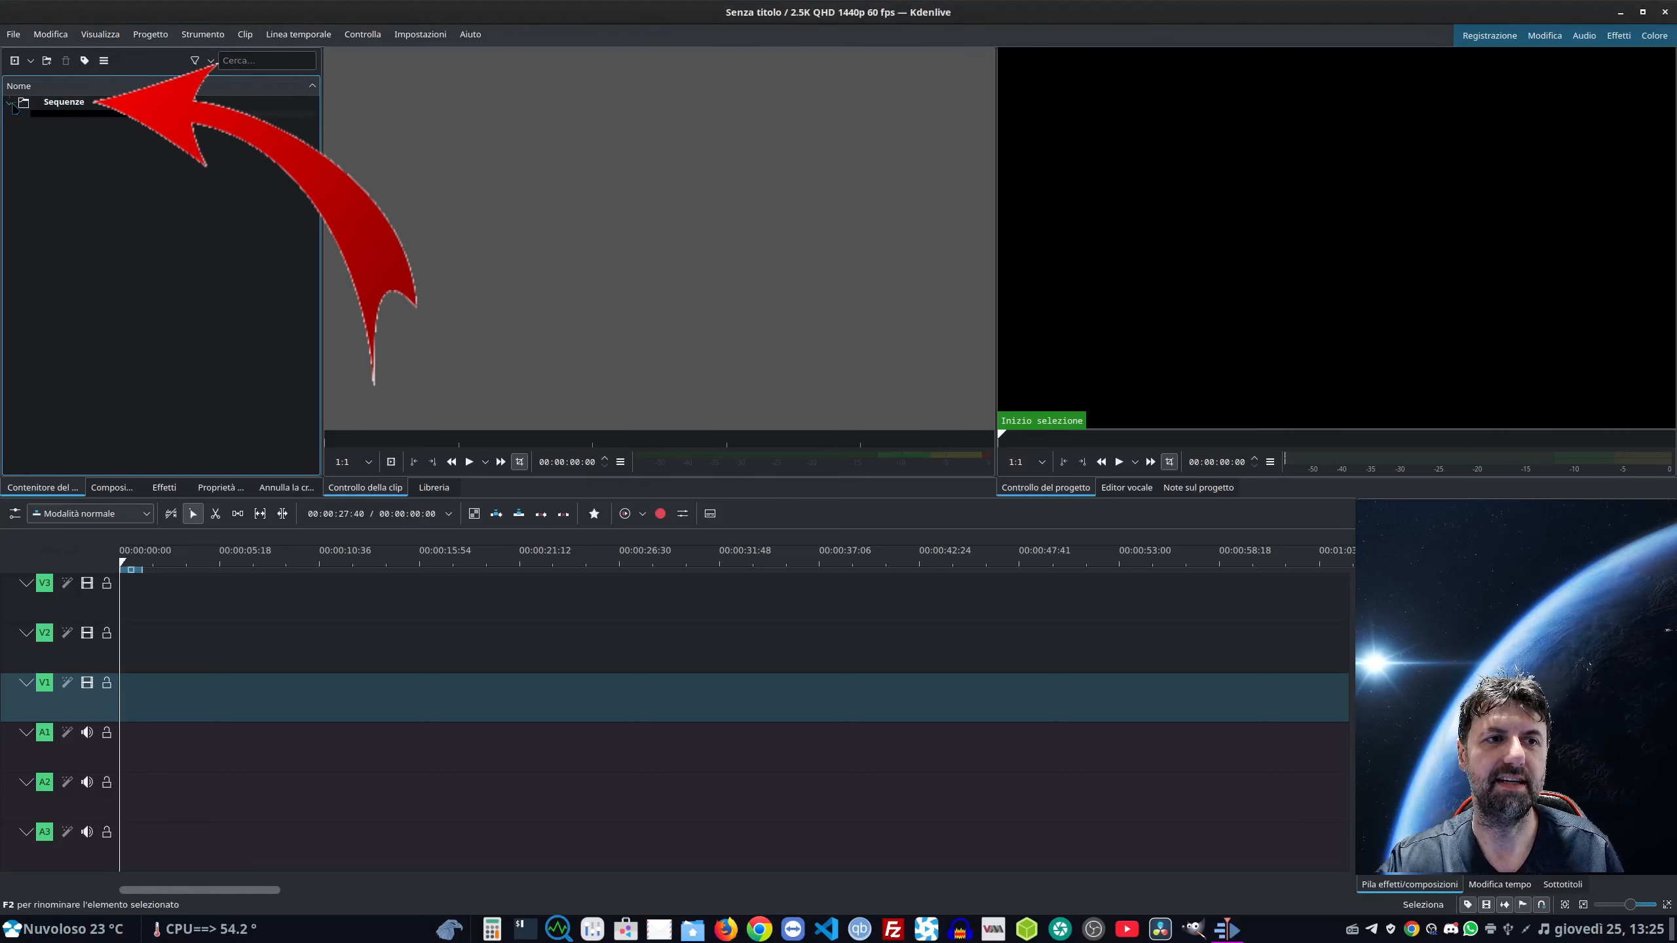
Expand the Sequenze folder in the bin, and open the recent project animali.kdenlive.
left_click(9, 101)
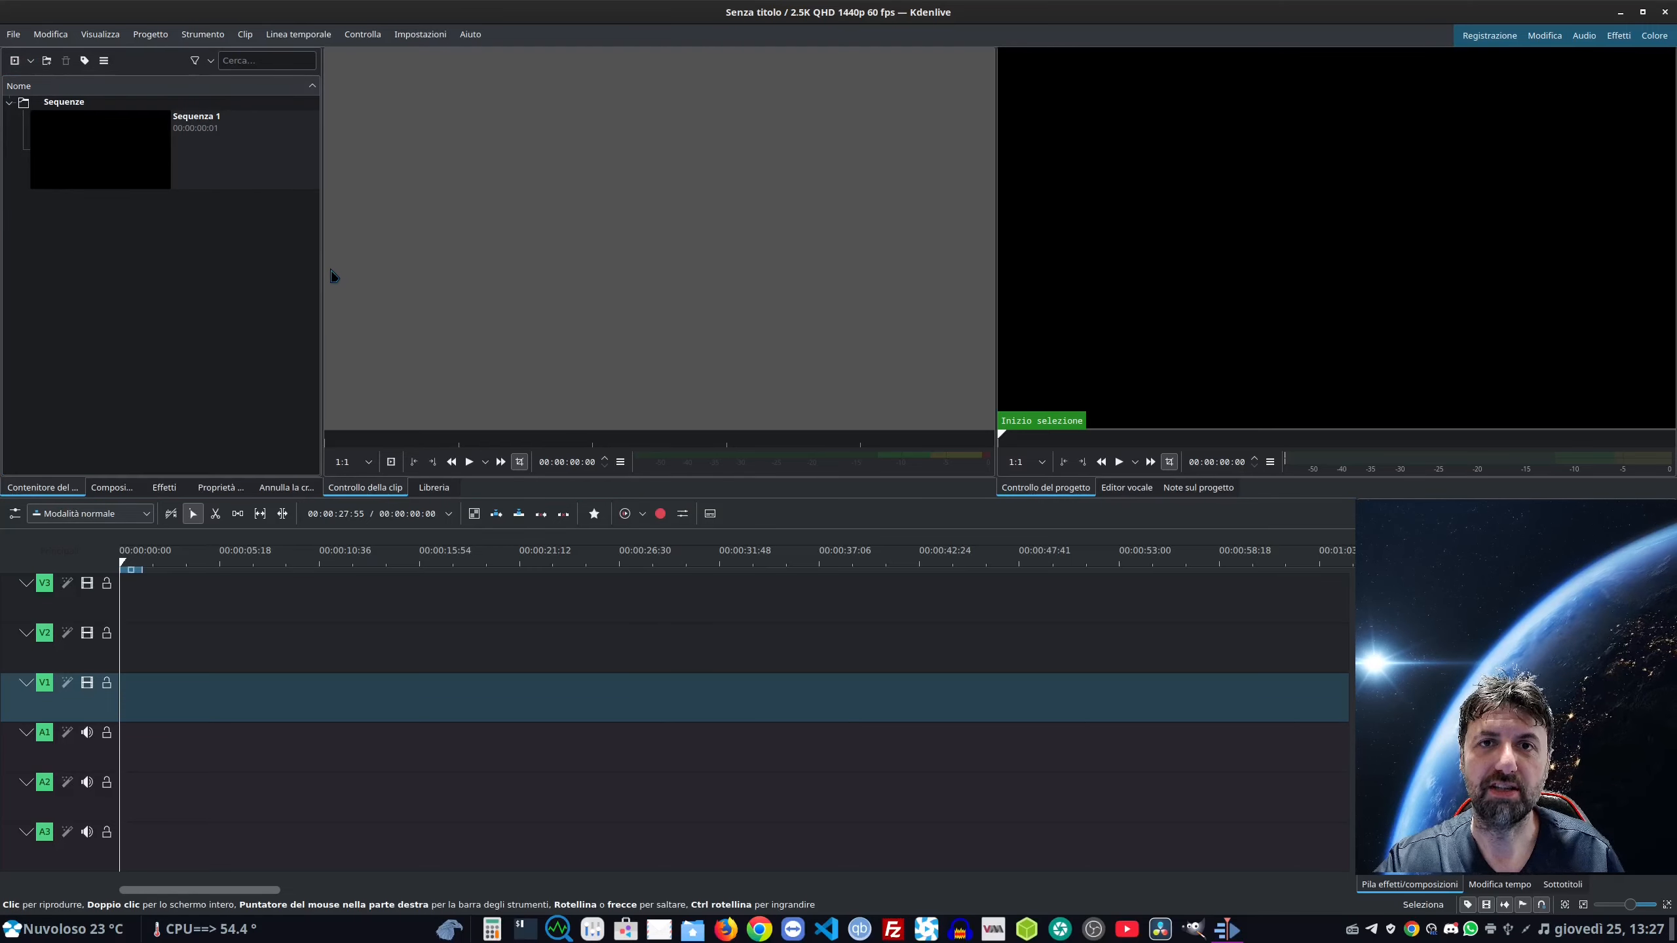
left_click(13, 33)
mouse_move(99, 88)
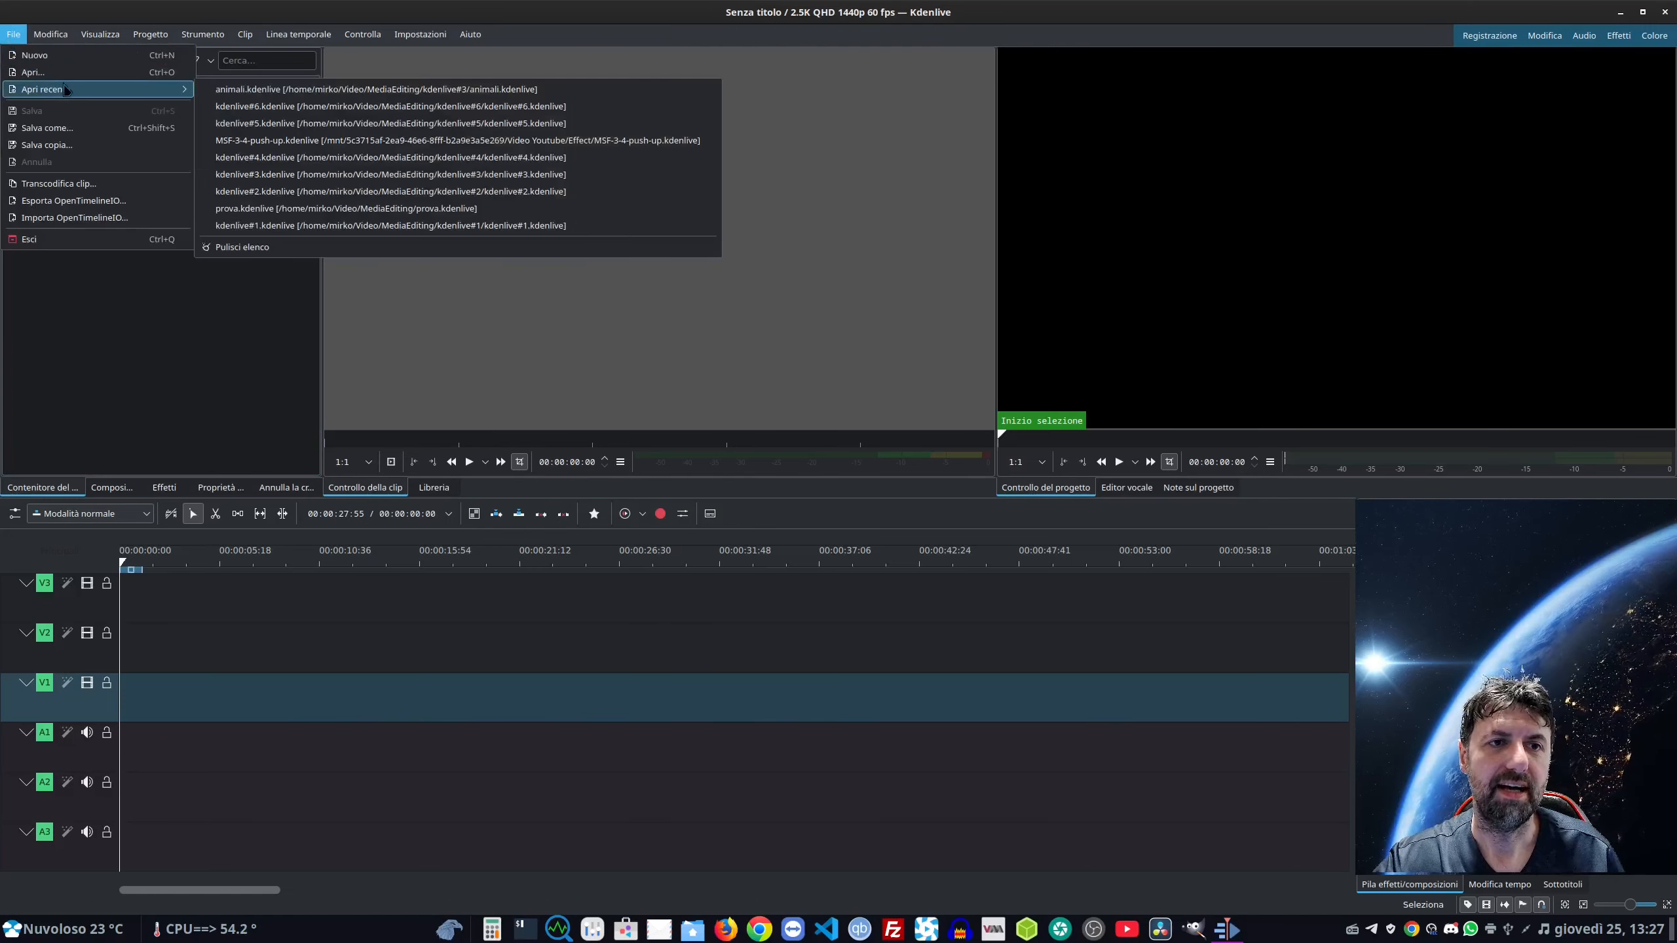
left_click(268, 93)
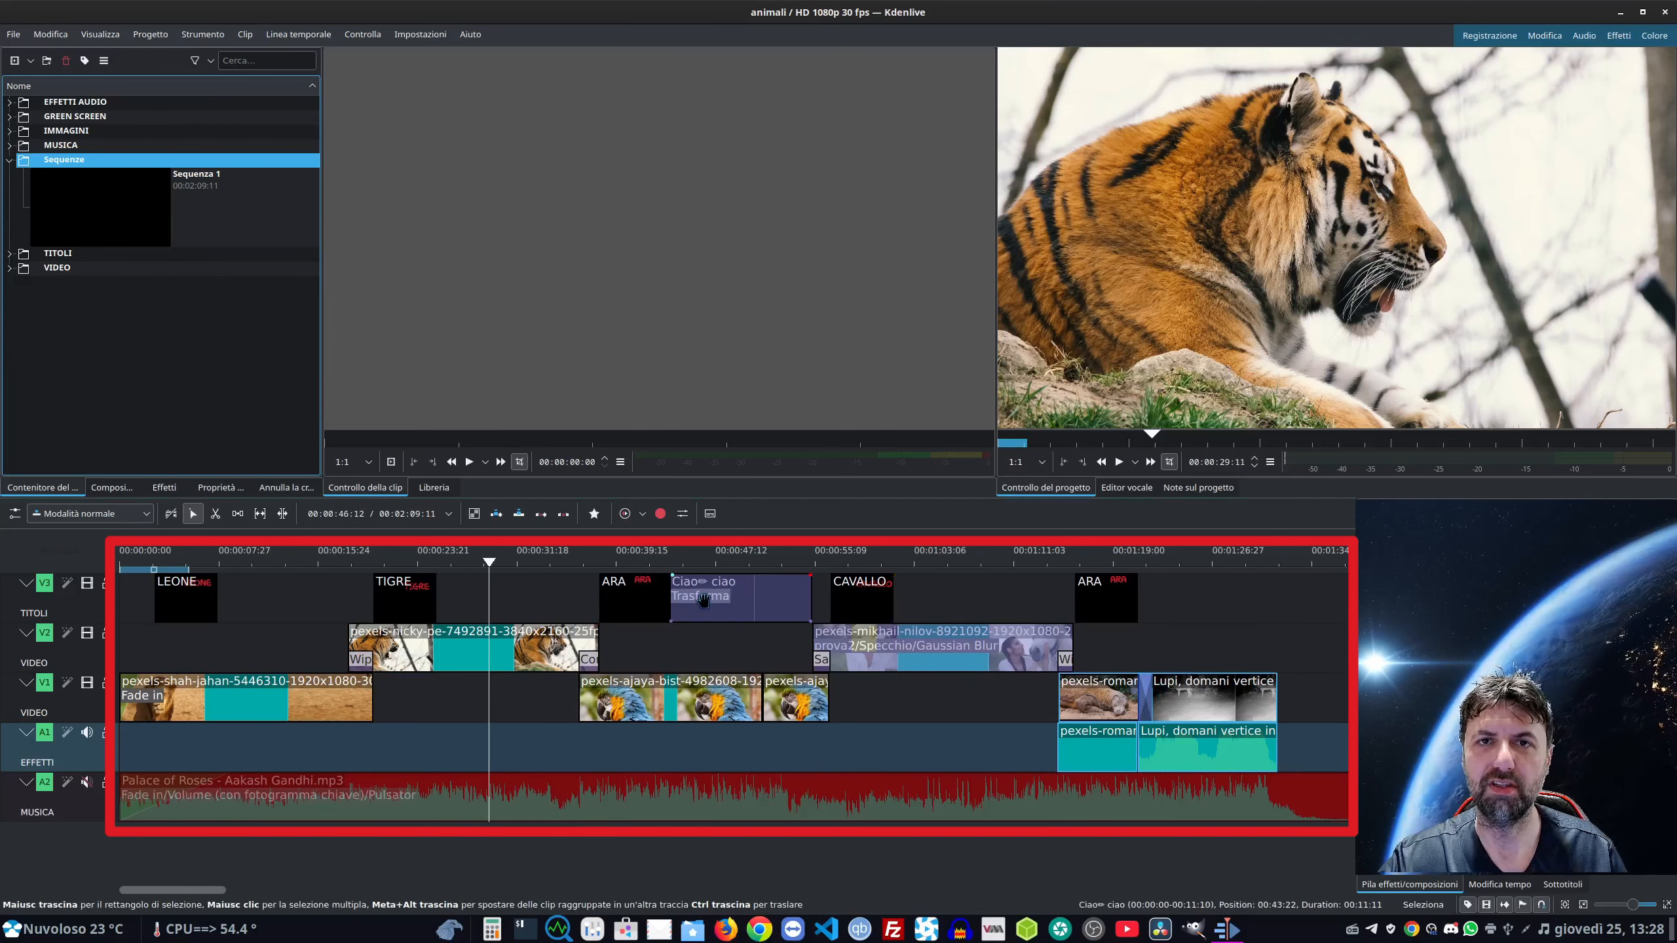
Rename the sequence Sequenza 1 in the Sequenze folder to MAIN.
right_click(162, 192)
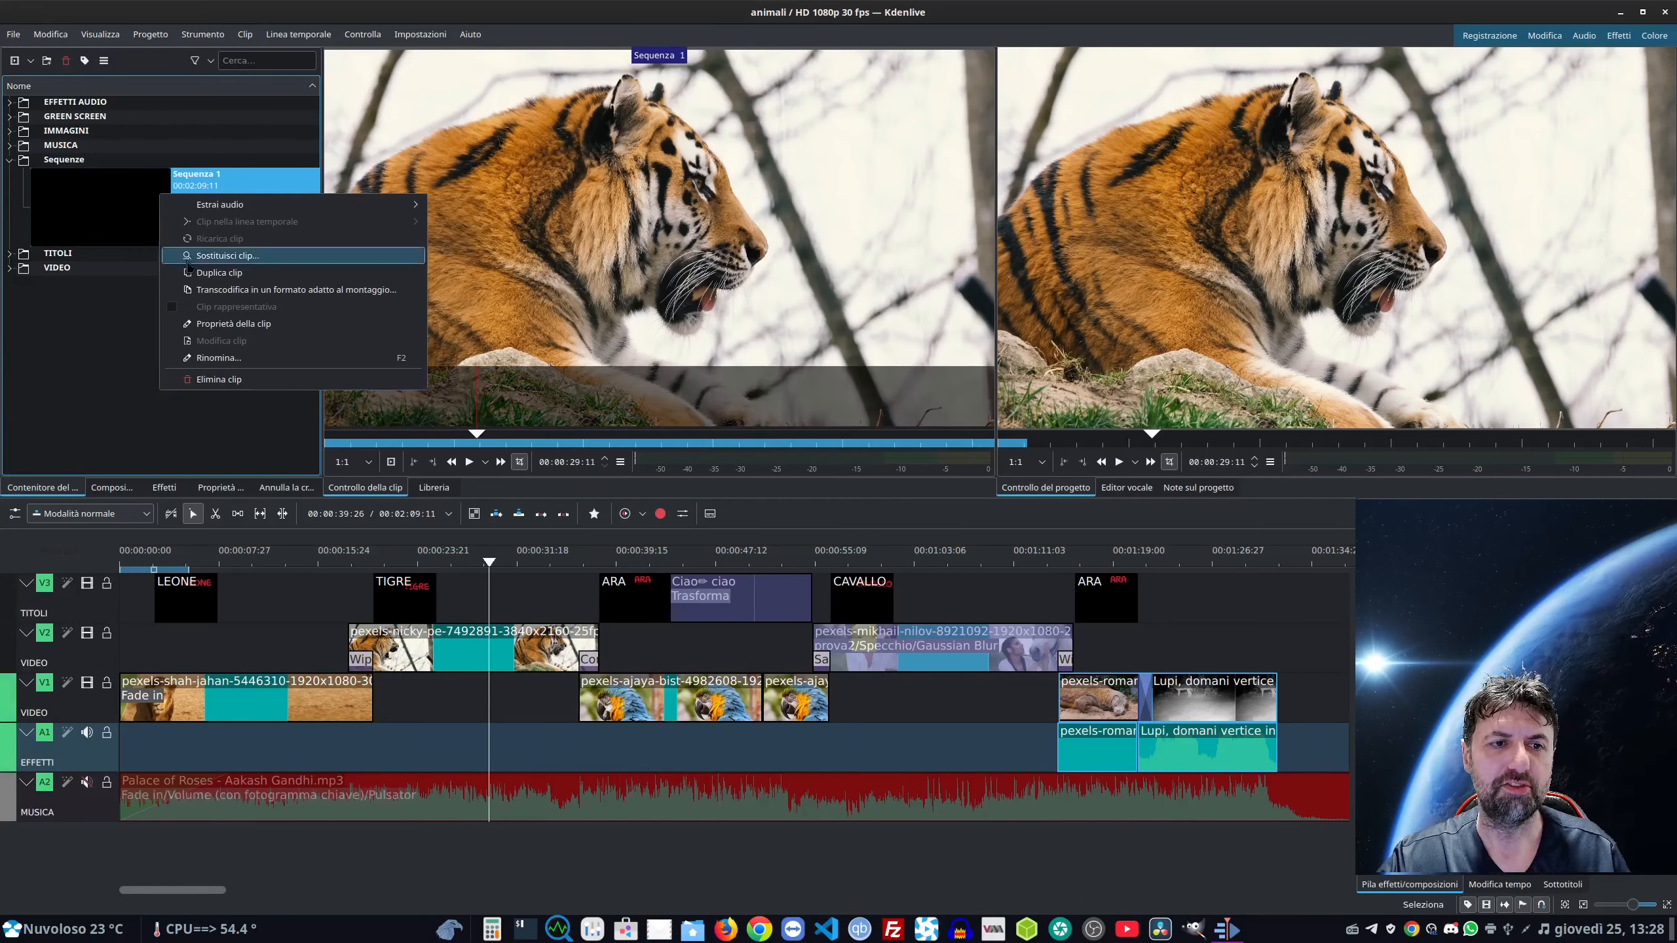
left_click(224, 361)
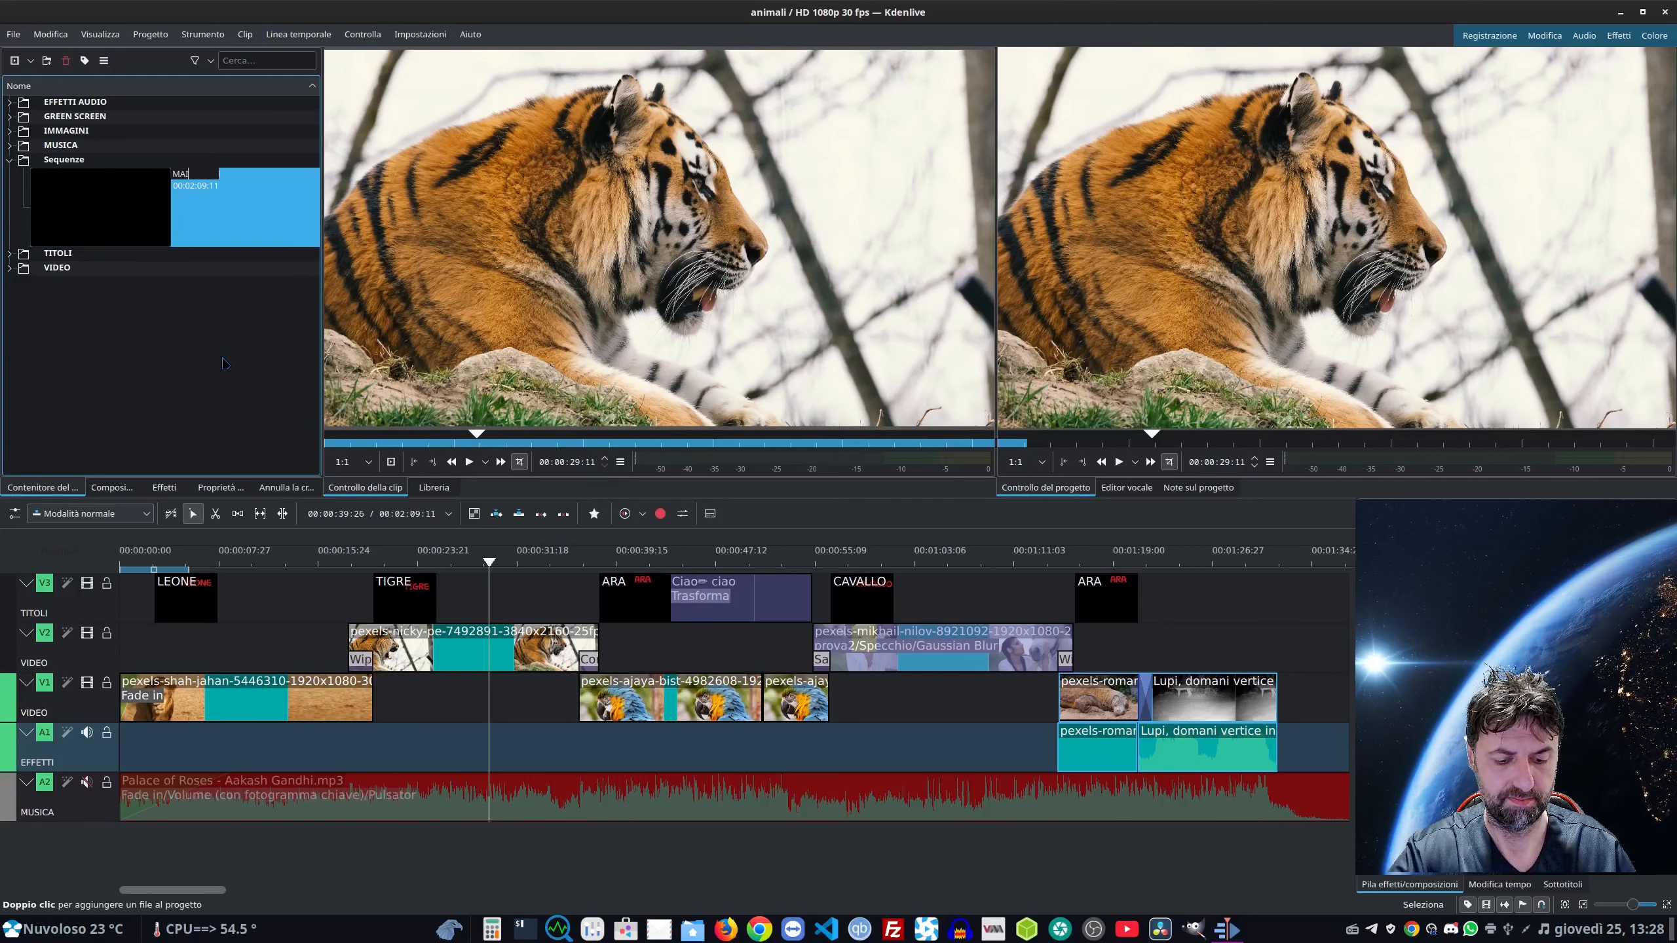
key("Return")
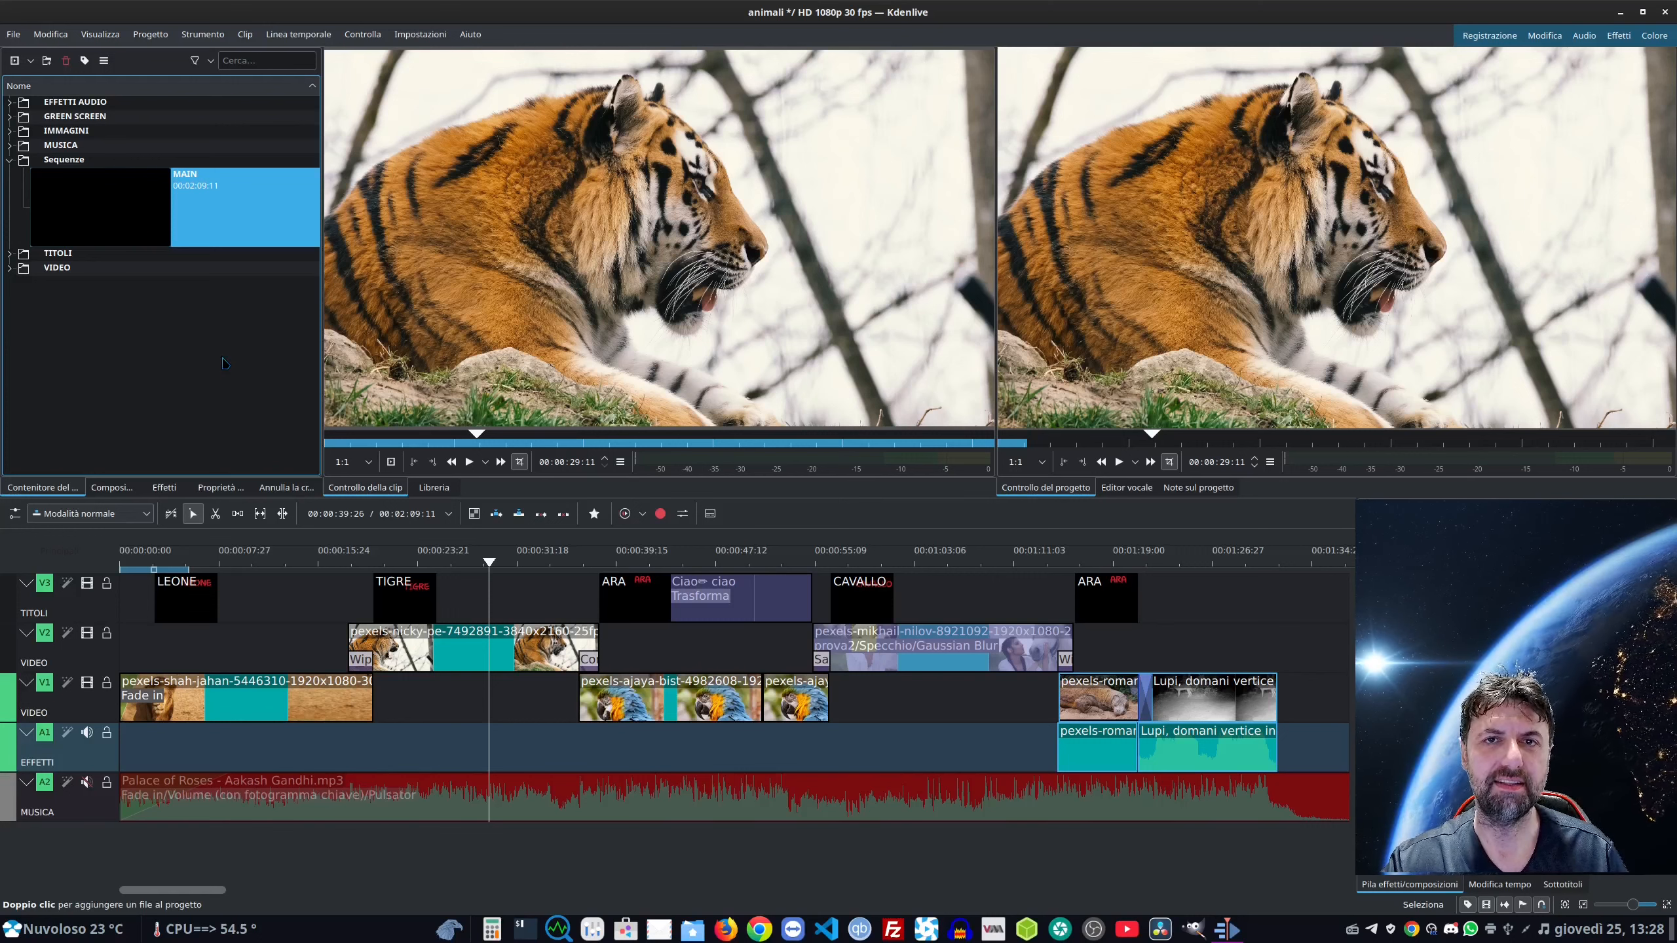
Create a new sequence named GIRAFFE with 3 video tracks and 3 audio tracks.
left_click(30, 61)
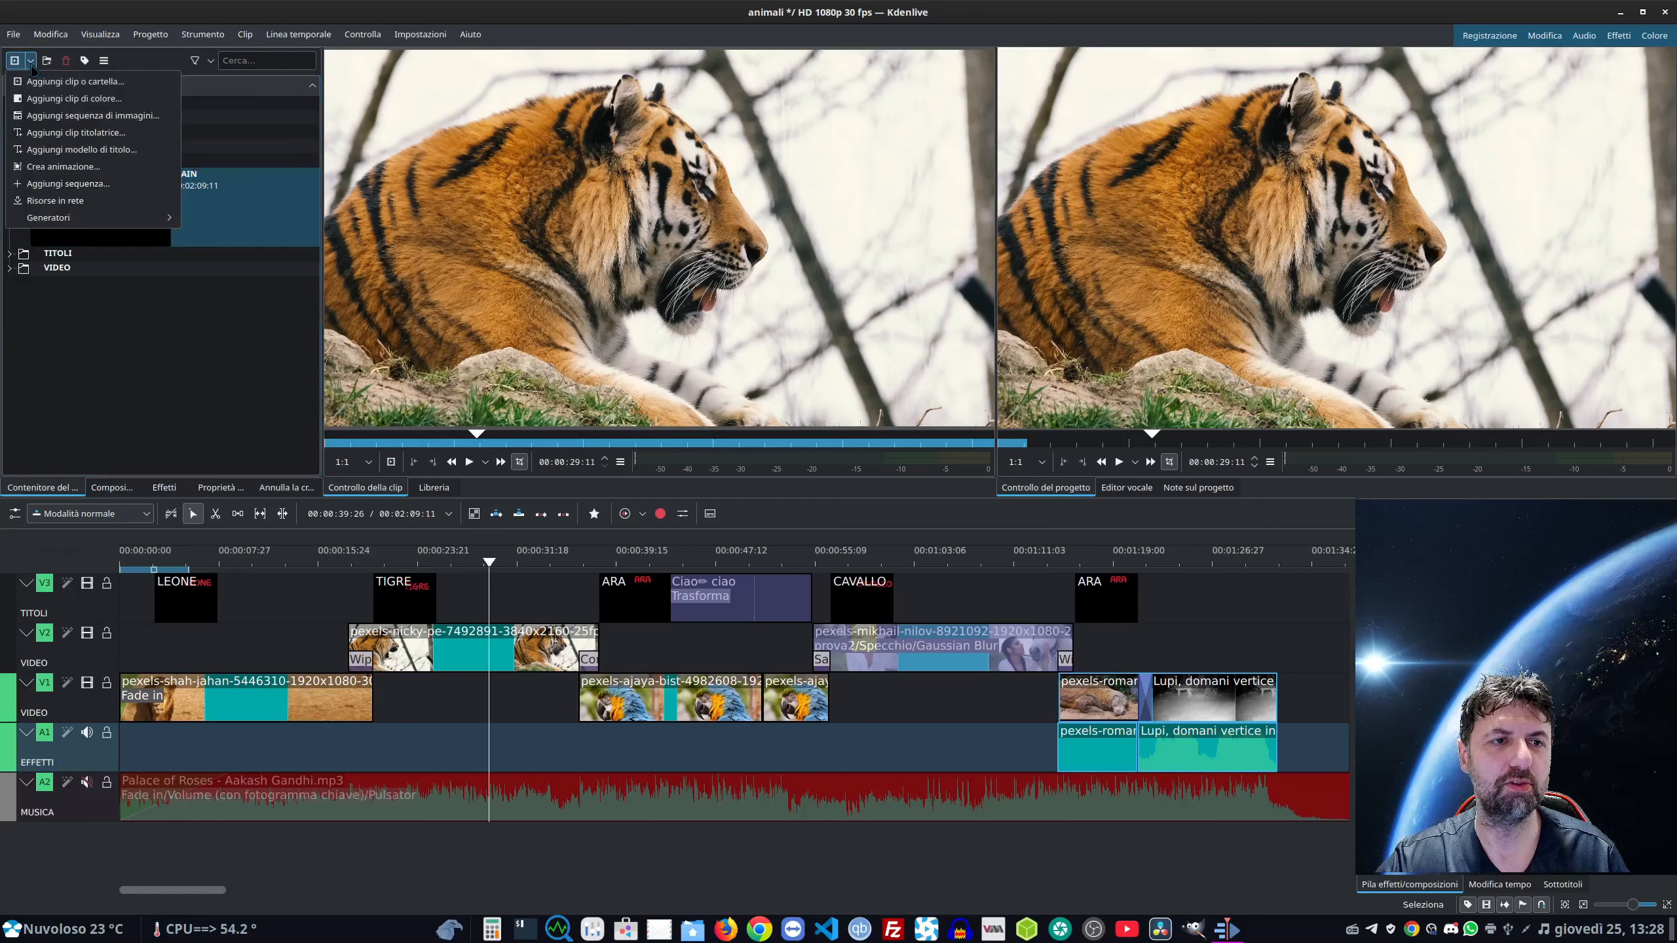
left_click(56, 185)
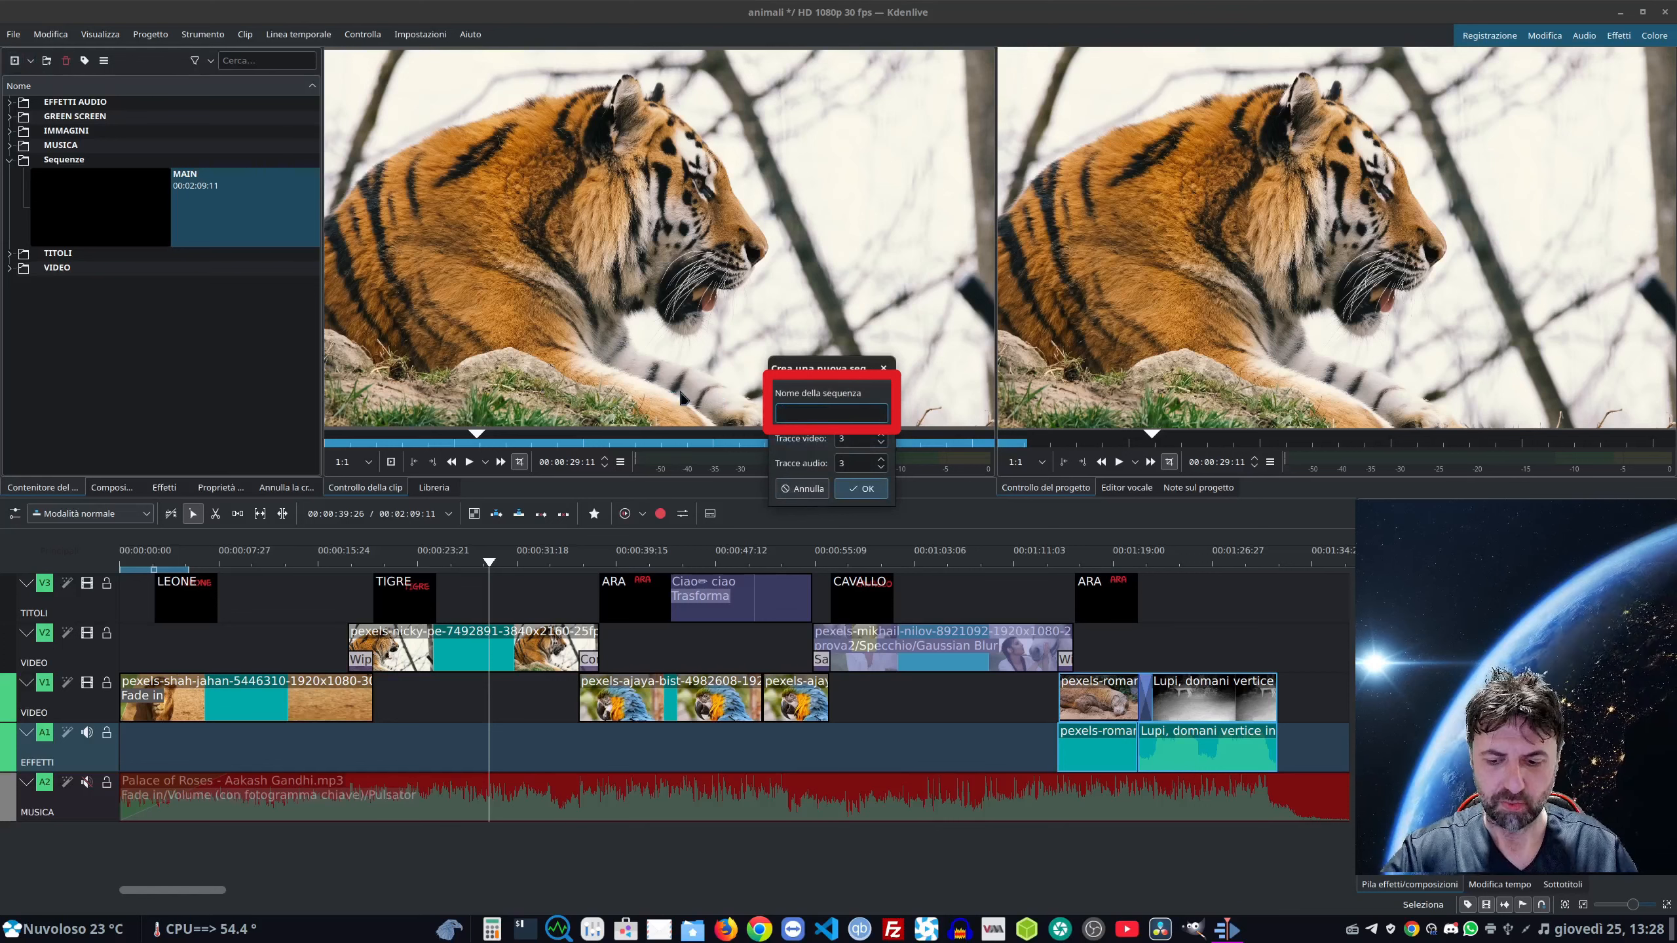
type("Gl")
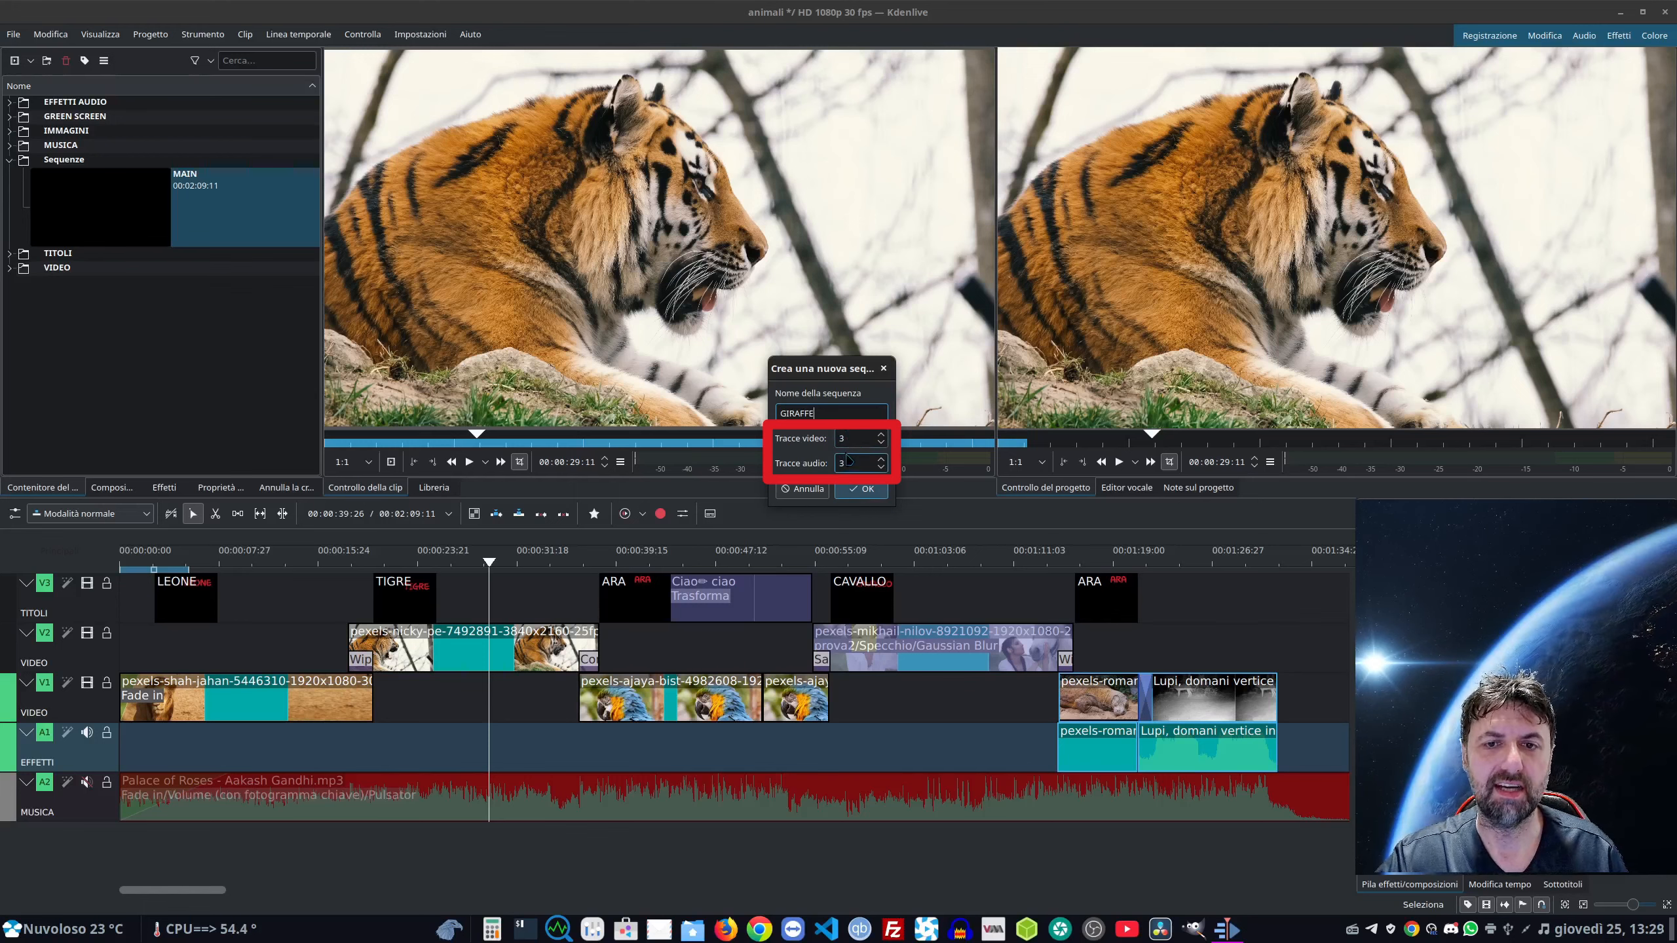
left_click(861, 489)
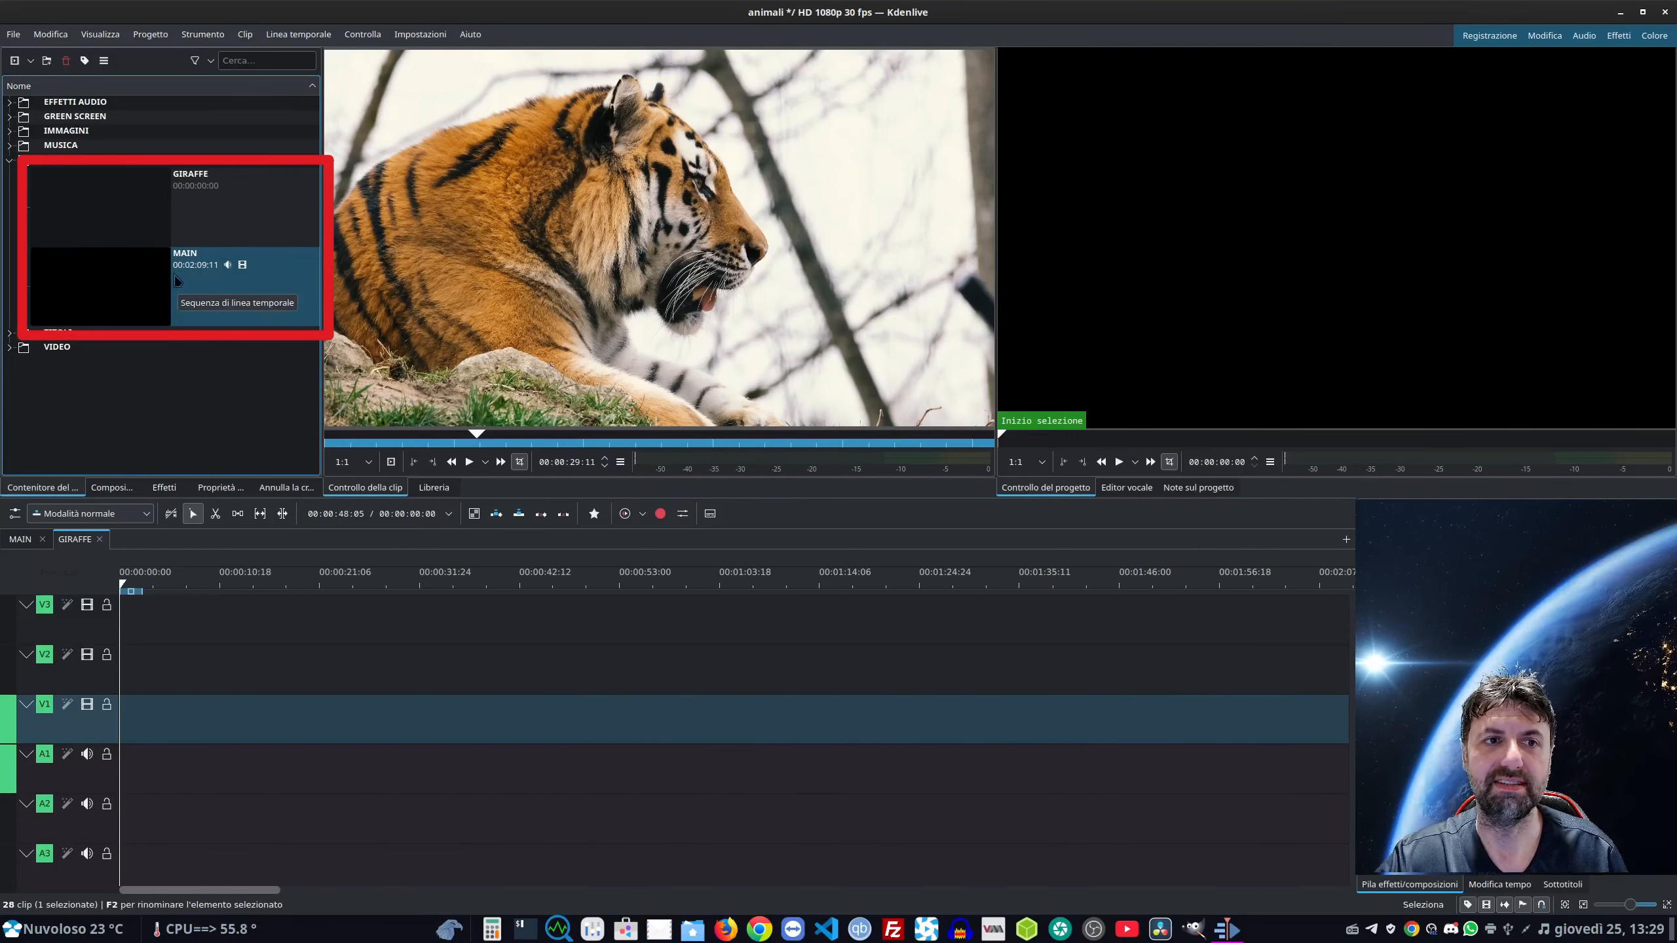
Place the giraffe video pexels-taryn-elliott-5220244 at the start of track V1 in the GIRAFFE sequence.
left_click(21, 540)
left_click(77, 540)
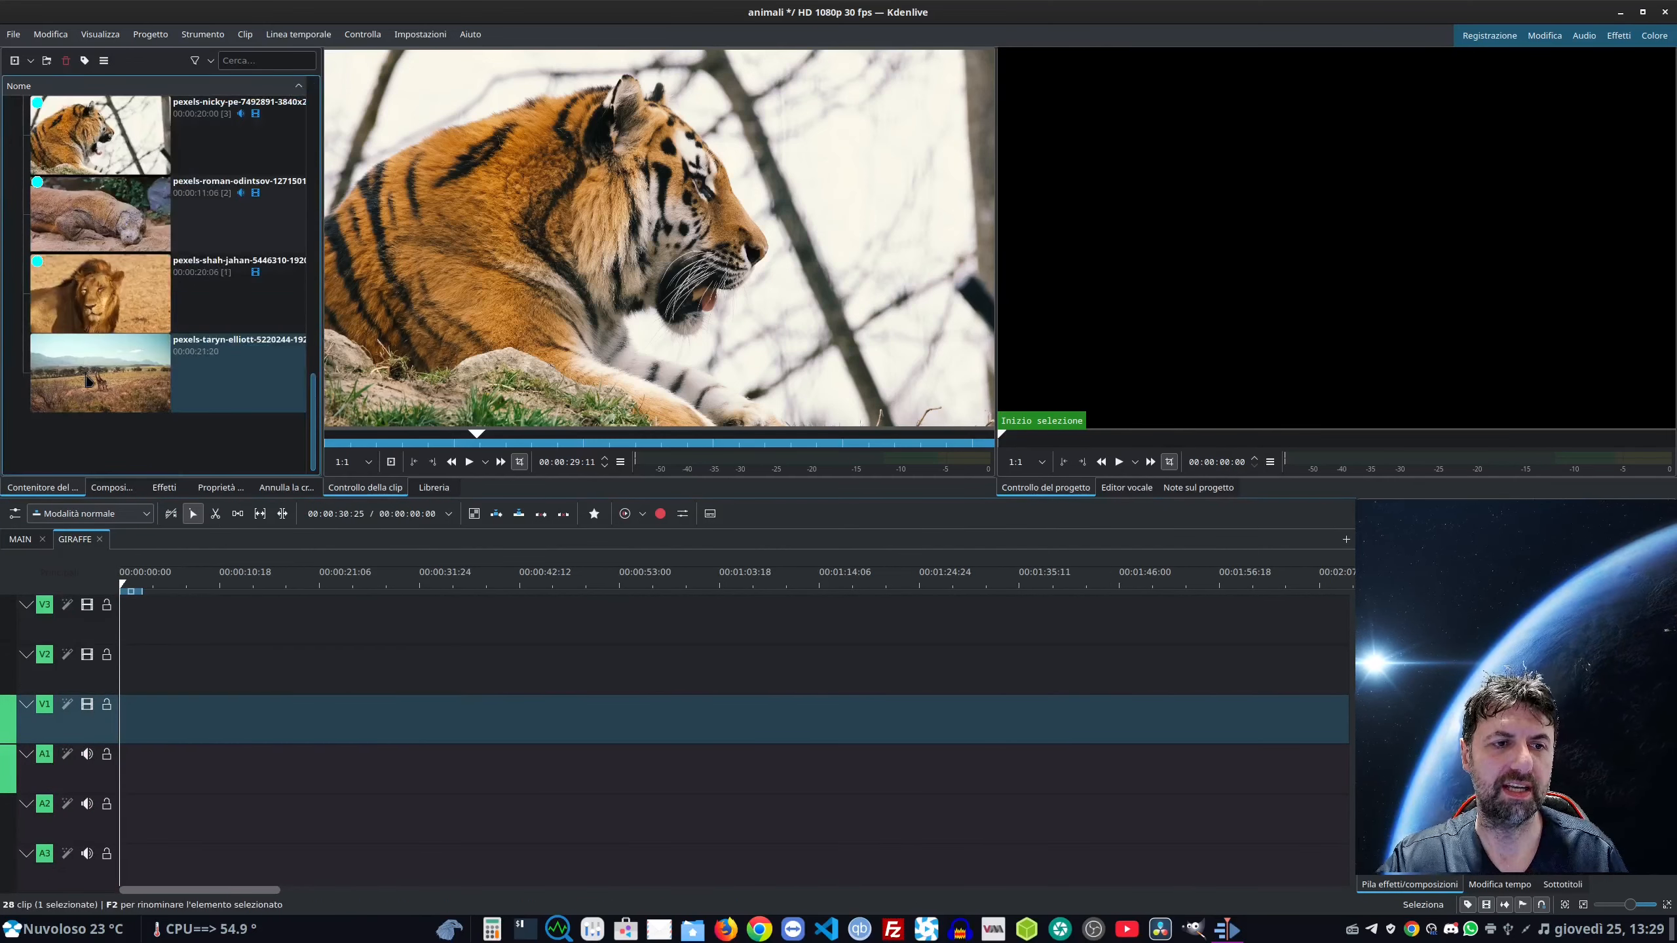
left_click_drag(99, 373, 121, 733)
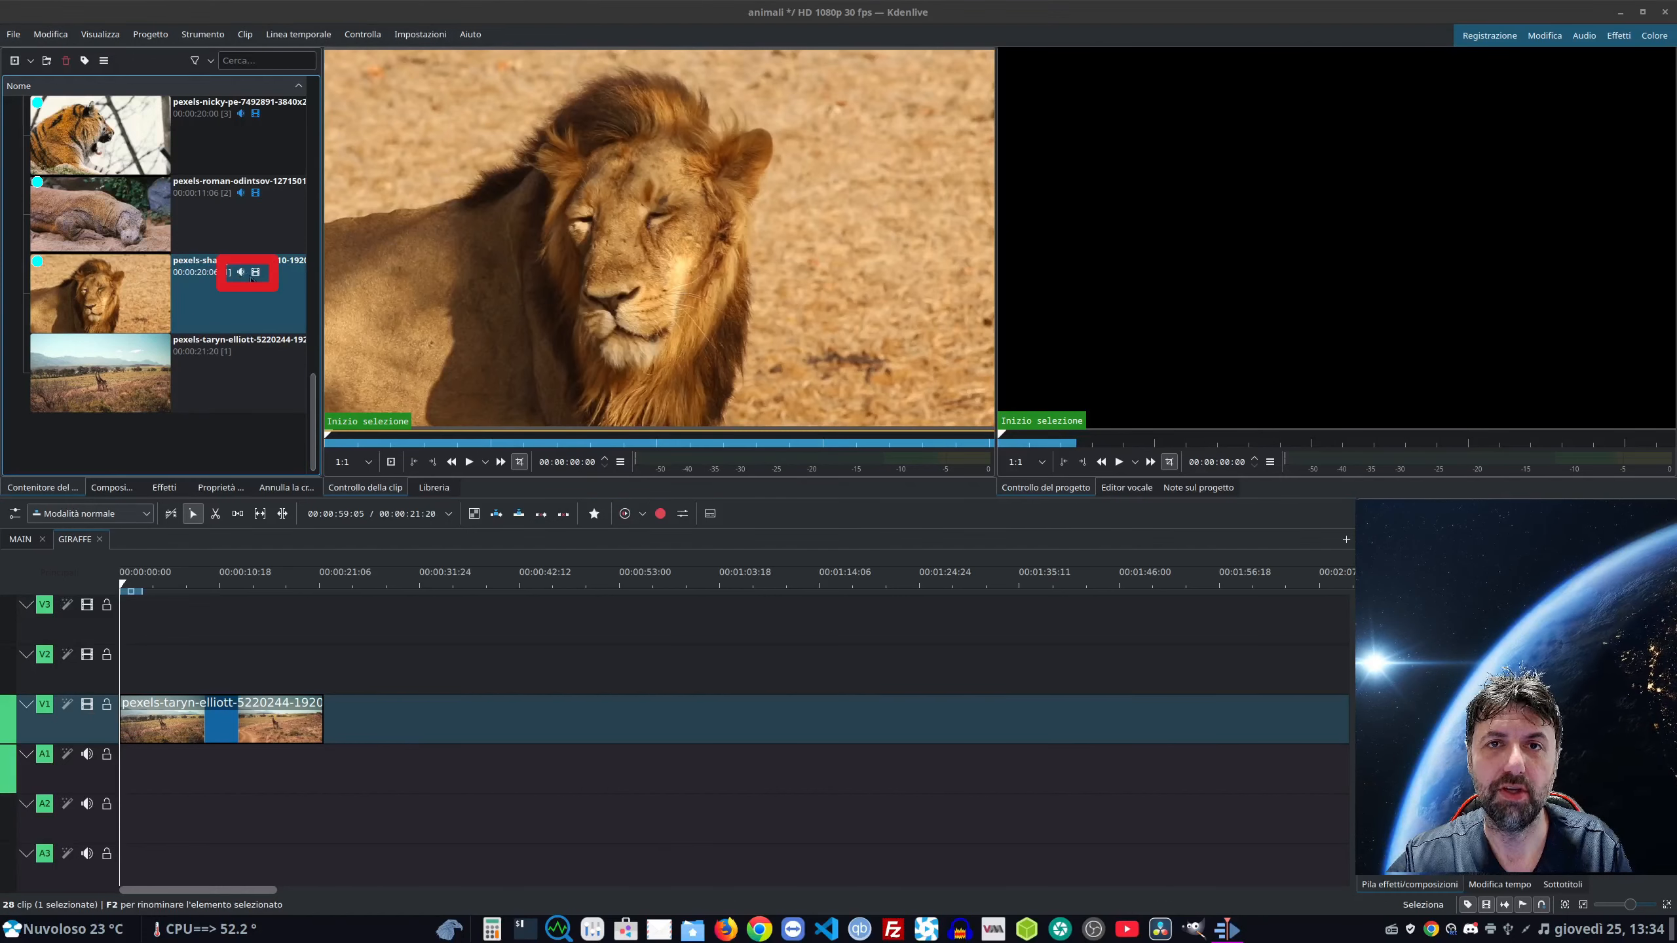
Preview the lion clip, then add only its audio to track A1 and only its video to V1, after the giraffe clip.
left_click(459, 341)
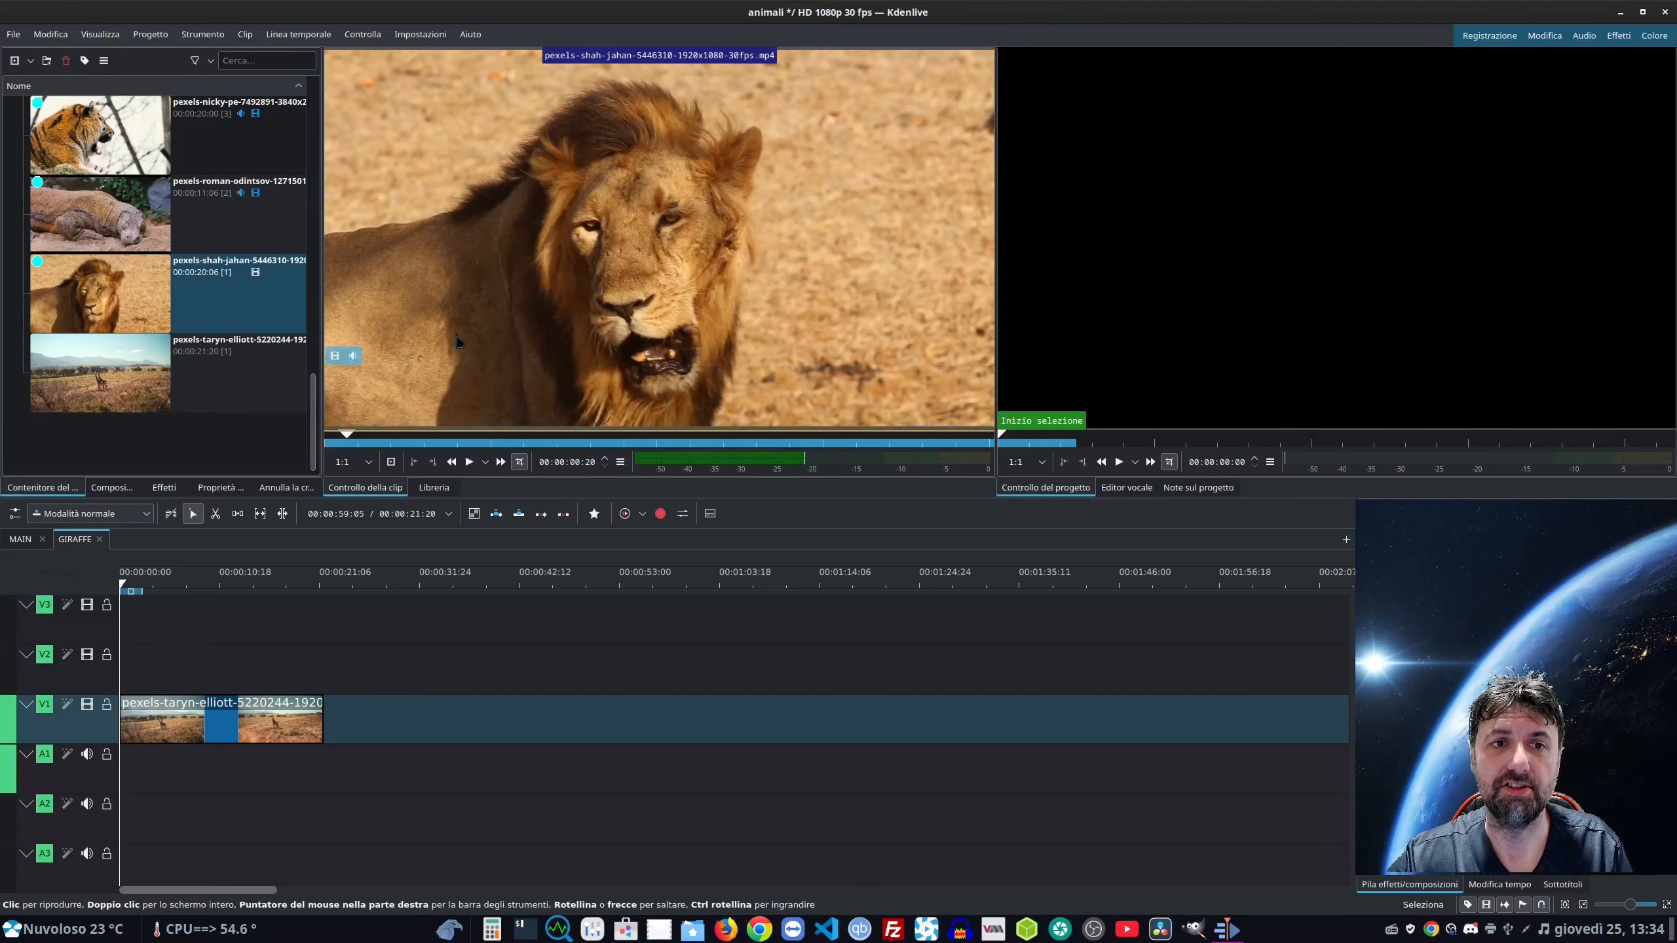
mouse_move(388, 382)
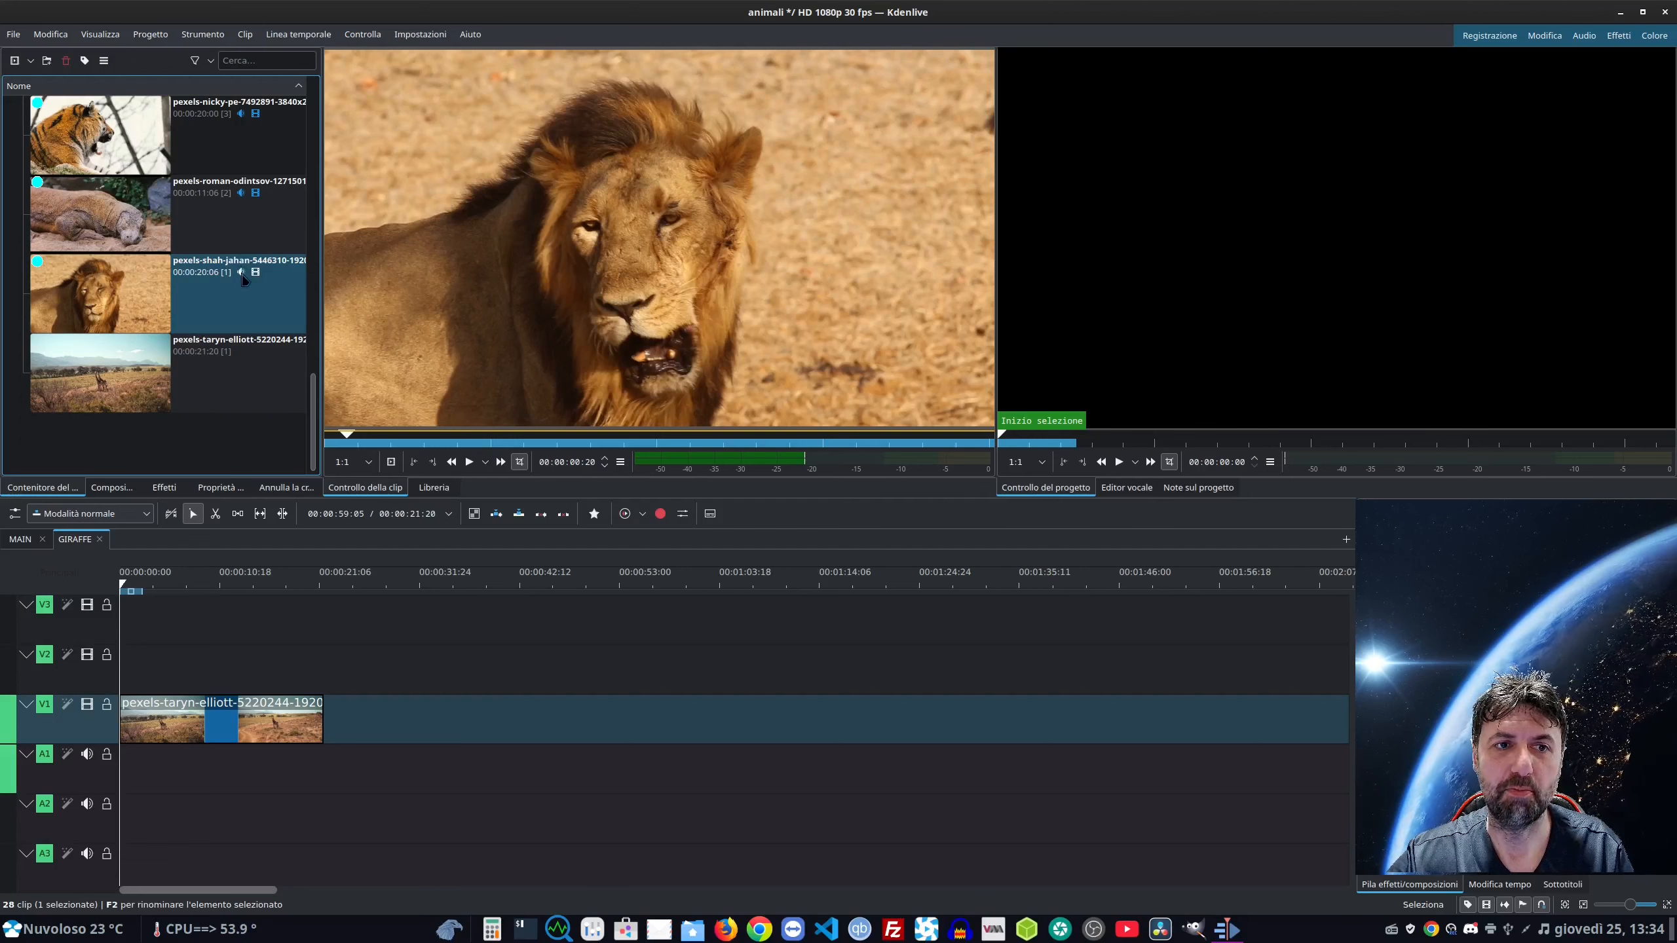
left_click_drag(243, 278, 385, 760)
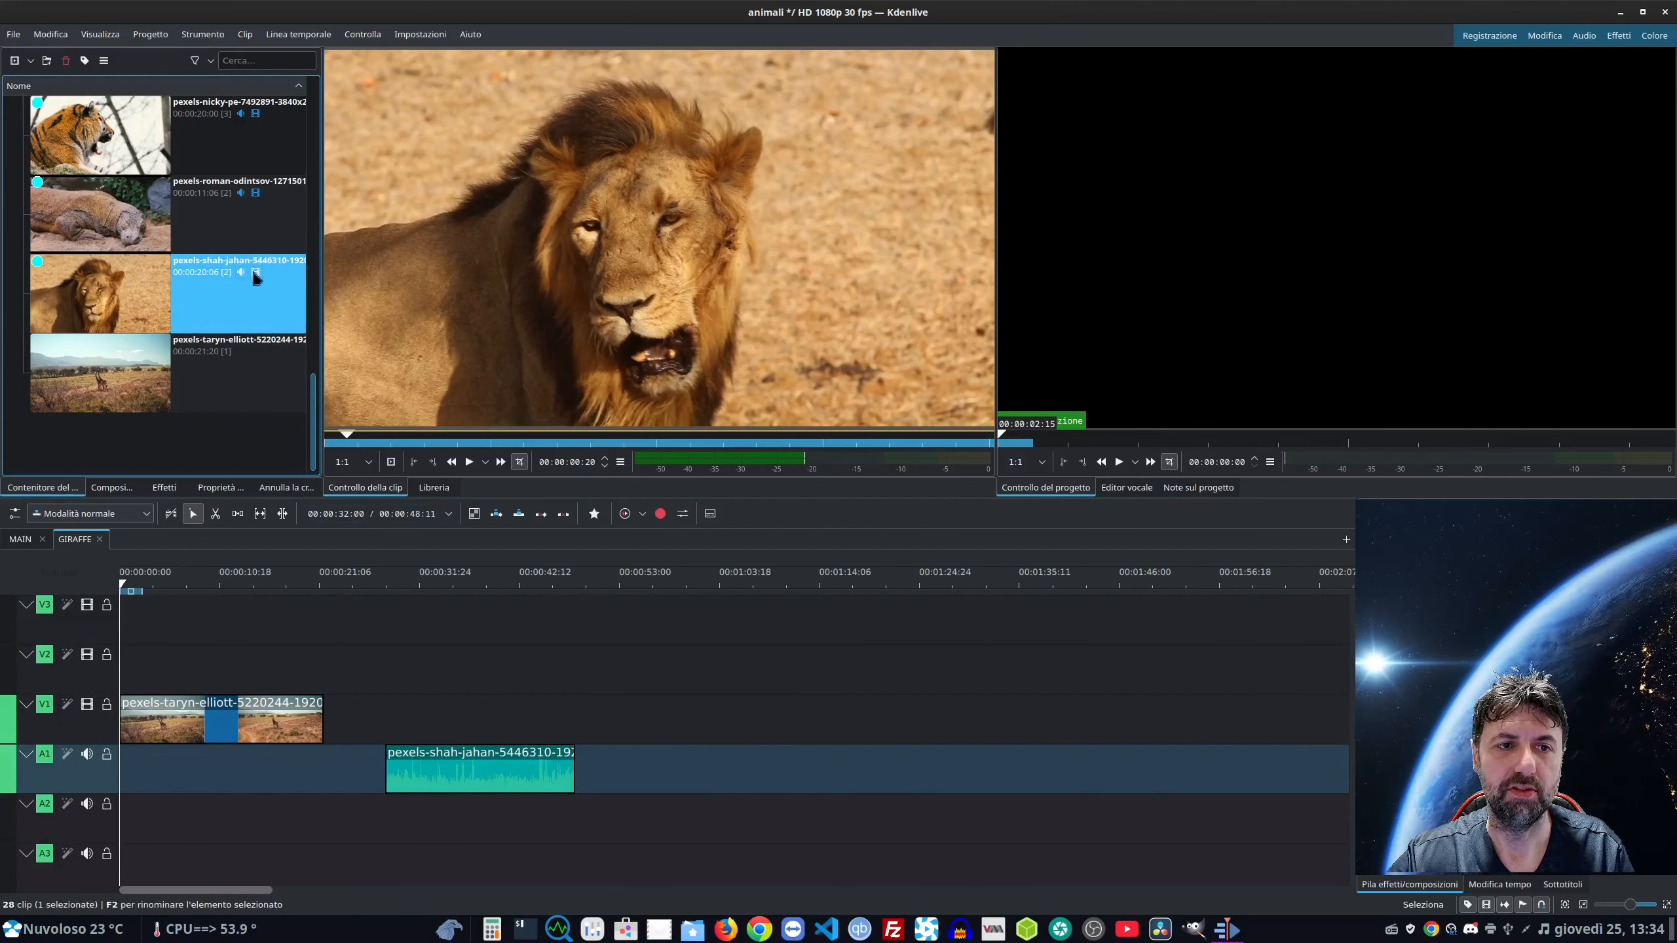
left_click_drag(255, 273, 385, 707)
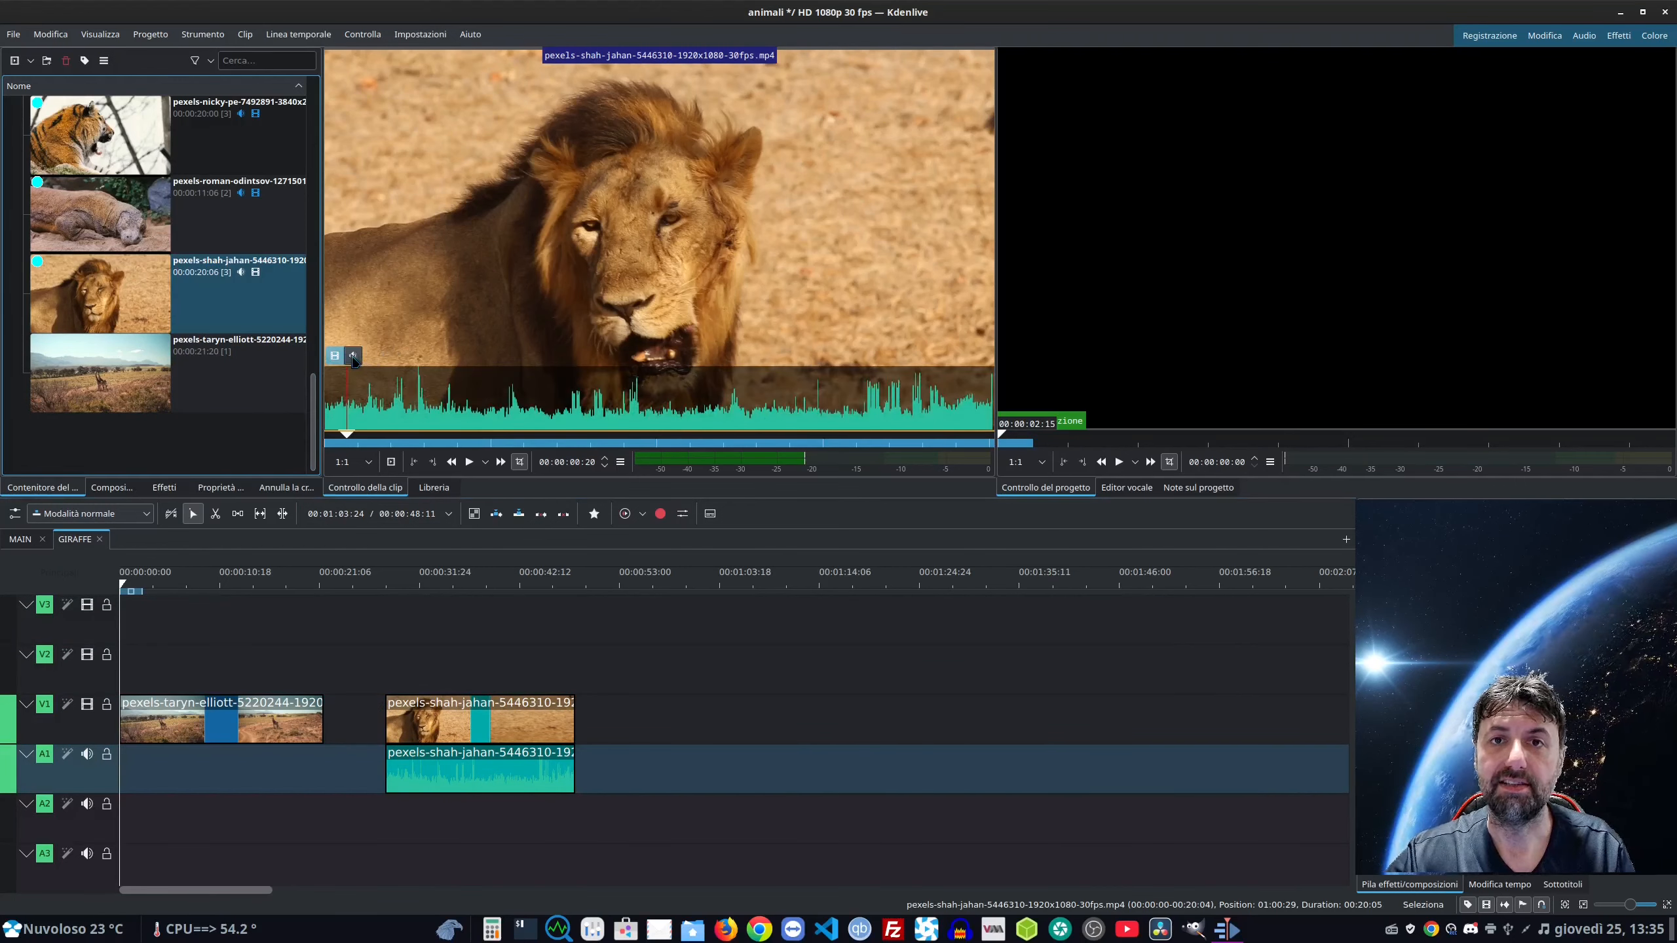
Place the lion clip further along V1 and A1 as audio only, video only and full clip, shifting the video-only copy slightly later.
left_click_drag(675, 382, 680, 771)
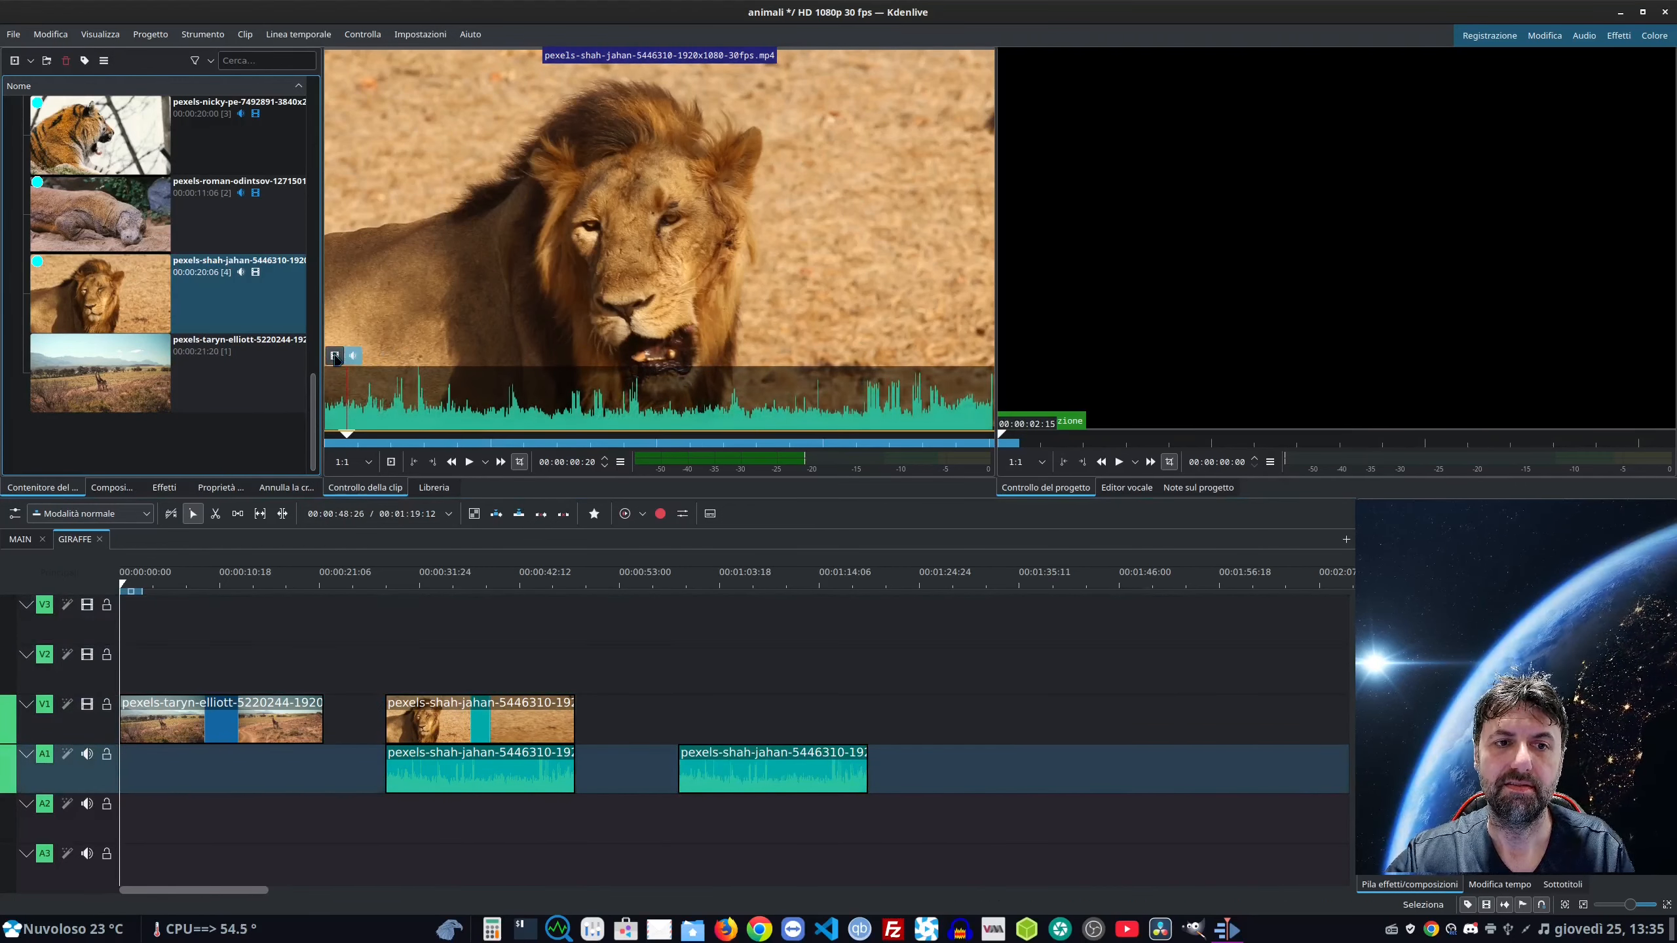
left_click_drag(647, 382, 698, 702)
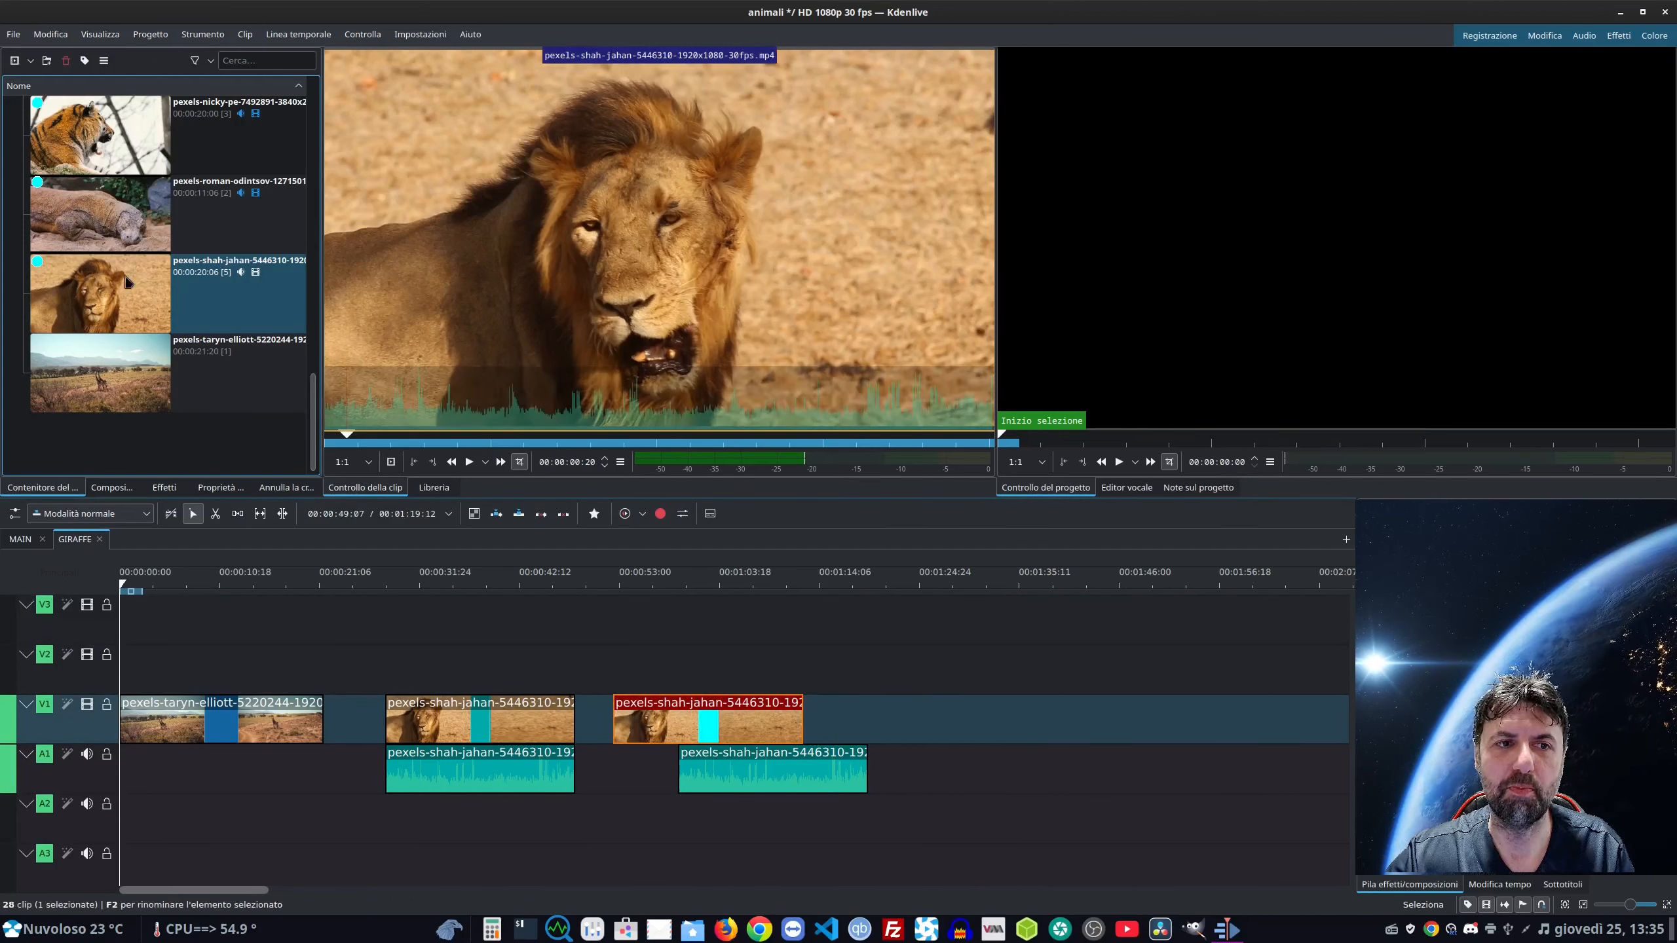
left_click_drag(106, 295, 729, 675)
left_click_drag(655, 708, 760, 720)
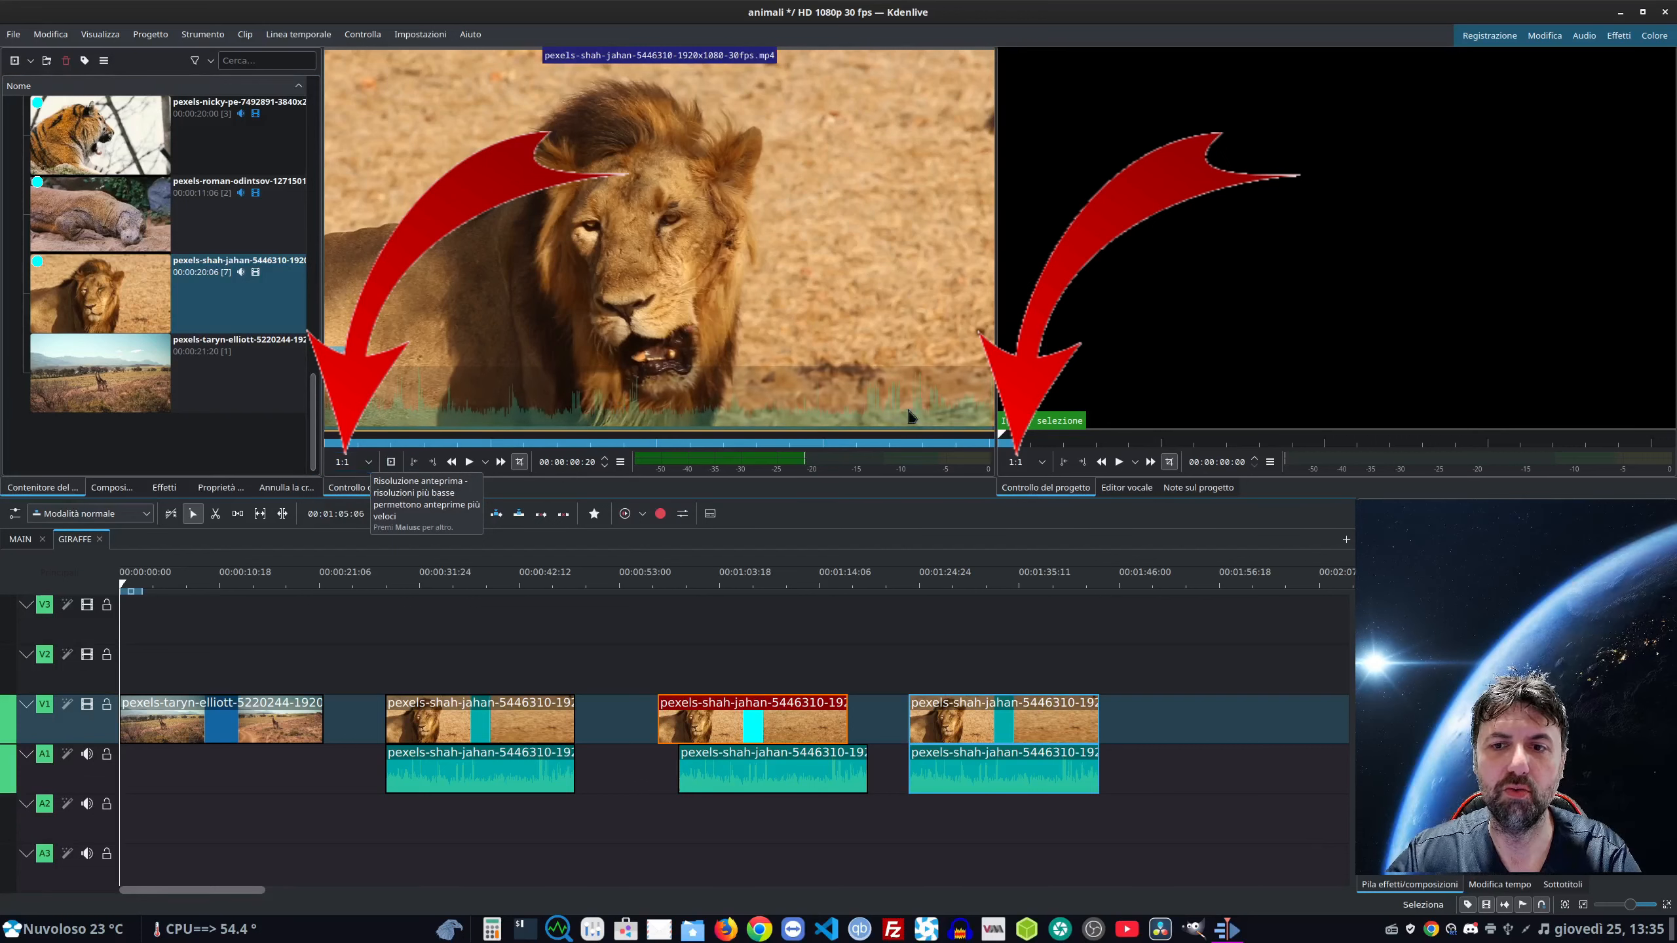
Examine the preview resolution choices of the clip monitor.
left_click(368, 462)
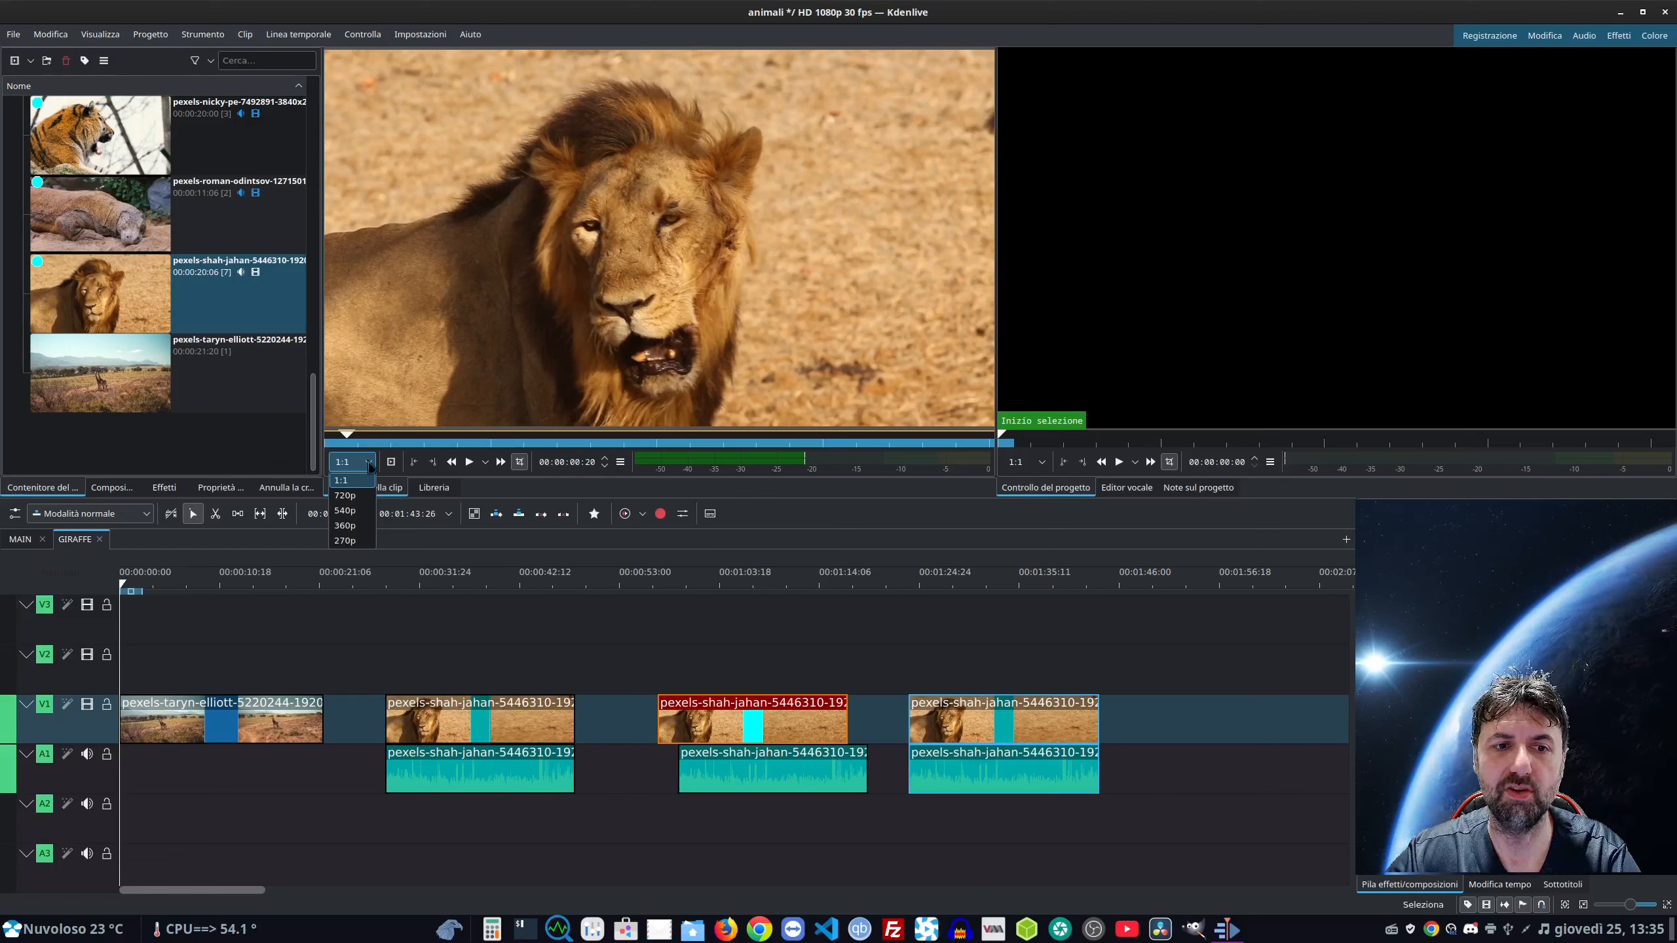
left_click(356, 541)
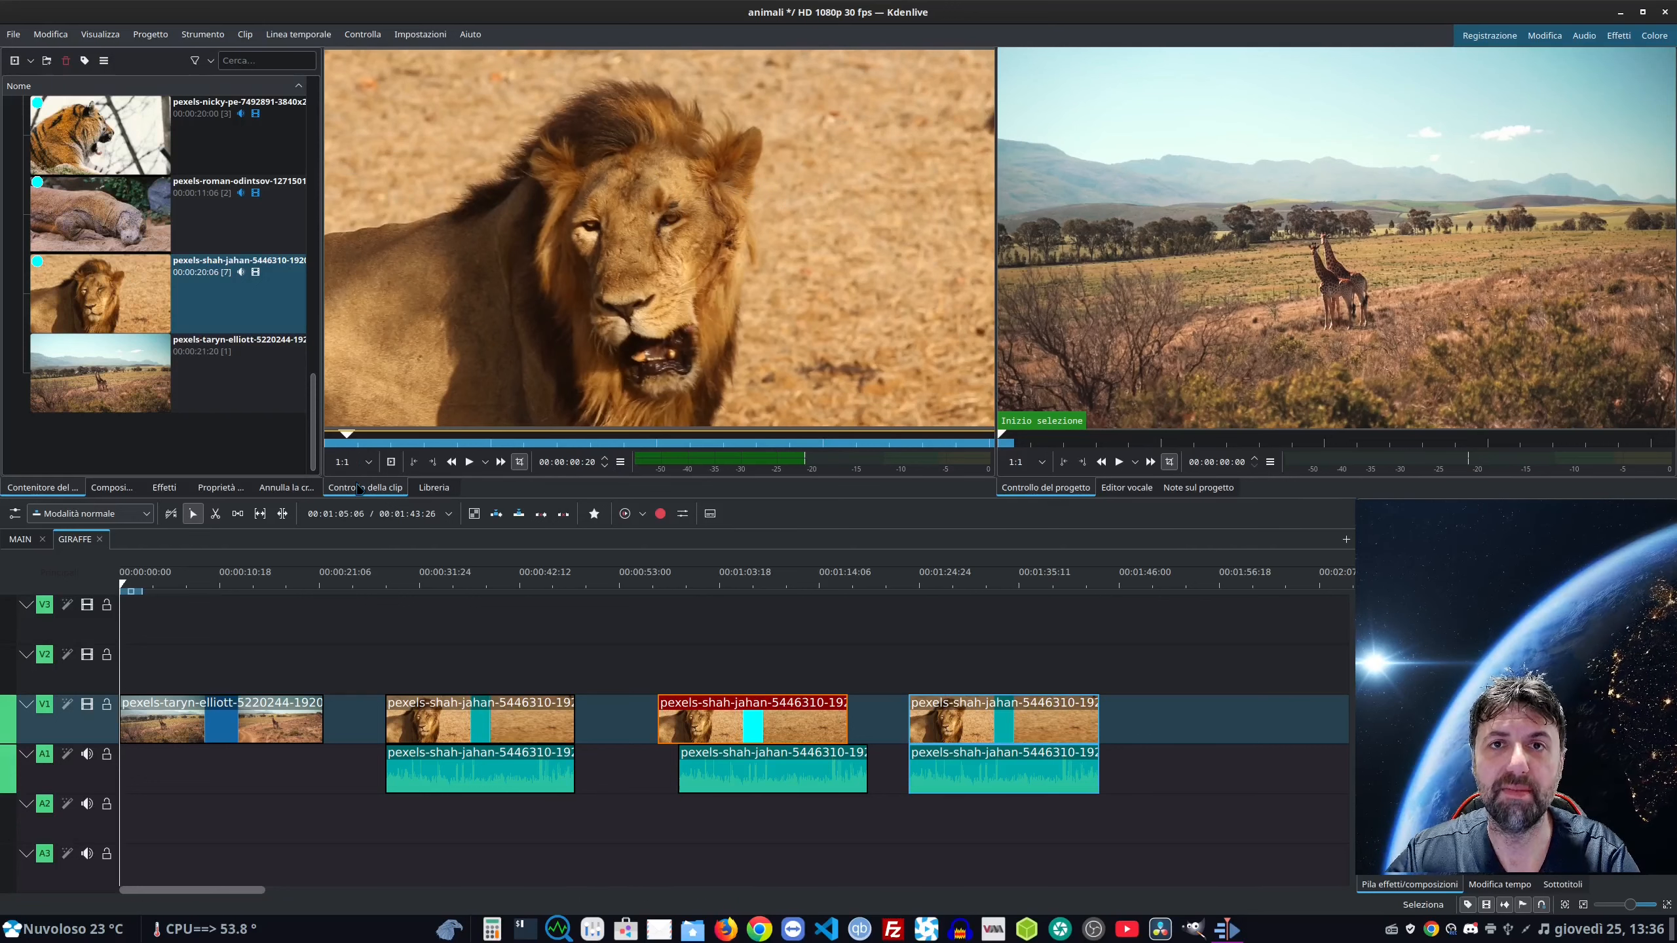
Delete all the lion video and audio clips from the GIRAFFE timeline, keeping only the giraffe clip.
left_click(427, 642)
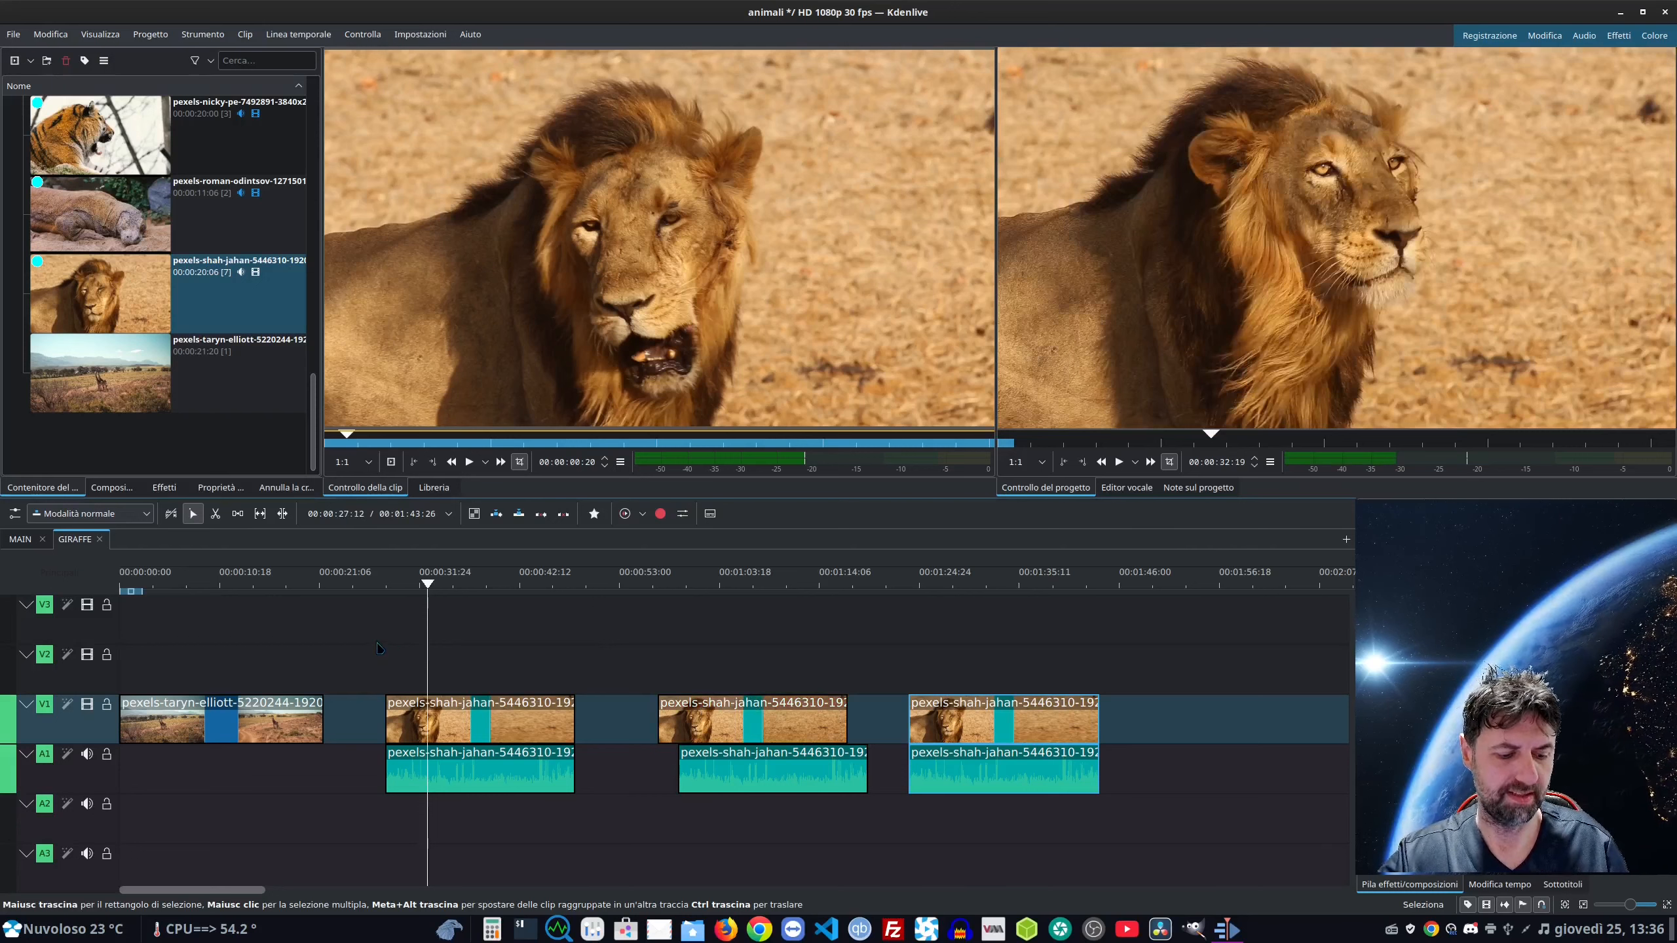
left_click_drag(369, 638, 1171, 845)
key("Delete")
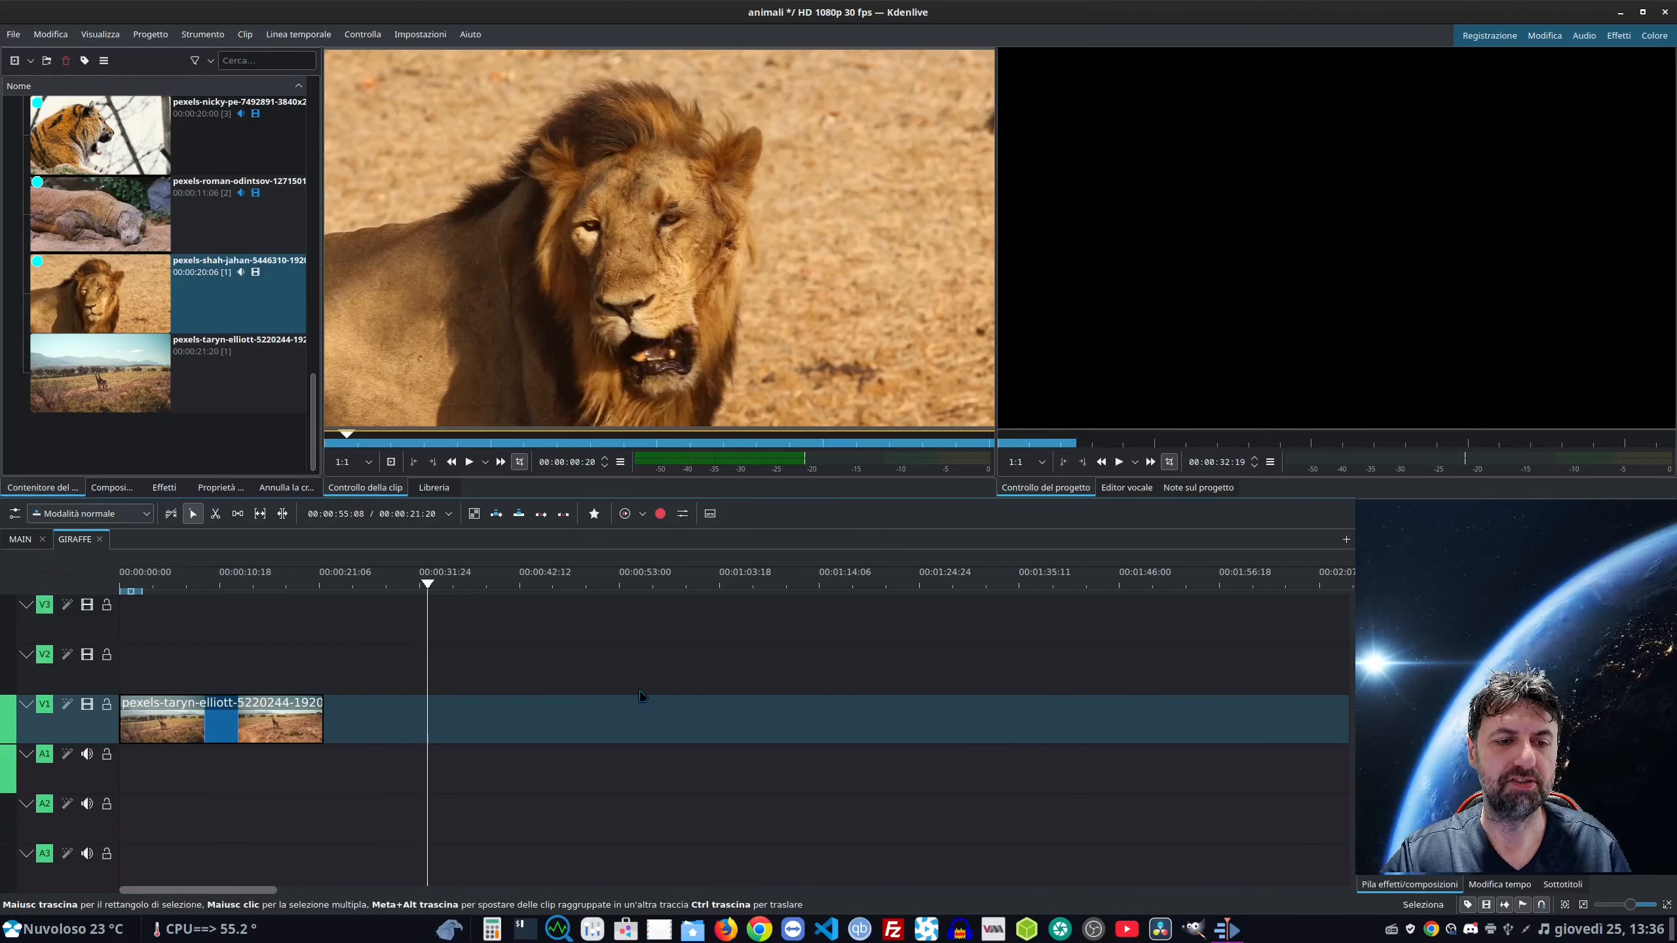
Put the playhead at the start of the giraffe clip in the GIRAFFE timeline.
scroll(639, 695, "down", 3)
scroll(524, 719, "up", 5)
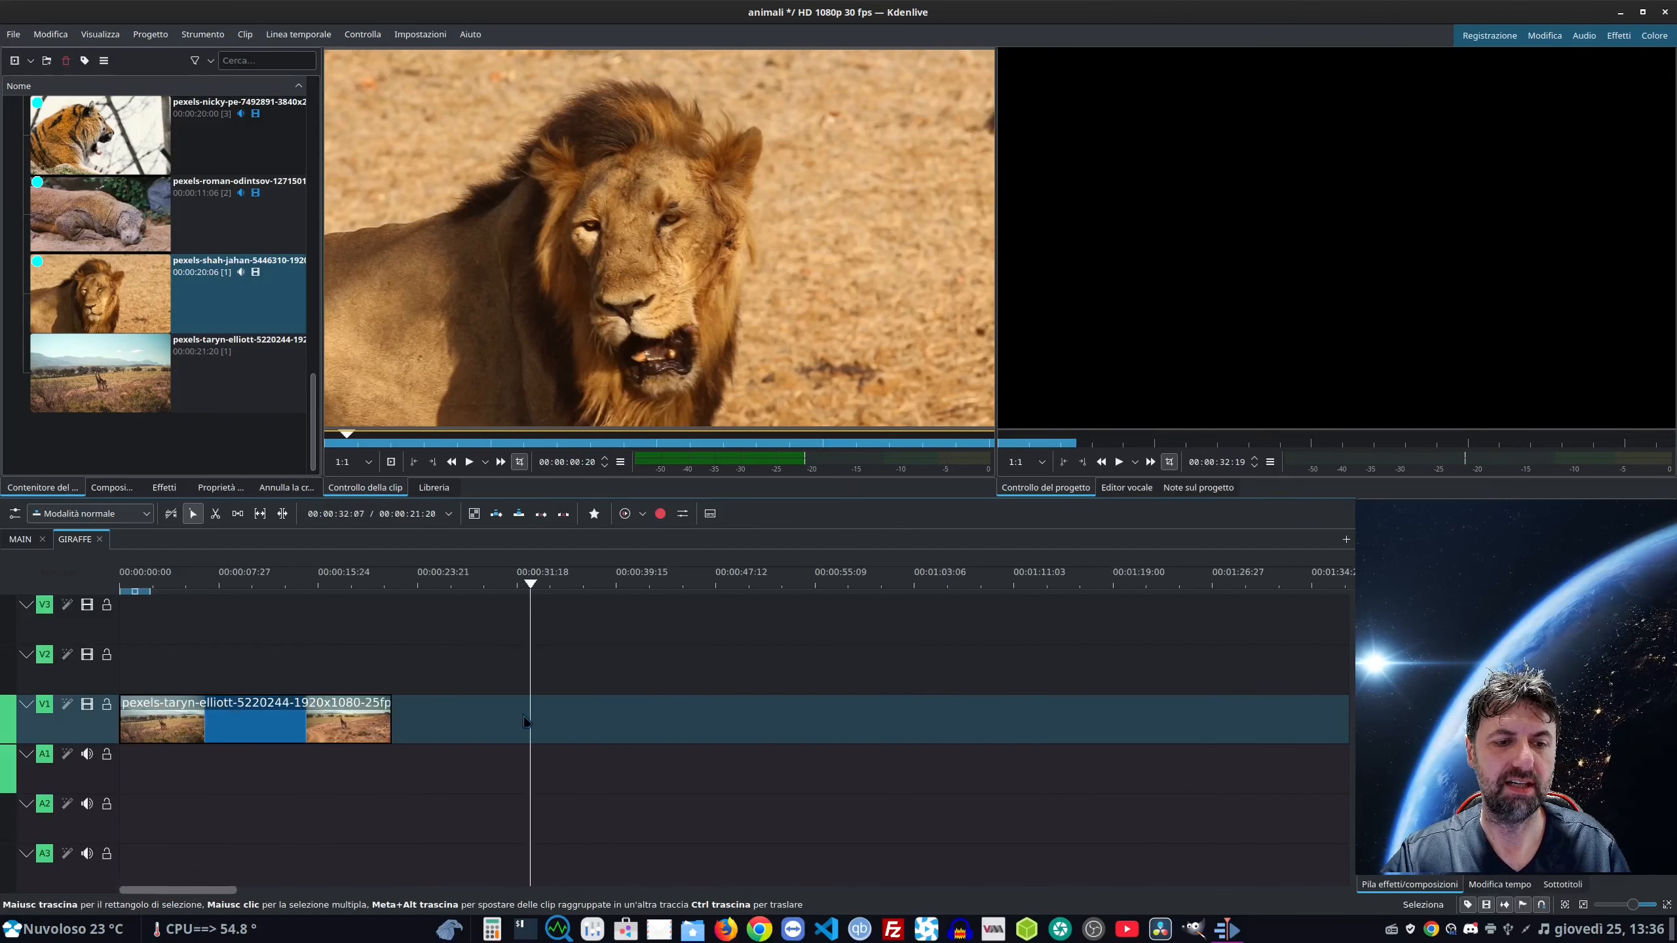
scroll(524, 720, "up", 3)
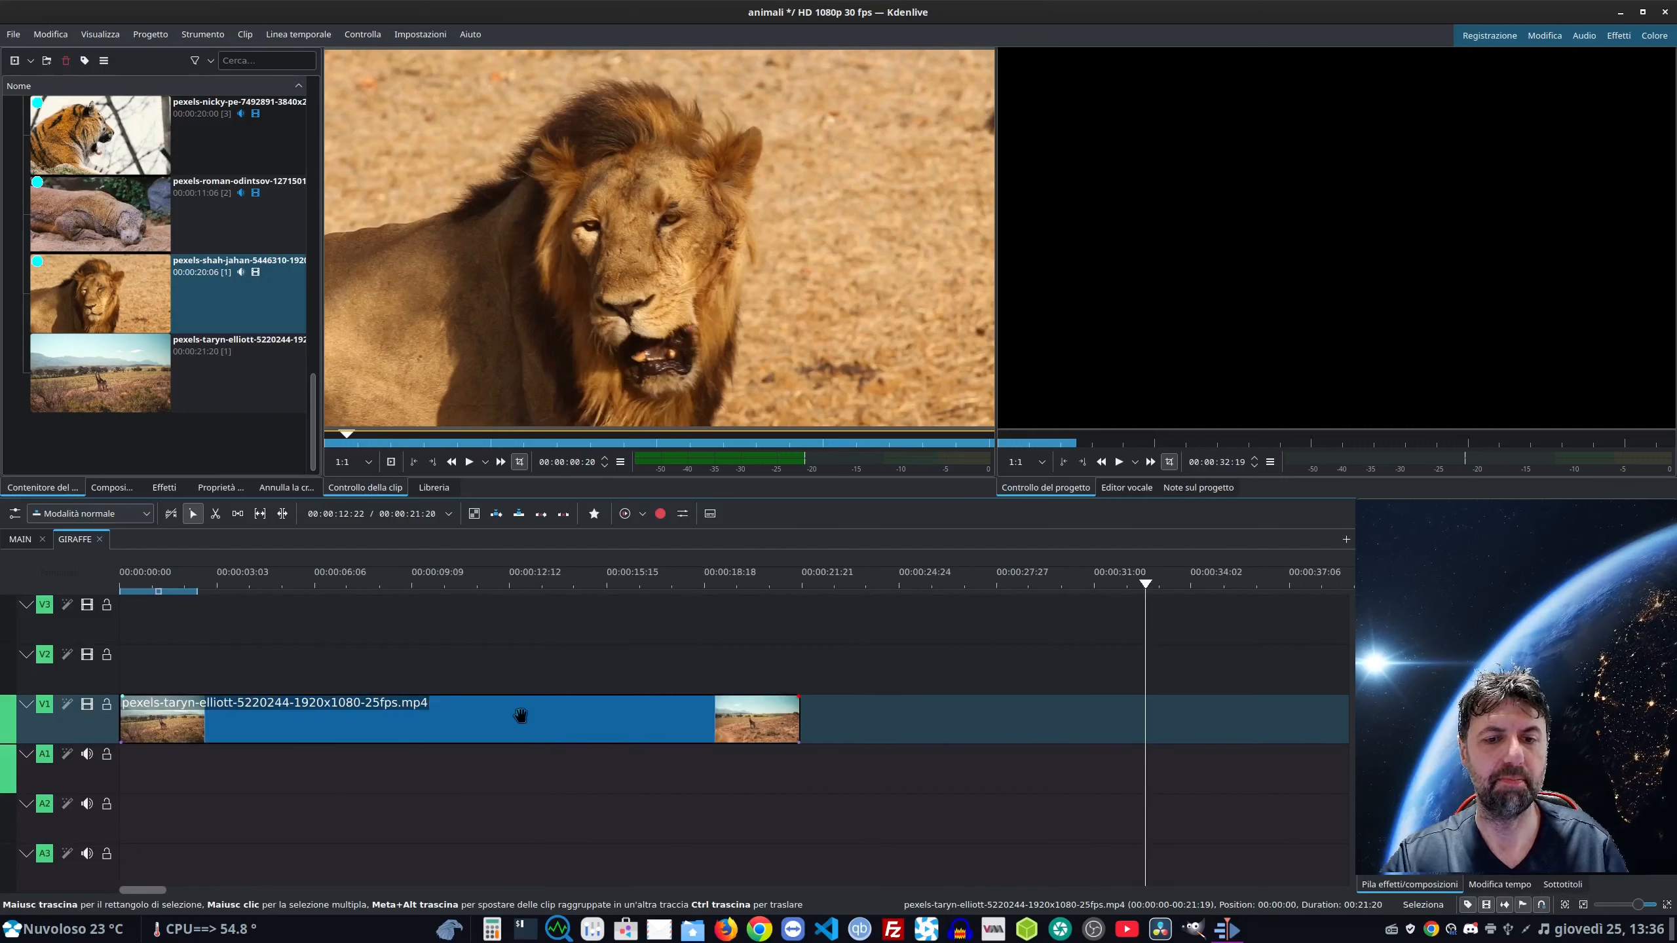
scroll(654, 734, "up", 3)
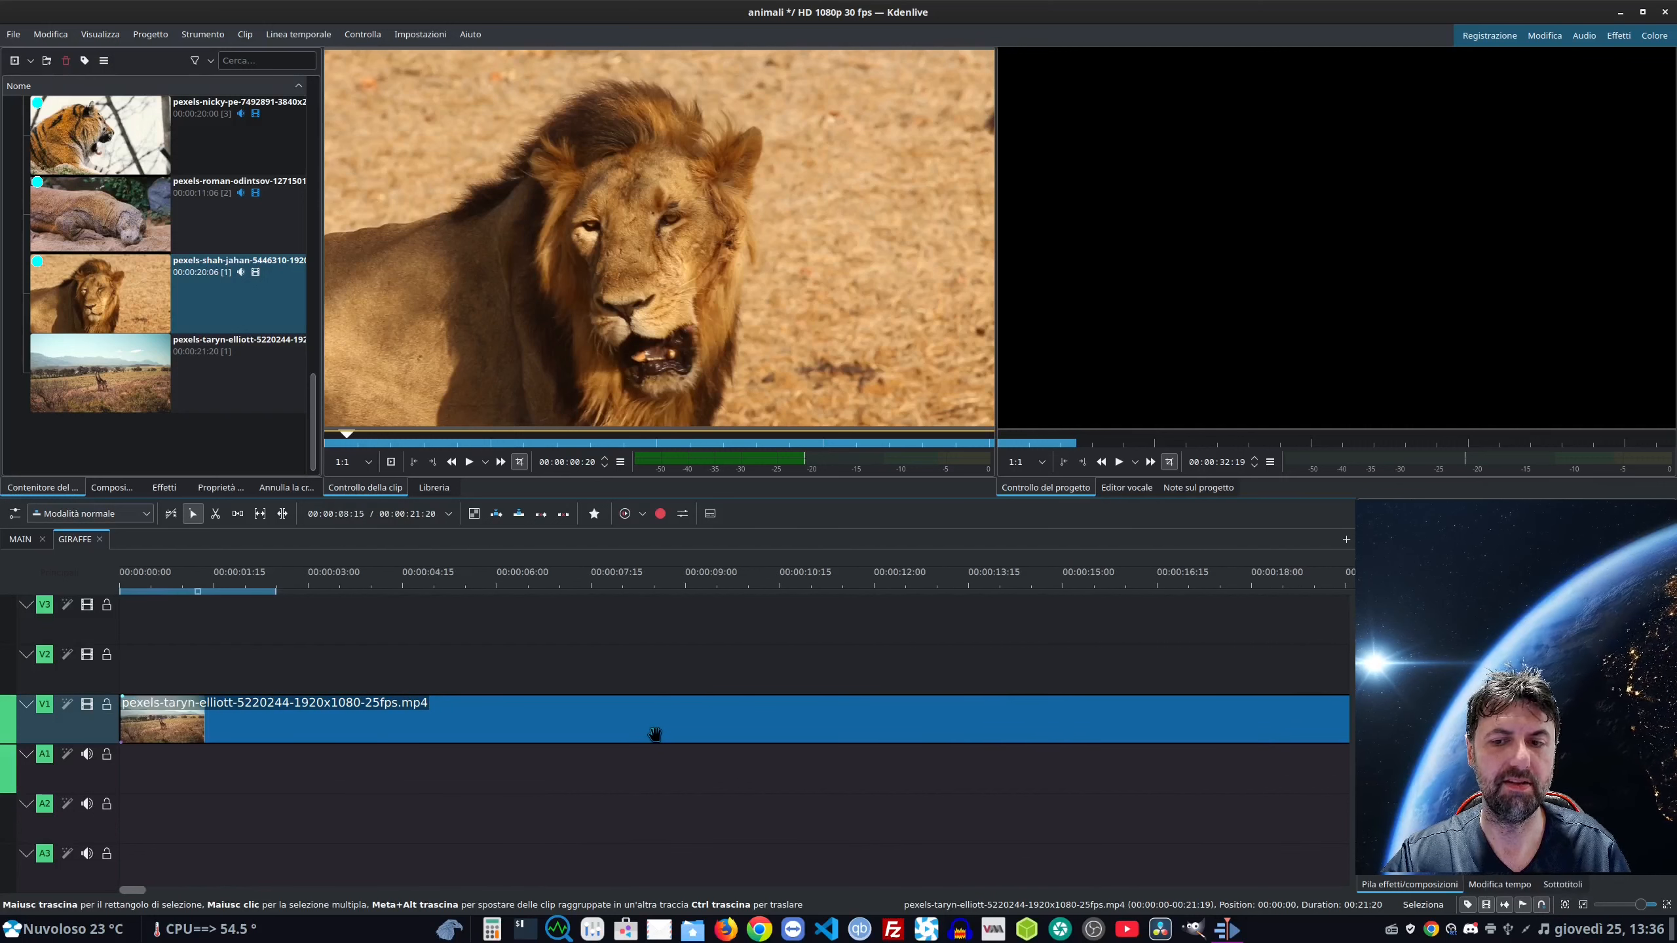
scroll(654, 735, "down", 3)
left_click(113, 576)
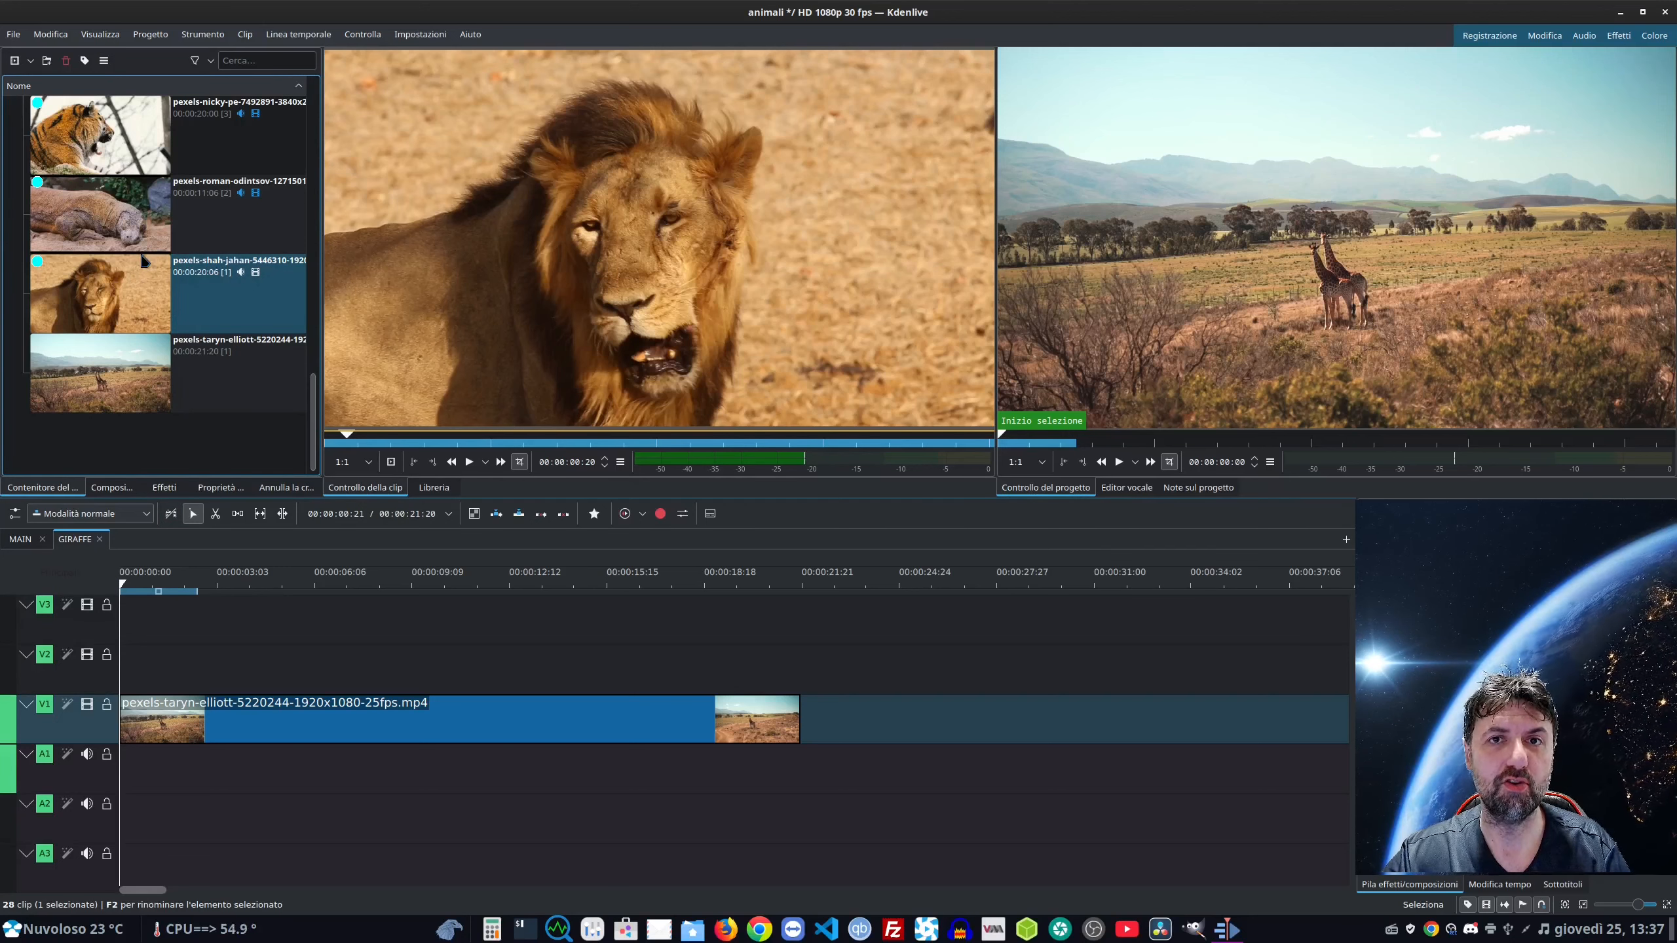
Place 1.jpg from the GREEN SCREEN folder at the start of track V2 and lengthen it over about the first third of the giraffe clip.
scroll(145, 261, "up", 10)
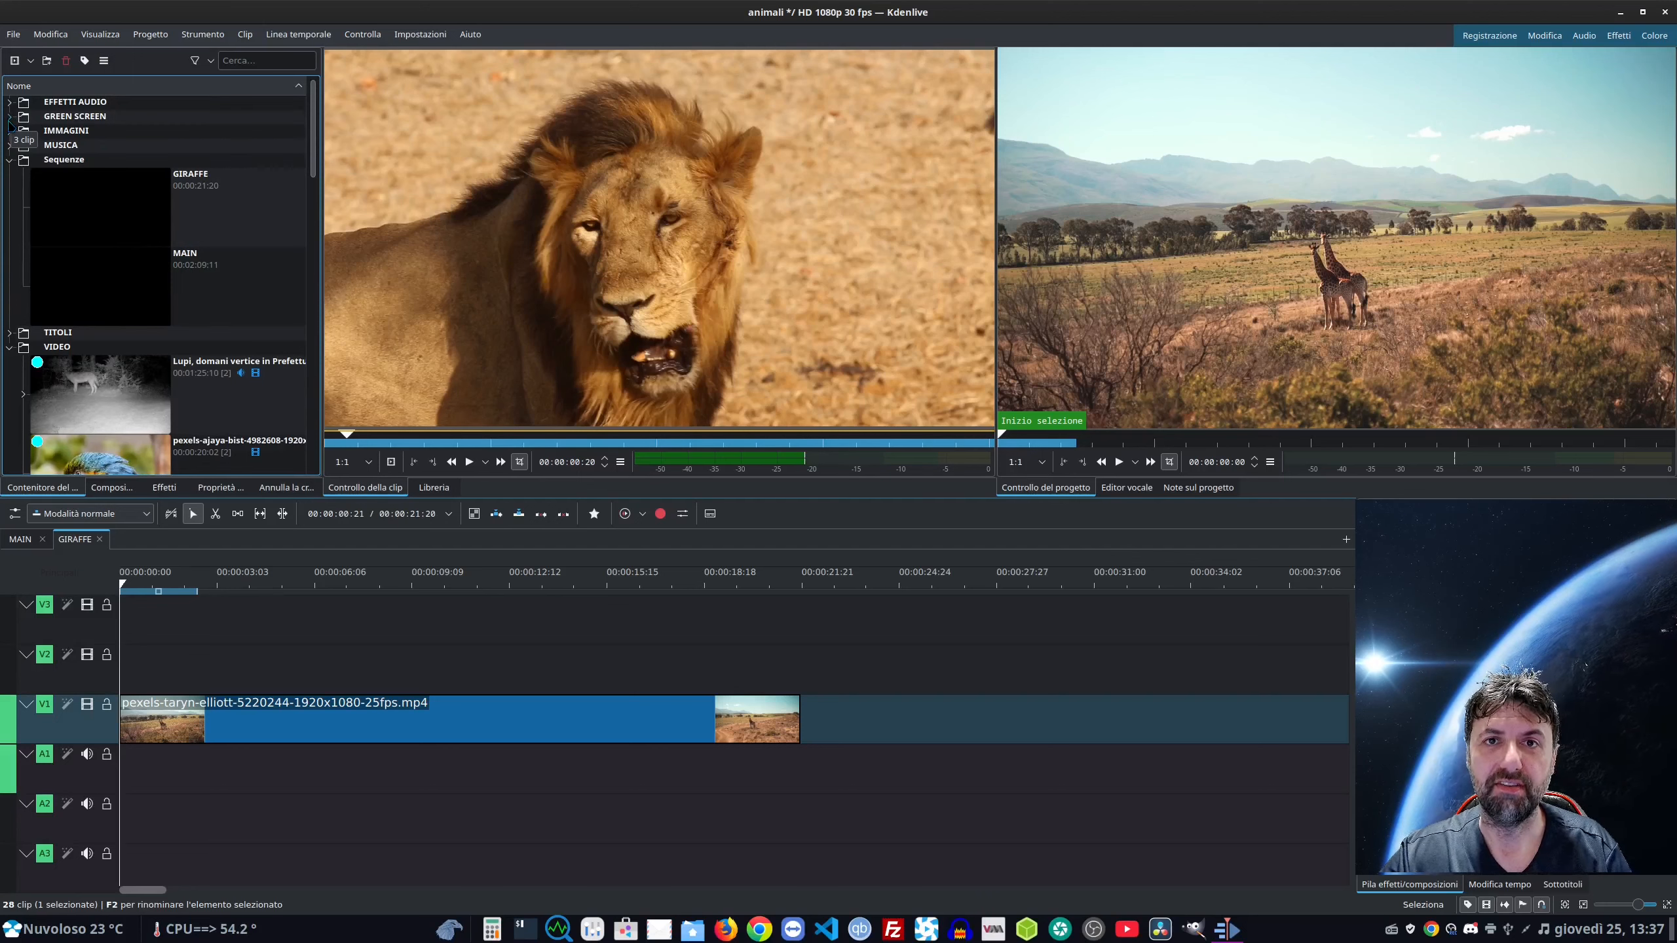
left_click(9, 159)
left_click(9, 188)
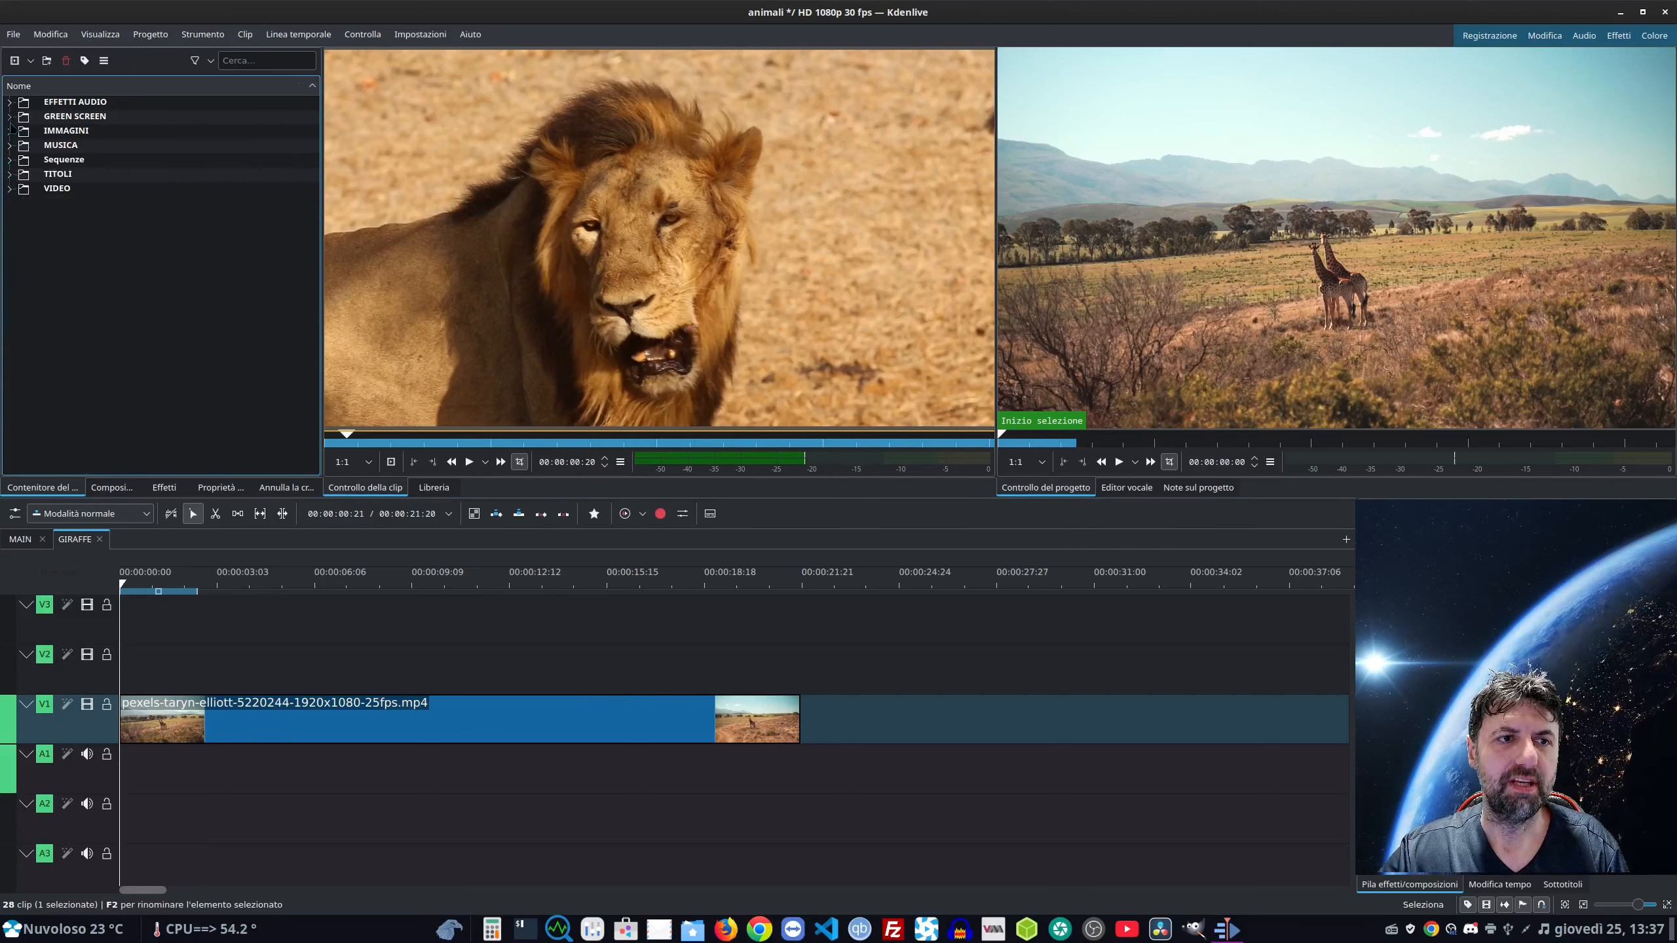
left_click(9, 115)
left_click_drag(98, 162, 120, 674)
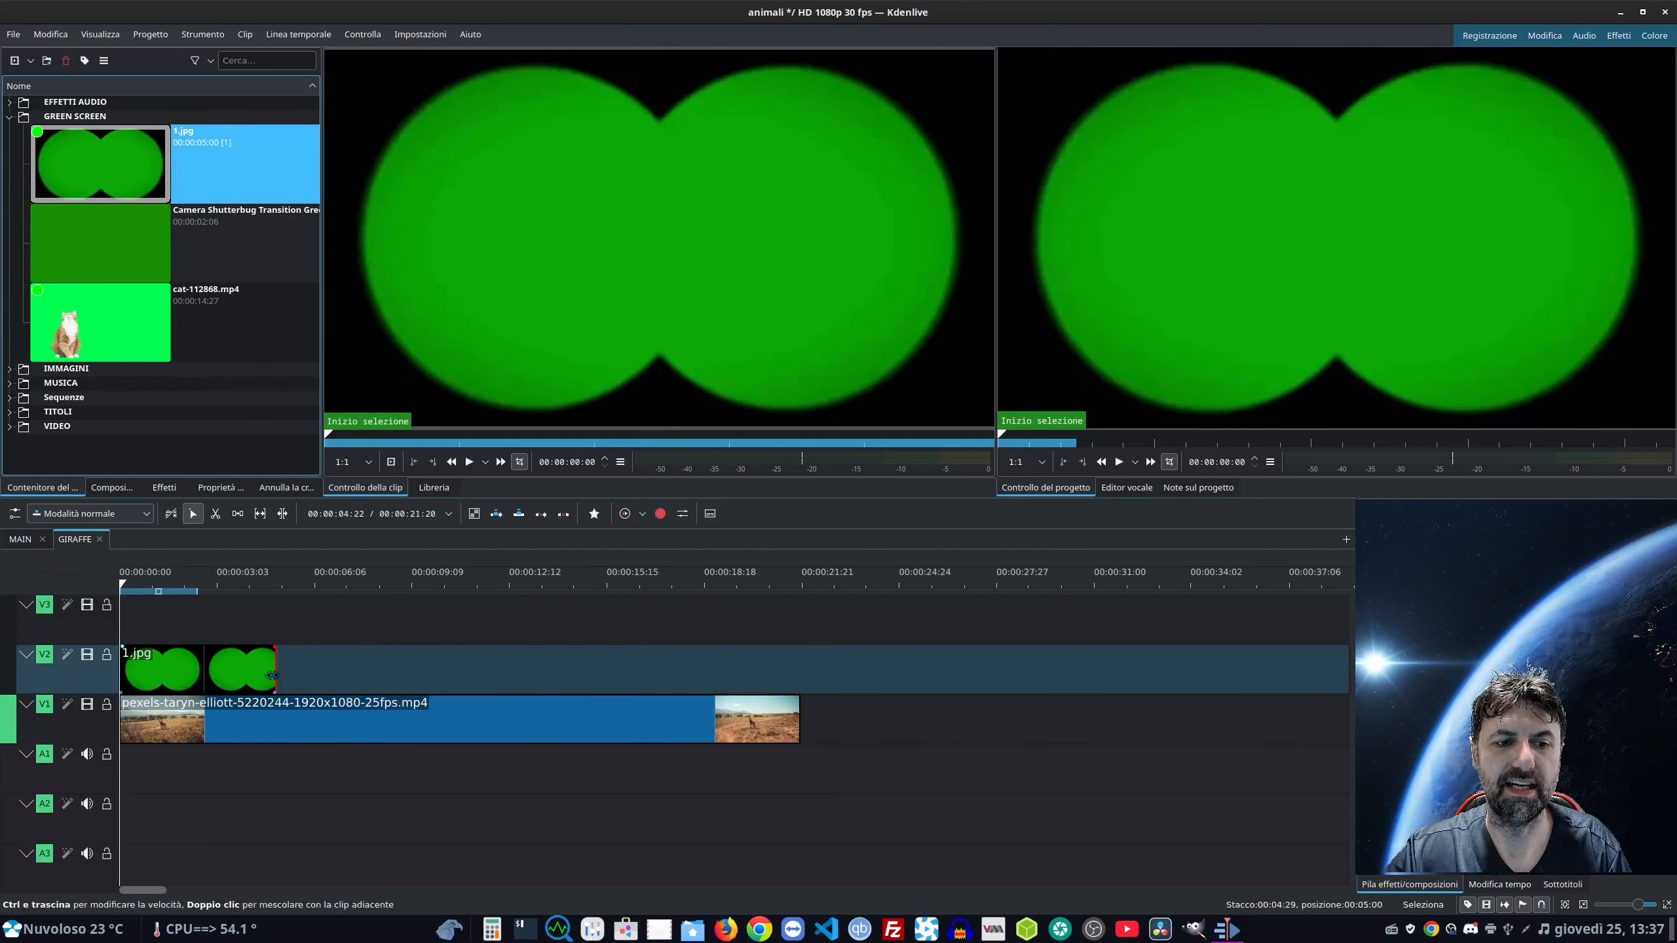
left_click_drag(275, 675, 358, 682)
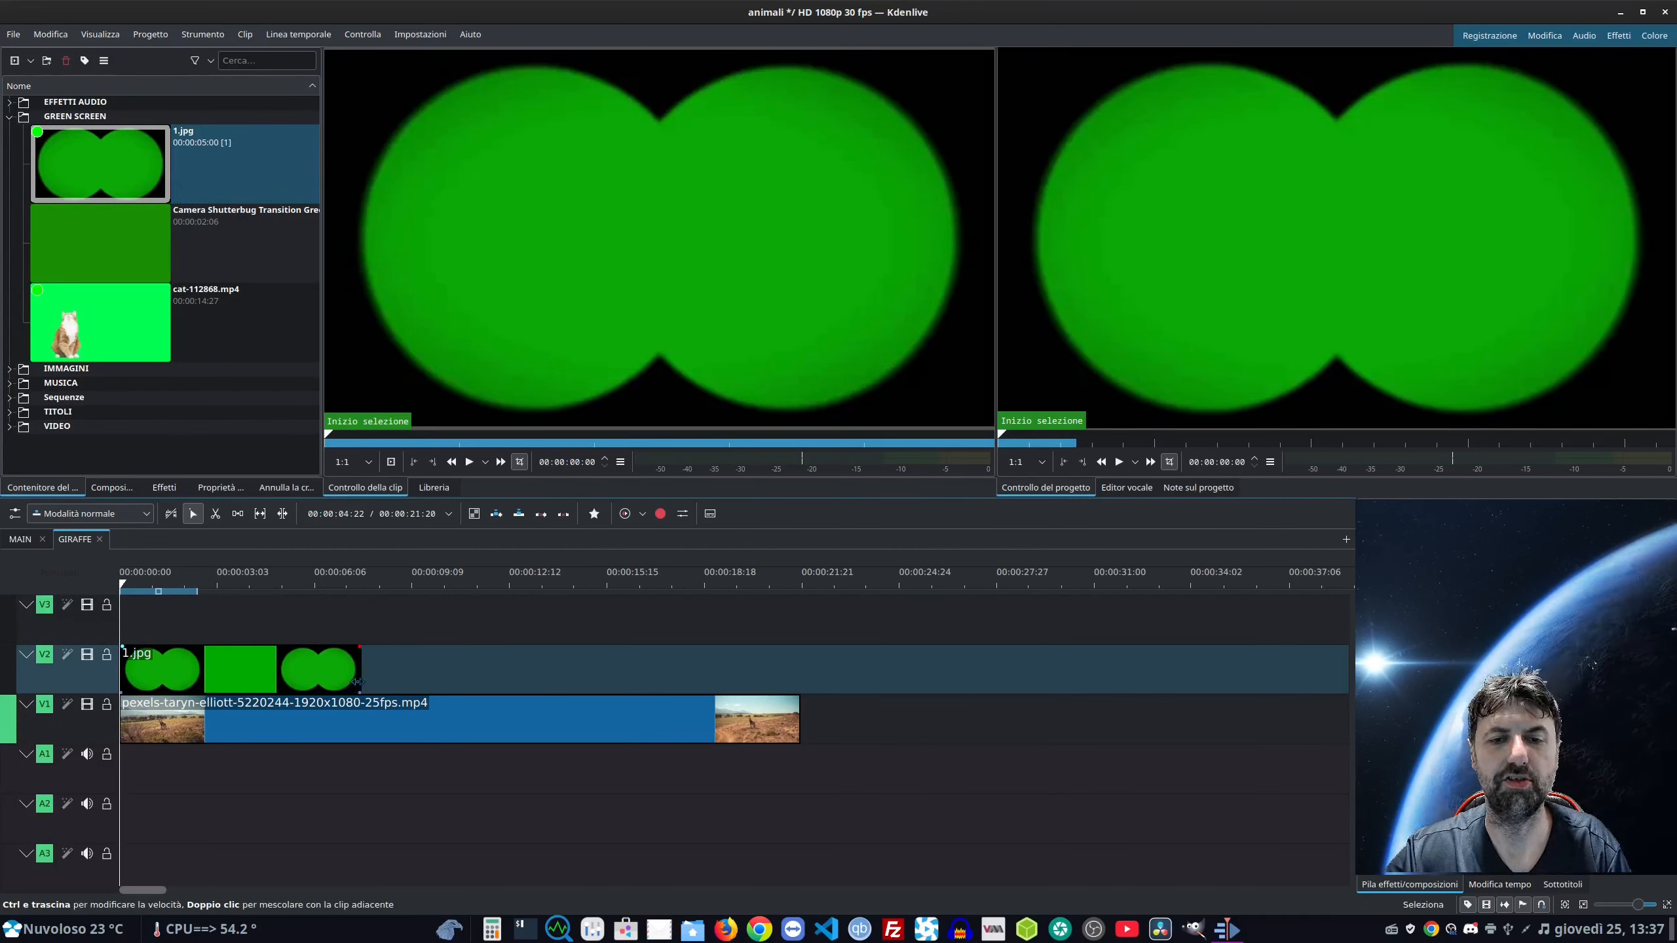
Apply the Bluescreen0r effect with green as the key colour to 1.jpg on V2 and set its Distance to 0,486.
left_click(164, 487)
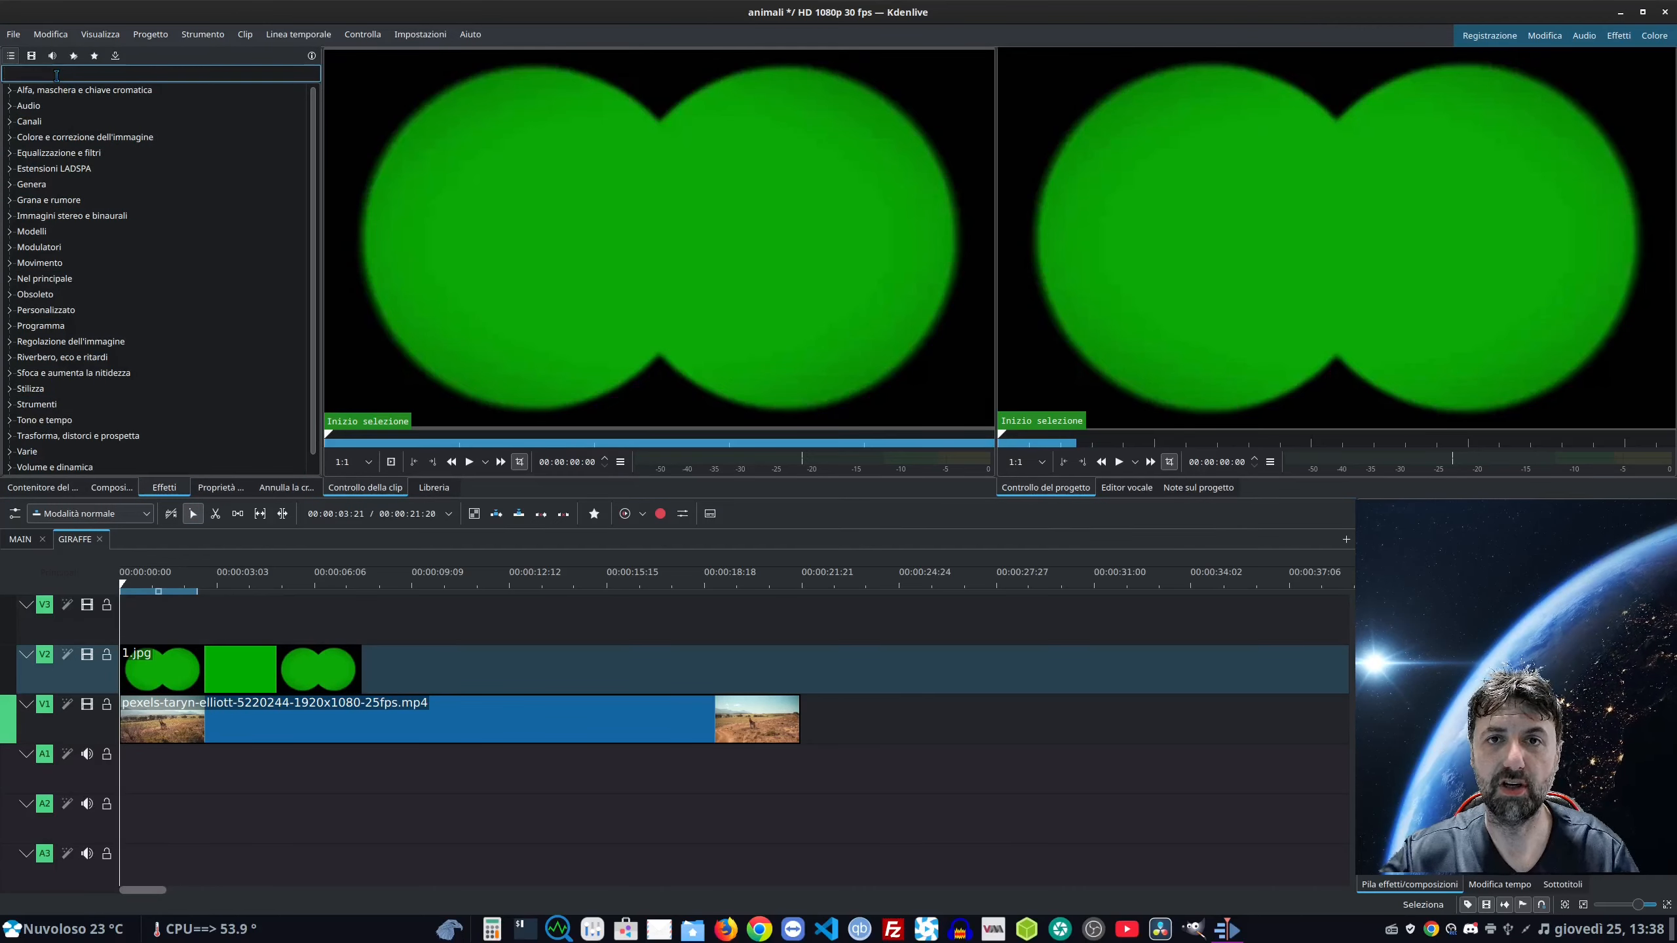
type("blue")
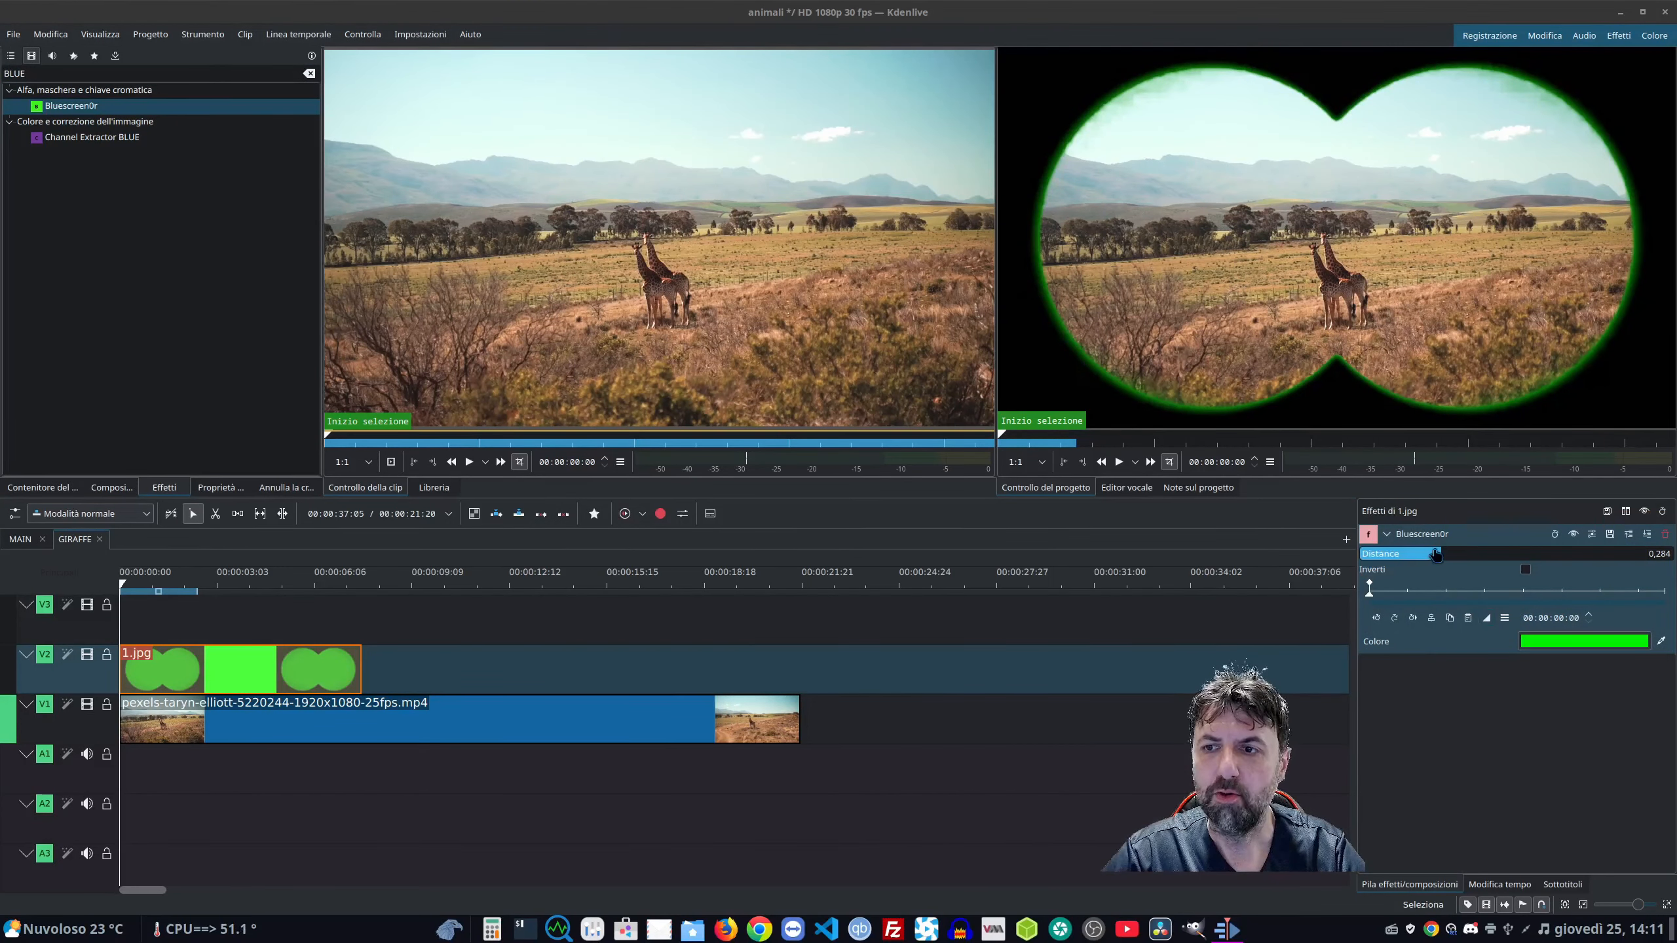
left_click_drag(1449, 555, 1497, 570)
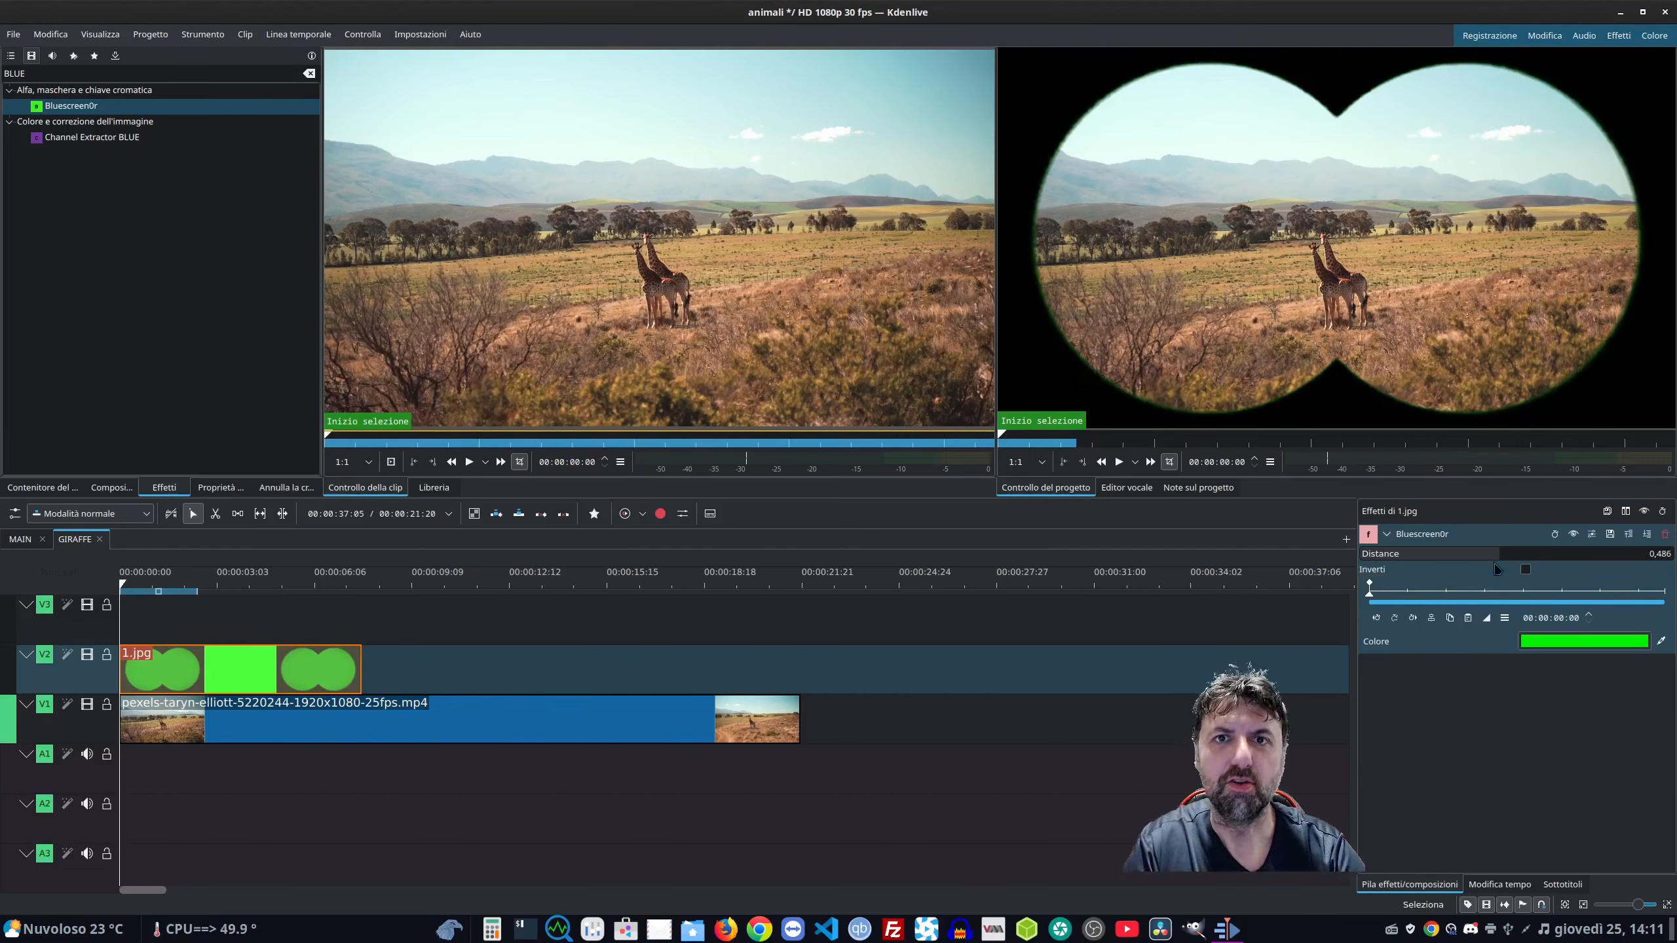
Add the Trasforma effect to the giraffe clip on V1 and enlarge its Dimensione to 338,33 %.
left_click(353, 726)
right_click(353, 727)
mouse_move(510, 700)
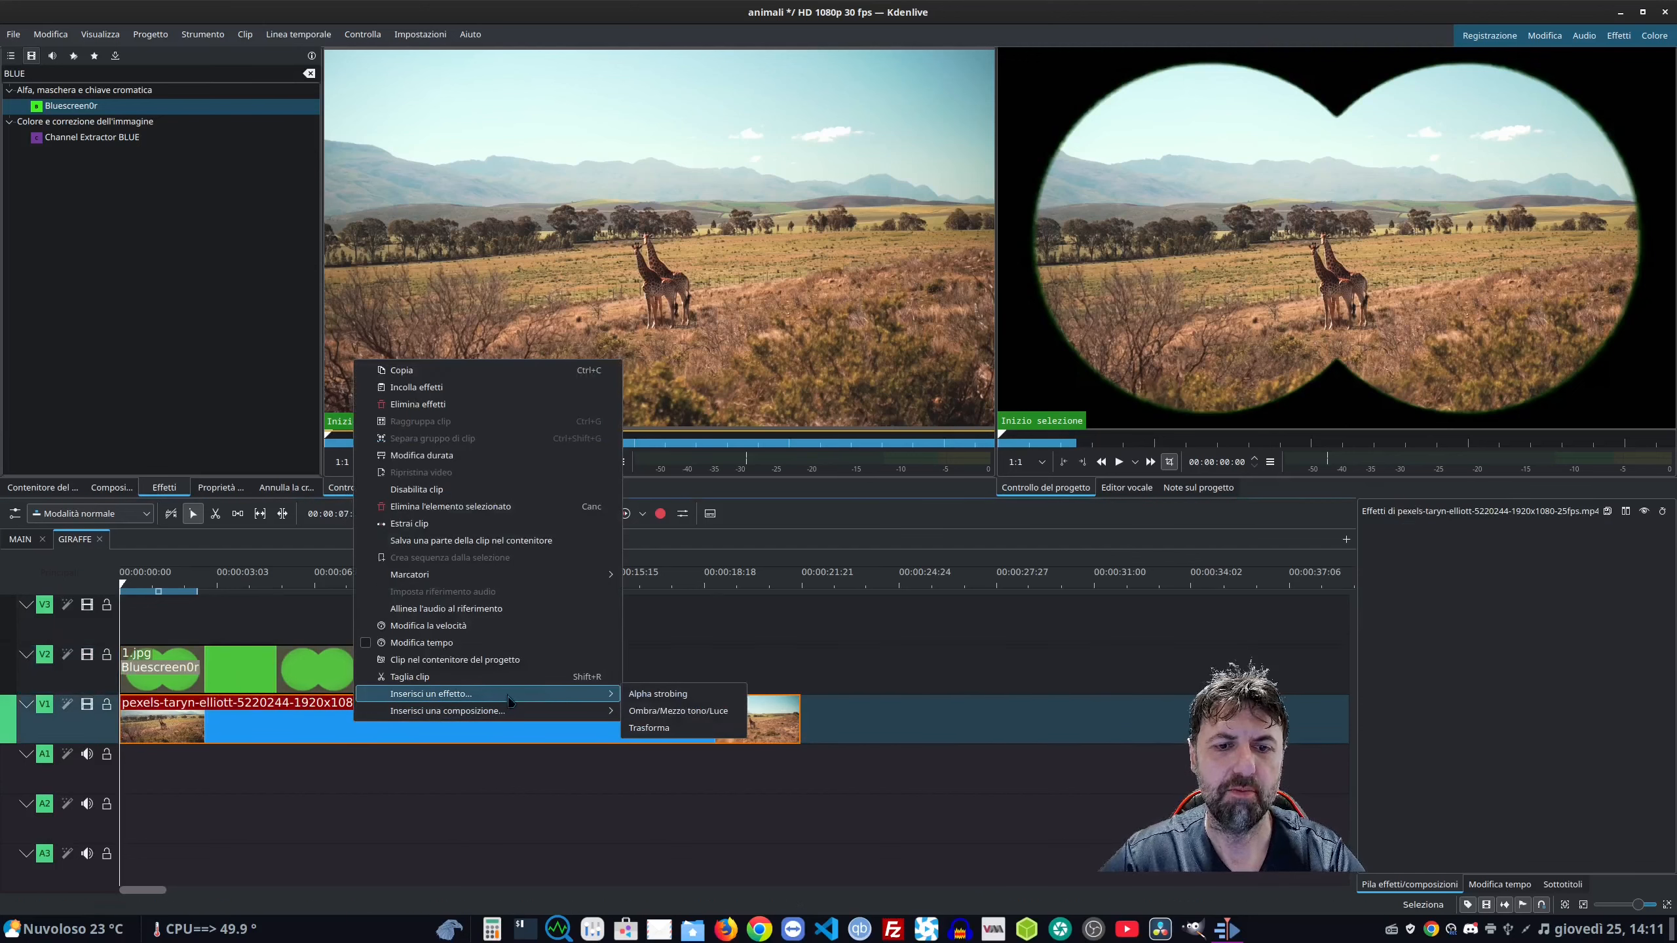
left_click(656, 729)
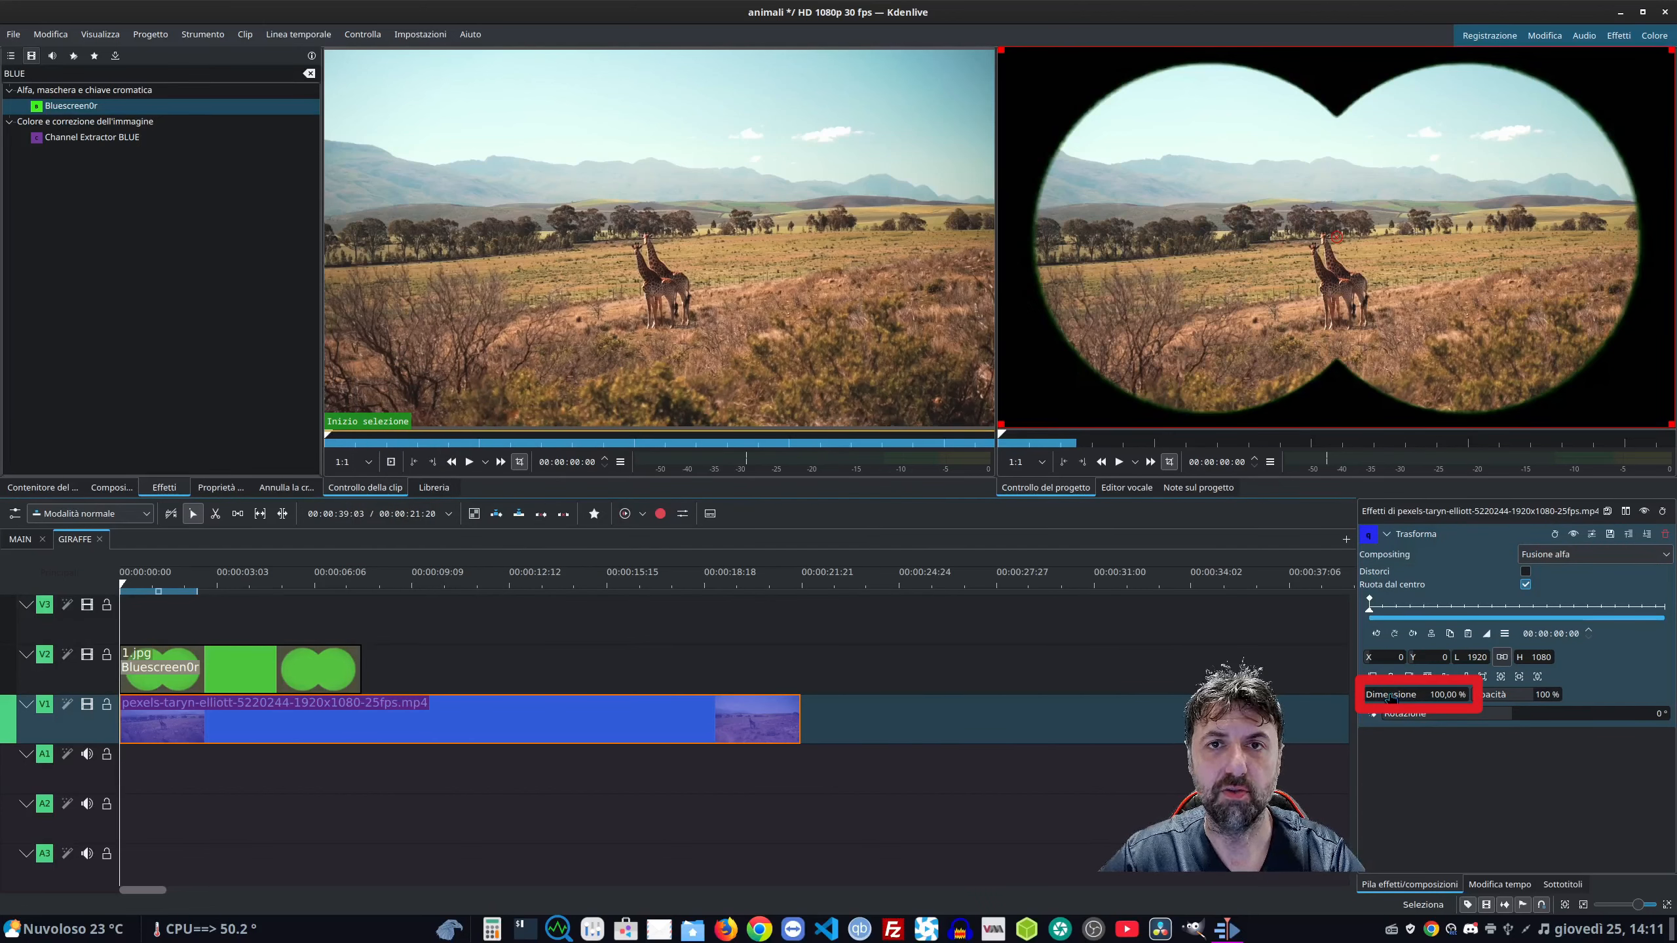
left_click_drag(1389, 698, 1427, 701)
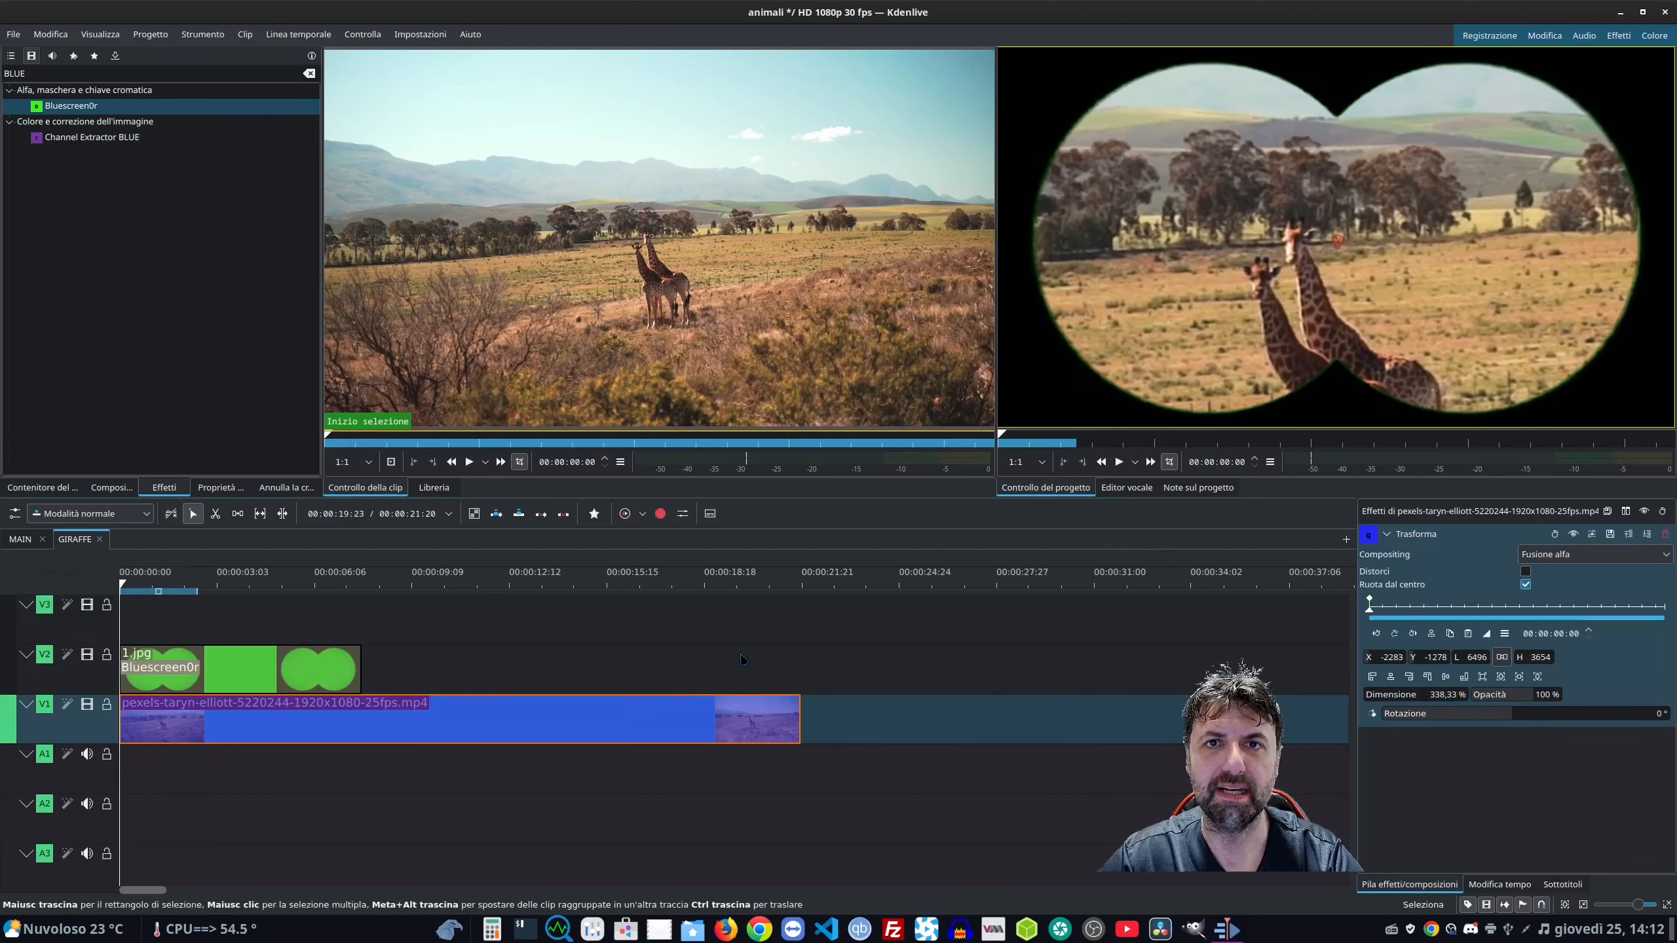
Add the Trasforma effect to 1.jpg on V2 and insert a keyframe near its end at 00:00:07:11.
left_click(326, 672)
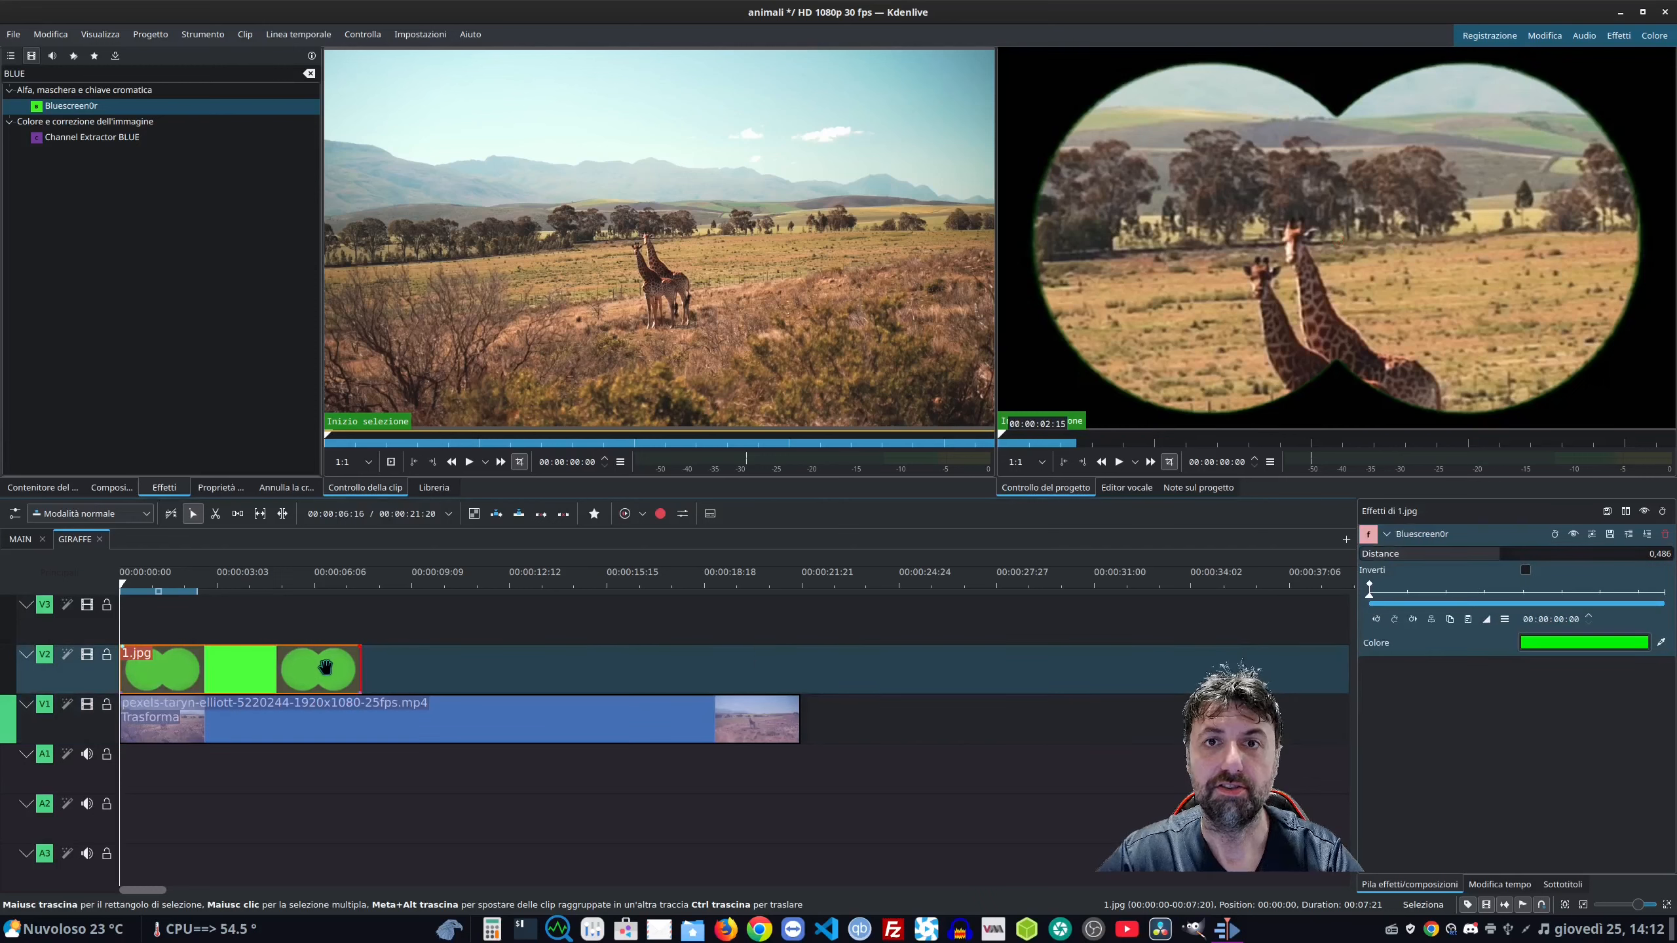
right_click(326, 672)
left_click(654, 656)
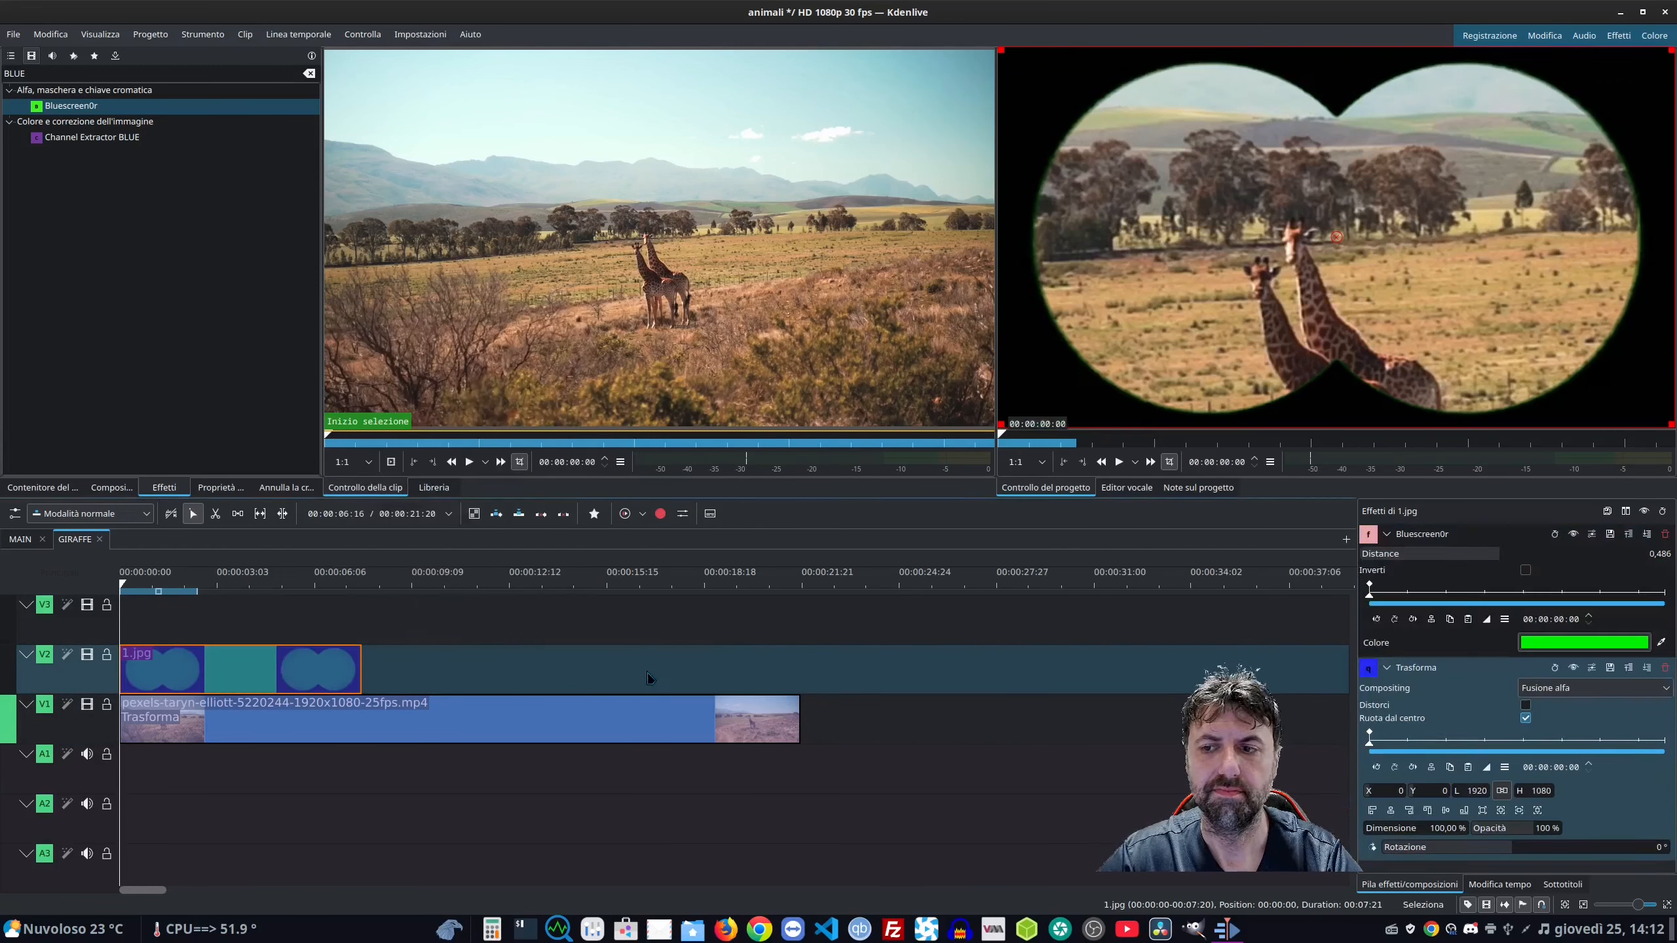
left_click(1387, 533)
left_click(1654, 633)
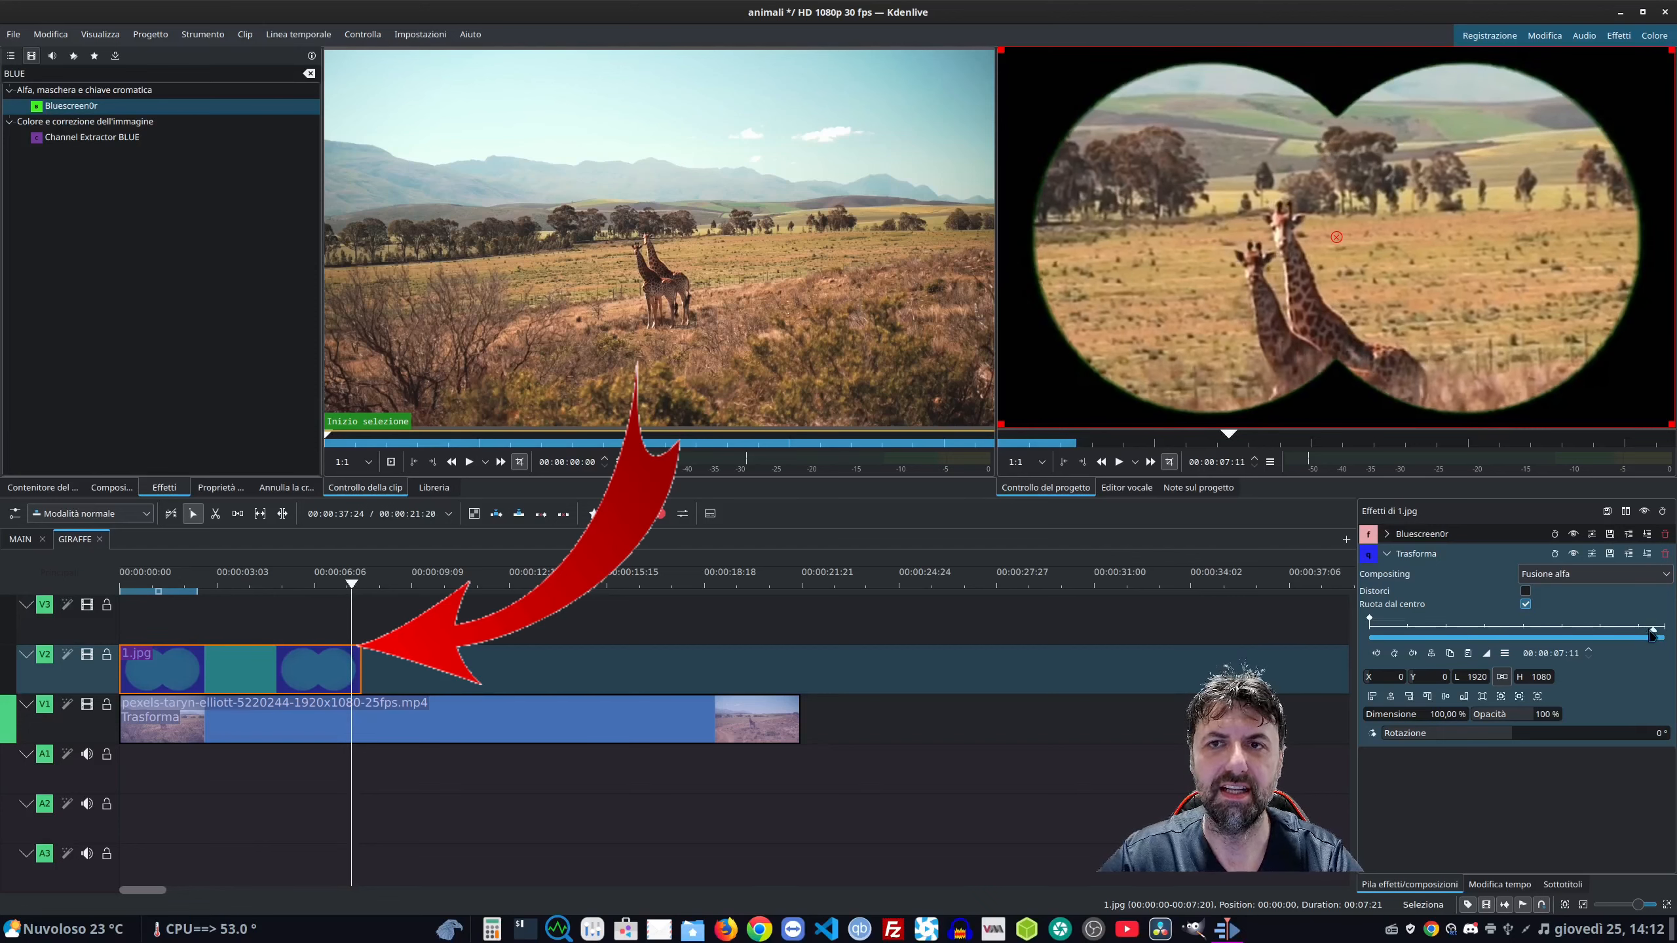
left_click(1394, 654)
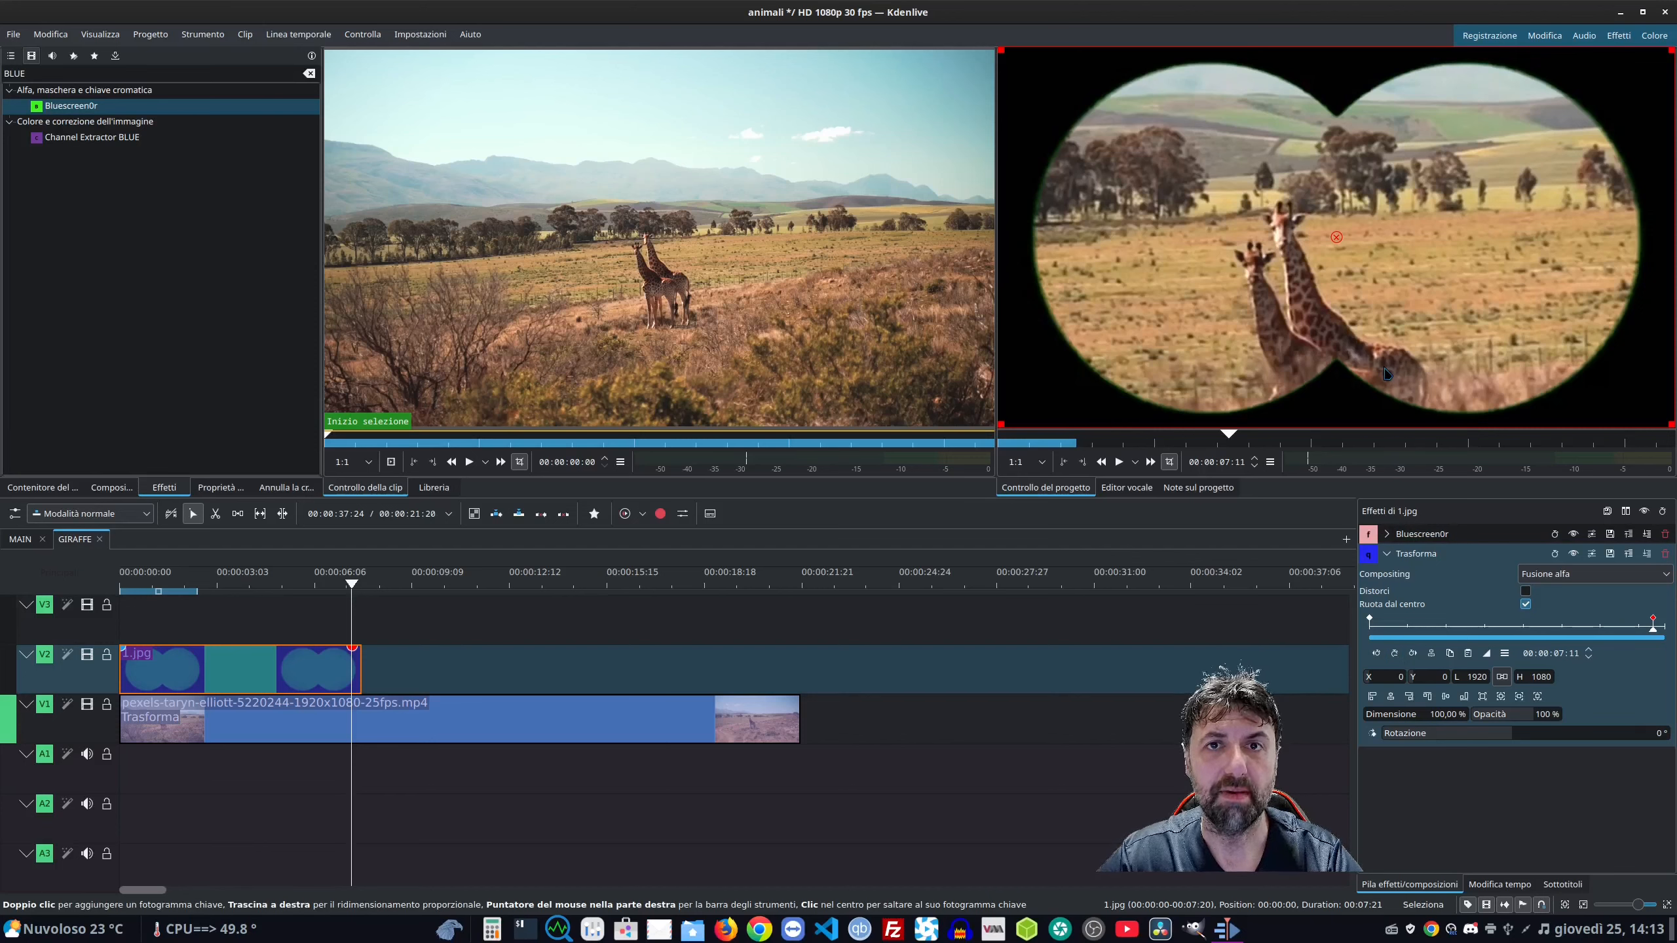
Add a Trasforma keyframe on 1.jpg at 00:00:07:20 and move the overlay out of the frame to X 984, Y 1139.
left_click_drag(1653, 636, 1665, 636)
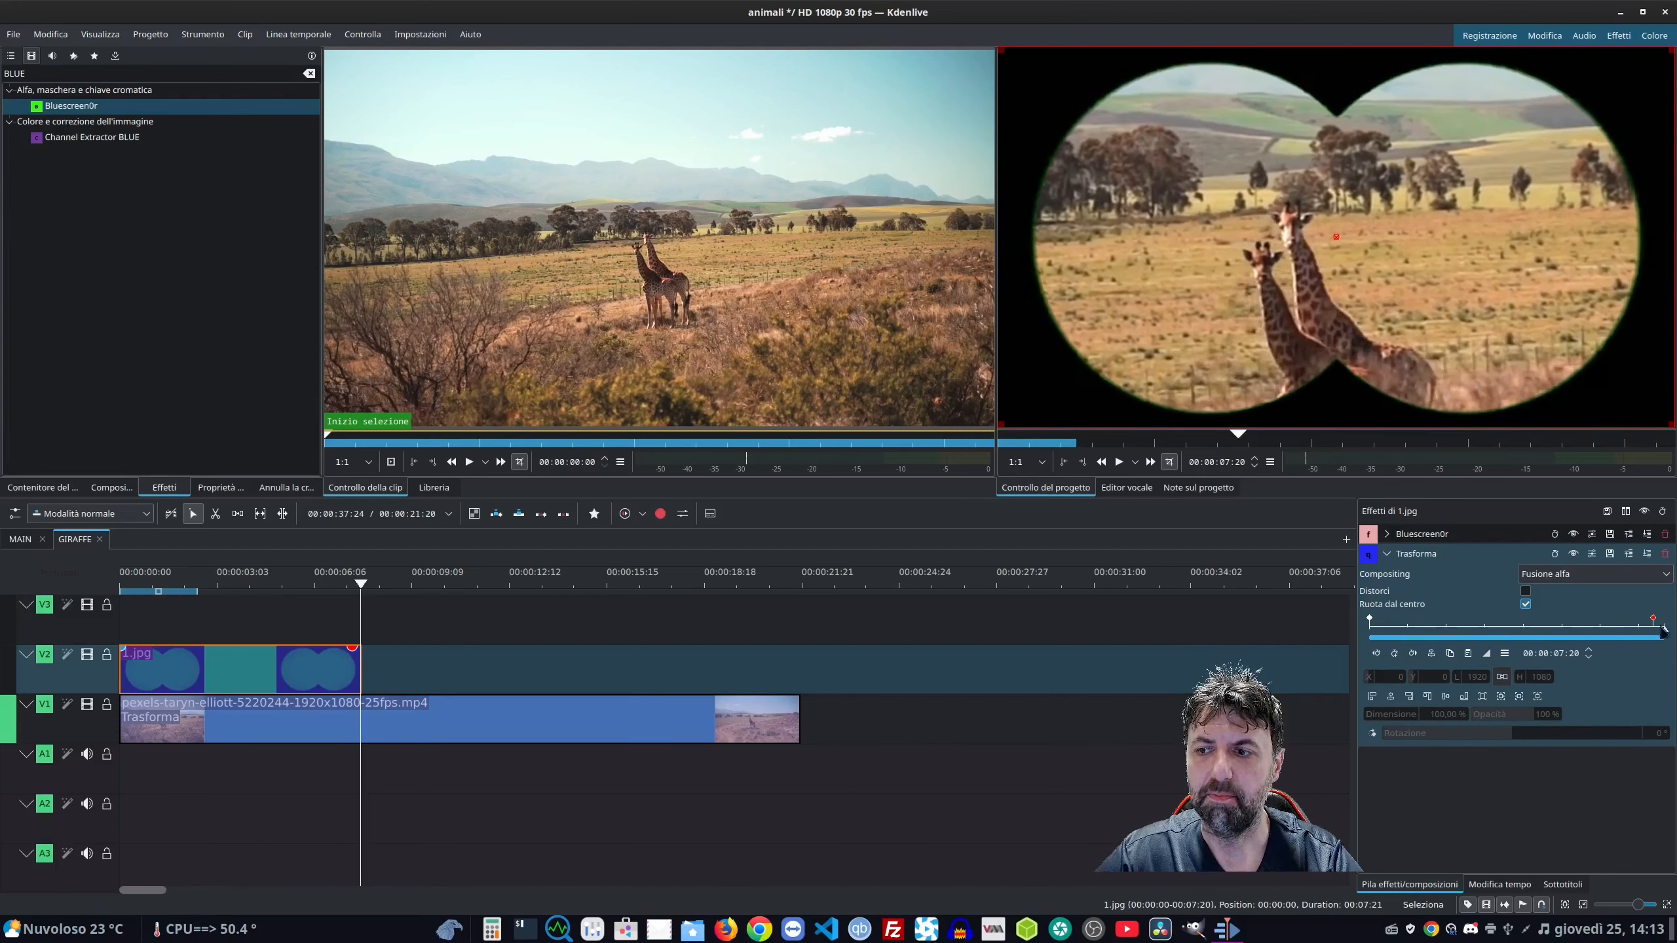
left_click(1393, 654)
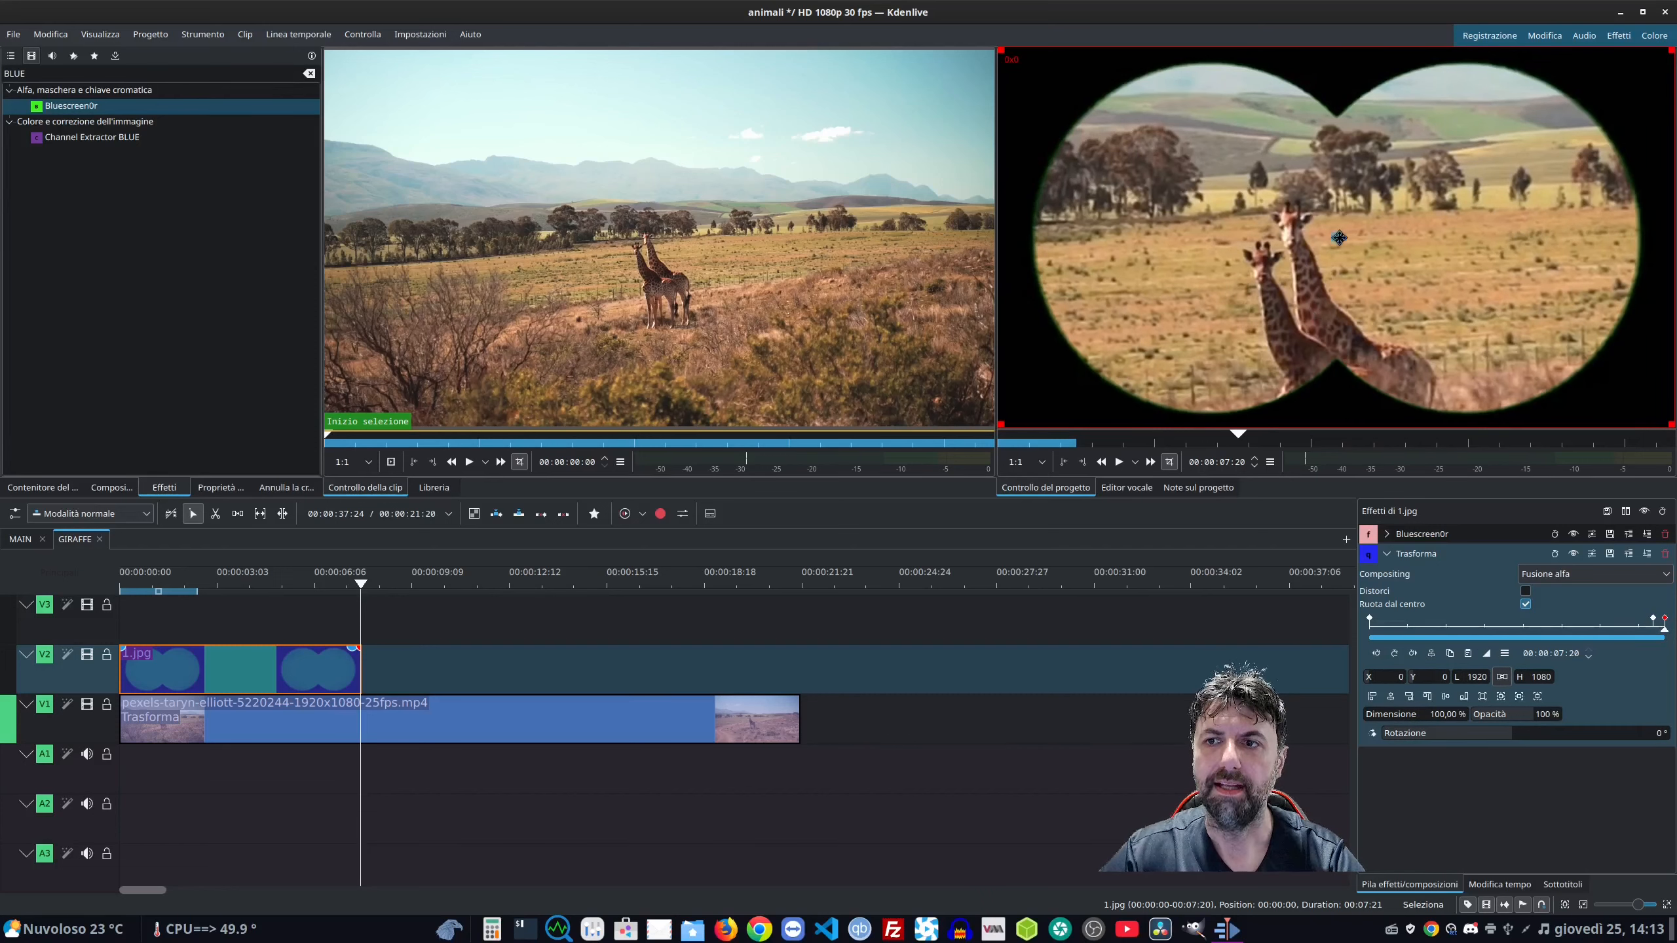
left_click_drag(1602, 503, 1651, 587)
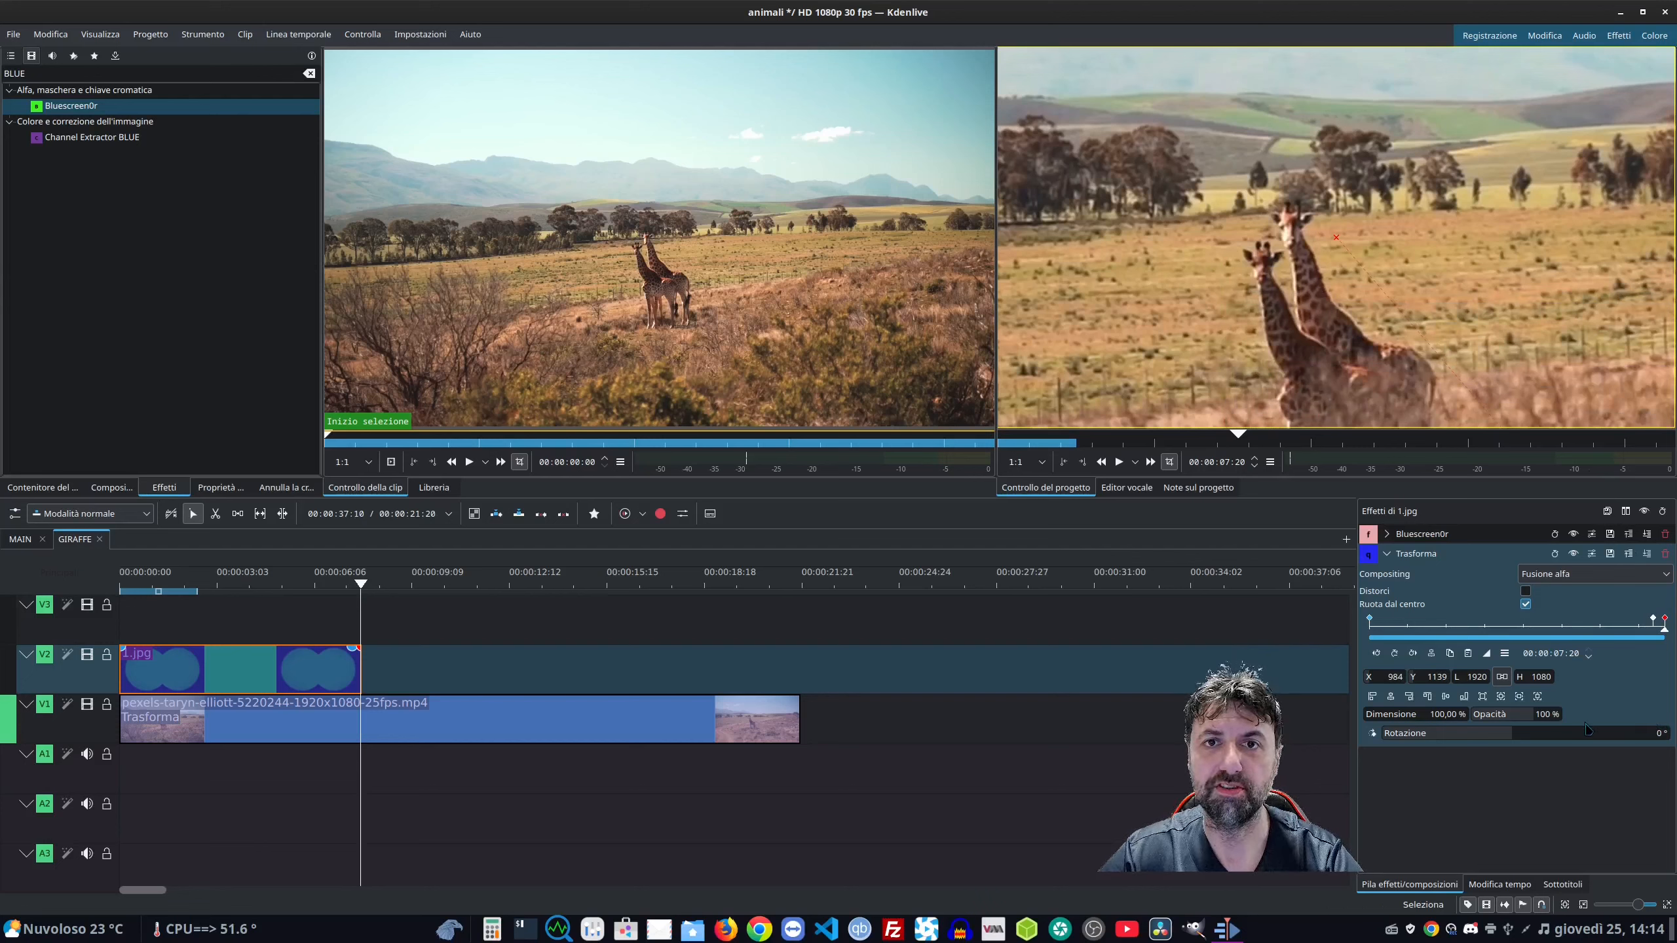
Add a Trasforma keyframe to the giraffe clip at 00:00:07:20 with Dimensione 100 %, set the interpolation to Discreto and play the result.
left_click(429, 723)
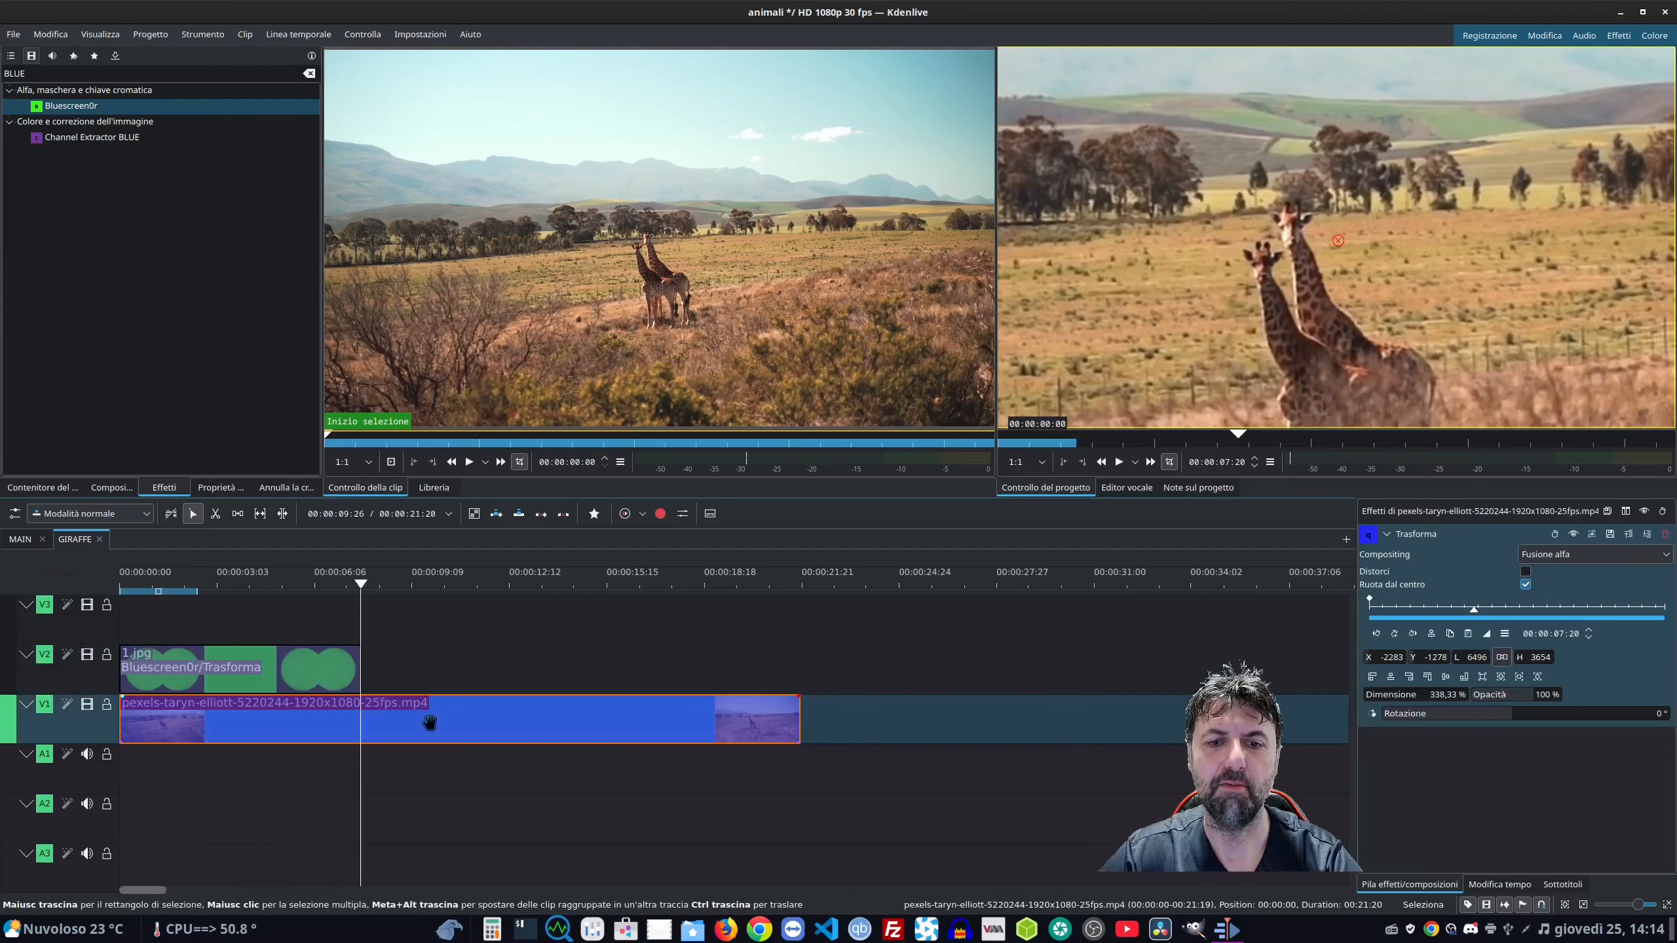
left_click(1395, 634)
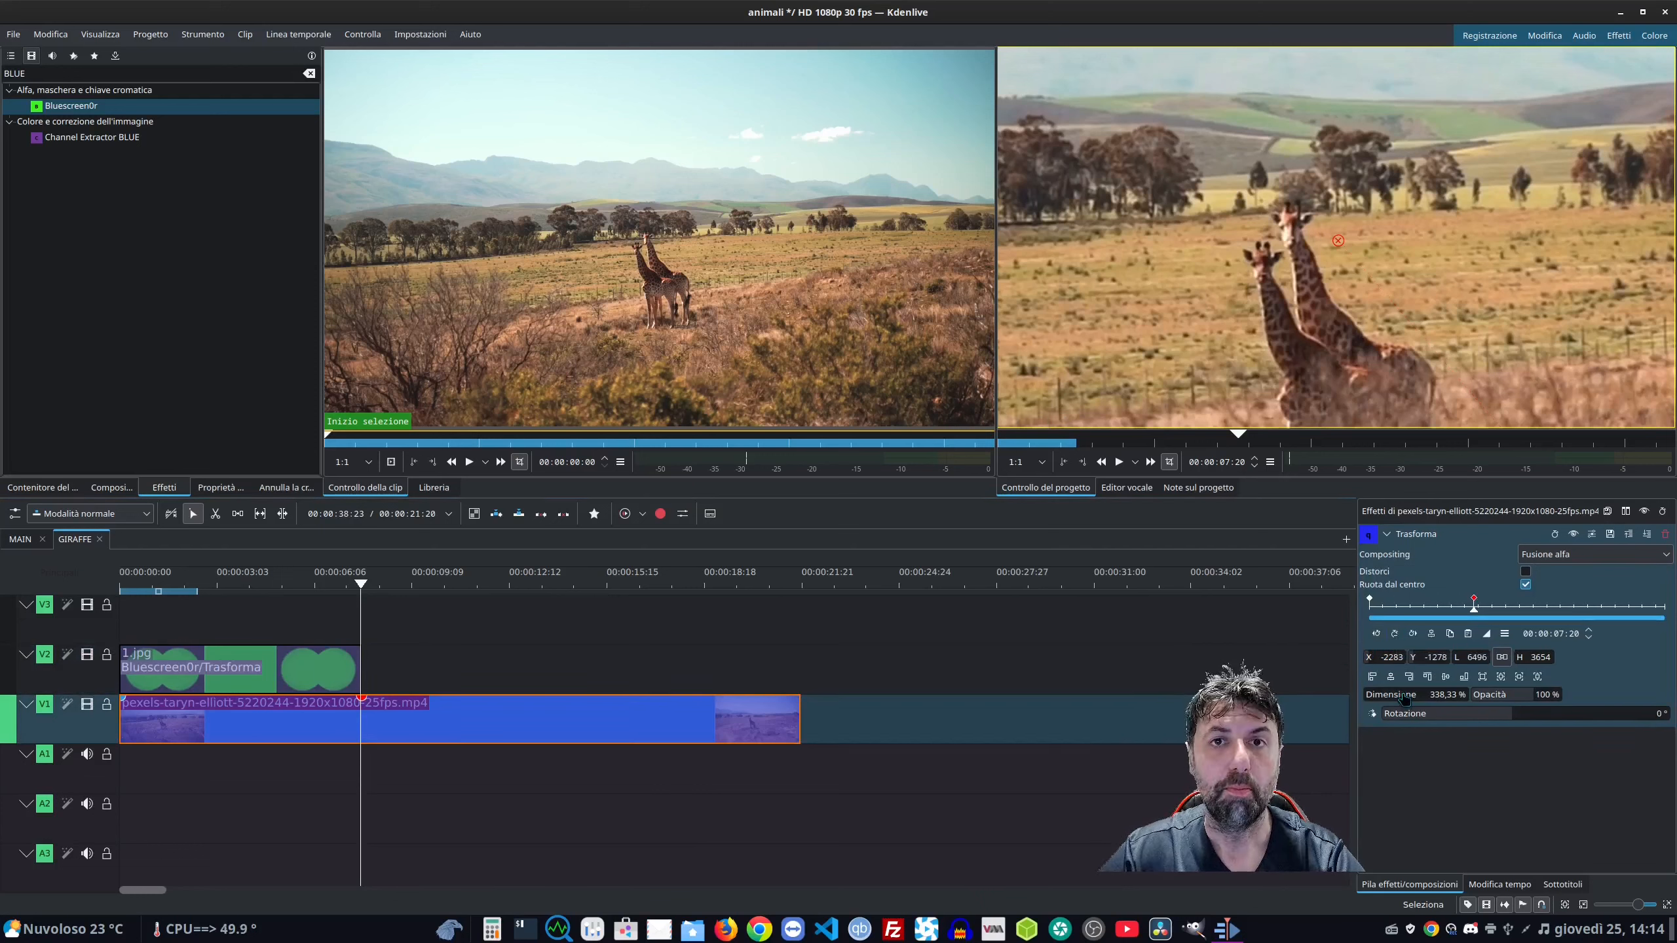
double_click(1447, 695)
type("100")
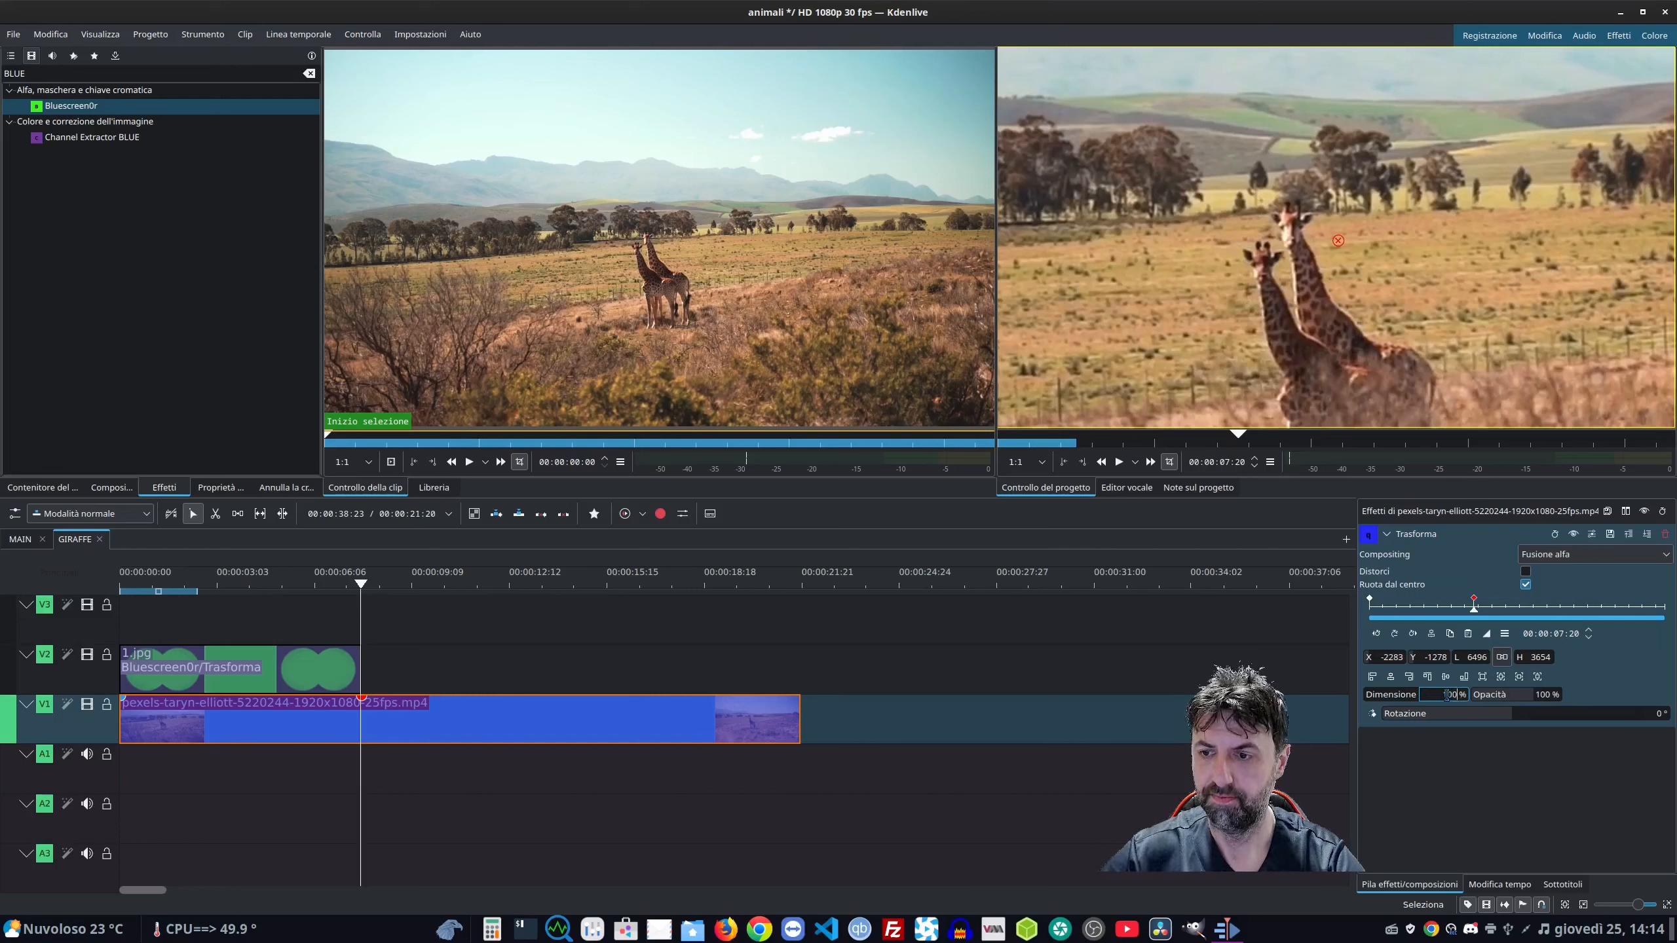
key("Return")
left_click(1487, 635)
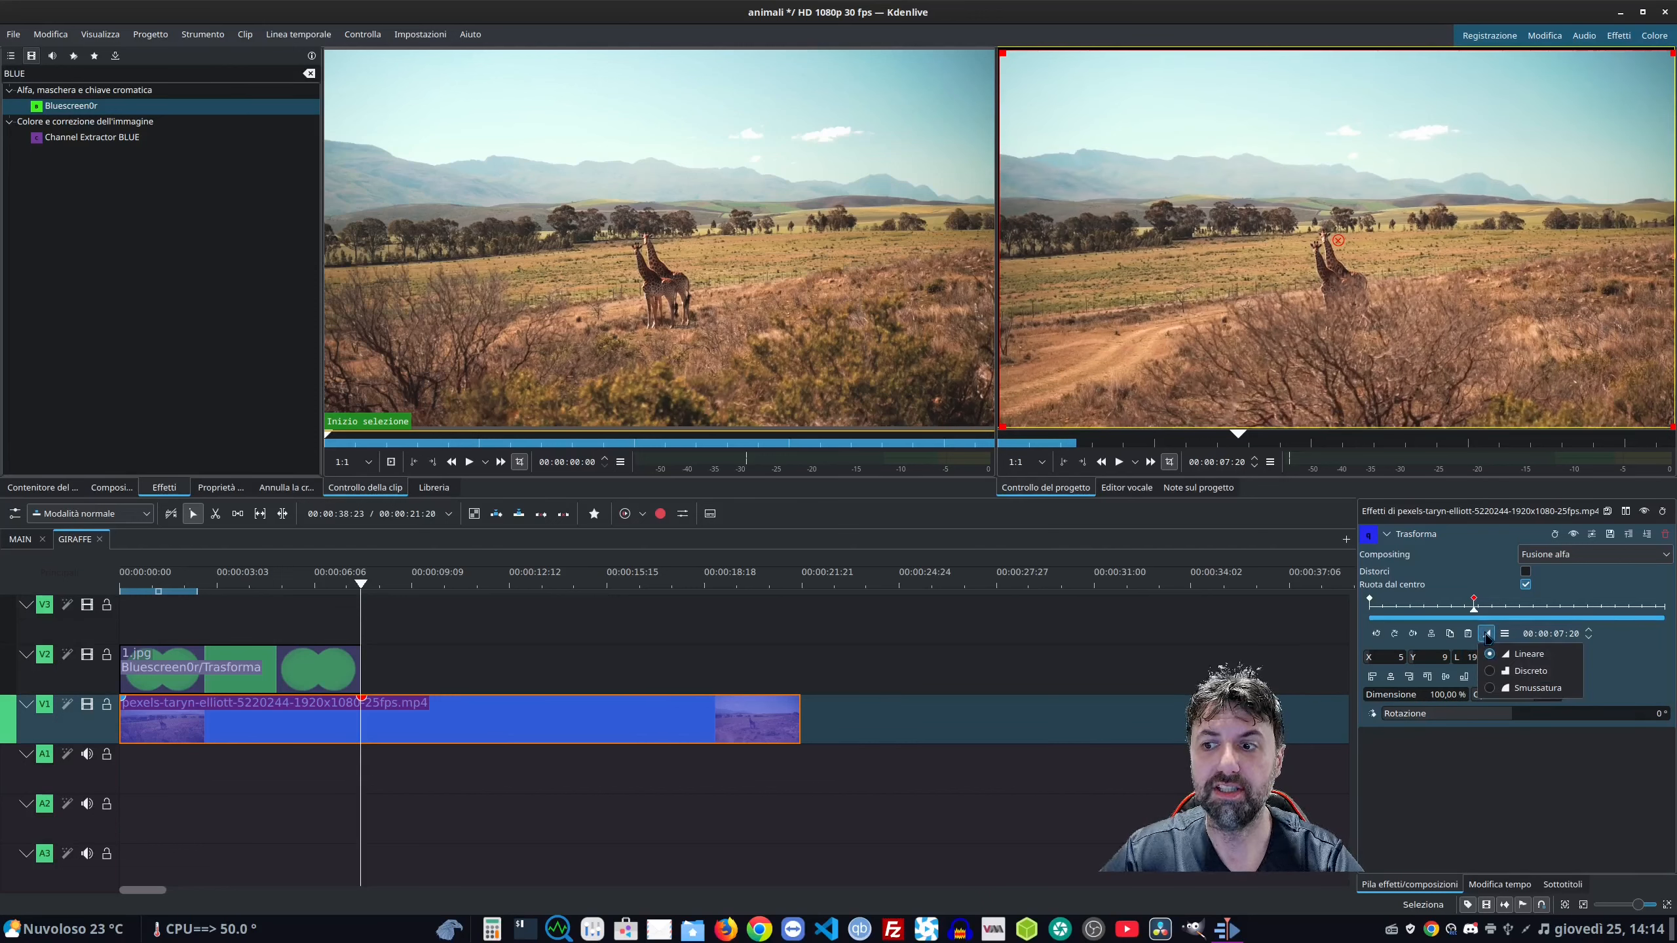
left_click(1512, 671)
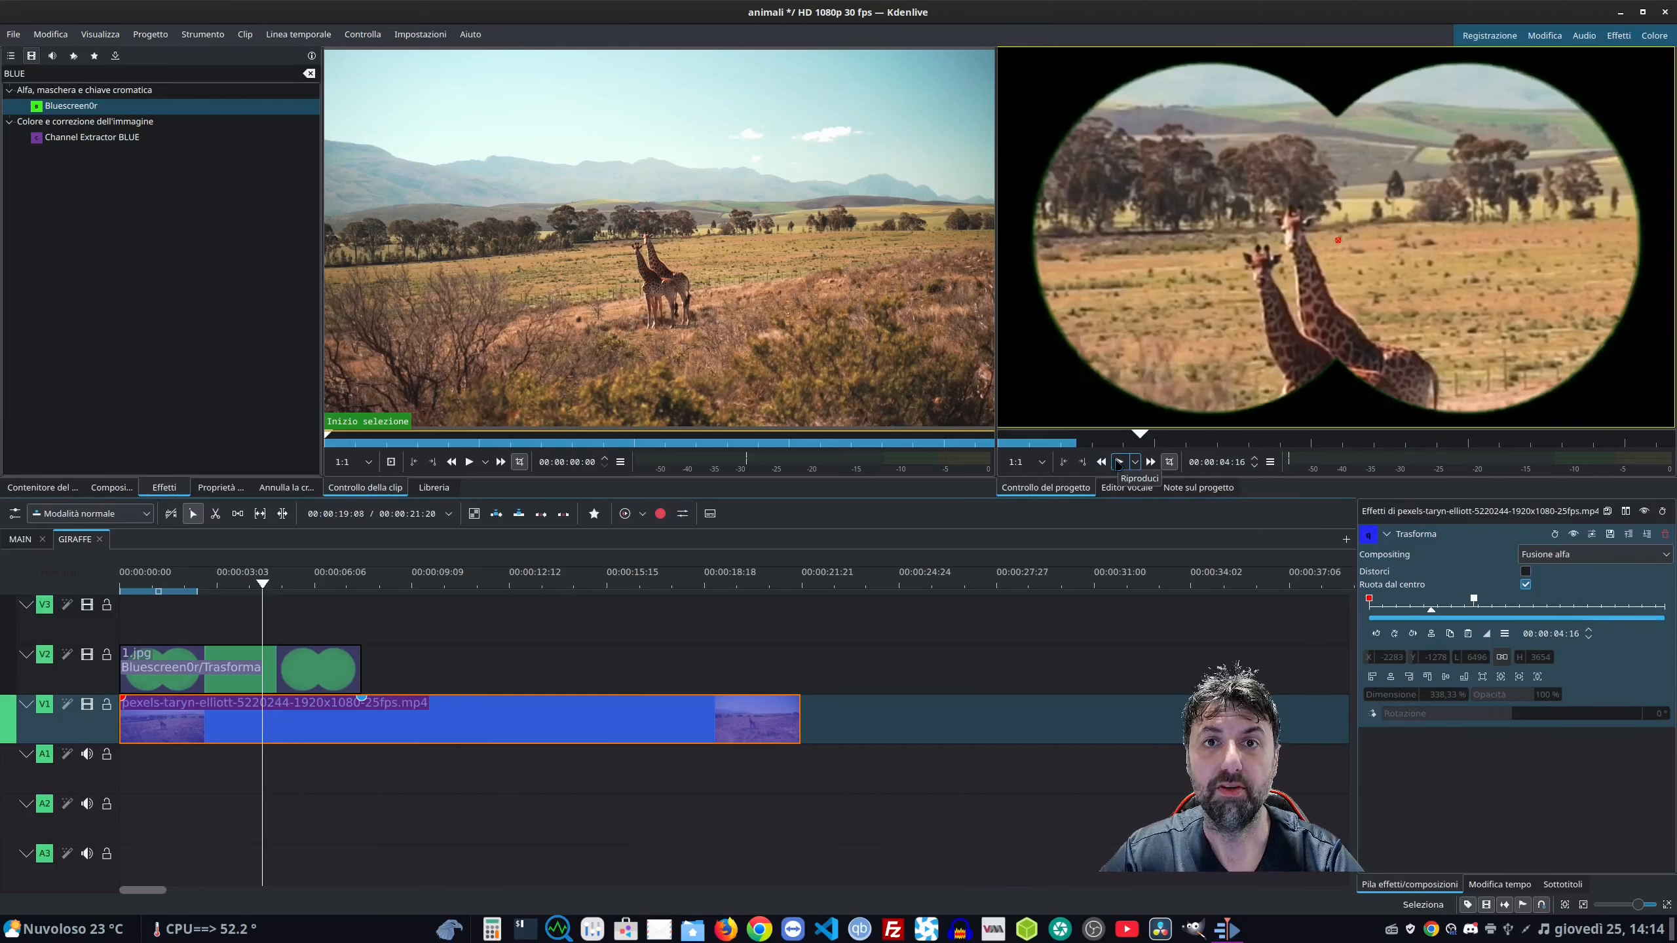
left_click(1118, 462)
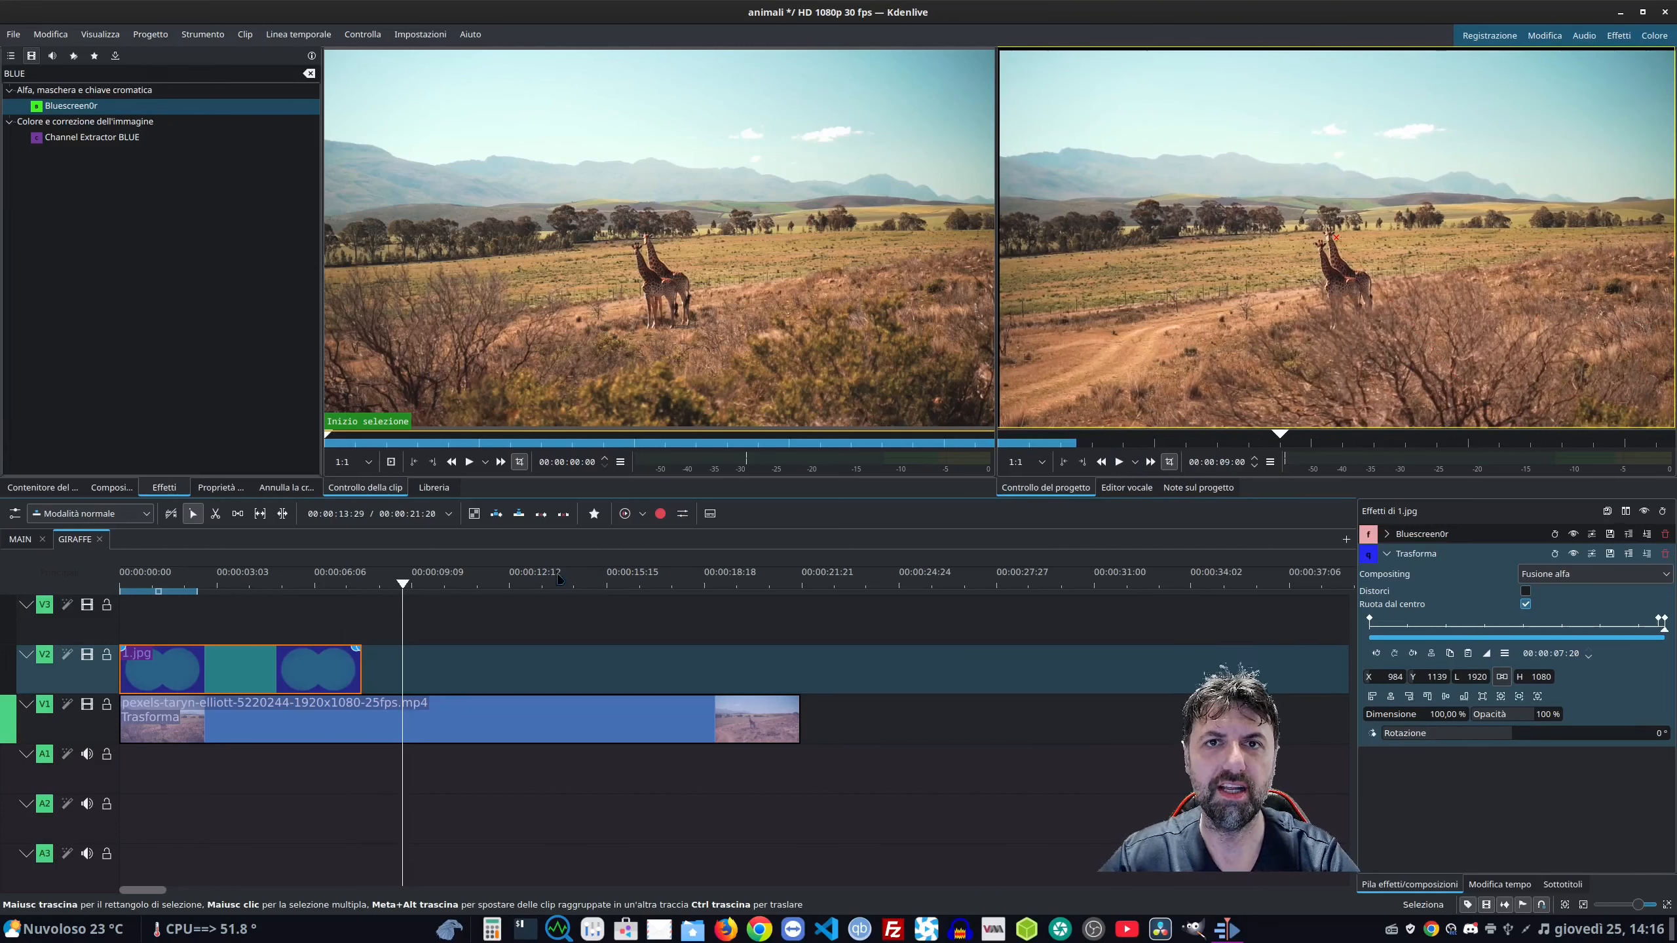
Place the Camera Shutterbug Transition clip from the GREEN SCREEN folder on V2 shortly after 1.jpg, at 00:00:08:17.
left_click(42, 487)
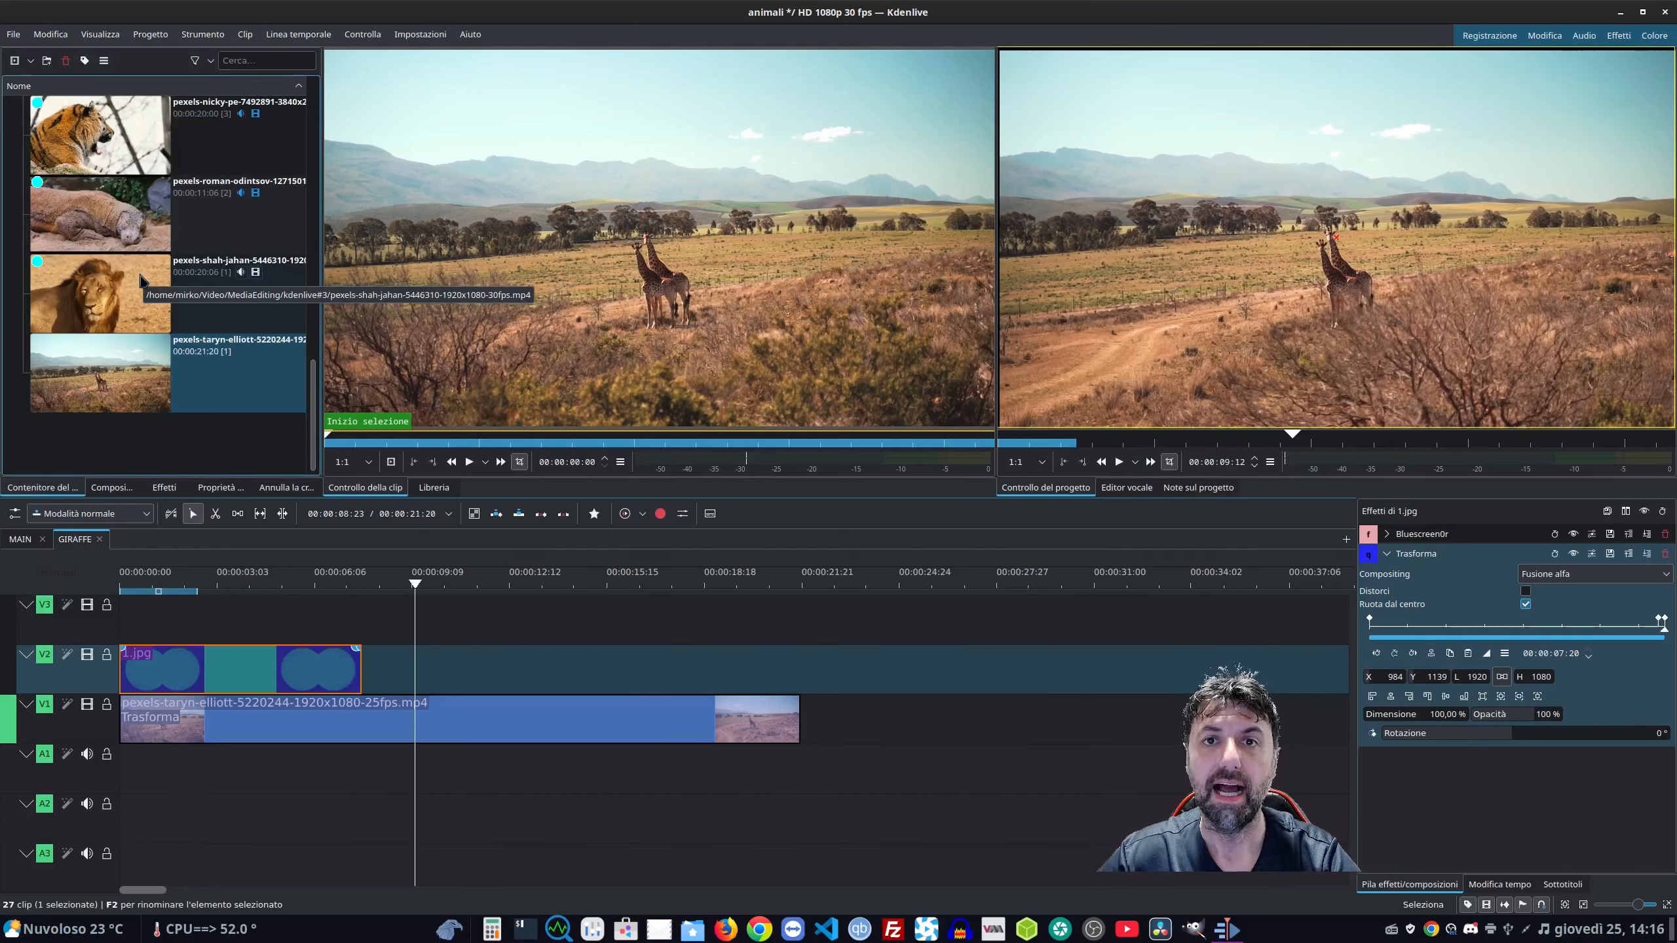
scroll(139, 274, "up", 10)
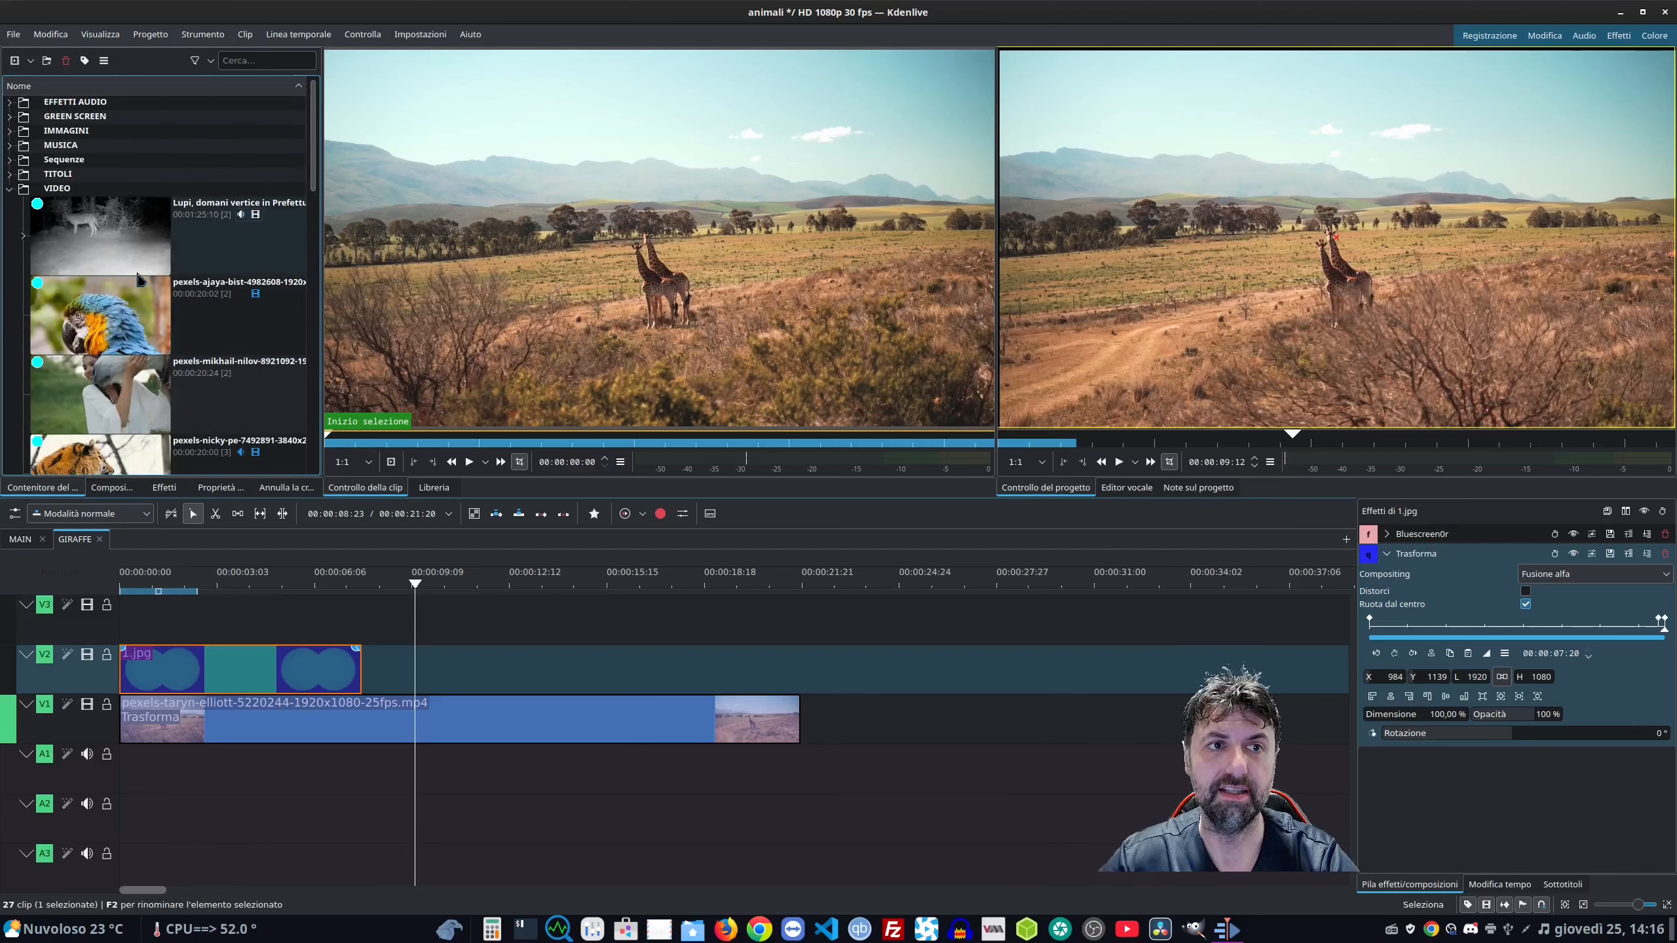
left_click(41, 200)
left_click_drag(108, 257, 391, 688)
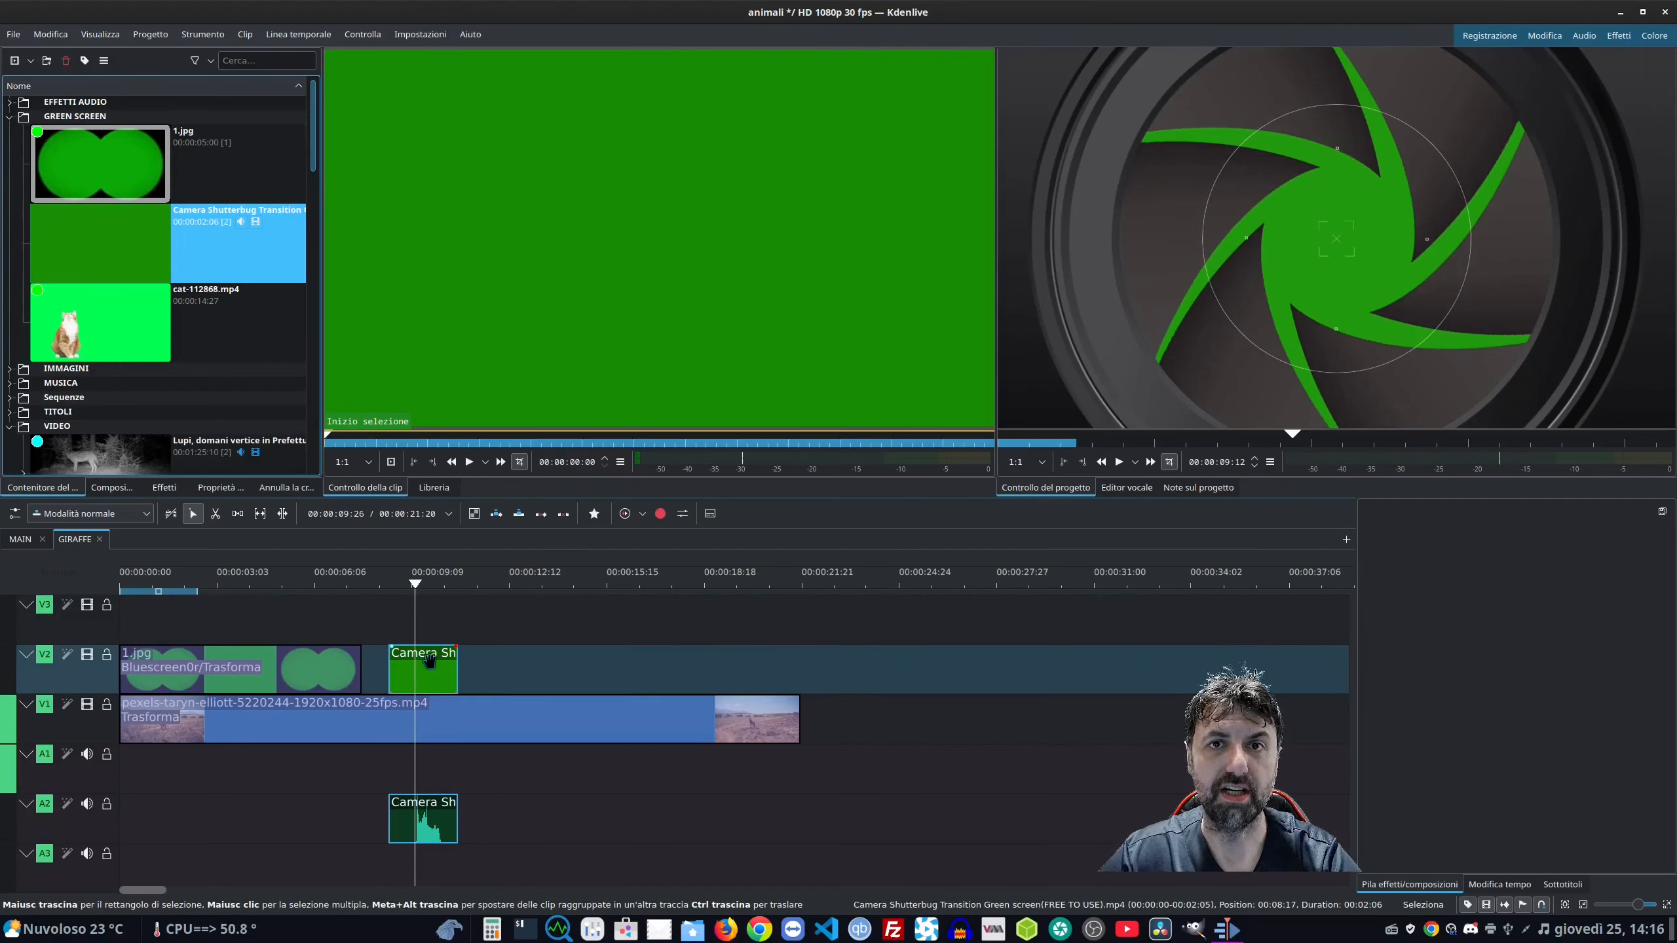
Copy the Bluescreen0r effect from 1.jpg onto the Camera Shutterbug clip and set its Distance to 0,425.
left_click(311, 672)
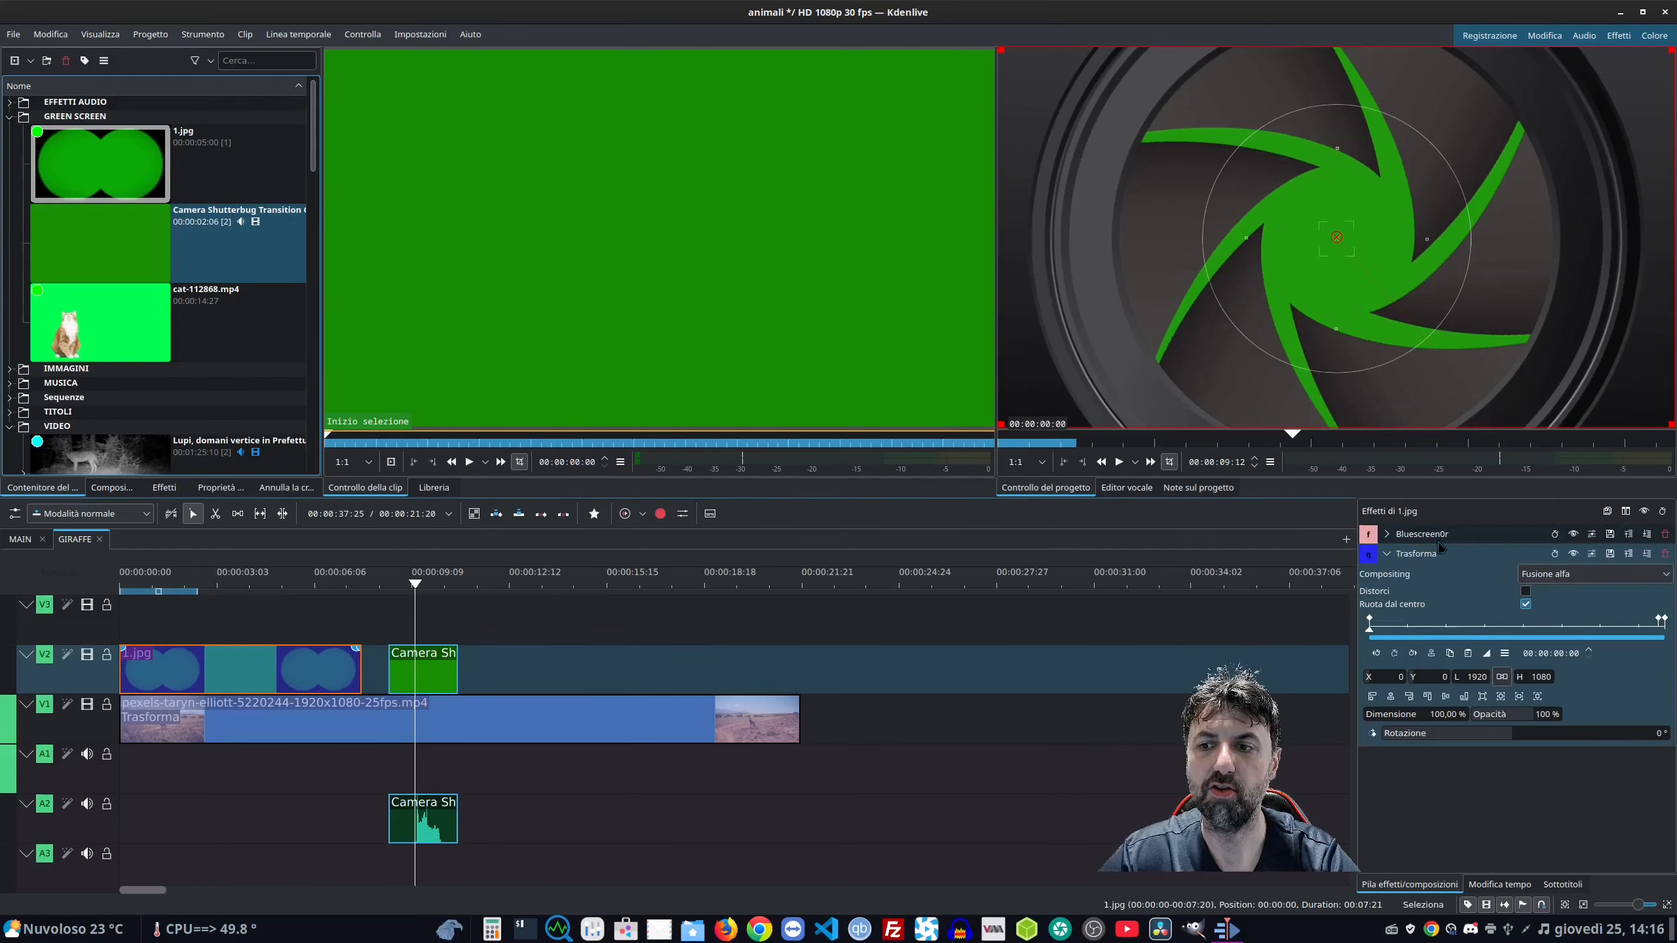
left_click_drag(1435, 533, 429, 670)
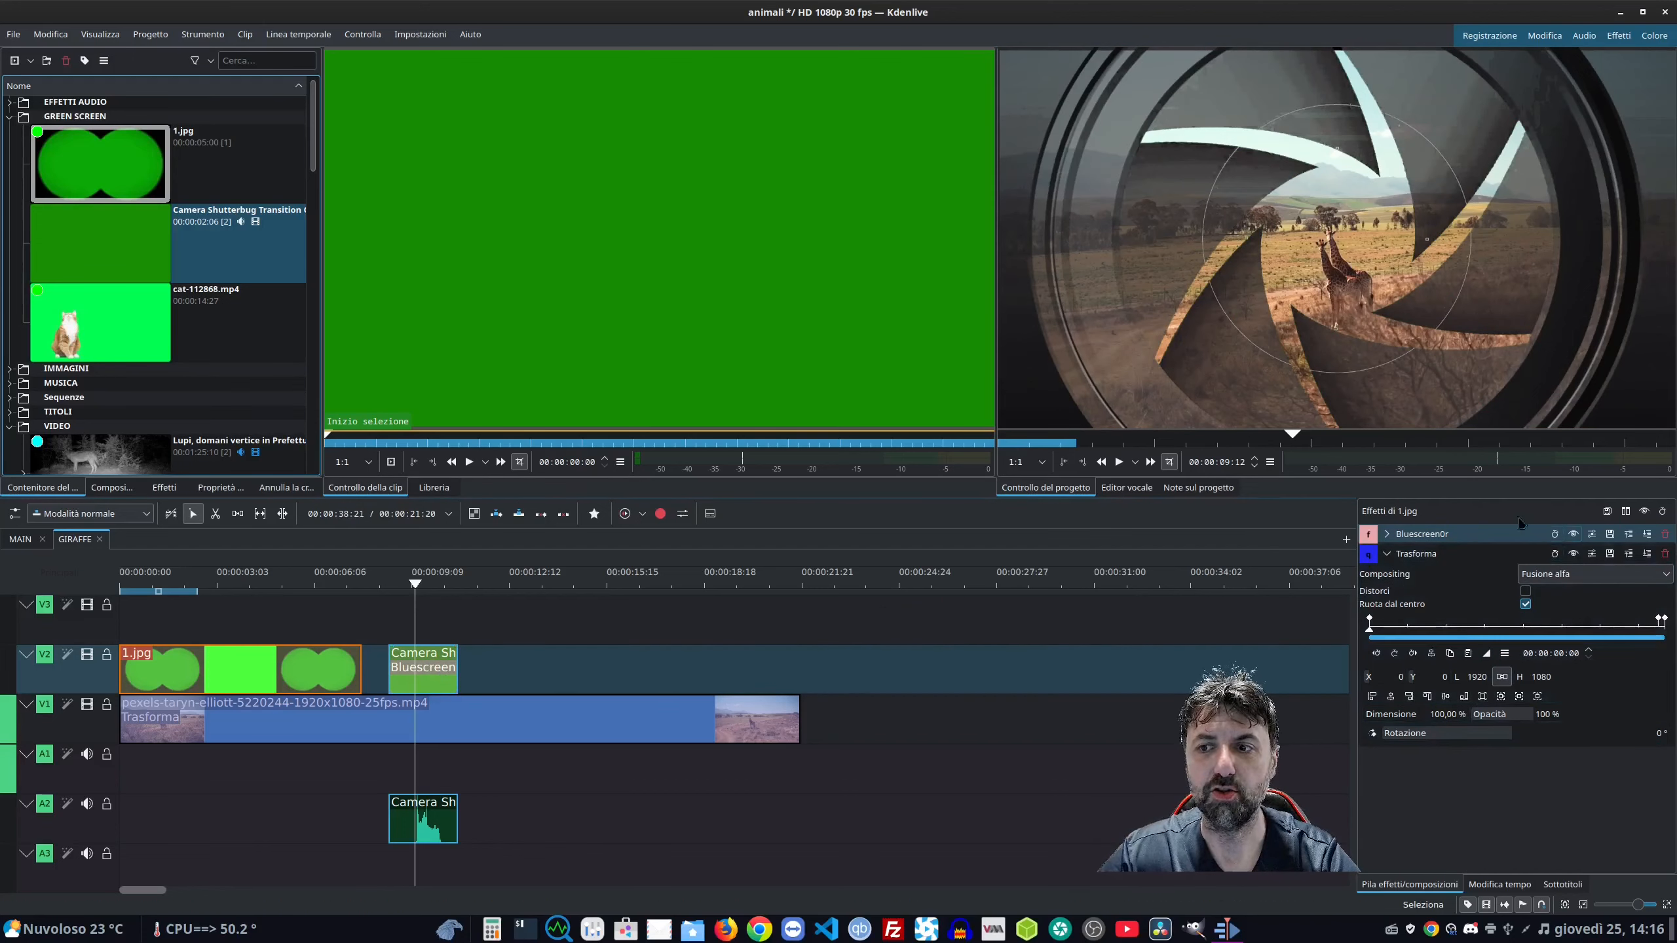
left_click(1387, 534)
left_click(422, 671)
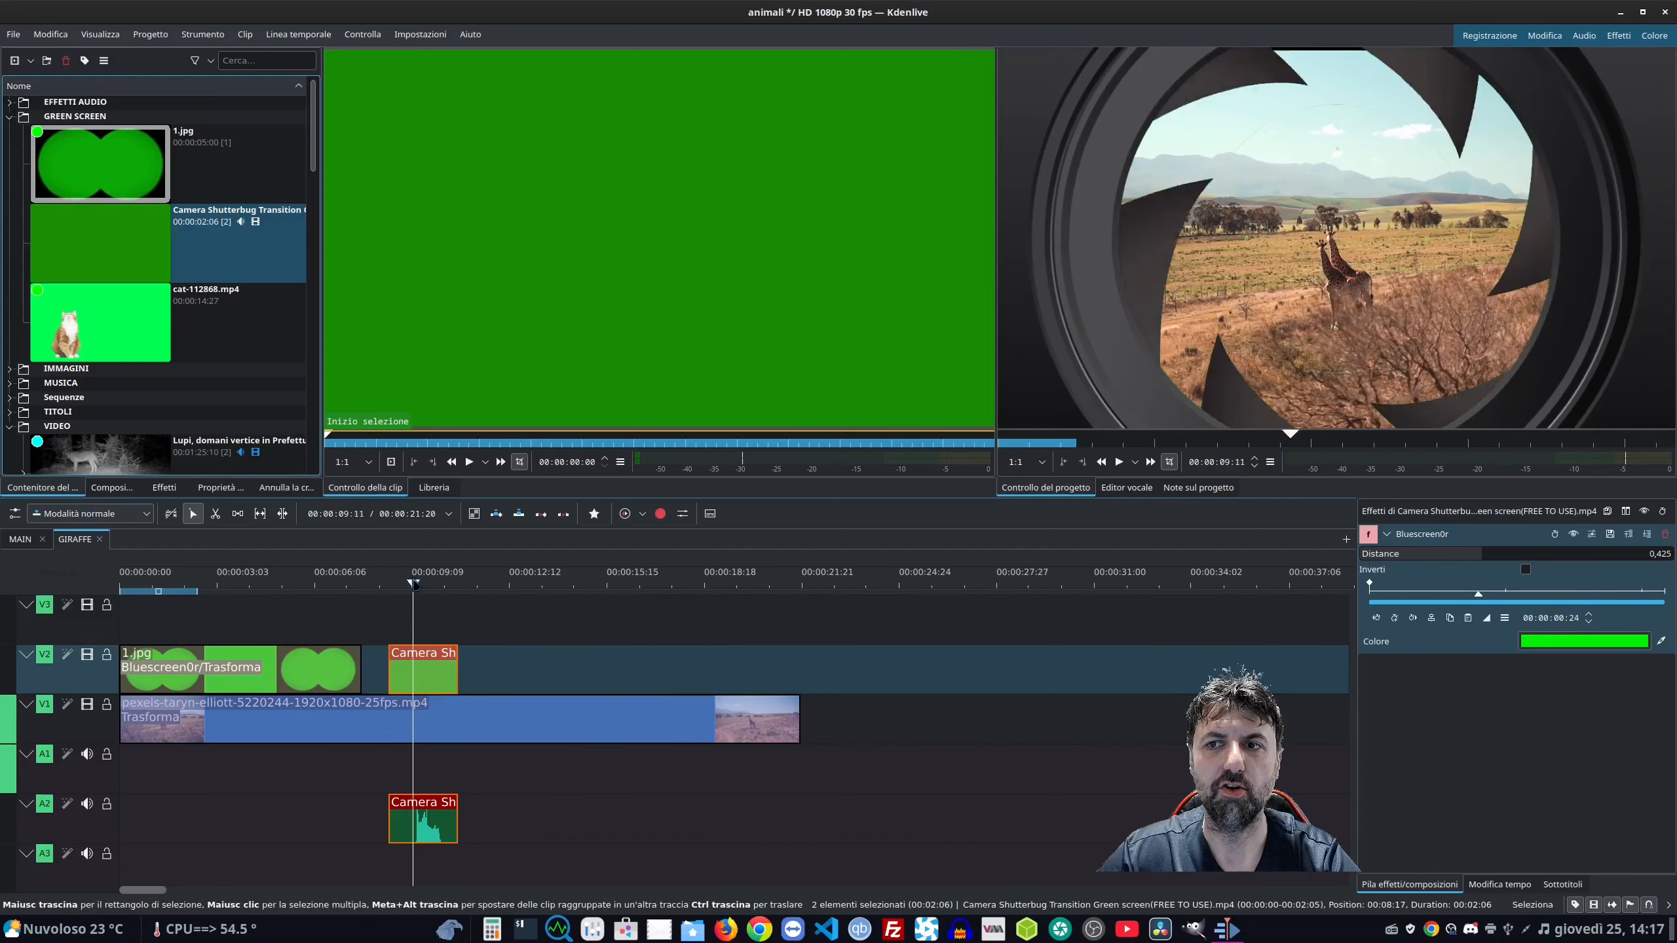
Cut the giraffe clip on V1 at 00:00:09:13, where the shutter is nearly closed, and hide track V2.
left_click(417, 583)
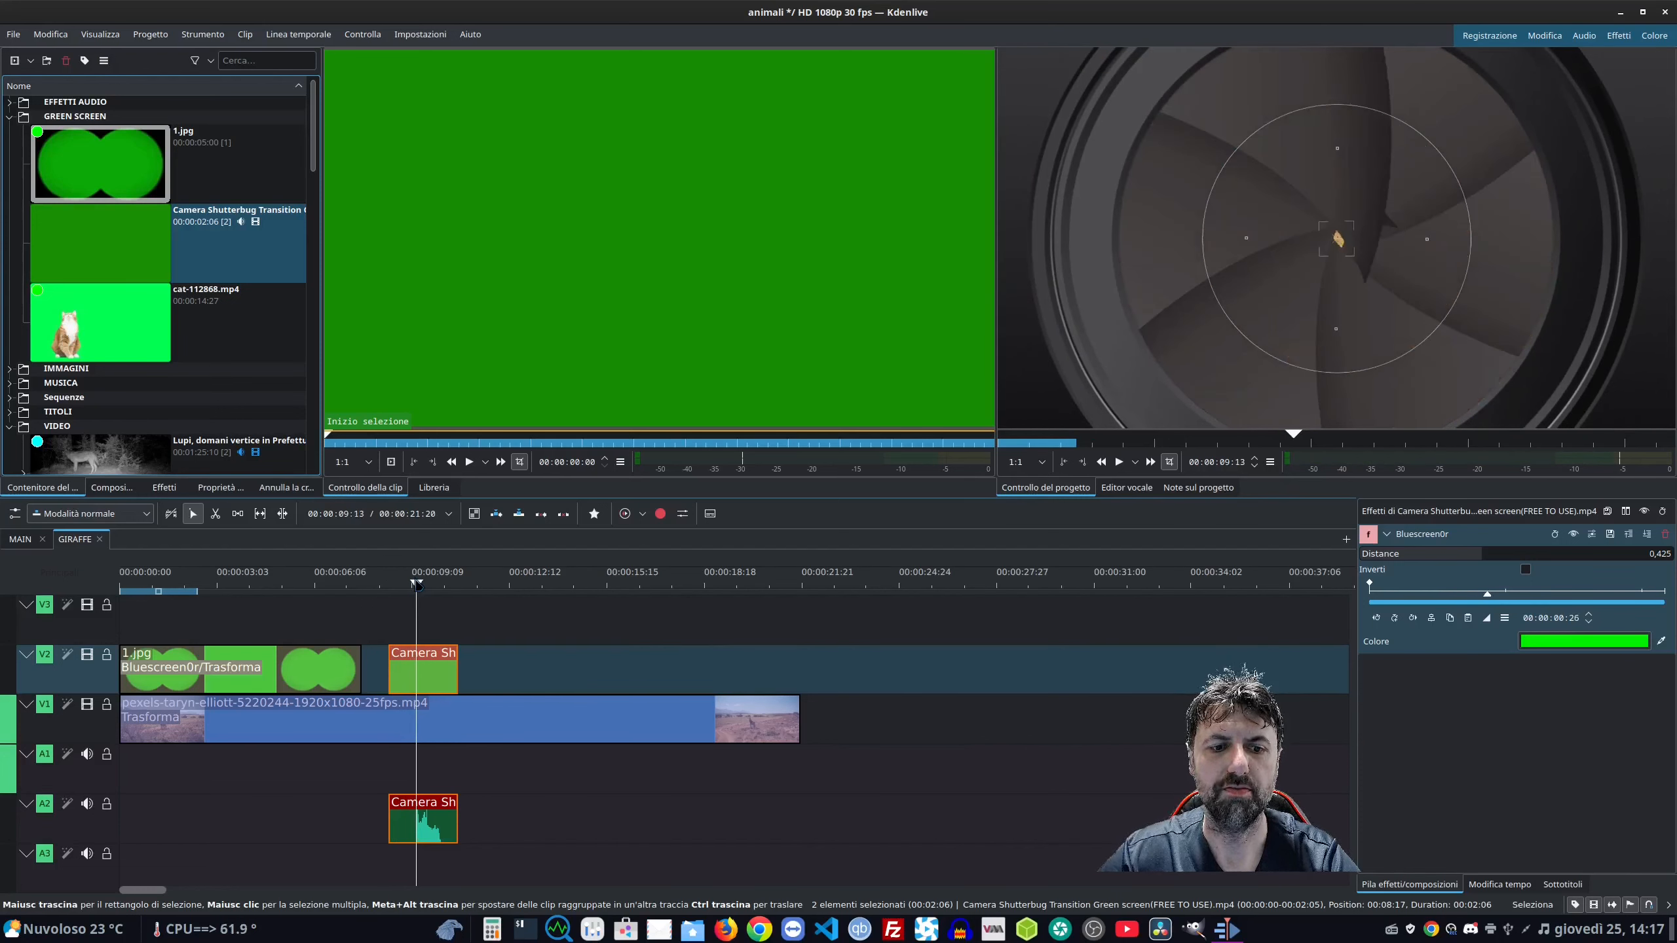
left_click(215, 514)
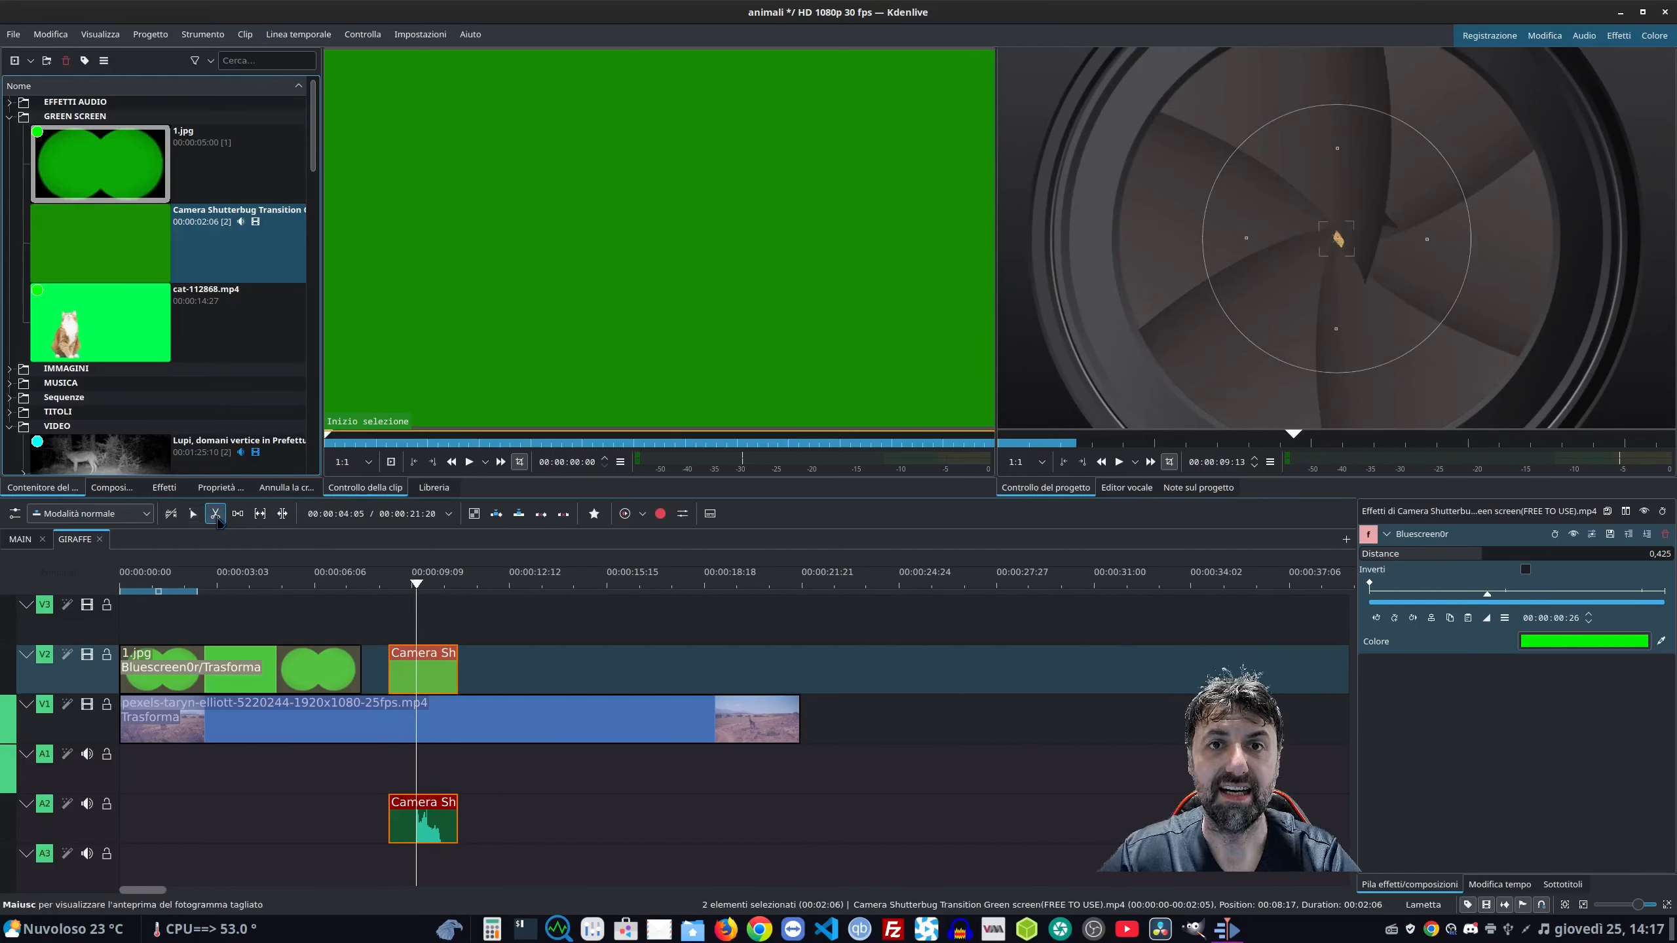
left_click(415, 710)
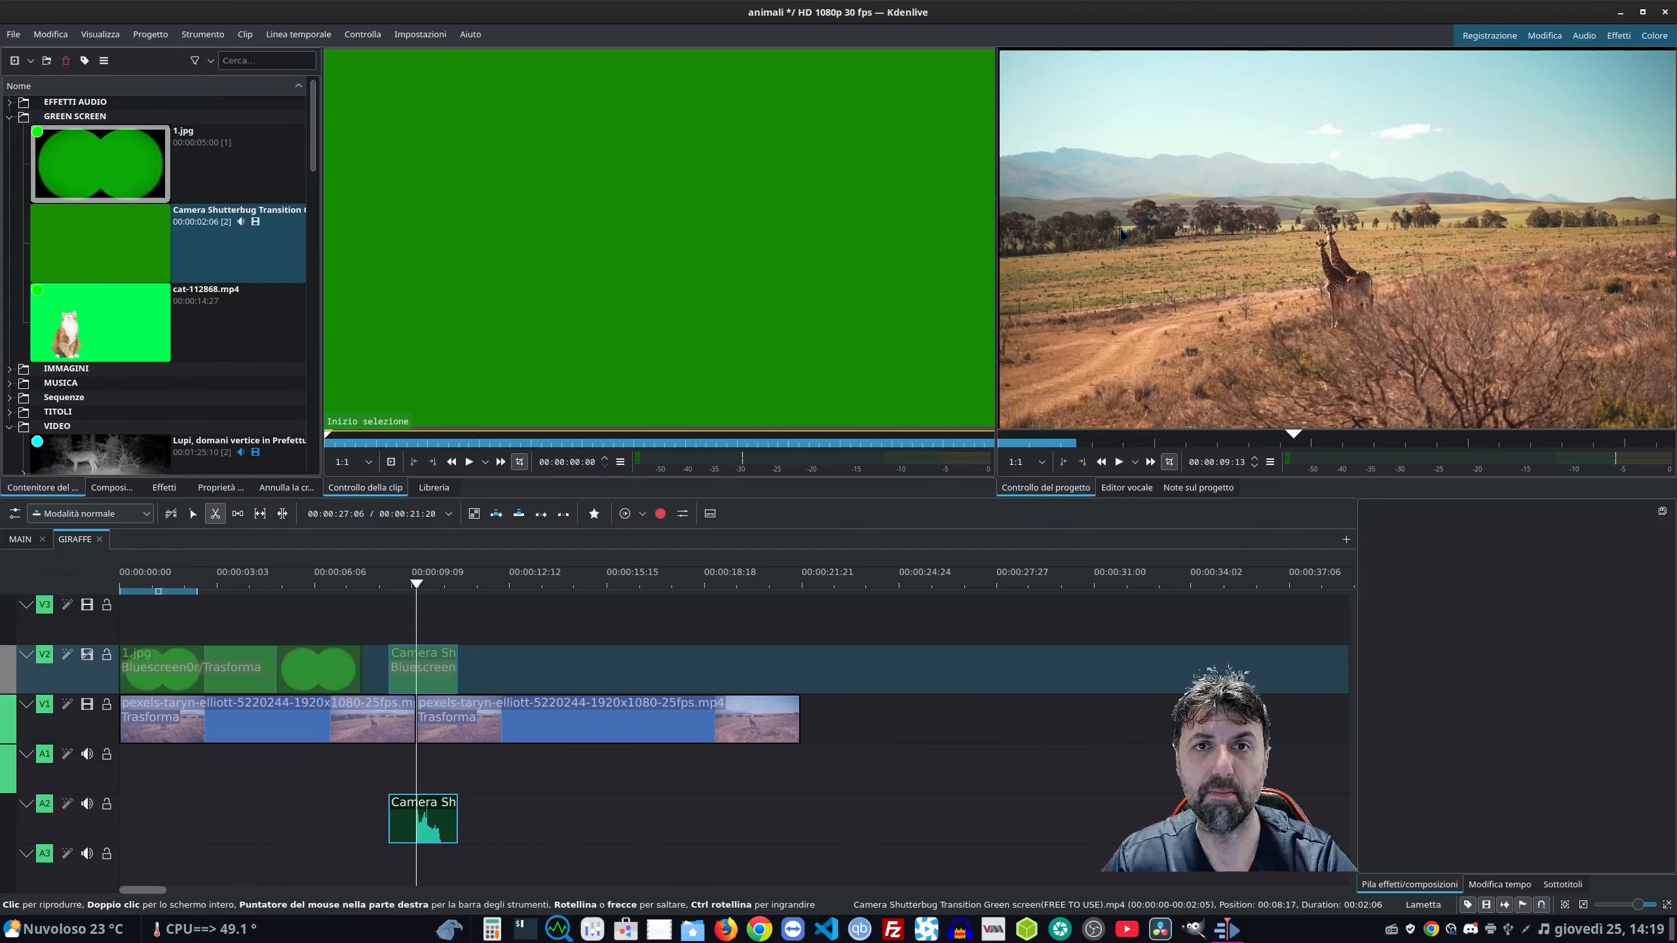
Extract the current frame of the sequence into the project's IMMAGINI folder as GIRAFFE.png.
left_click(9, 116)
left_click(47, 130)
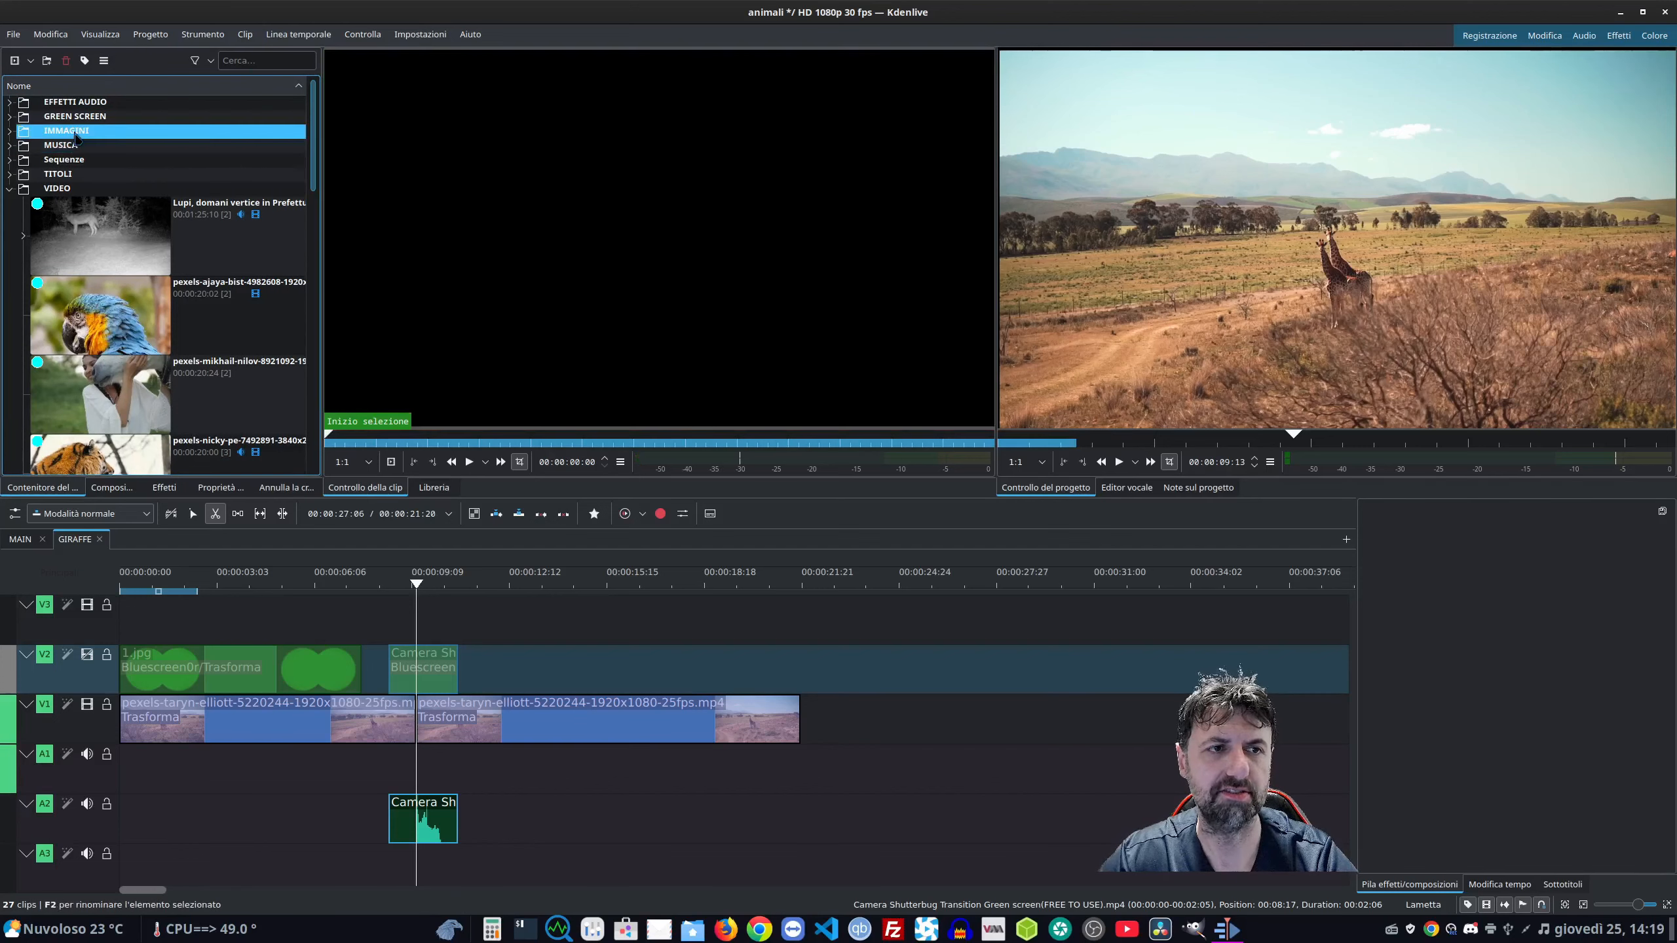
right_click(1141, 184)
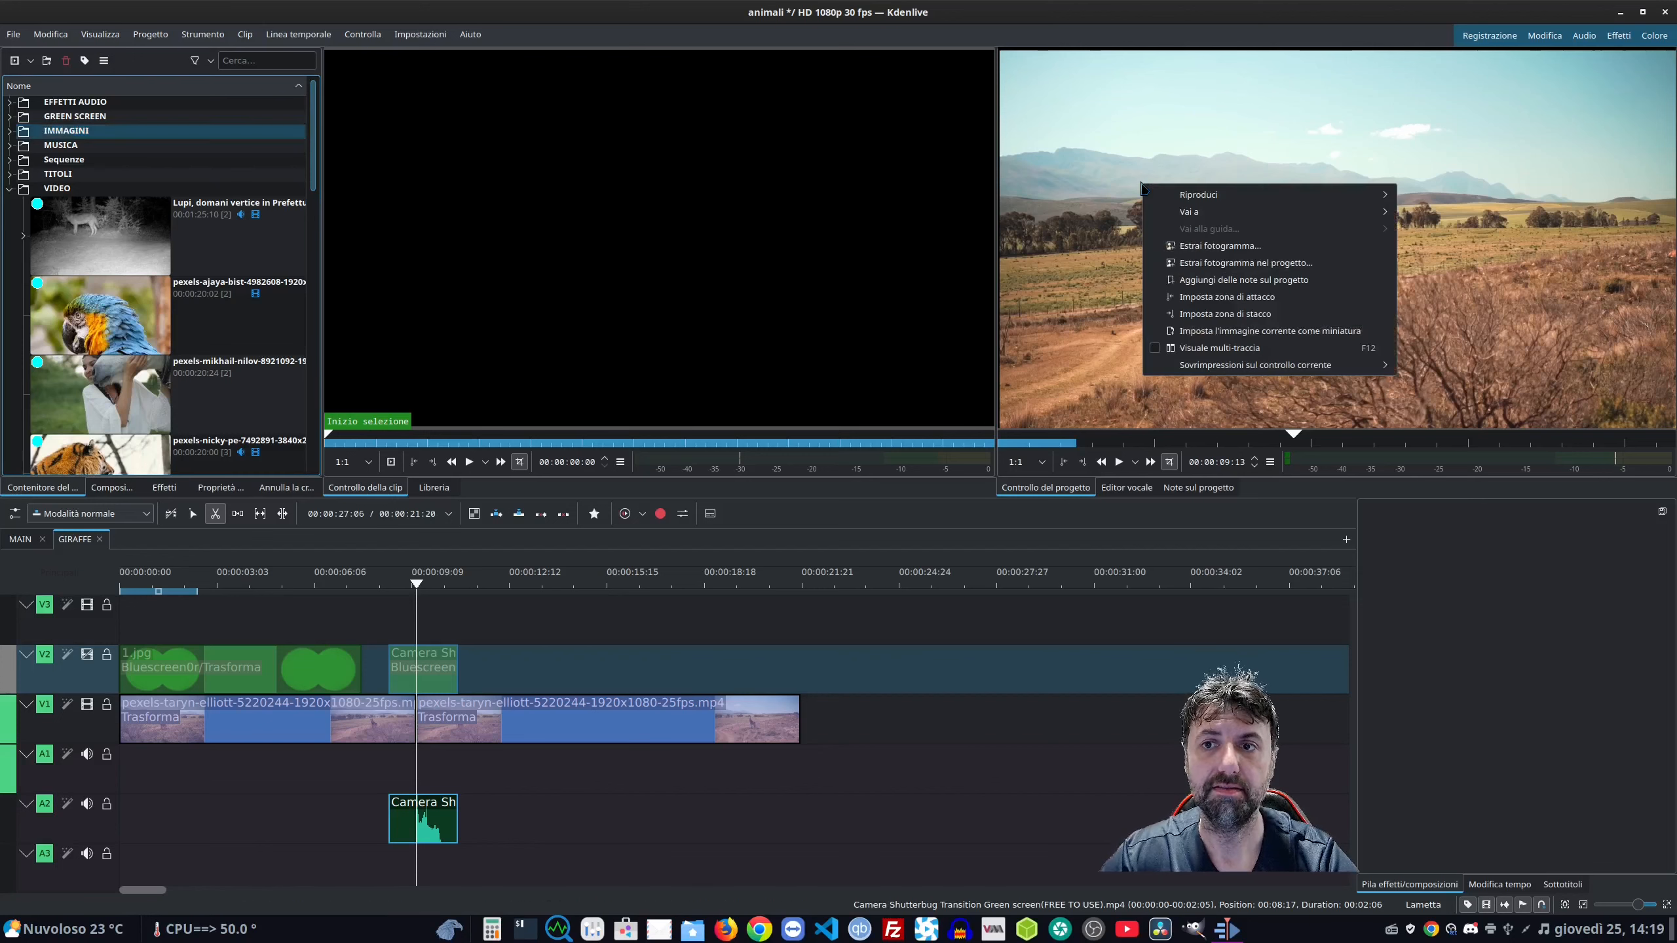
left_click(1227, 263)
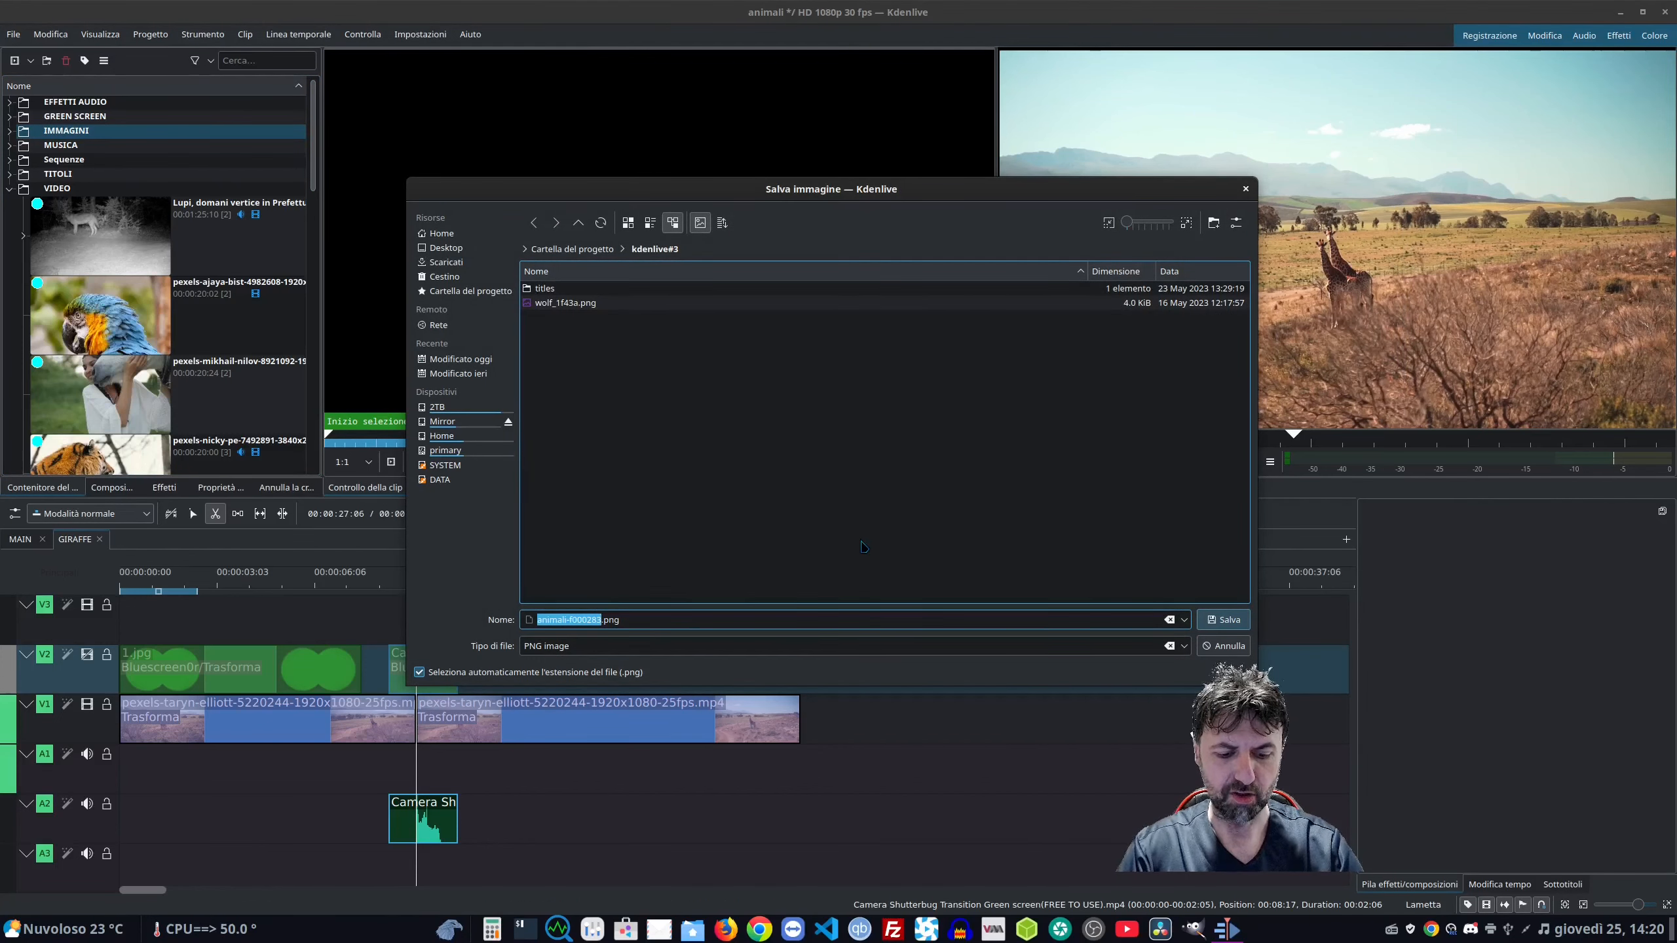
type("Gi")
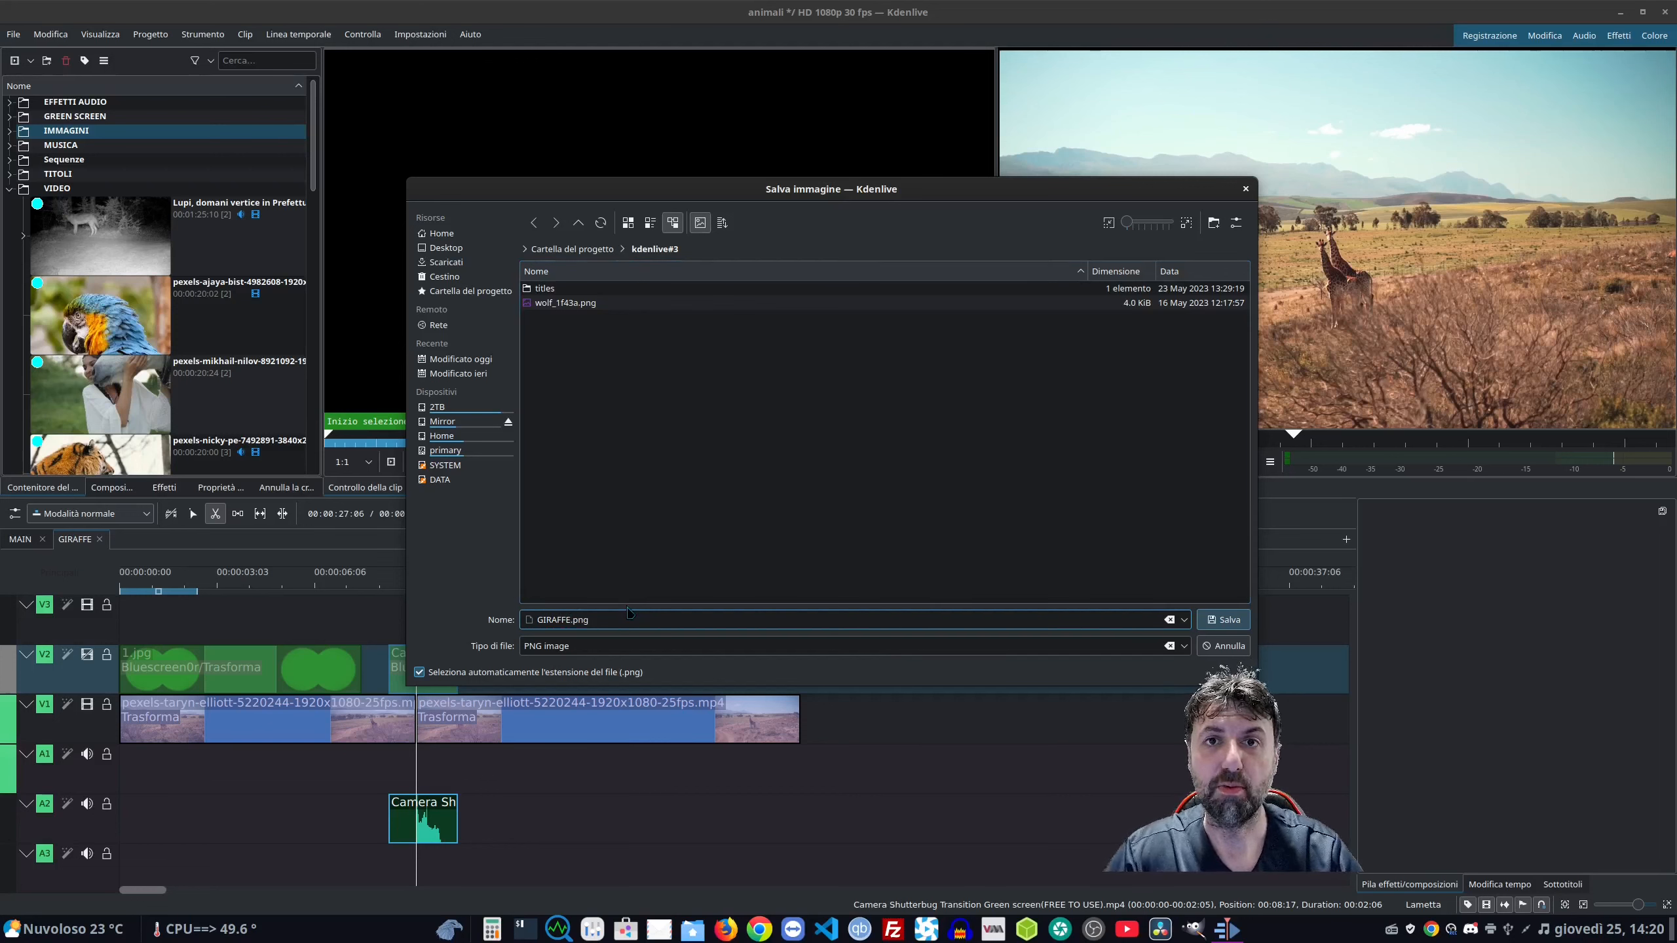
left_click(1227, 624)
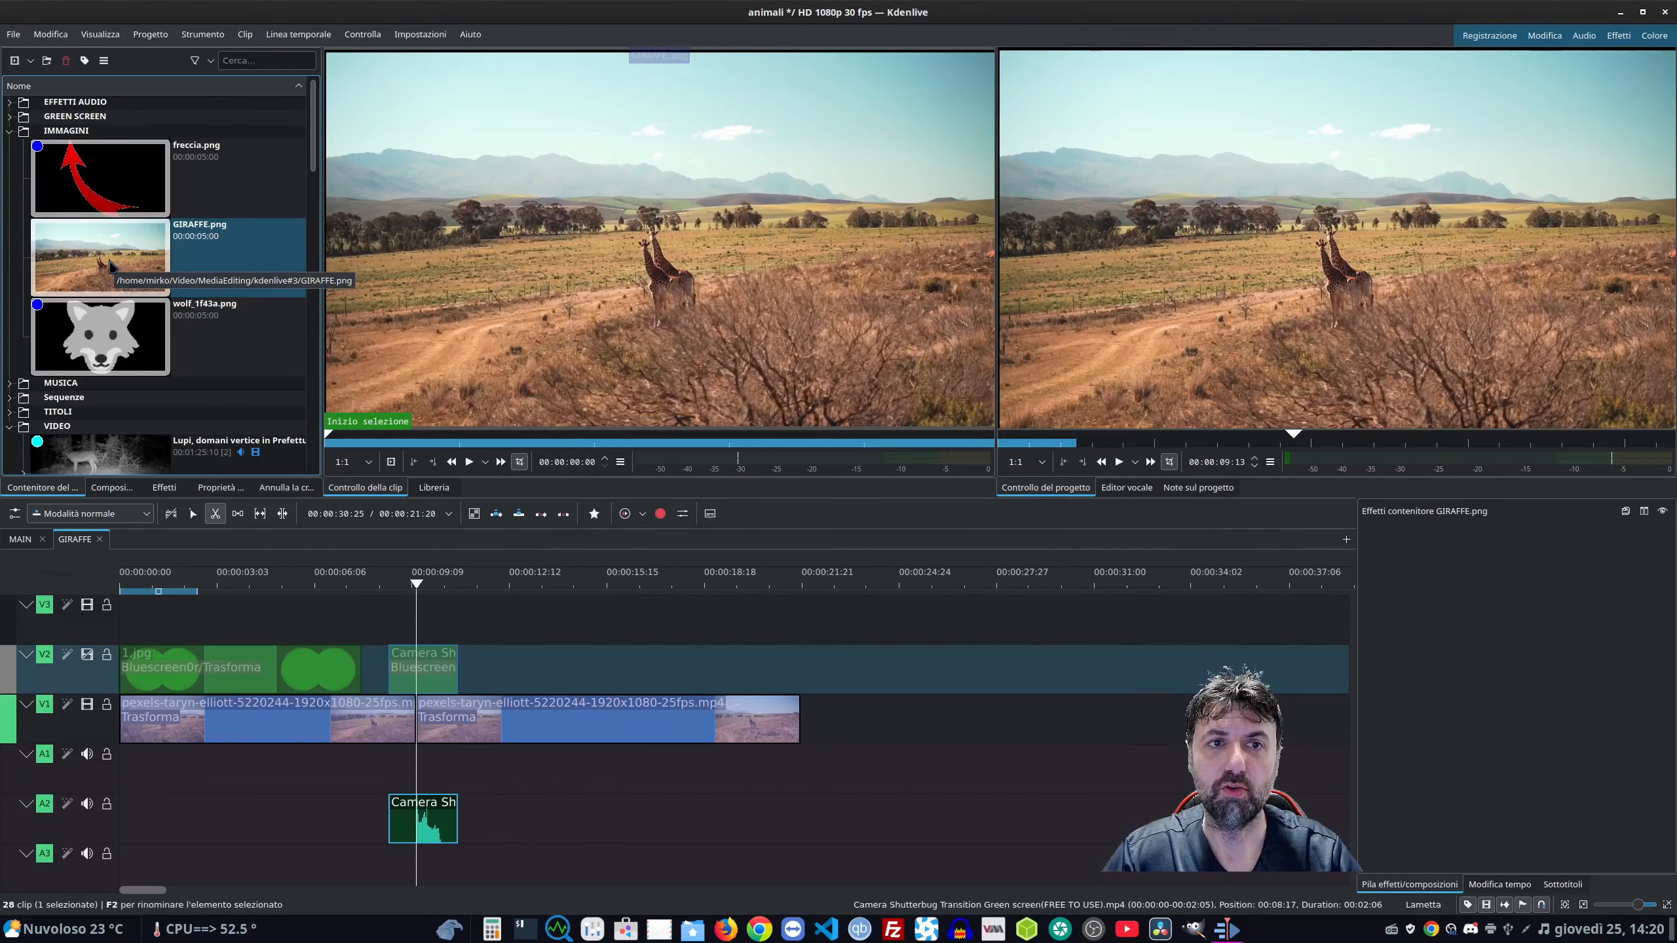
Insert GIRAFFE.png between the two giraffe clips on V1 and move the shutter clip's displaced second part back against its first part.
left_click(497, 514)
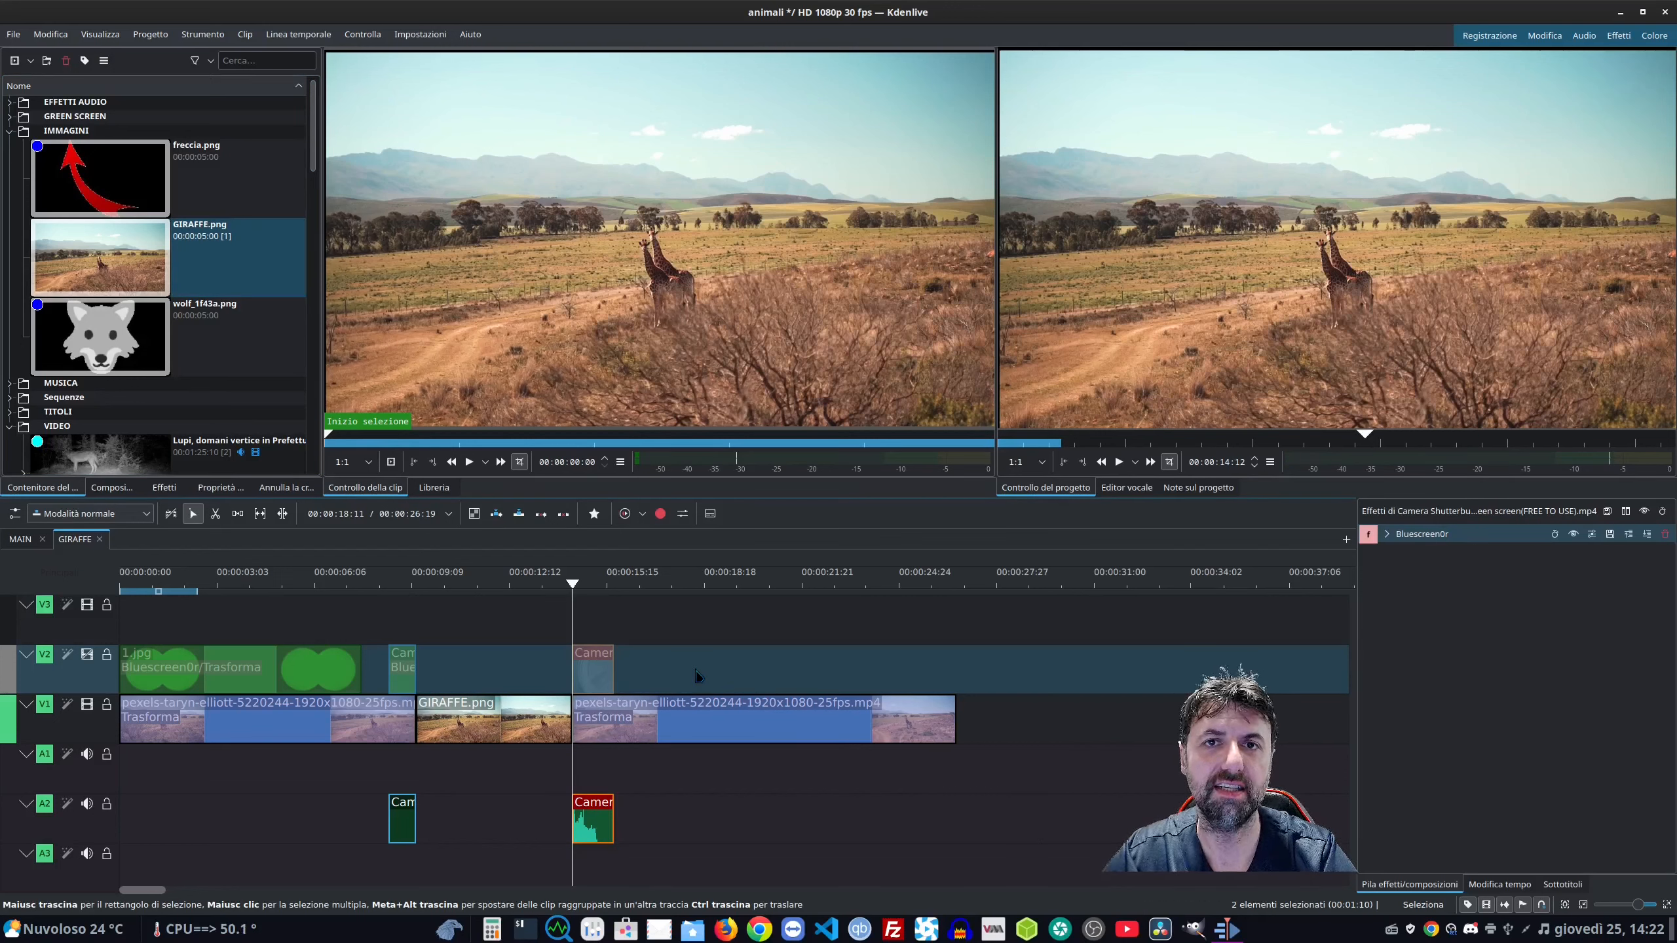
left_click_drag(580, 670, 423, 669)
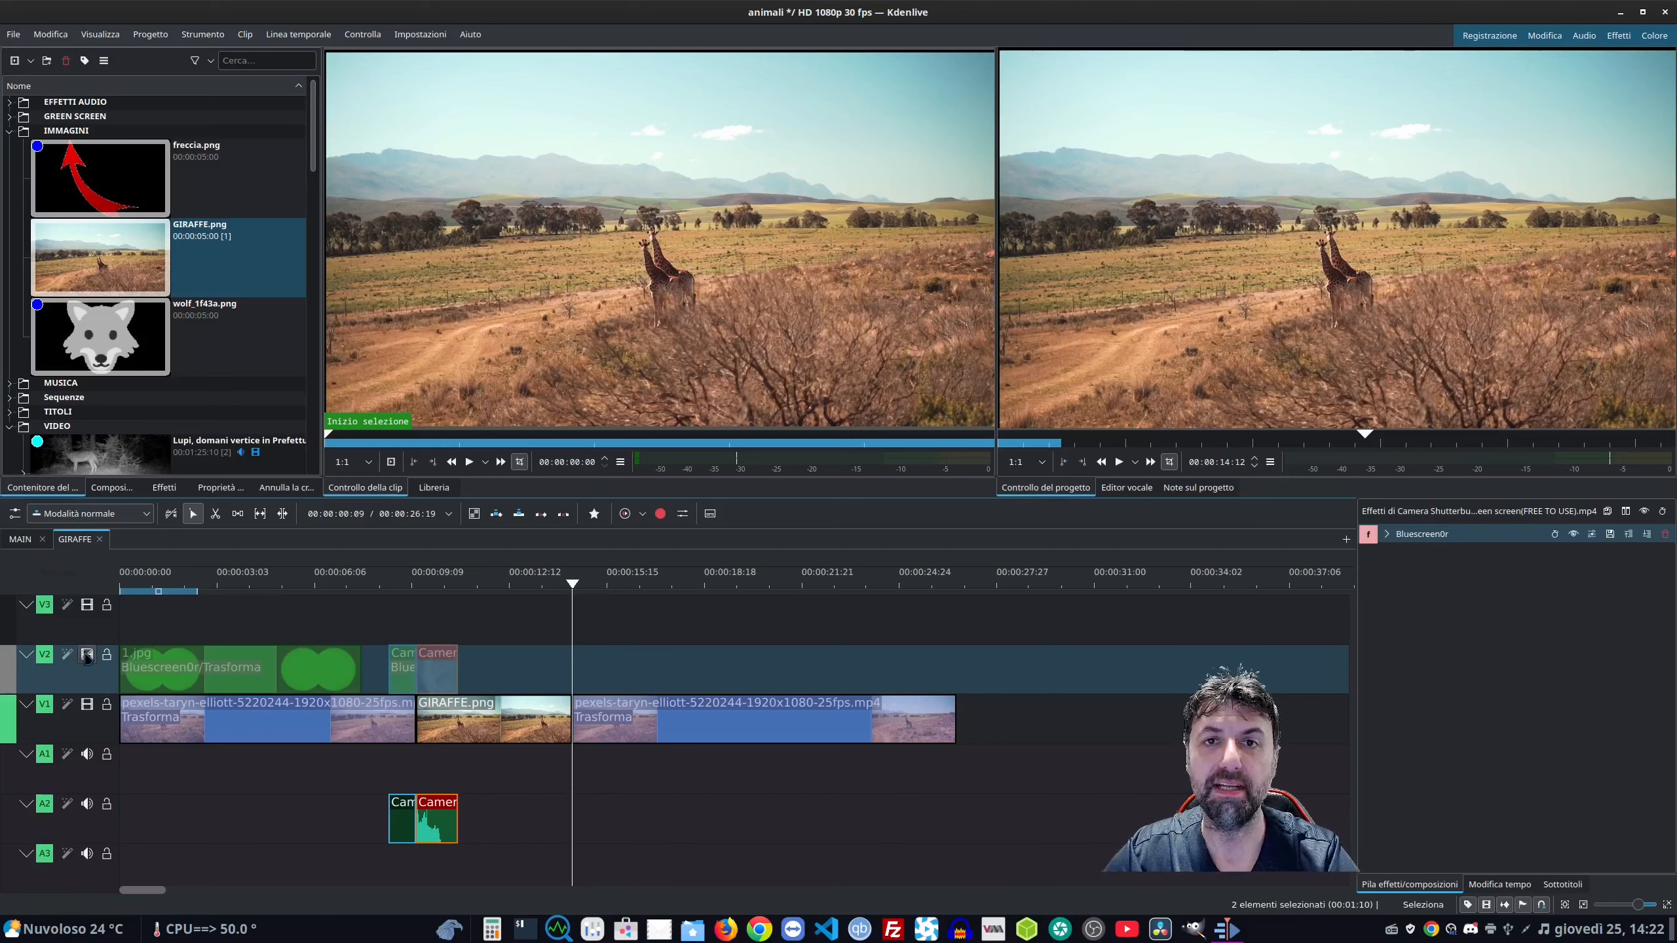
Show track V2 again and play back the shutter transition into the still image from 00:00:07:26.
left_click(368, 581)
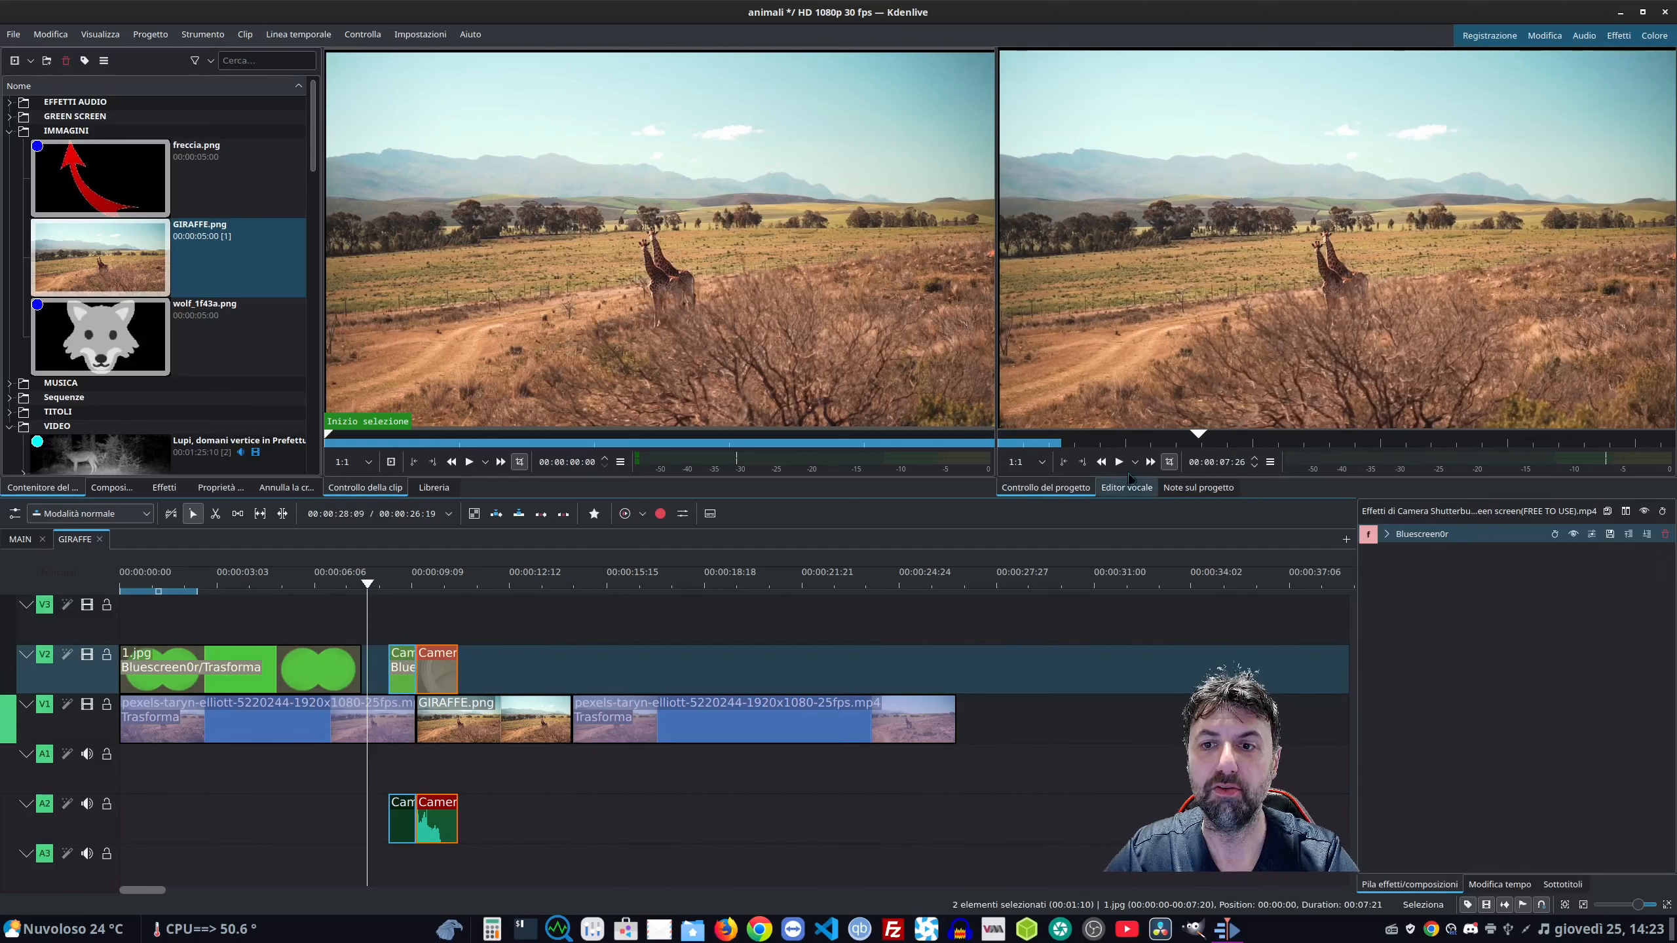
left_click(1118, 462)
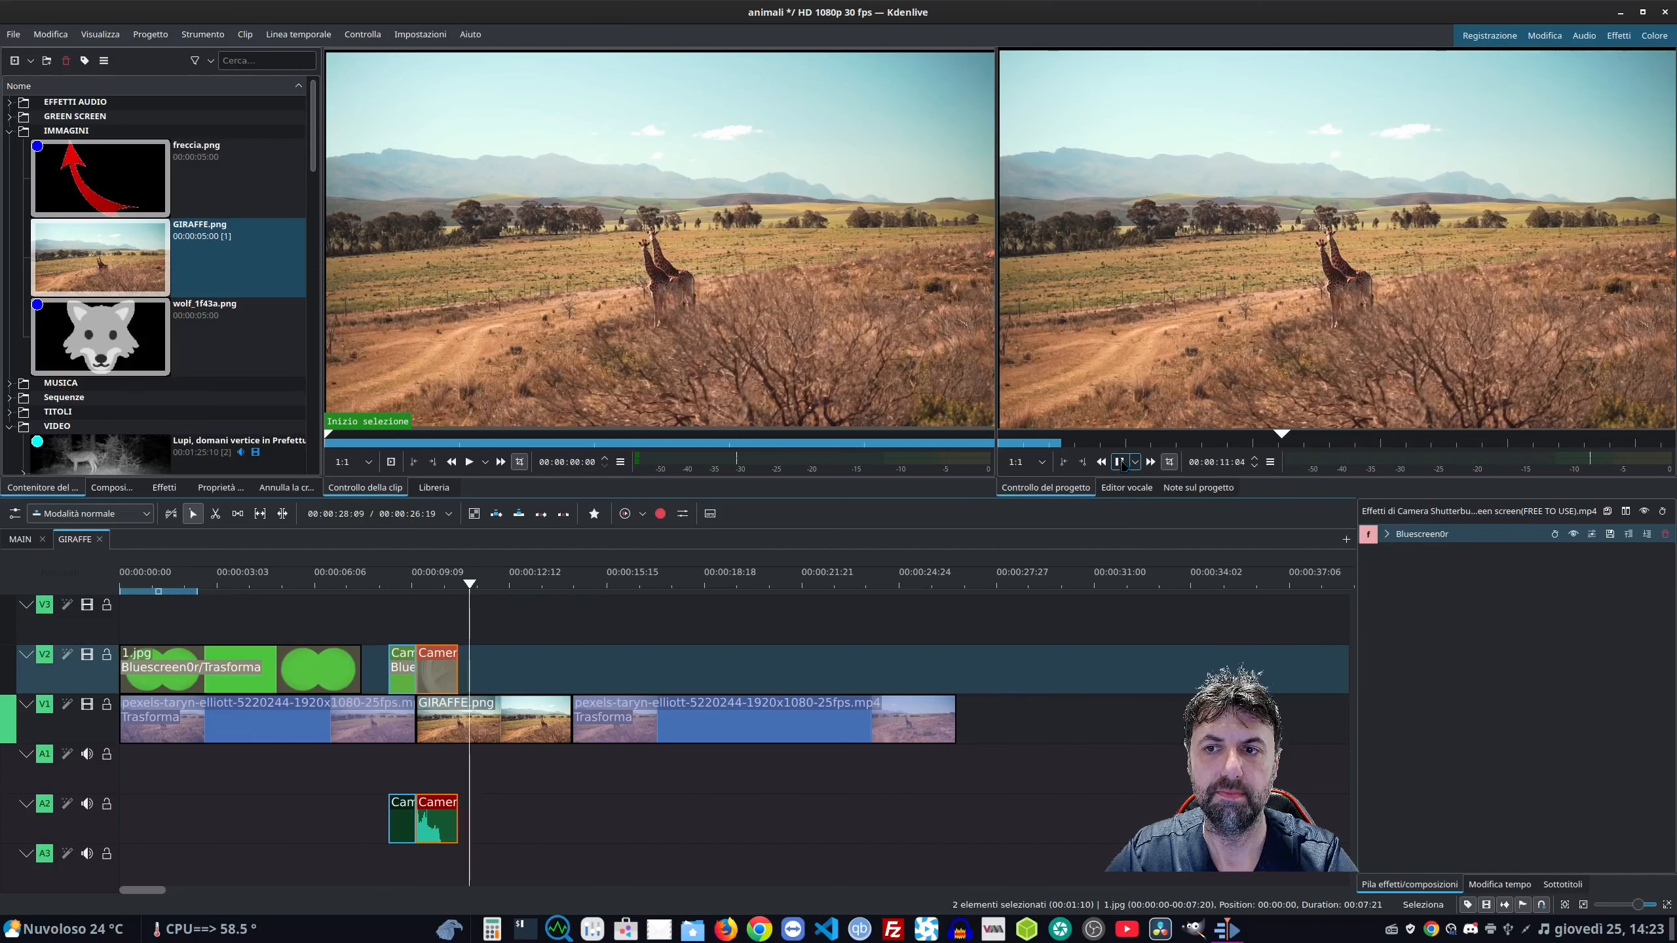
left_click(1120, 463)
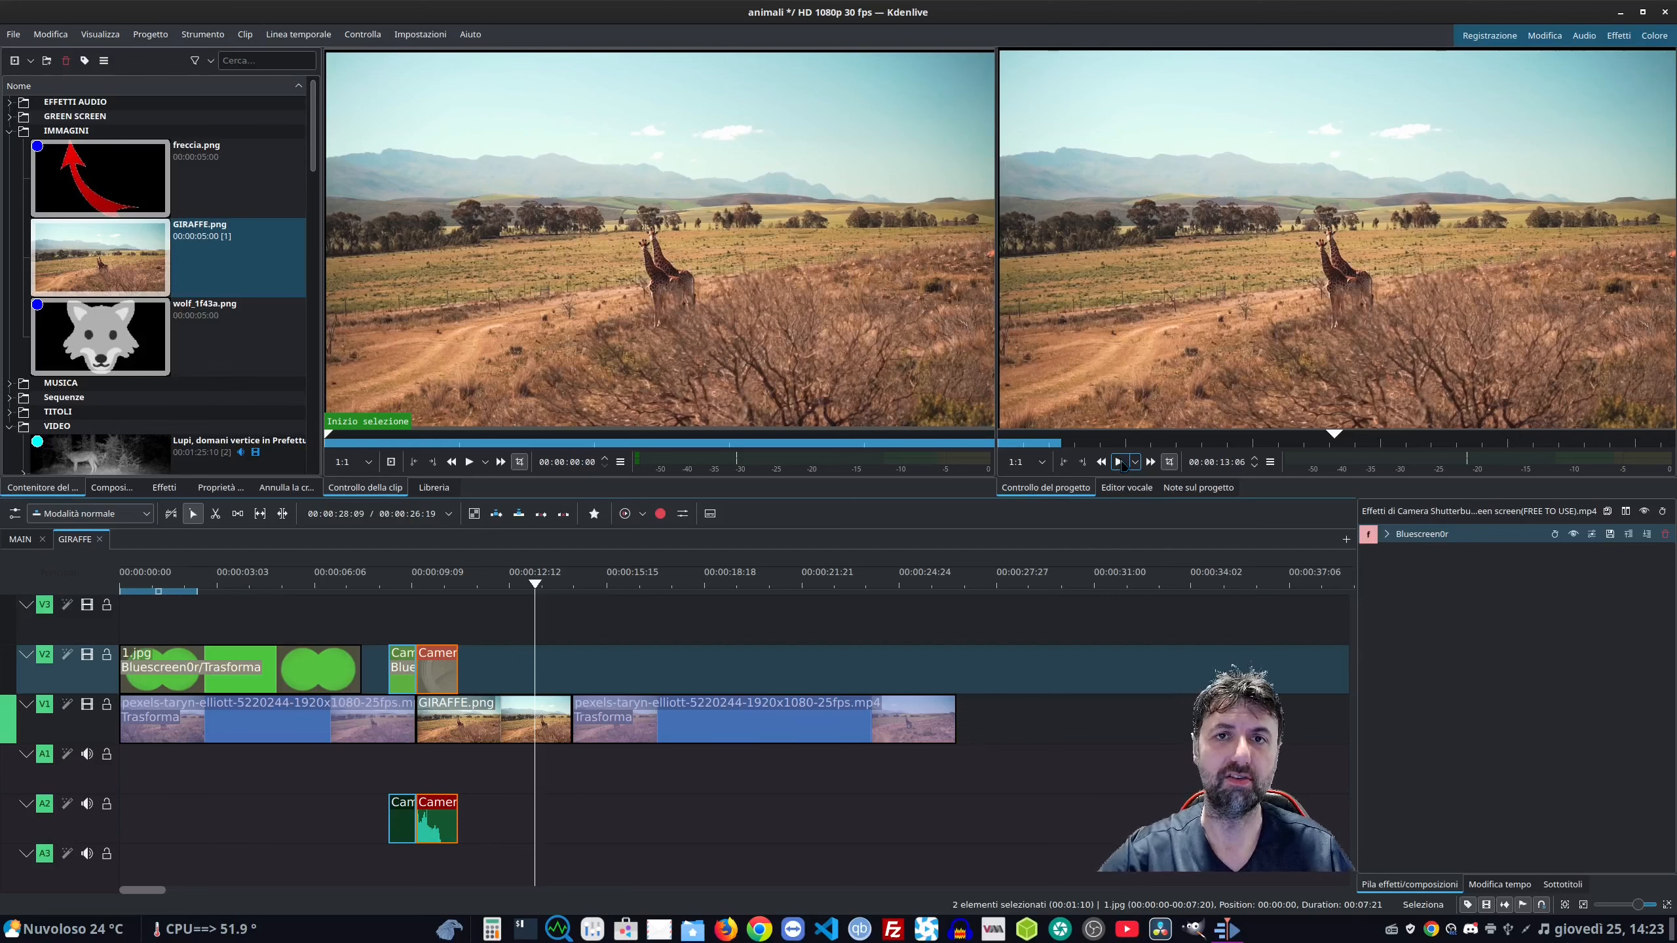
Start a new title clip in the TITOLI folder and draw a small blue ellipse on the giraffe's body.
left_click(9, 130)
left_click(30, 61)
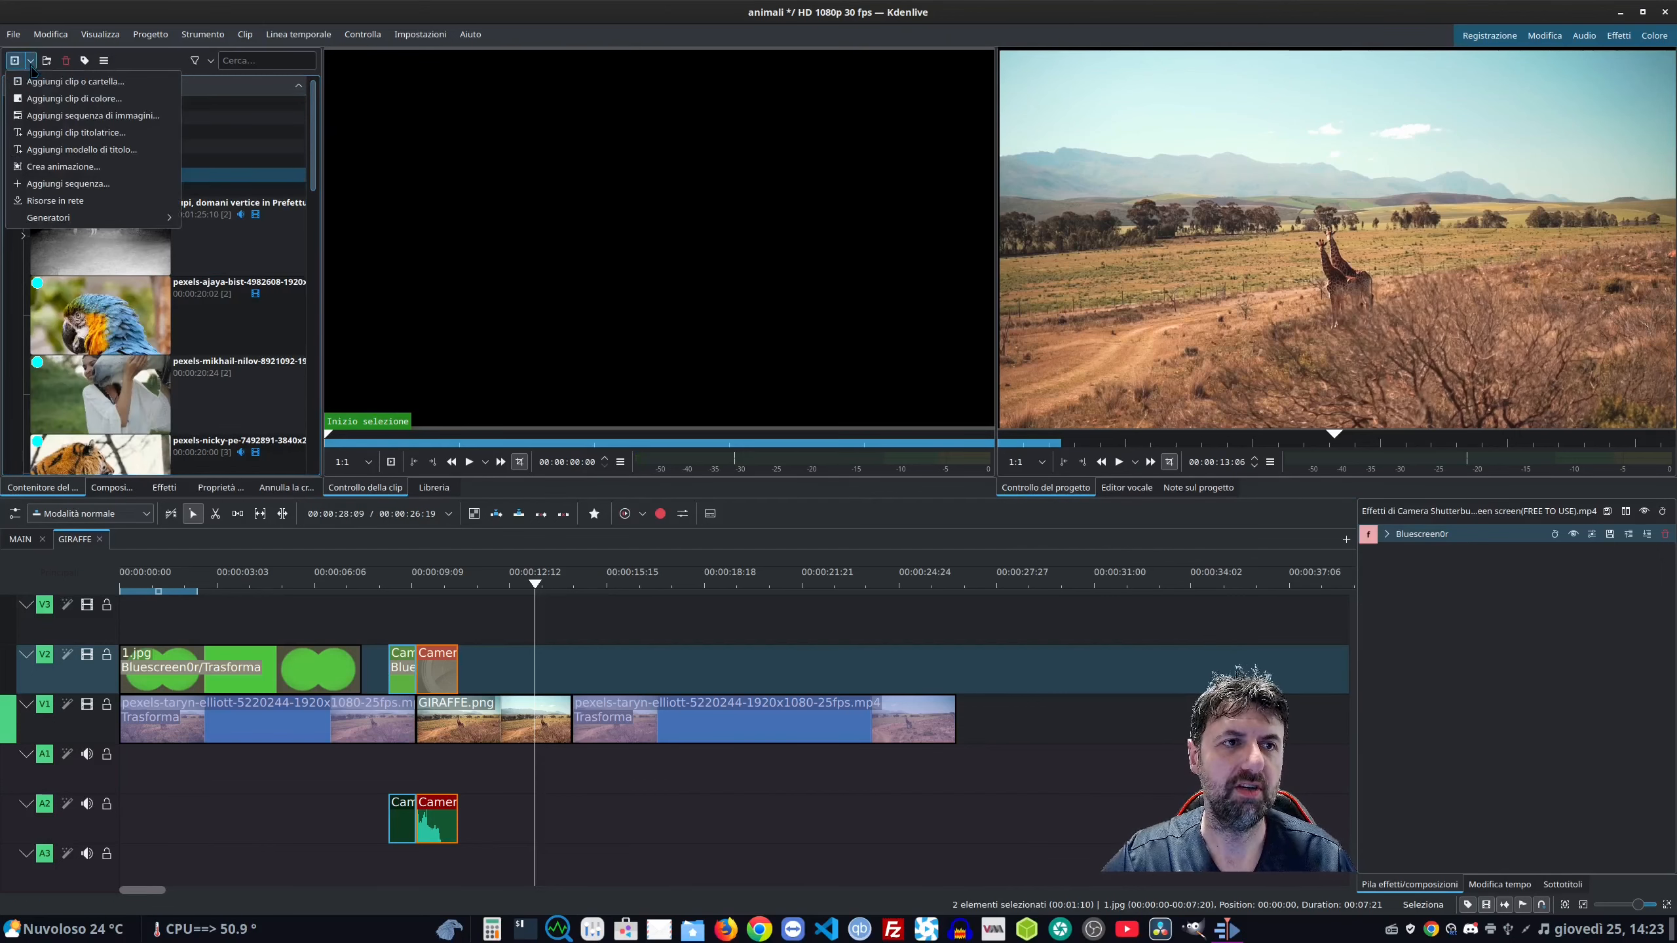
left_click(76, 133)
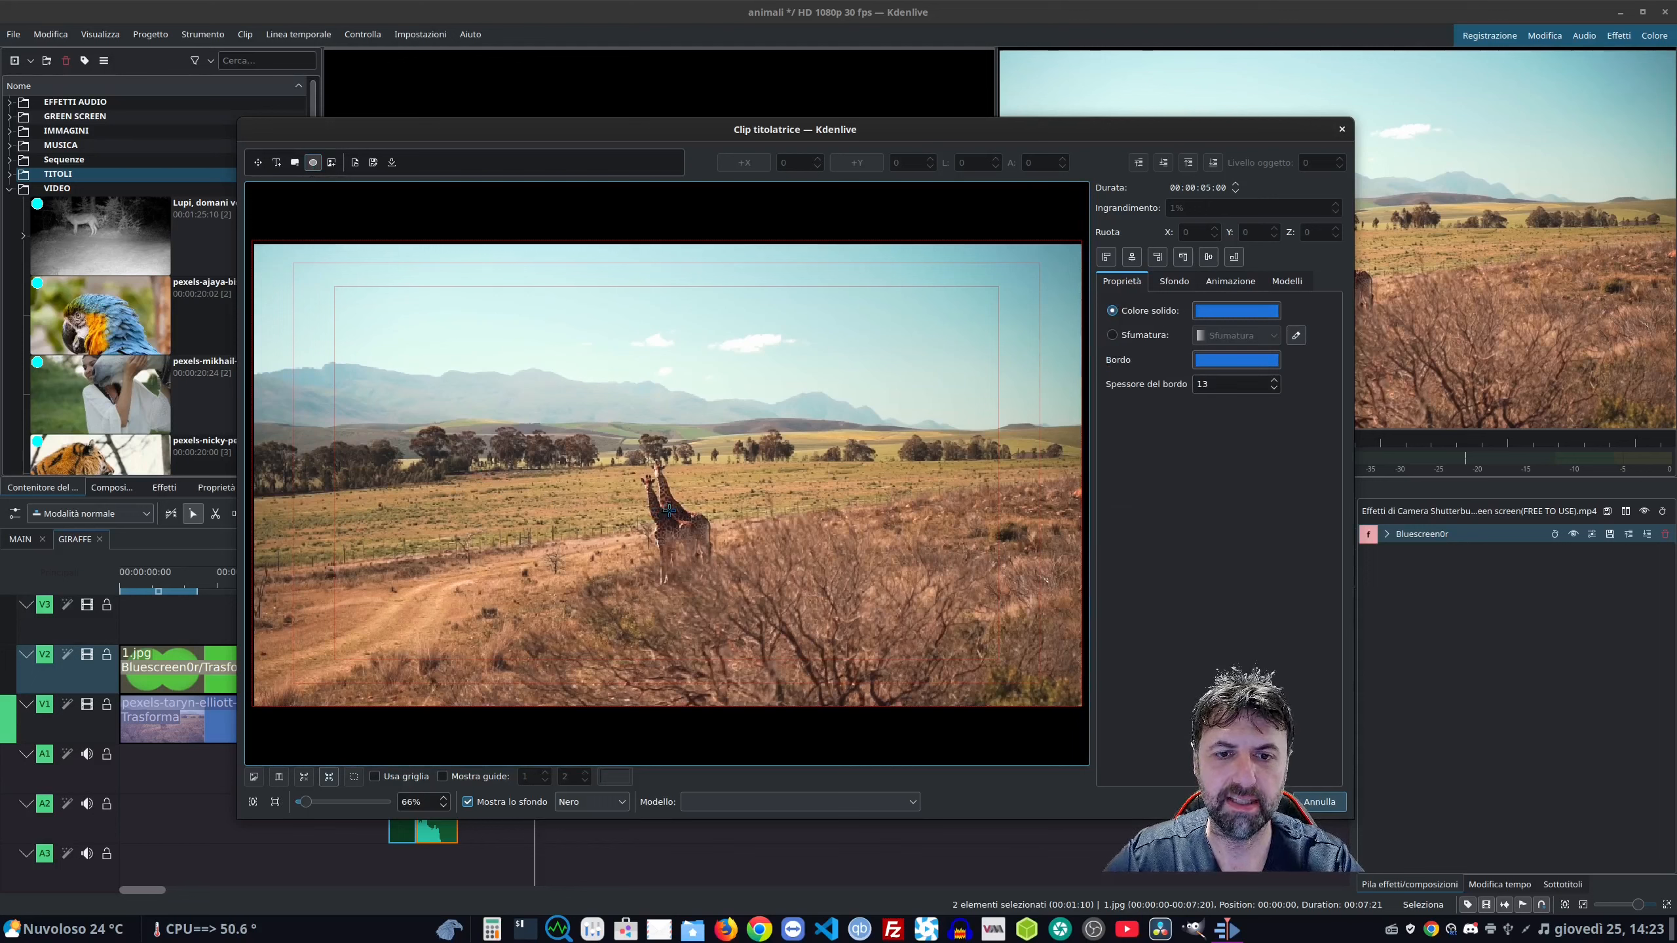
left_click_drag(669, 510, 677, 521)
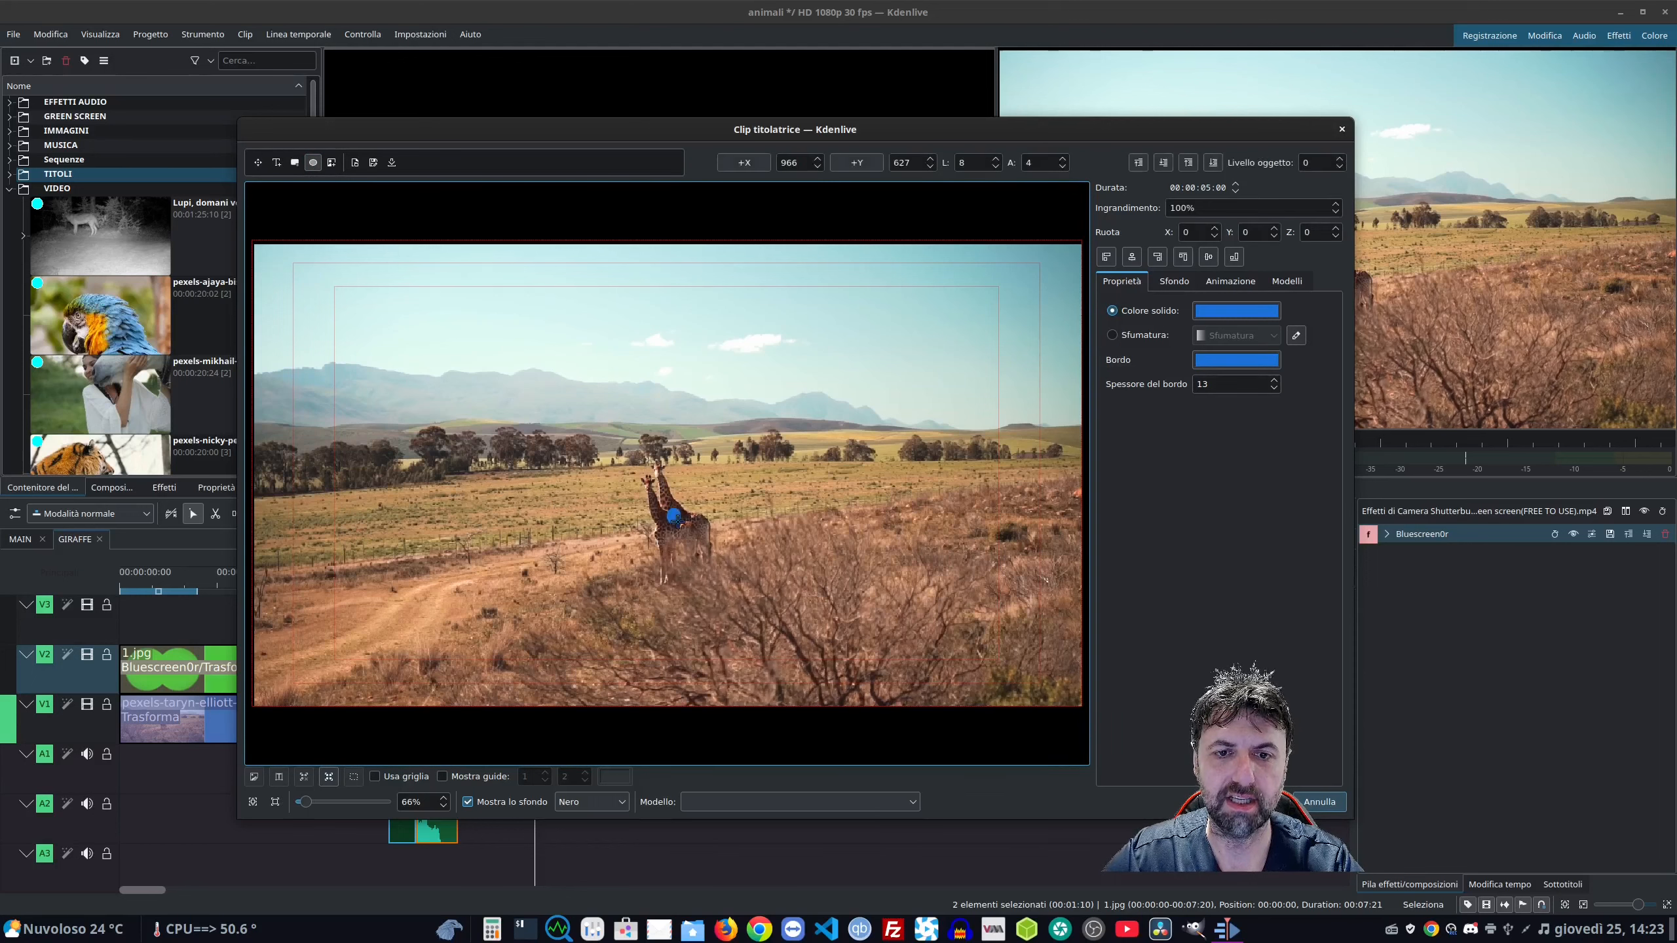
Draw a thin blue rectangle 416 wide running horizontally from the dot, with height 0 and border thickness 13.
left_click(296, 163)
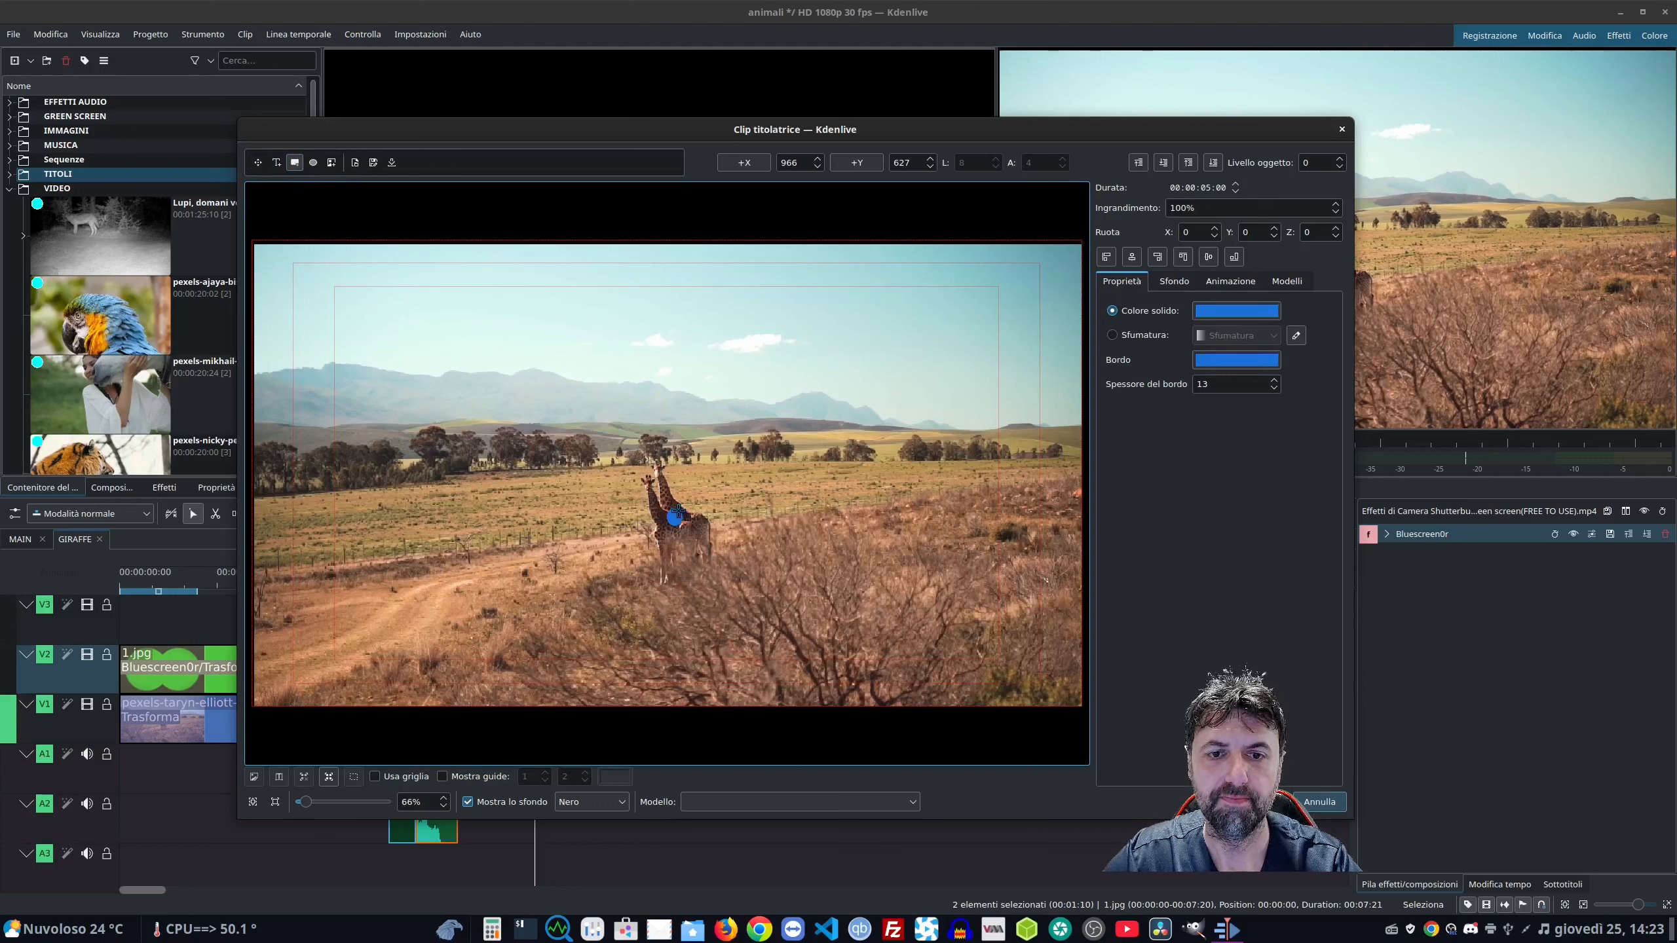
left_click_drag(677, 510, 859, 513)
double_click(1021, 162)
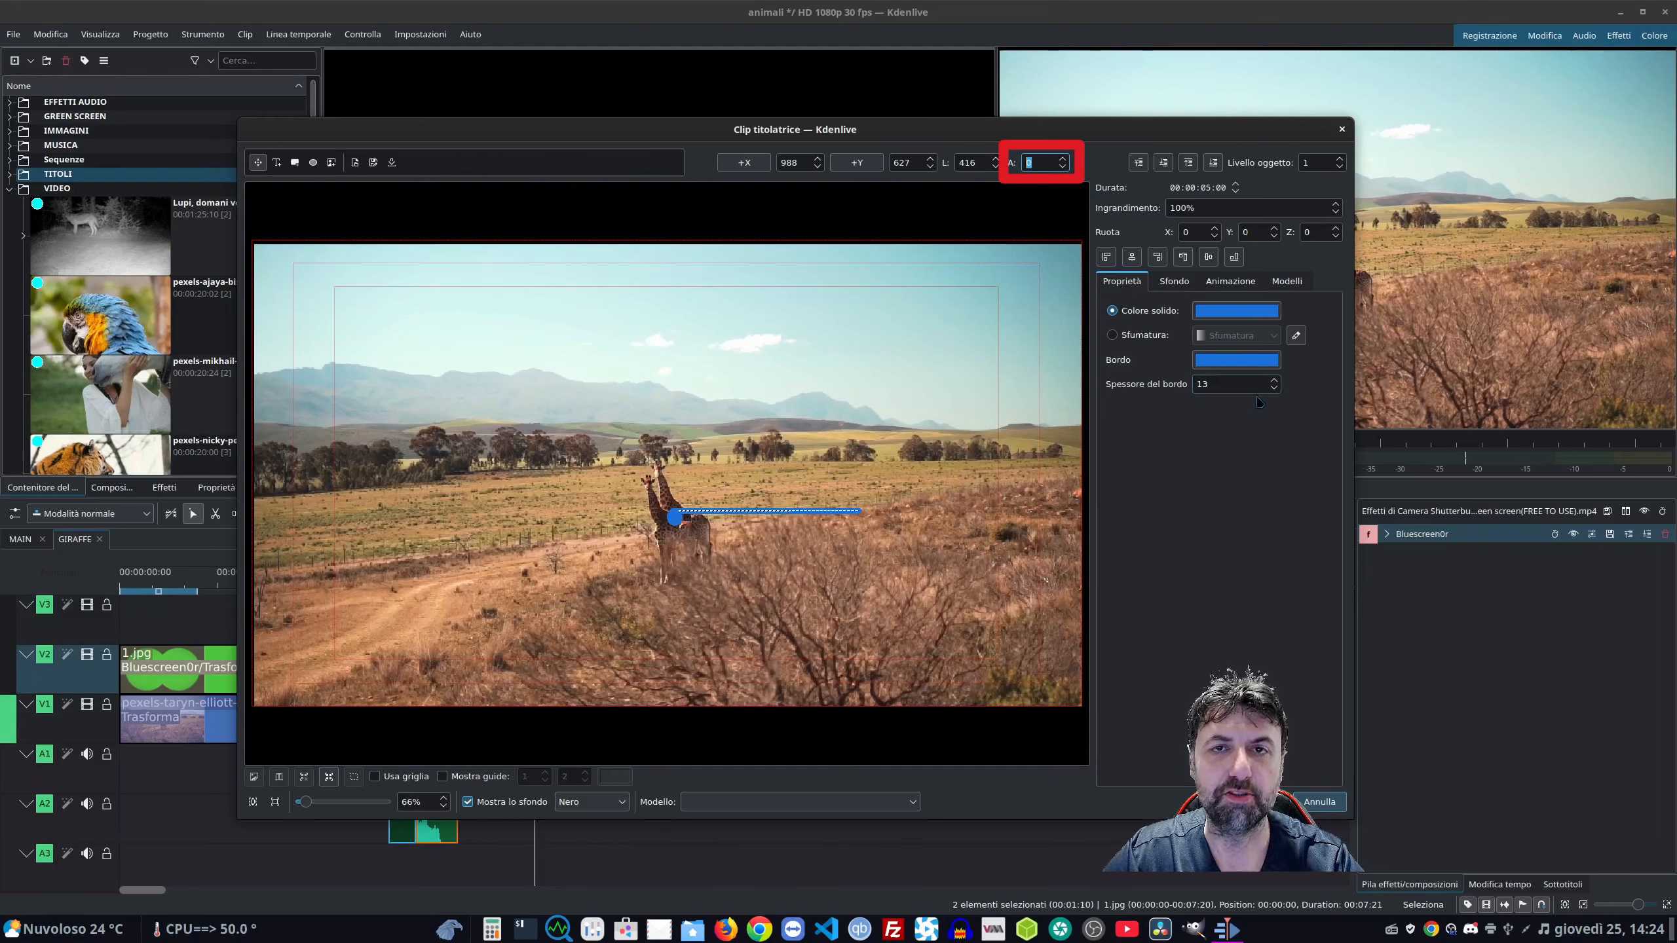
scroll(1276, 390, "down", 13)
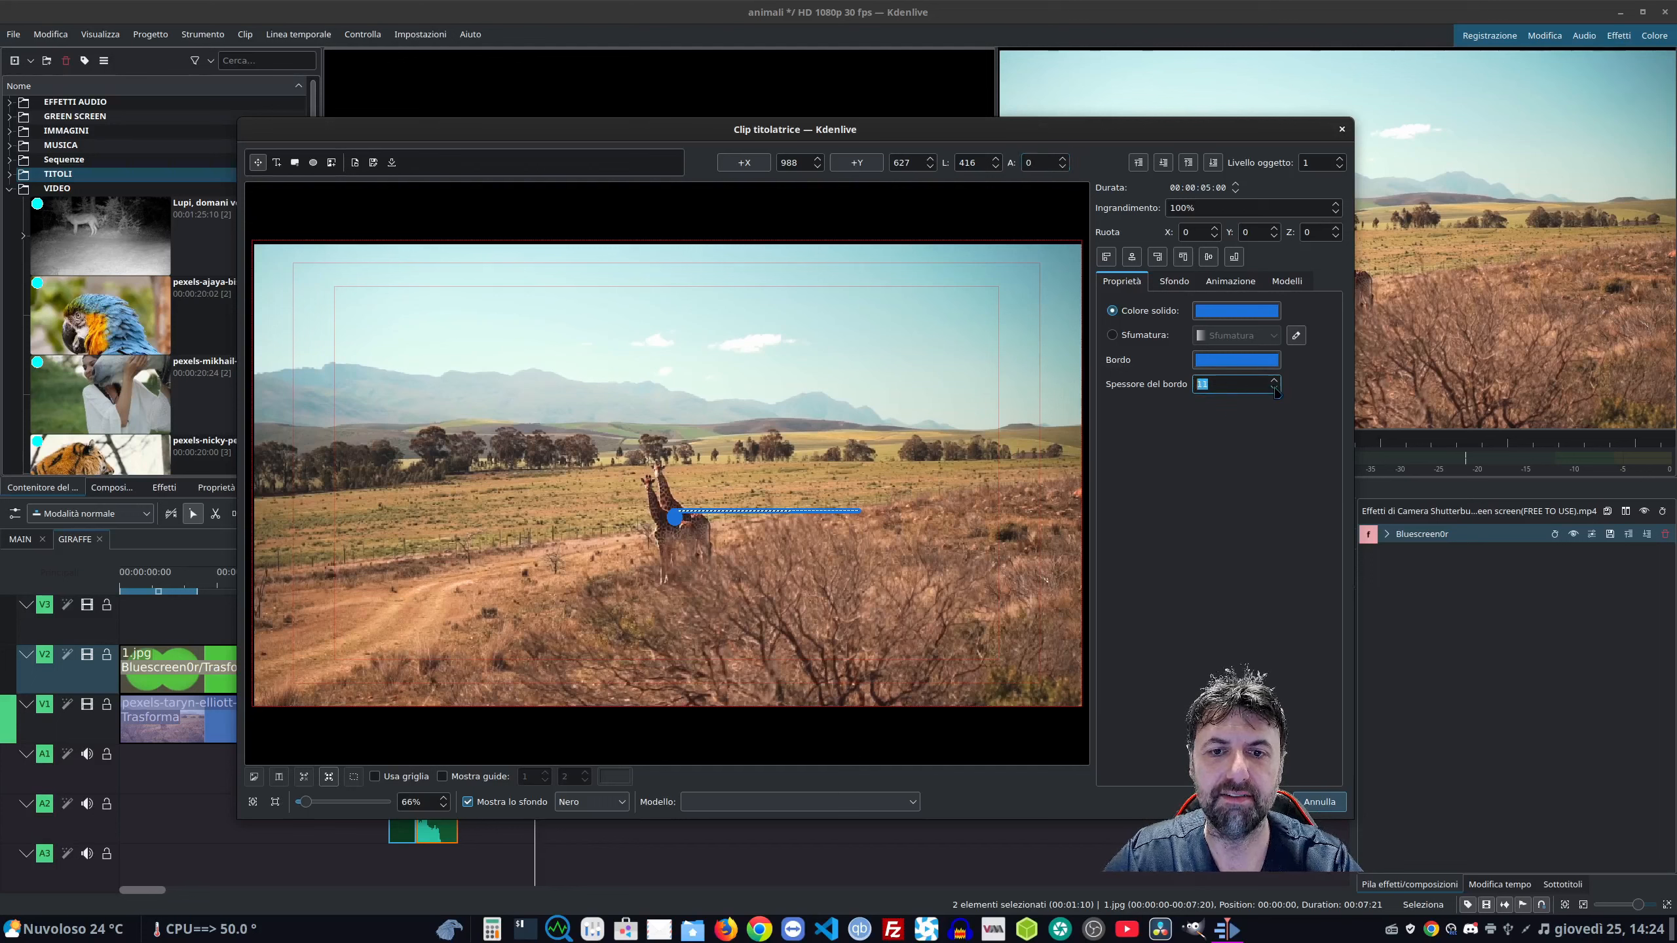
scroll(1276, 390, "up", 13)
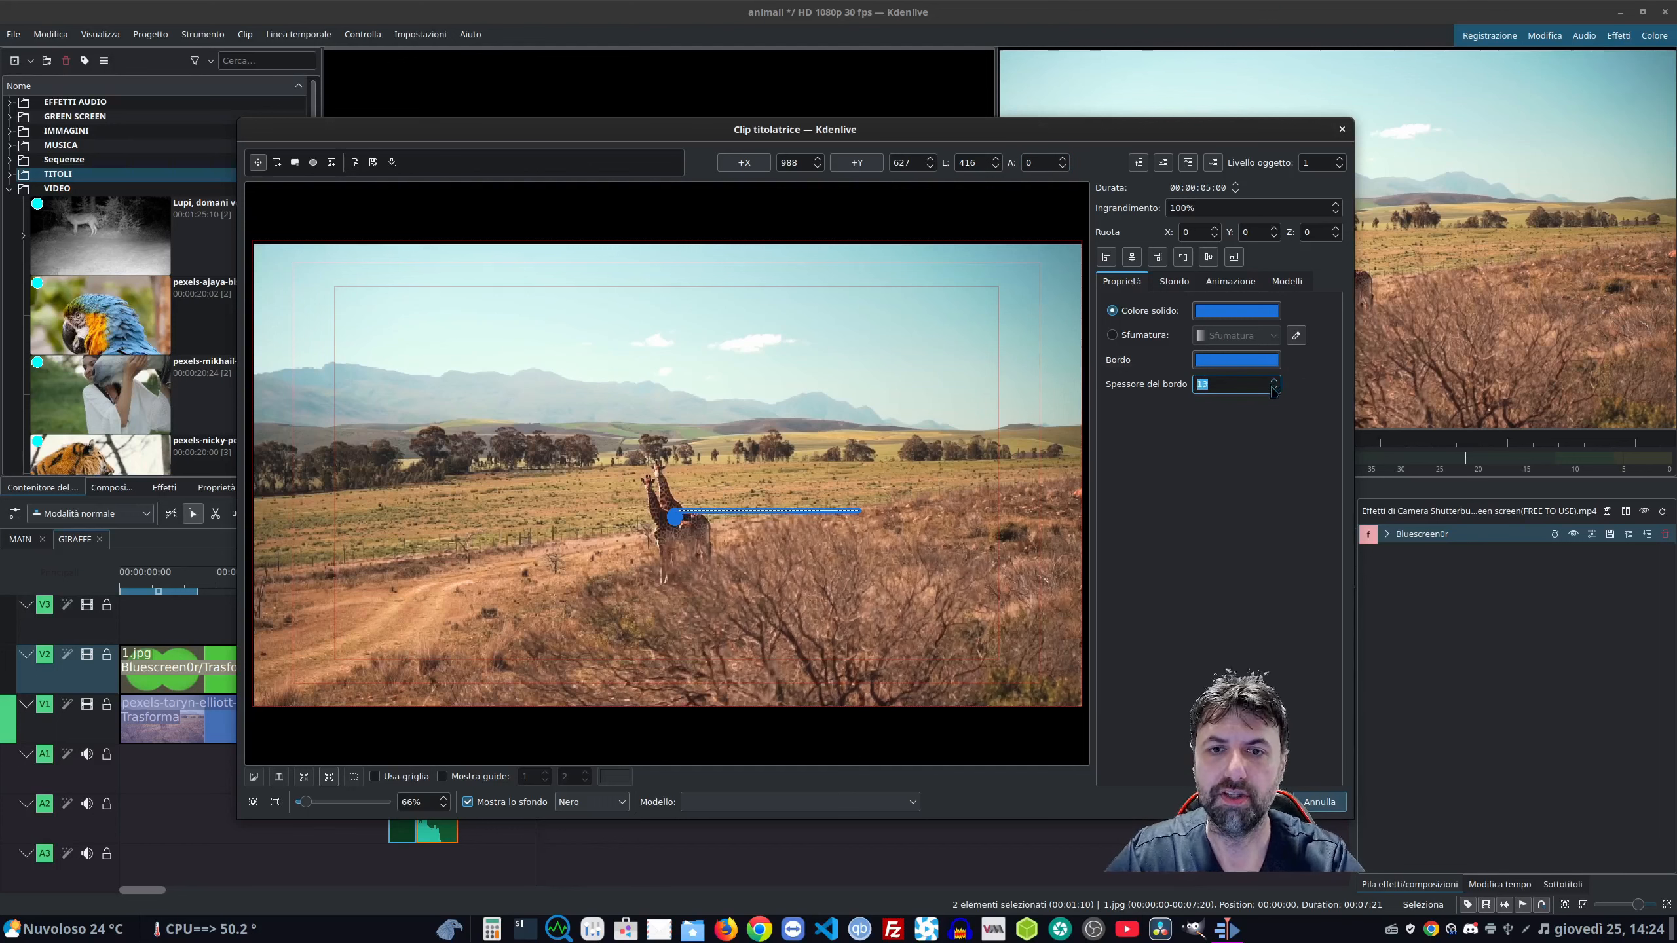
Rotate the thin rectangle to -37 on Z so it rises from the dot, and shorten its width to 394.
double_click(1315, 231)
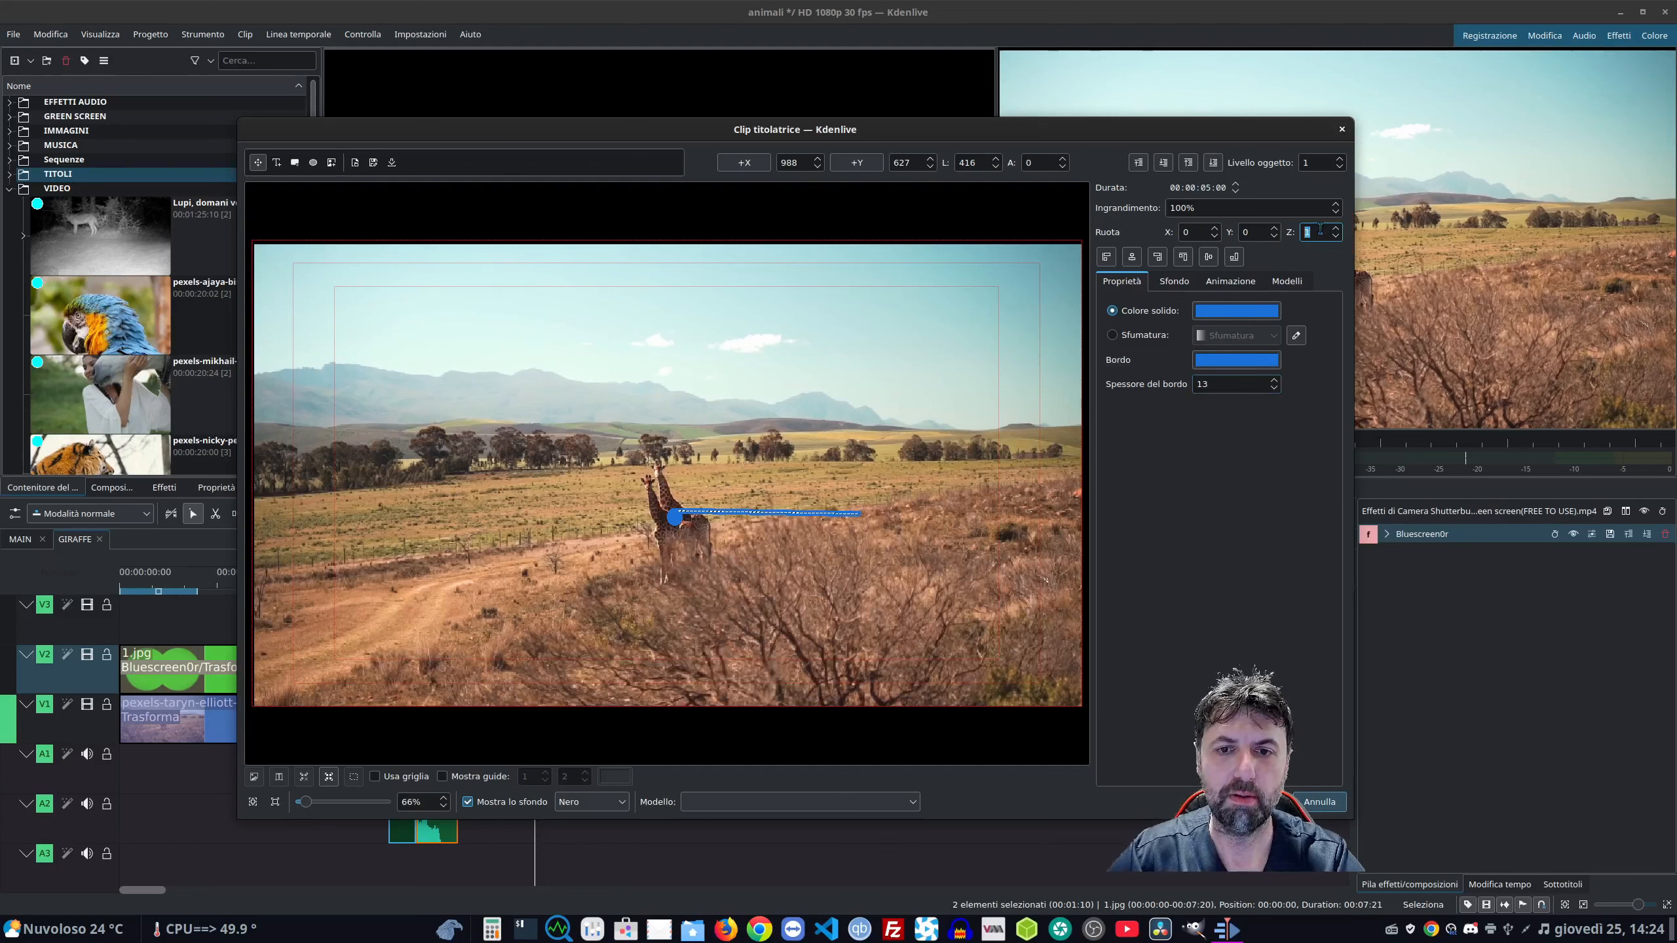
scroll(1319, 231, "down", 20)
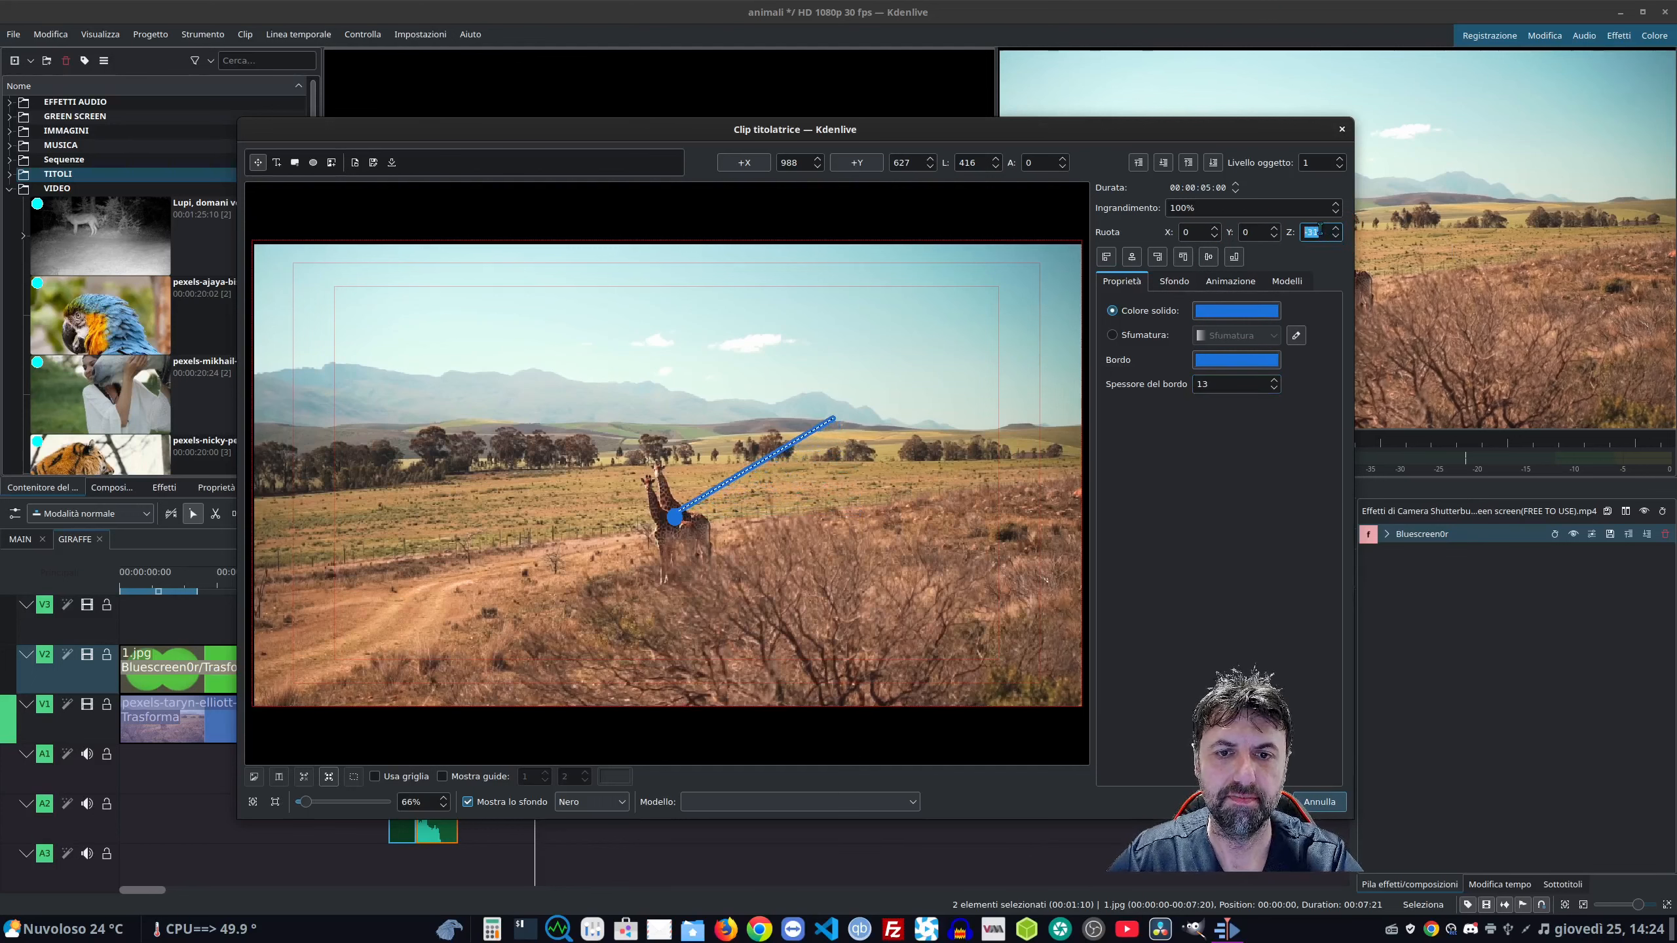
scroll(1319, 231, "down", 5)
left_click(975, 165)
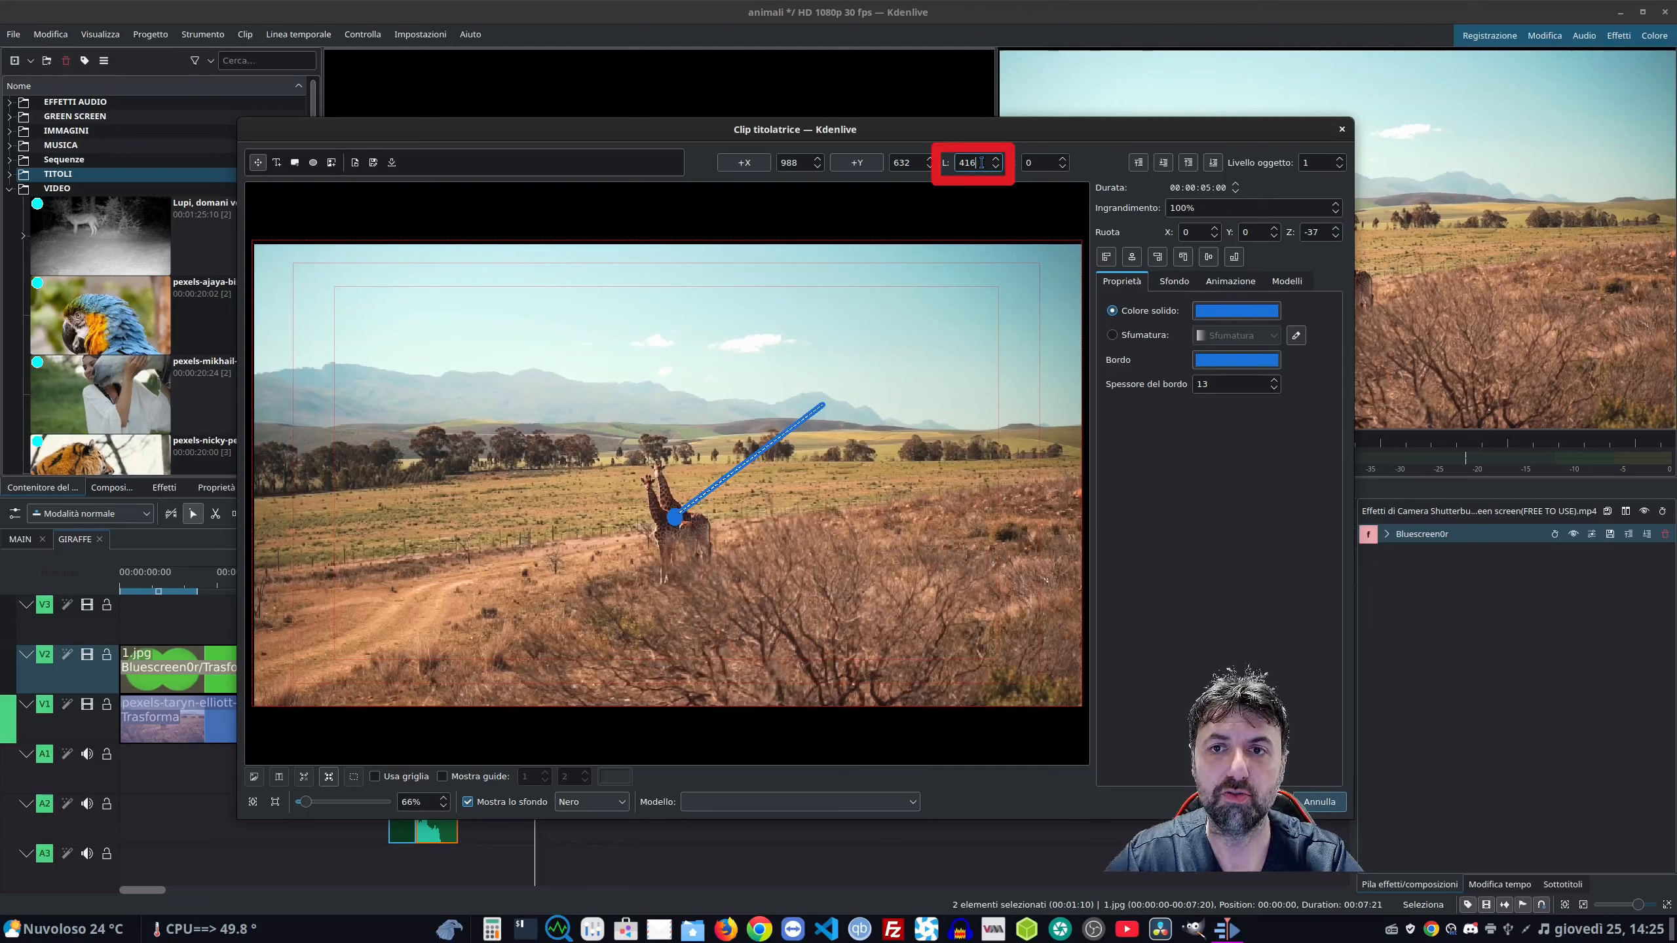
scroll(981, 163, "down", 20)
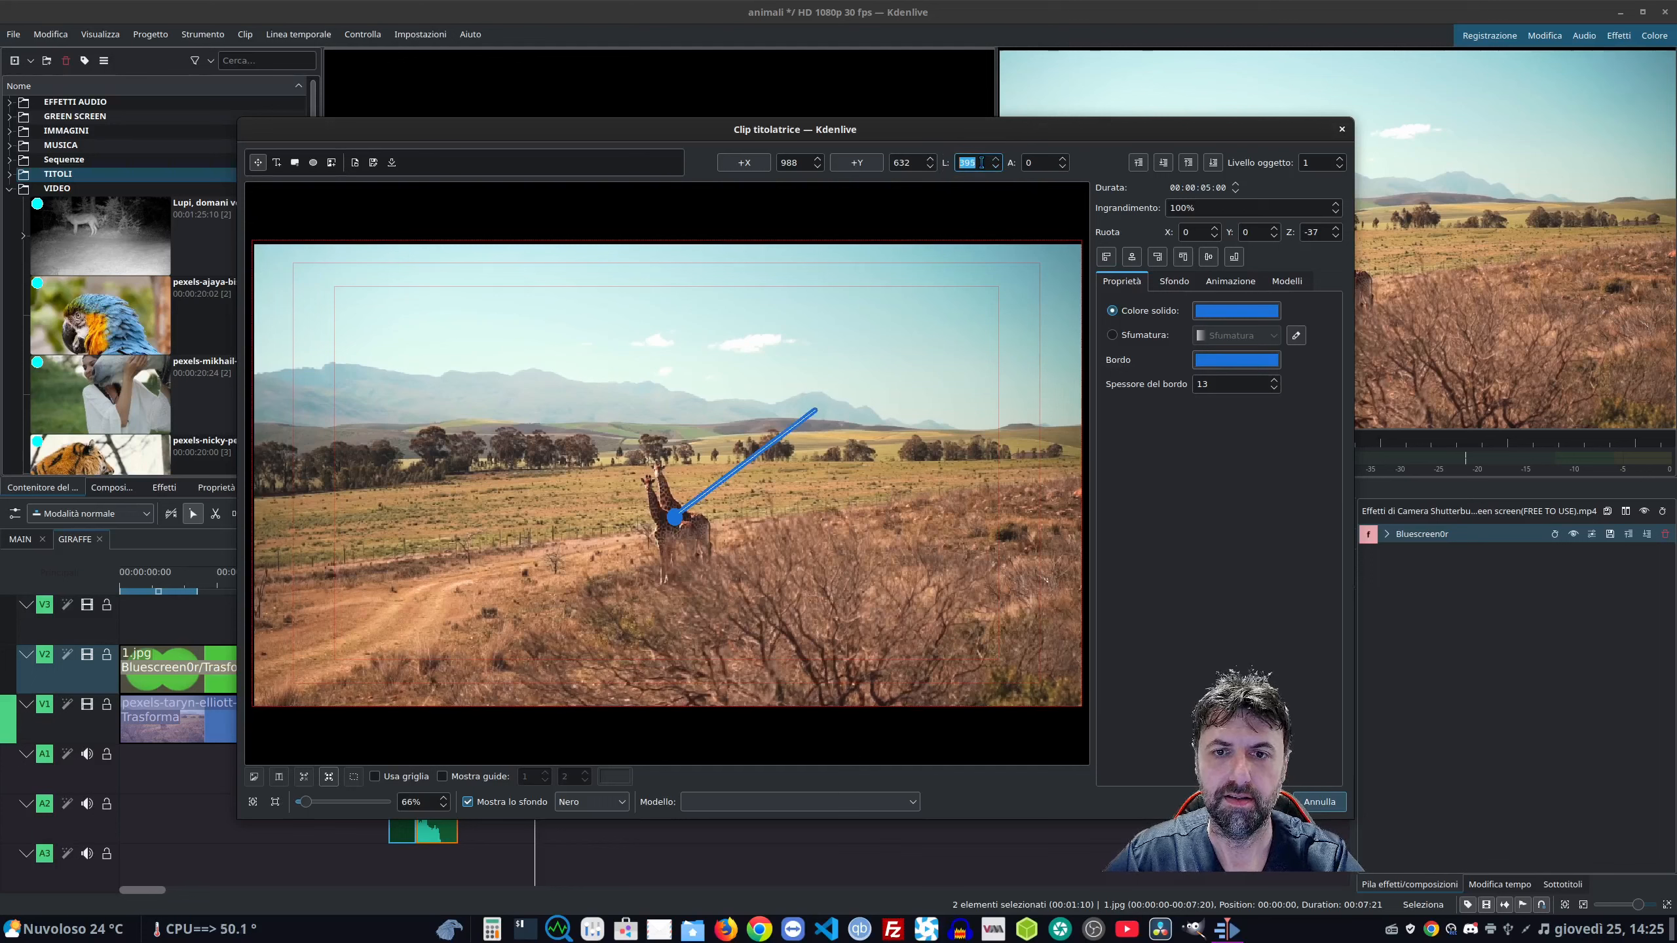
scroll(981, 162, "down", 1)
Draw a horizontal thin rectangle 484 wide from the slanted line's upper end and create the title clip.
left_click(291, 165)
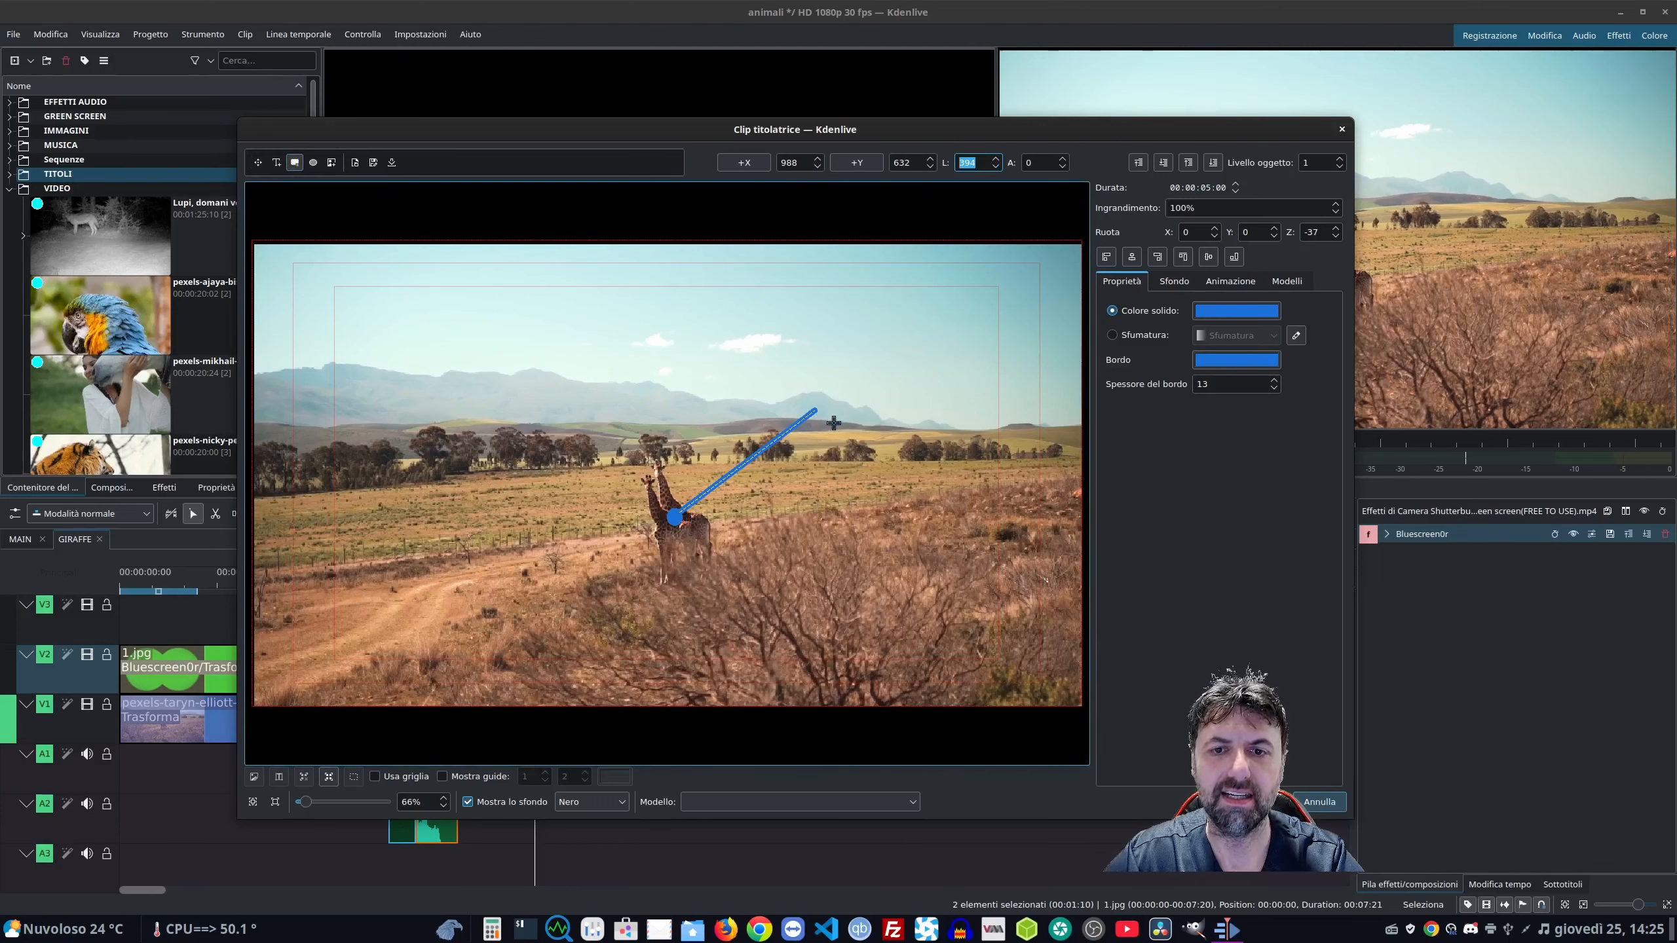
left_click_drag(814, 411, 1024, 412)
left_click(818, 167)
left_click(819, 166)
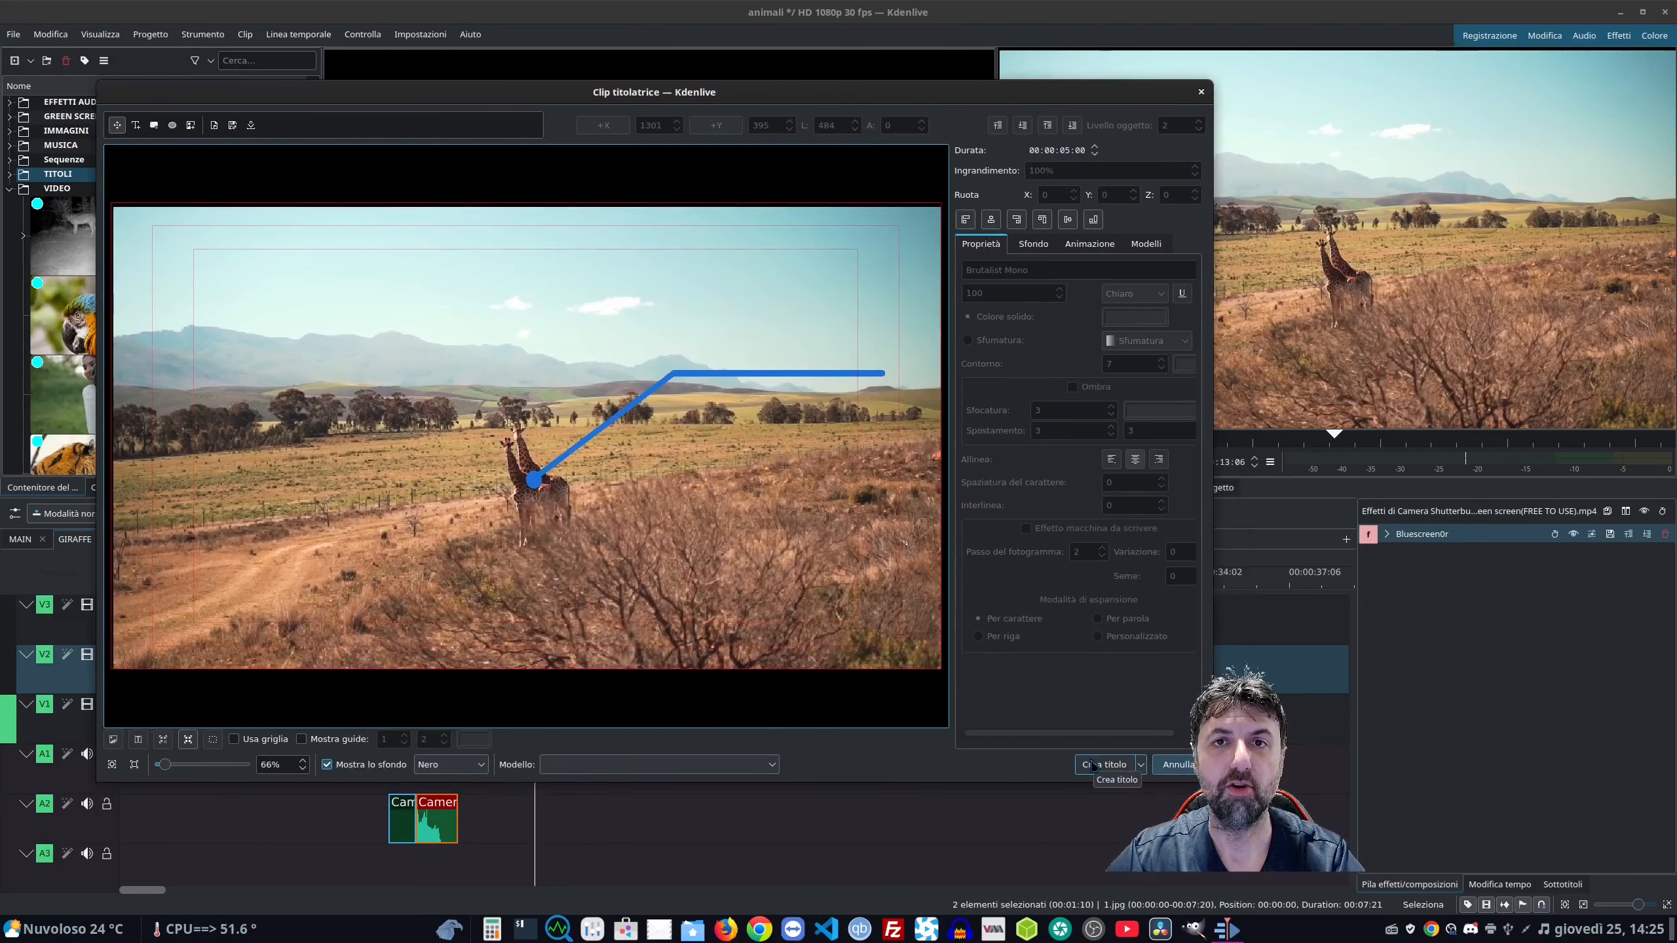
left_click(1091, 766)
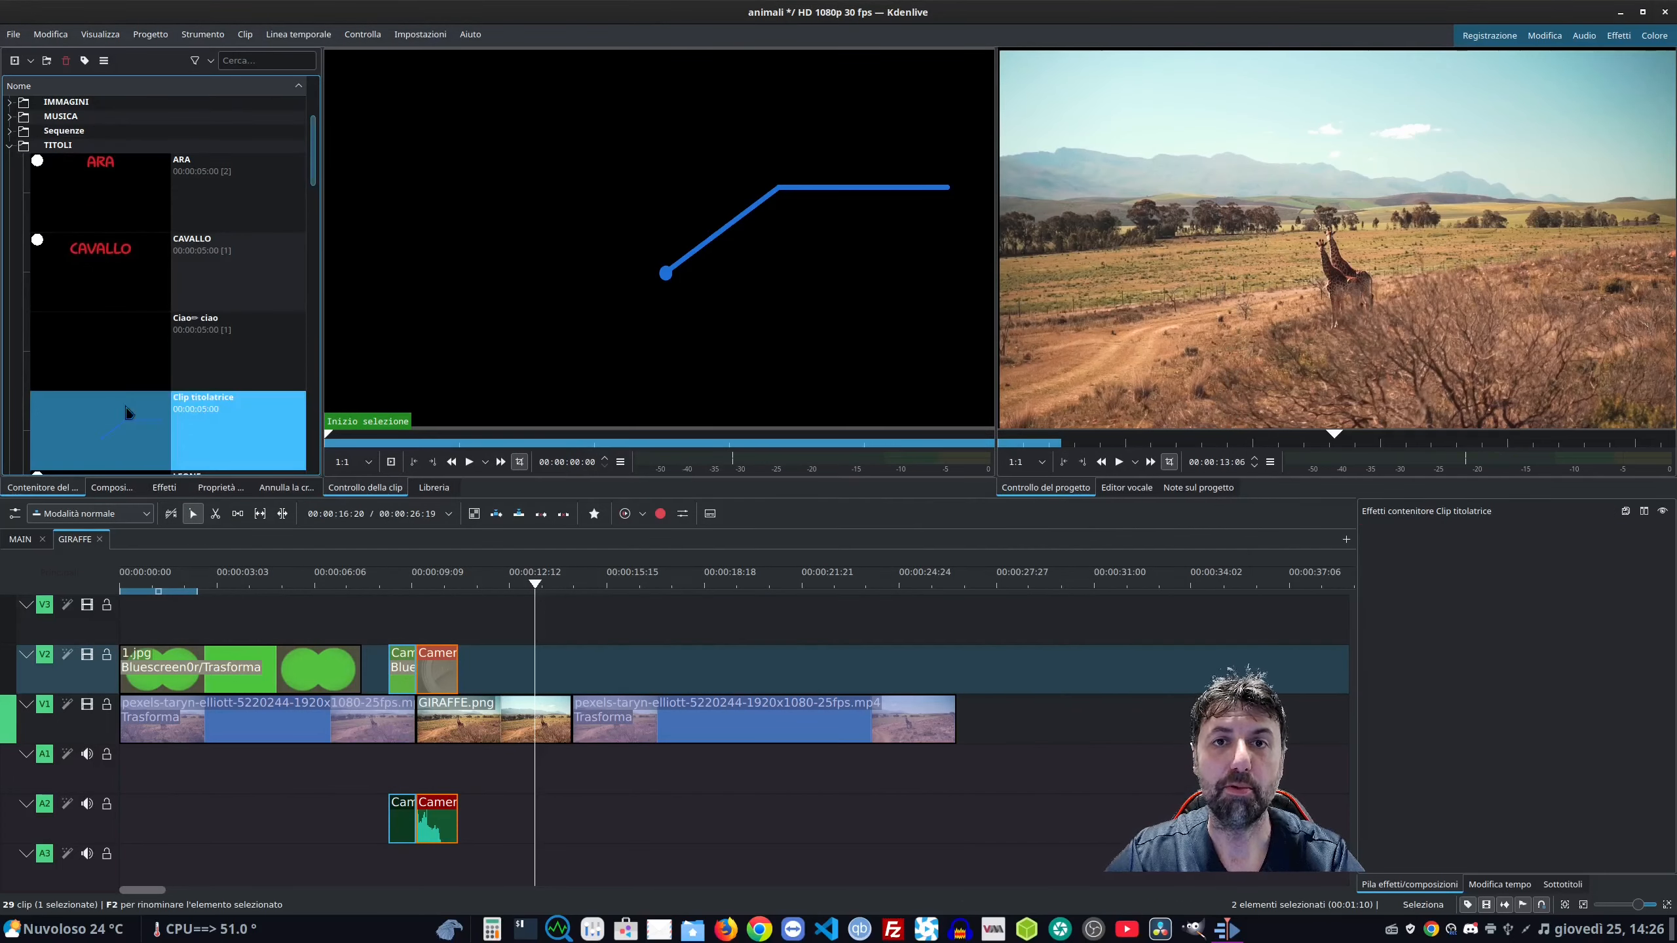
Place the line title on V2 over GIRAFFE.png and extend the still to the title's end, shifting the following giraffe clip.
left_click_drag(129, 412, 522, 667)
left_click_drag(620, 724, 704, 723)
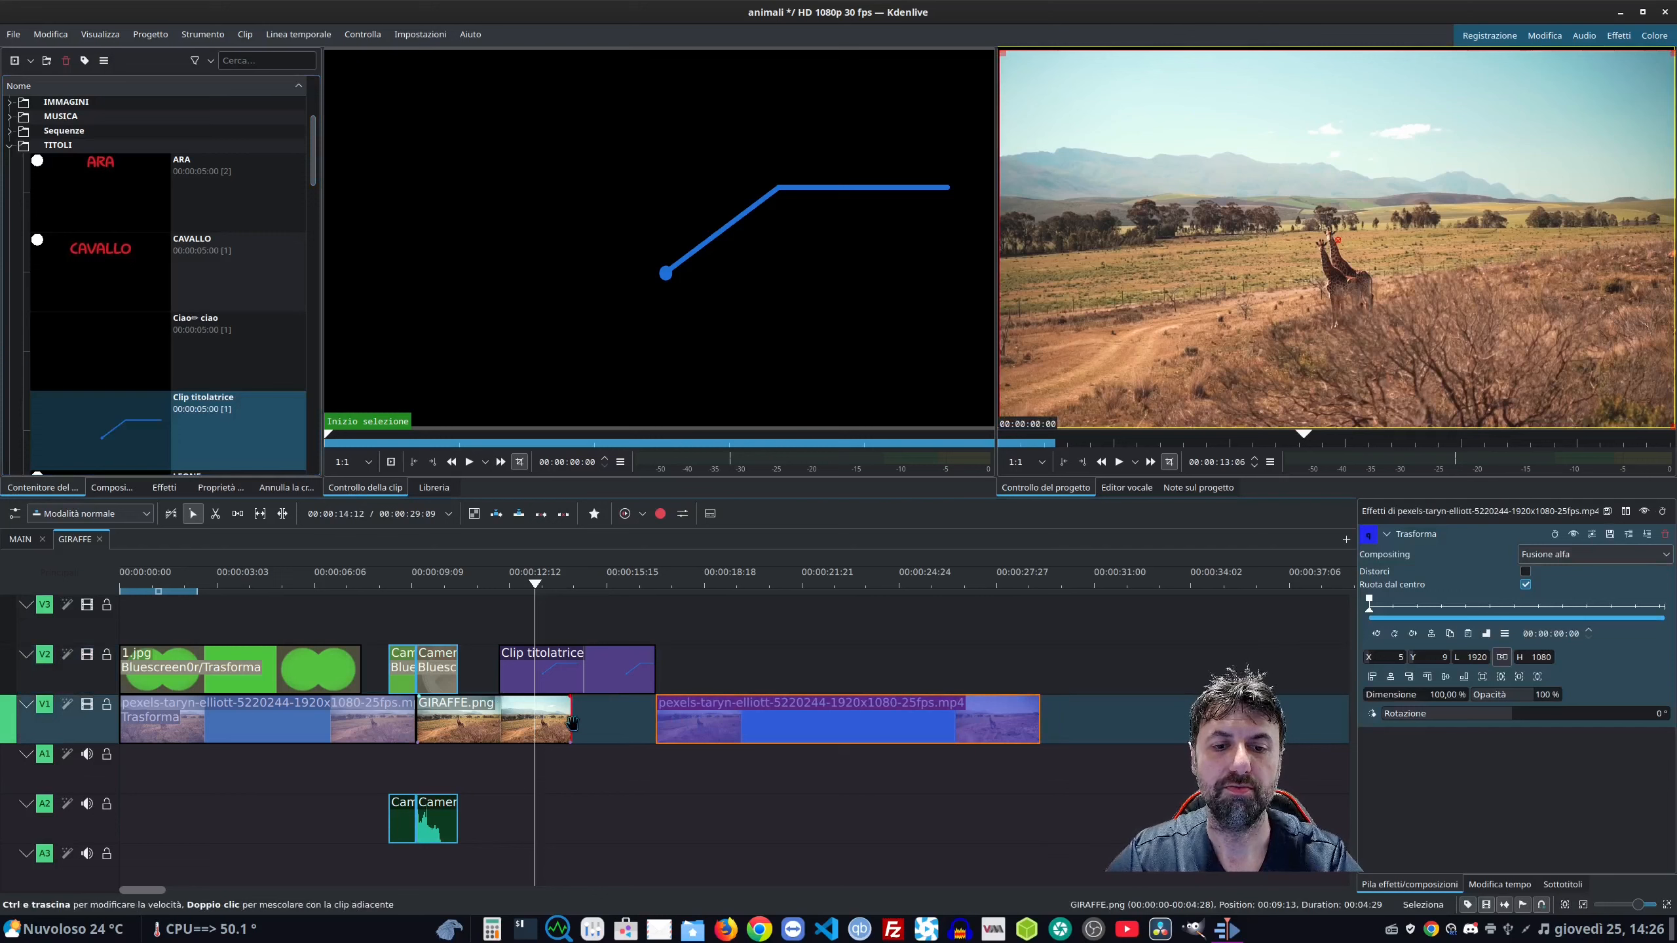
left_click_drag(573, 730, 673, 726)
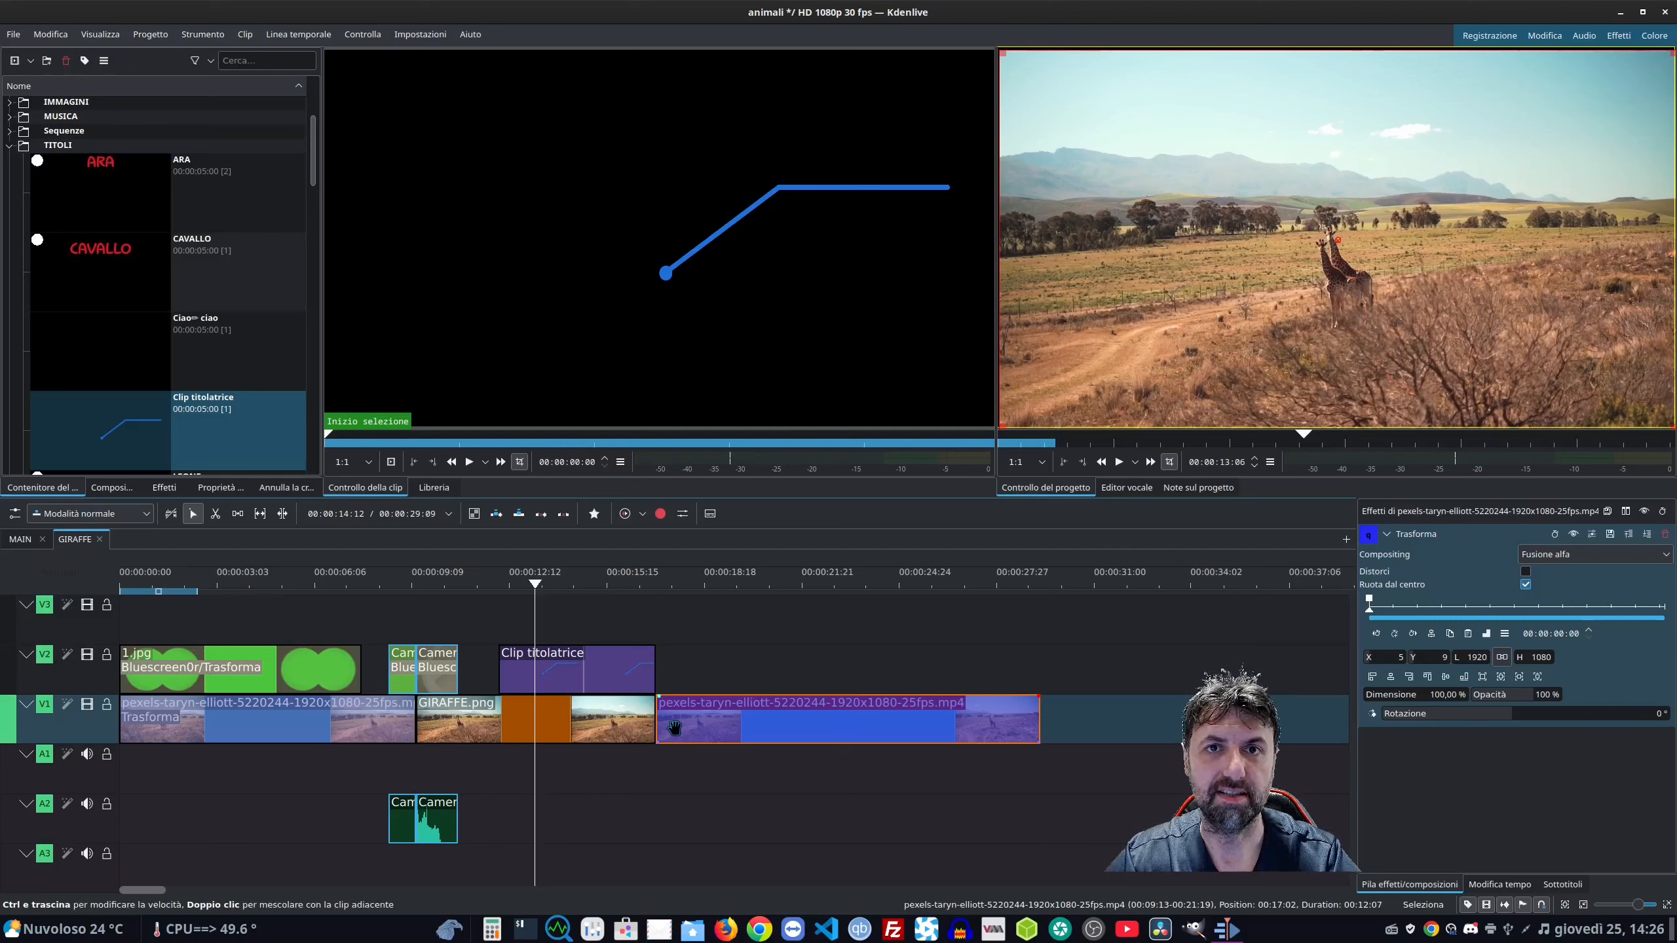
Apply the Rectangular Alpha mask effect to the line title clip on V2.
left_click(166, 490)
key("ctrl+a")
key("BackSpace")
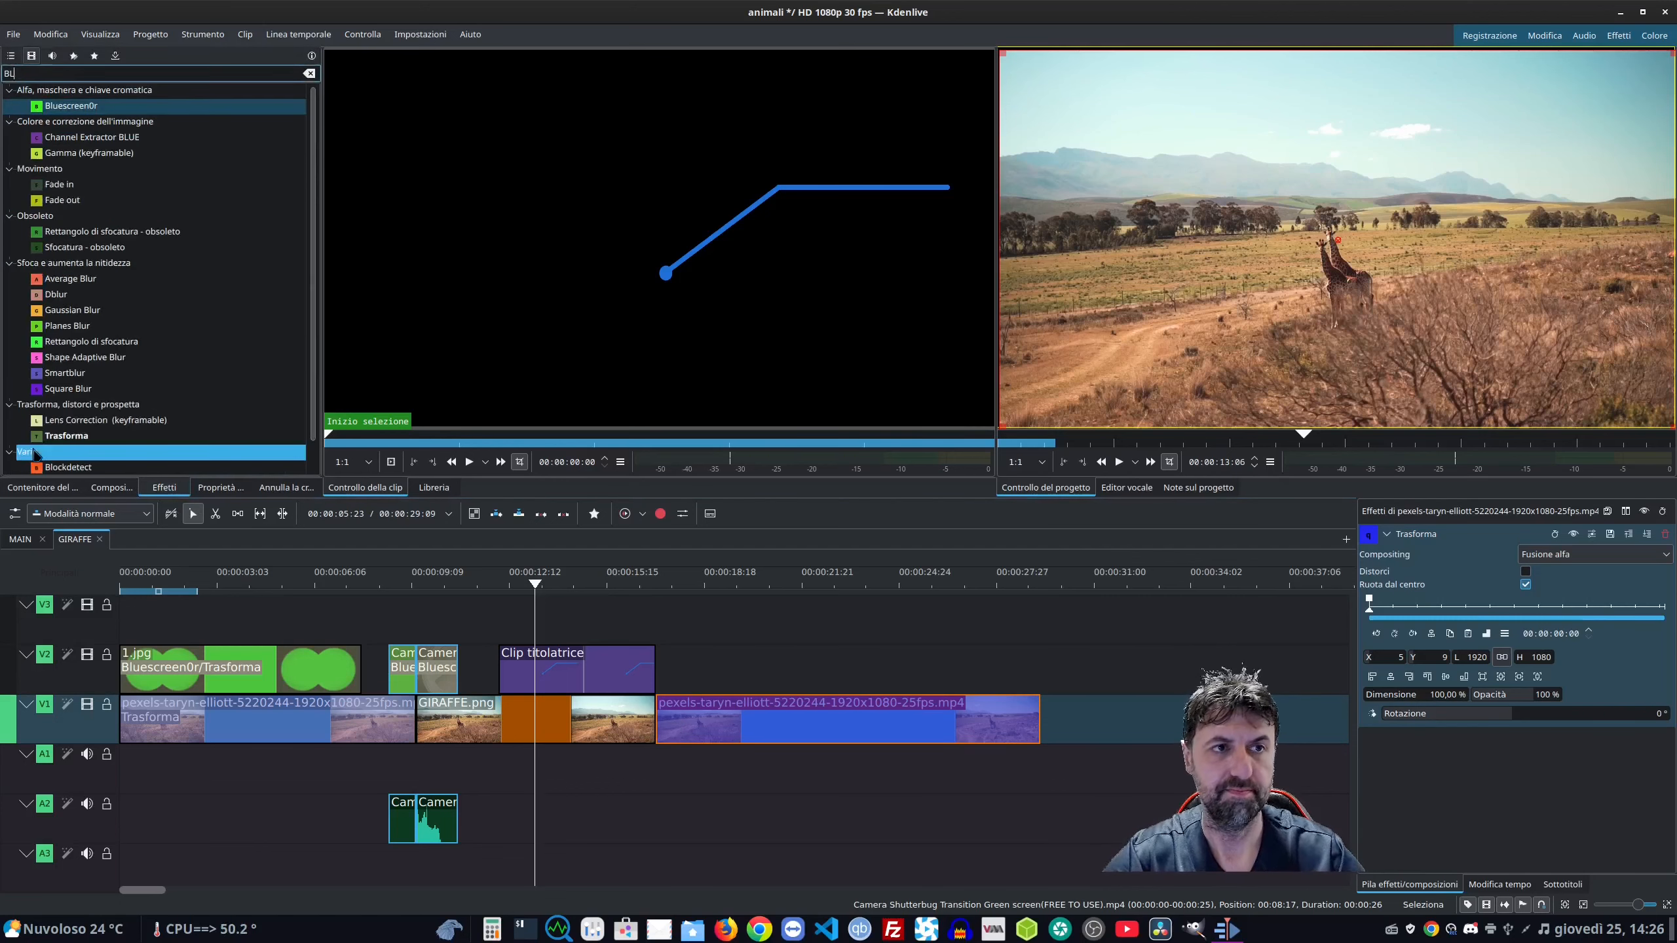
left_click(123, 92)
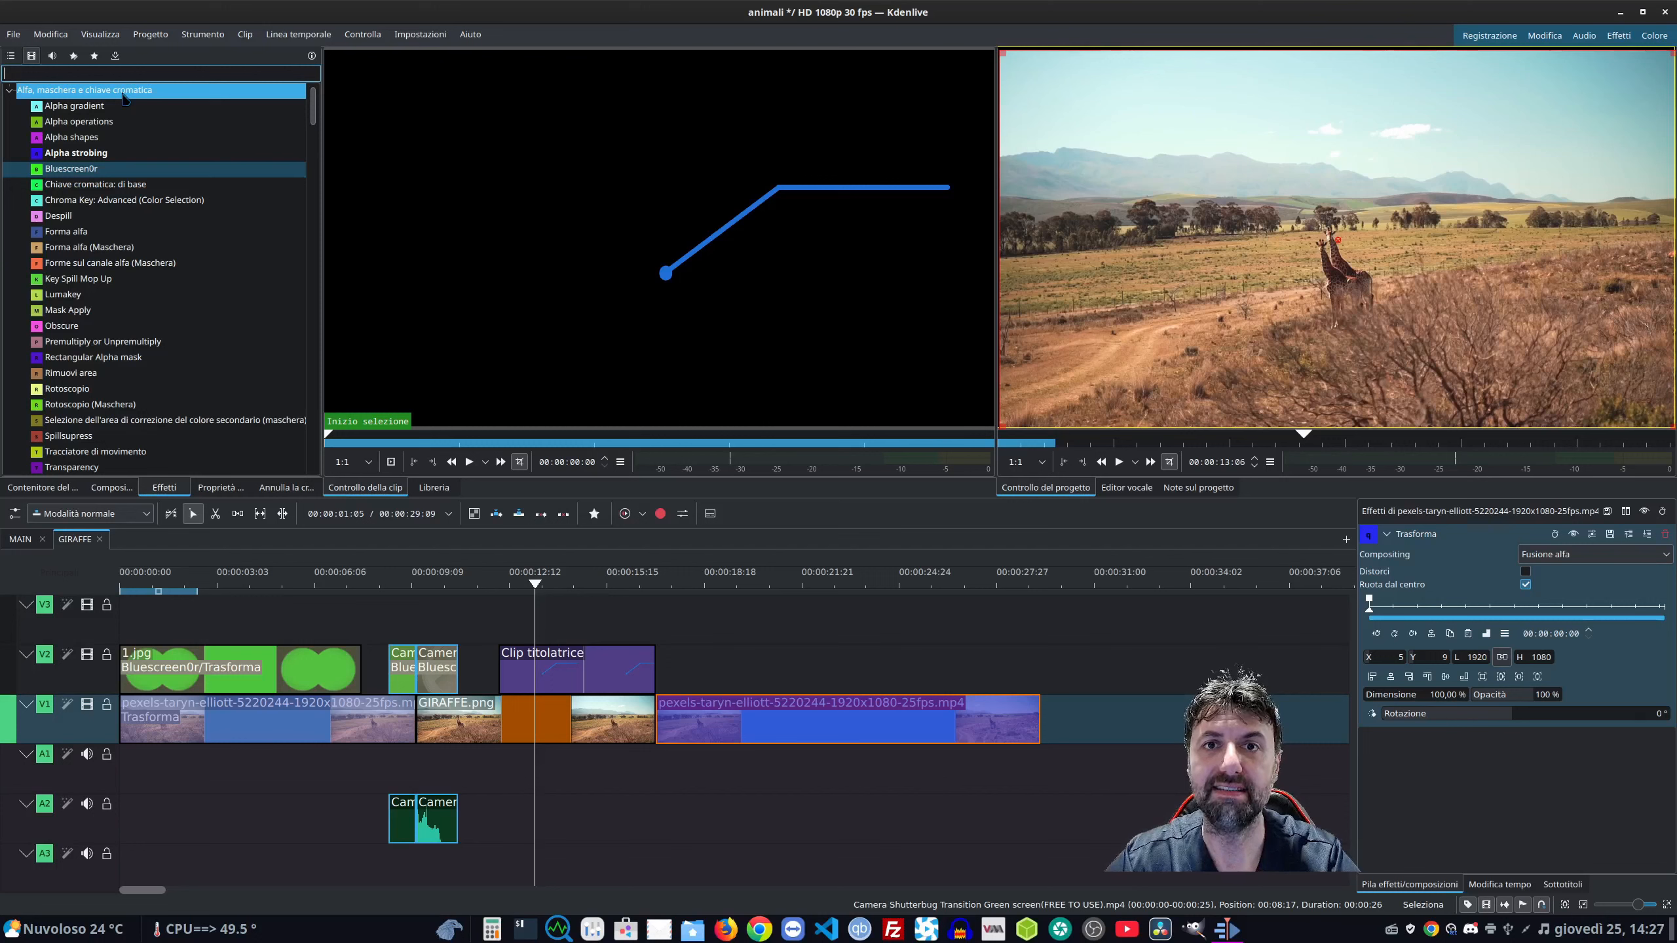
left_click(159, 358)
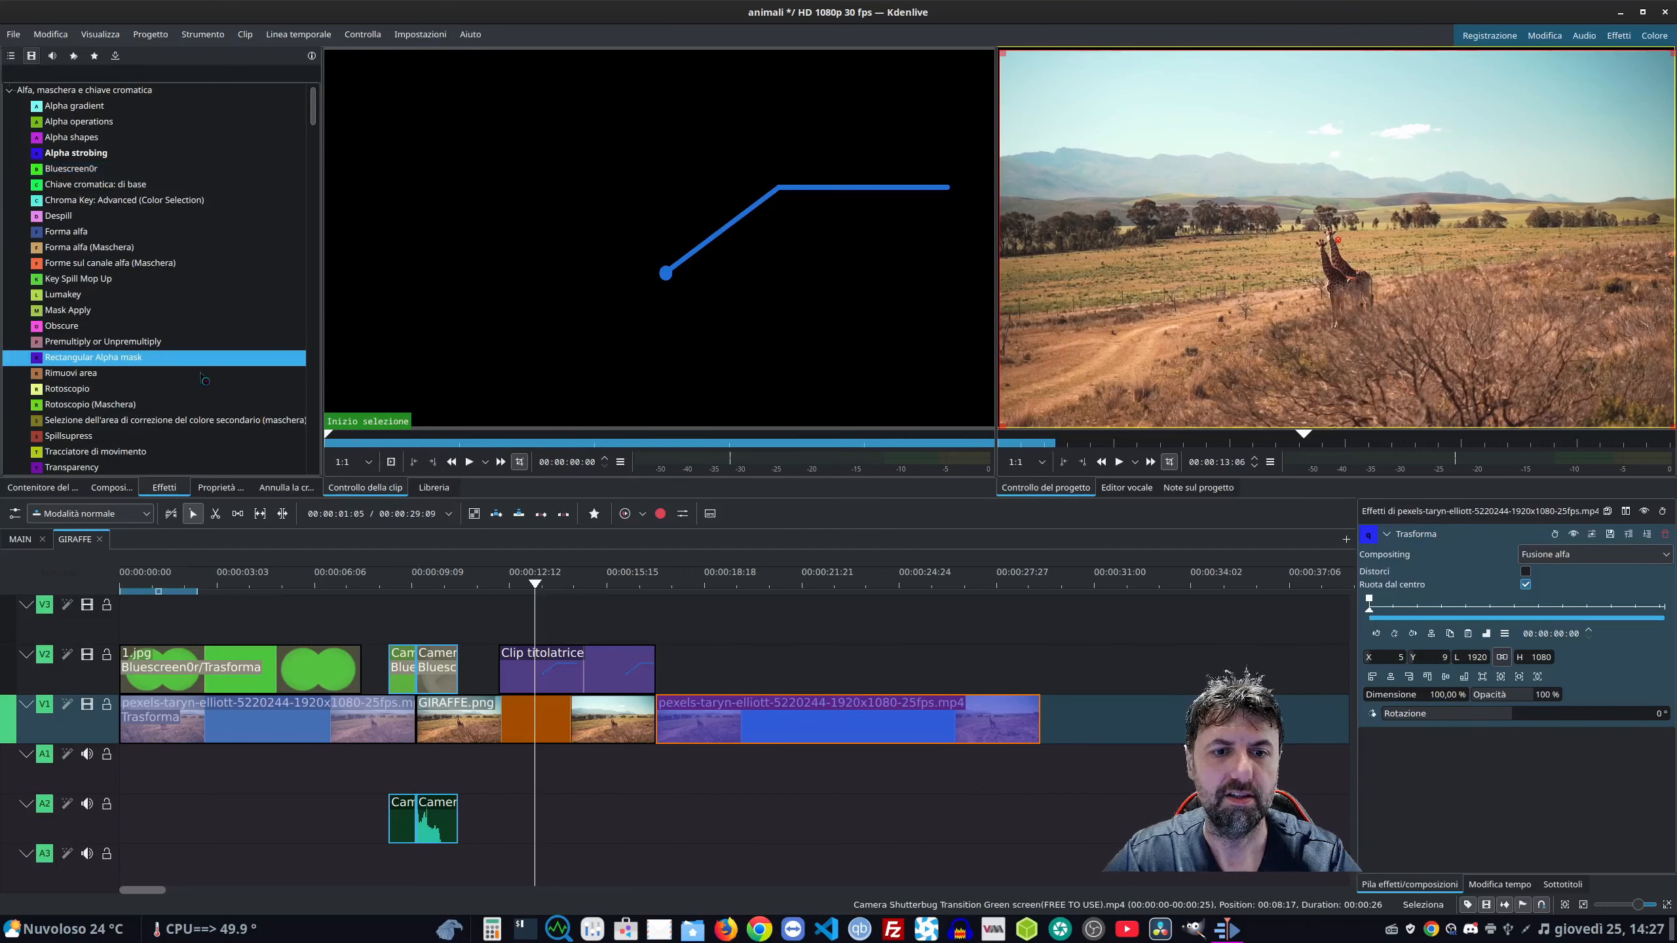
left_click_drag(556, 661, 556, 669)
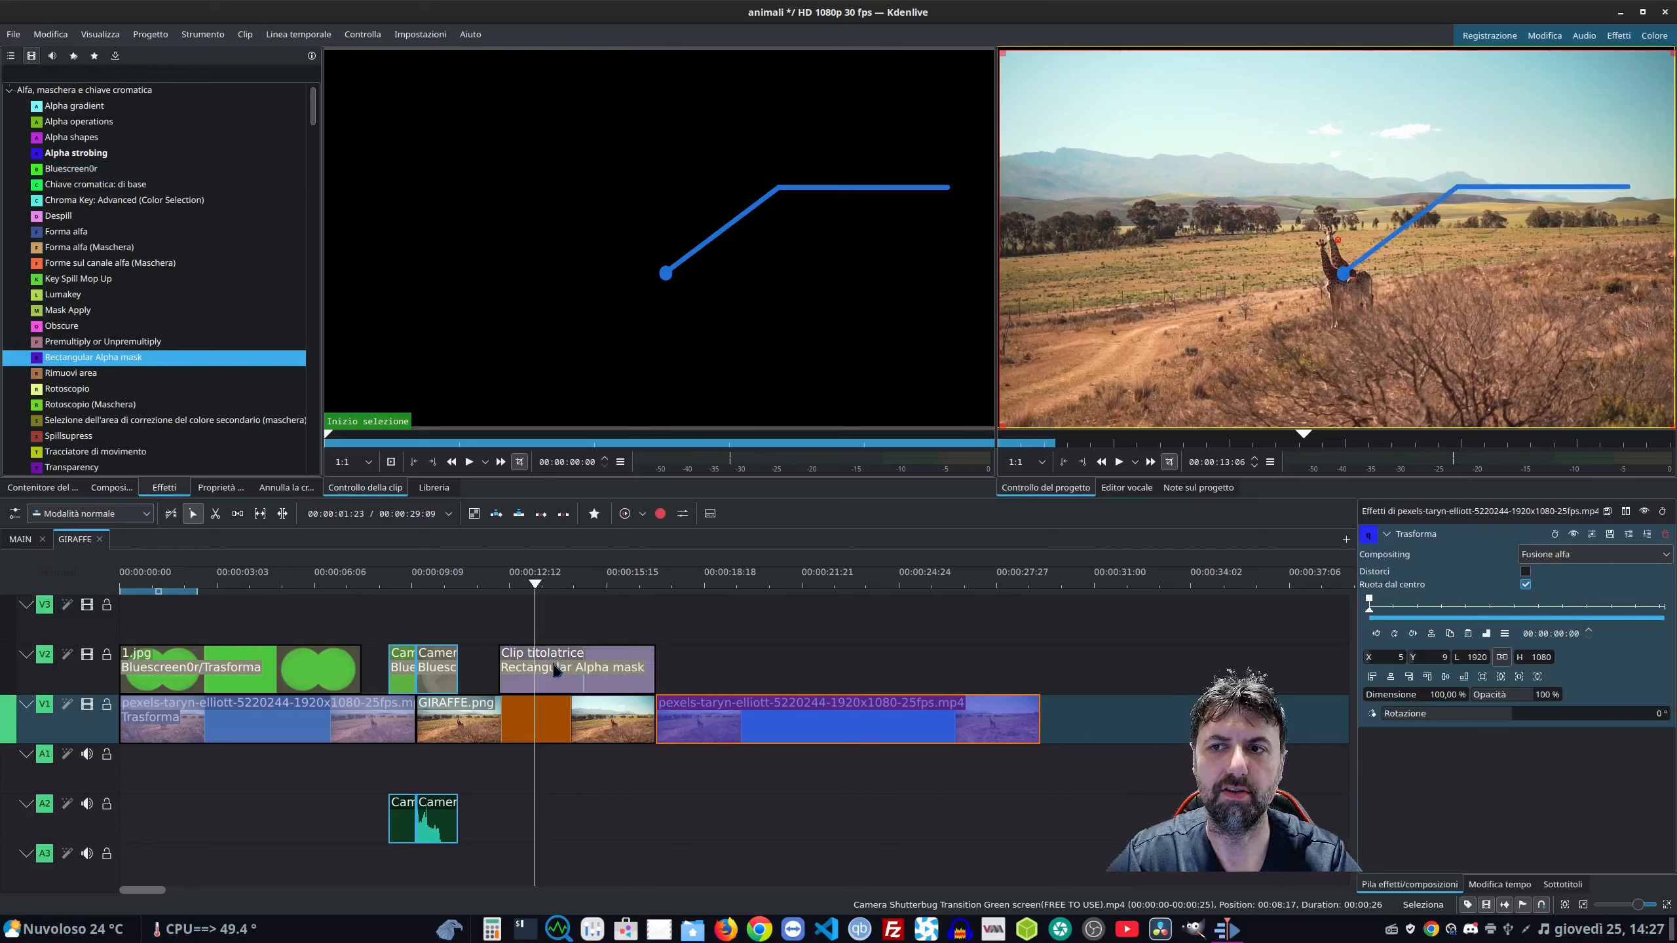
left_click(556, 668)
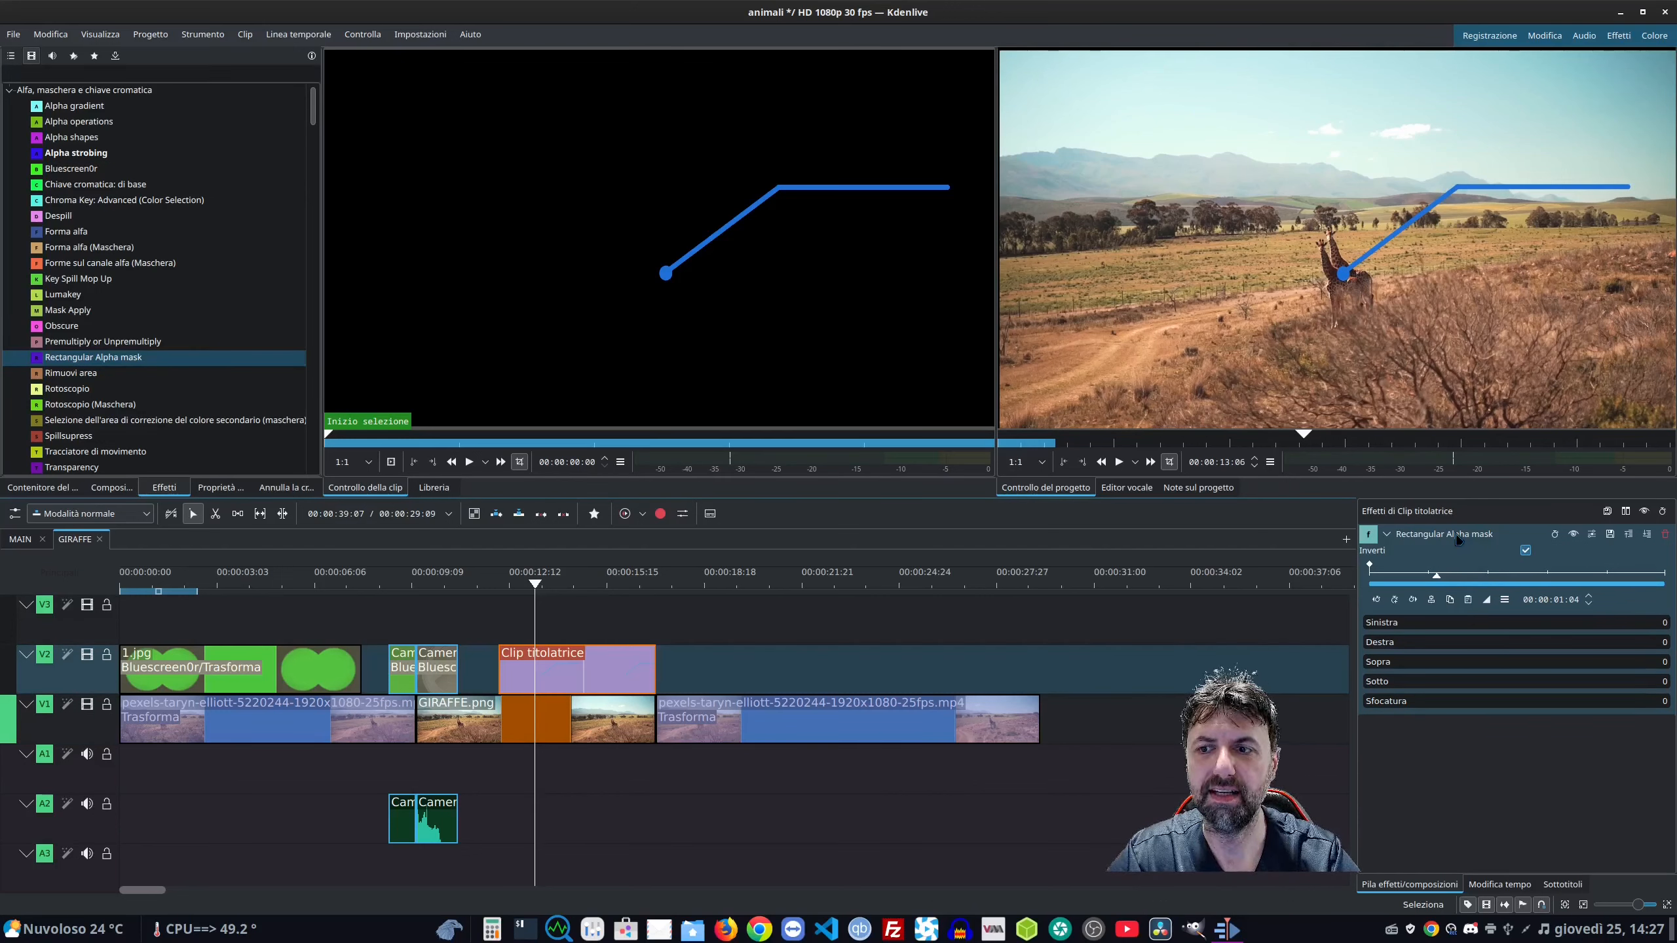
Try the Rectangular Alpha mask on the second giraffe clip with Sotto 266 and Sfocatura 79, and remove the effect.
left_click_drag(1457, 538, 915, 720)
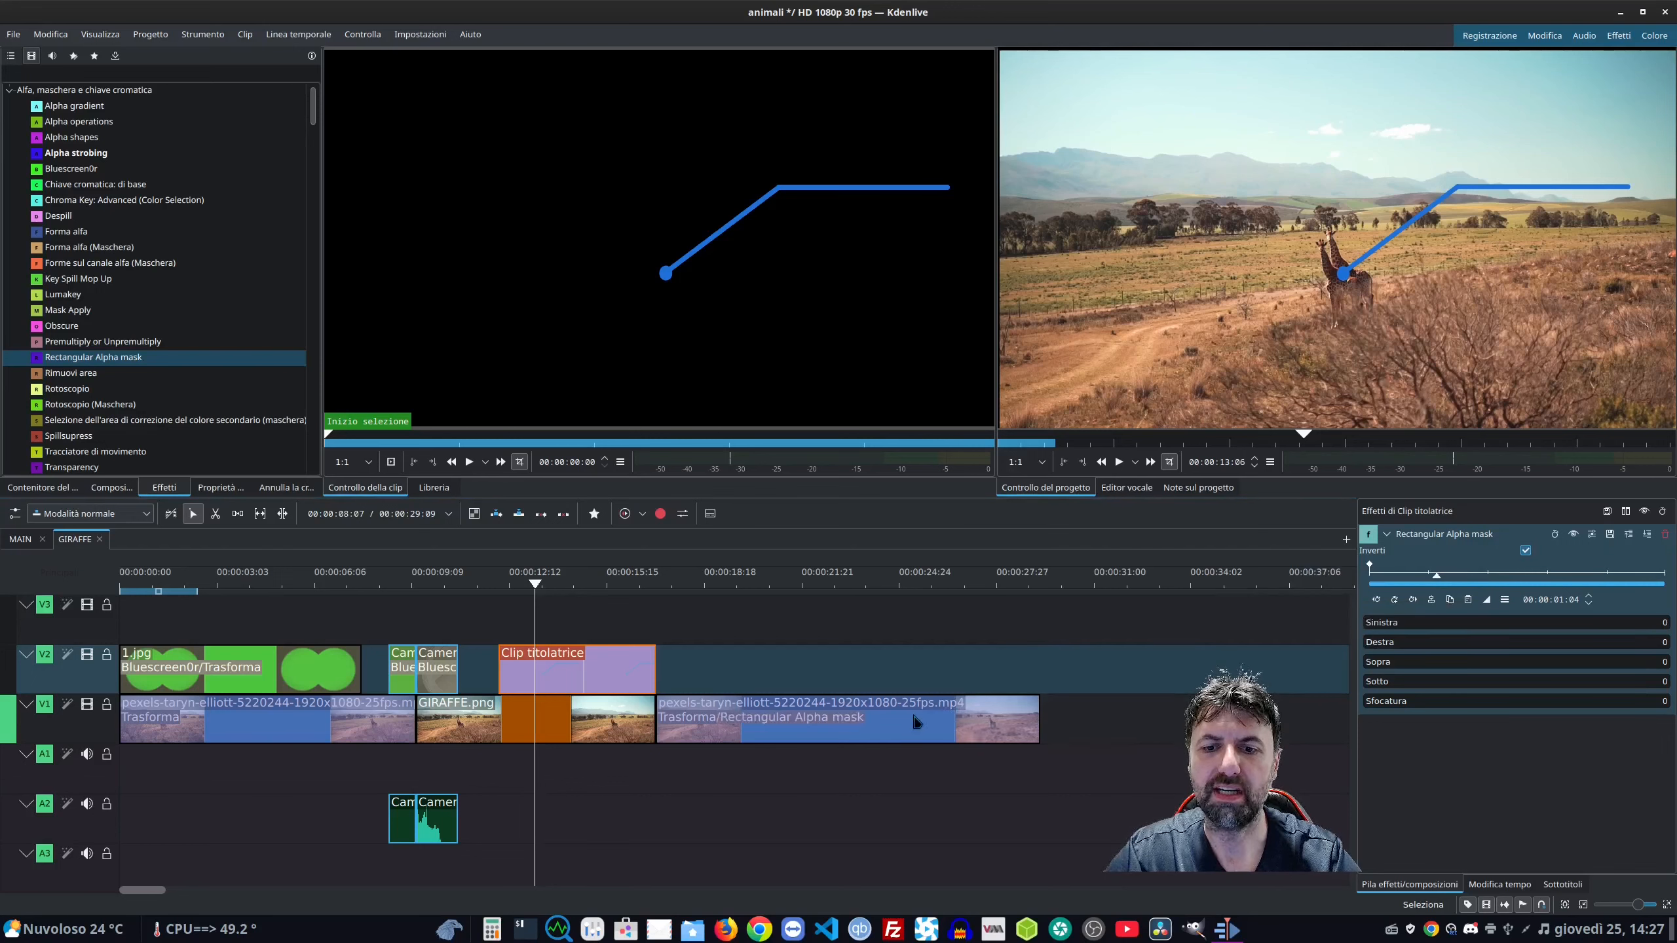
left_click(722, 602)
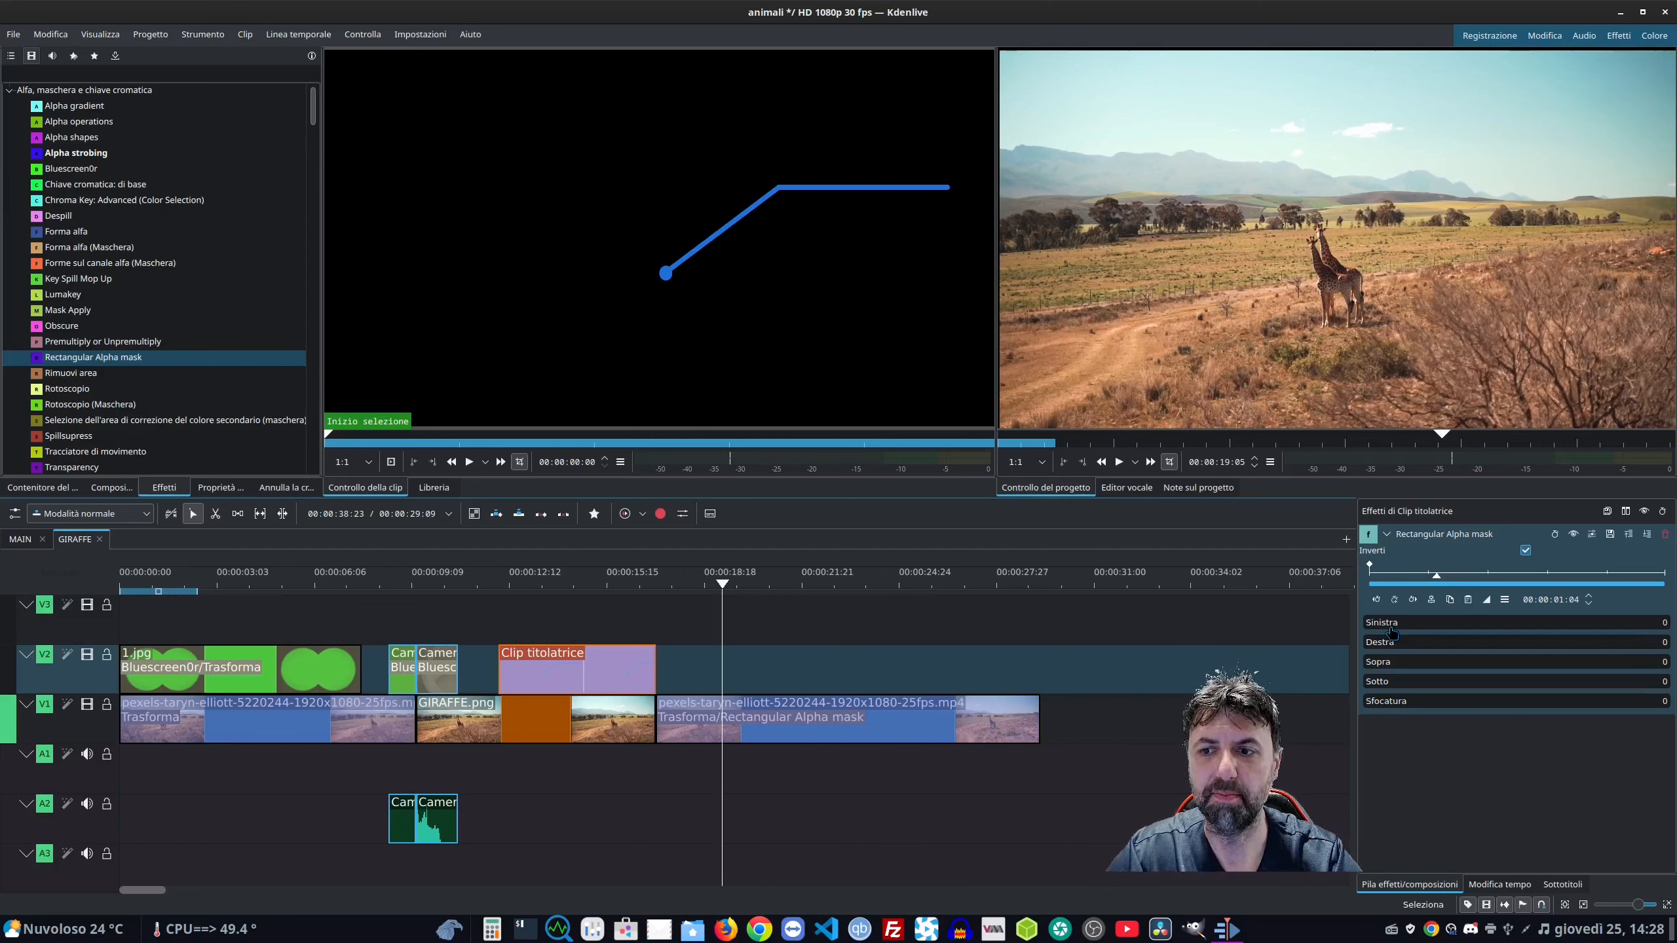
left_click_drag(1385, 624, 1414, 624)
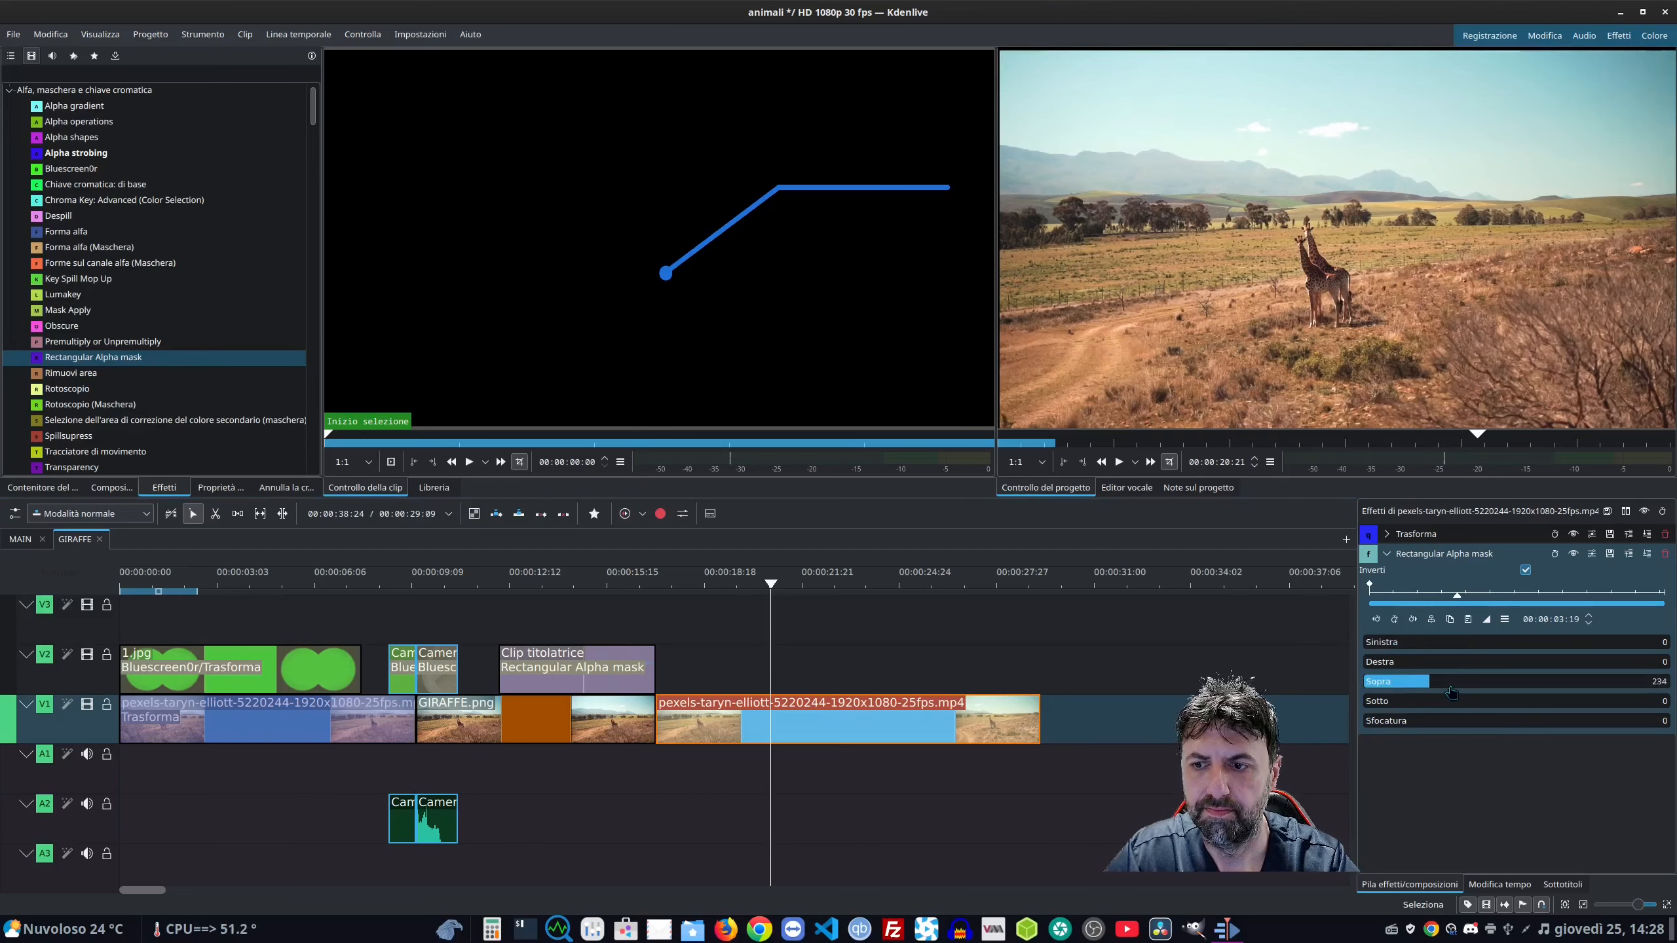
left_click_drag(1434, 685, 1403, 721)
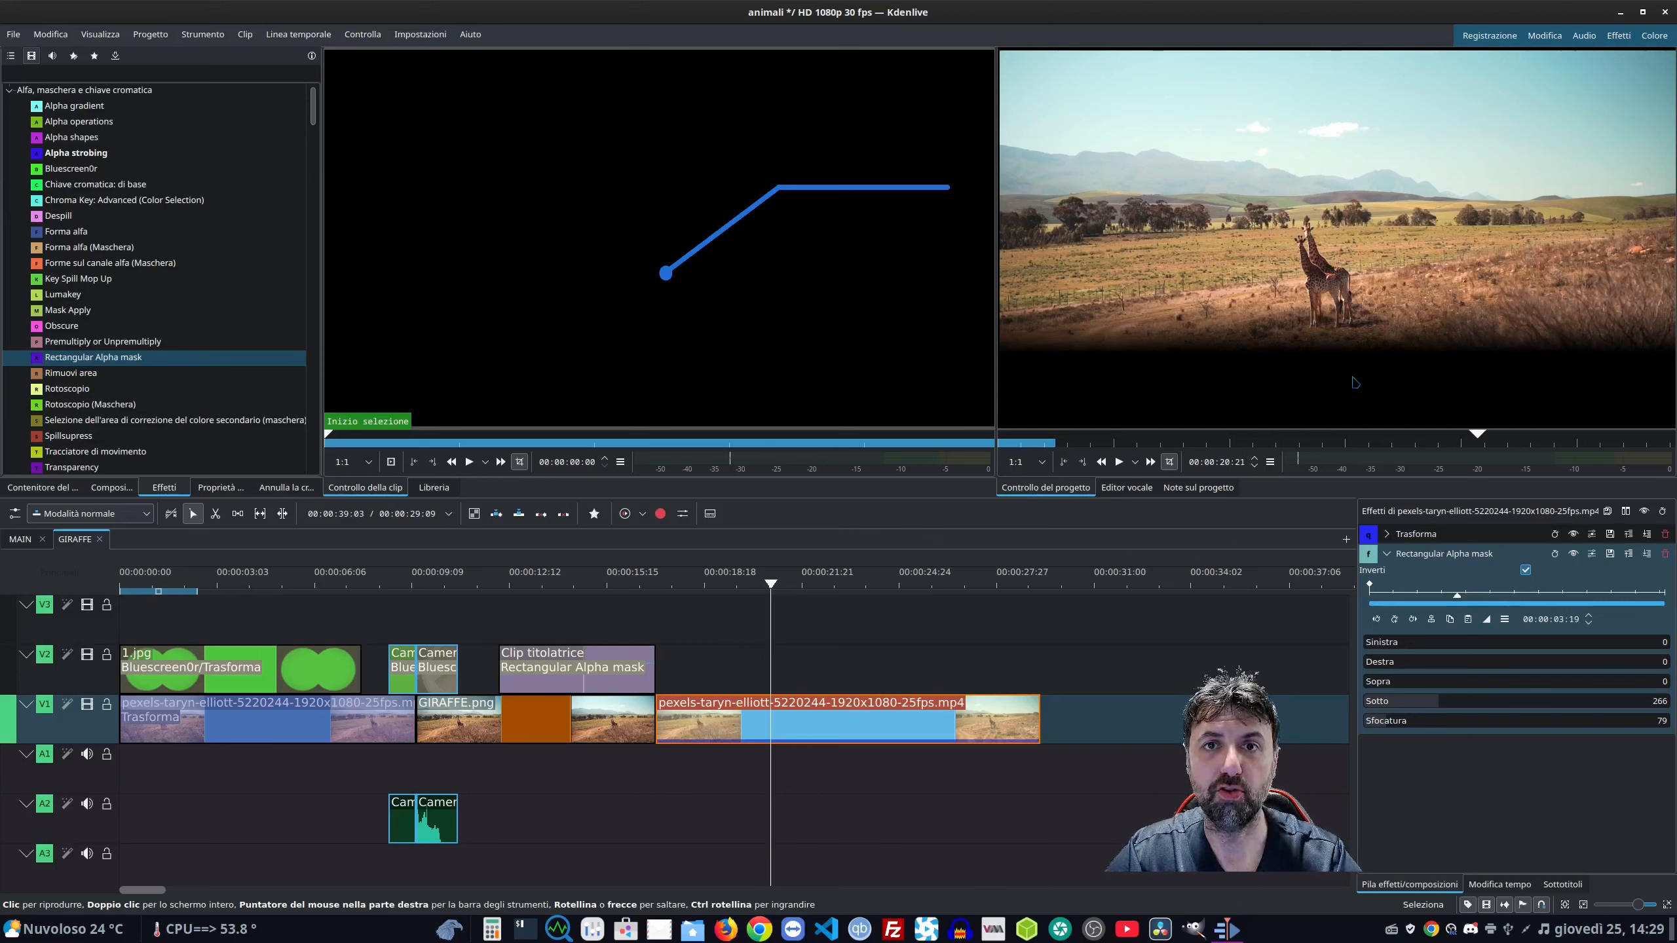
left_click(1663, 557)
Set the line title's mask Sfocatura to 57 and, at the clip's first frame, Destra to 720 to hide the line.
left_click(610, 660)
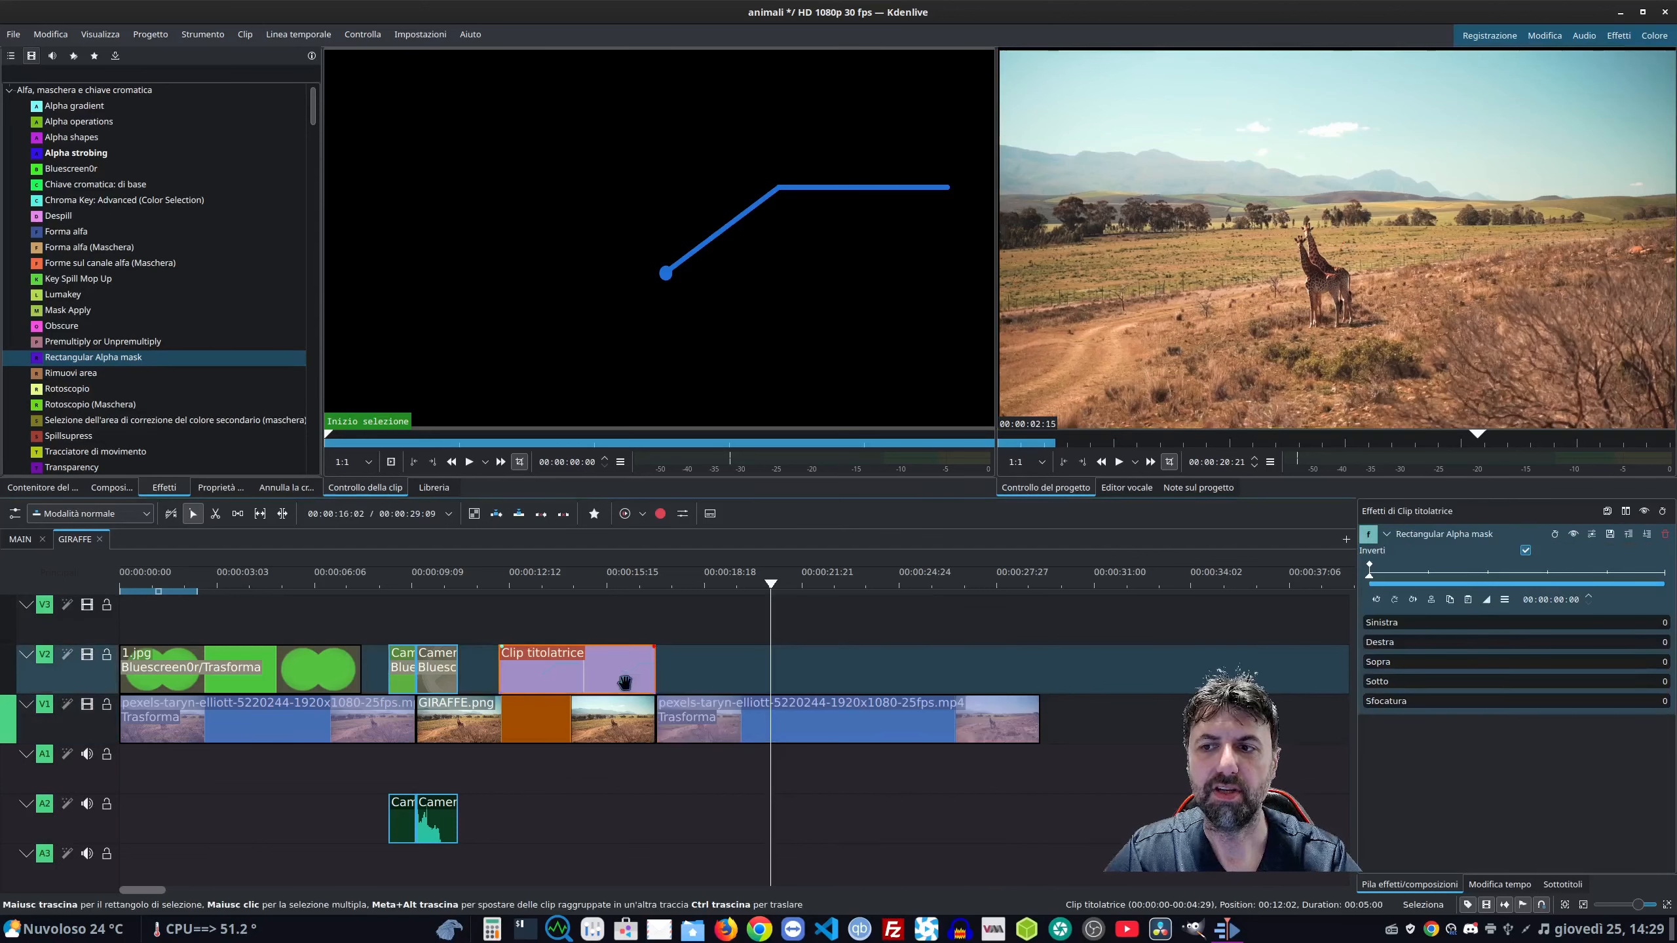
left_click(592, 570)
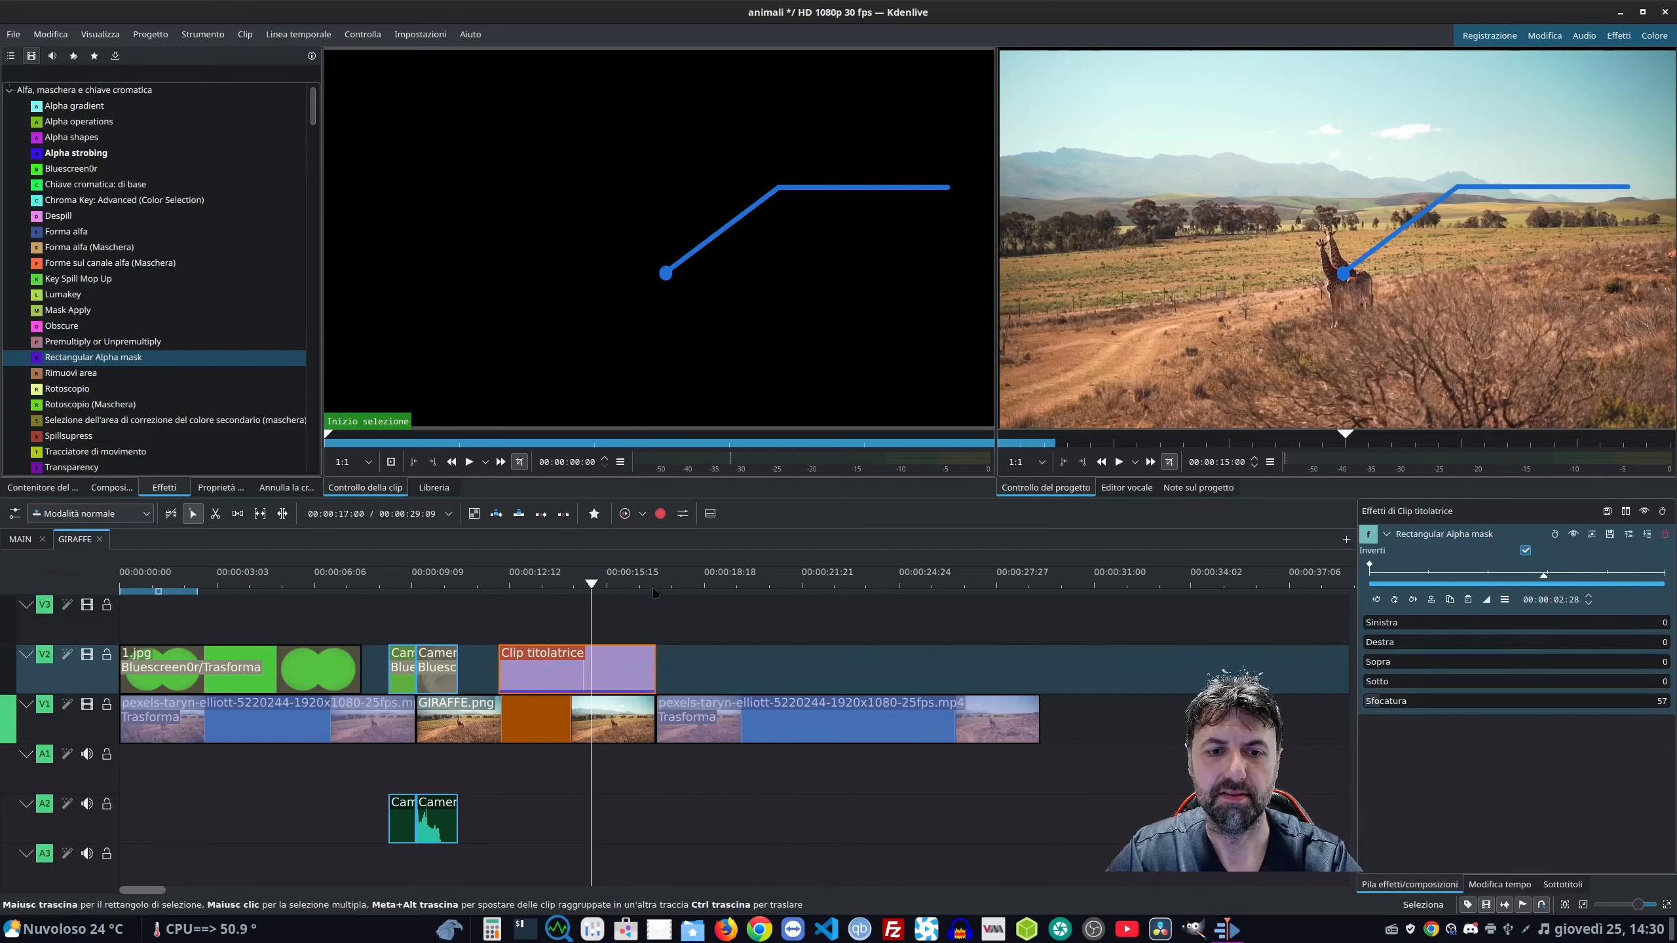
key("Home")
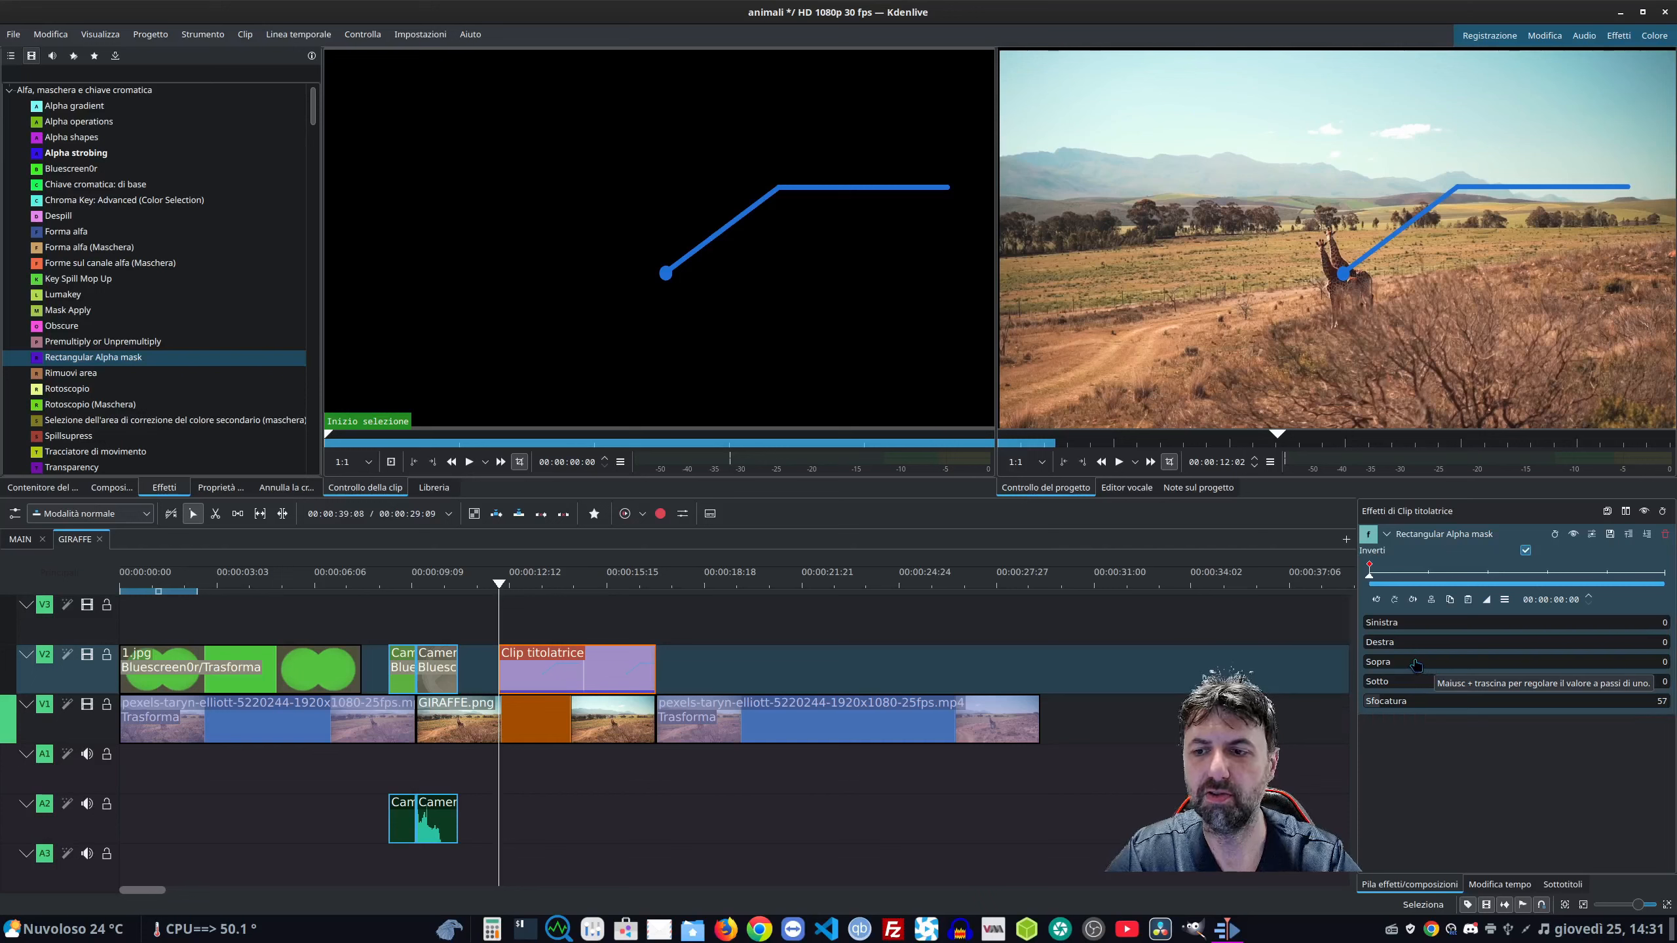
left_click(1439, 644)
left_click_drag(1439, 644, 1566, 644)
Add a mask keyframe at 00:00:00:13 with Destra 0 and play back the line's reveal.
left_click(1395, 573)
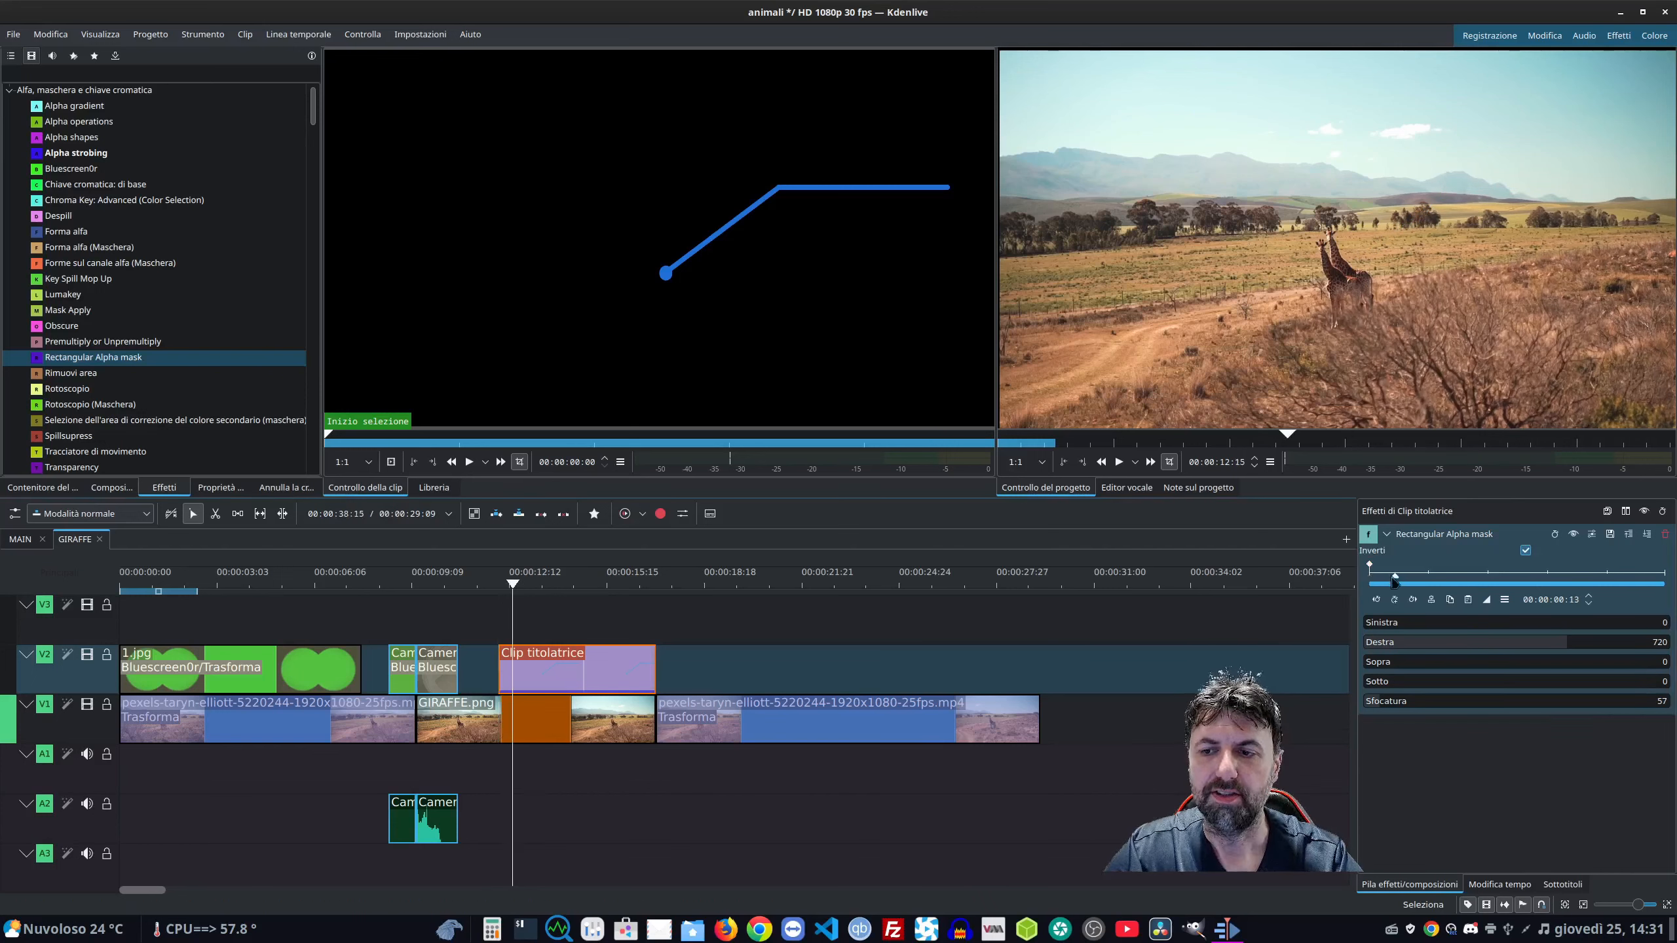
left_click(1395, 600)
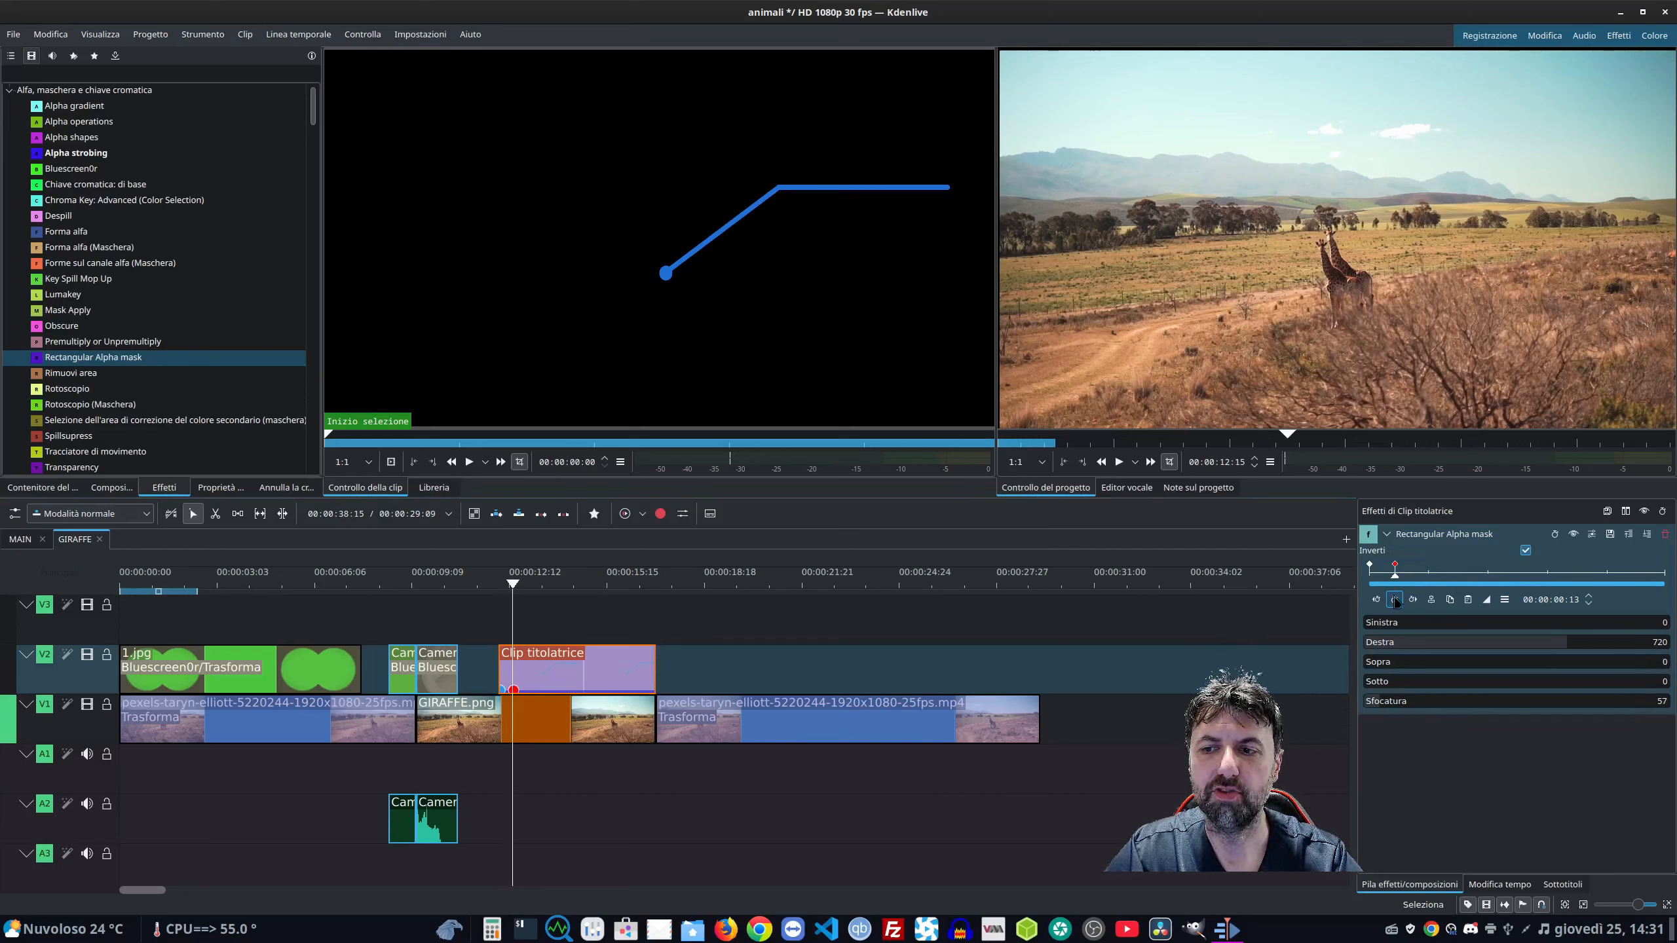
left_click_drag(1556, 646, 1366, 644)
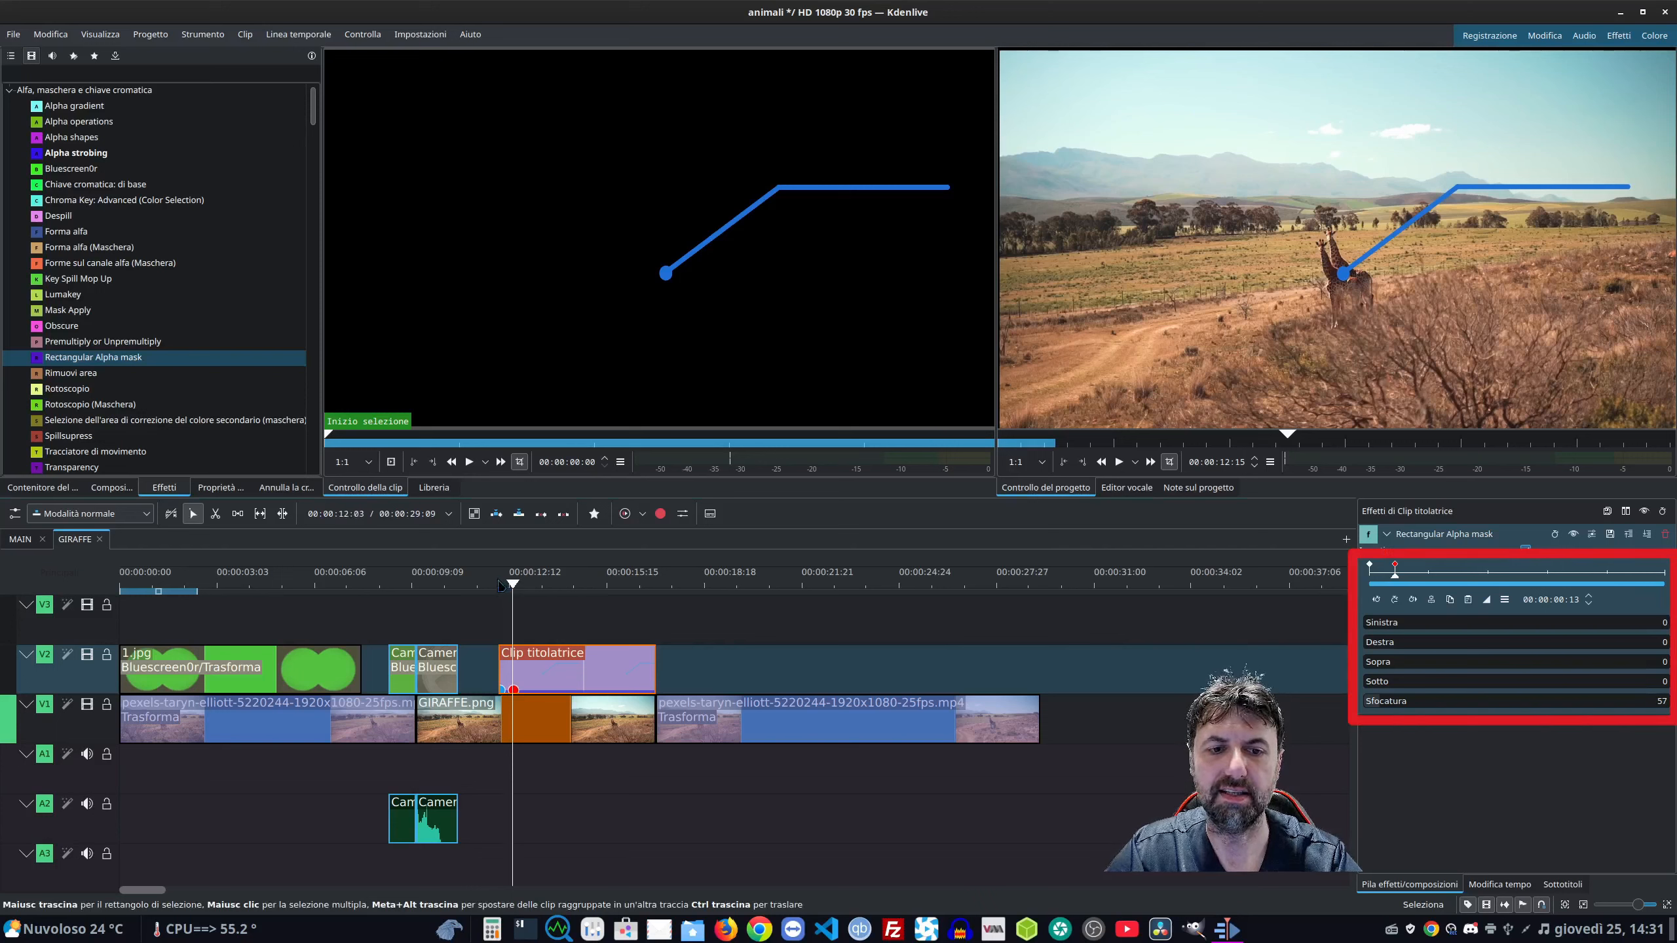
left_click(1119, 462)
left_click(1119, 462)
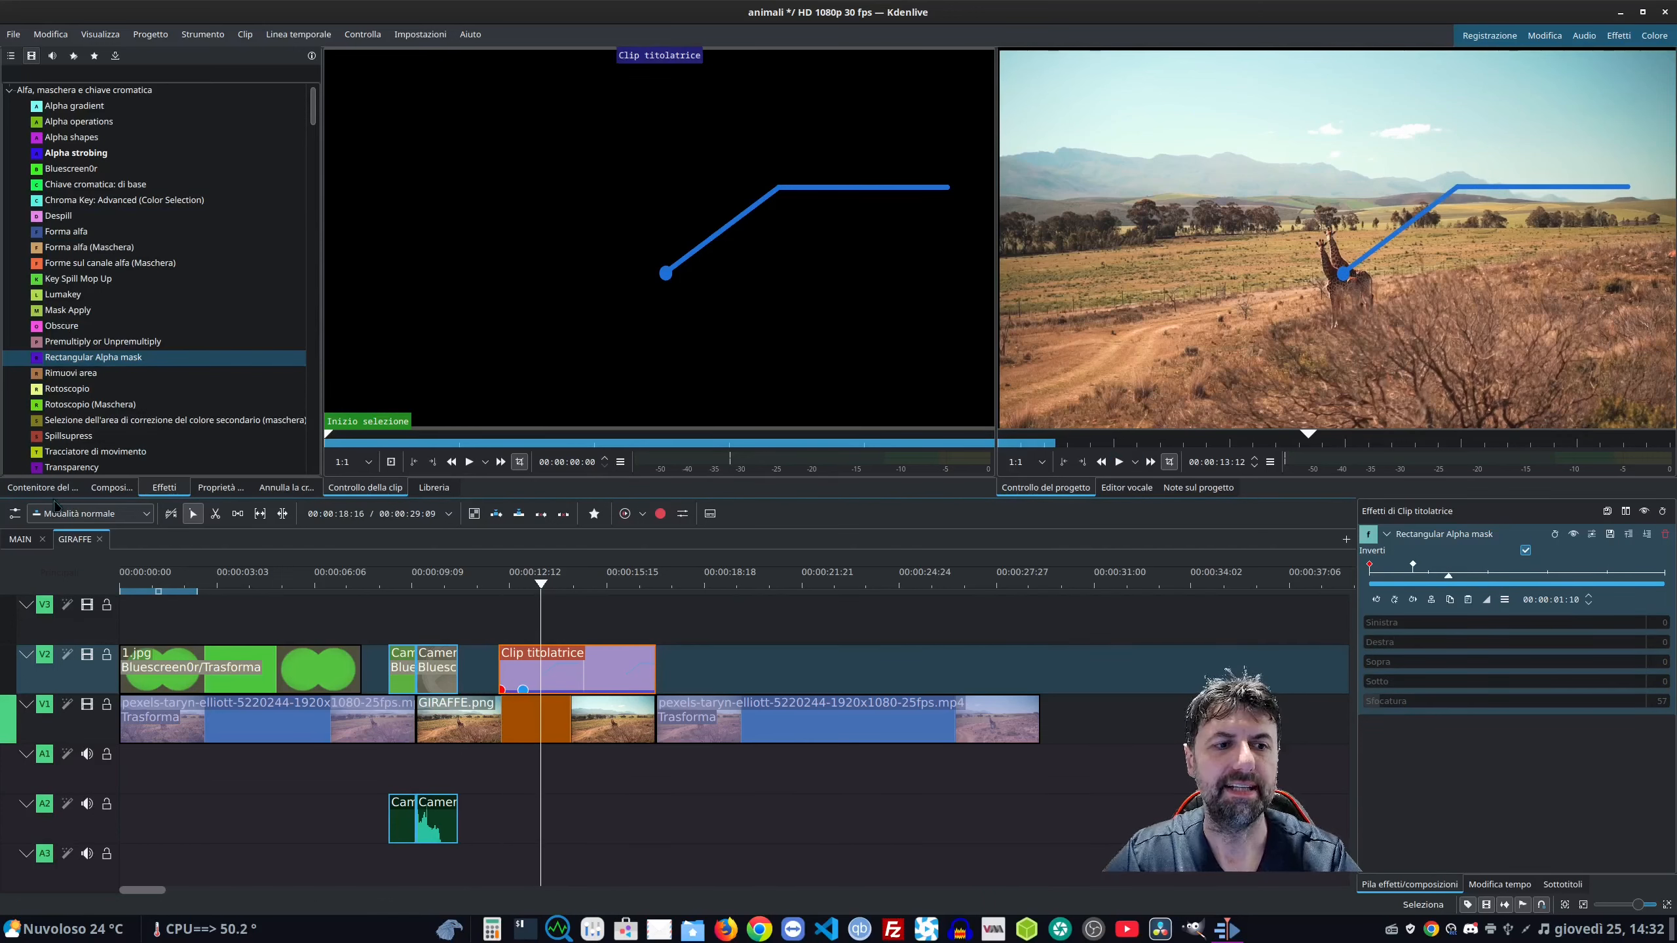
Create a new title clip with the black text Giraffe placed above the horizontal part of the blue line.
left_click(42, 487)
left_click(30, 60)
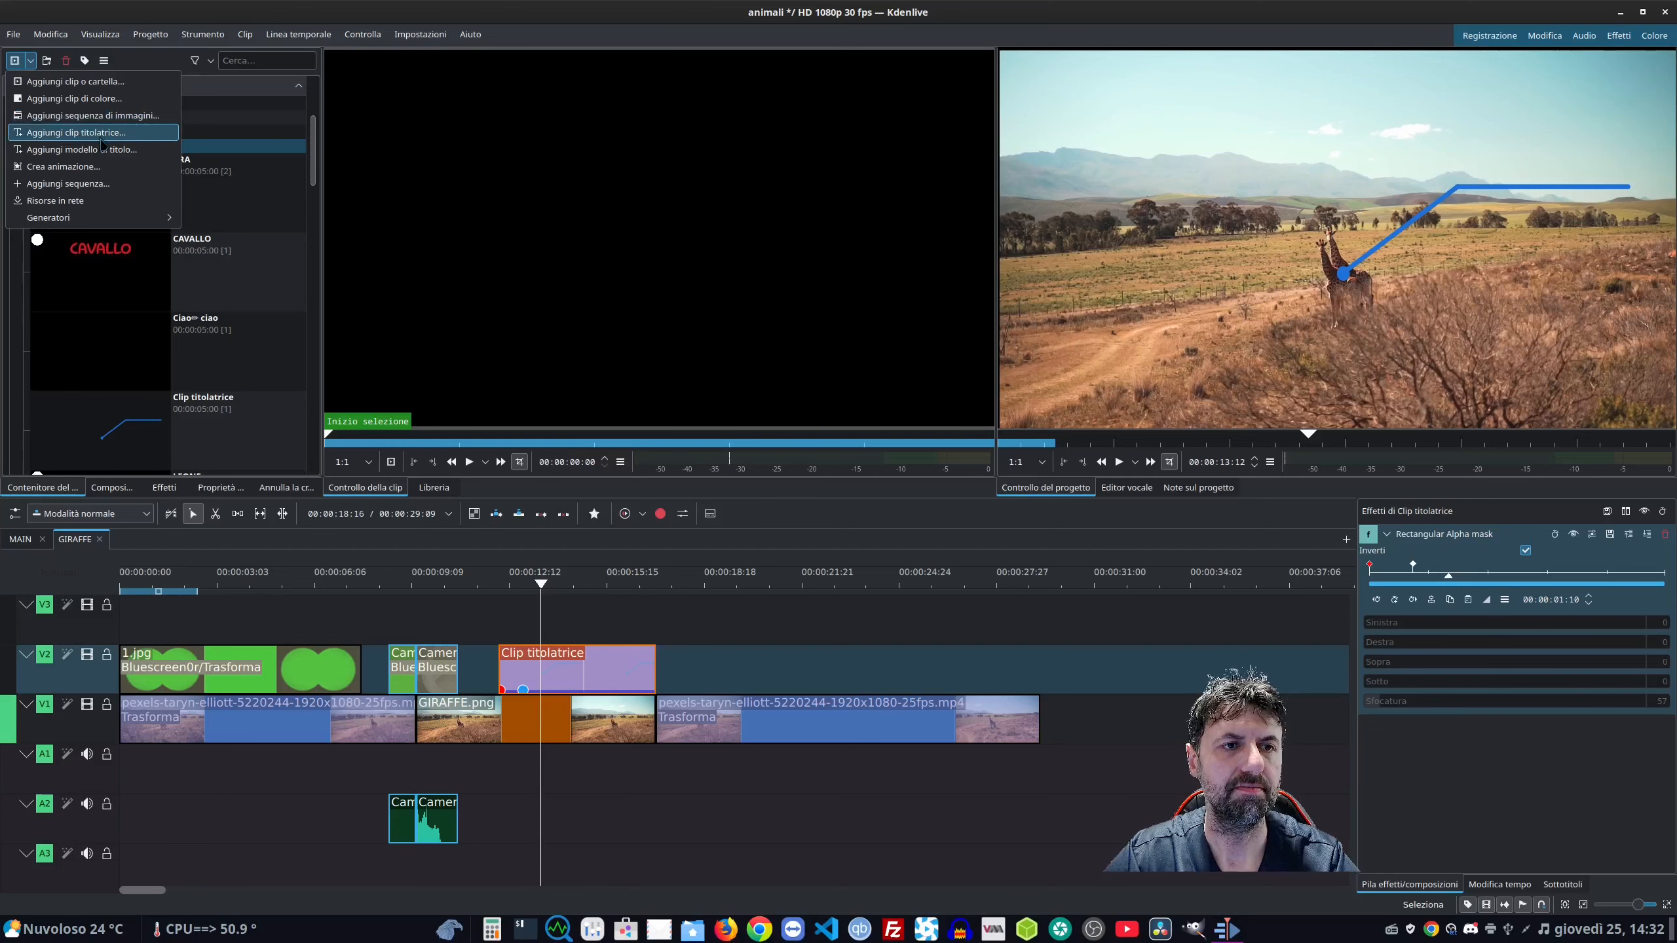
left_click(104, 139)
left_click(675, 330)
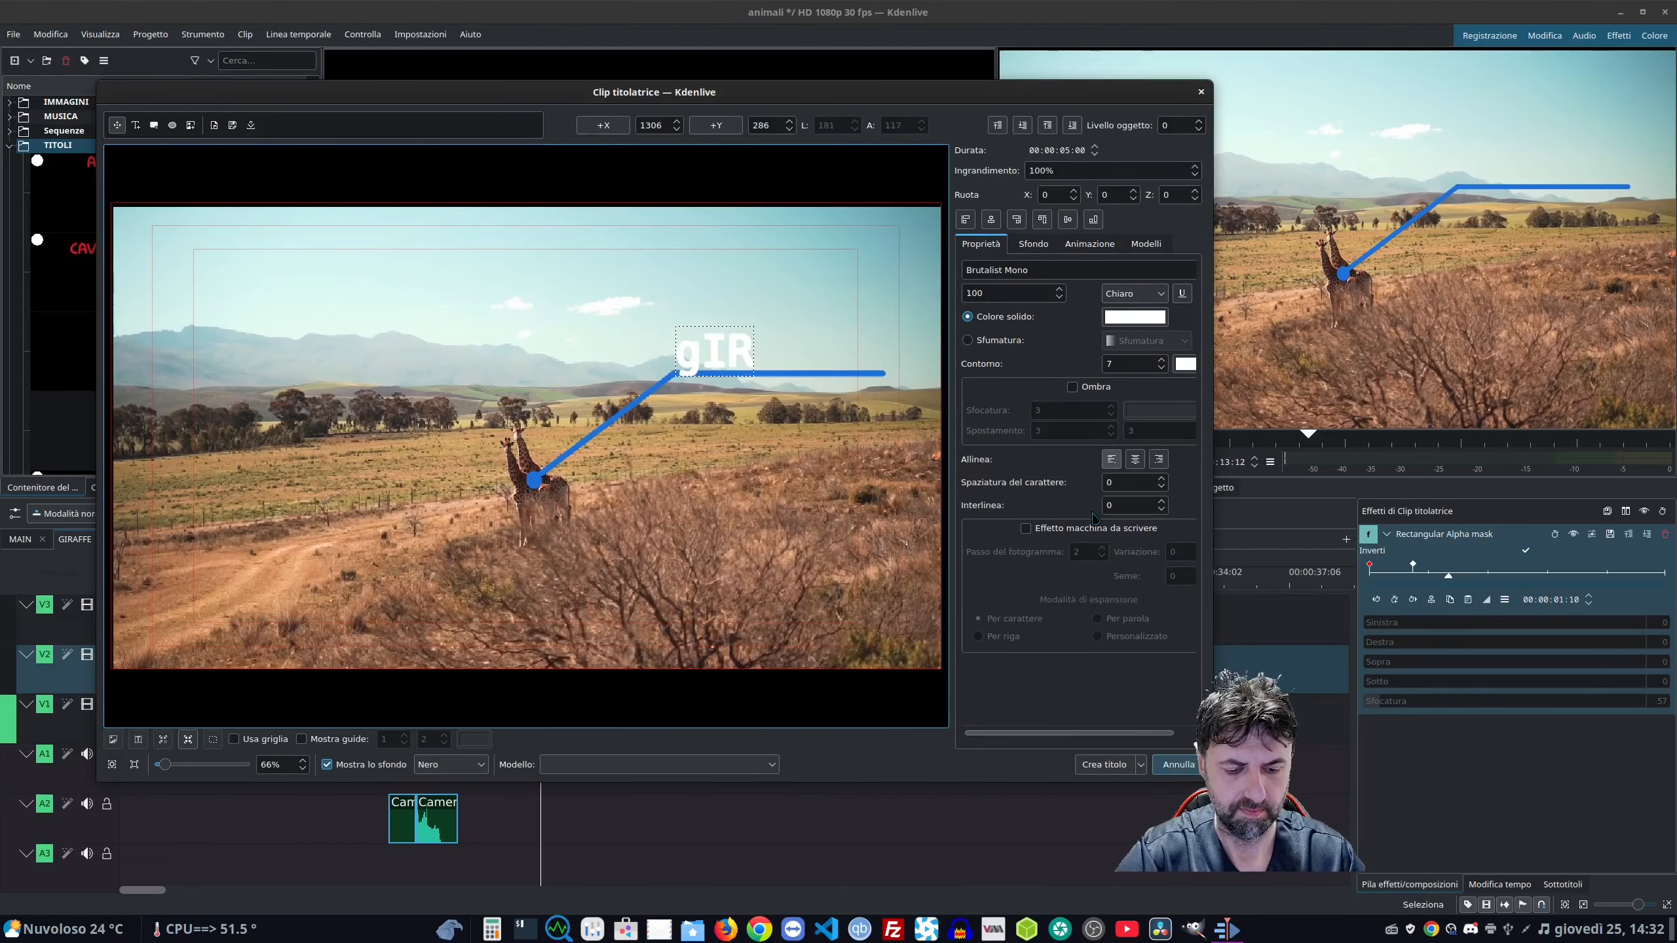
type("Giraffe")
key("ctrl+a")
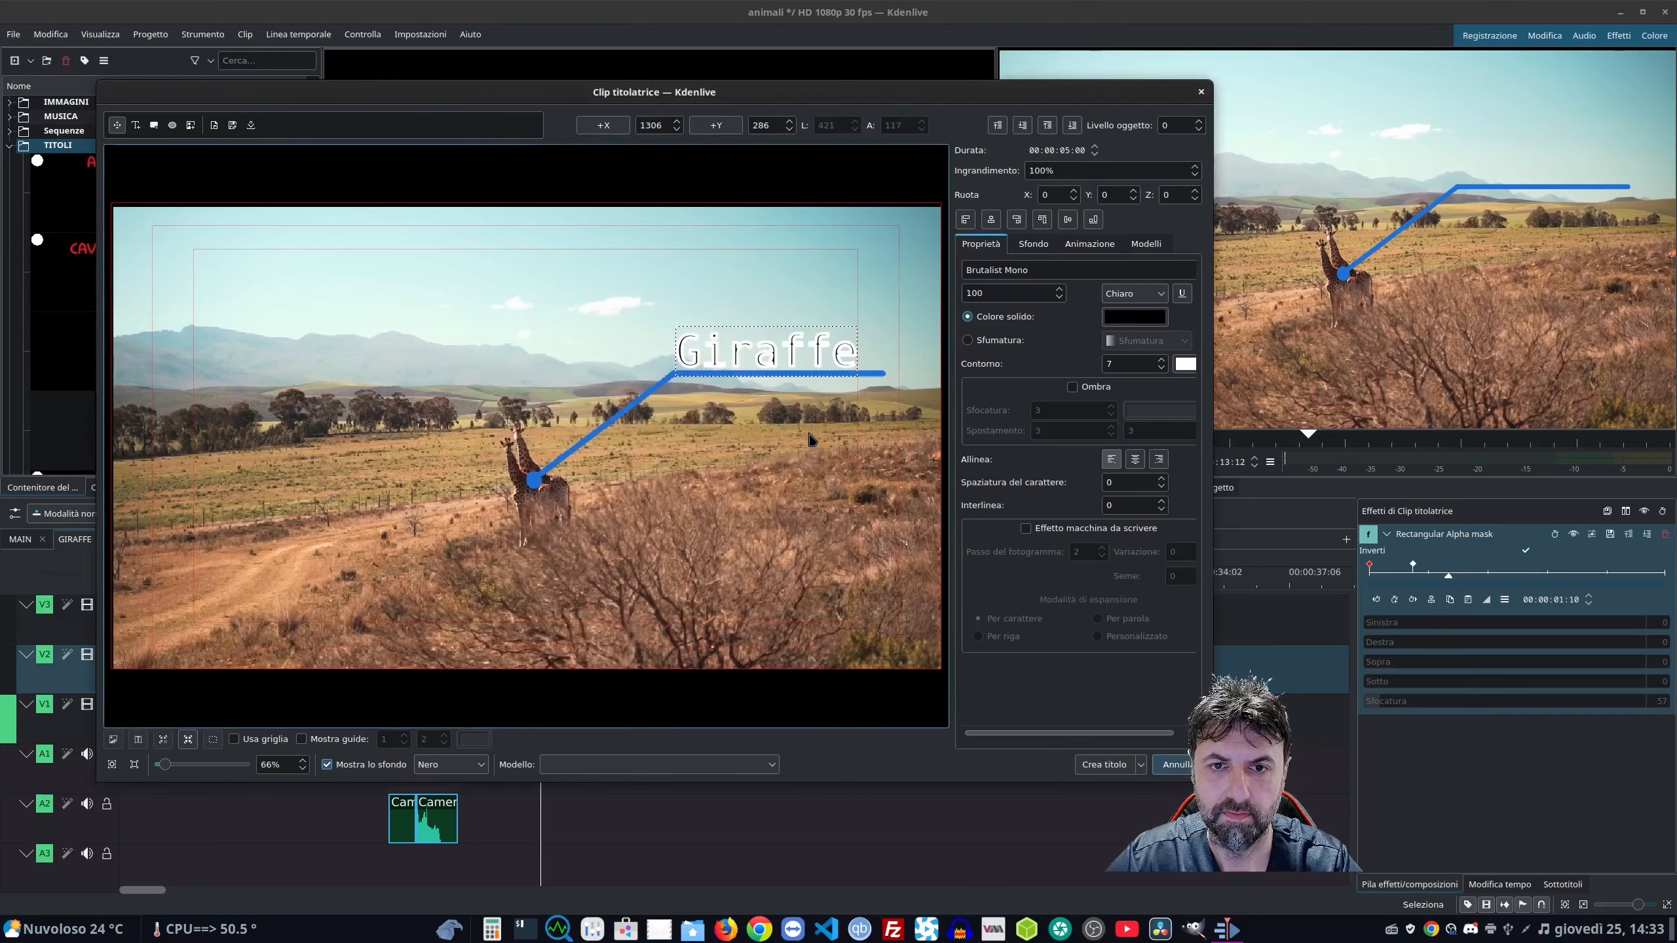
Set the Giraffe text to a bold font style and reduce its outline width.
left_click(1162, 370)
left_click(1133, 293)
left_click(1116, 372)
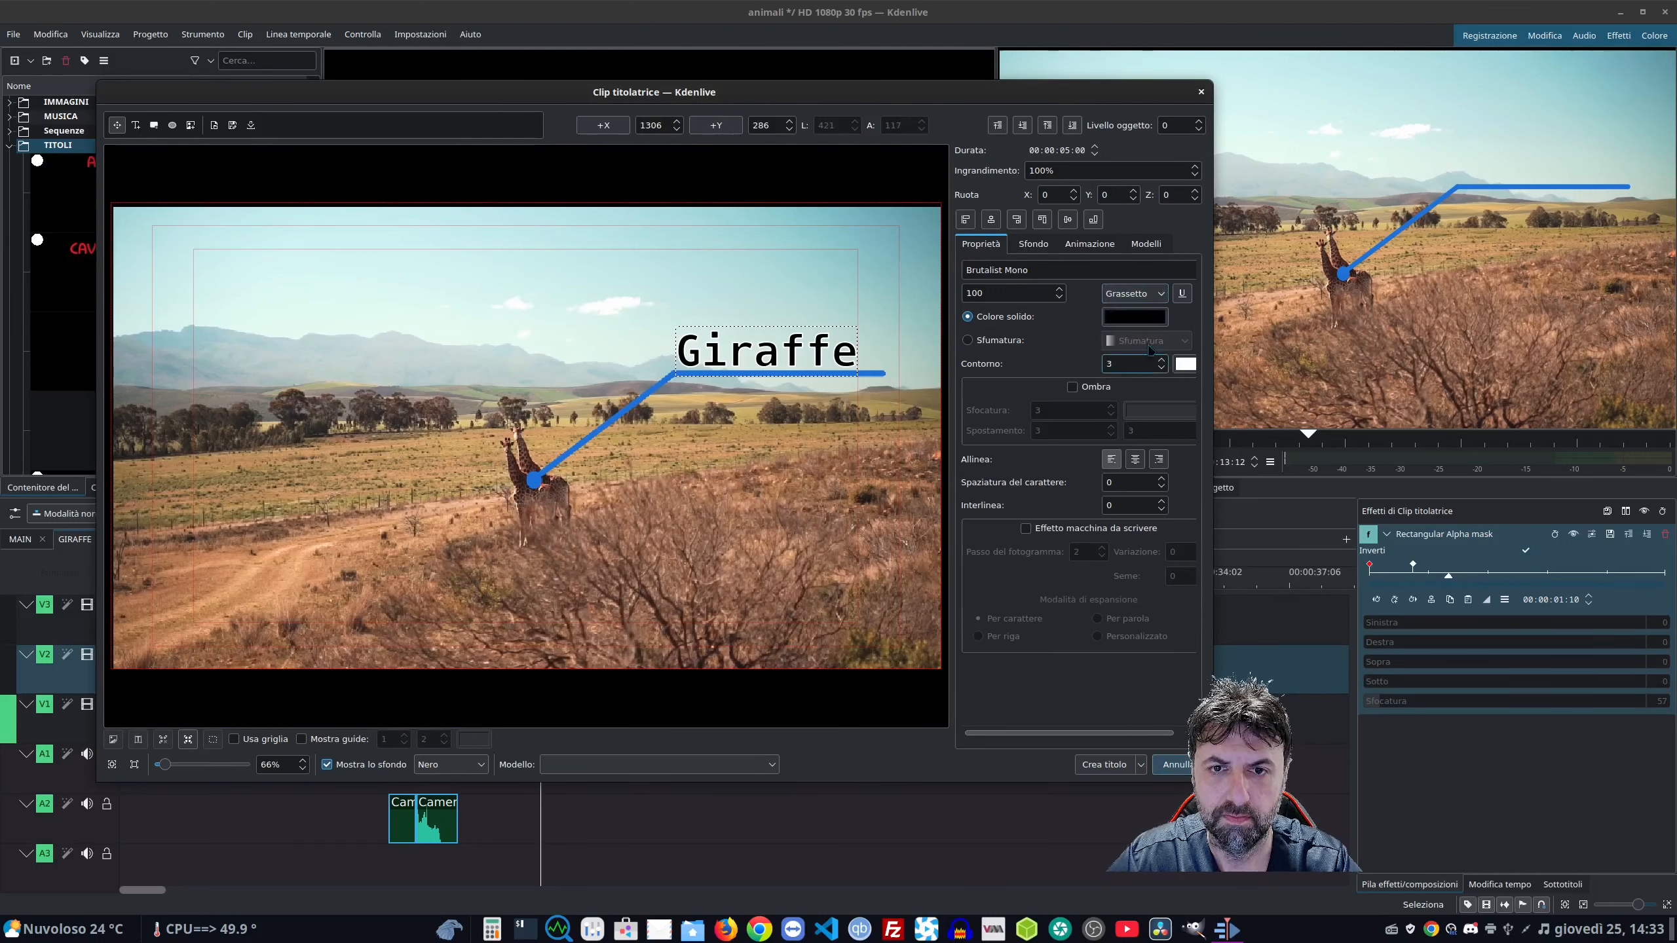
left_click(1133, 293)
left_click(1130, 342)
scroll(1160, 362, "up", 3)
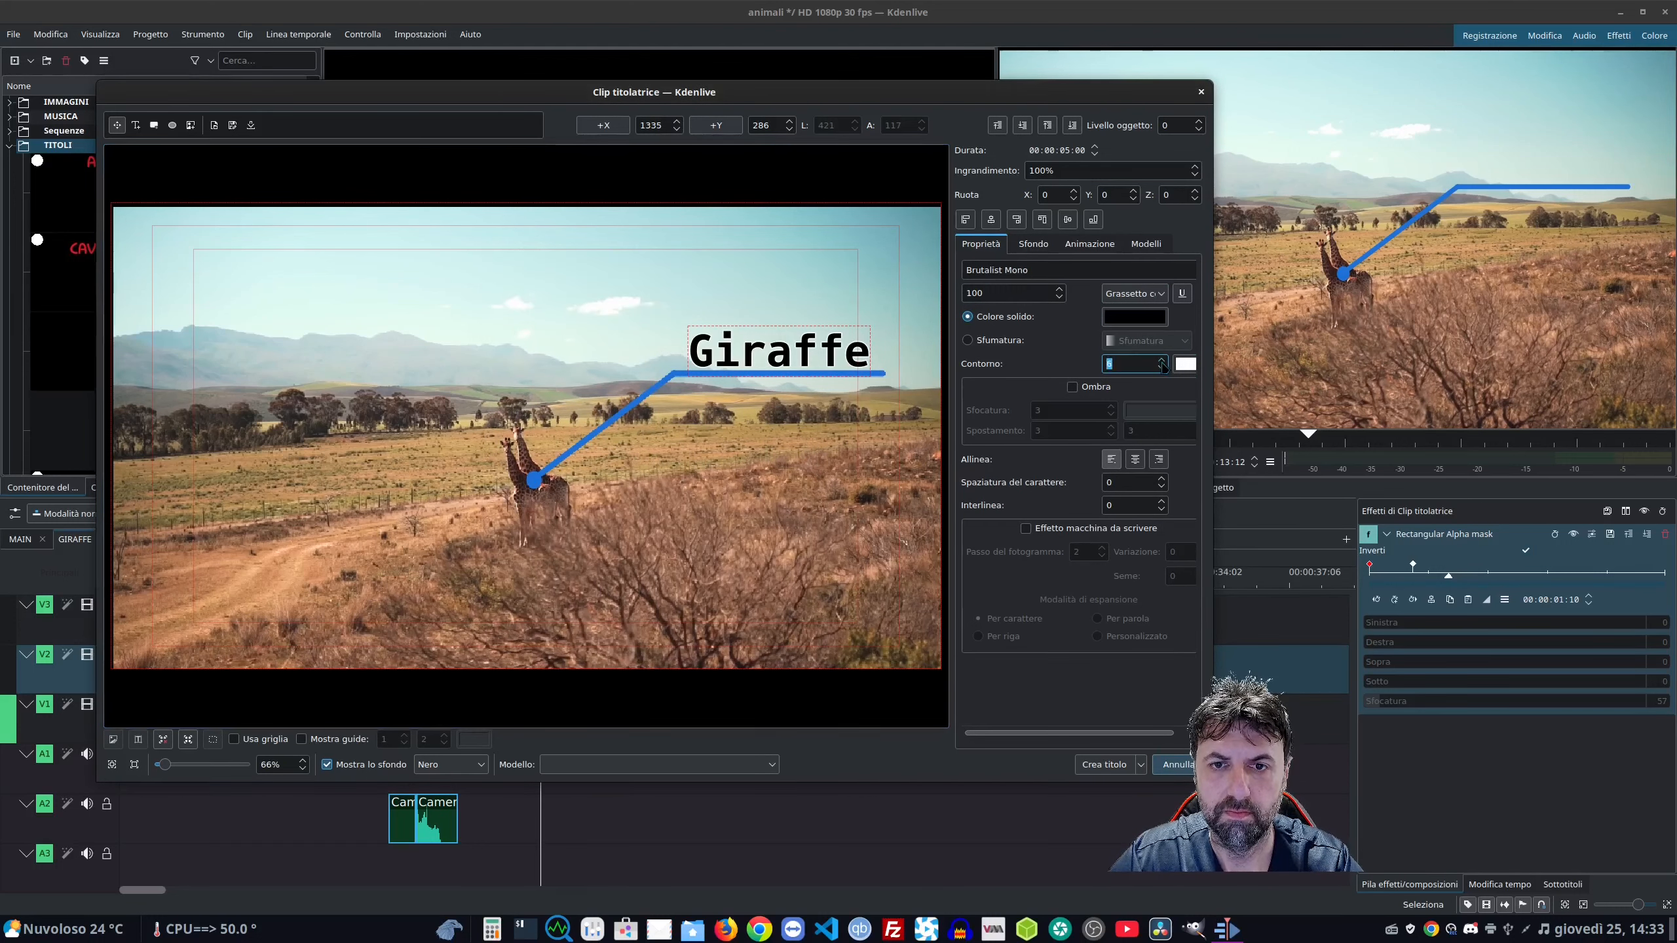
Change the Giraffe text's outline colour to blue, adjust the outline width and create the title clip.
left_click(1185, 363)
left_click(584, 292)
scroll(1133, 363, "down", 5)
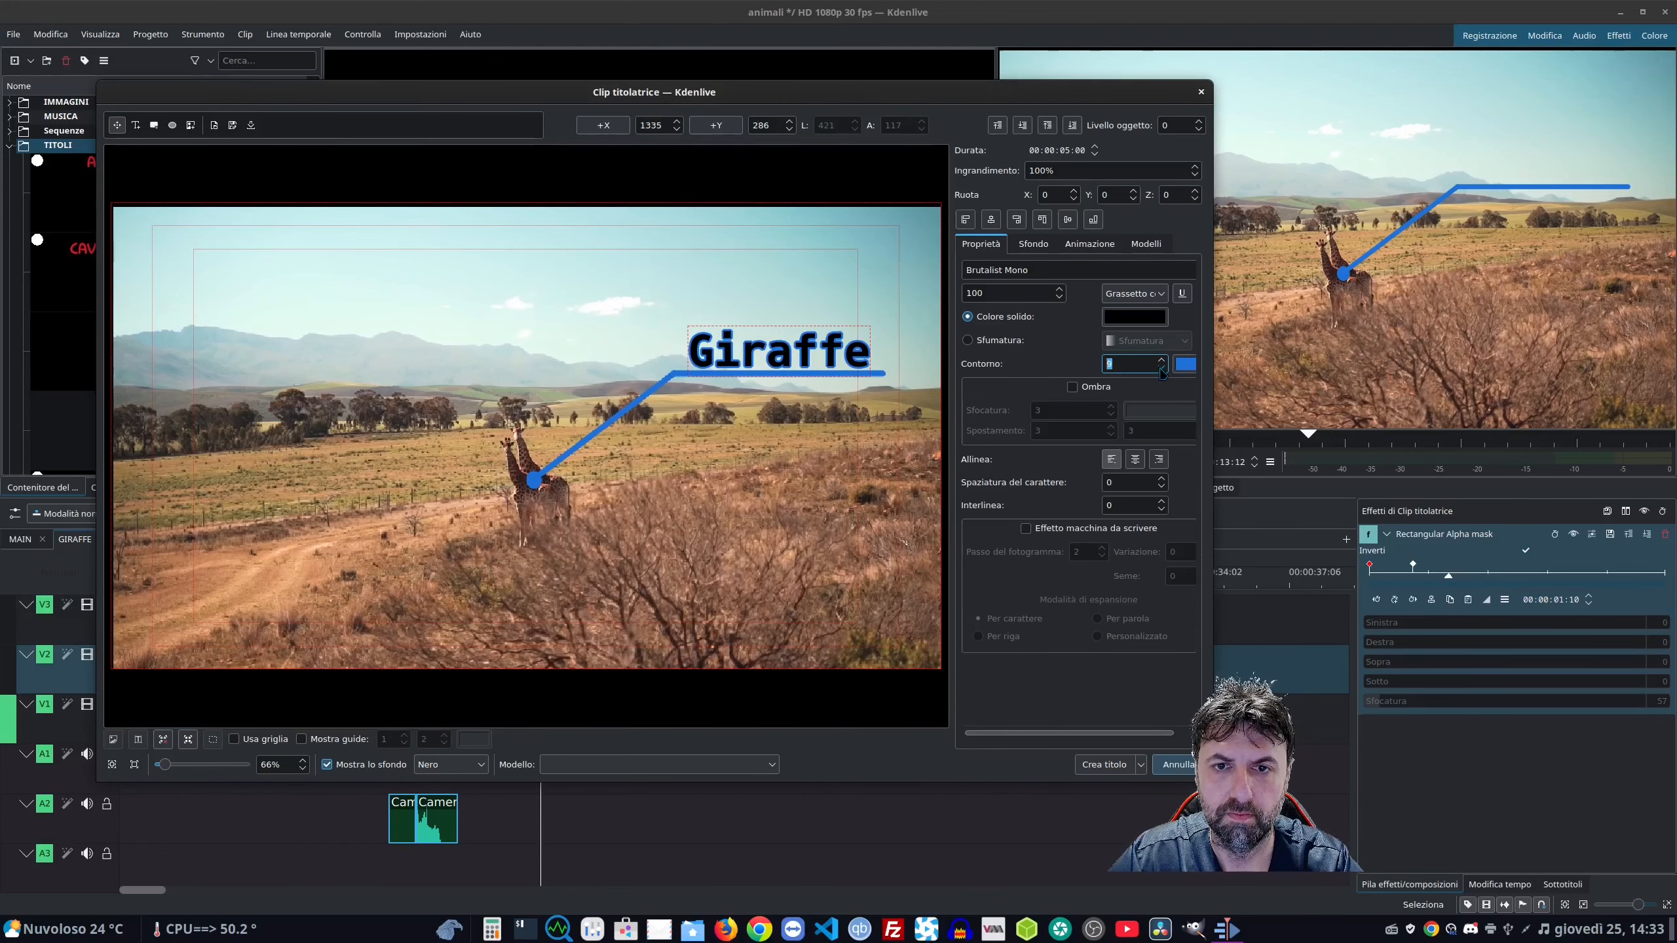
left_click(1105, 765)
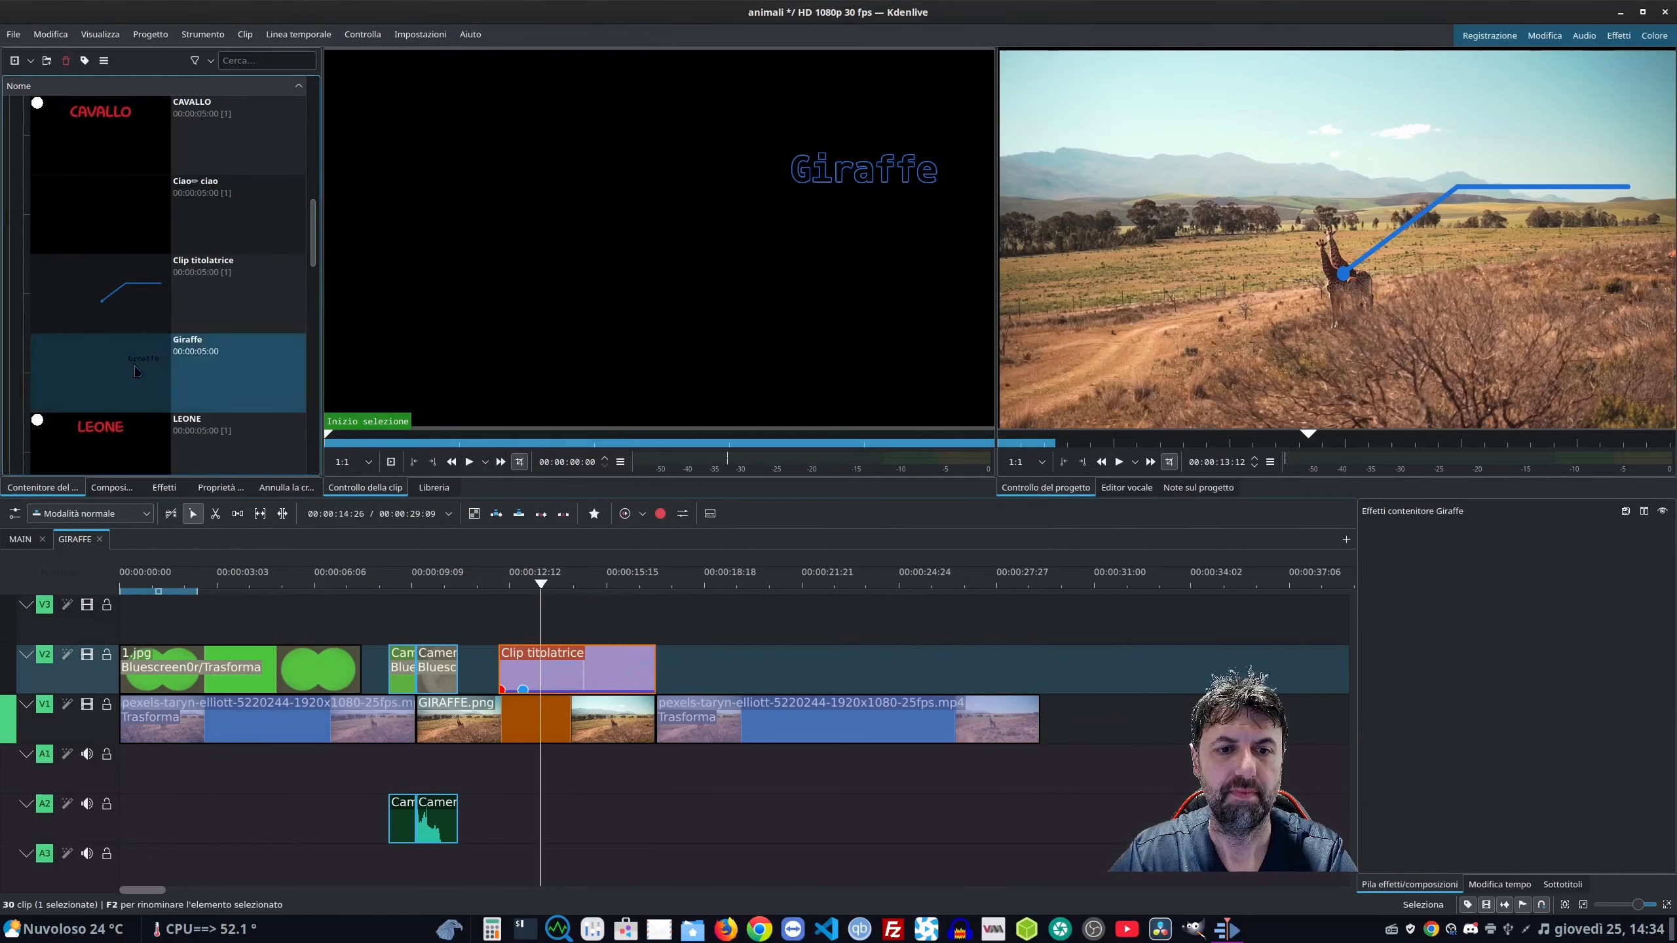
Place the Giraffe title on V3 starting at 00:00:13:06 and trim it to 00:00:03:26, ending with the line clip.
left_click_drag(99, 370, 488, 627)
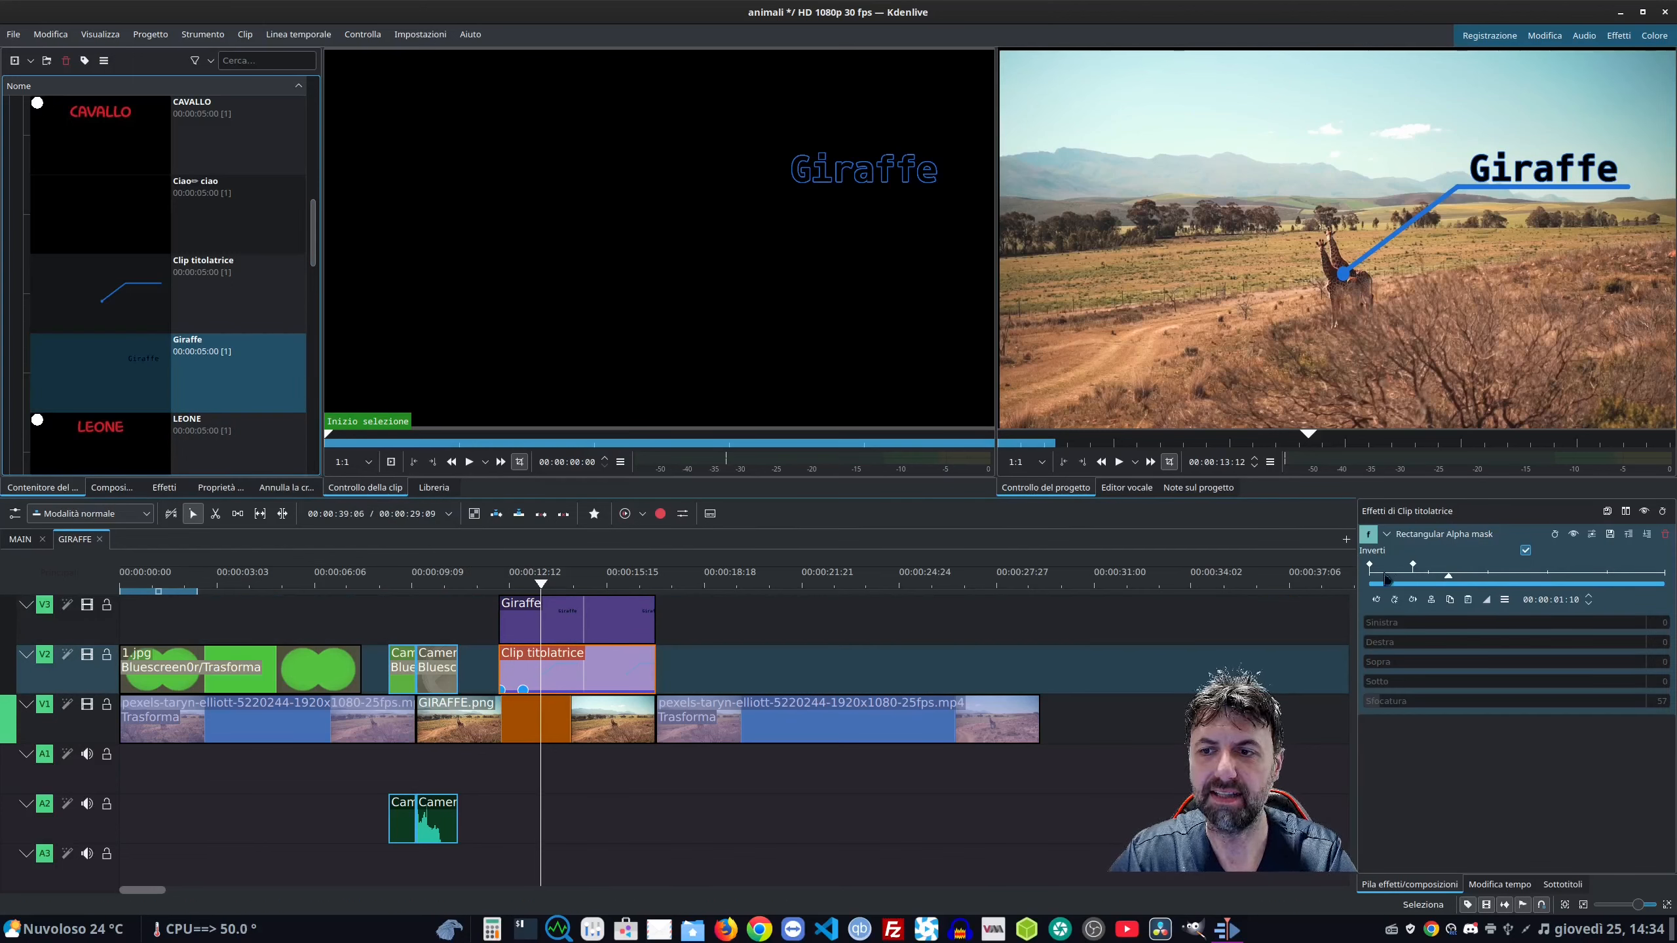
left_click(1413, 565)
left_click_drag(563, 619, 604, 626)
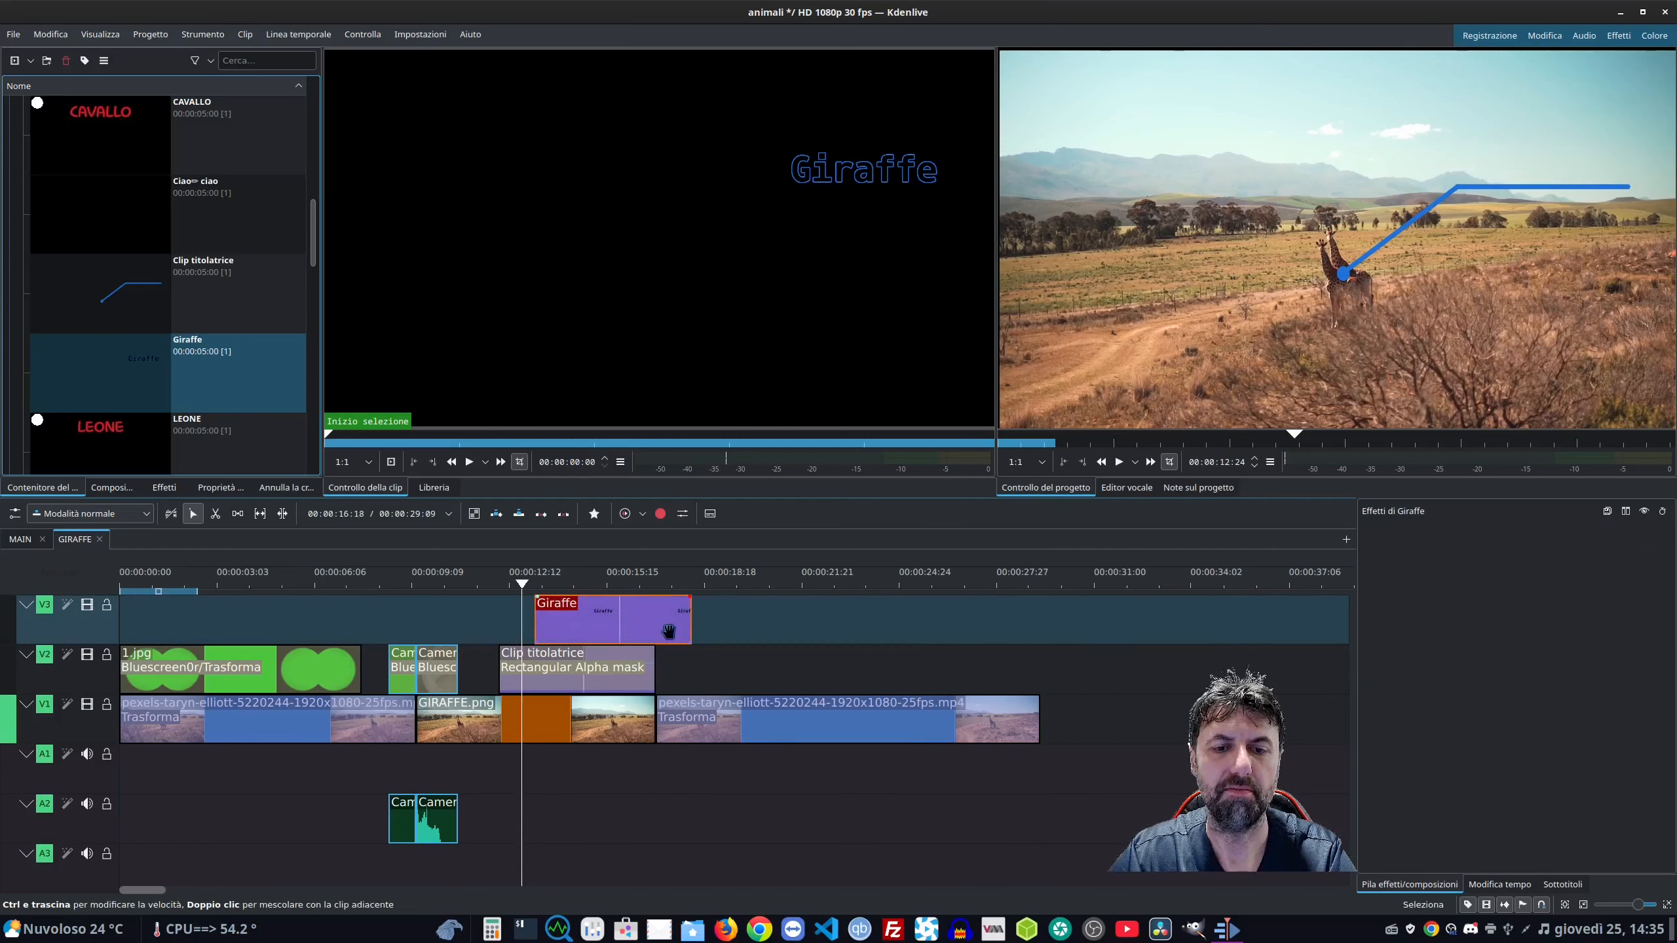
left_click_drag(691, 622, 661, 622)
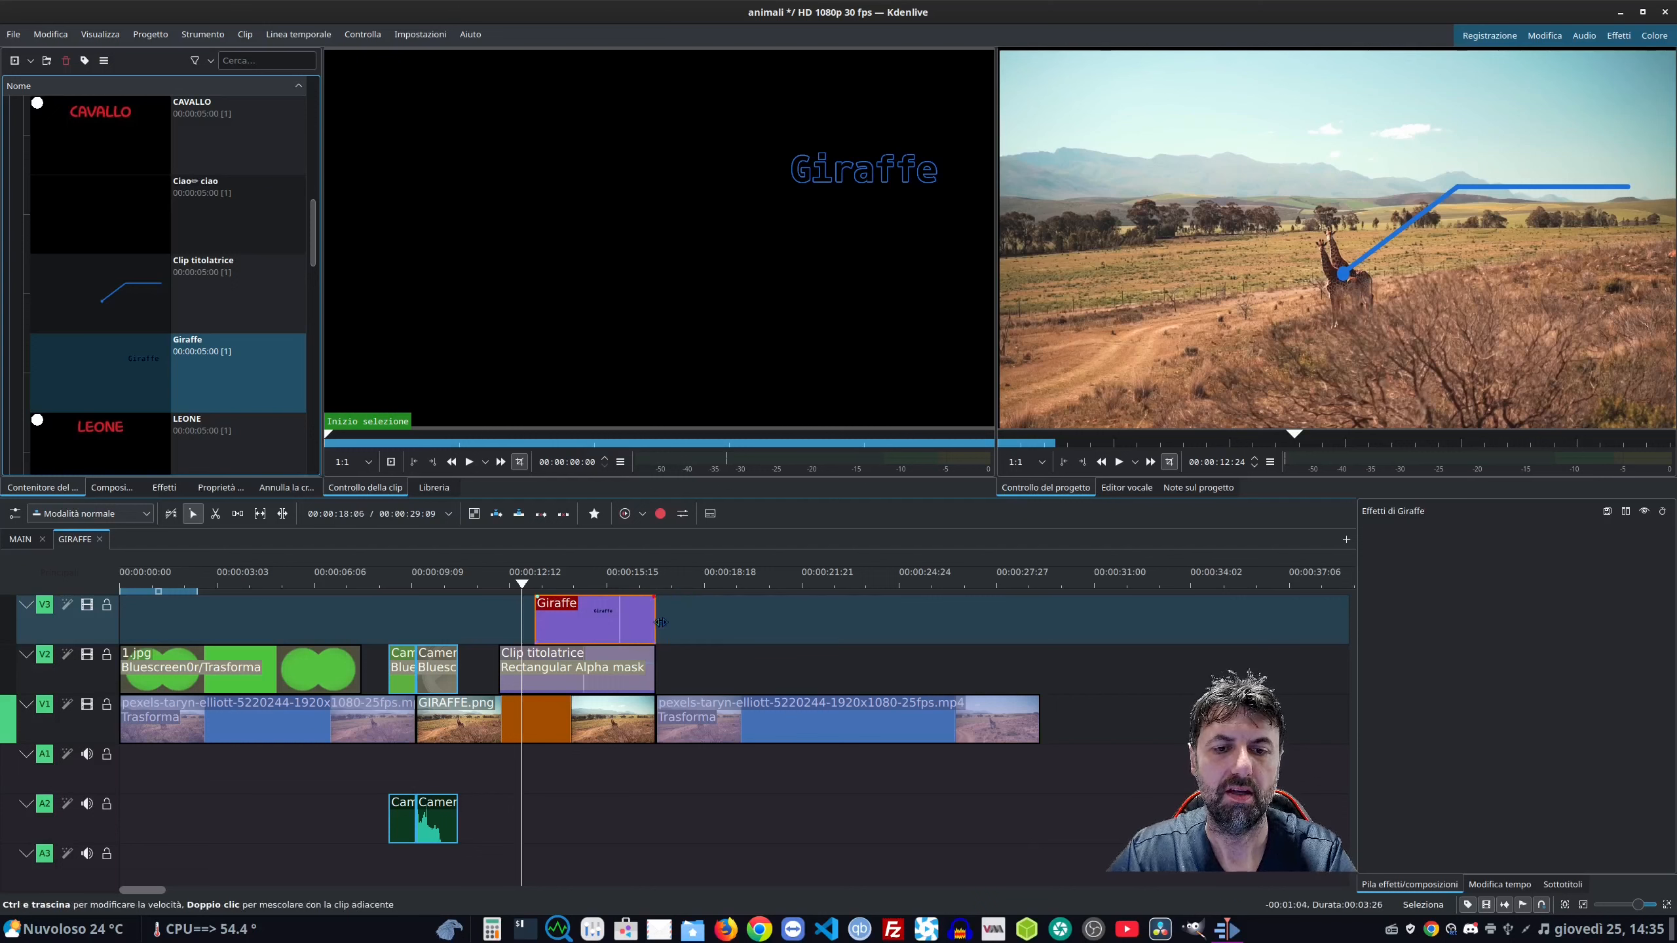
Apply the Trasforma effect to the Giraffe title on V3 and set its starting Y to 118.
left_click(577, 584)
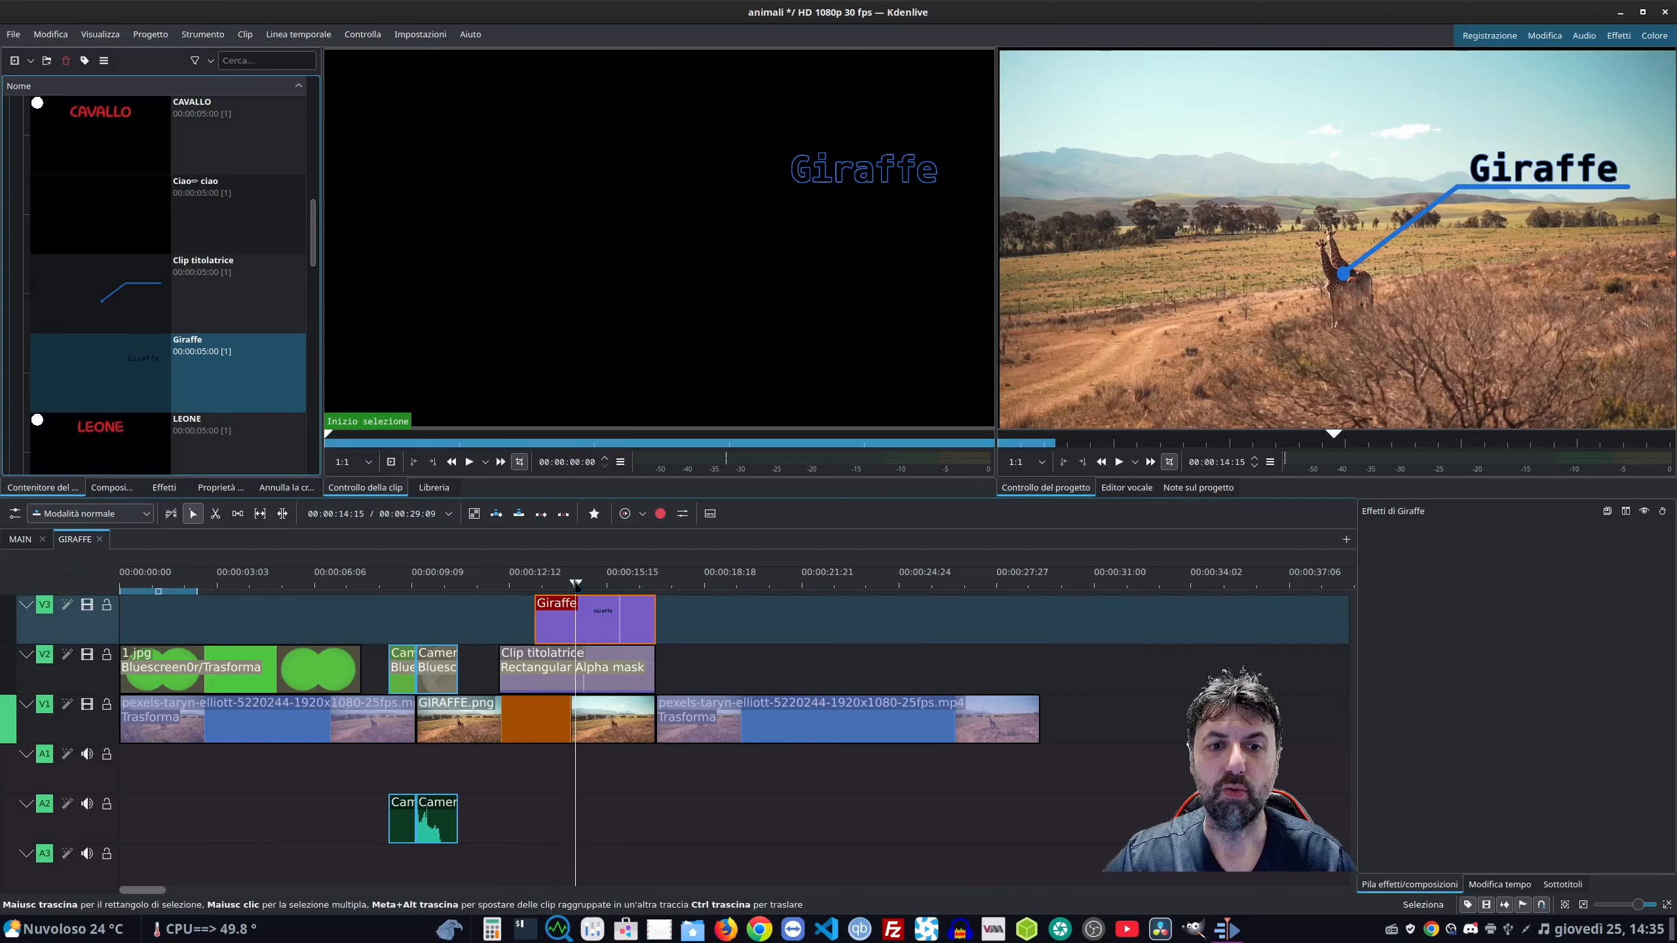
right_click(630, 619)
mouse_move(726, 593)
left_click(924, 627)
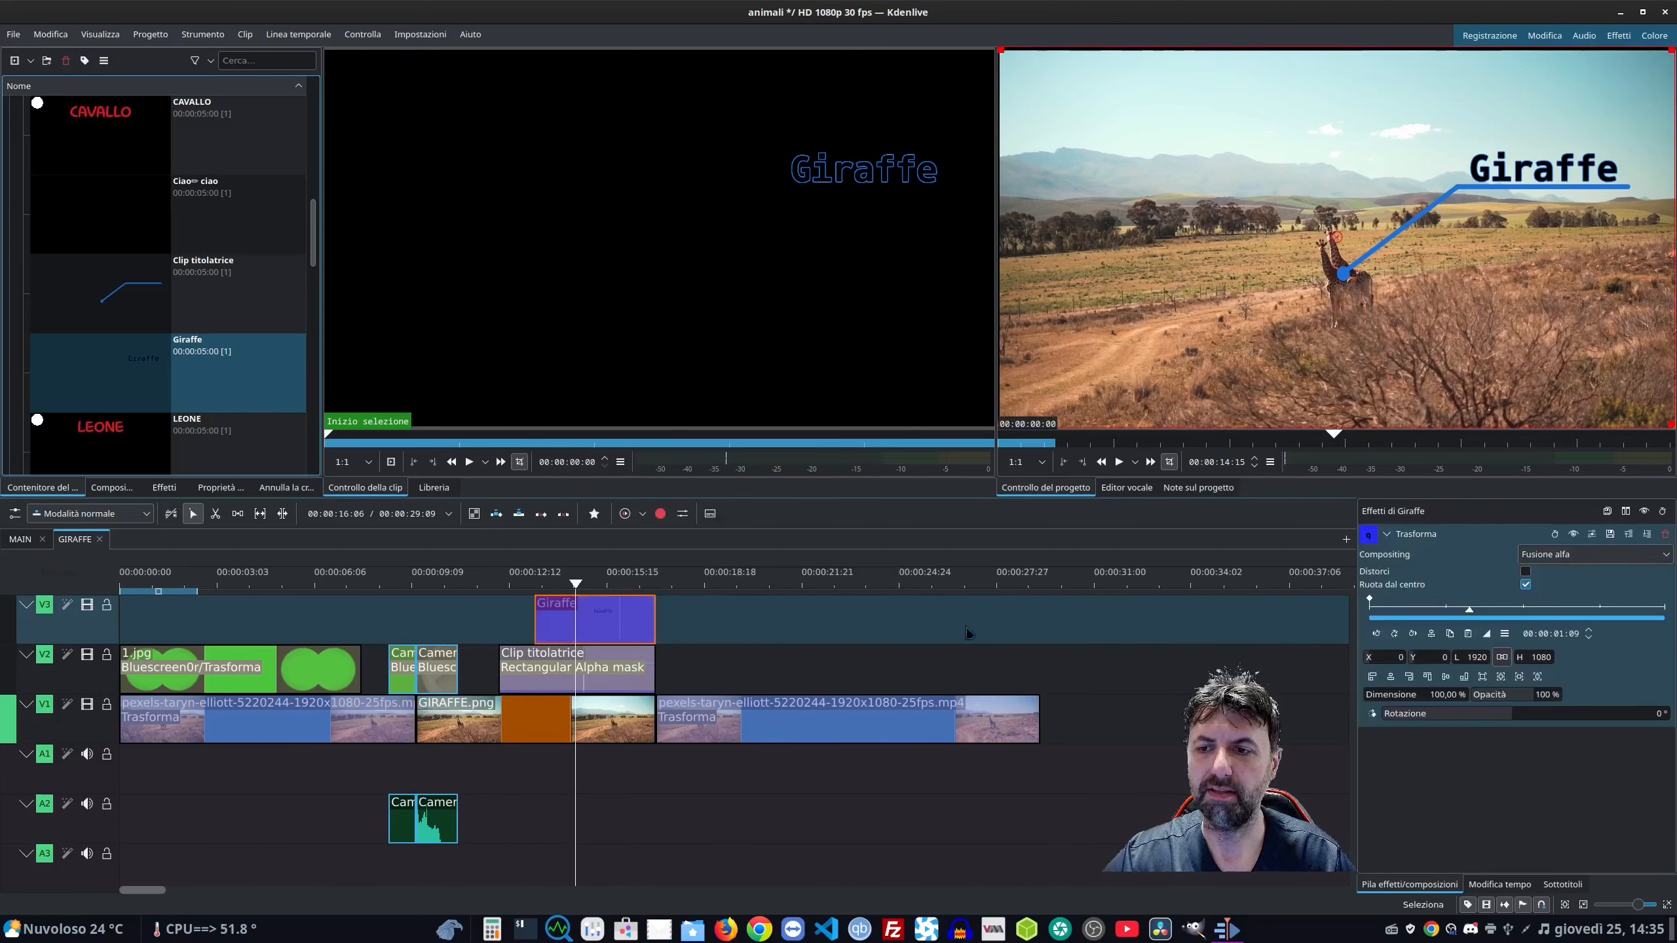
left_click_drag(1426, 657, 1488, 656)
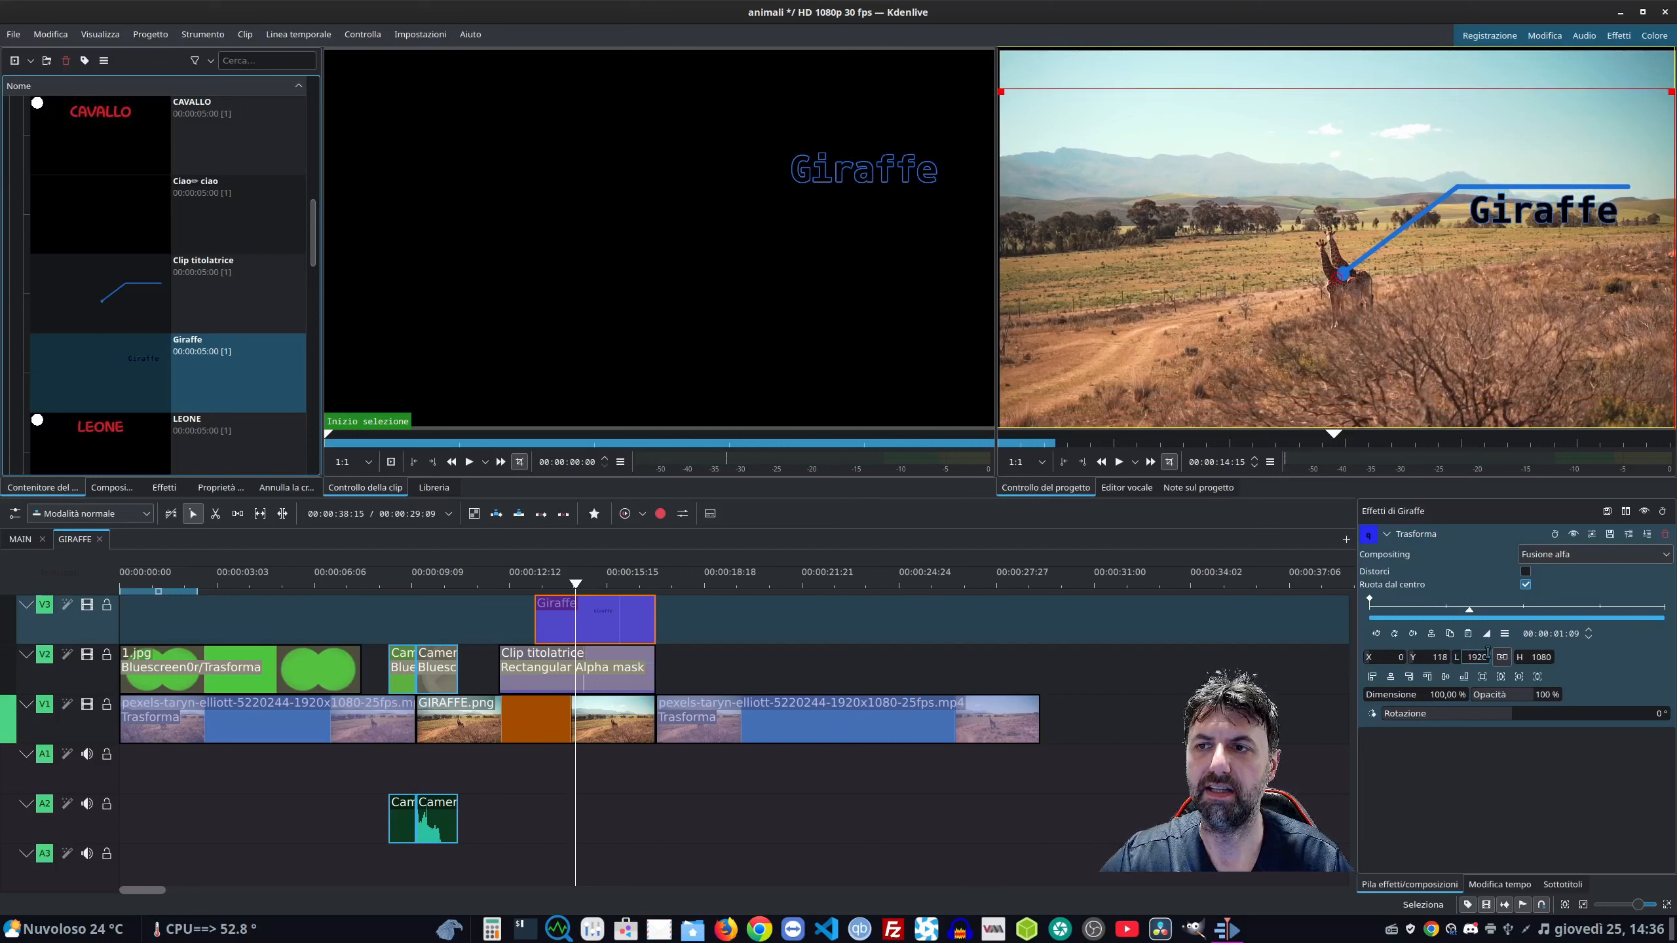
Add Trasforma keyframes to the Giraffe title at 00:00:01:09 with Y -41 and at 00:00:01:13 with Y -1.
left_click(1395, 634)
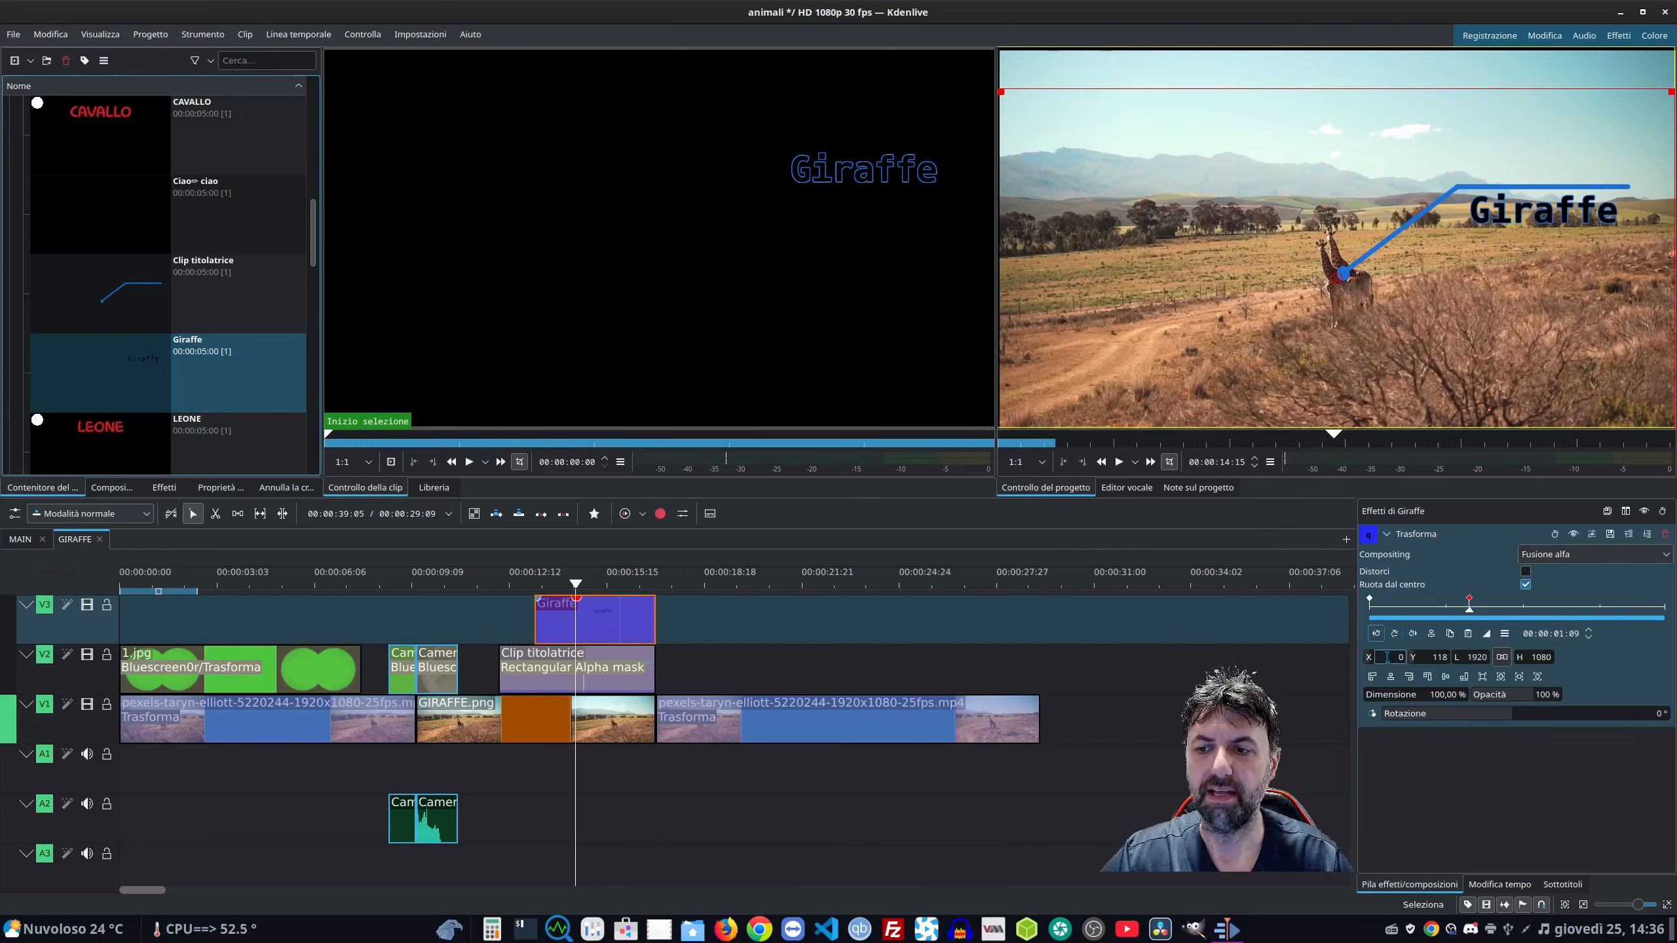
left_click_drag(1403, 658, 1303, 677)
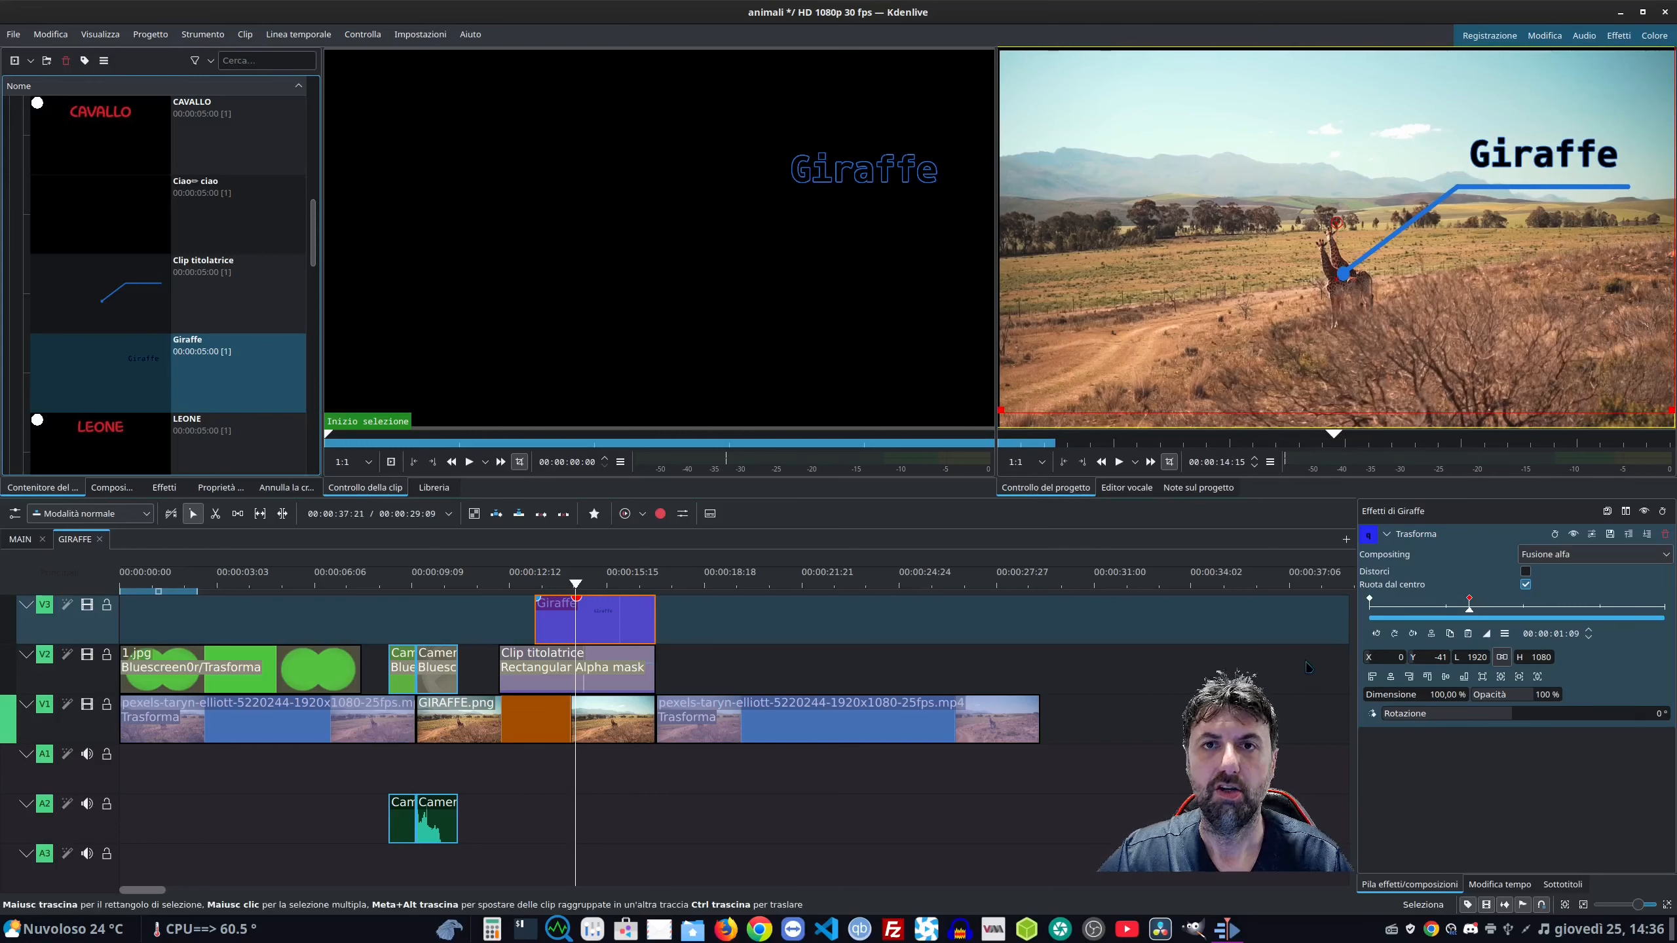
left_click(1480, 613)
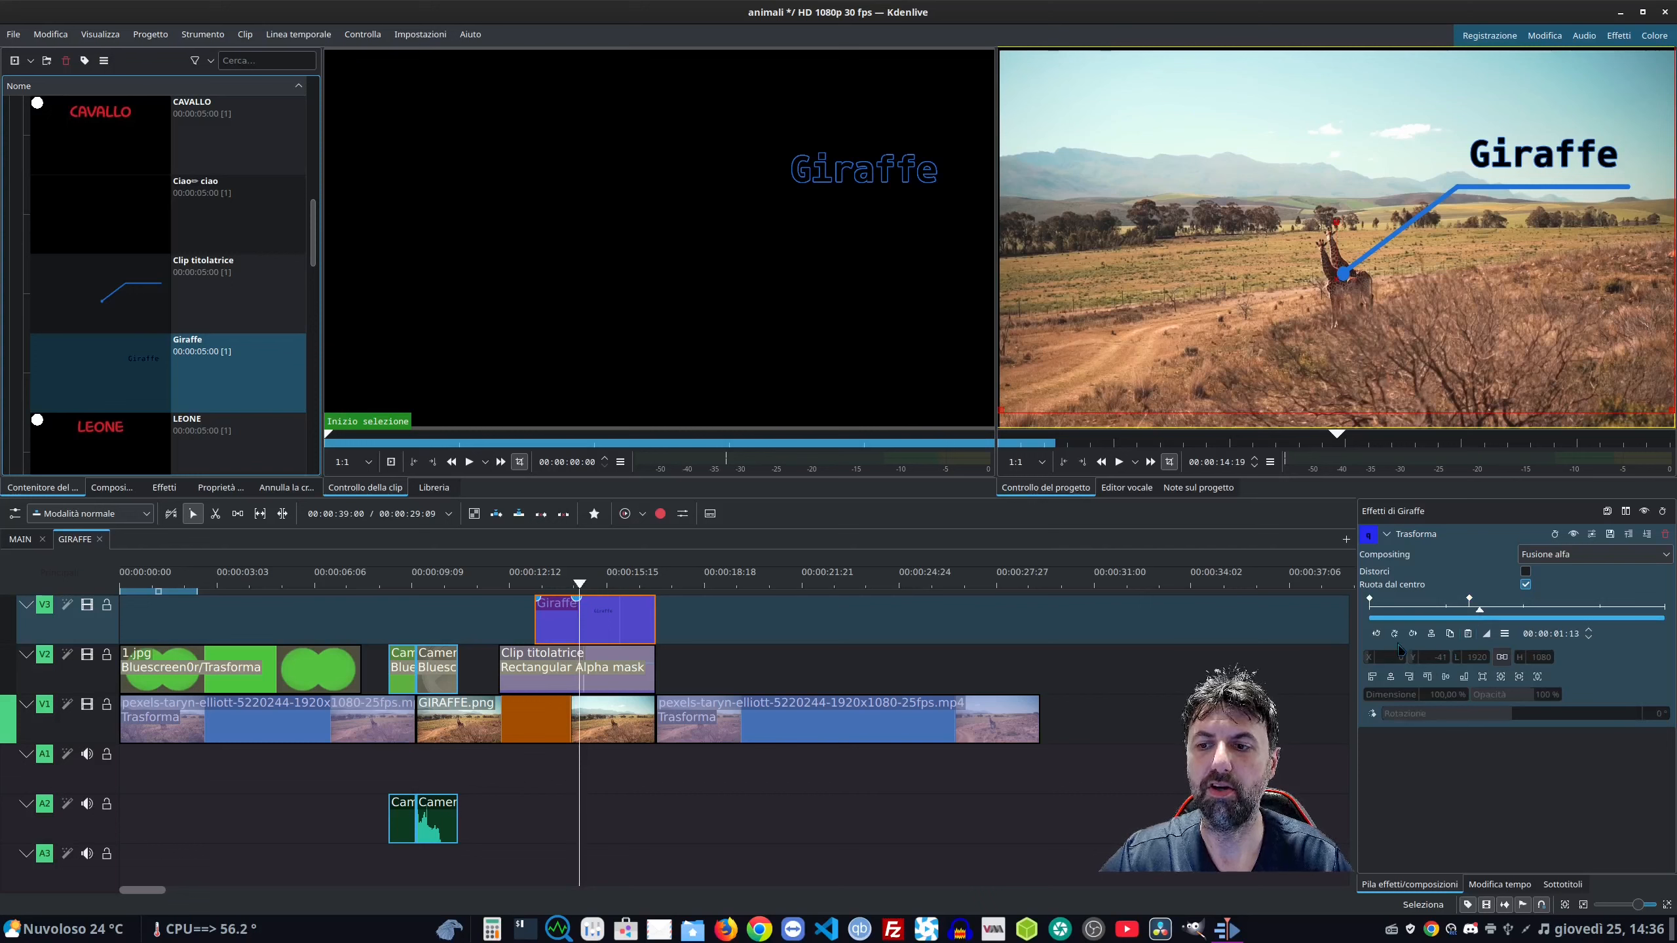
left_click(1413, 660)
left_click_drag(1412, 663, 1420, 672)
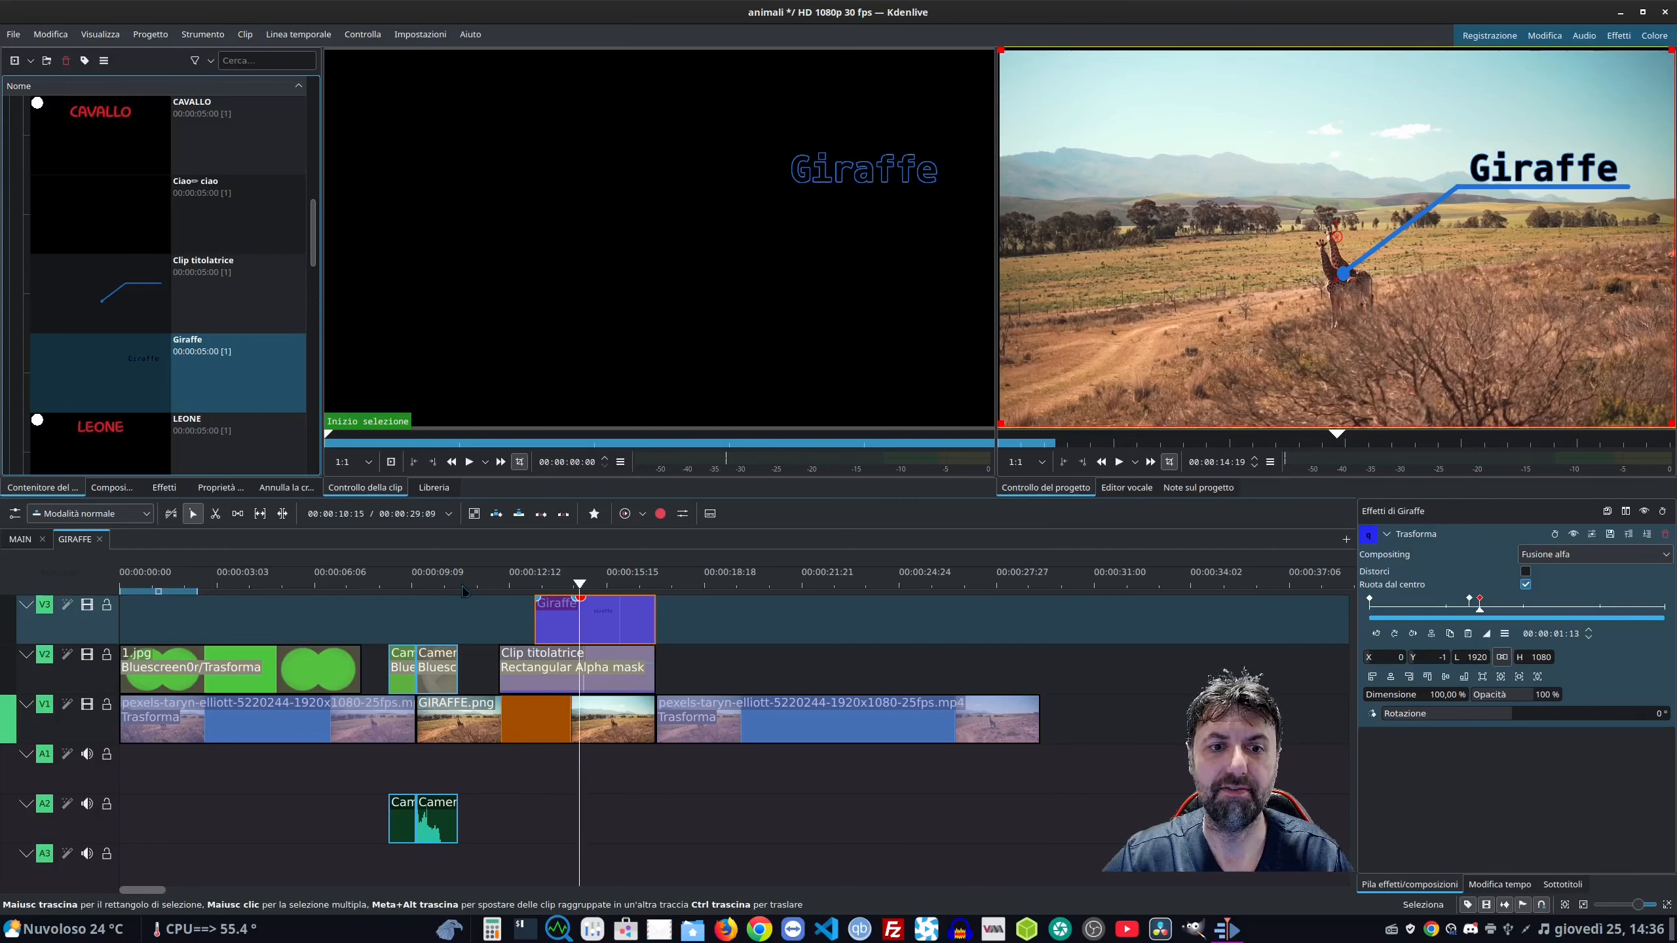
Play back the sequence from before the callout to check the Giraffe title's movement.
left_click(464, 587)
left_click(1118, 462)
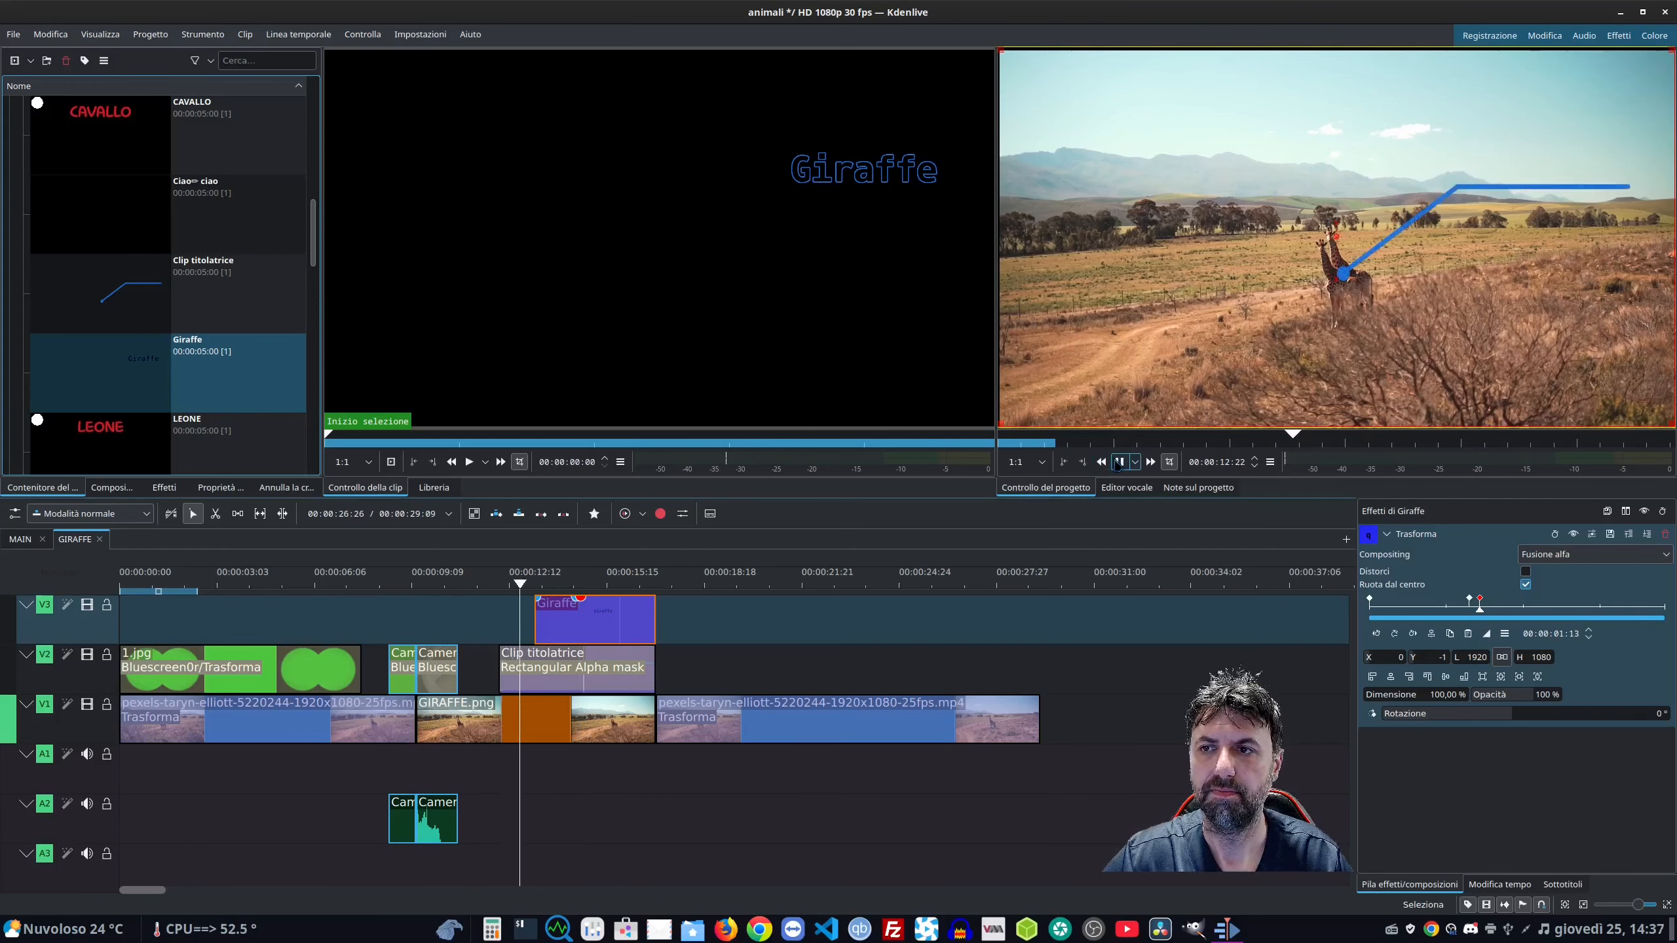
key("space")
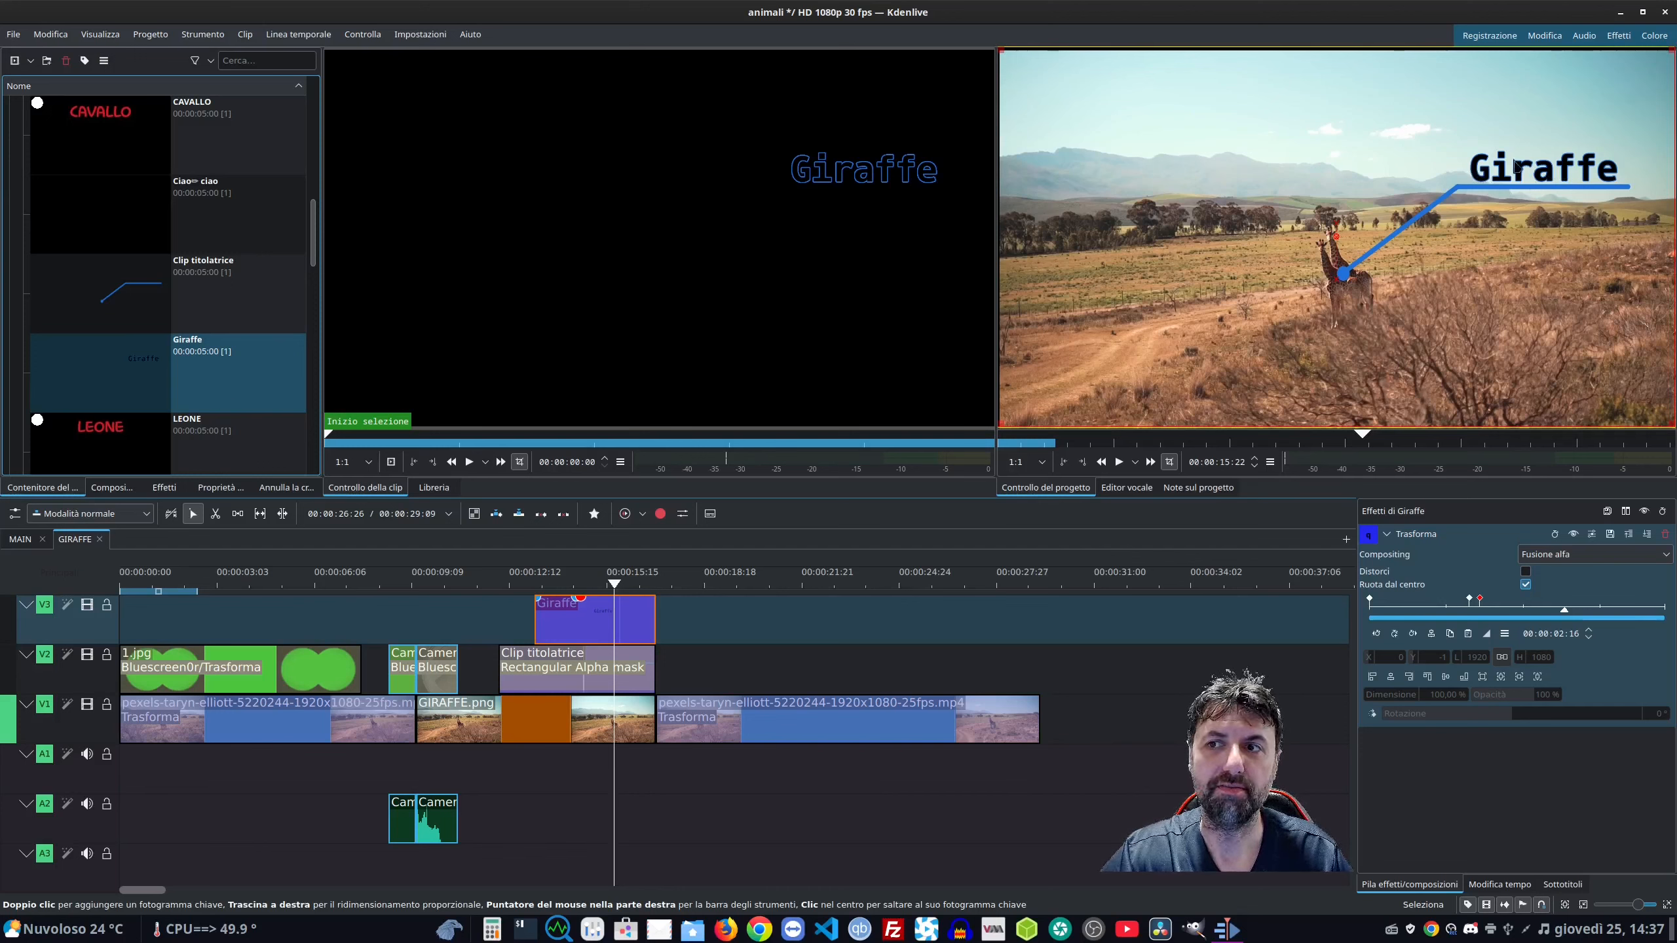
Apply the Alpha shapes effect to the Giraffe title clip on V3.
left_click(164, 487)
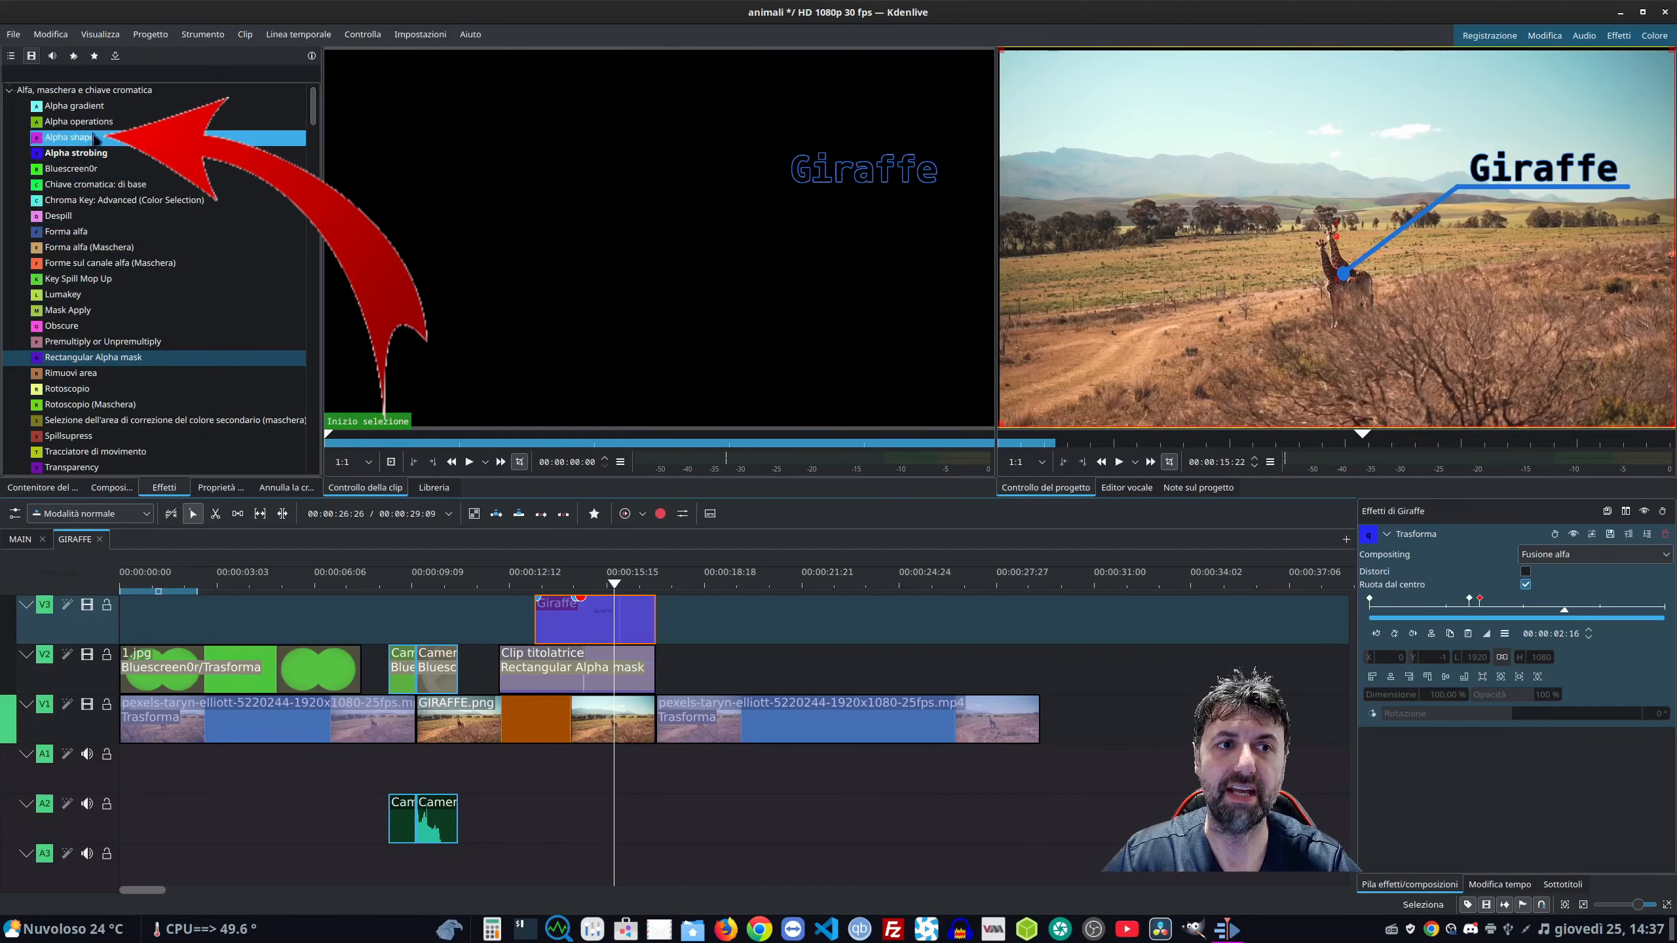
left_click_drag(73, 138, 602, 623)
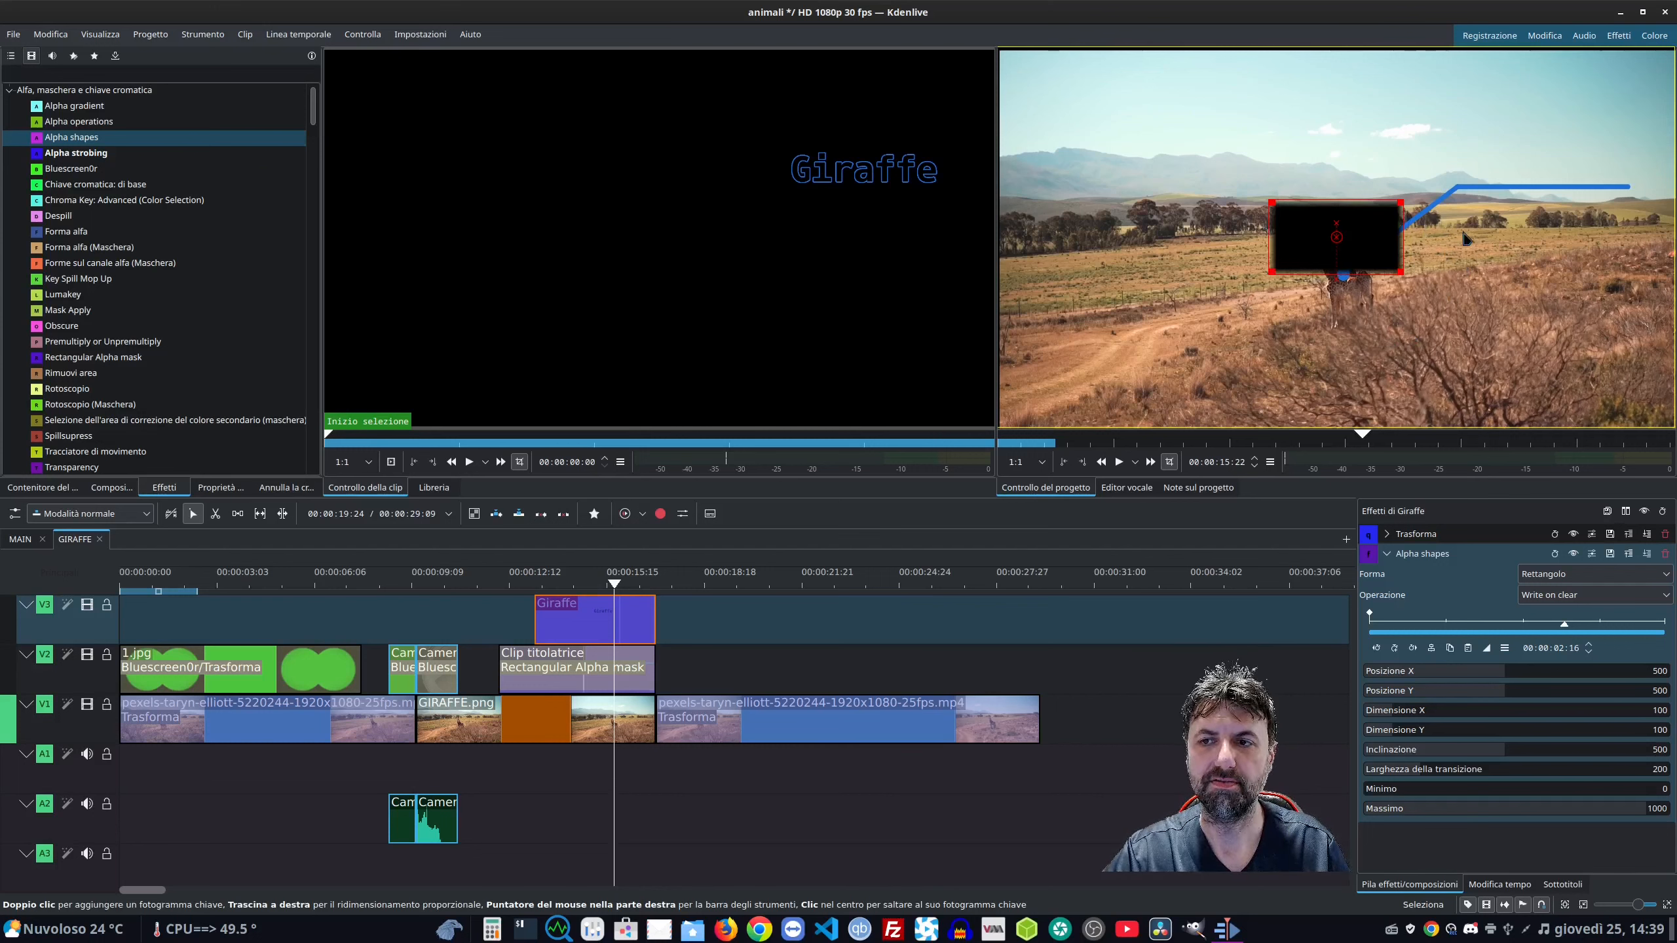
Try the Ellisse, Triangolo and Diamante forms for the alpha shape and return it to Rettangolo.
left_click(1555, 575)
left_click(1552, 604)
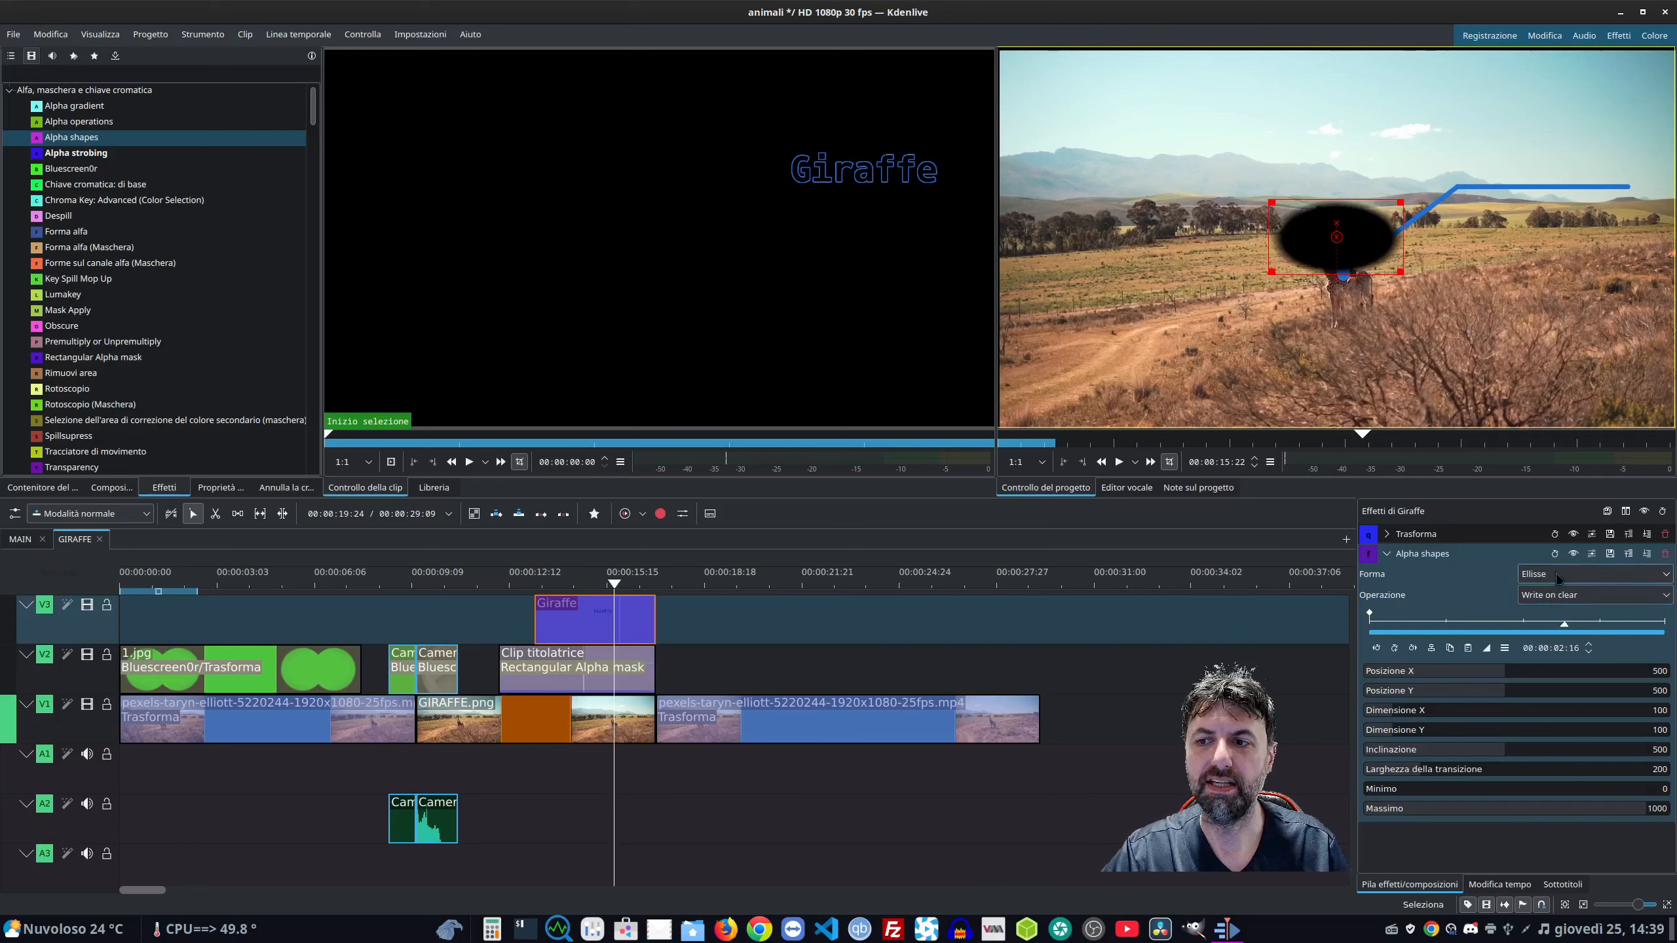
left_click(1556, 574)
left_click(1544, 624)
left_click(1562, 576)
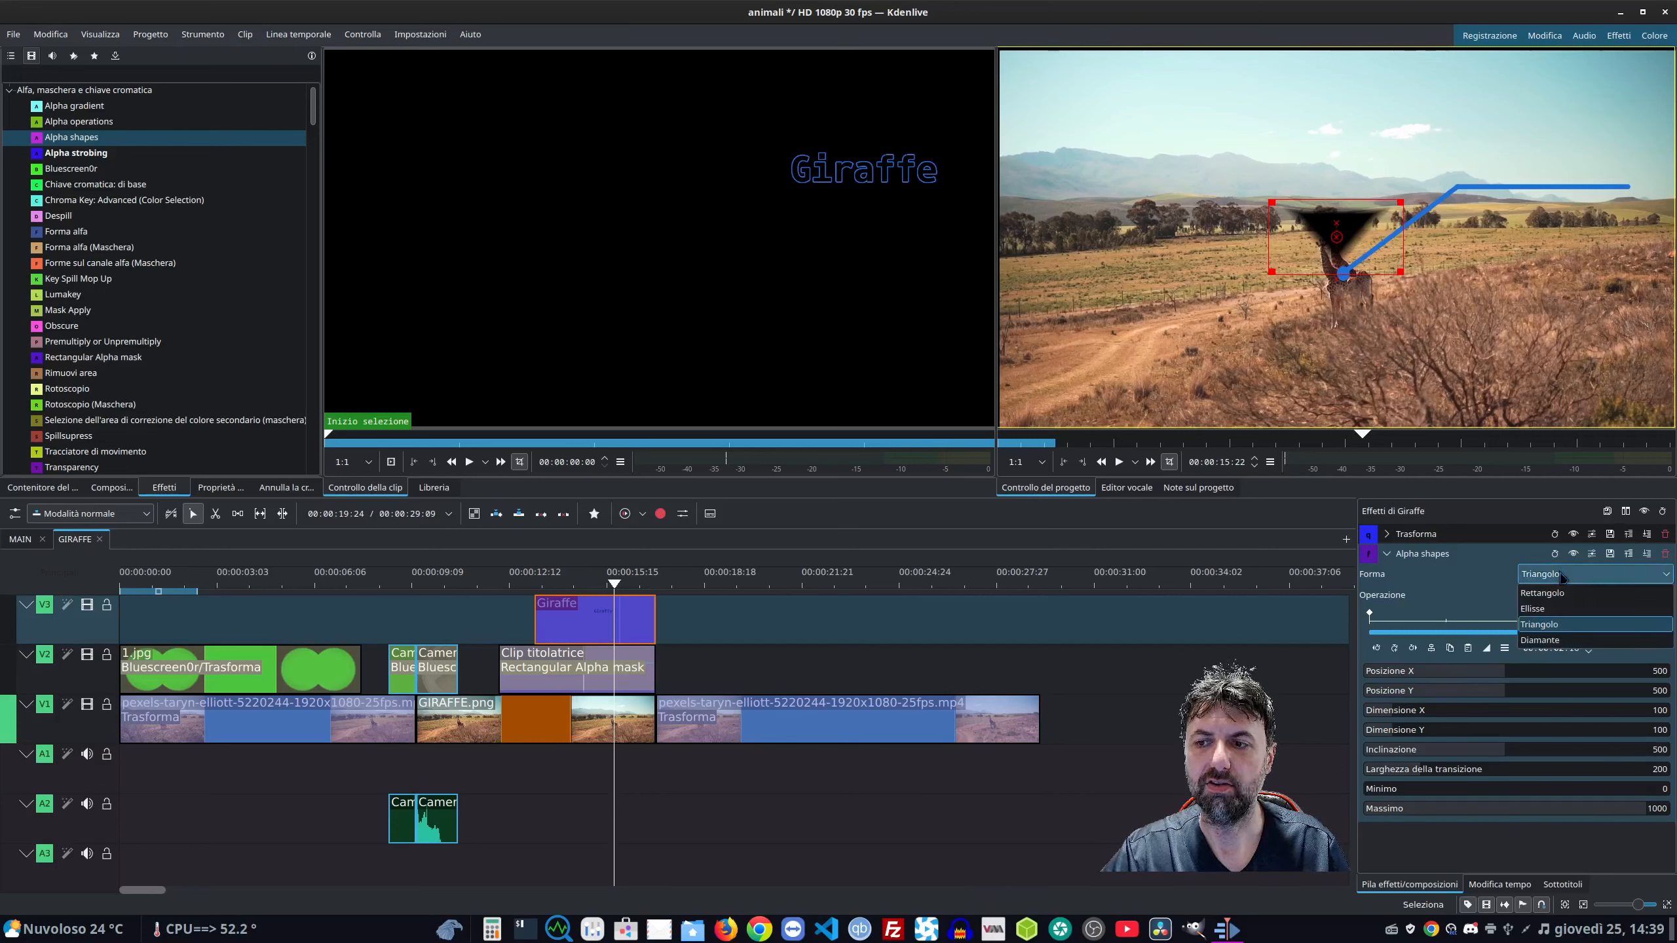
left_click(1556, 640)
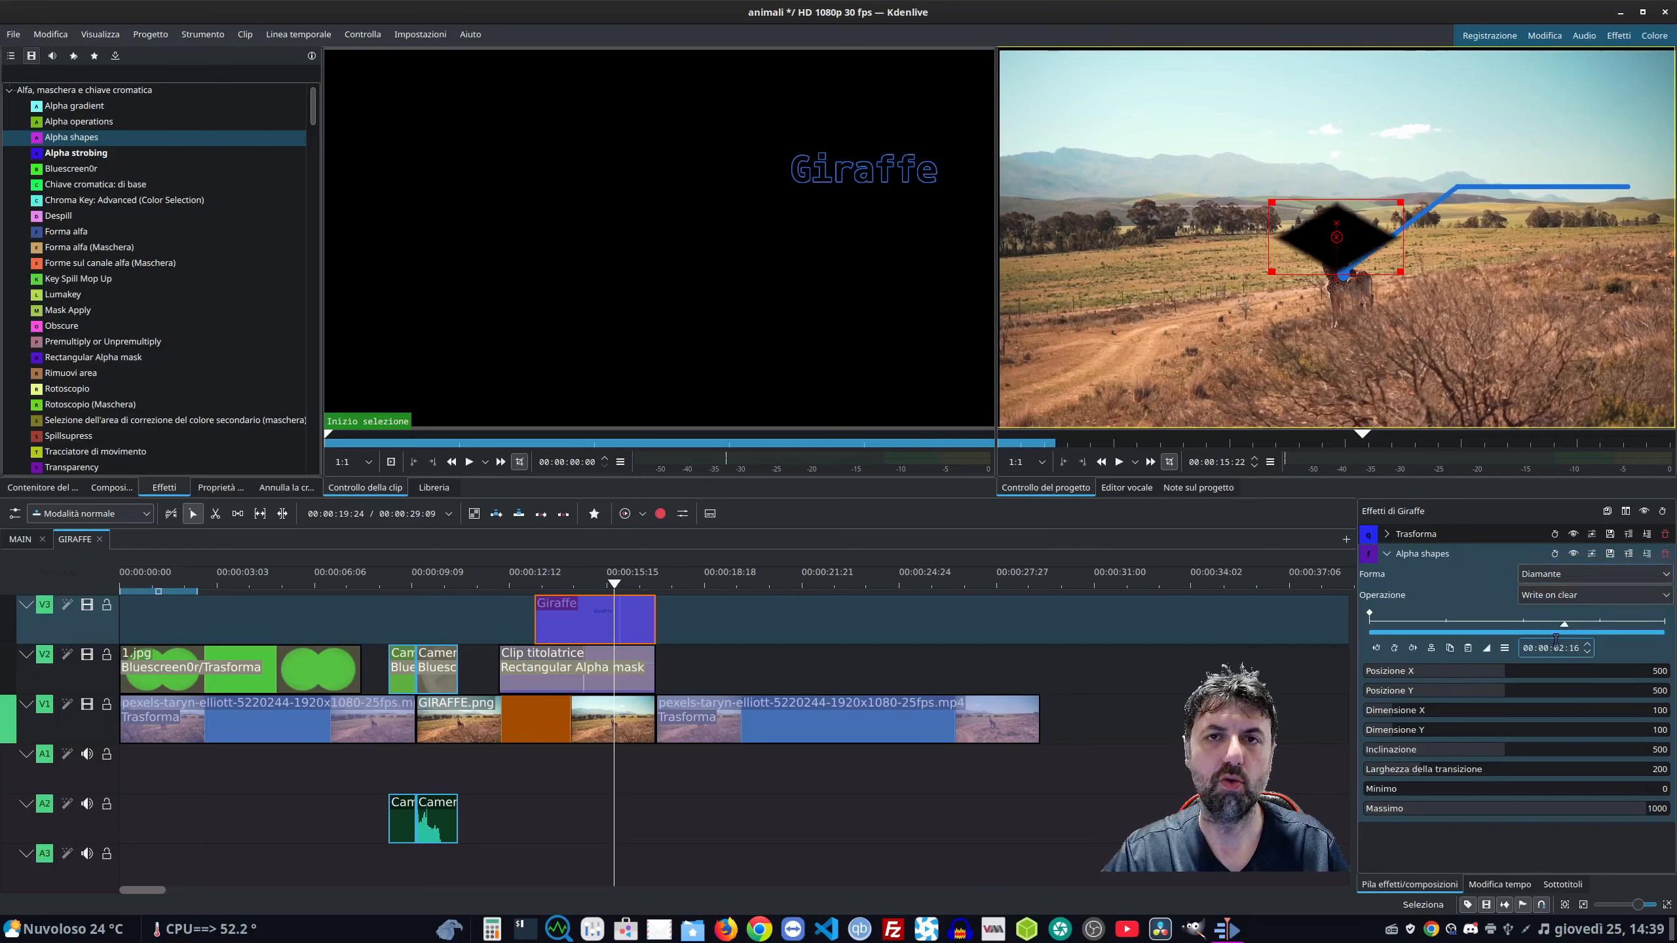
left_click(1557, 574)
left_click(1551, 587)
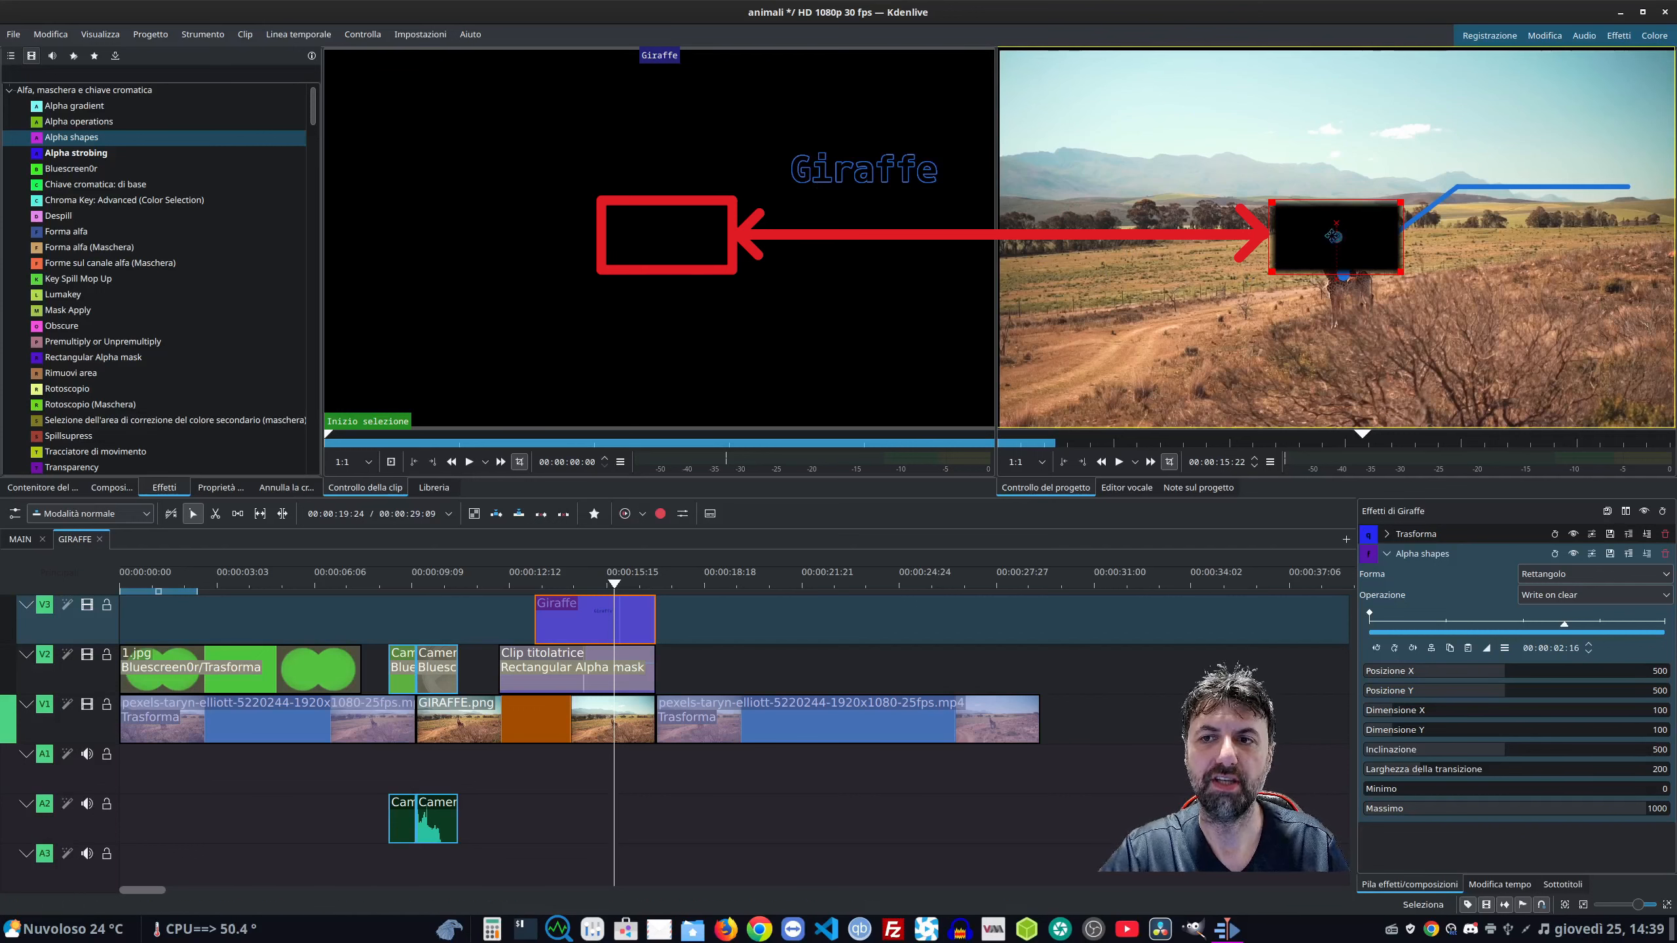
Fit the alpha rectangle around the Giraffe text at position 803, 284 with size 126 by 80, and set Operazione to Min.
left_click_drag(1337, 236, 1514, 126)
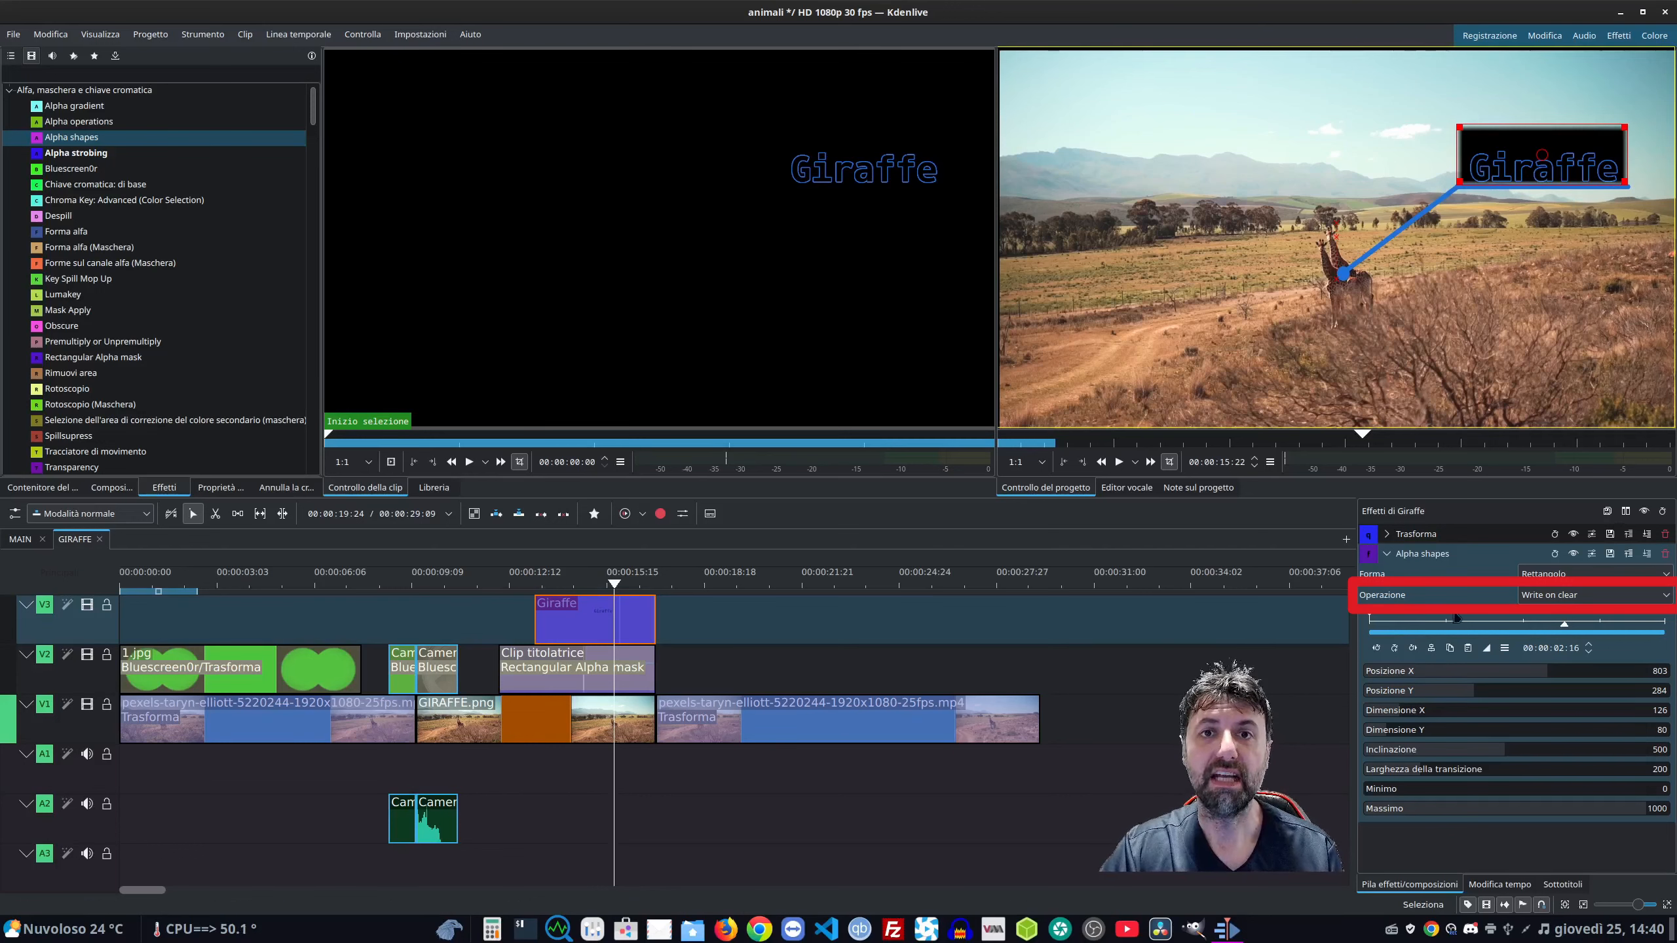
left_click(1578, 595)
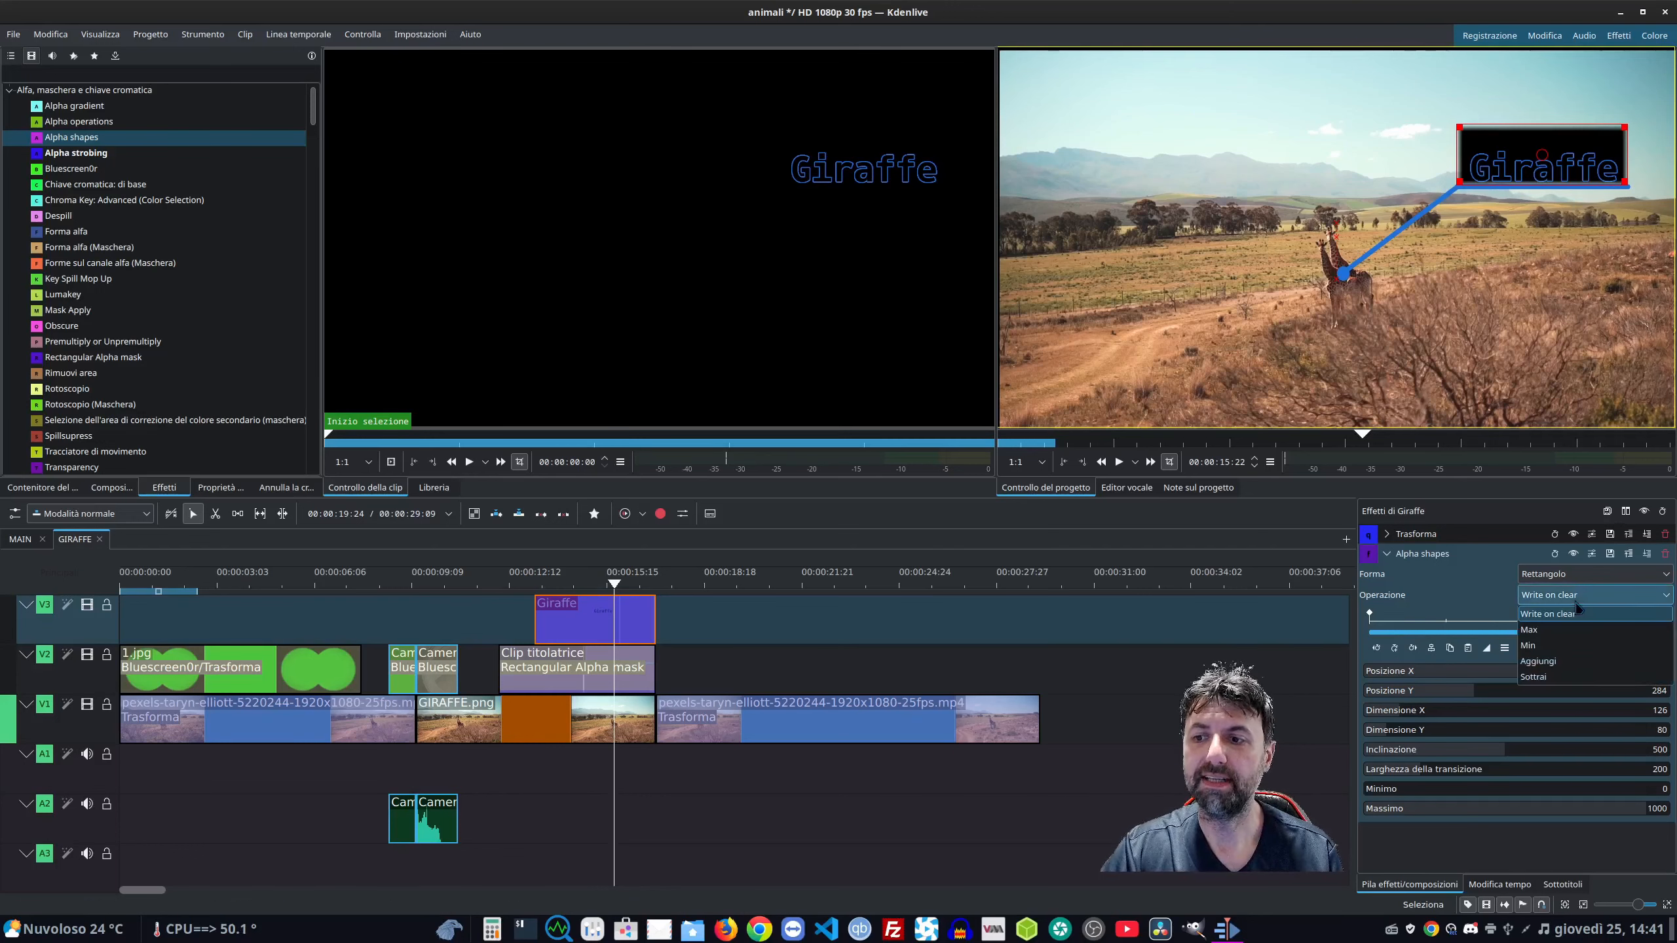
left_click(1558, 646)
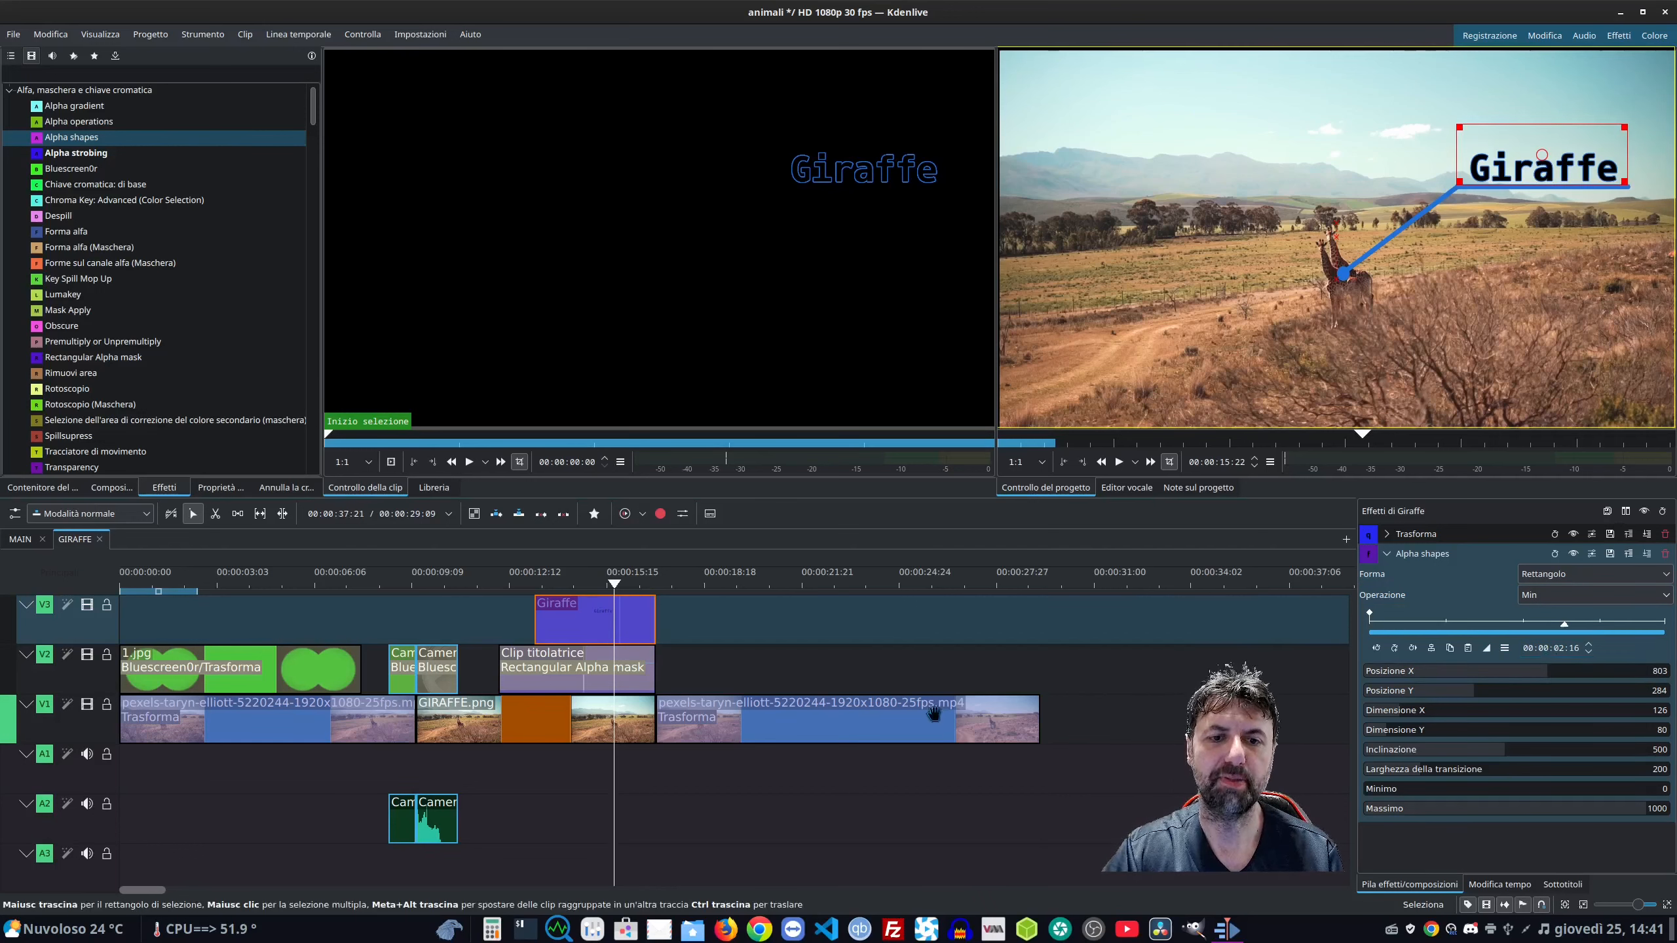
Play back the callout from 00:00:11:20 to check the masked reveal of the Giraffe title.
left_click(497, 589)
left_click(488, 619)
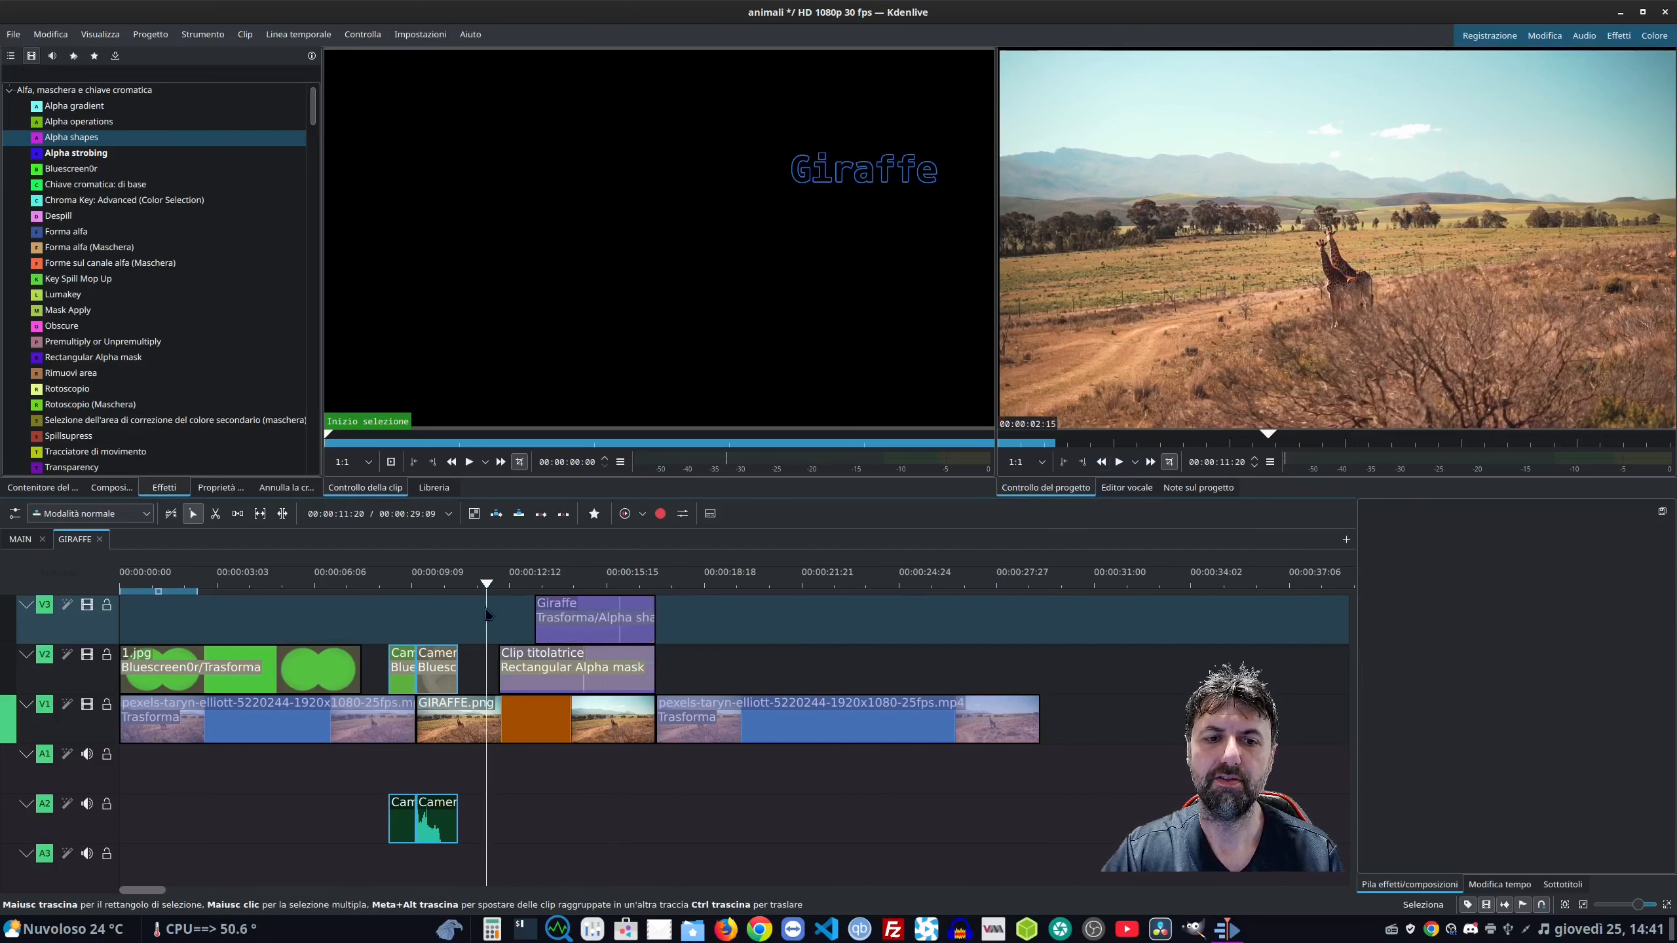
left_click(1119, 461)
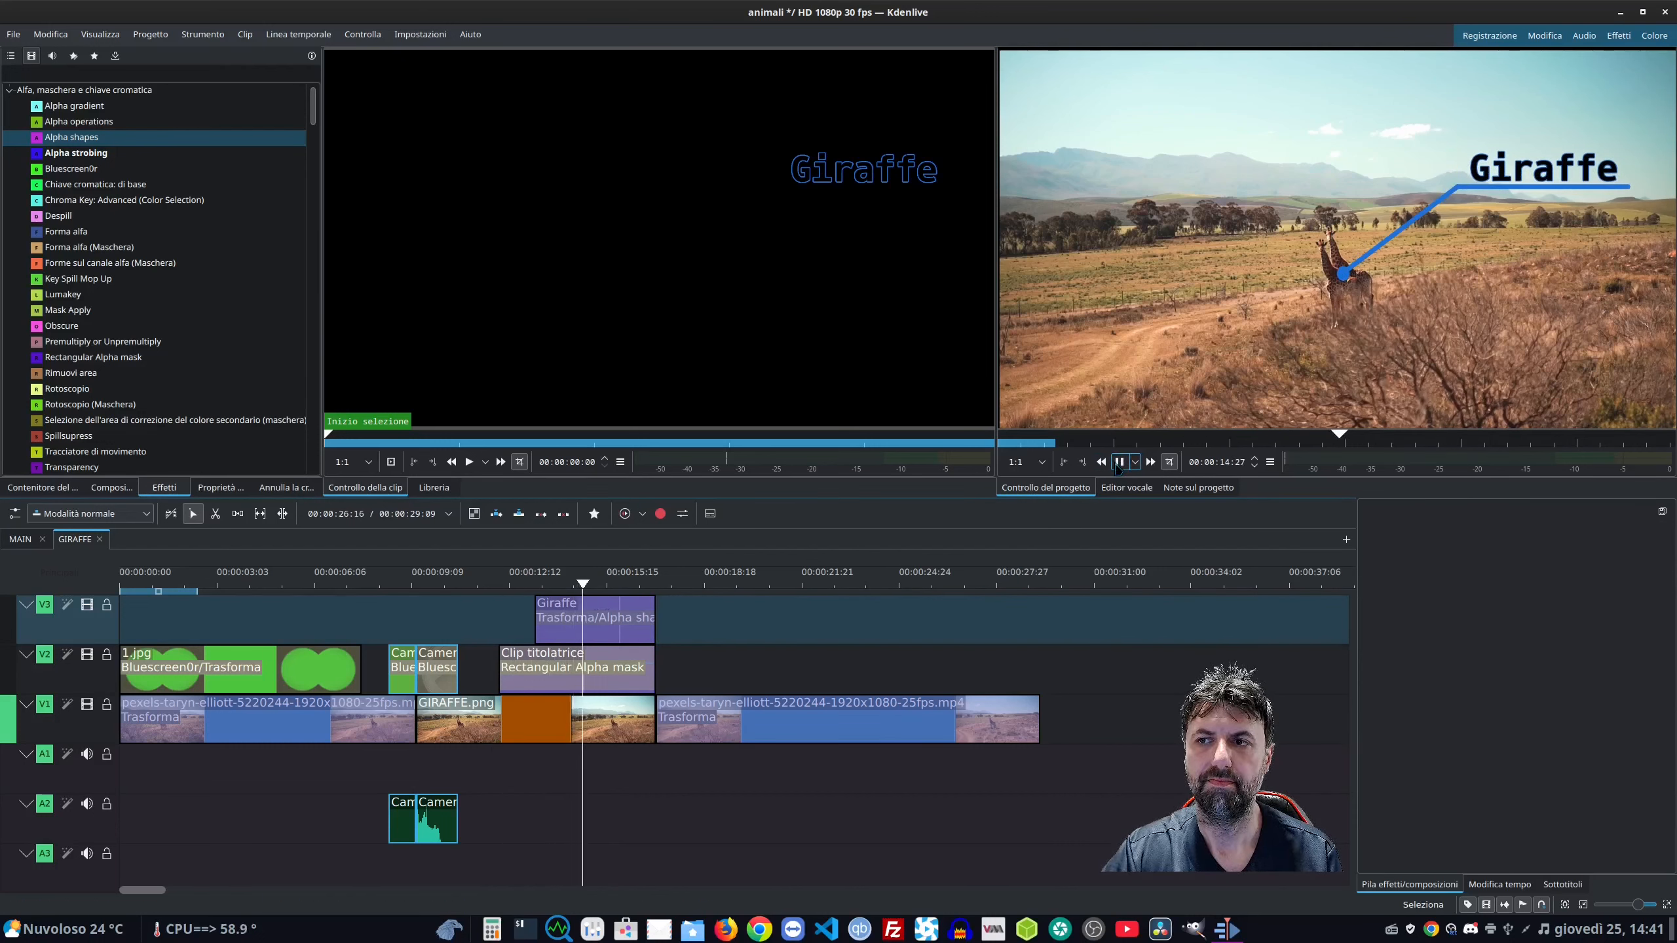
left_click(1118, 461)
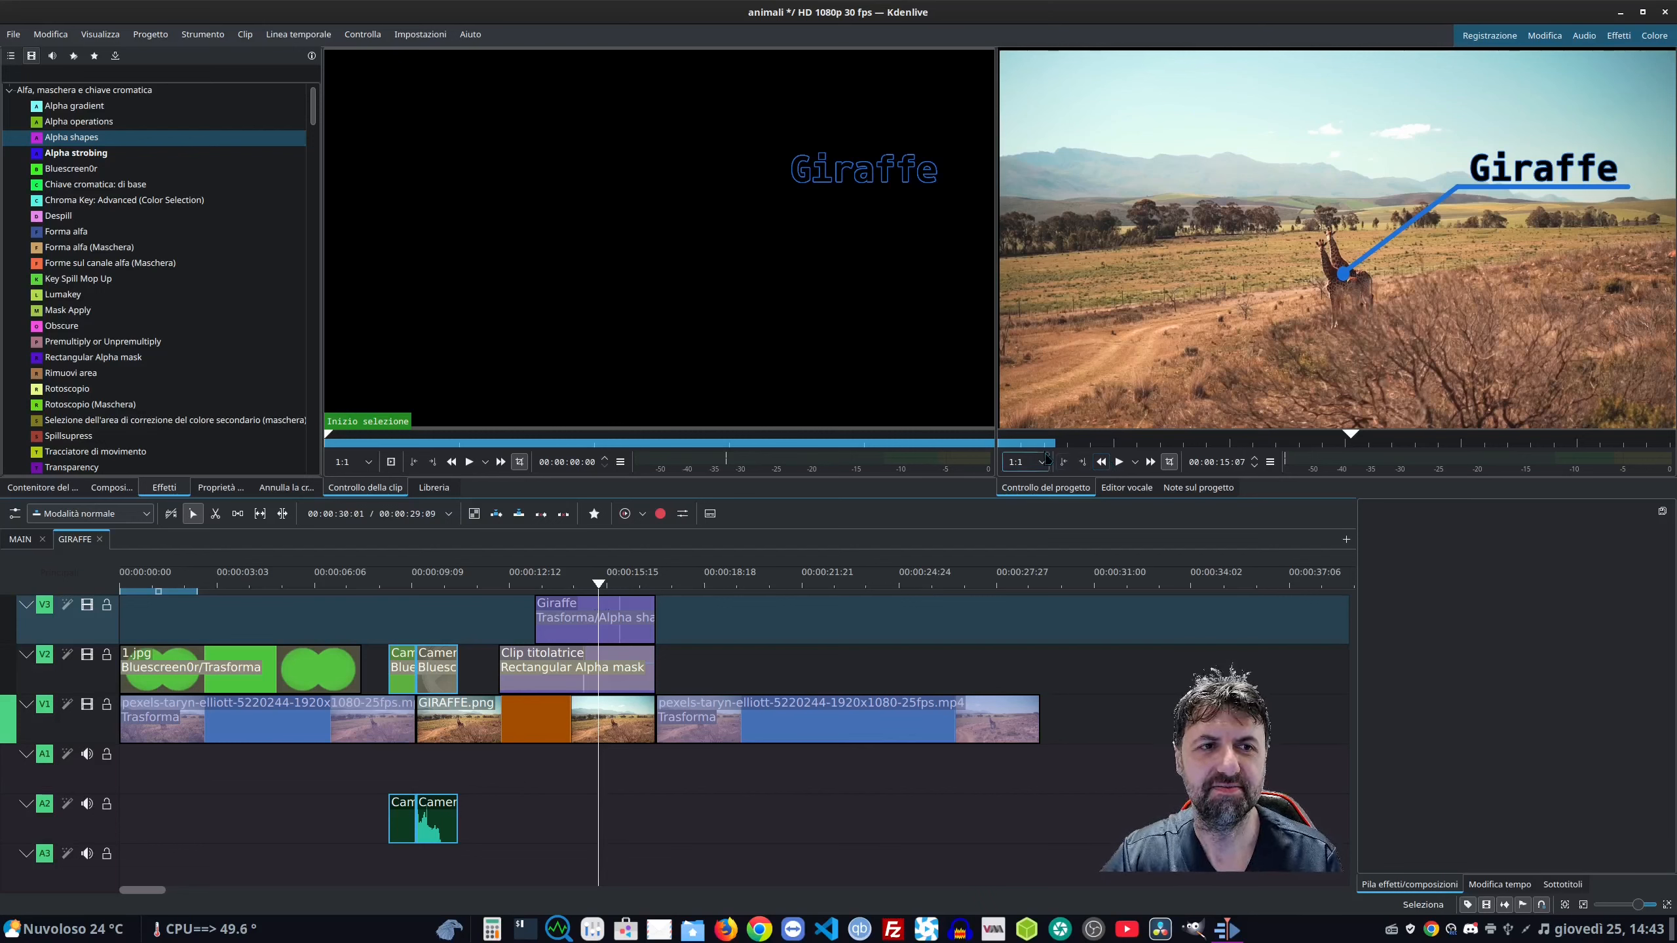
Find the Corners effect and apply it to the GIRAFFE.png clip on V1.
type("corner")
left_click_drag(61, 105, 492, 730)
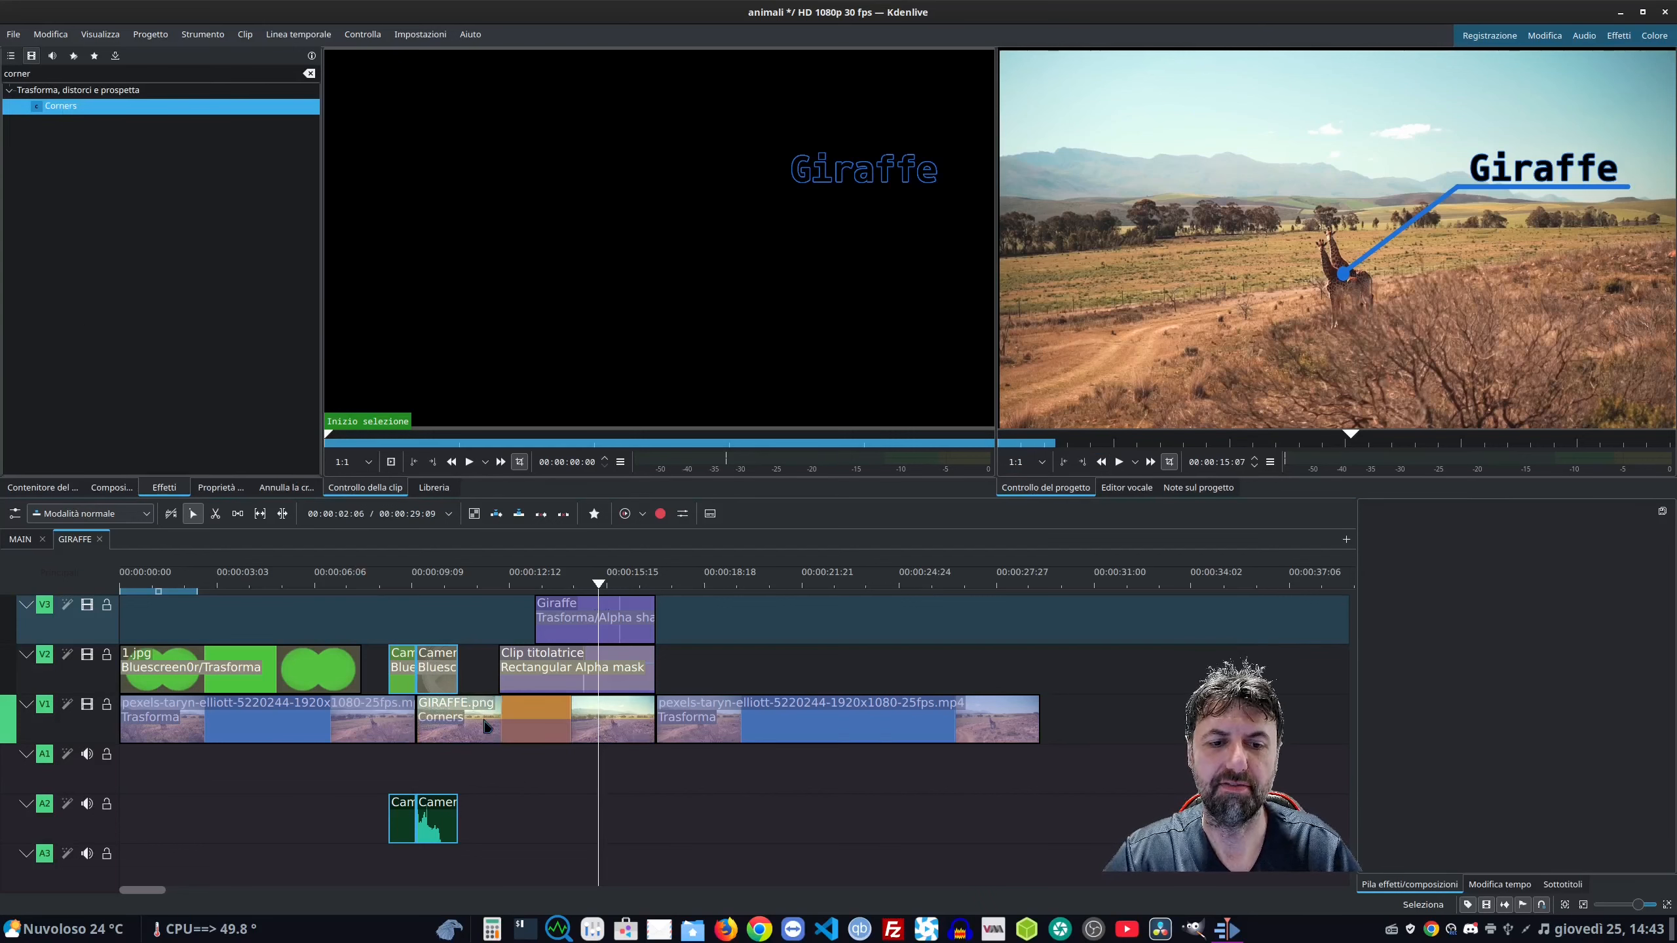
Add Corners keyframes to the GIRAFFE.png clip at 00:00:10:02 and 00:00:10:15.
mouse_move(435, 578)
left_mouse_down()
mouse_move(449, 581)
mouse_move(435, 581)
left_mouse_up()
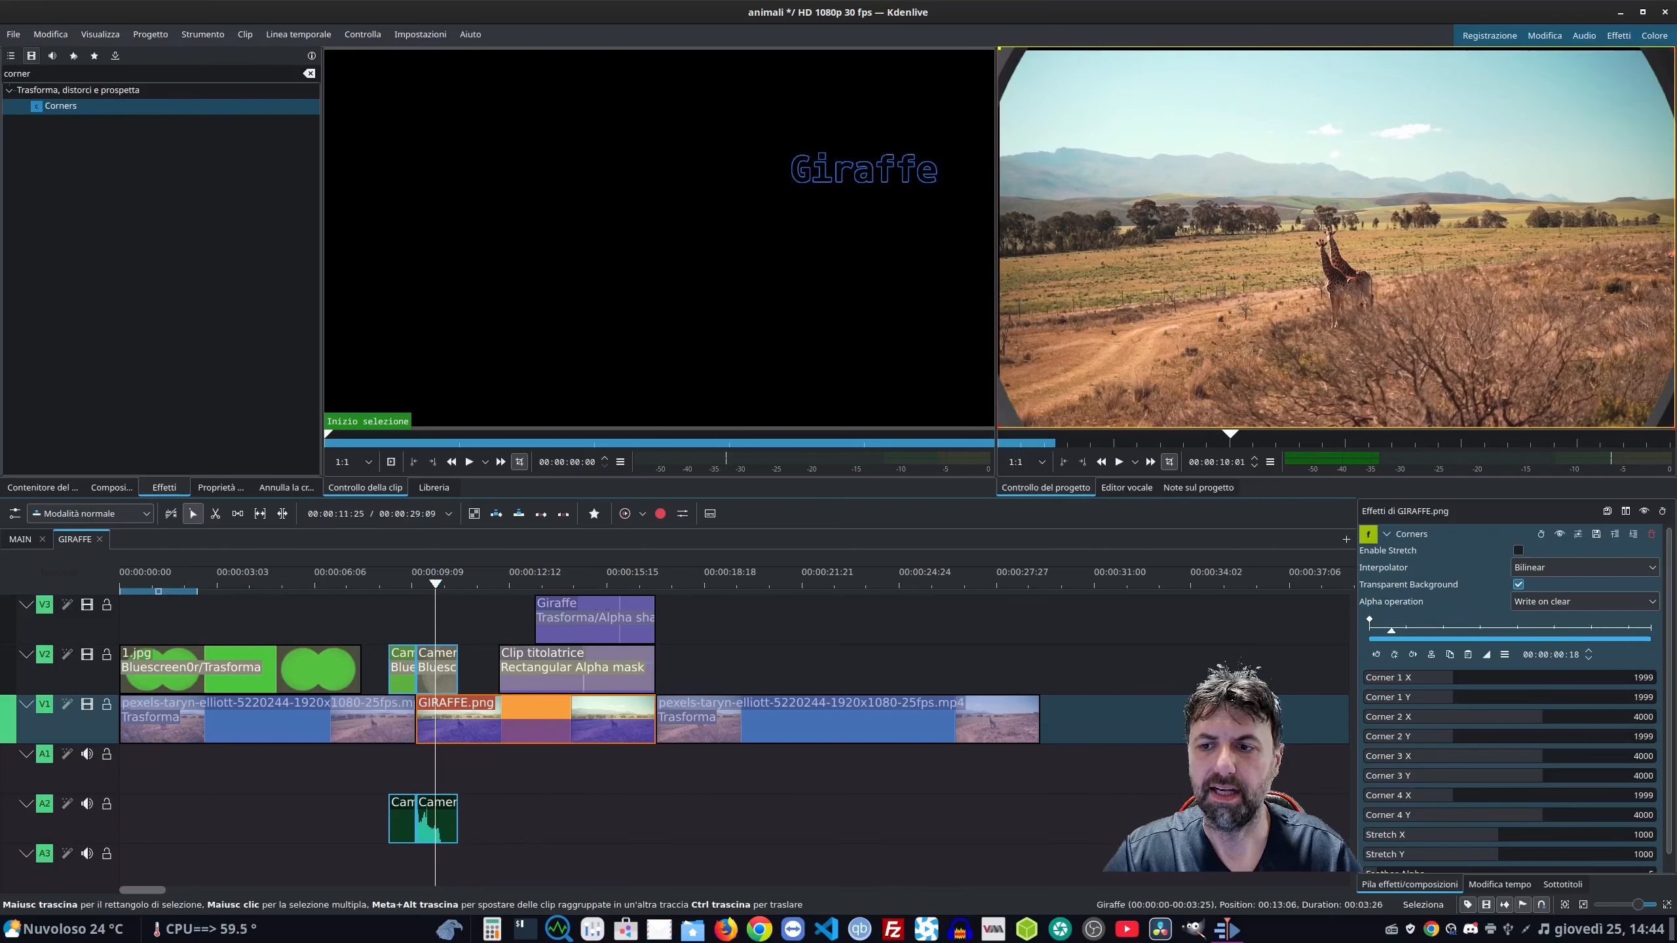
left_click(1396, 656)
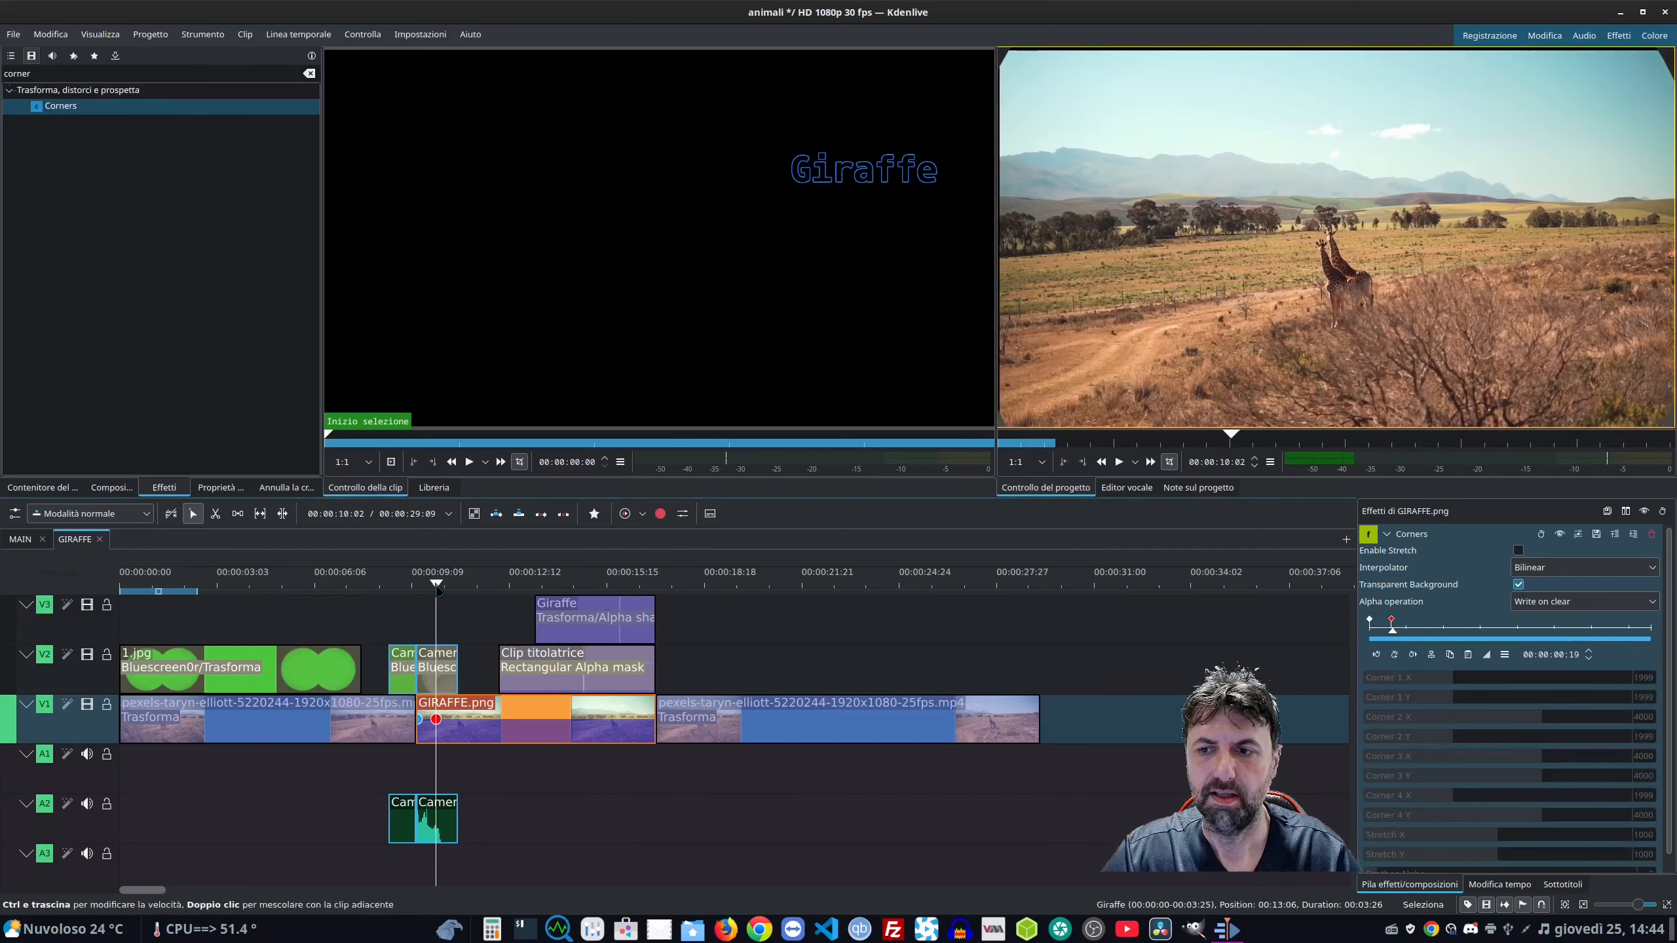
left_click_drag(435, 583, 453, 594)
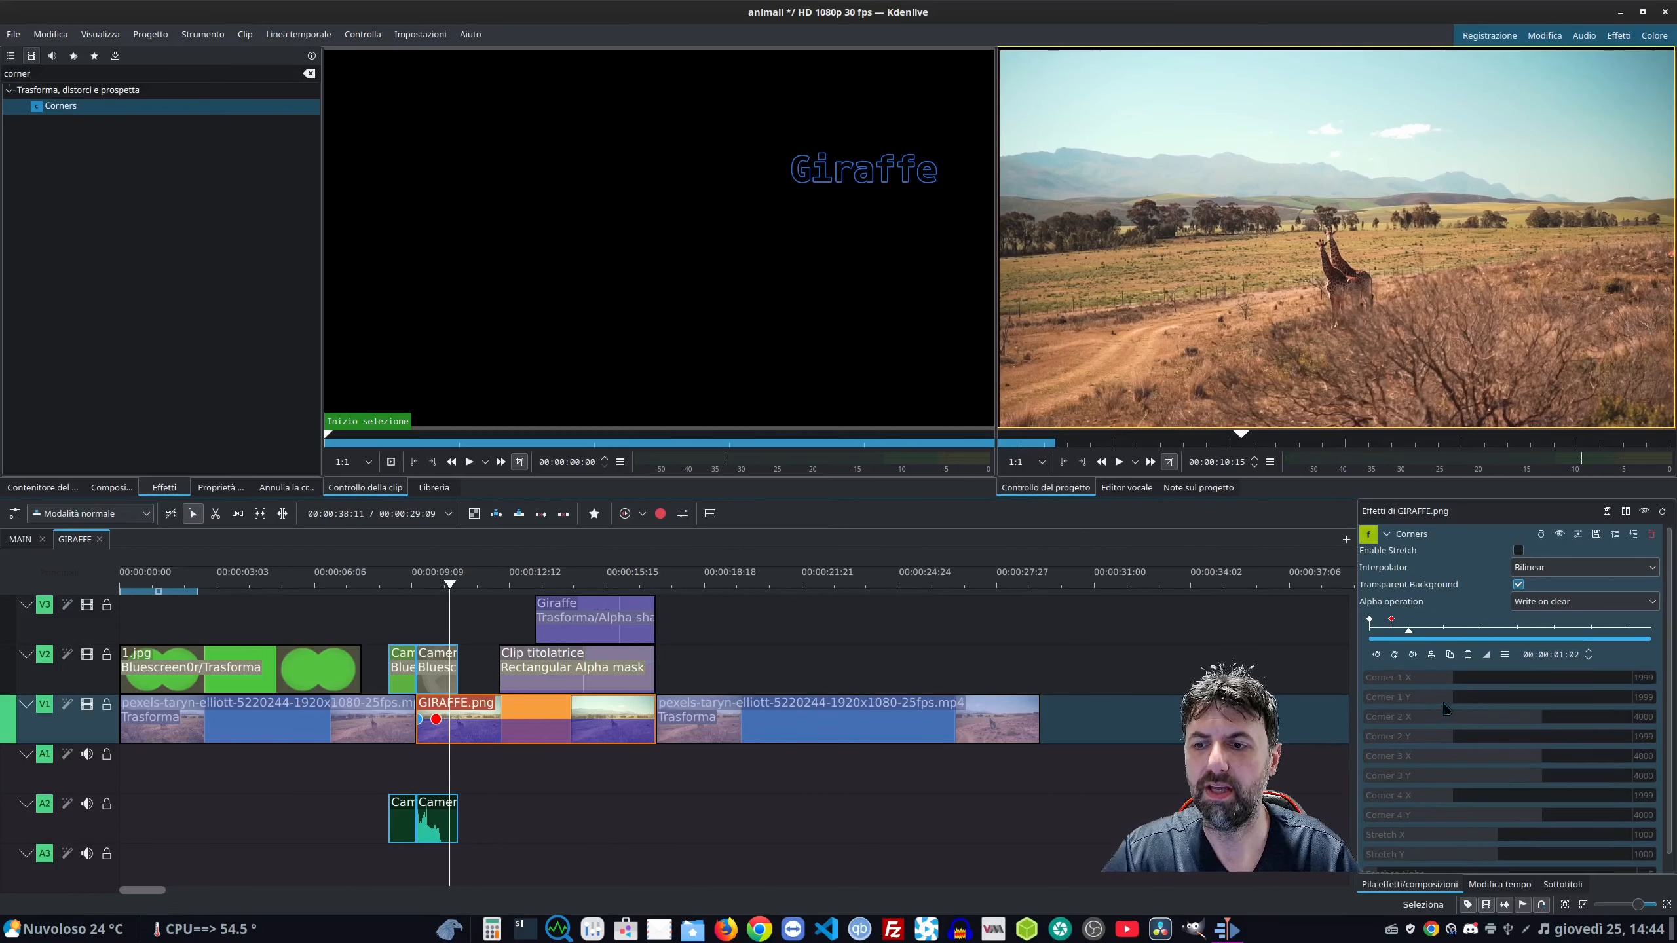
left_click(1395, 656)
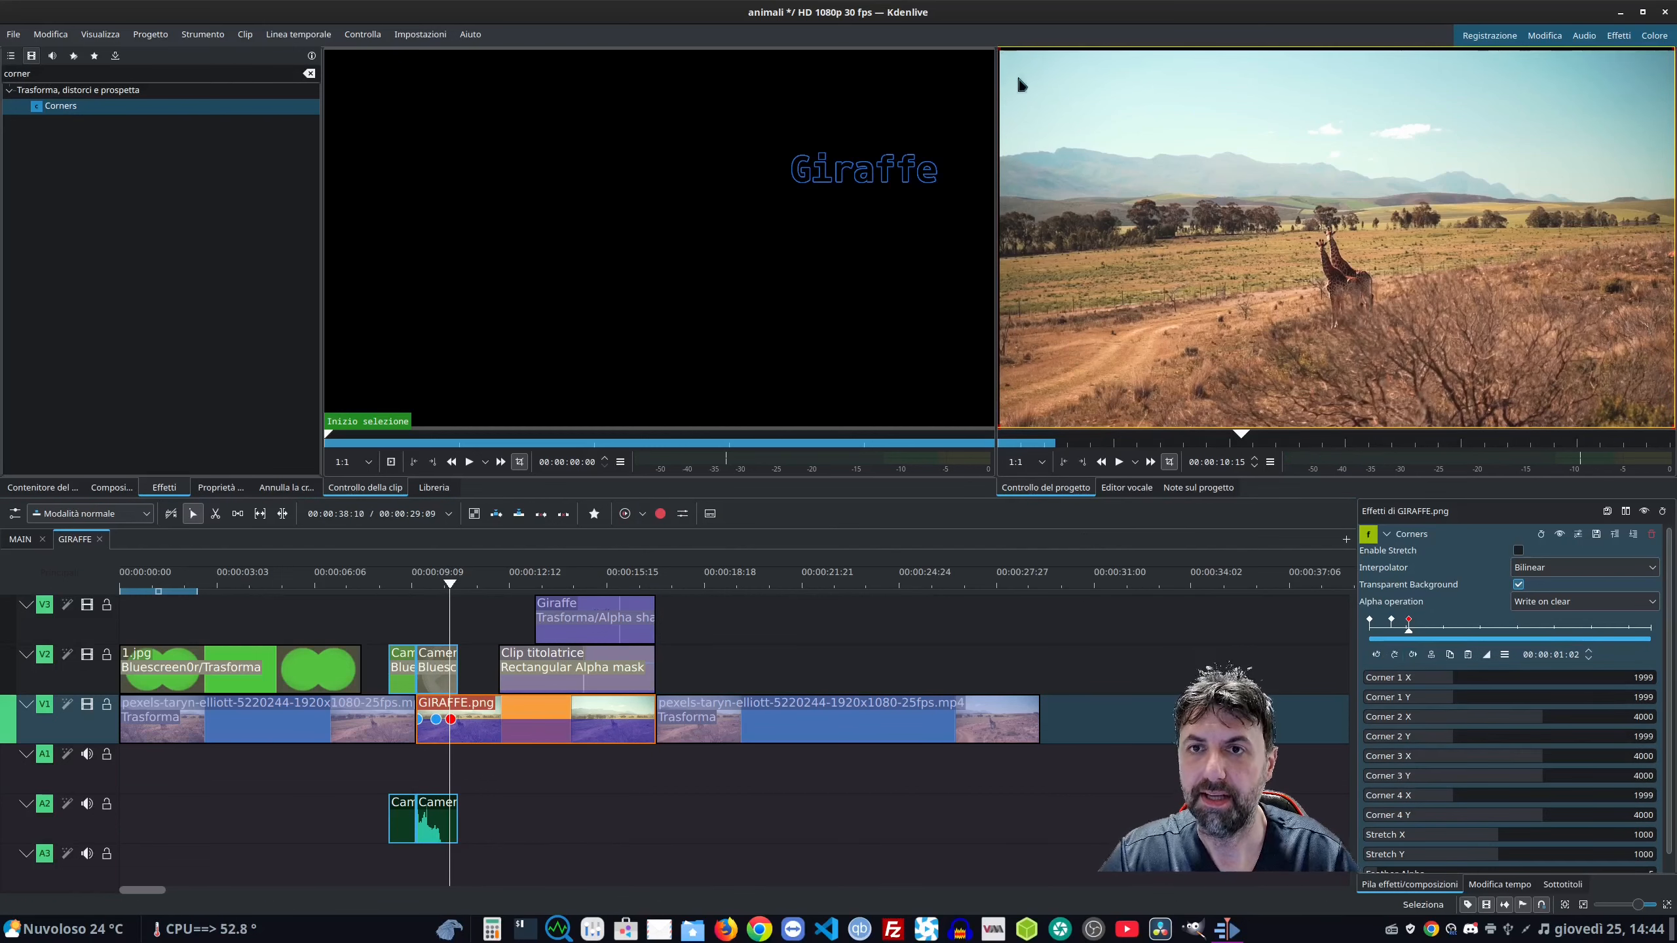
At the 00:00:10:15 keyframe, pull the photo's four corners inward so it tilts in perspective with a shorter left edge.
left_click_drag(1000, 57, 1070, 77)
left_click_drag(998, 428, 1077, 367)
left_click_drag(1673, 51, 1656, 56)
left_click_drag(1663, 426, 1654, 415)
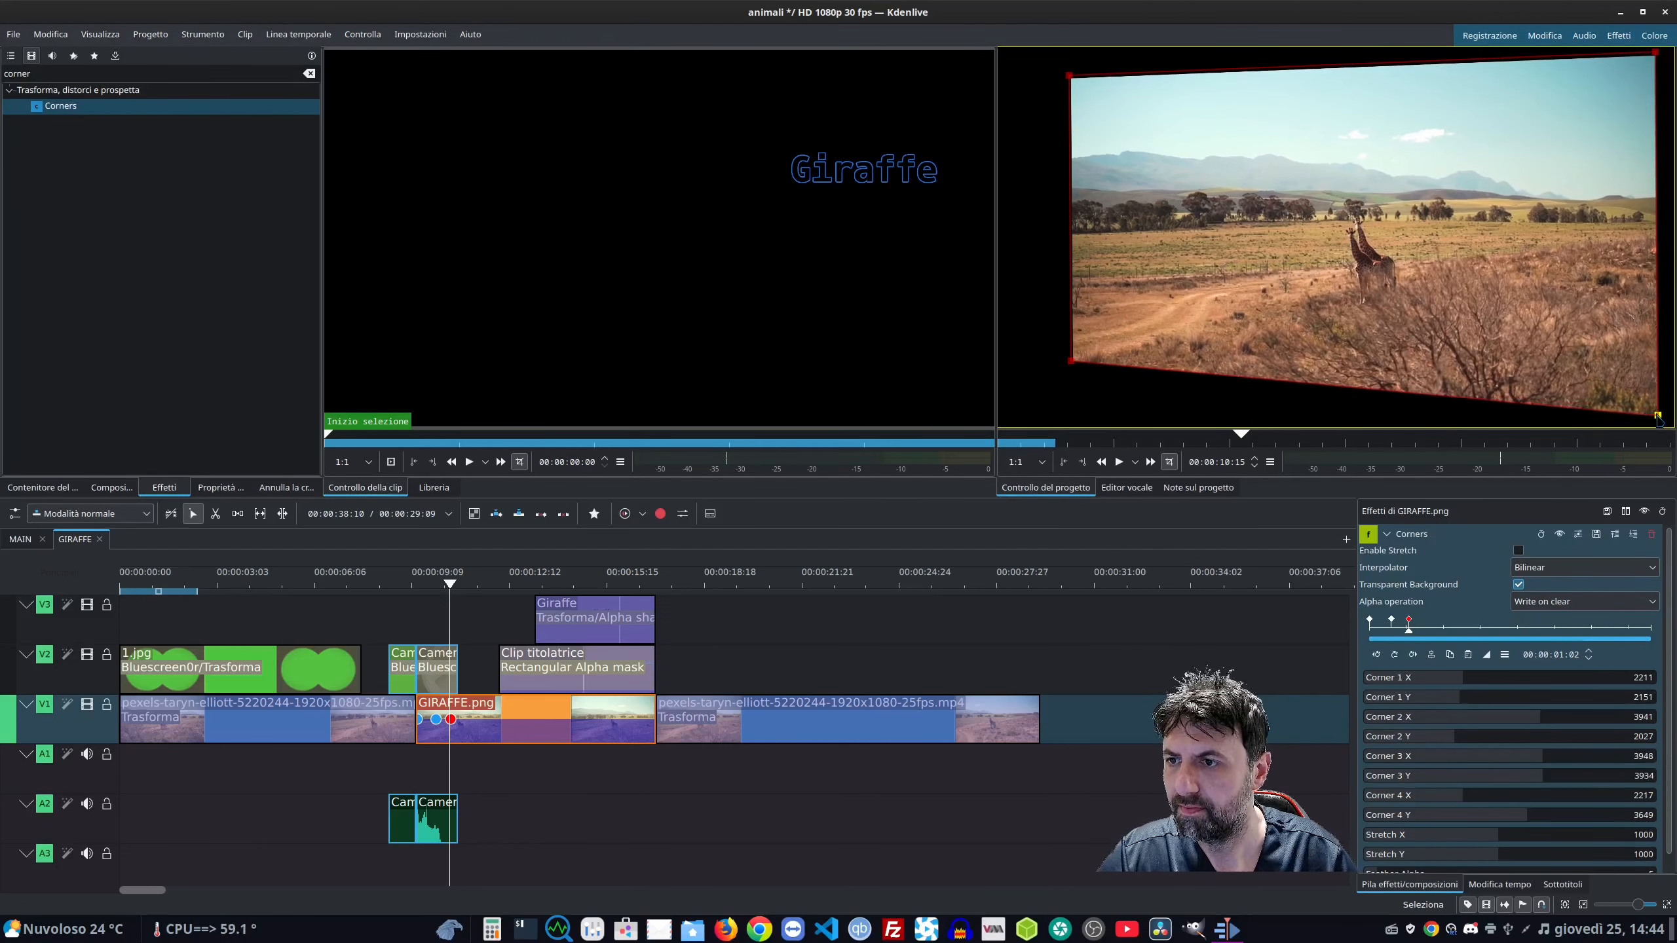
Add a Trasforma effect to the Clip titolatrice callout on V2 and shift it to about X 57, Y -76 over the giraffe.
left_click(539, 591)
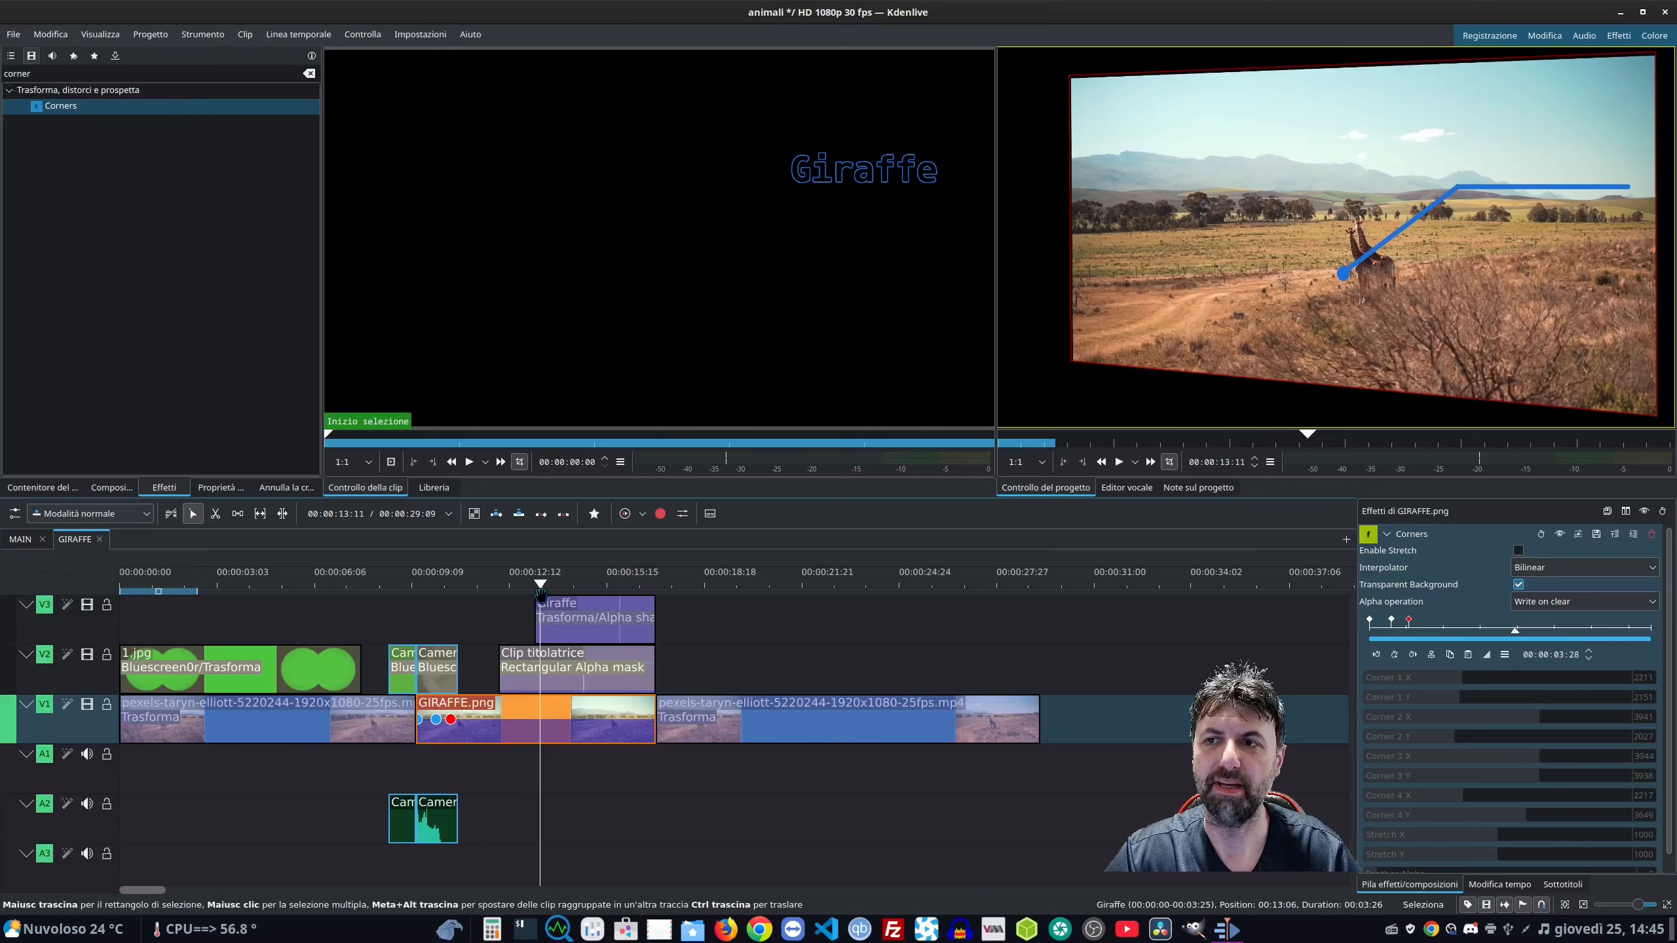
right_click(600, 667)
mouse_move(759, 641)
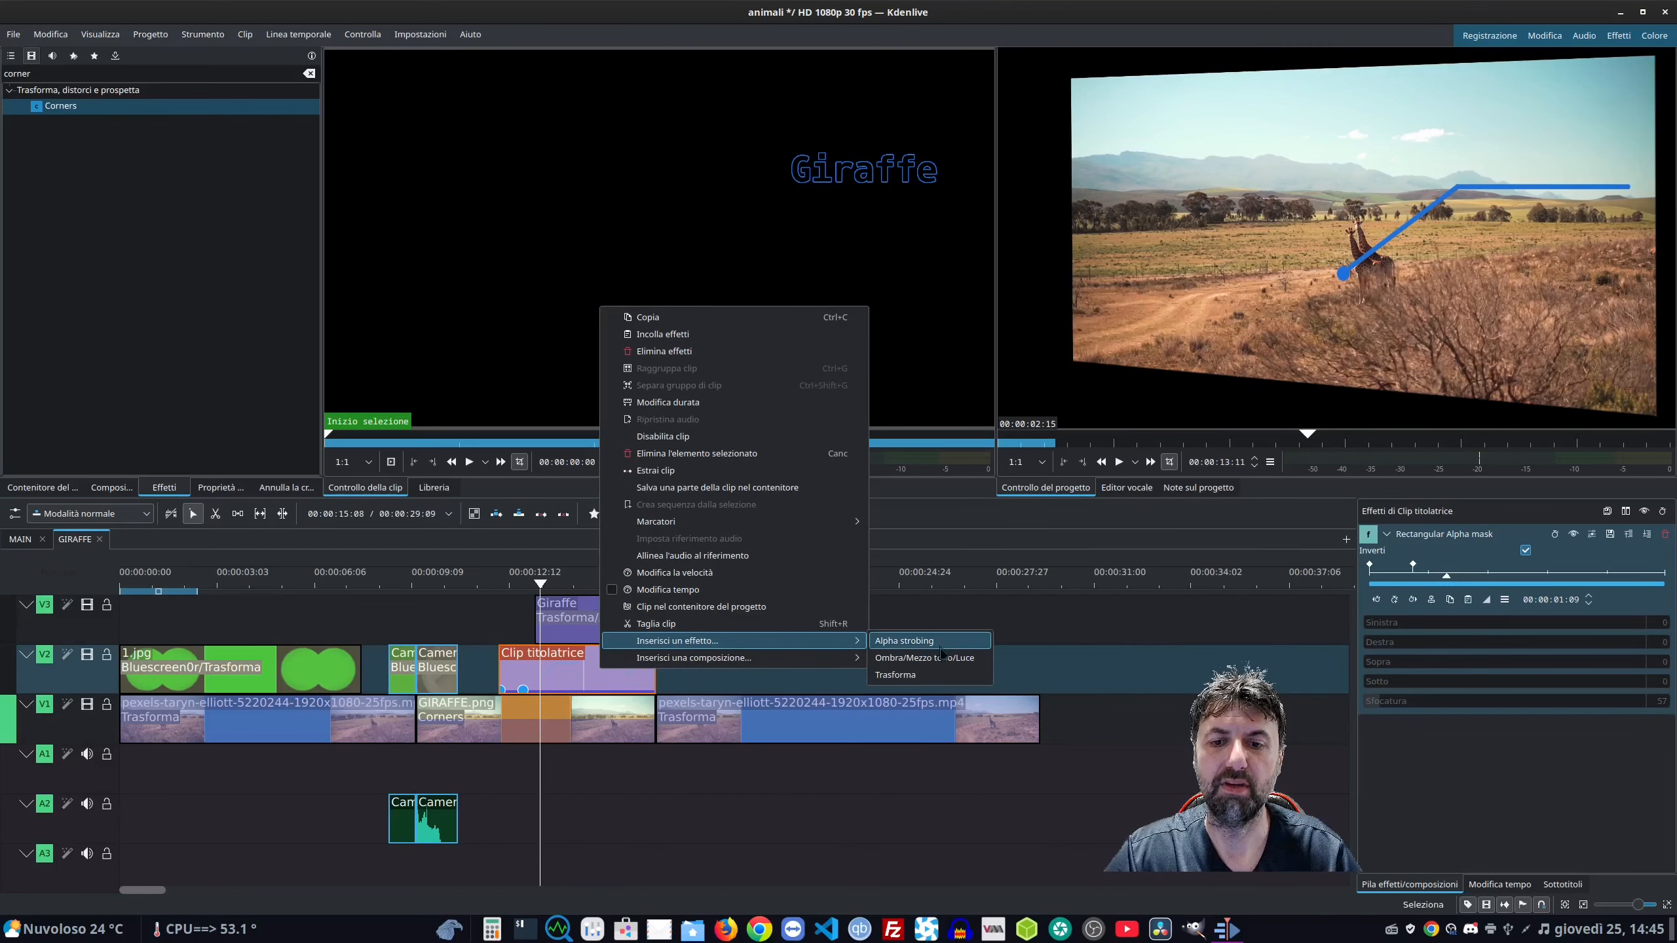
left_click(947, 674)
left_click_drag(1335, 235, 1355, 210)
Move the Giraffe title's Alpha shapes rectangle to about position 831, 212 to match the shifted callout line.
left_click_drag(502, 585, 616, 591)
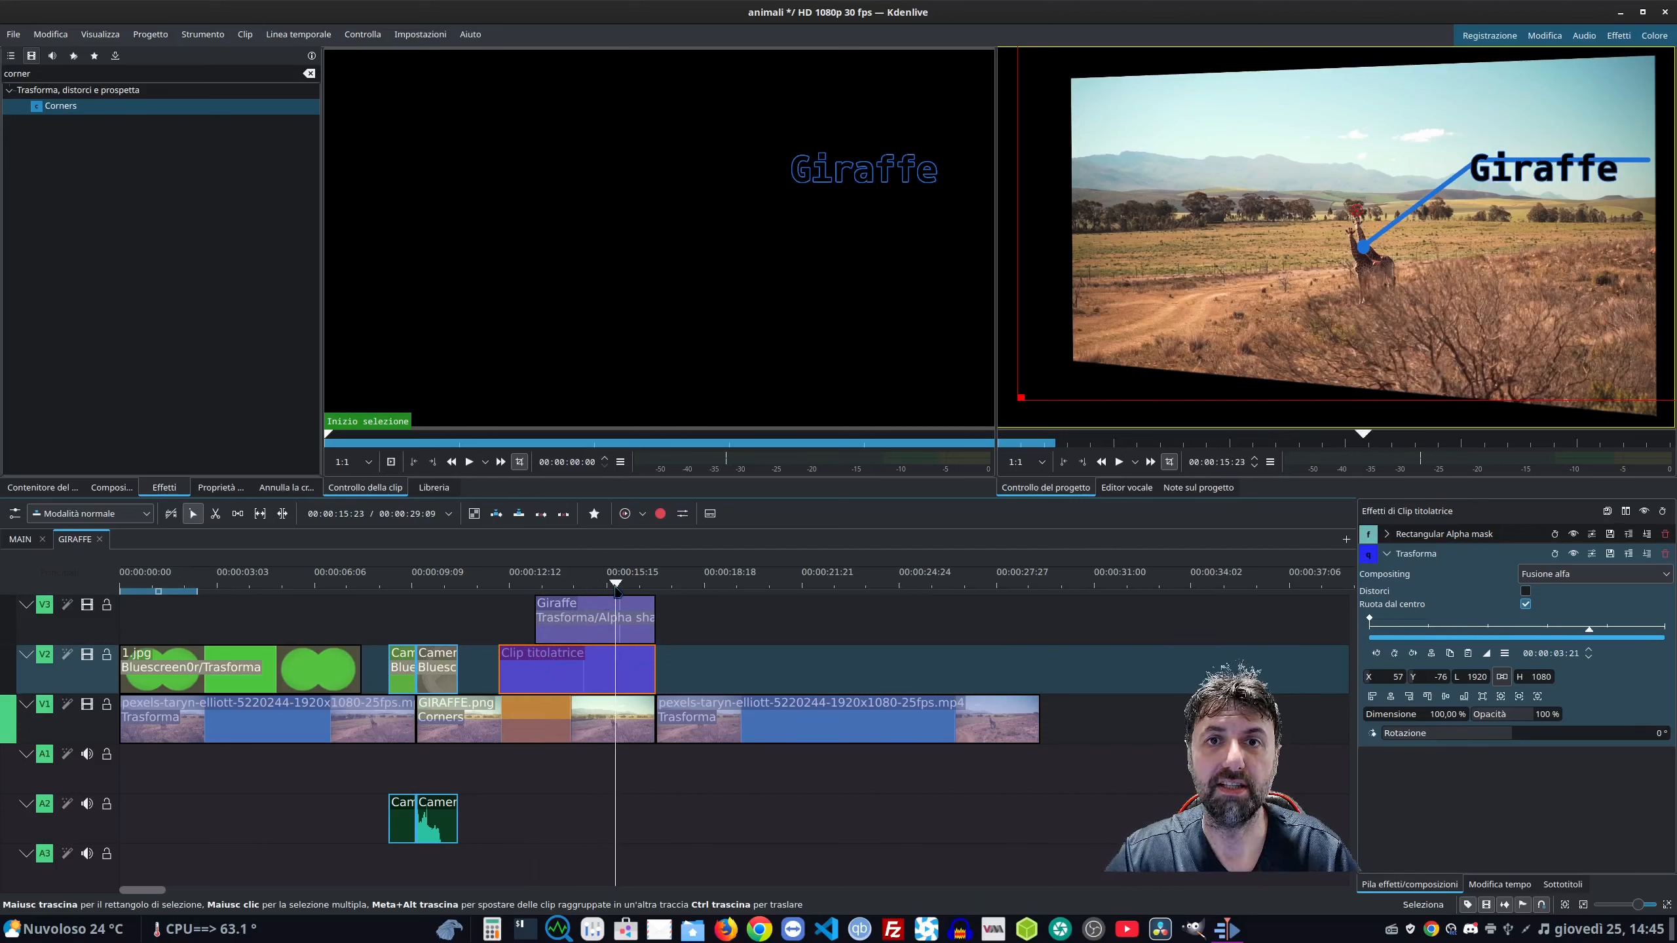
left_click(601, 624)
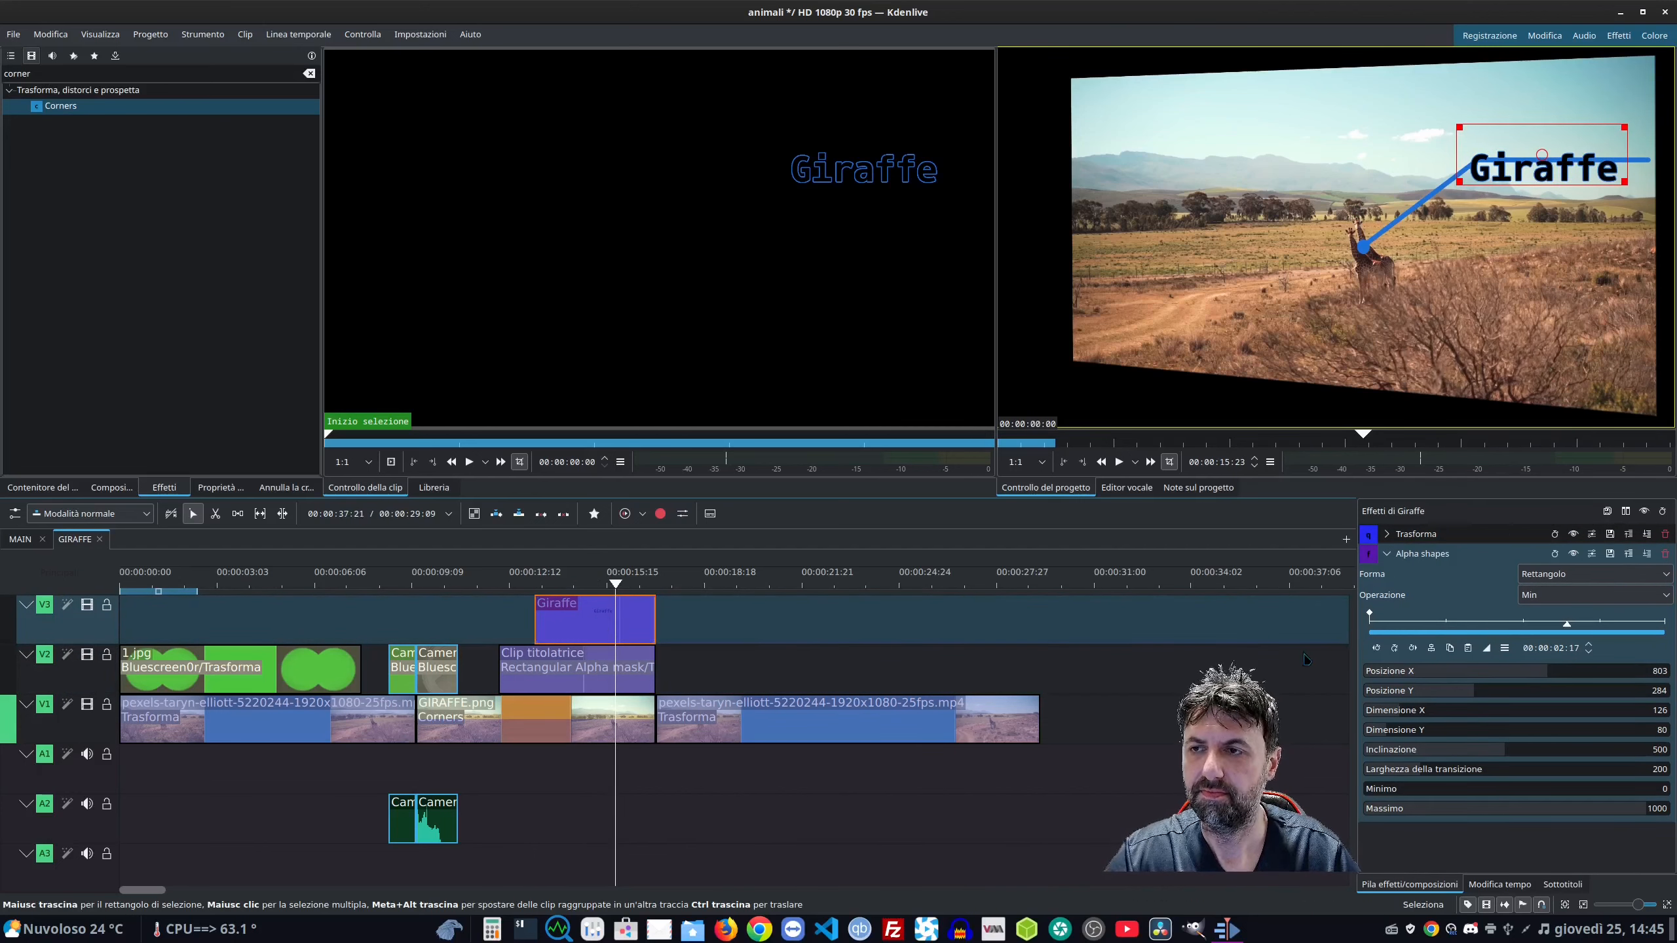
left_click_drag(1541, 154, 1561, 127)
Disable the title's Alpha shapes effect and reposition its Trasforma keyframes to follow the callout line, with about X 47, Y -45 at 00:00:01:13.
left_click(1392, 539)
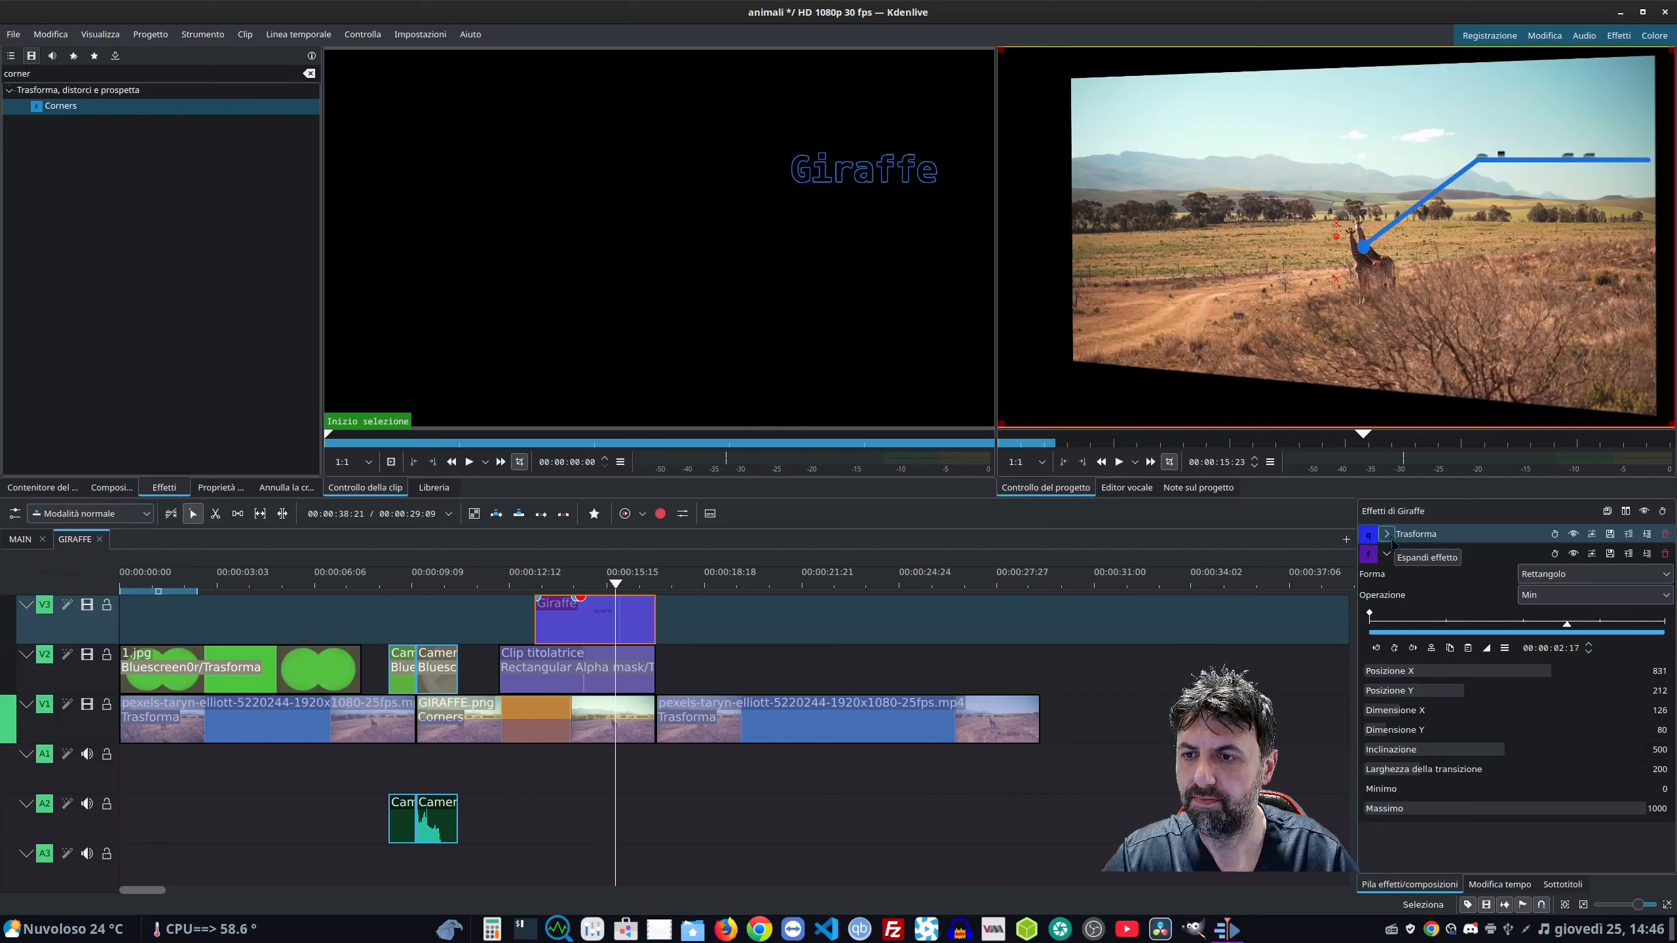
left_click(1387, 535)
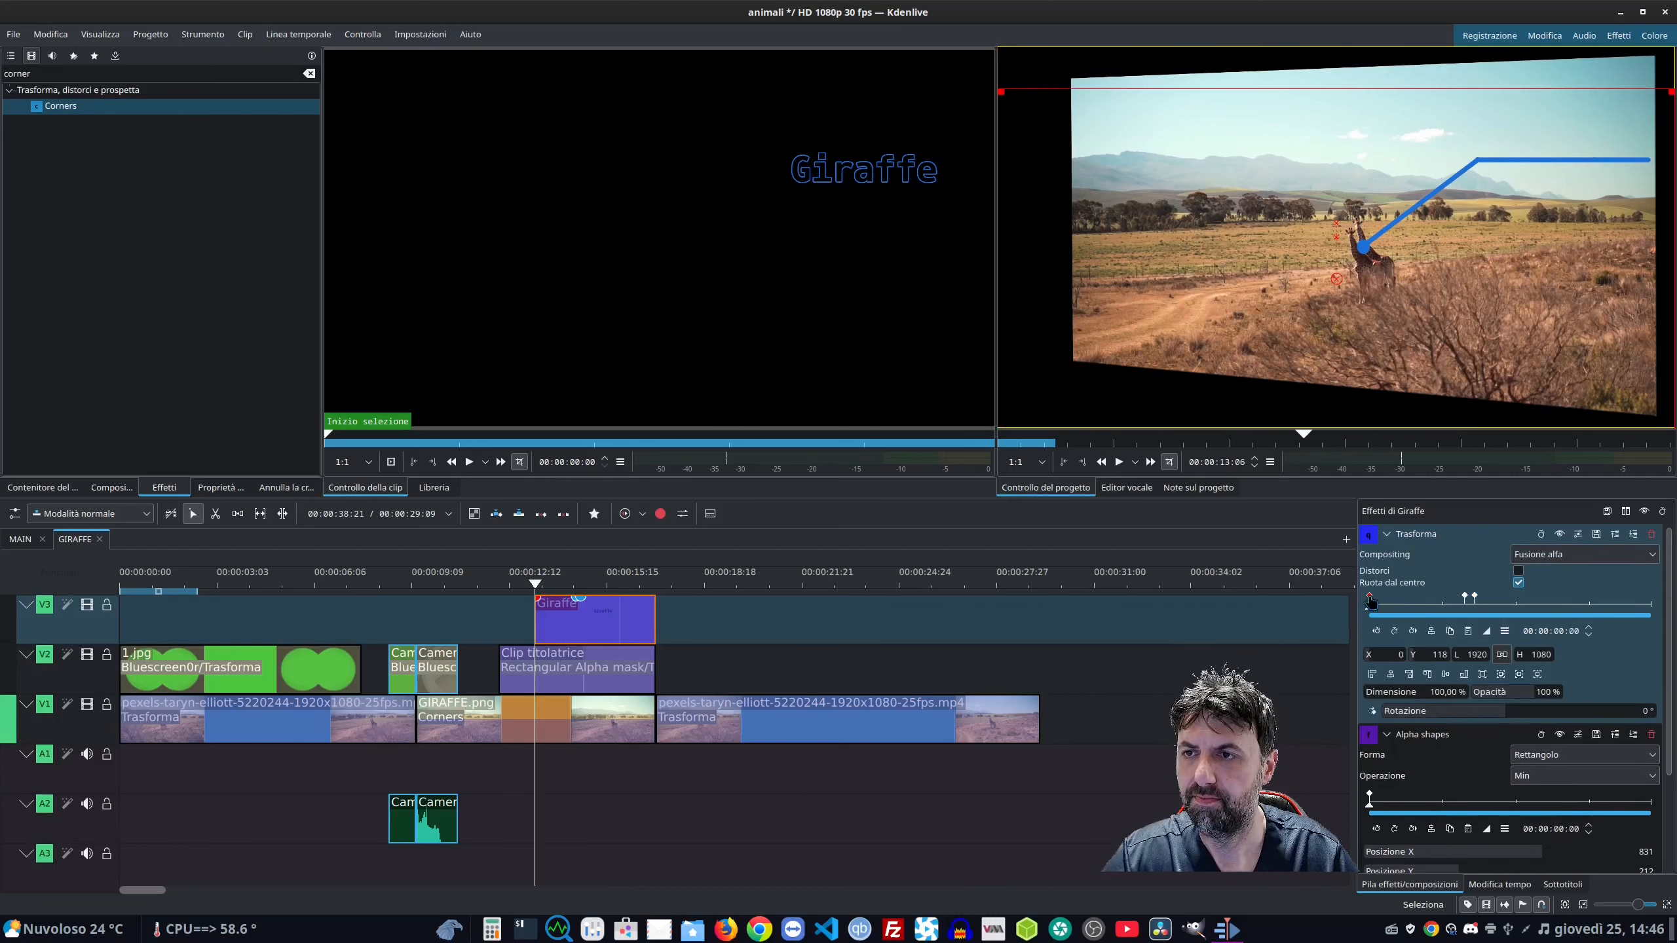
left_click(1560, 735)
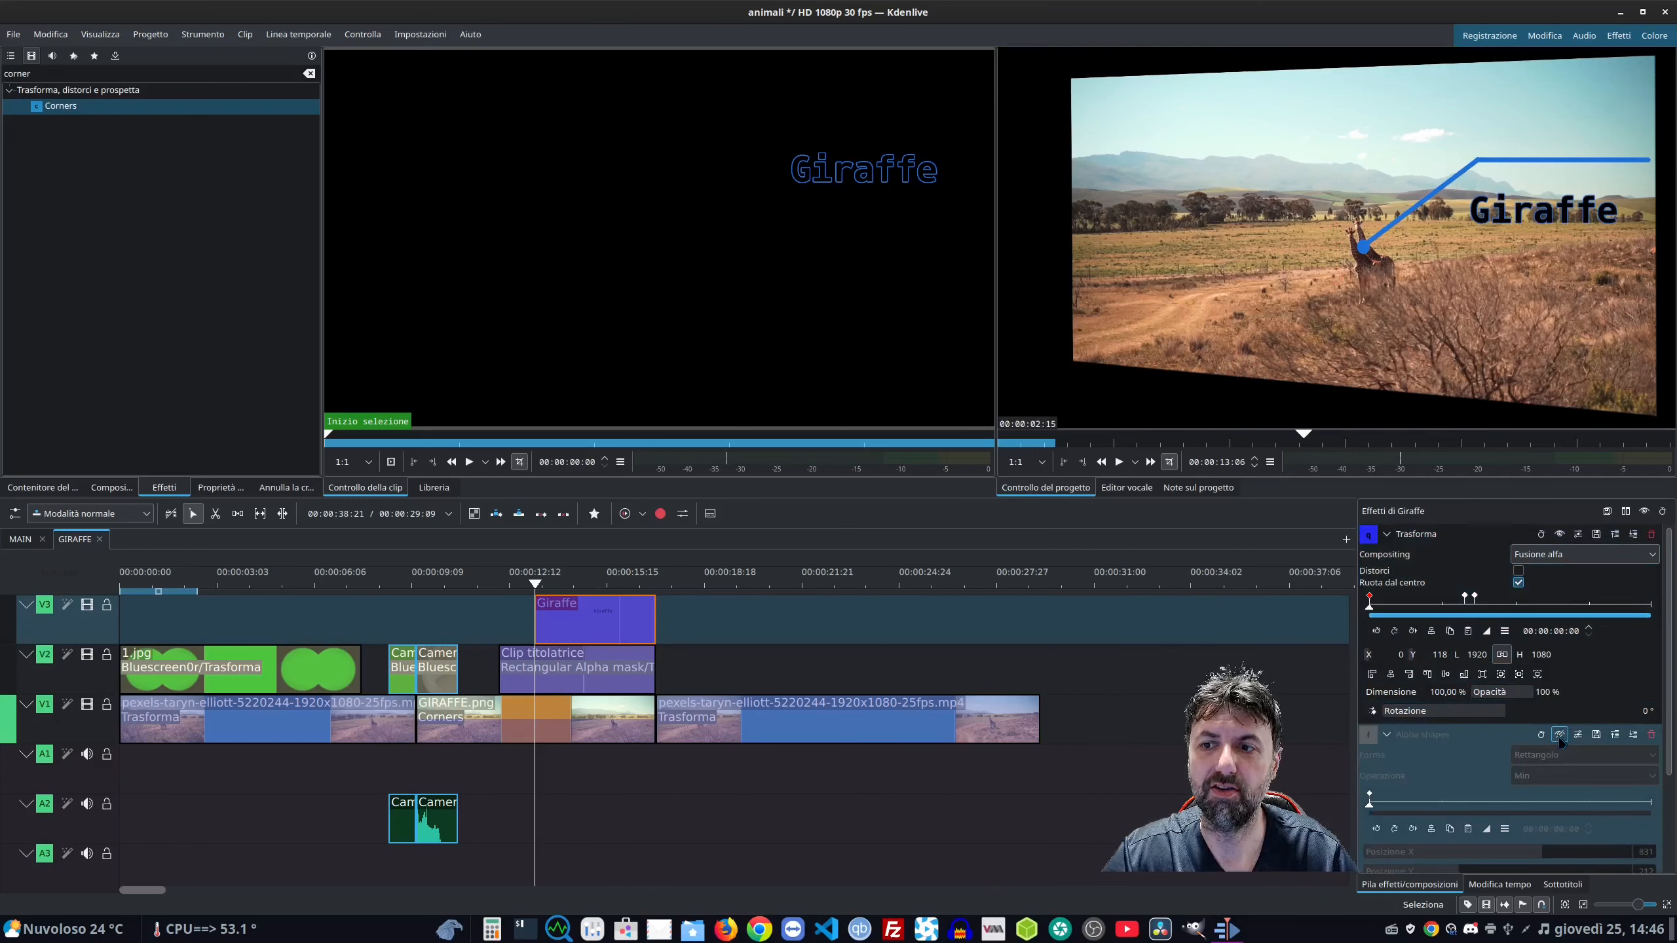
left_click(1464, 597)
left_click_drag(1338, 281, 1357, 217)
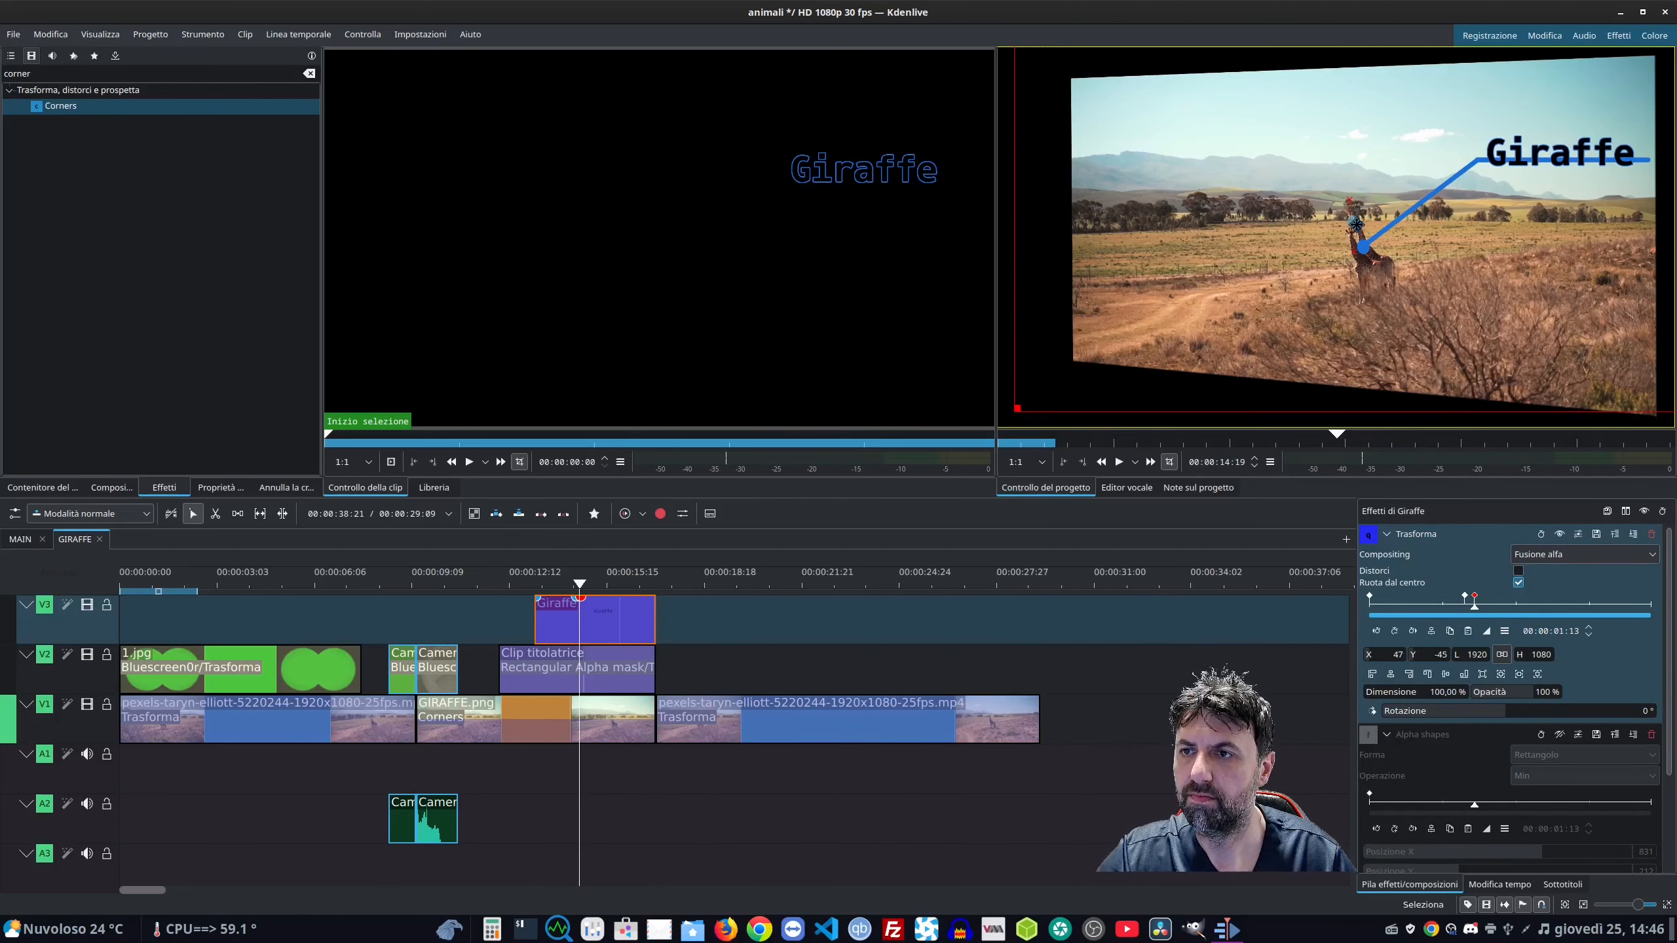
Trim the Giraffe title and the callout clip to end at 00:00:16:15 and give both a fade-out.
left_click(475, 621)
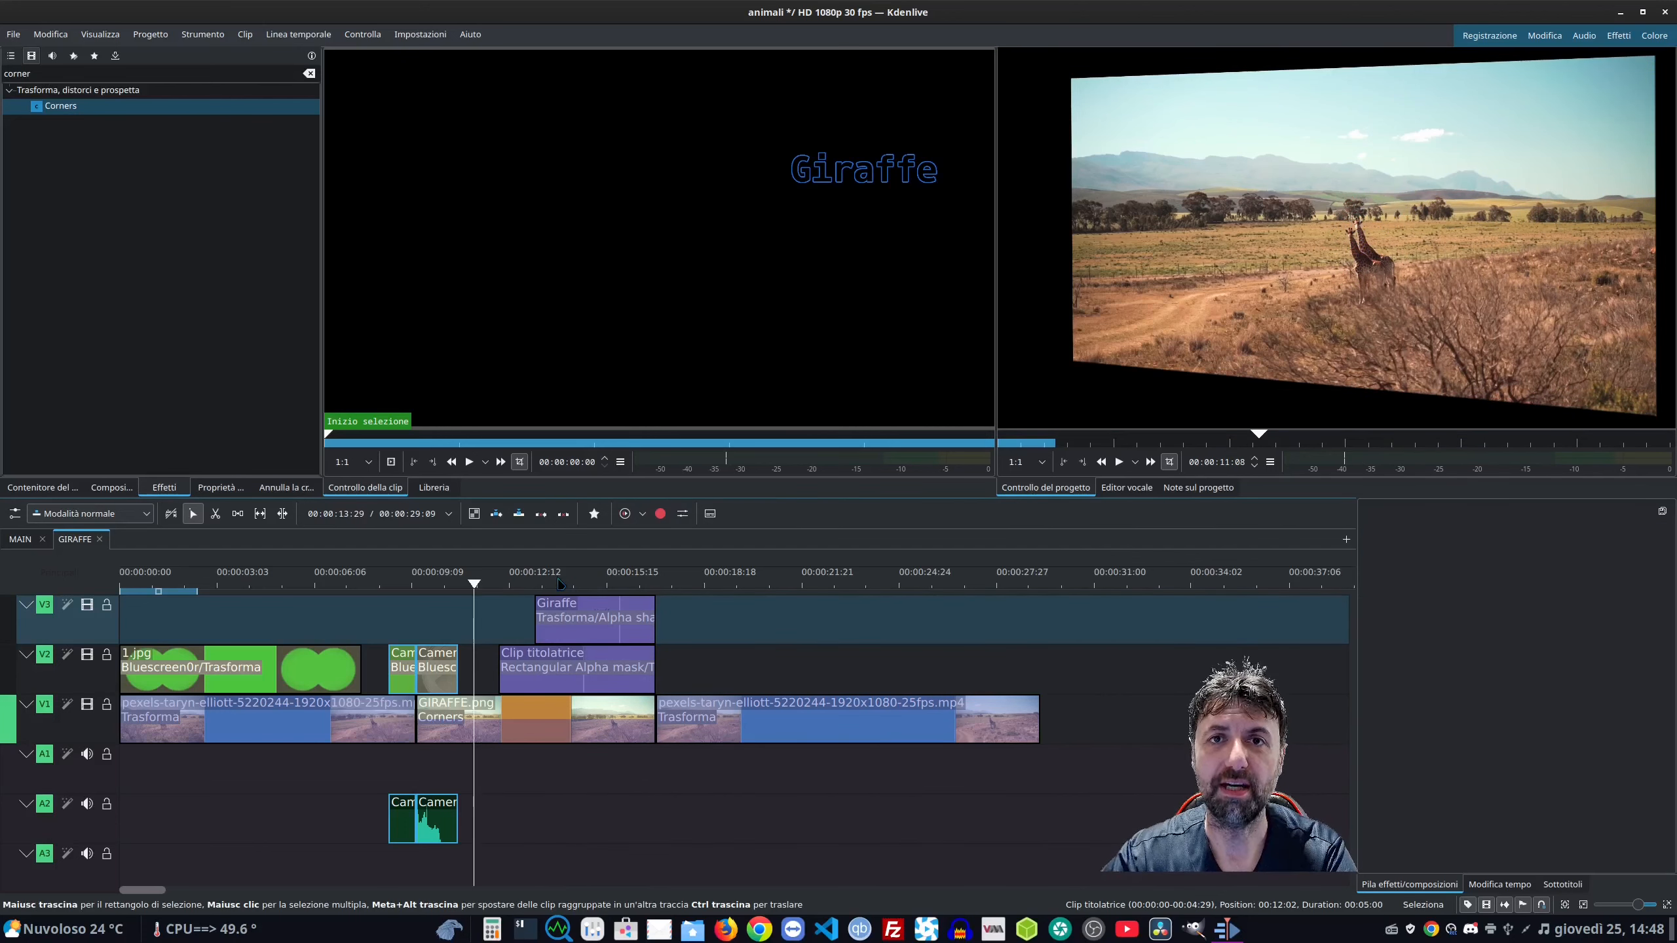
left_click(638, 585)
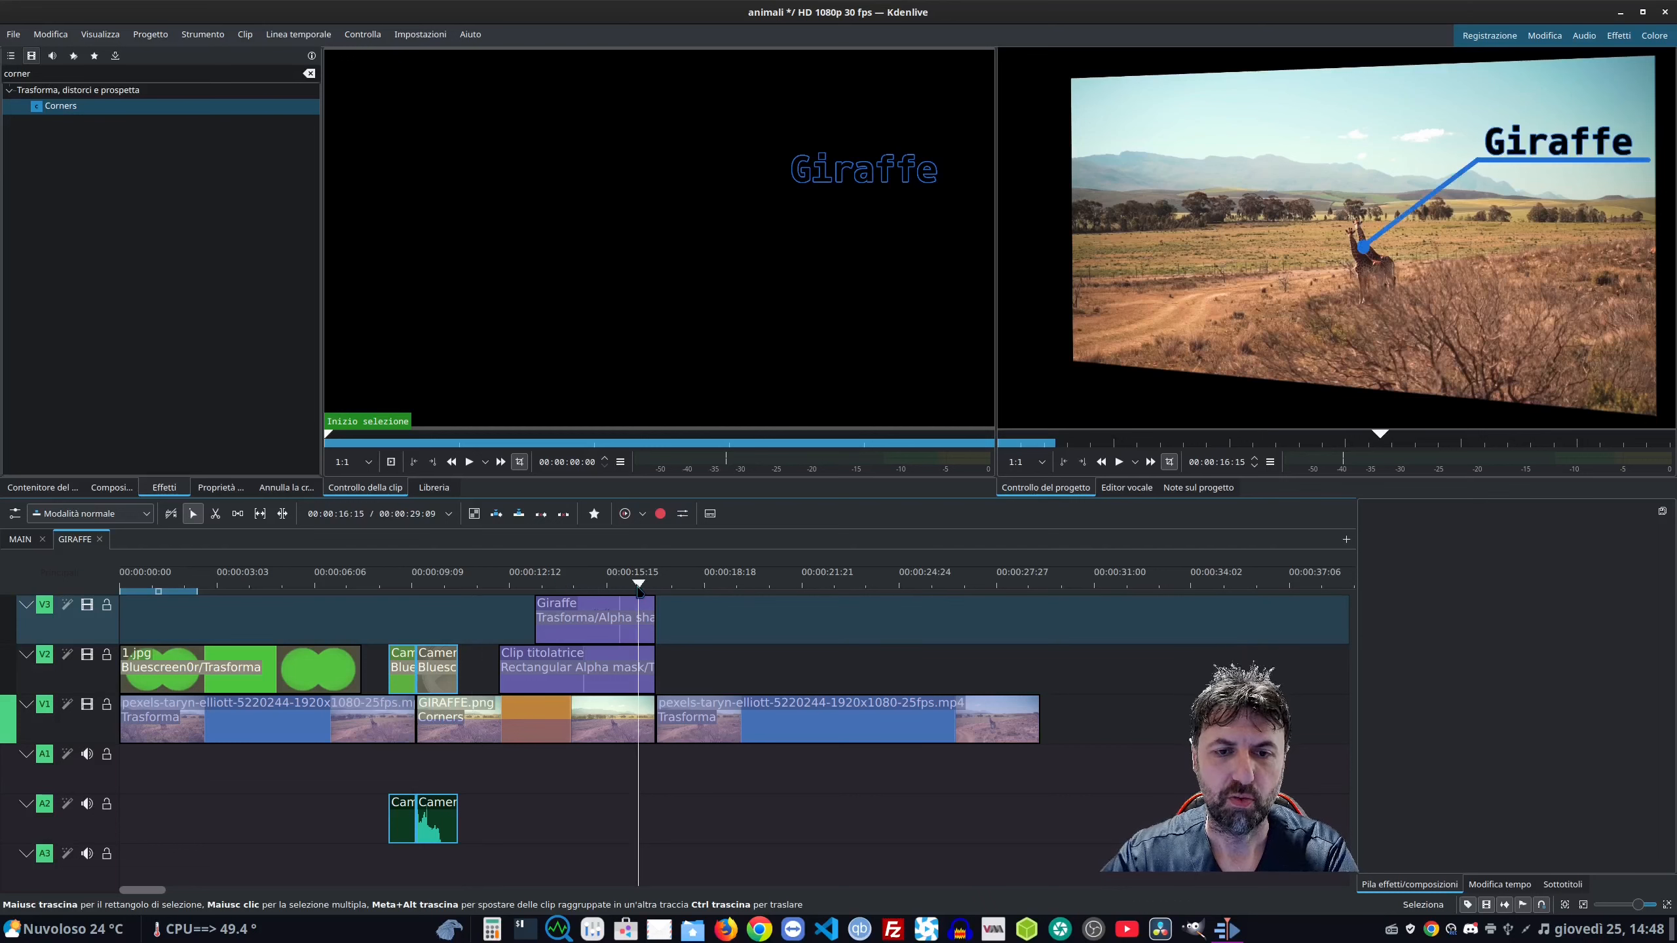
left_click_drag(638, 590, 638, 669)
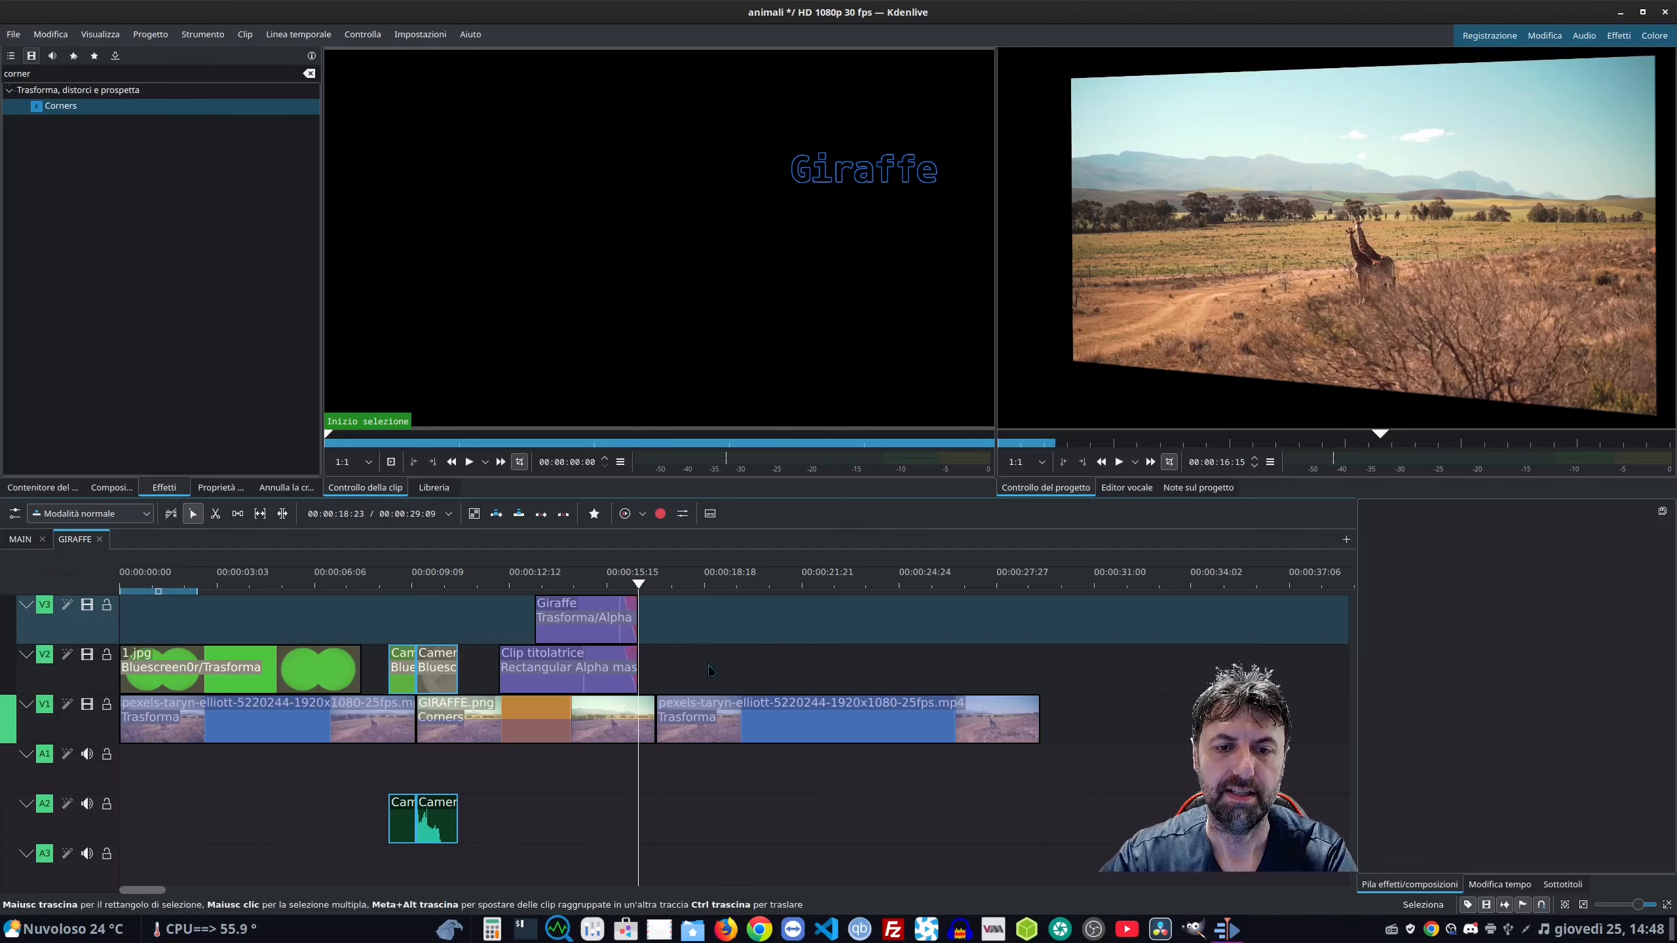
Add Corners keyframes to the GIRAFFE.png clip at 00:00:16:15 and at its last frame, 00:00:17:01.
left_click(617, 723)
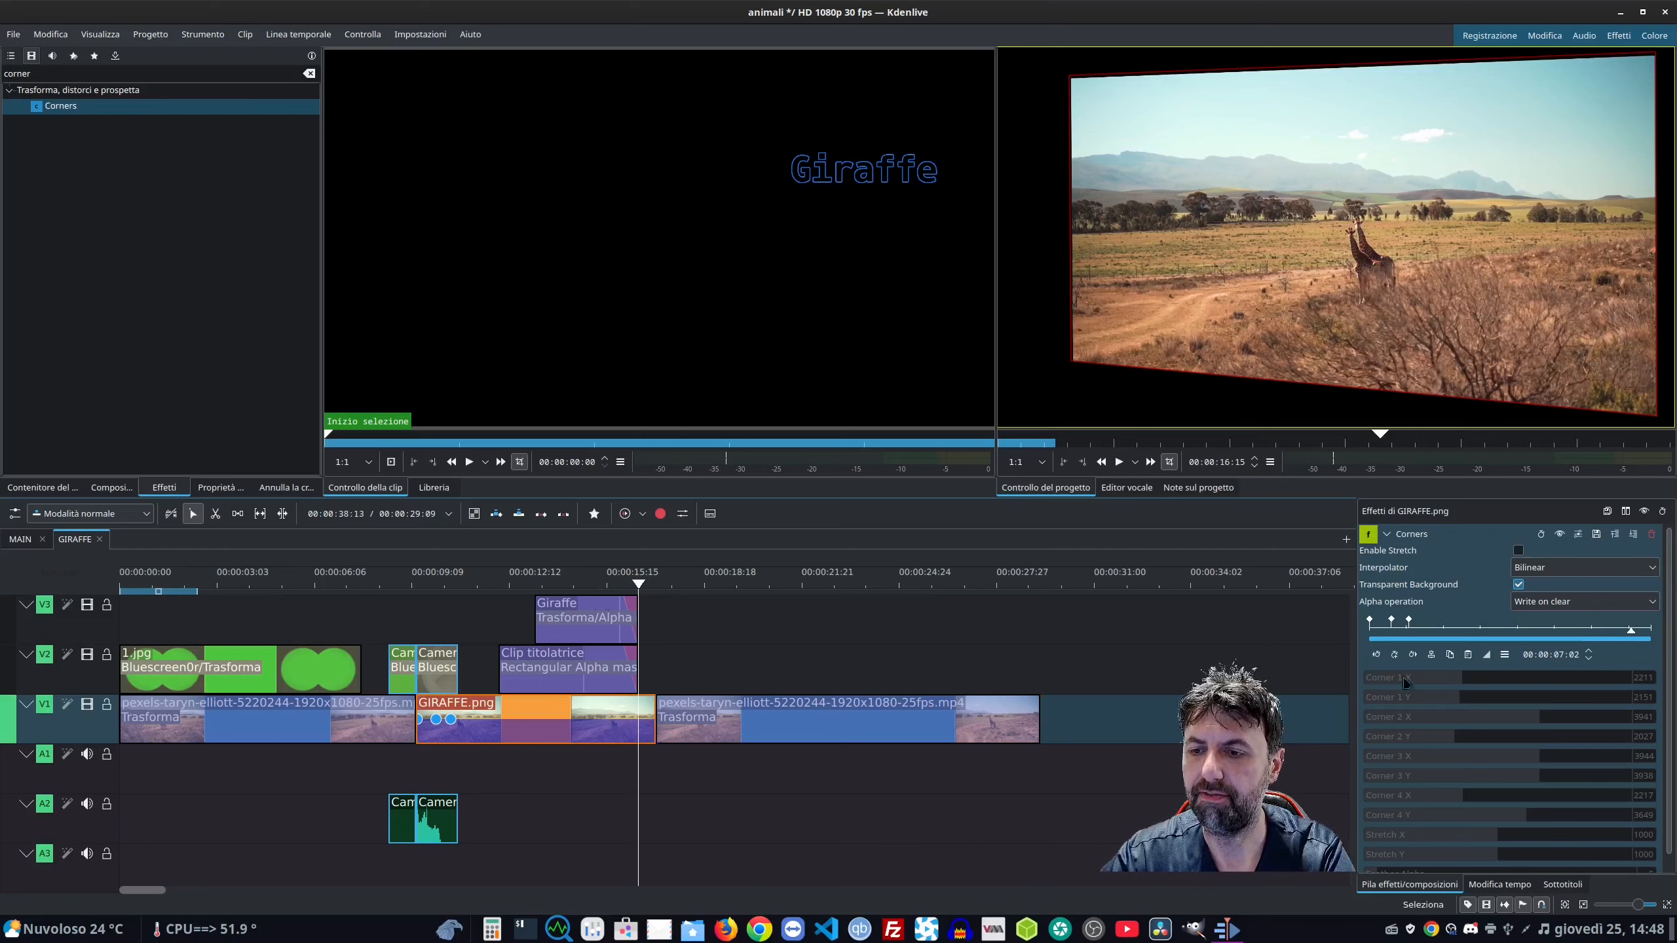
left_click(1395, 654)
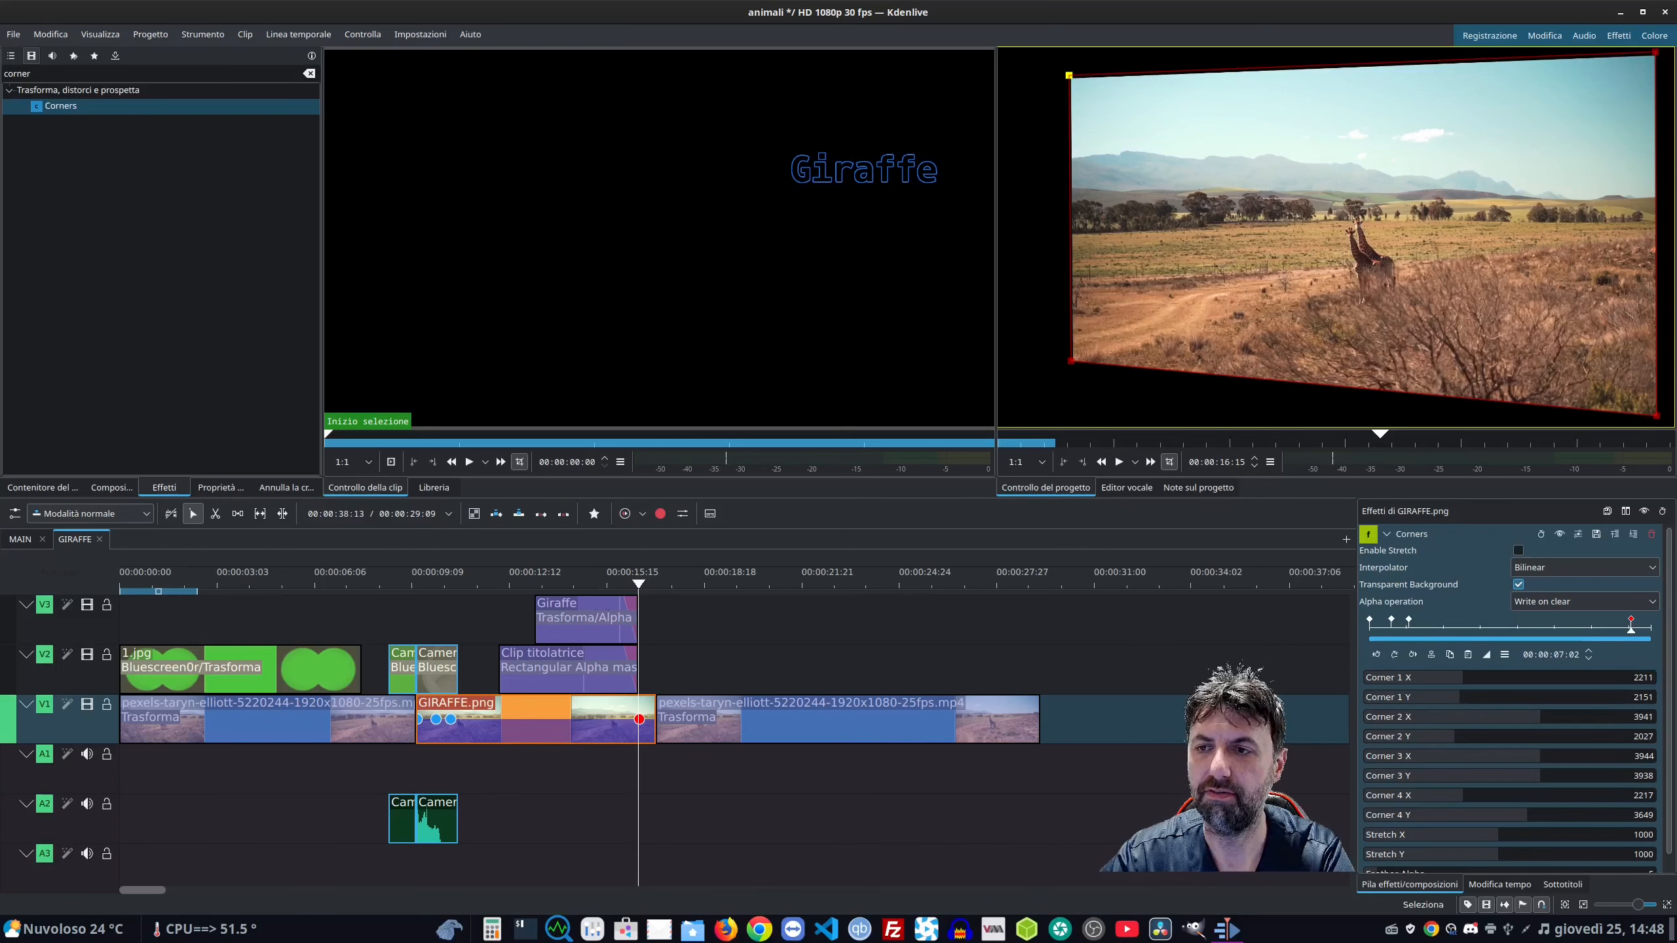
left_click(1653, 639)
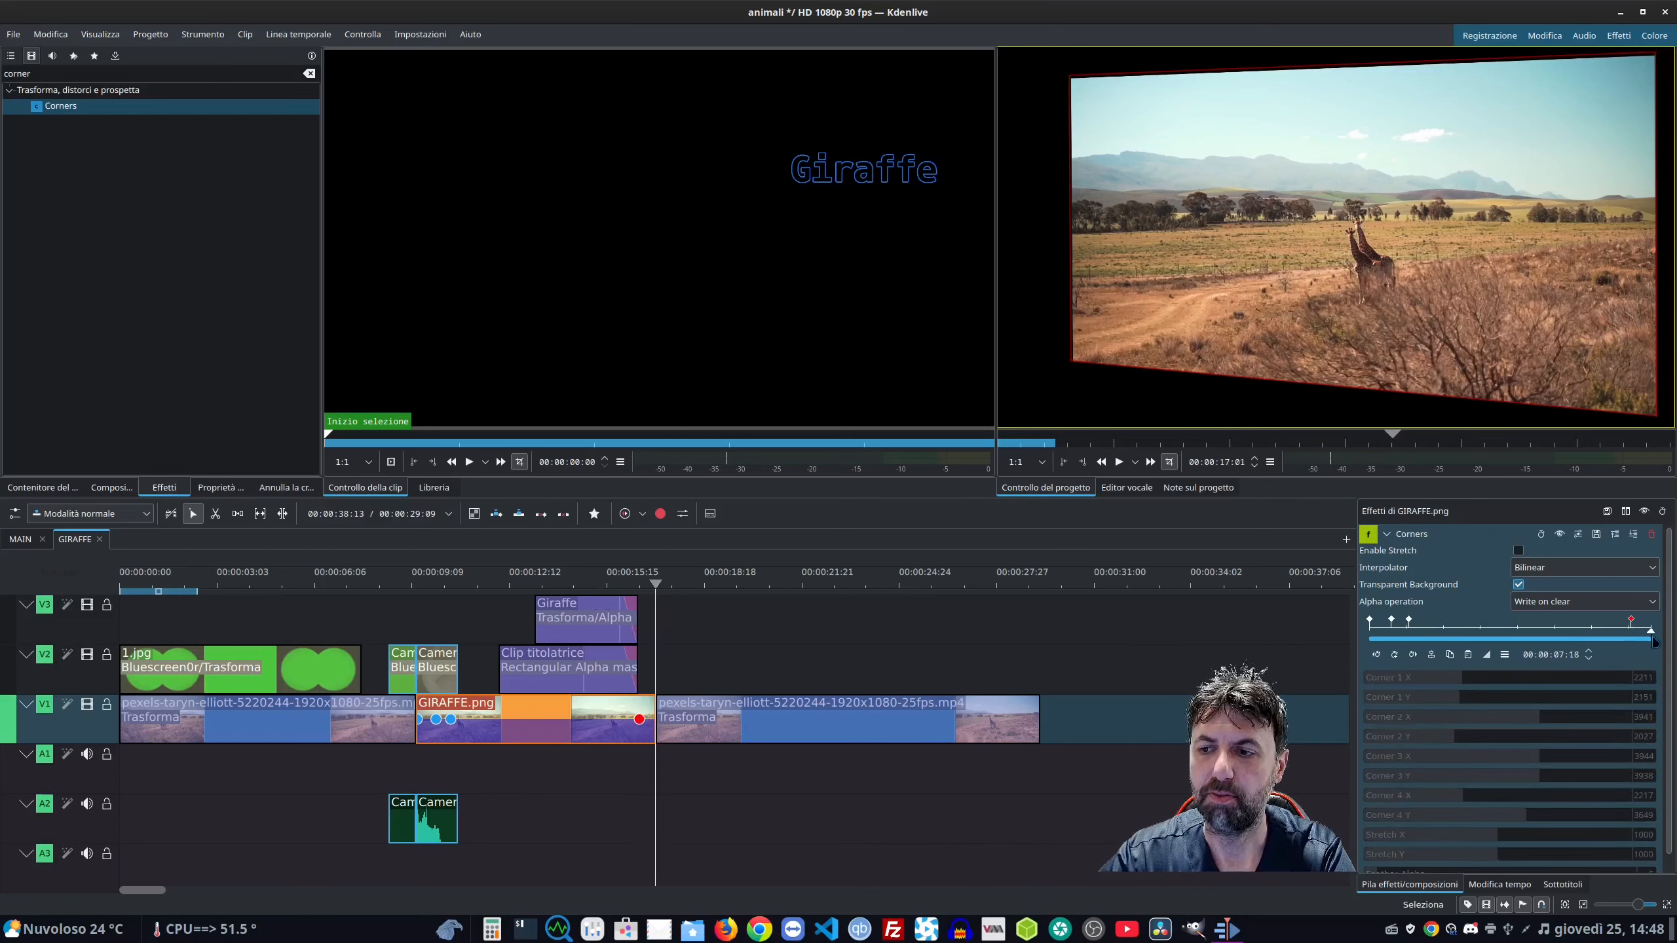
left_click(1397, 660)
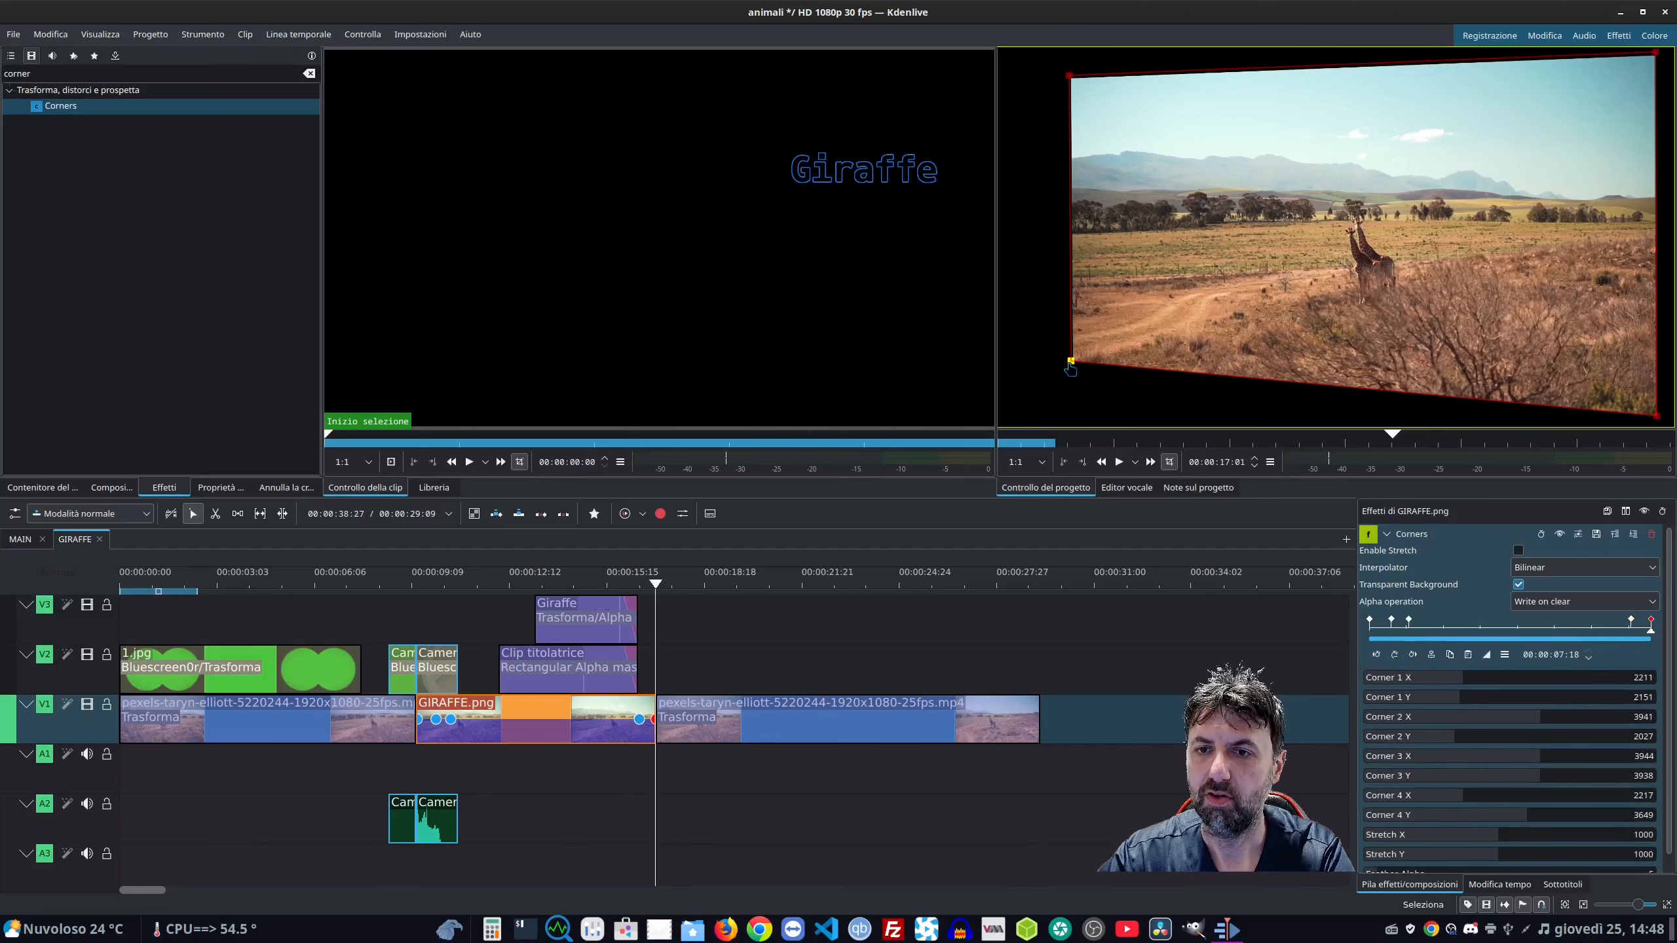
At the last Corners keyframe, stretch all four corners of the photo back to the full frame, and save the project.
left_click_drag(1070, 360, 999, 433)
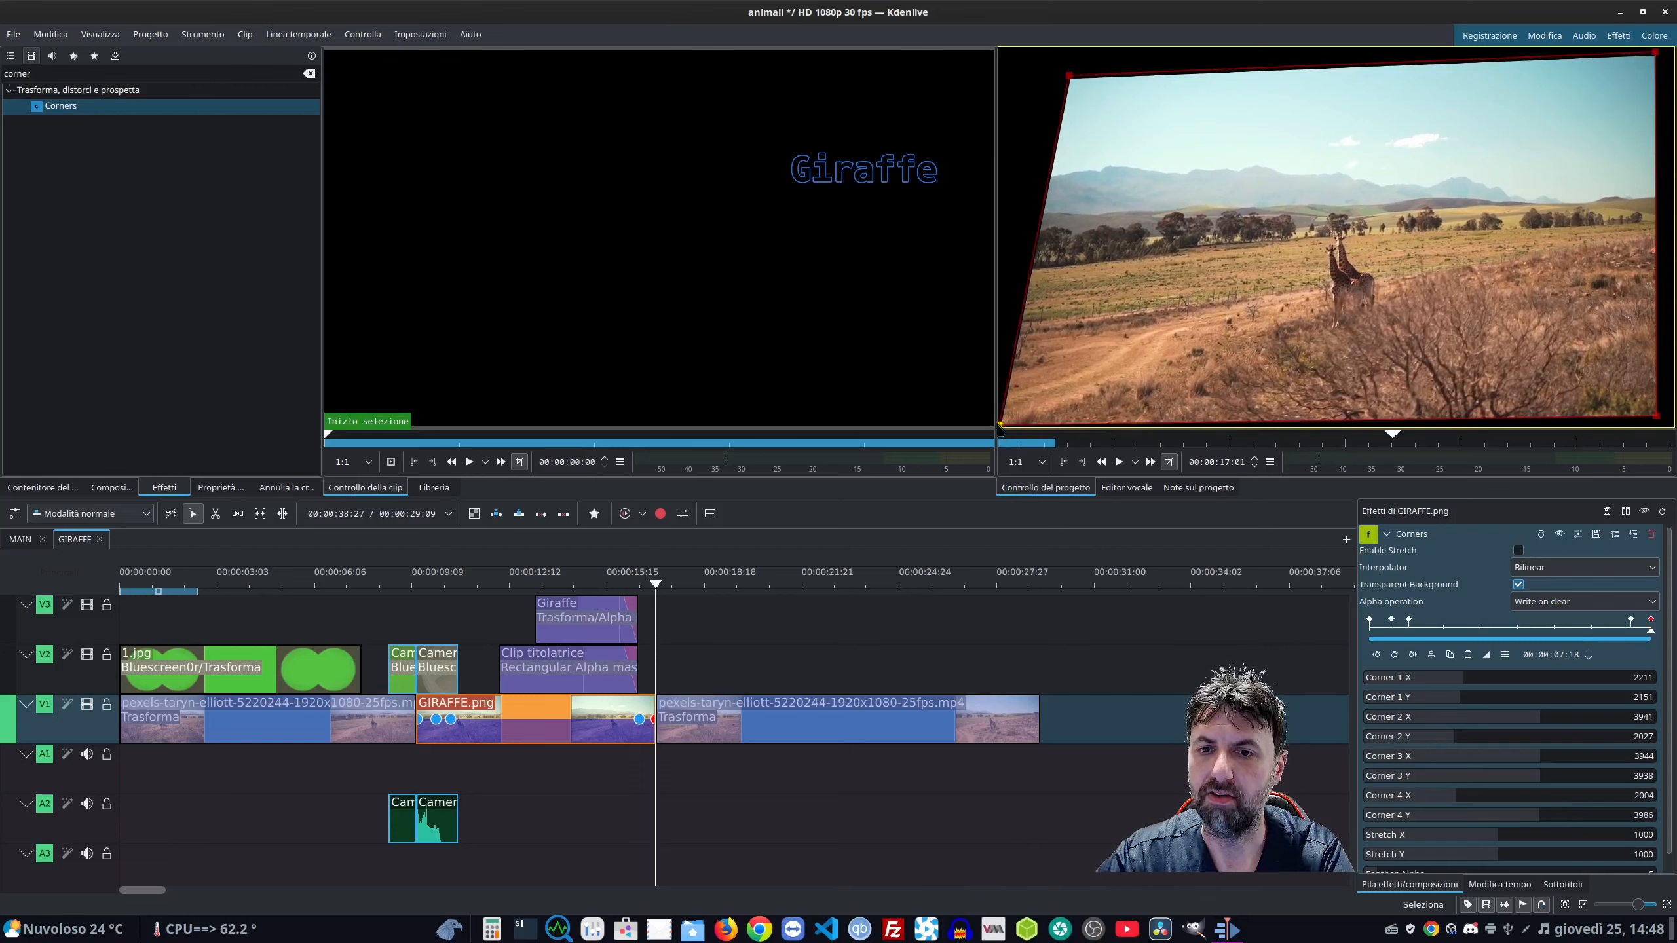
left_click_drag(1070, 74, 1000, 48)
left_click_drag(1654, 52, 1674, 47)
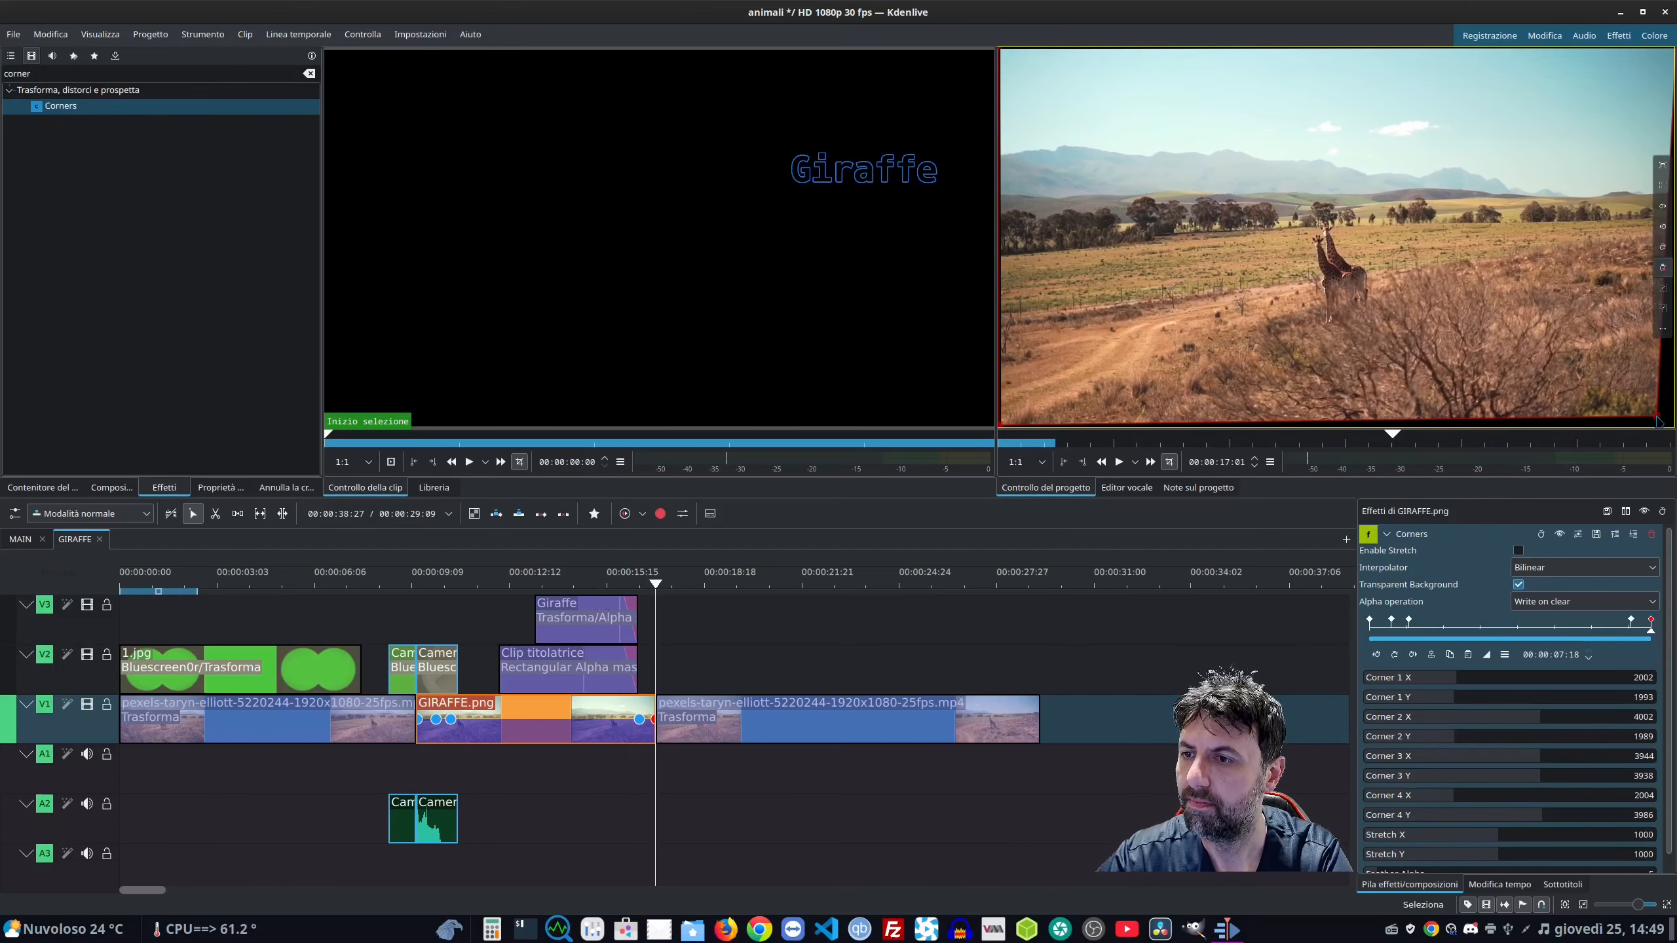
left_click_drag(1657, 419, 1672, 427)
key("ctrl+s")
Play back the sequence from about 00:00:08:11 to check the photo tilt, the callout and the return to full frame.
left_click(388, 611)
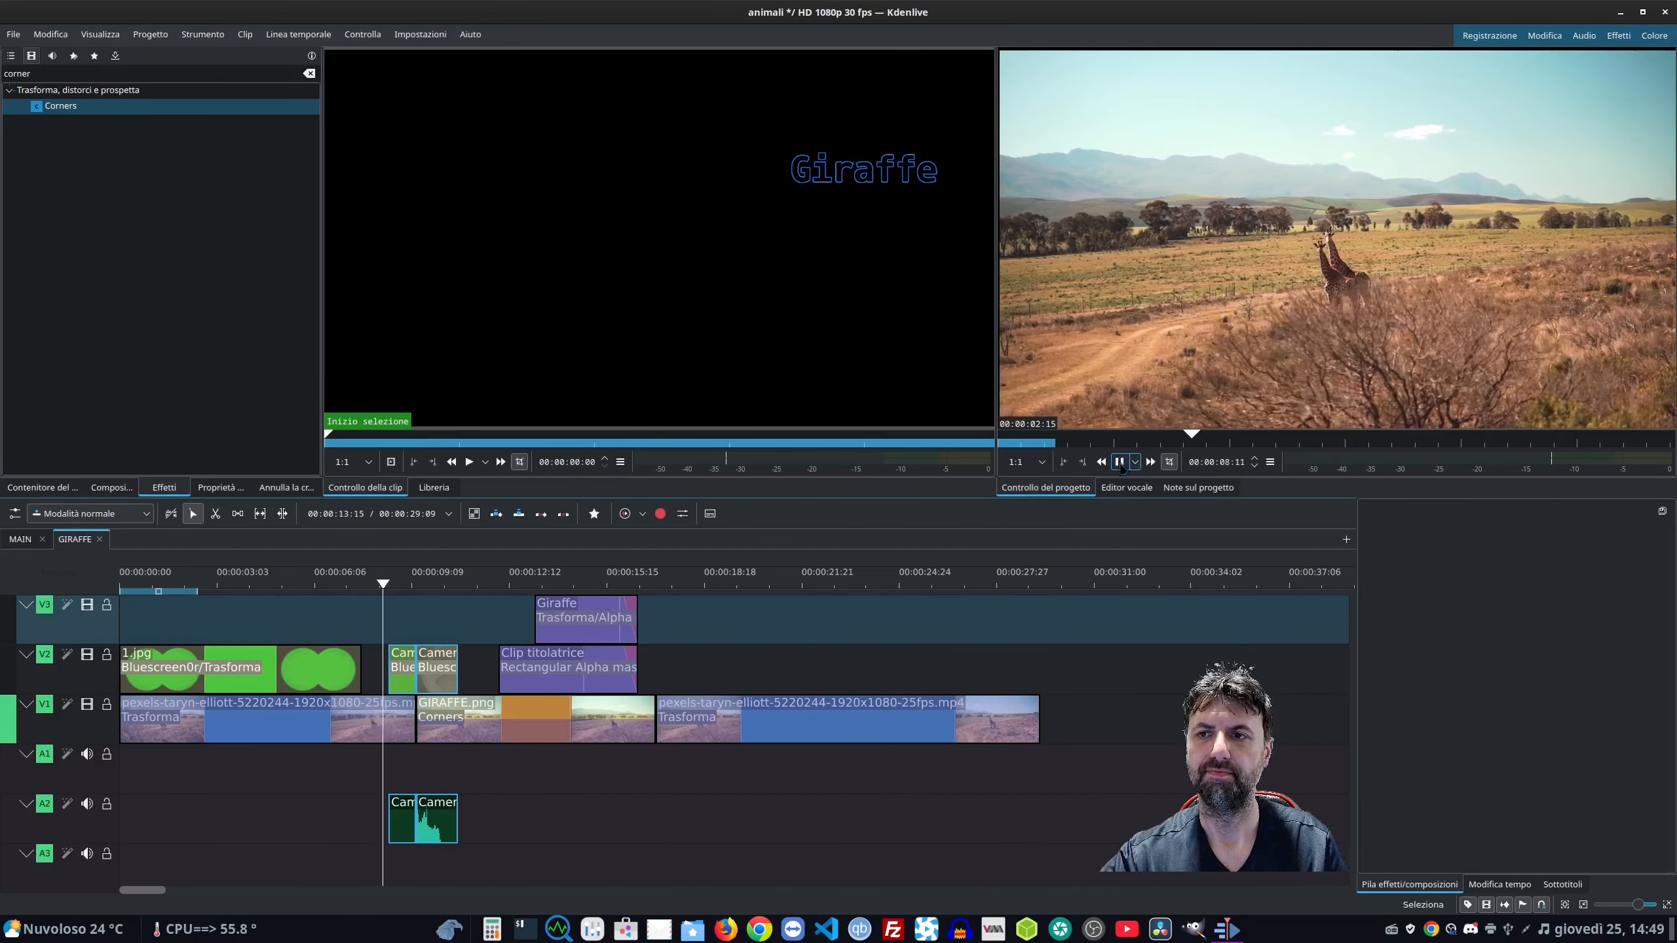
left_click(1120, 462)
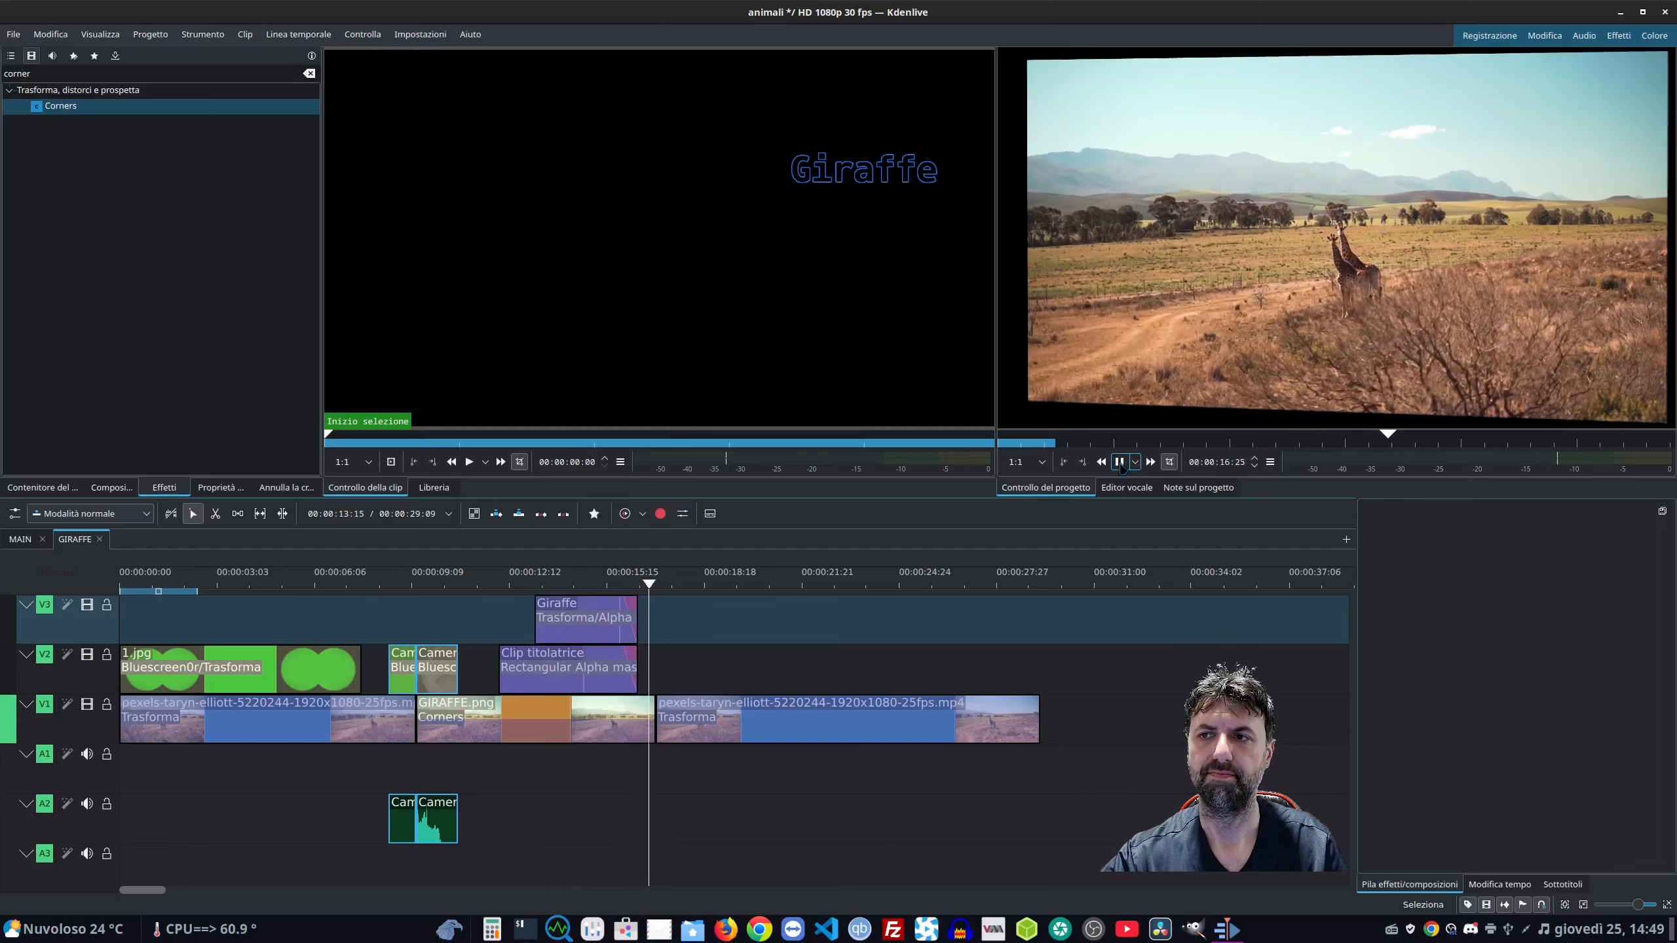
left_click(1119, 462)
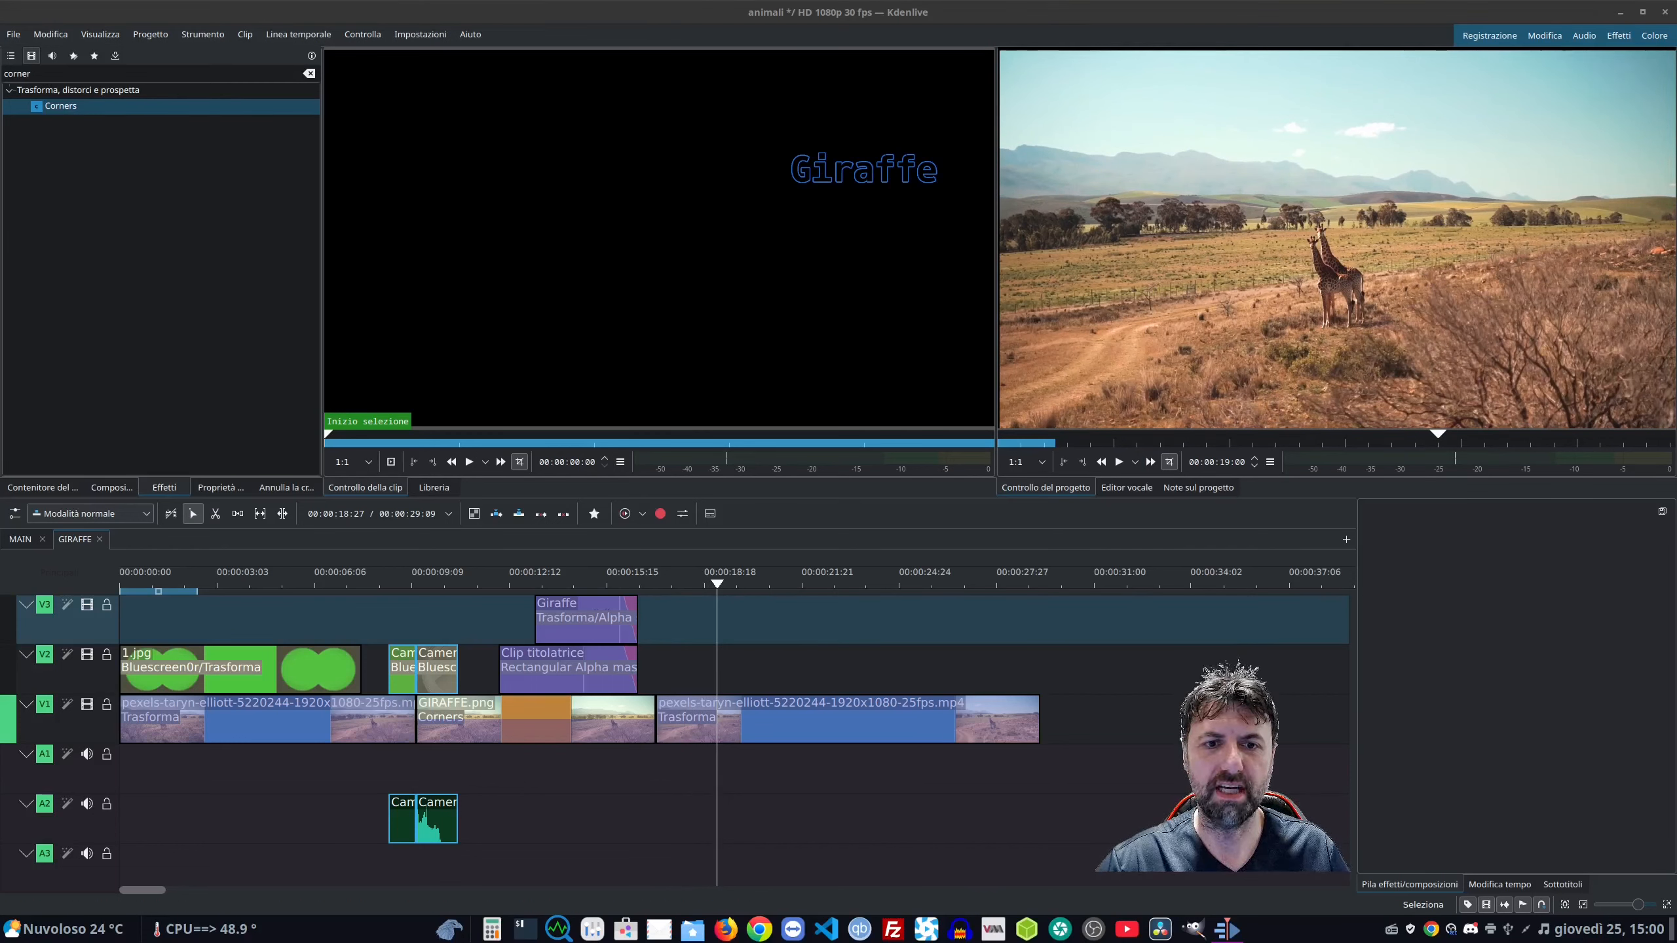
Place the playhead at 00:00:12:01 and load robot-6282.mp3 from the project bin into the clip monitor.
left_click_drag(563, 580, 499, 581)
left_click(43, 488)
left_click(218, 440)
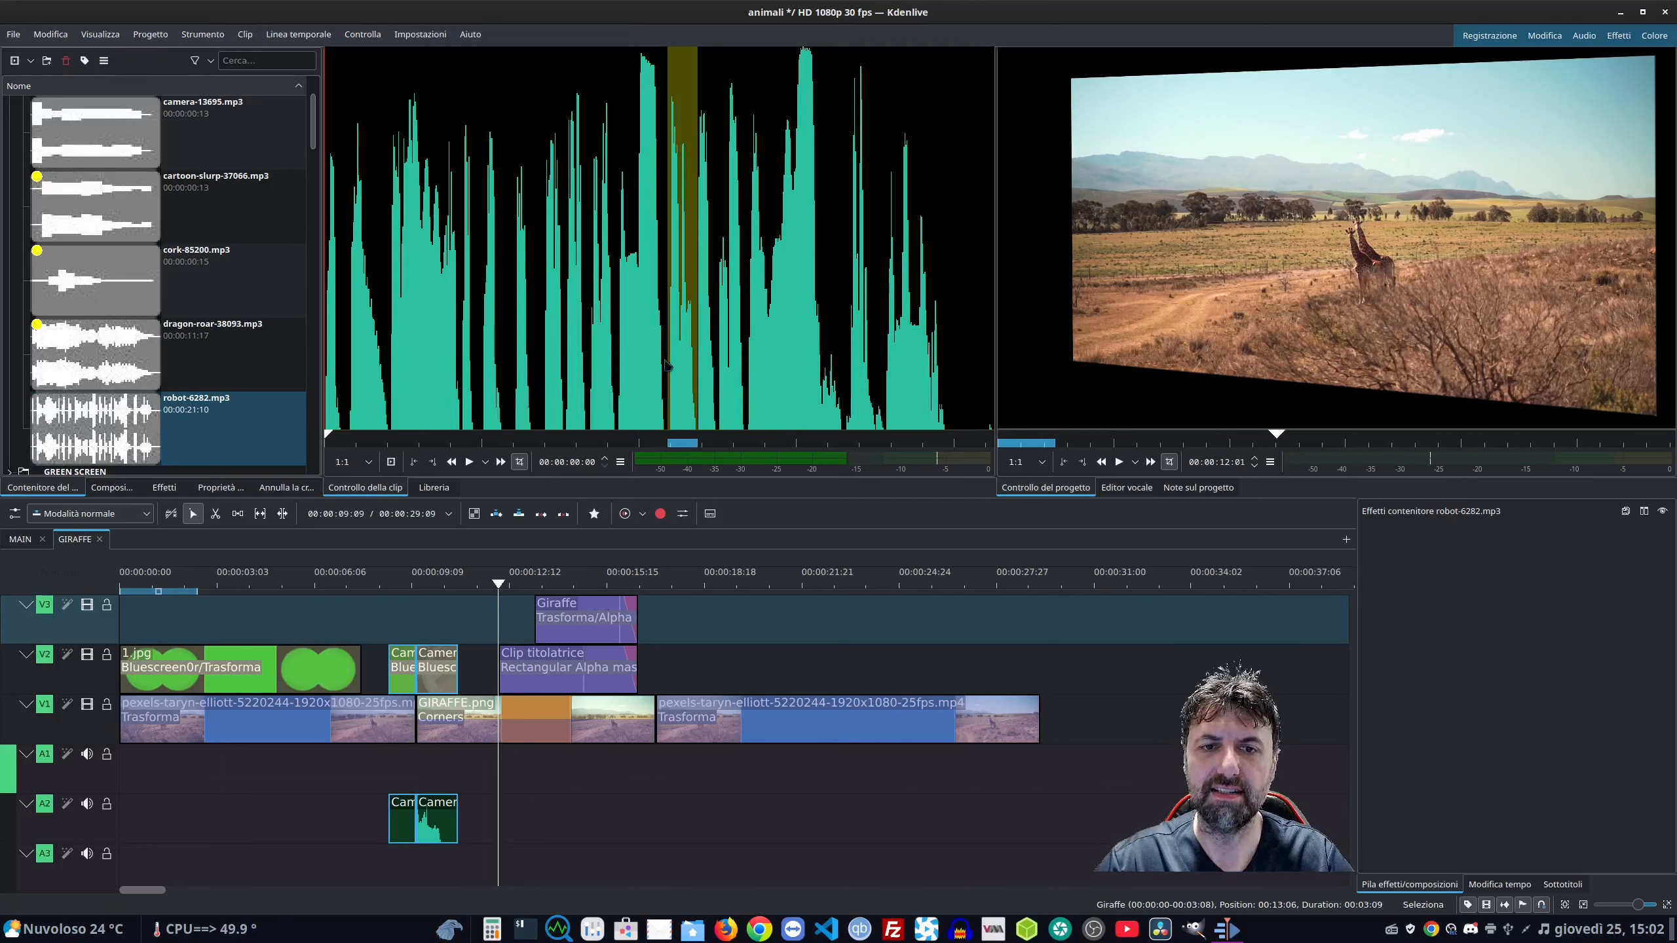
Try placing the marked zone of robot-6282.mp3 on track A2 below the end of the callout.
scroll(299, 338, "down", 3)
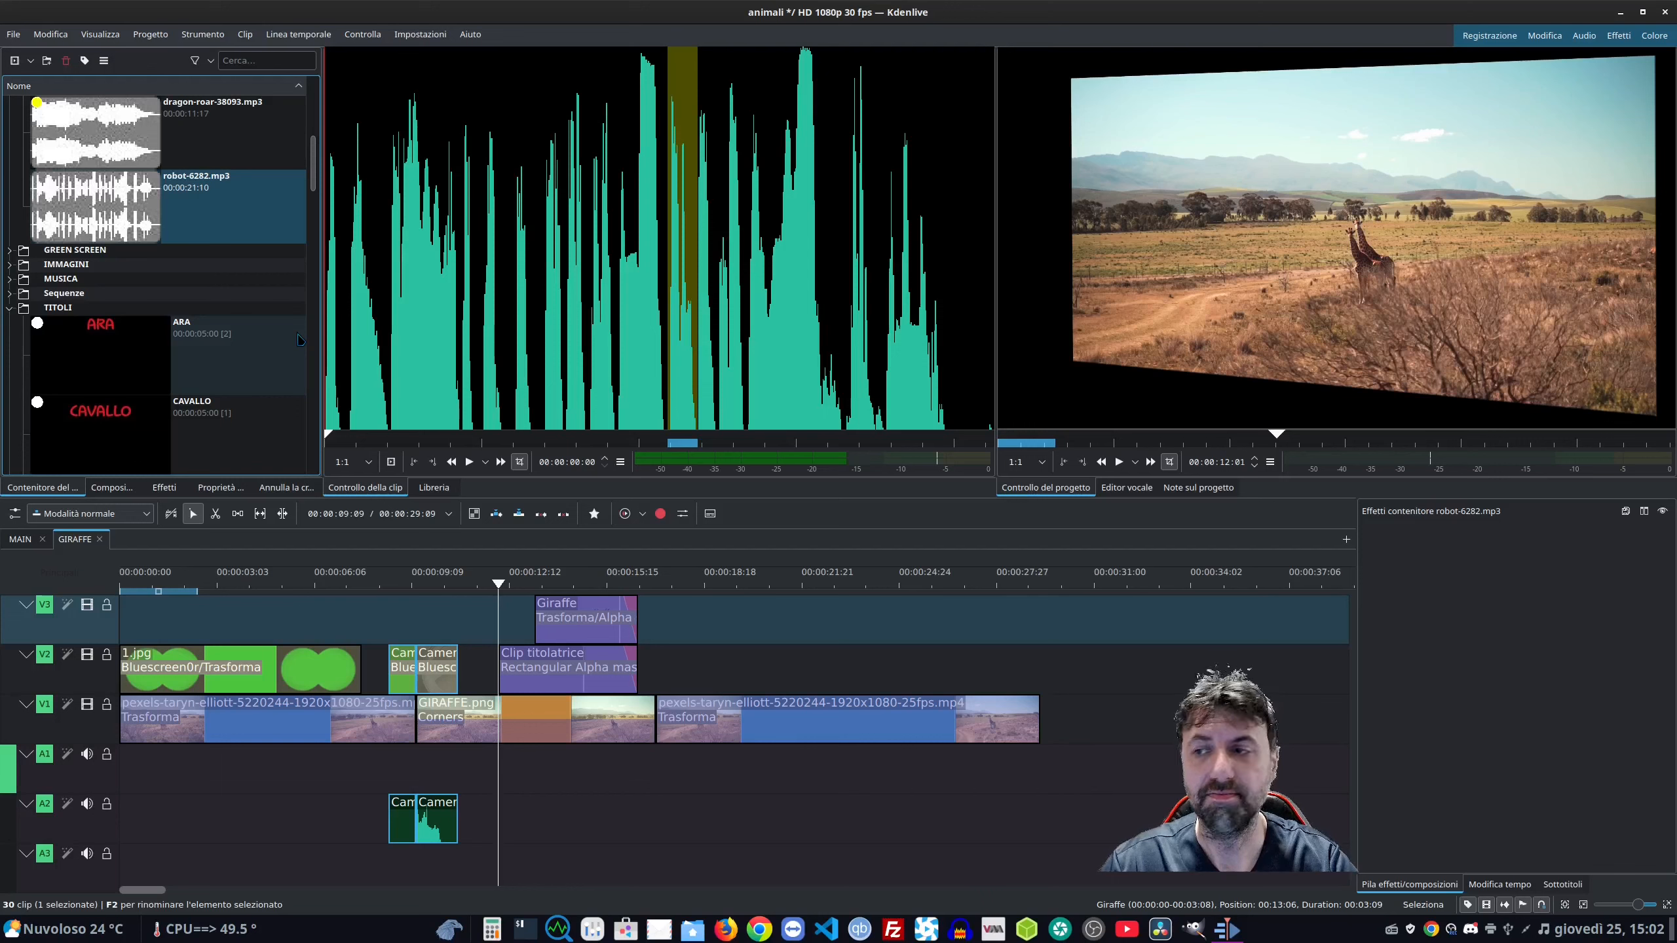
left_click_drag(674, 326, 604, 809)
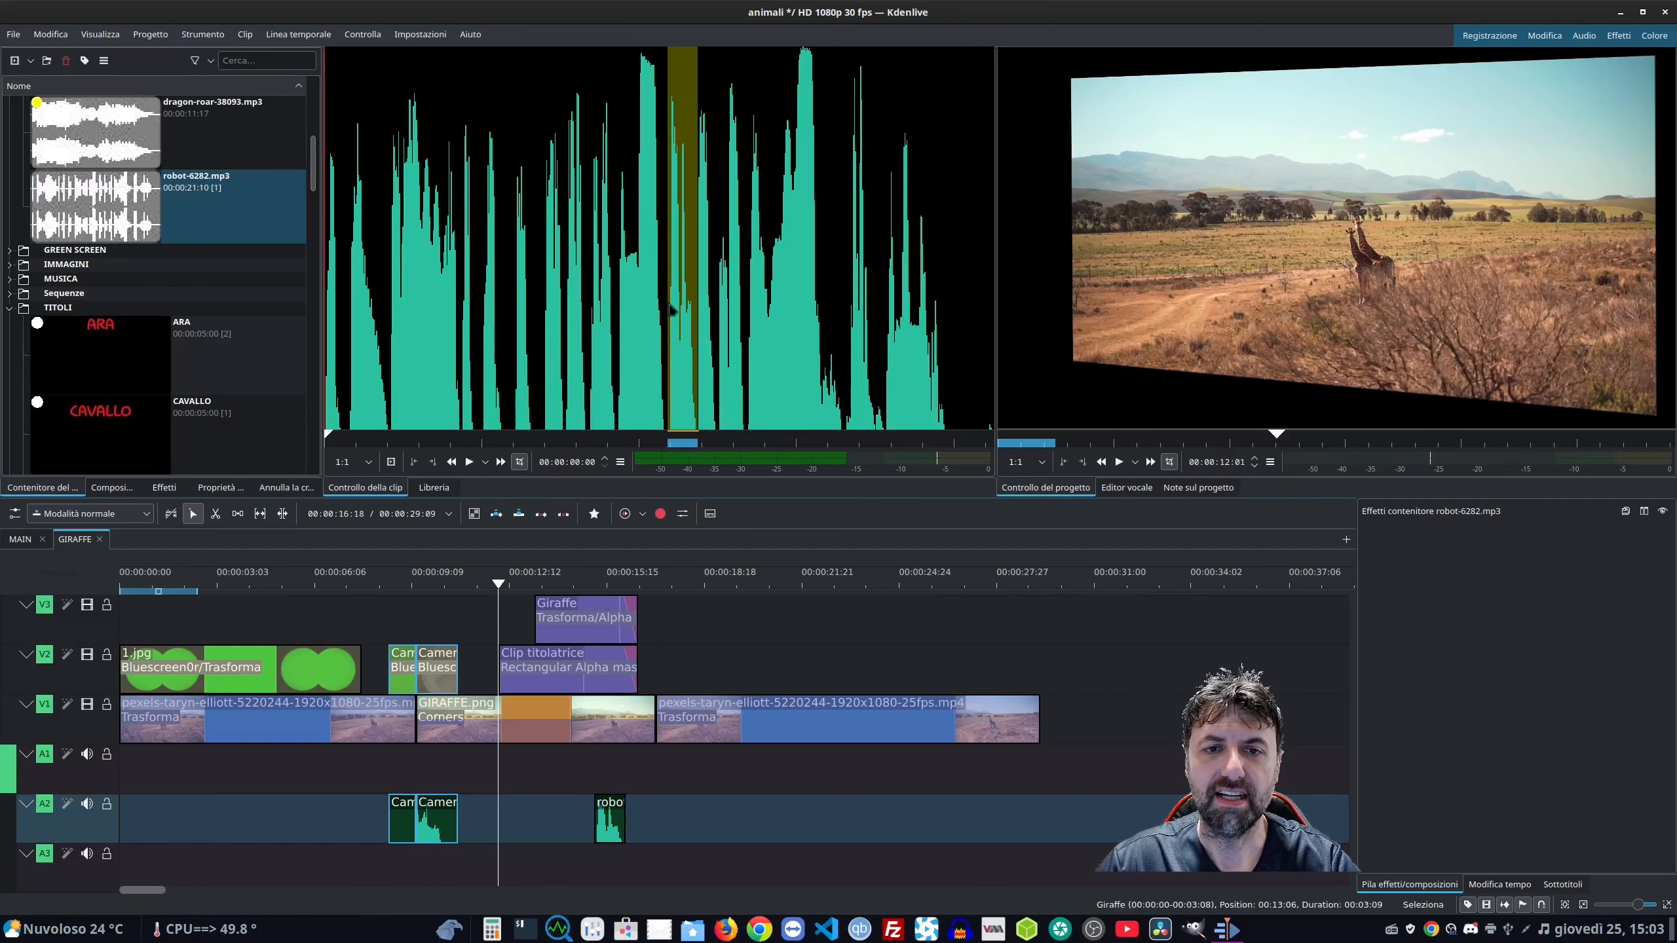
Insert the marked zone of robot-6282.mp3 into the project bin and expand the clip to show its zones.
right_click(684, 357)
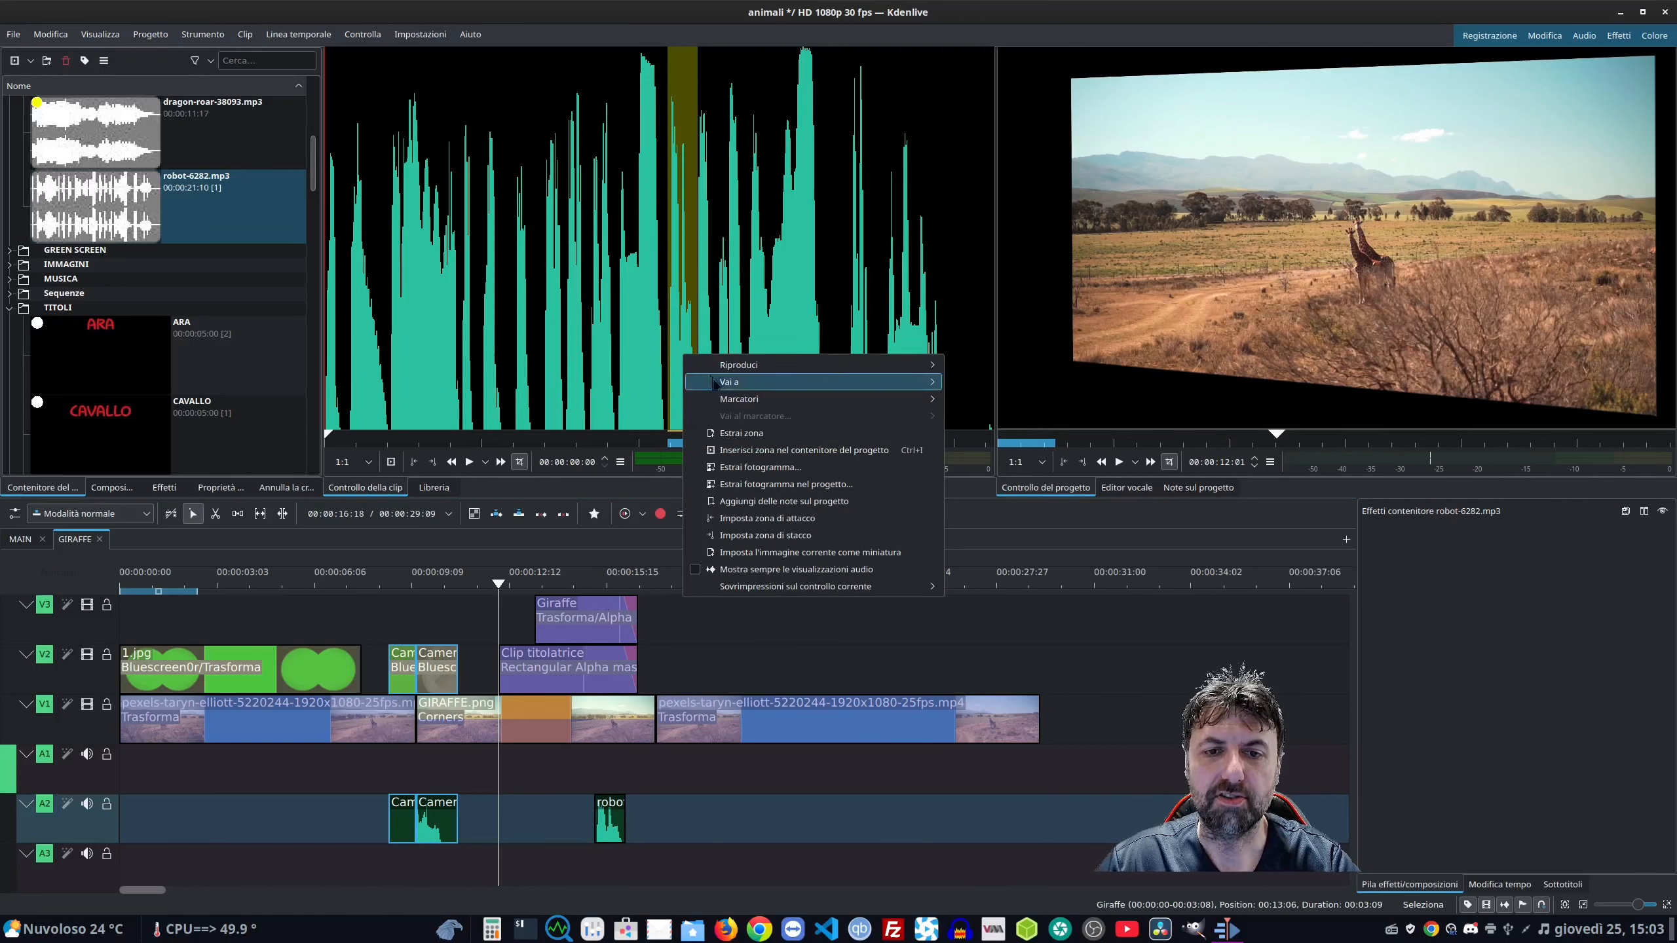
left_click(809, 456)
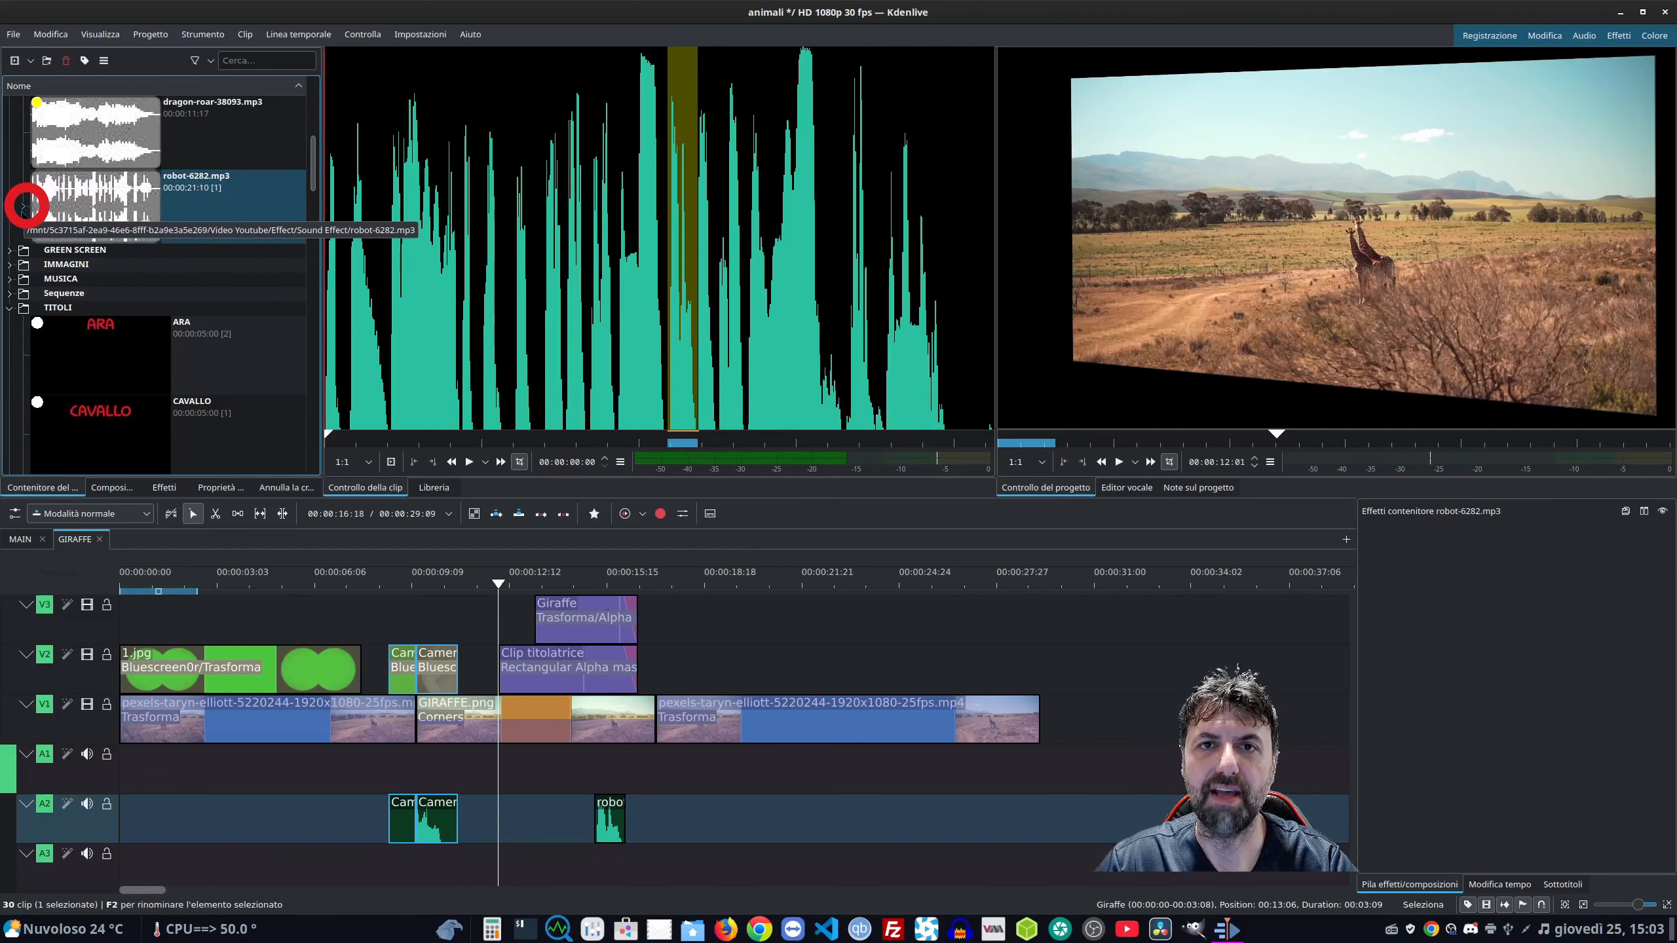
left_click(22, 206)
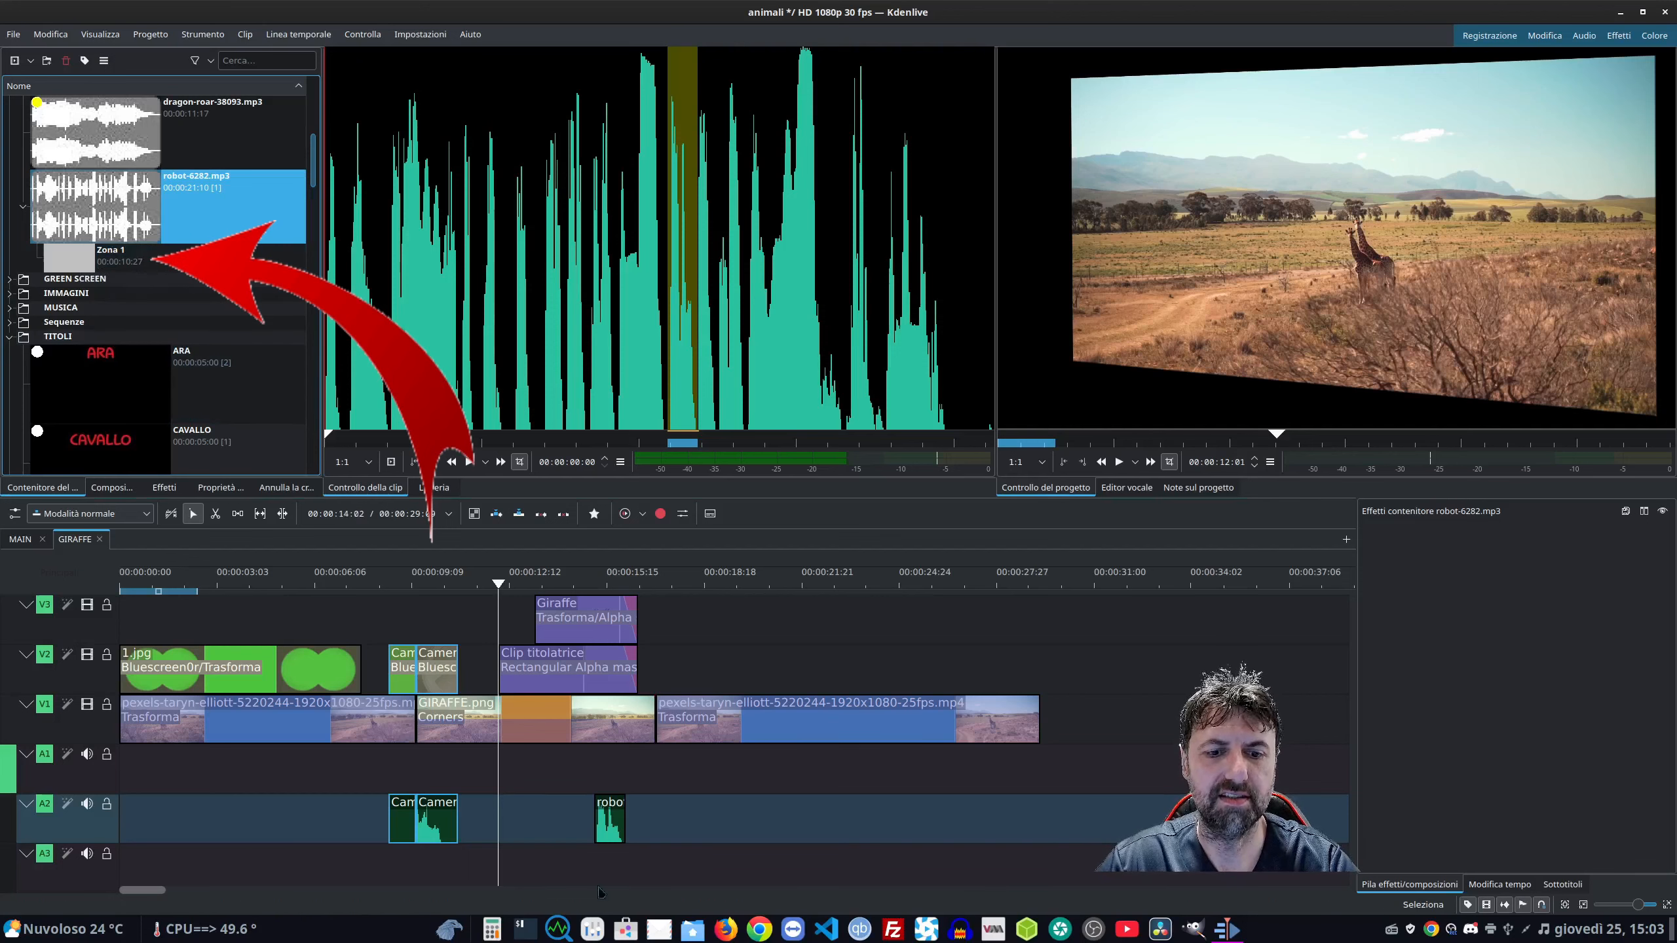
Delete the robot-6282.mp3 piece from track A2.
left_click(608, 824)
key("Delete")
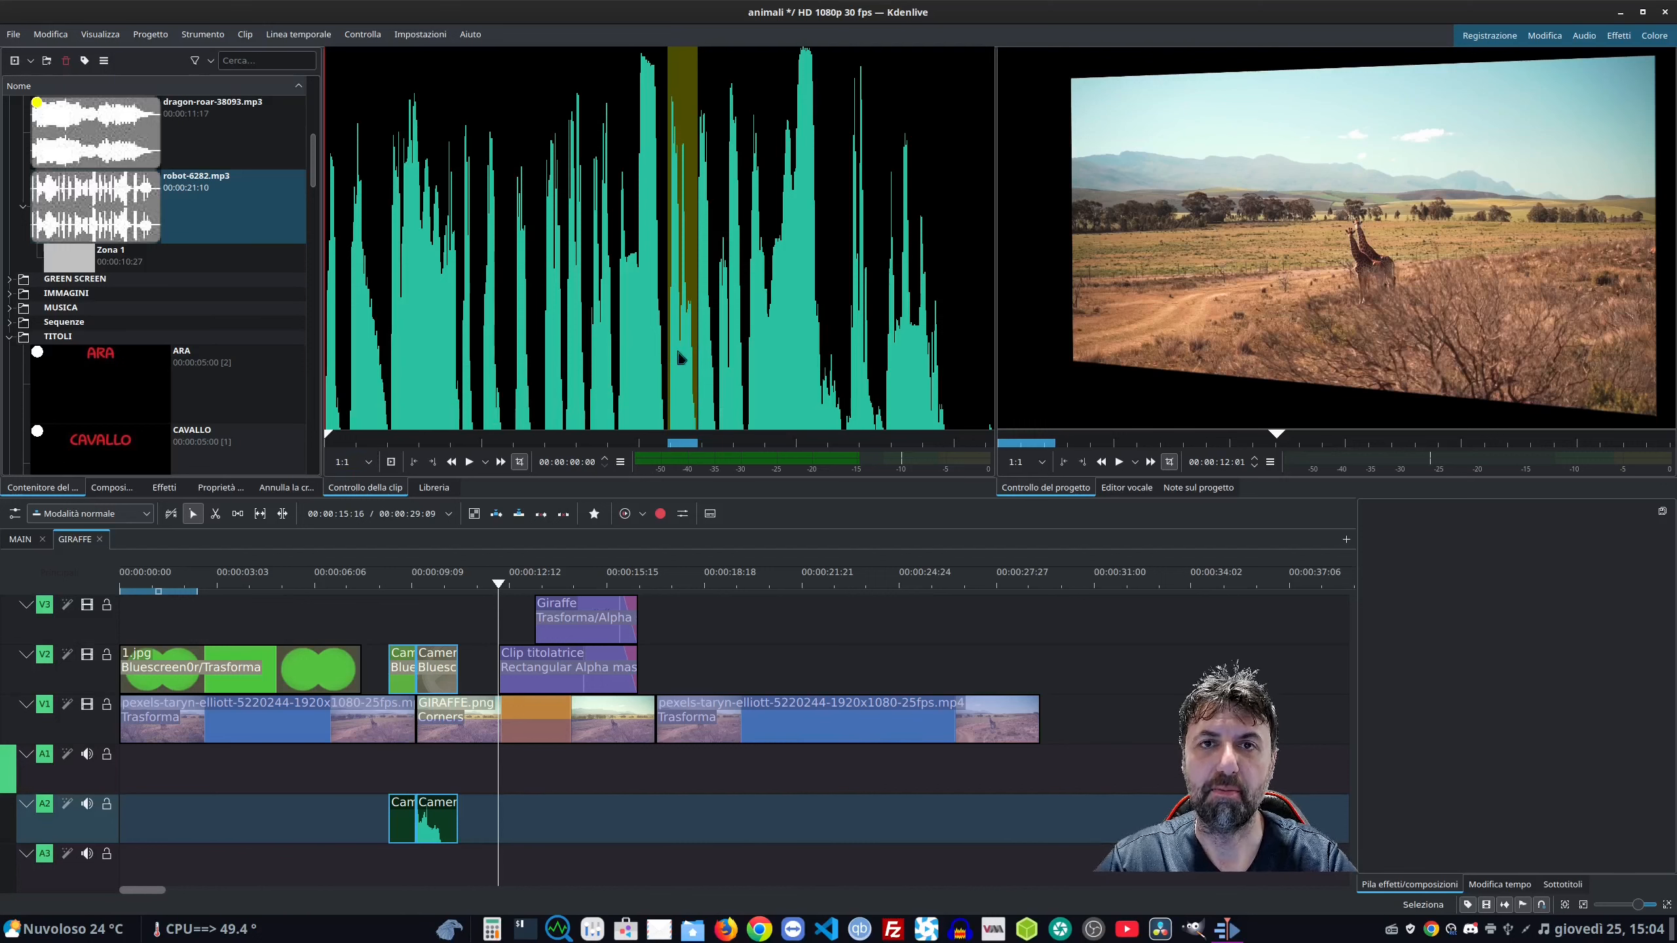
Mark a zone of robot-6282.mp3 from about 00:00:00:21 to 00:00:02:01 and save it to the project bin.
left_click(469, 461)
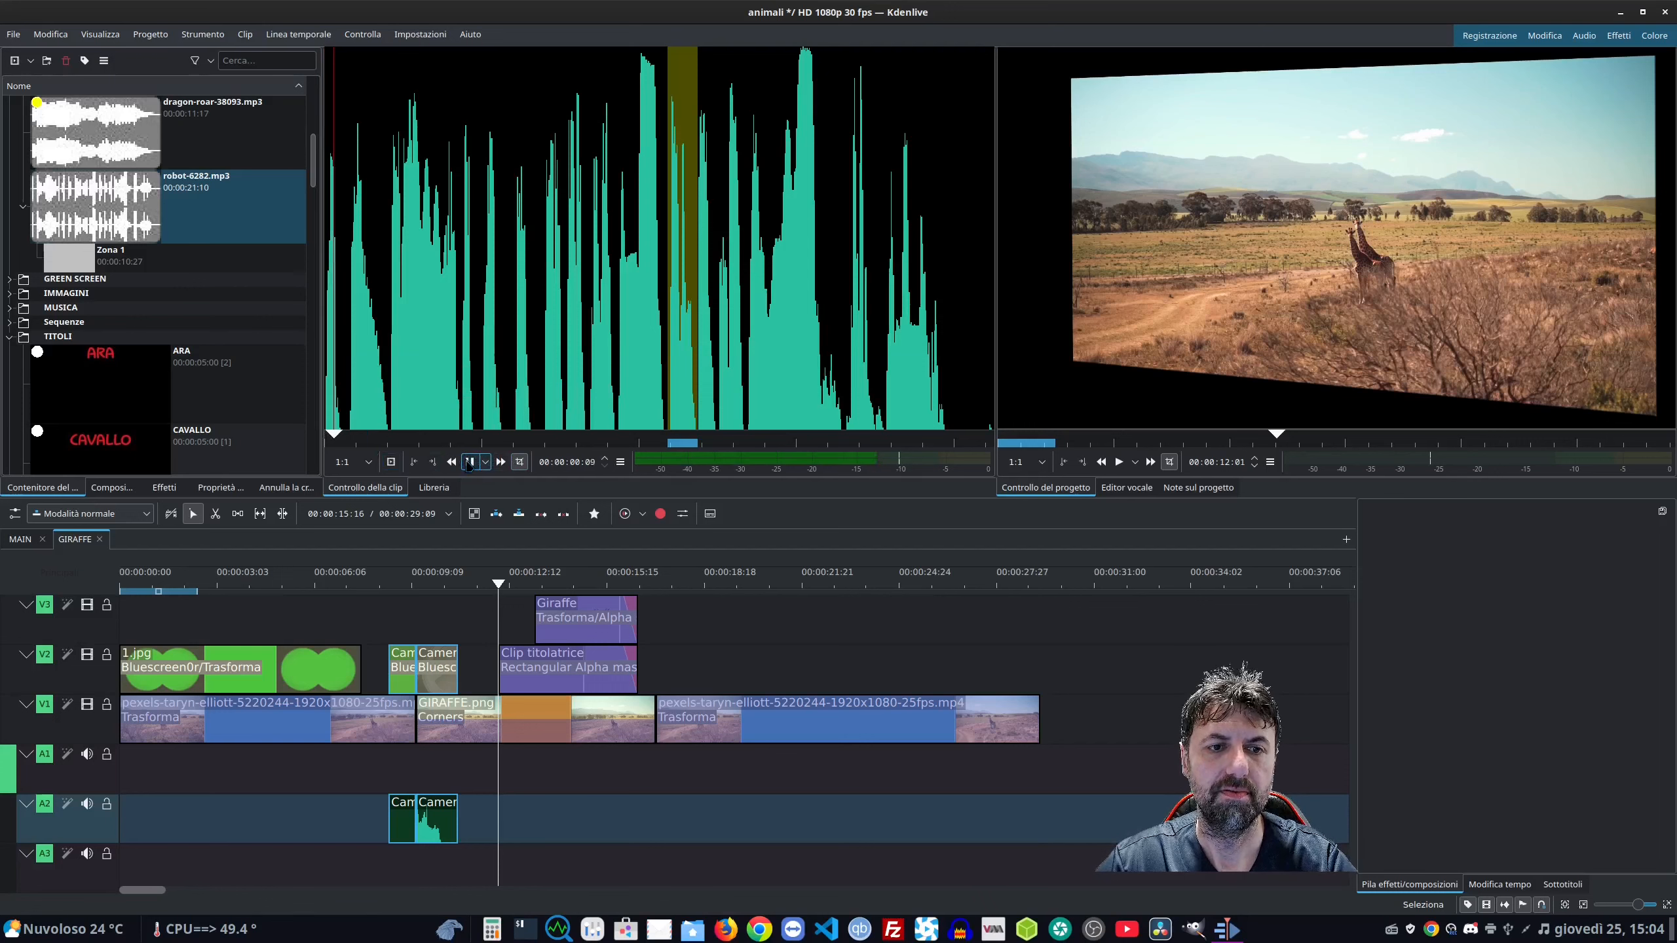
left_click(356, 330)
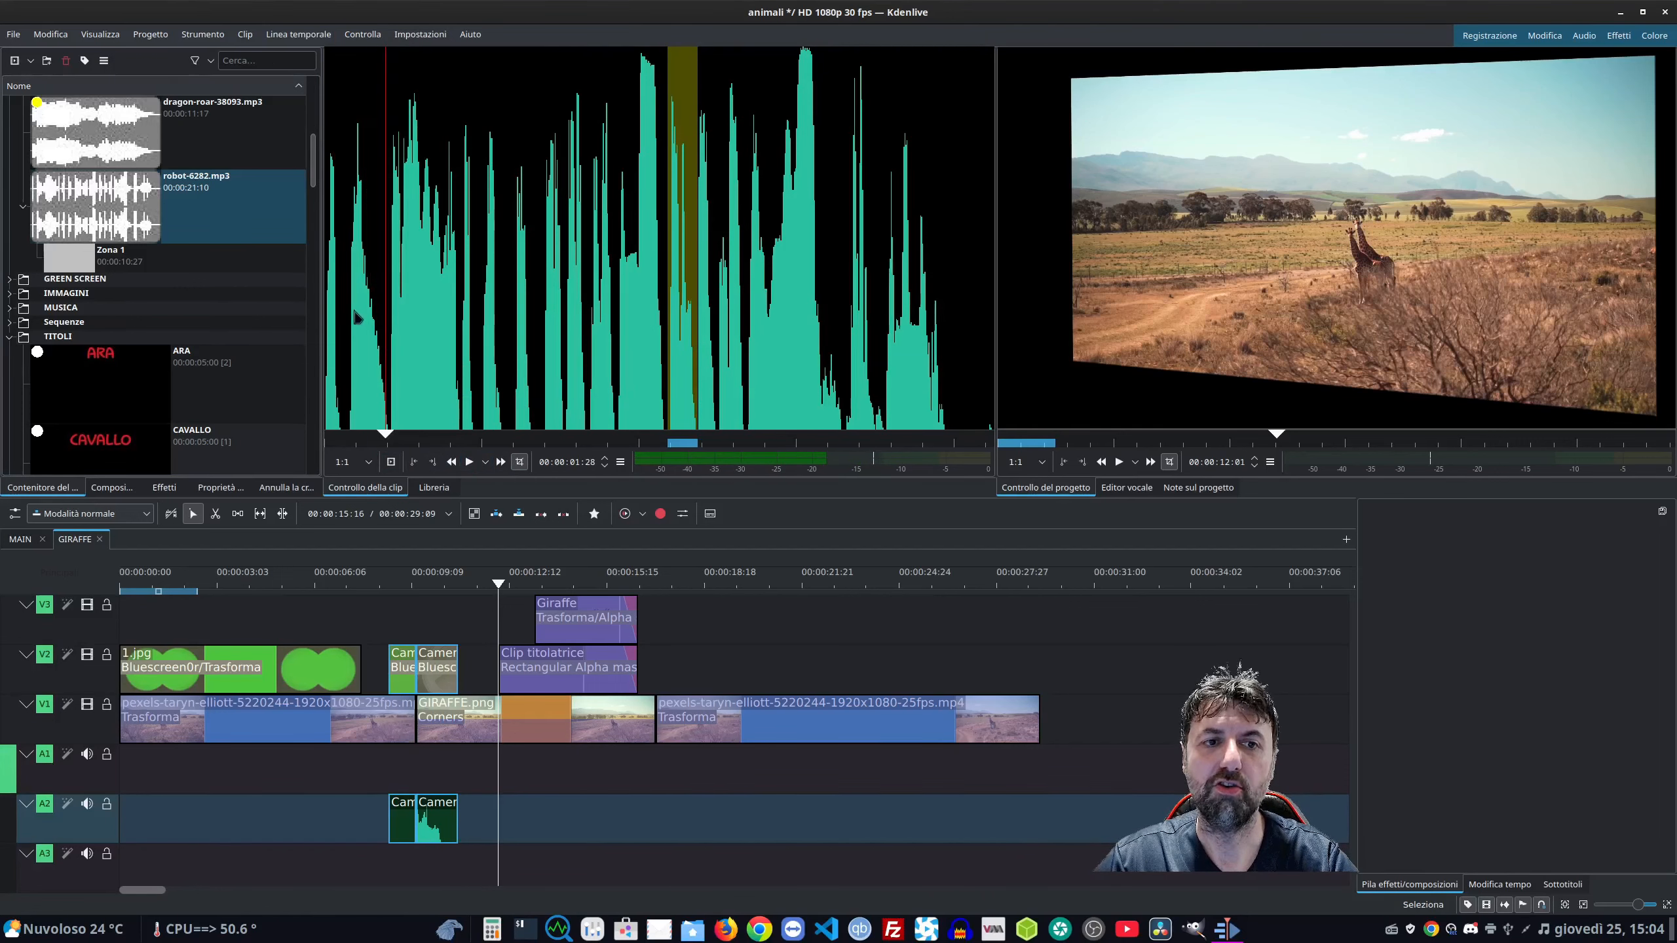
left_click(352, 440)
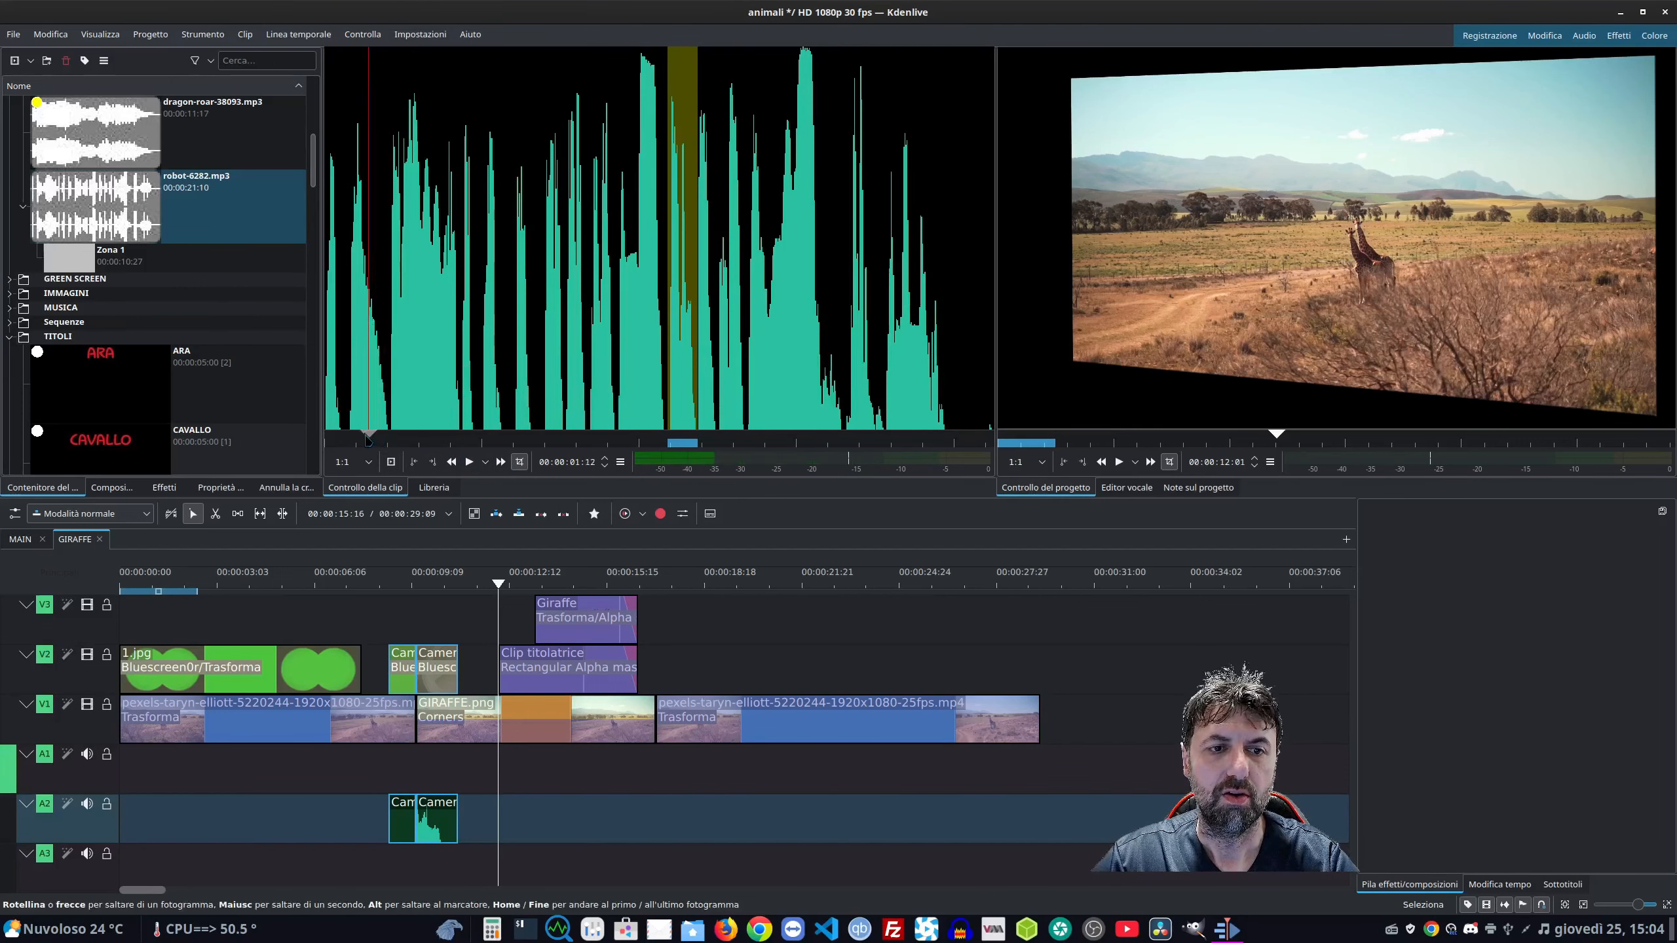
left_click_drag(351, 440, 390, 440)
key("i")
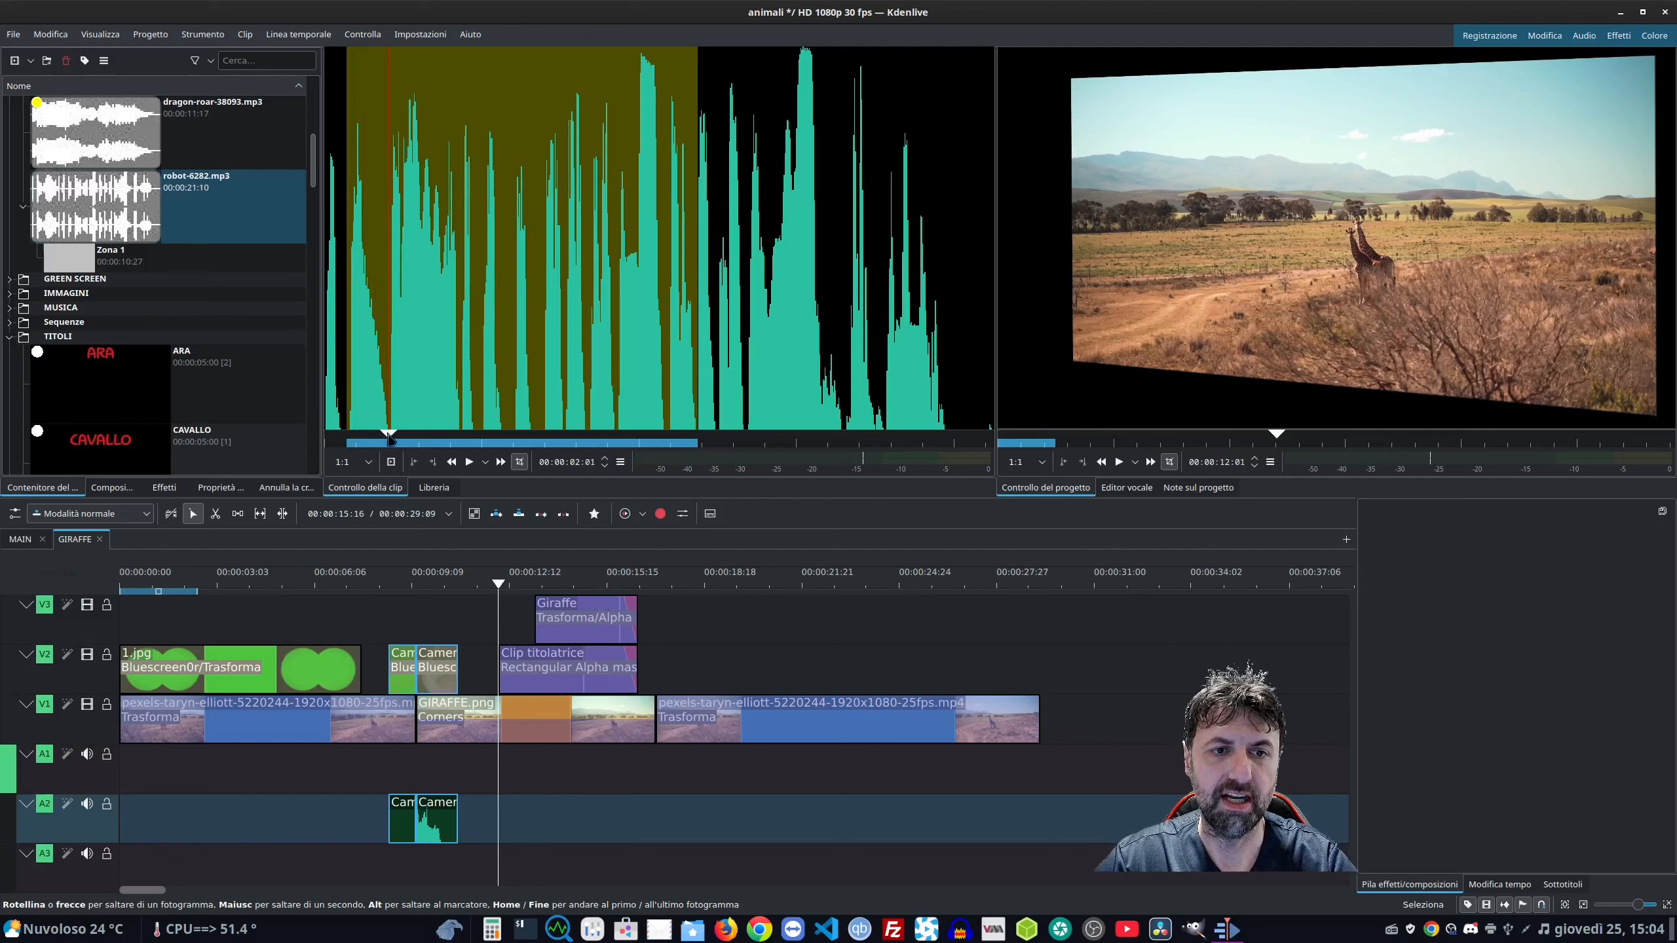
key("o")
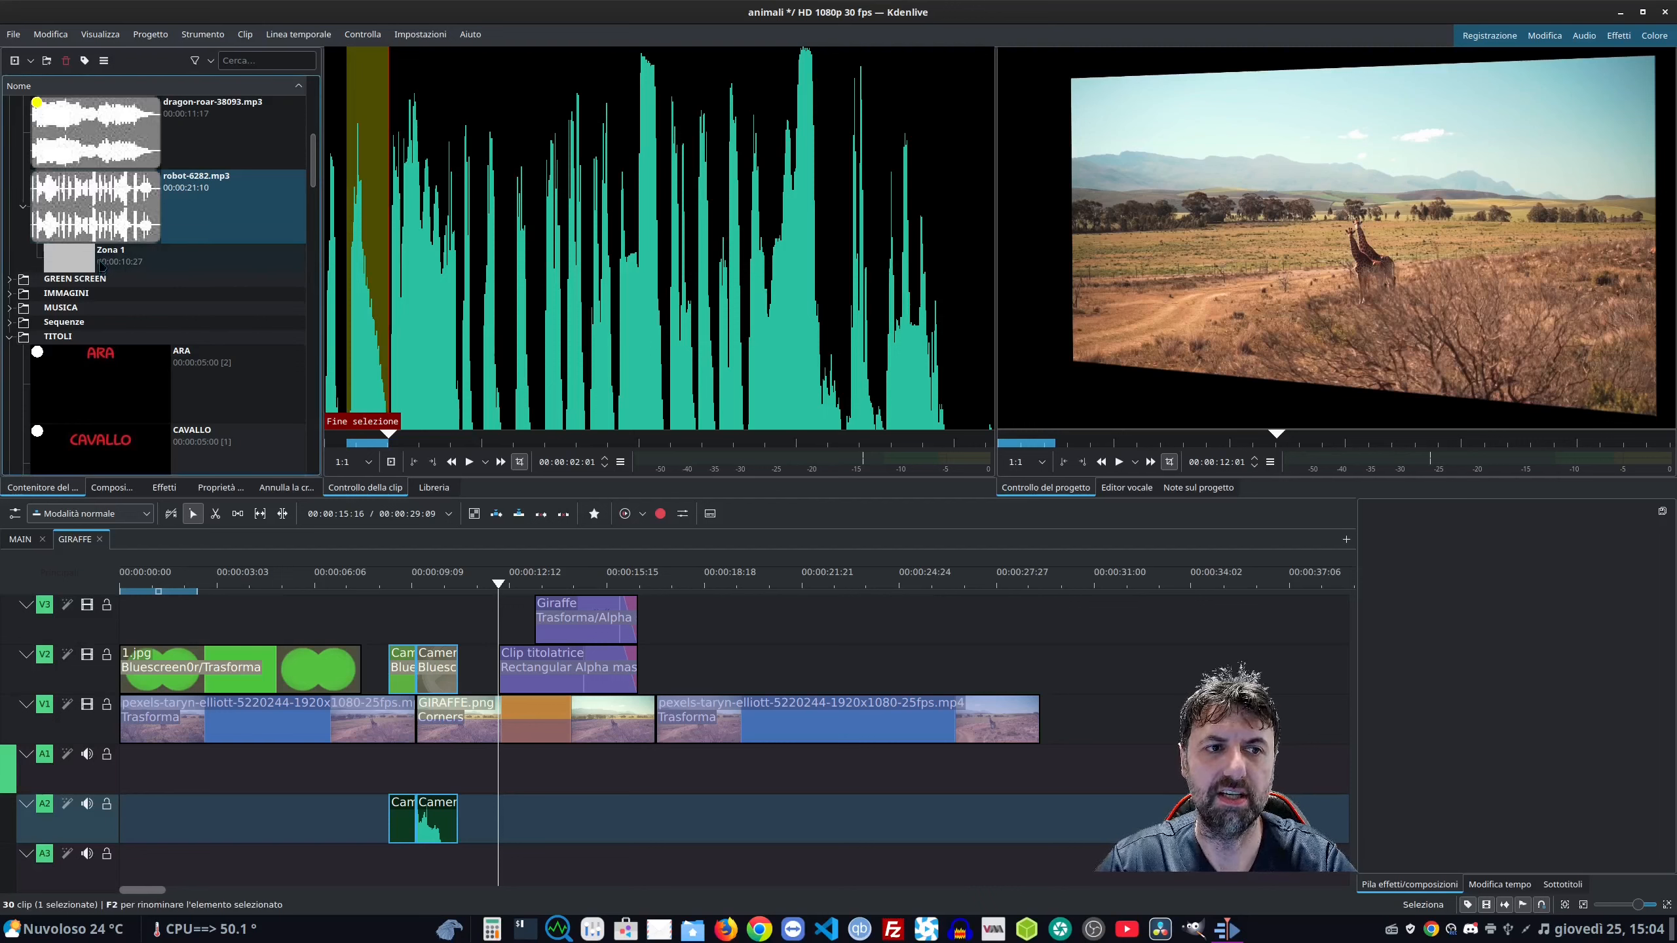
left_click(392, 463)
Place Zone 1 of robot-6282.mp3 on track A2 at the callout's start and Zone 2 under the beginning of the Giraffe title.
left_click_drag(76, 251, 508, 819)
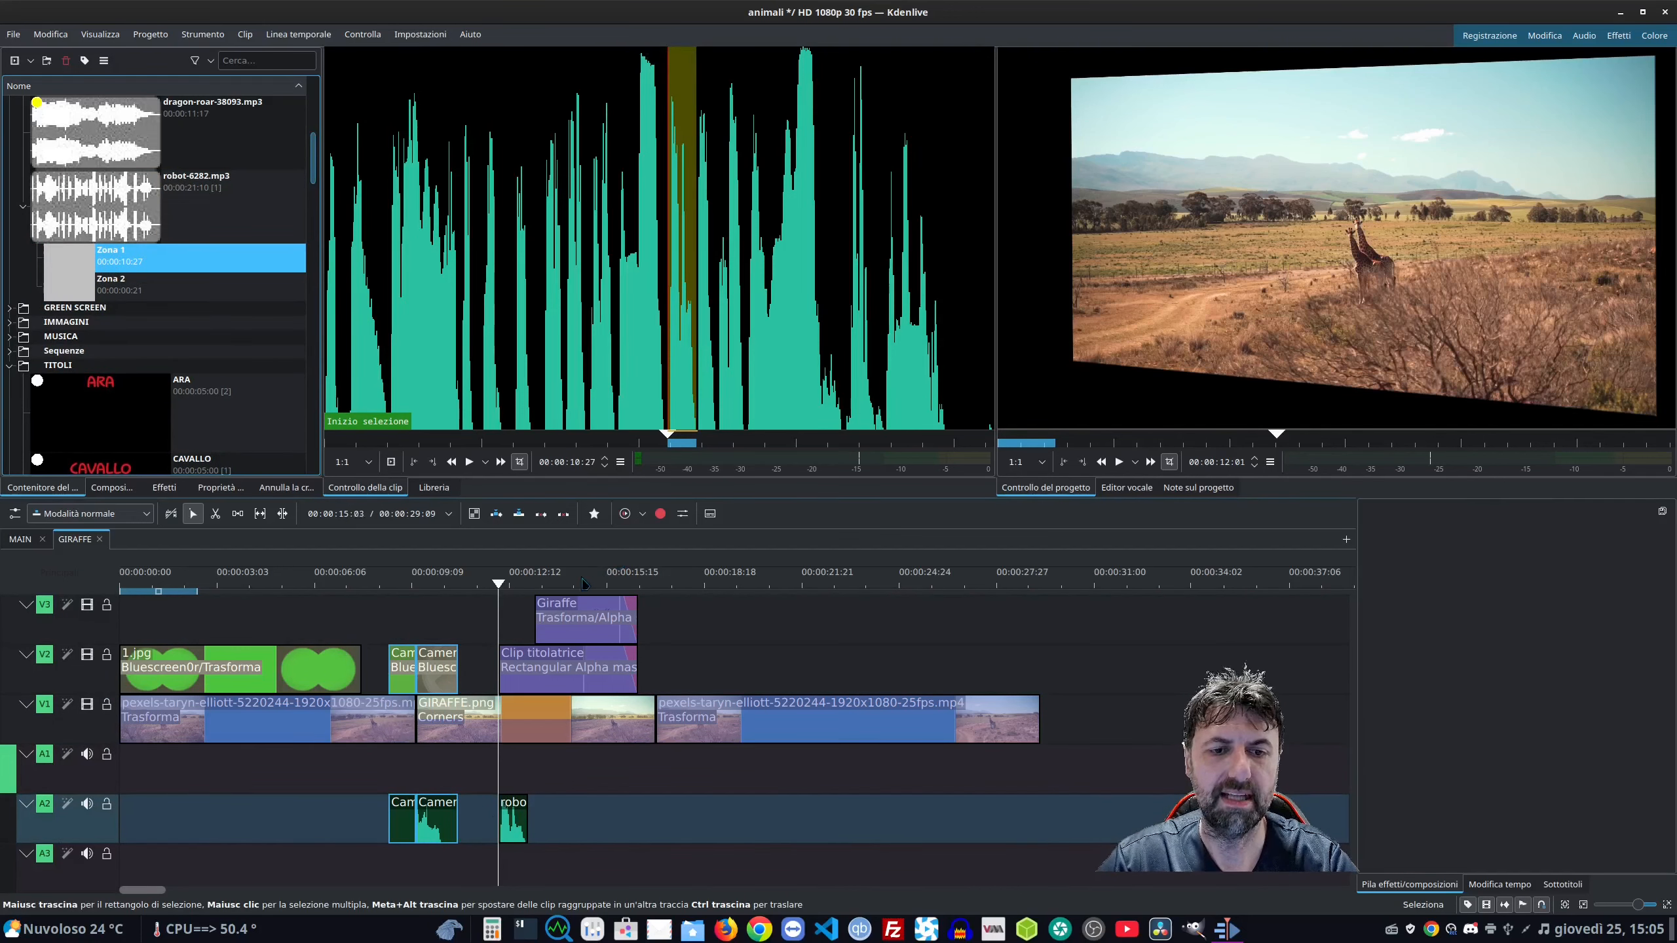
left_click_drag(542, 593, 551, 595)
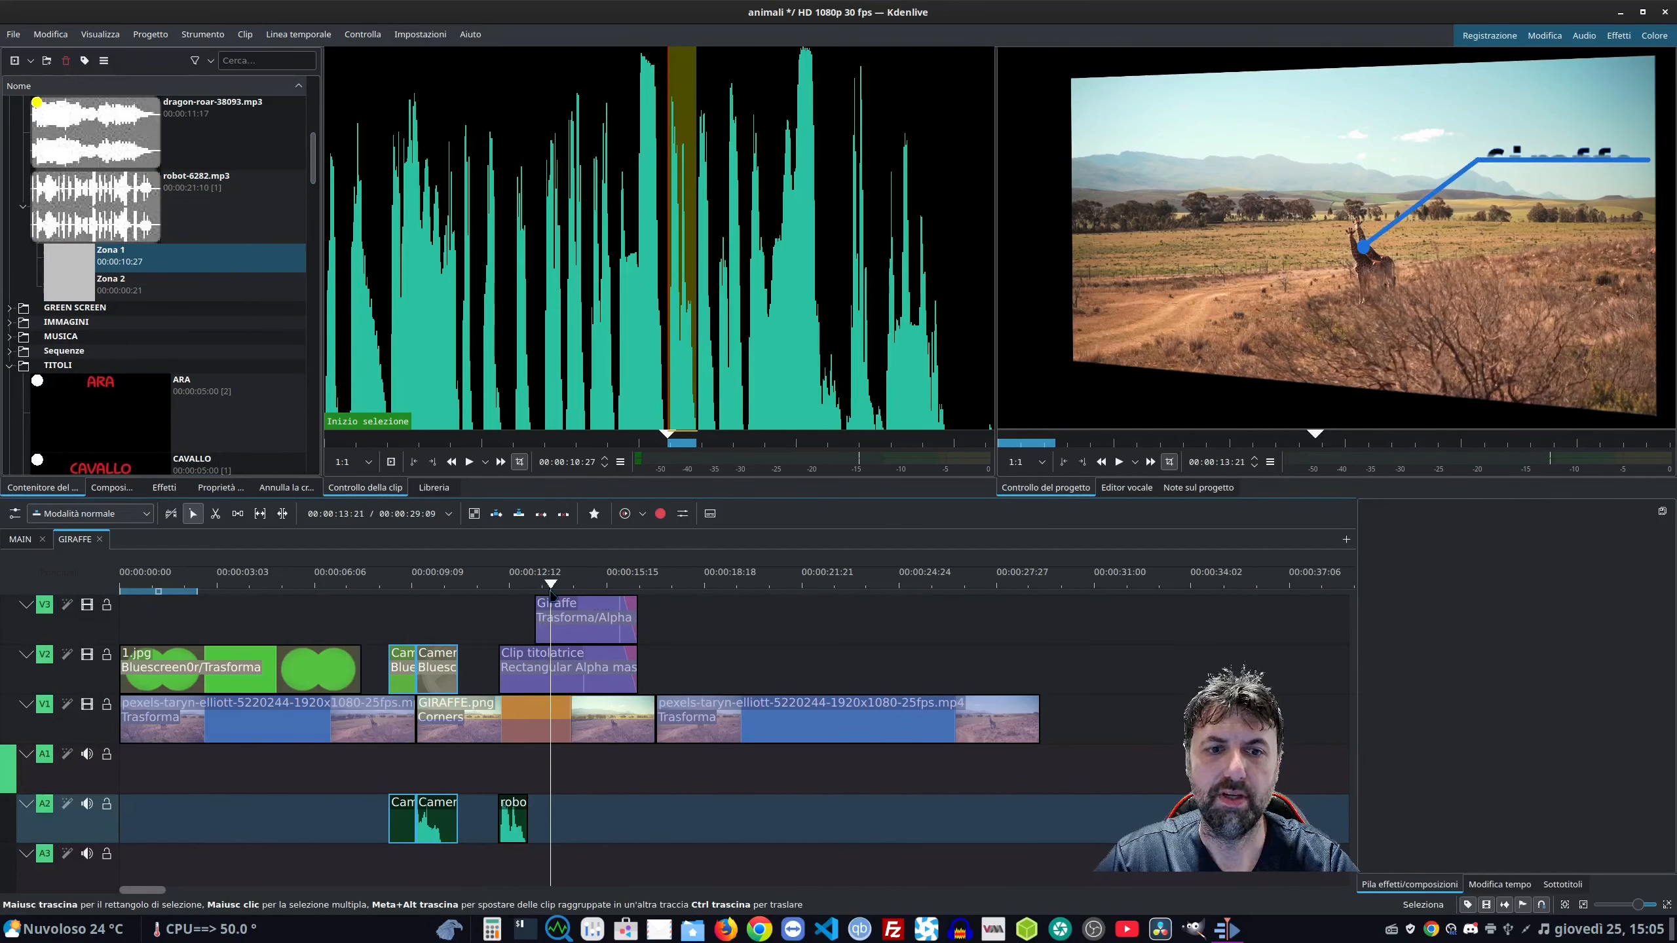
left_click_drag(132, 284, 539, 829)
Select the Giraffe title on V3 and play back the callout with its sound effects.
left_click(581, 618)
left_click(1119, 462)
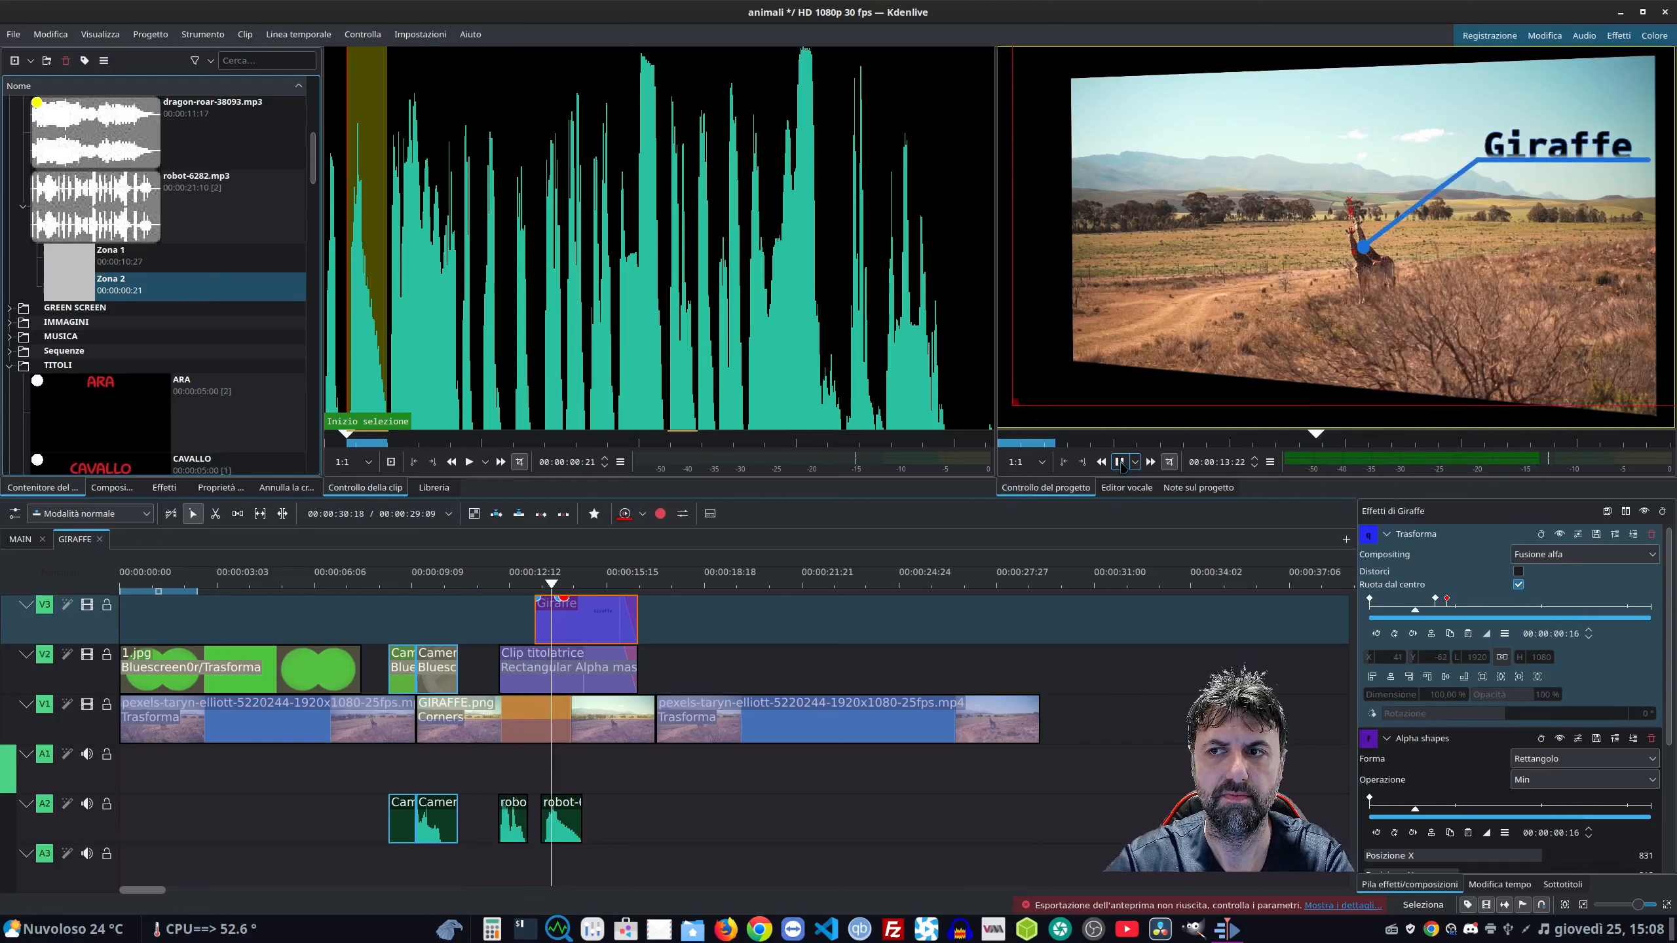
left_click(1119, 462)
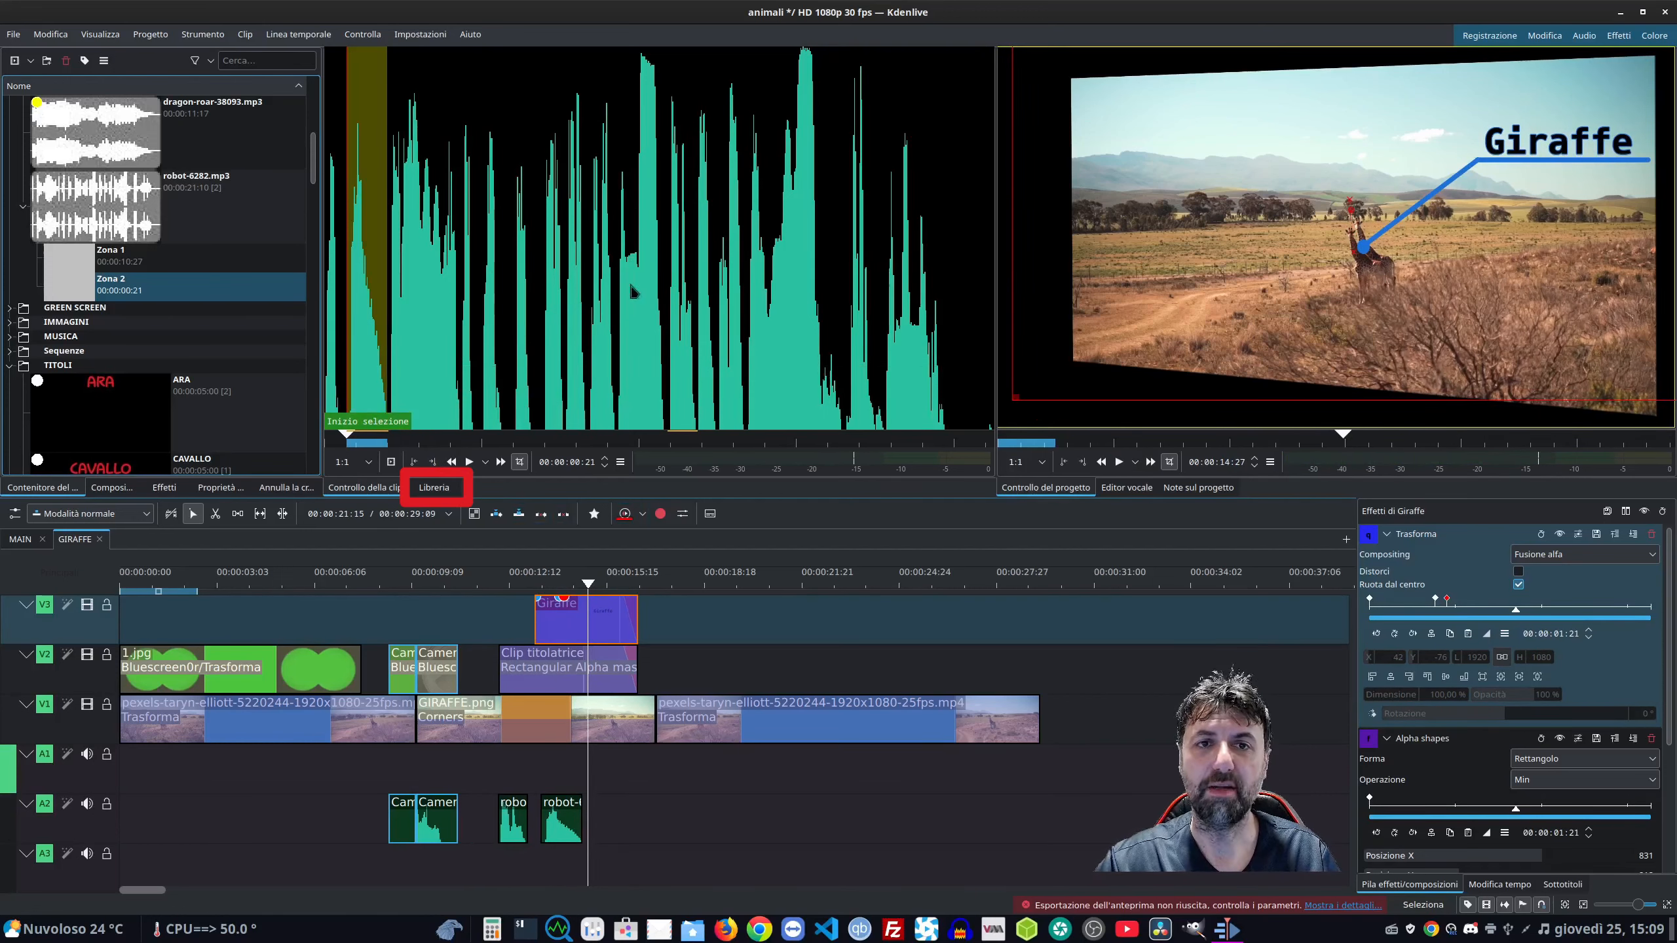
Create two folders named titoli and audio in the library.
left_click(448, 489)
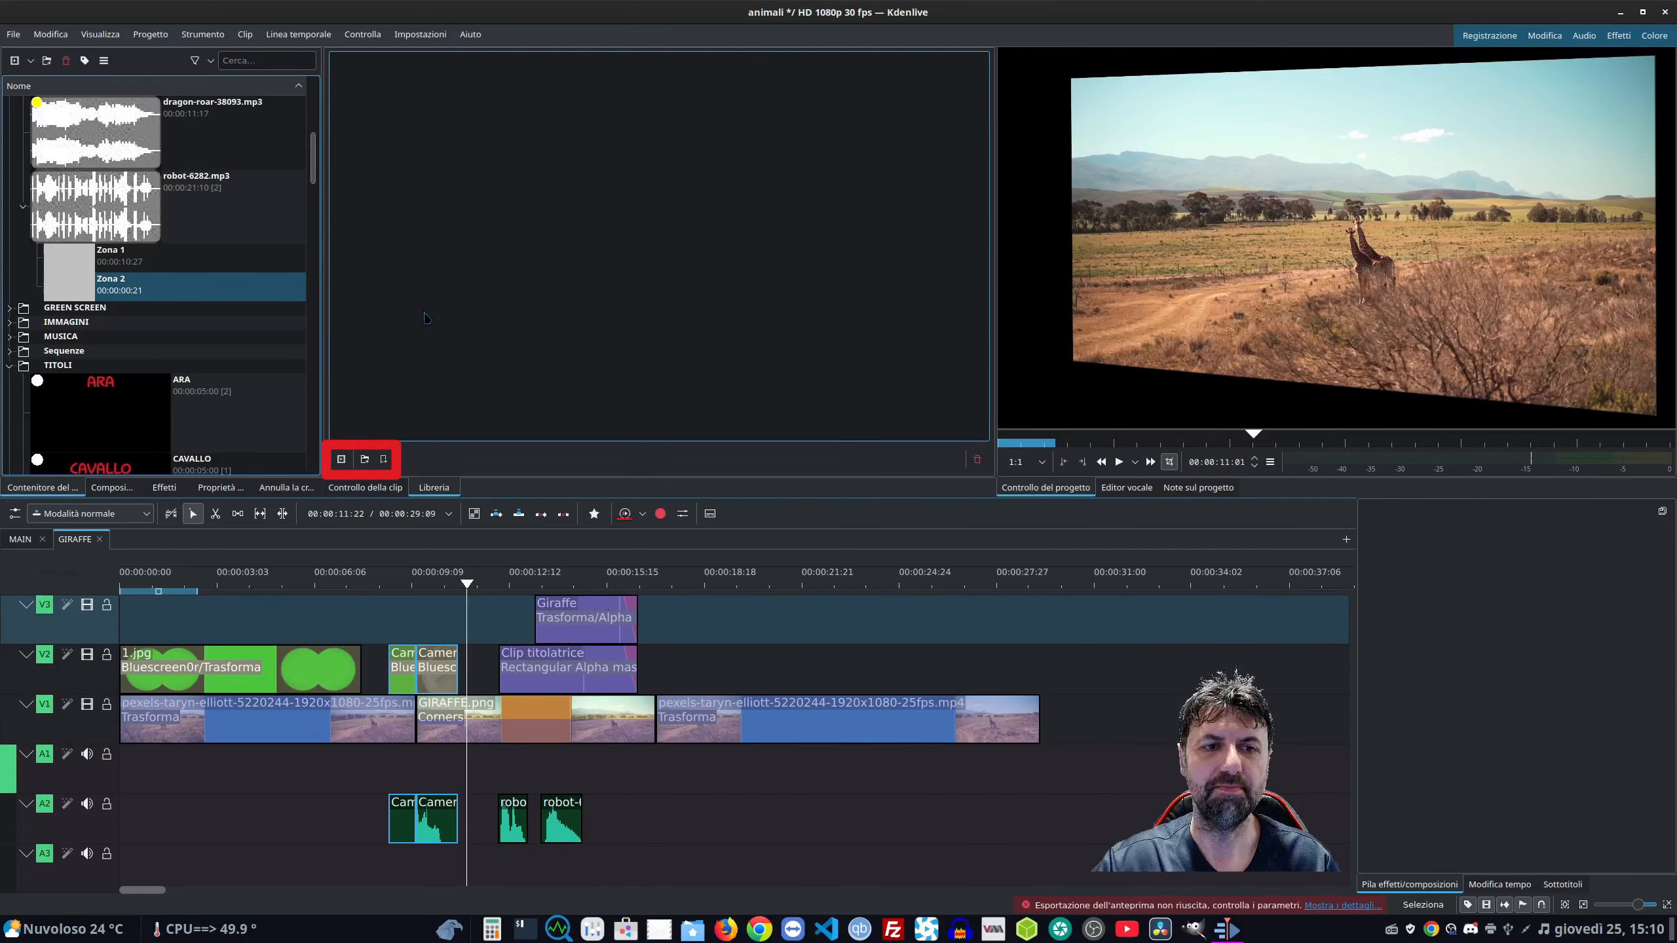
left_click(364, 461)
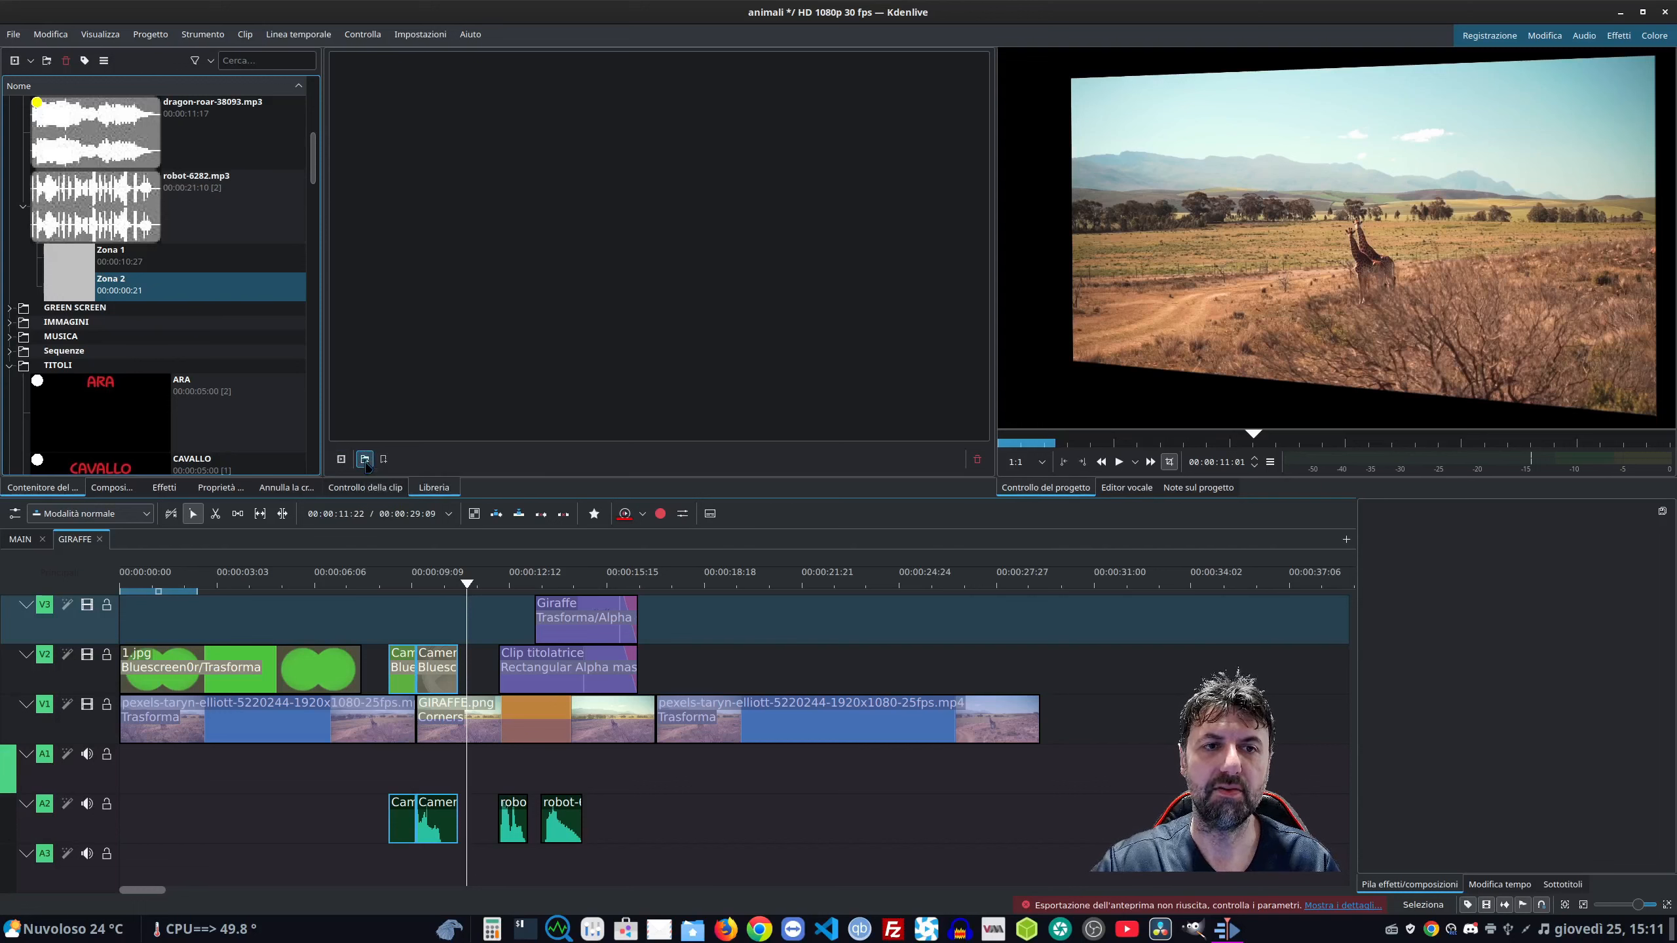
type("tit")
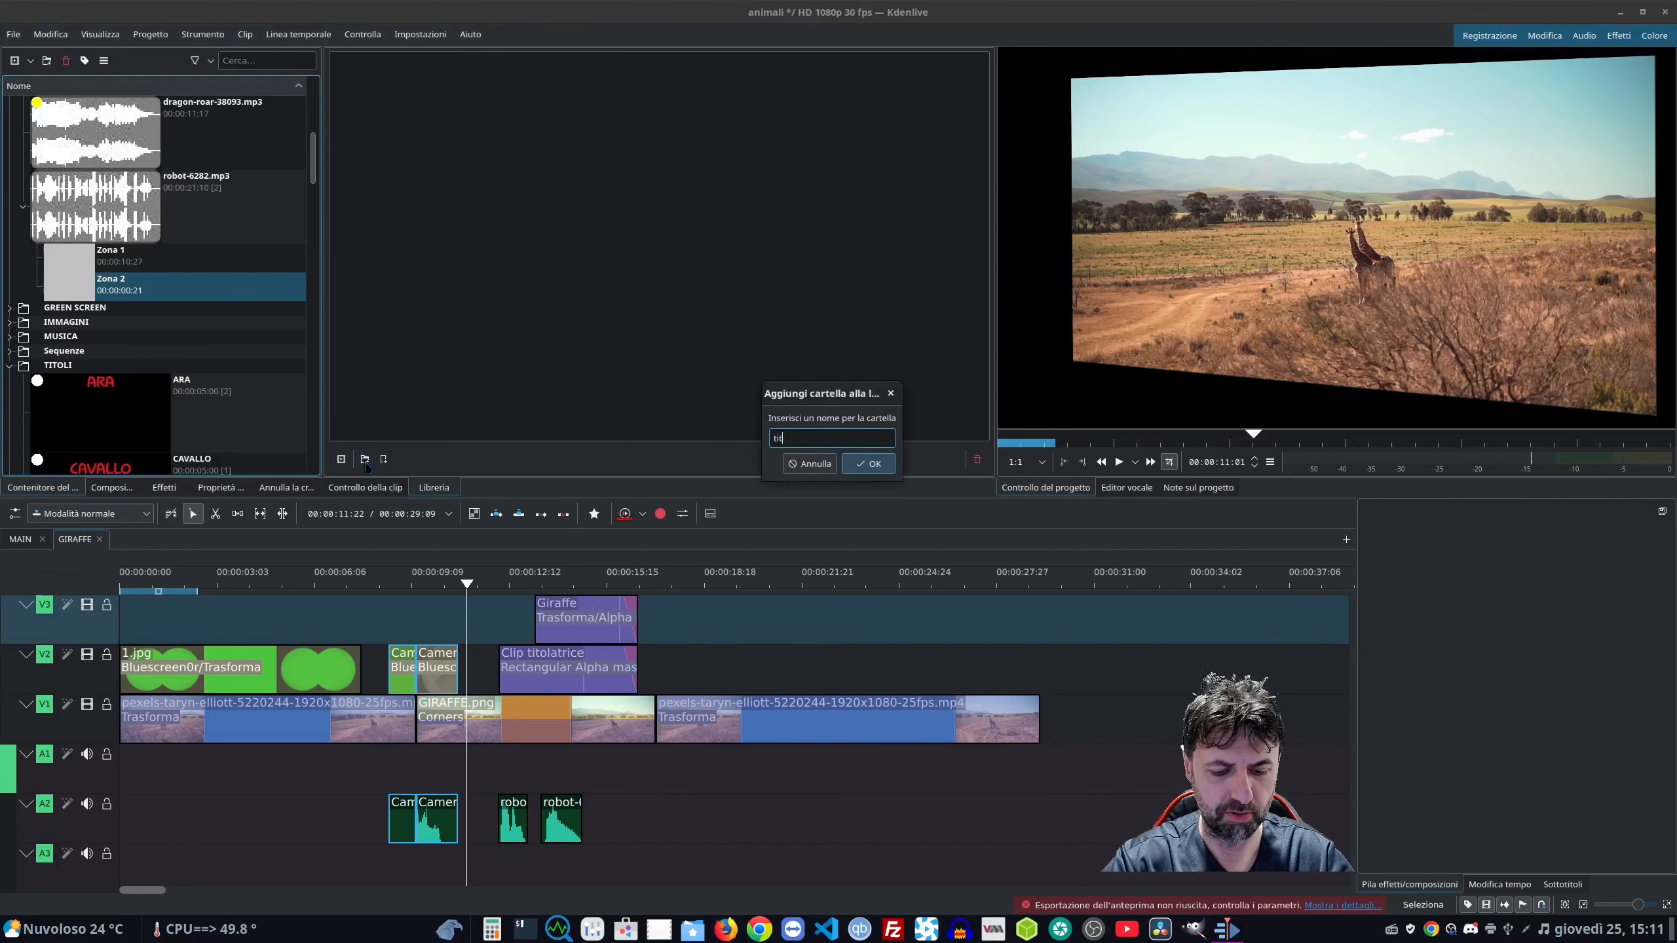
type("oli")
key("Return")
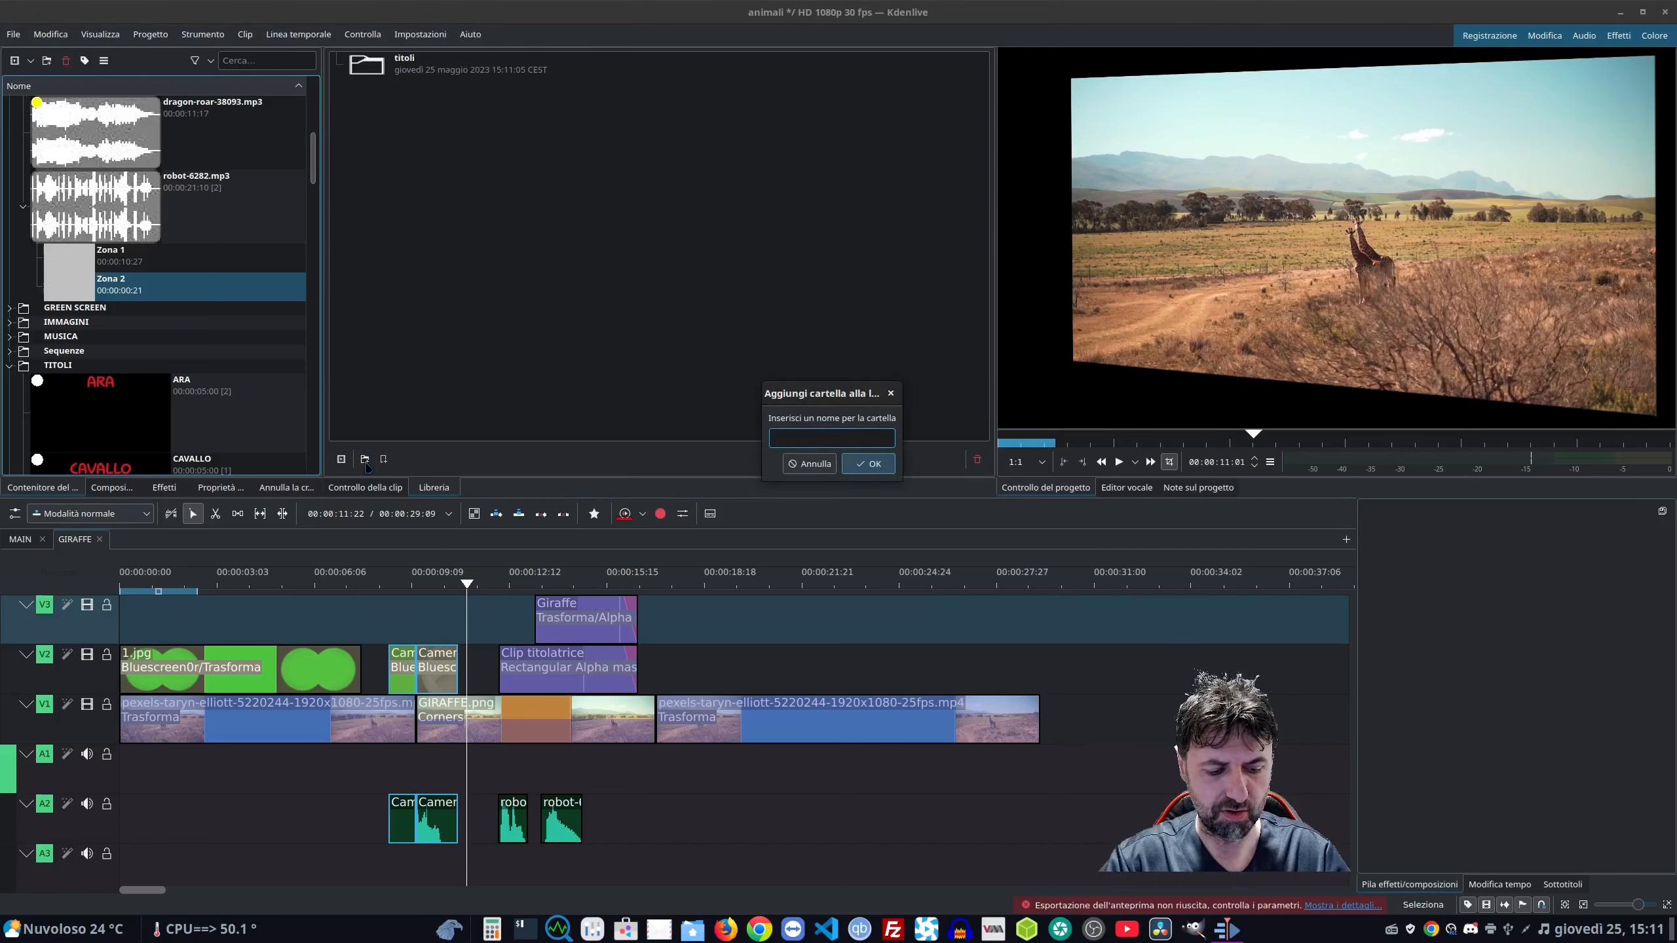
type("audio")
key("Return")
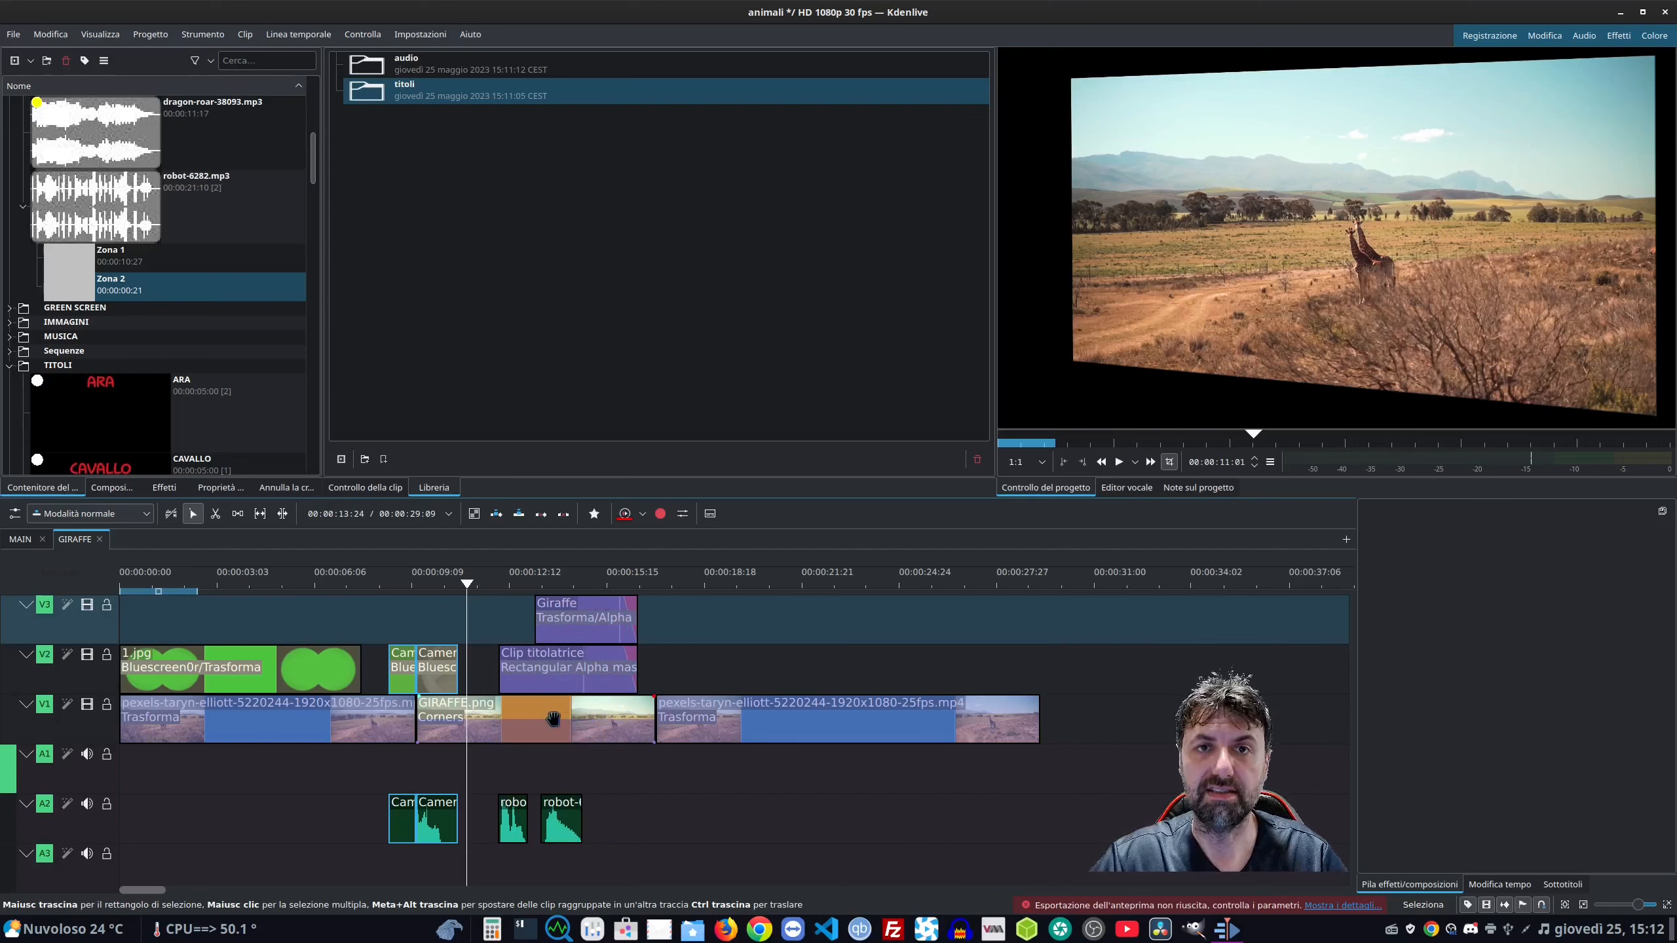
Lock track V1, select both callout titles with their two robot sounds, and save them to the library's titoli folder as titolo gireffe.
left_click(106, 705)
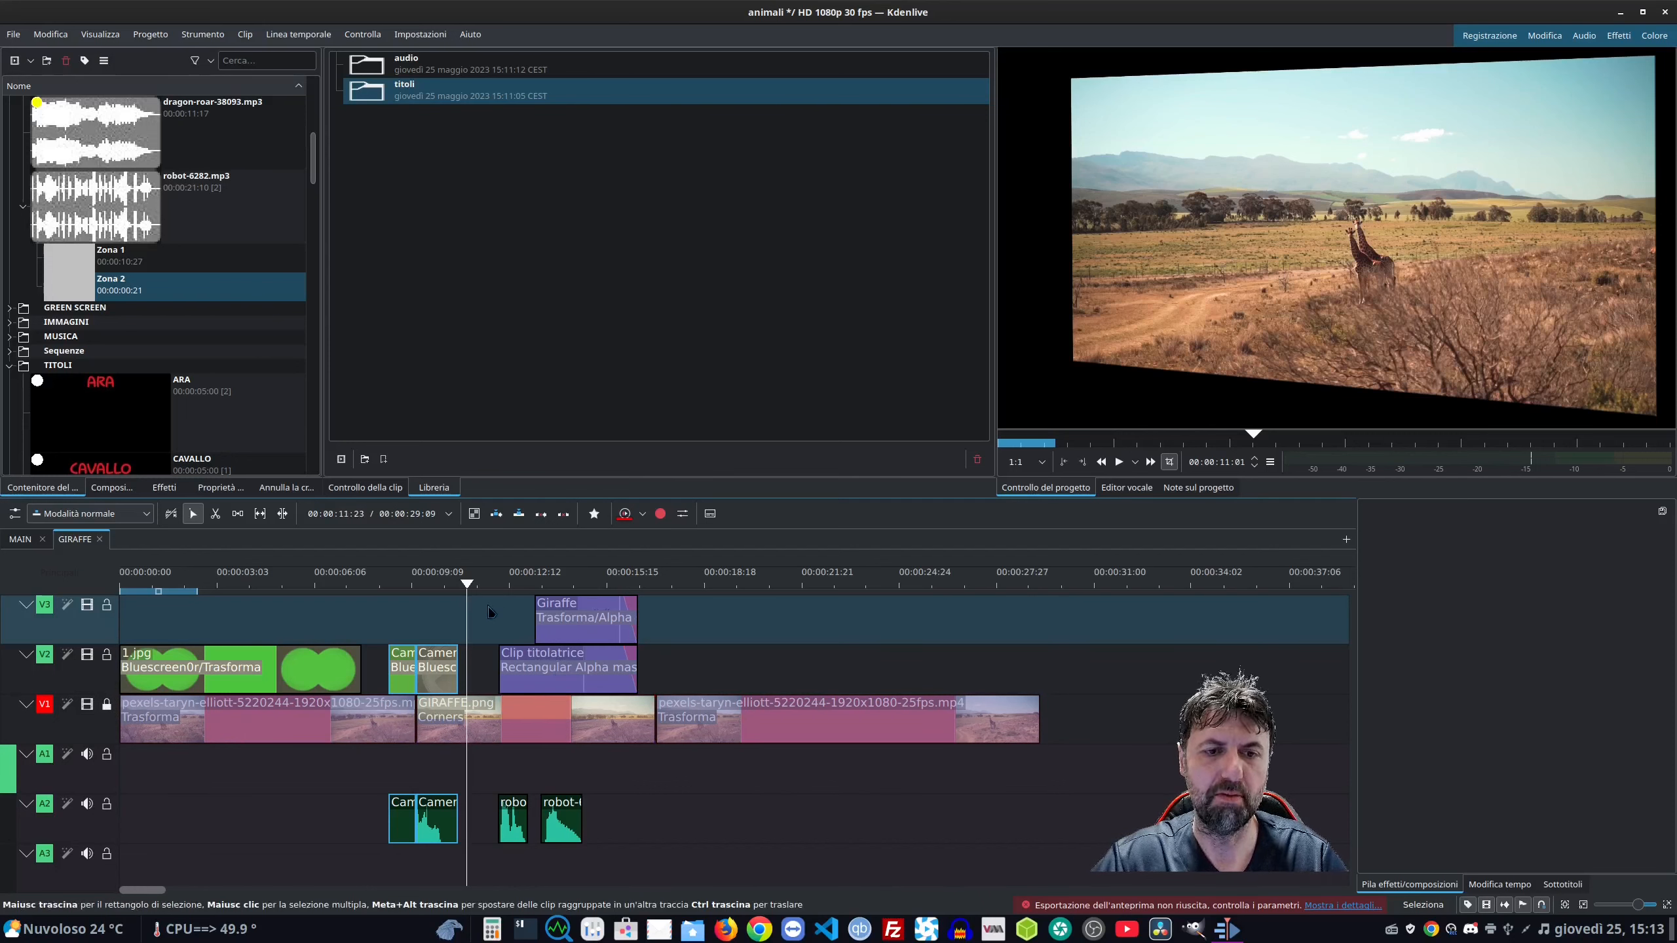
left_click_drag(487, 611, 654, 870)
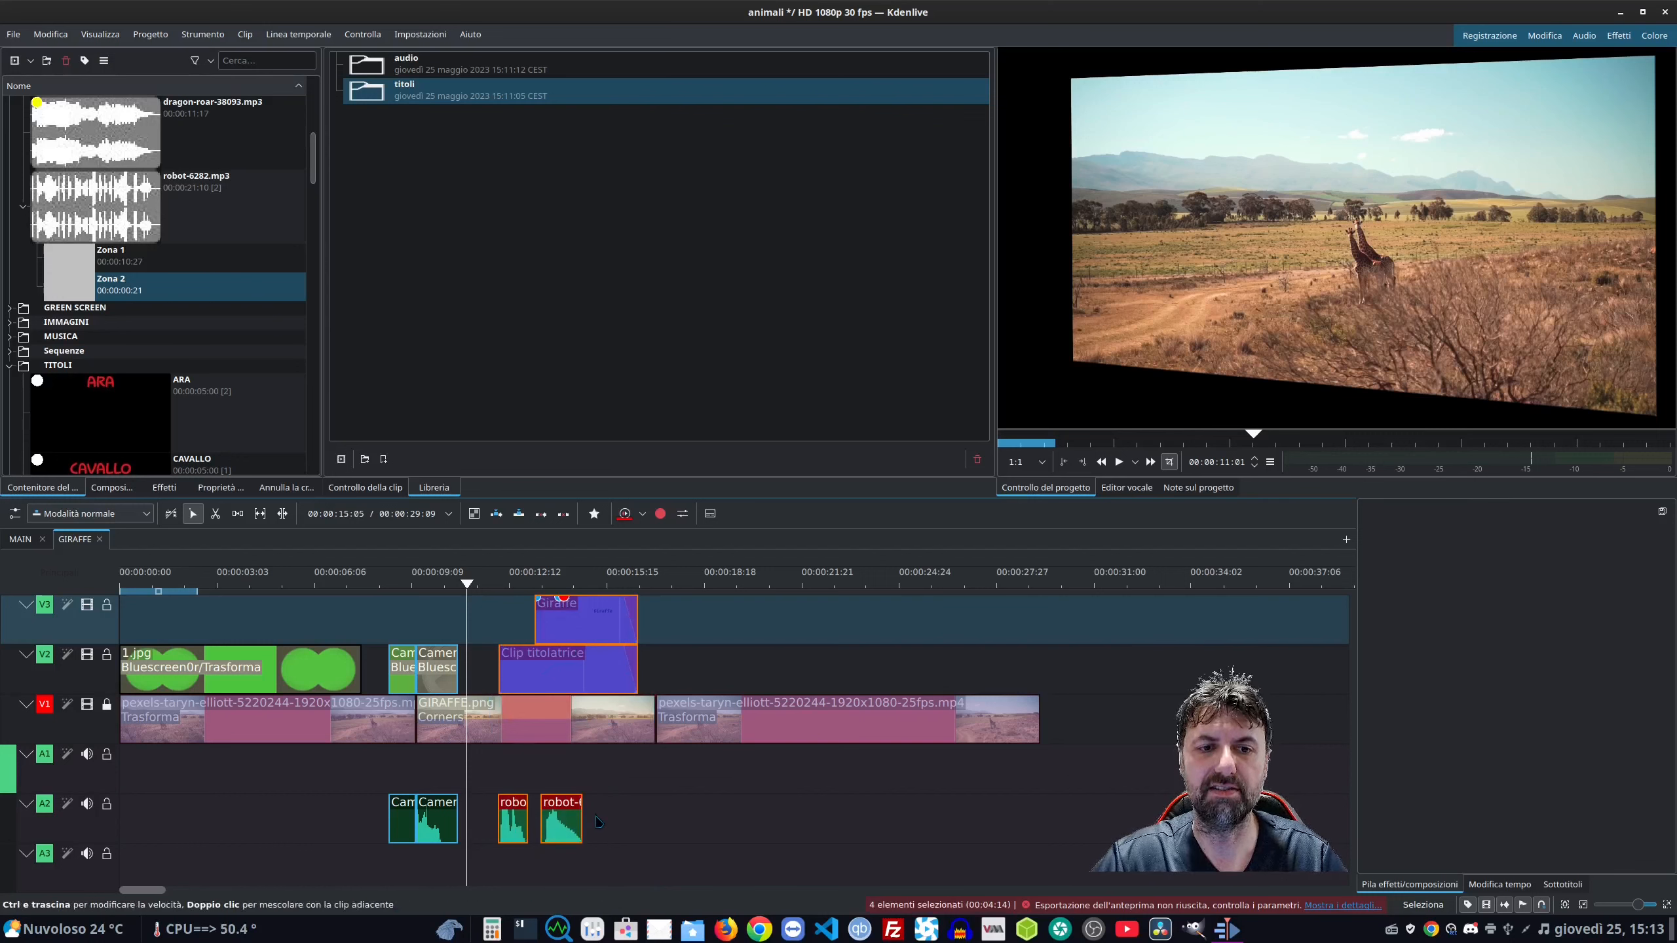
left_click(384, 459)
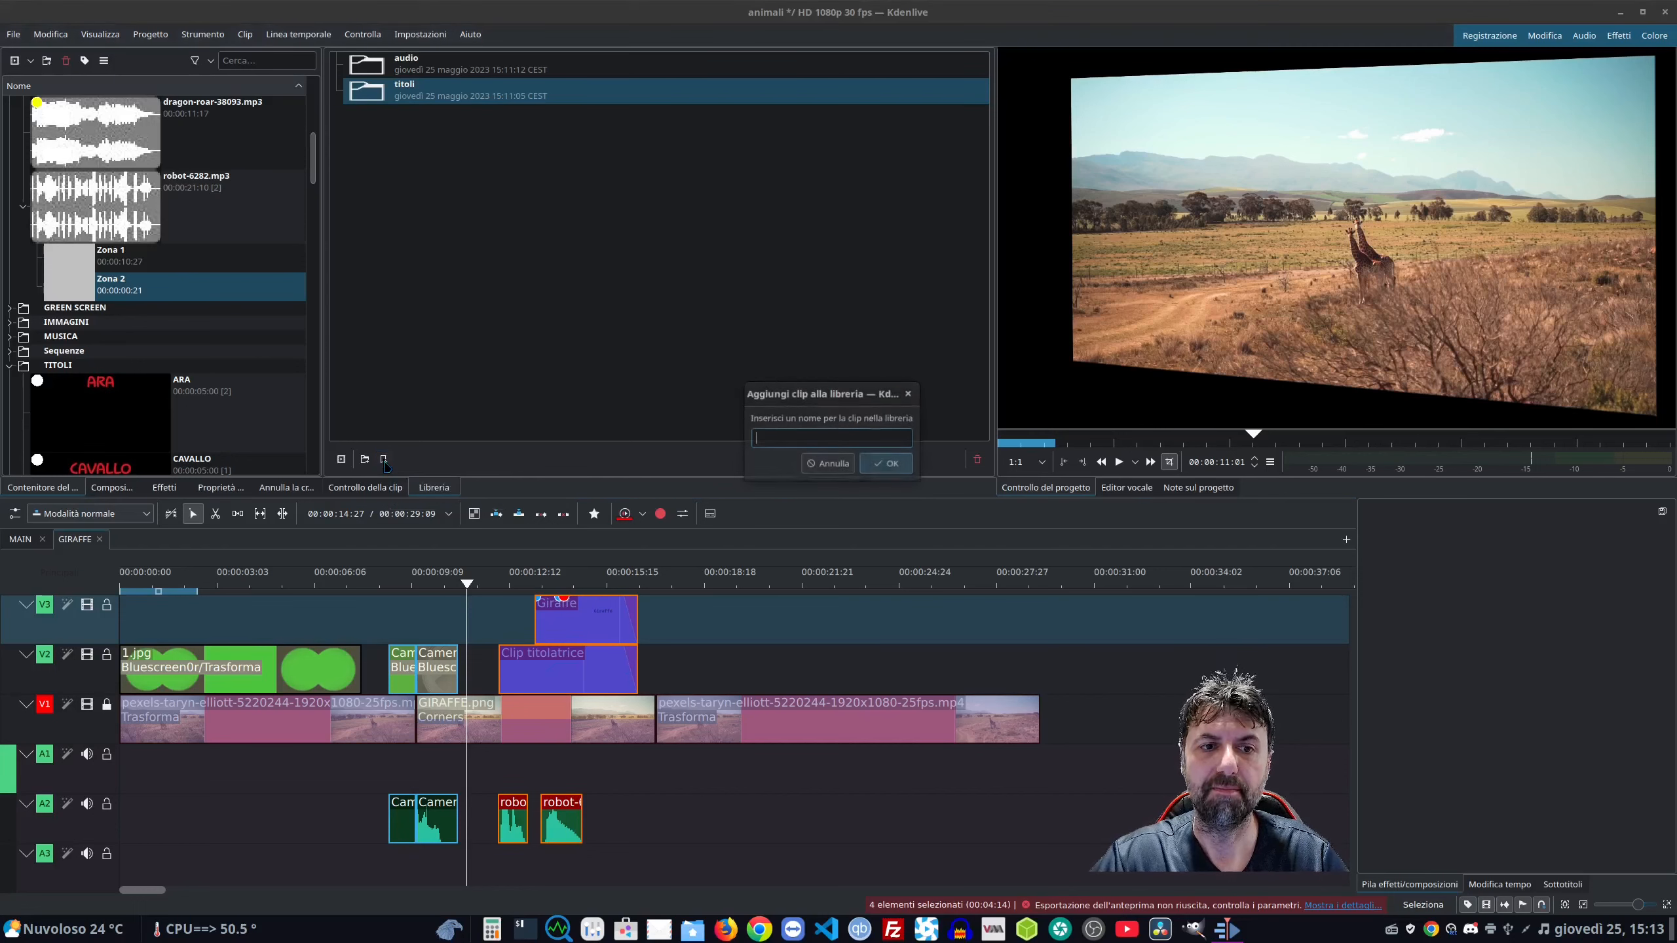
type("tito")
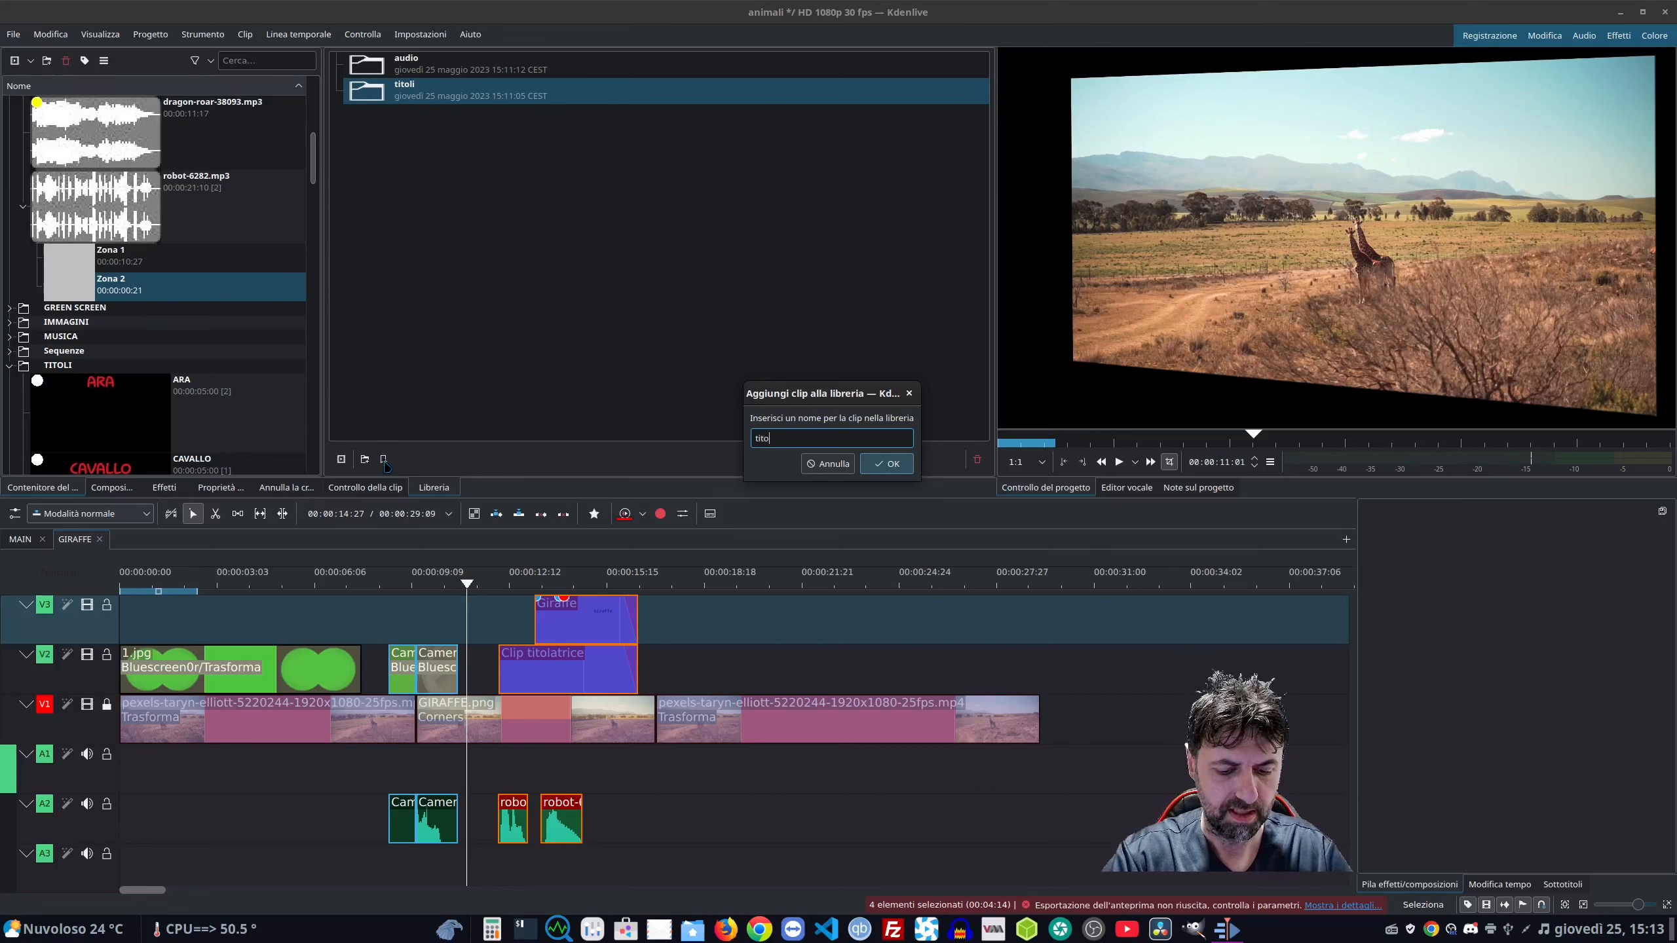
type("li")
key("BackSpace")
type("o ")
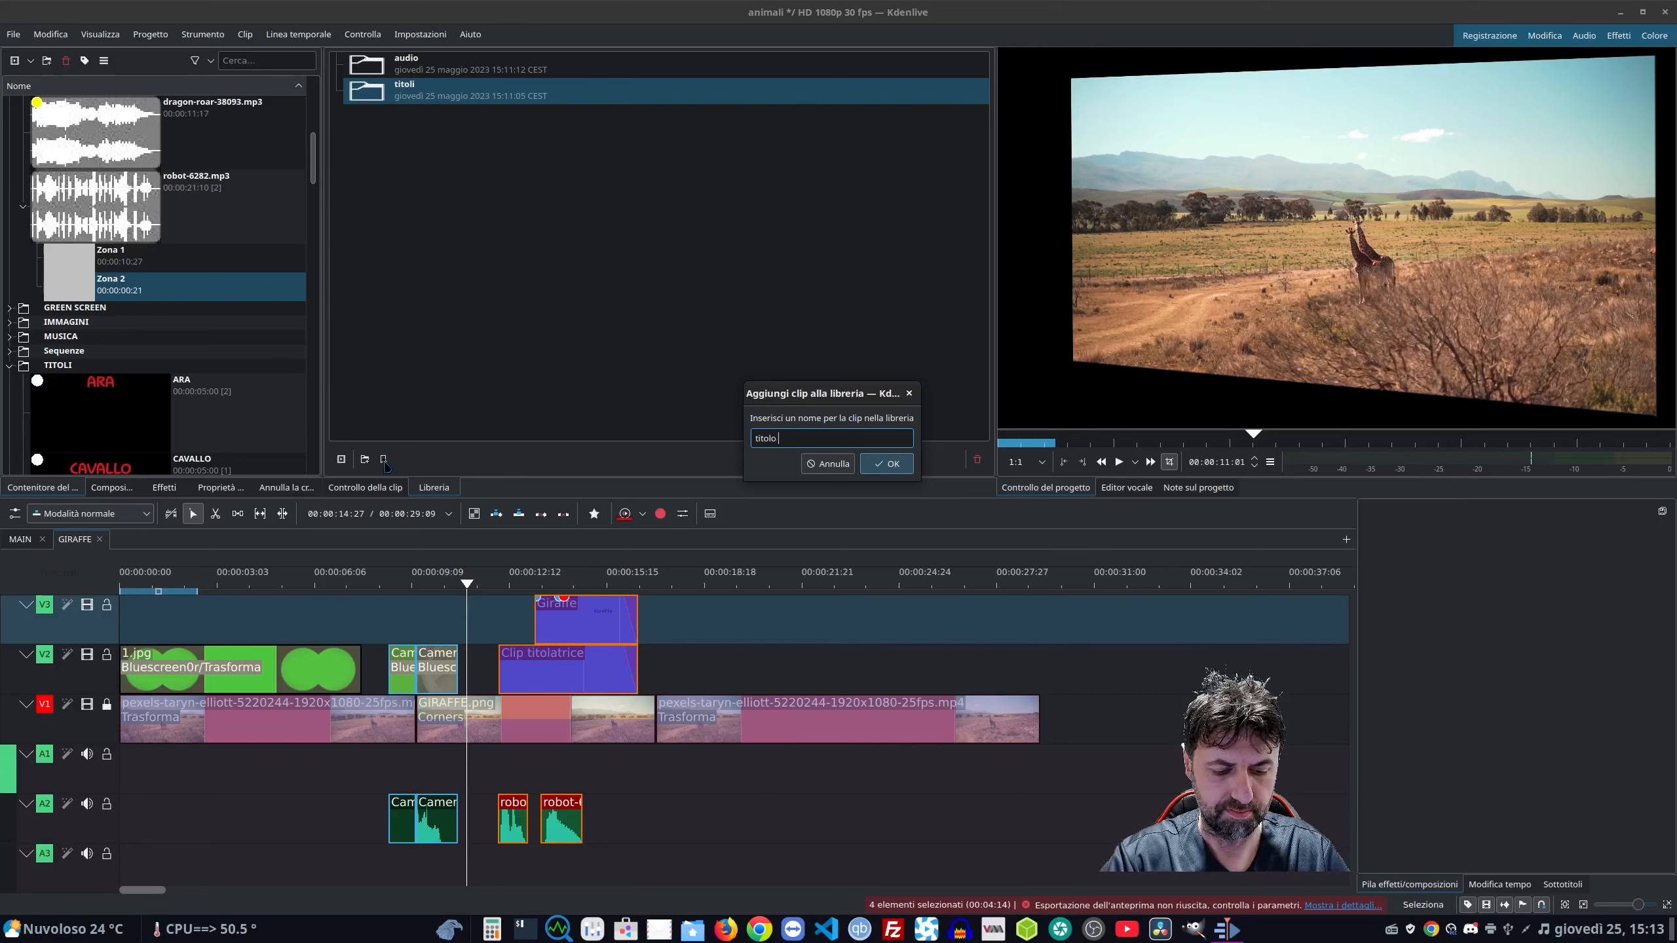
type("giraffe")
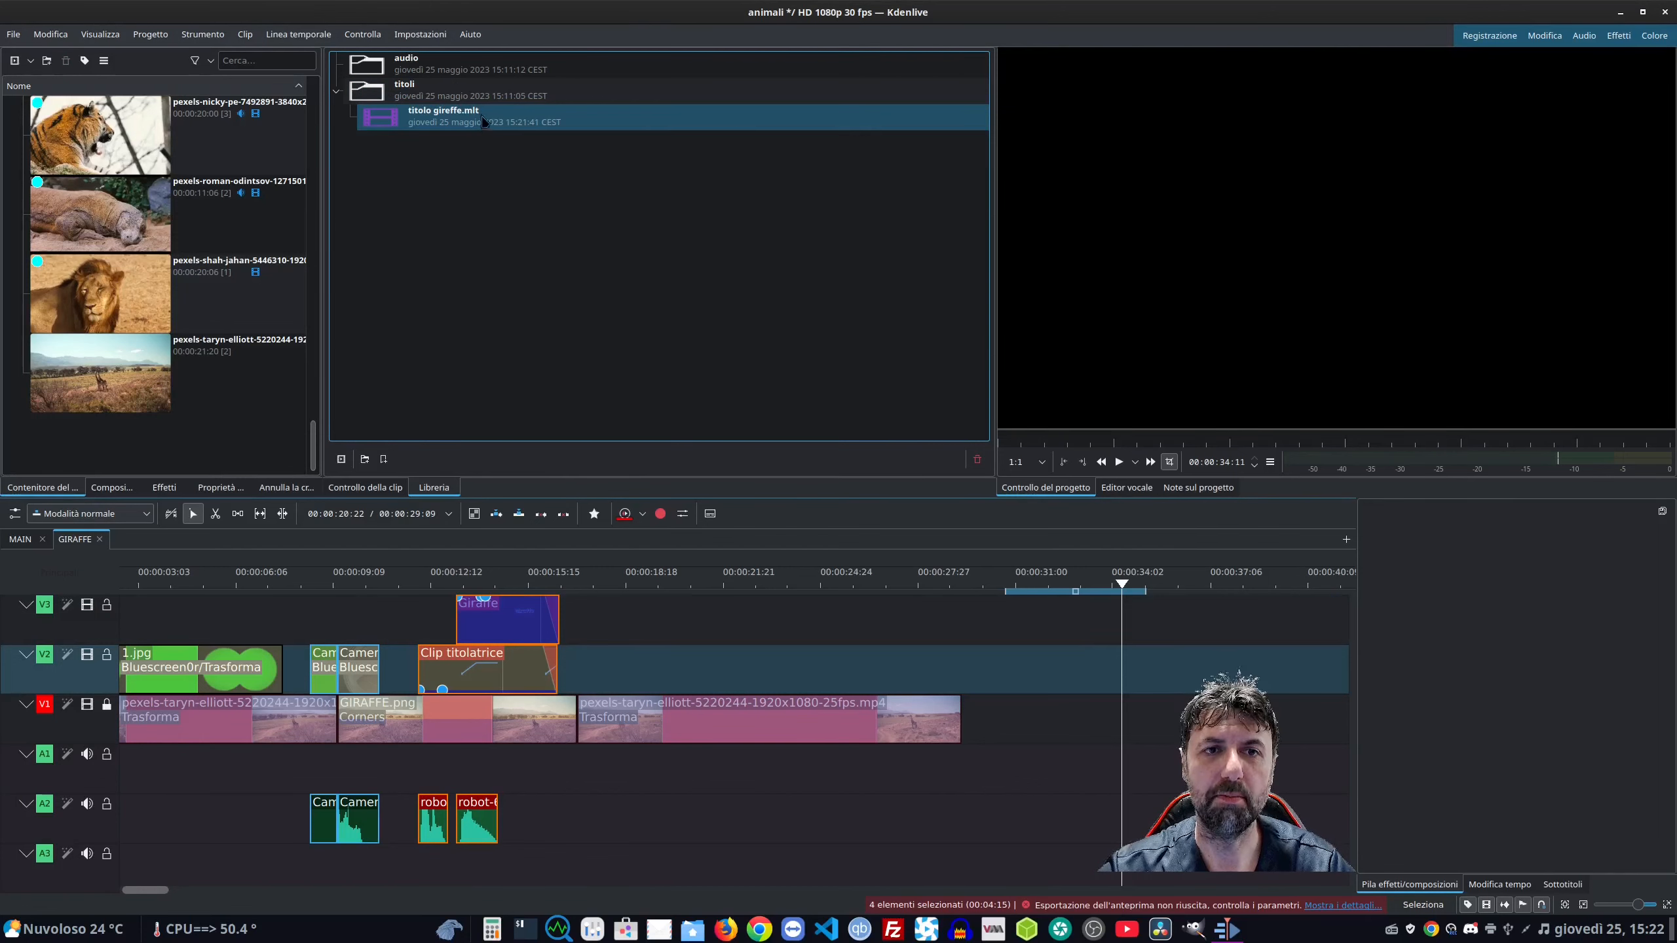
Insert titolo gireffe.mlt from the library on track V2 beyond the last clip and play it back.
left_click_drag(486, 124, 1092, 691)
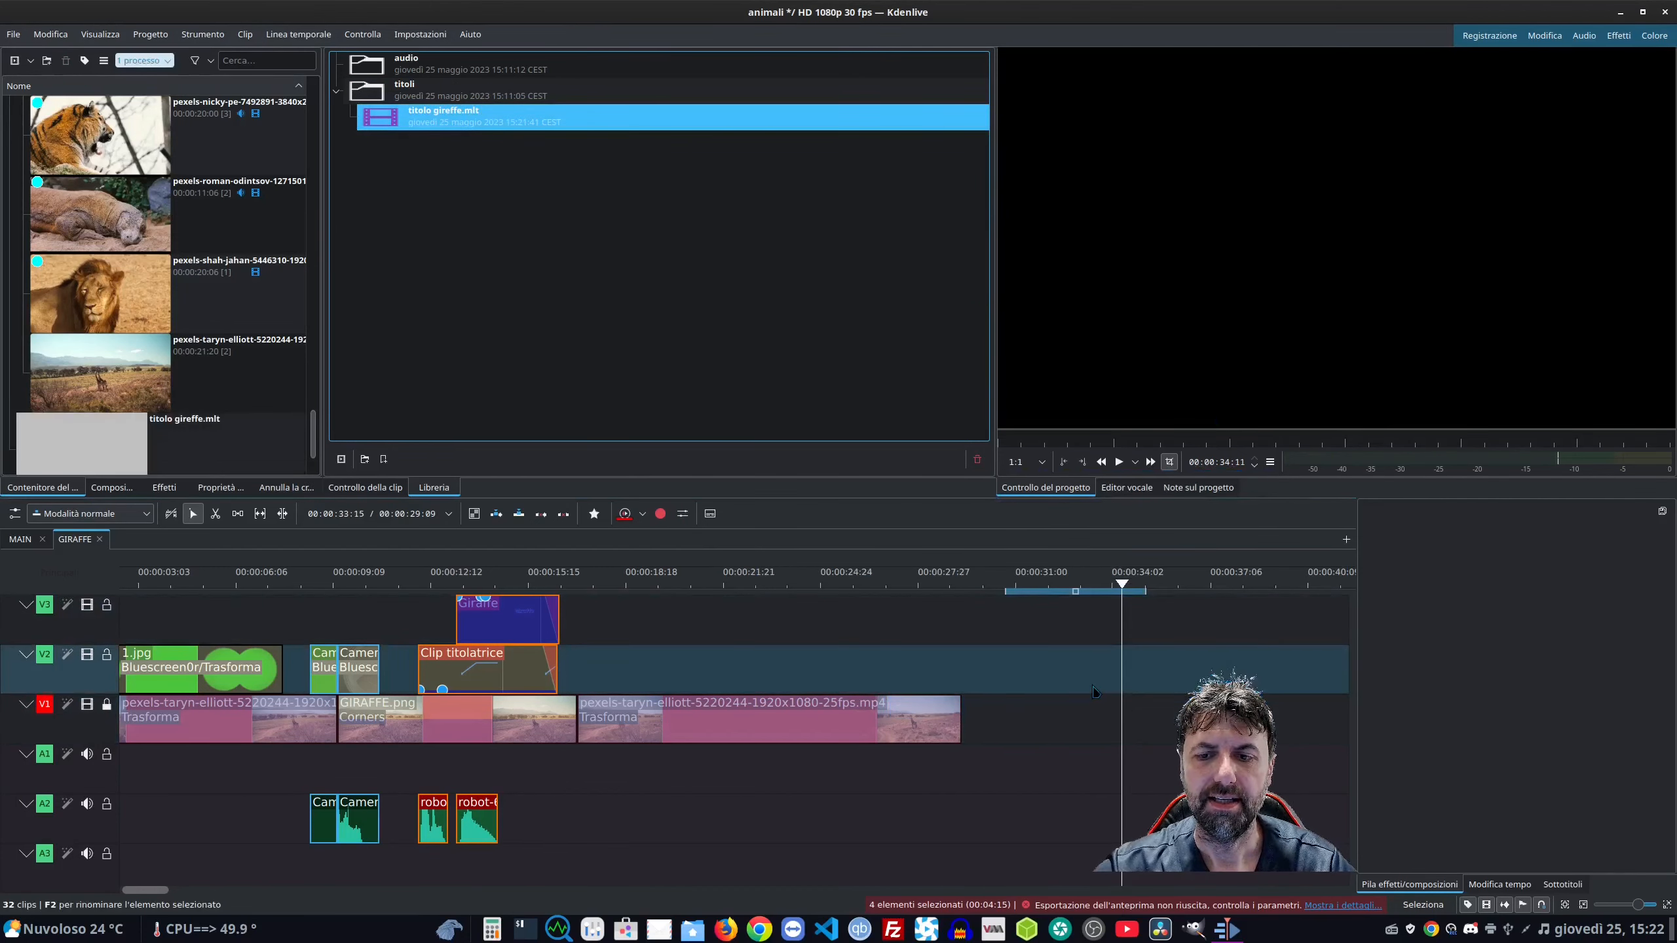
left_click(1085, 581)
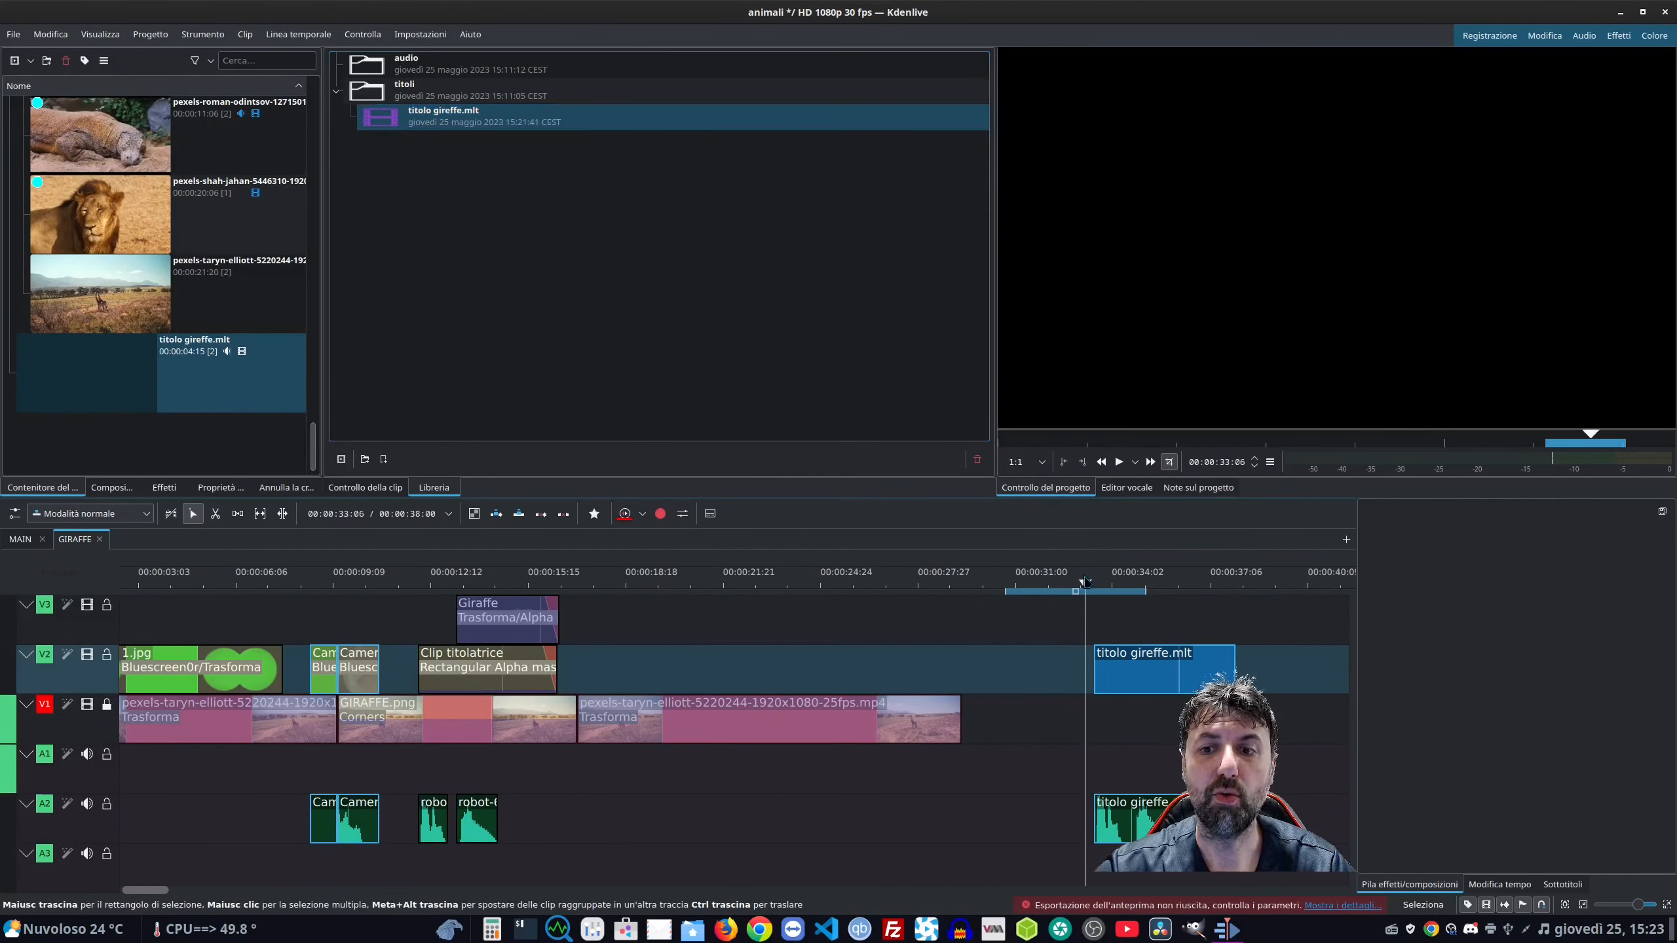
left_click(1119, 463)
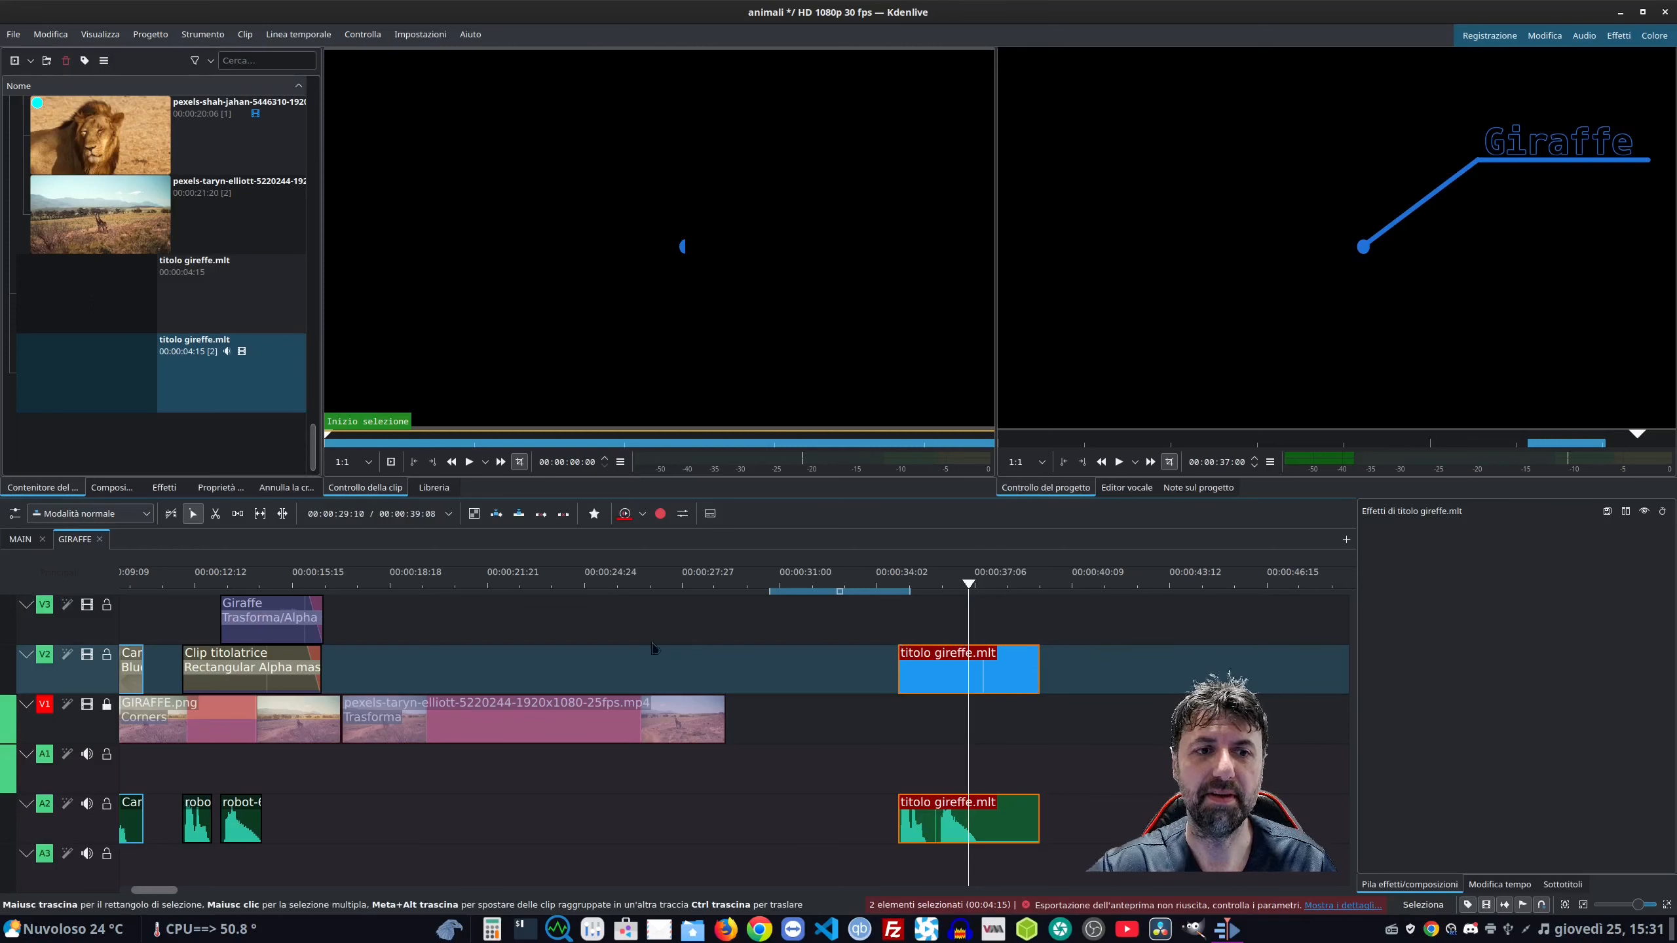
Apply the Colorize effect to titolo gireffe.mlt with hue 69, saturation 268 and lightness 294, and preview the recoloured title.
left_click(164, 487)
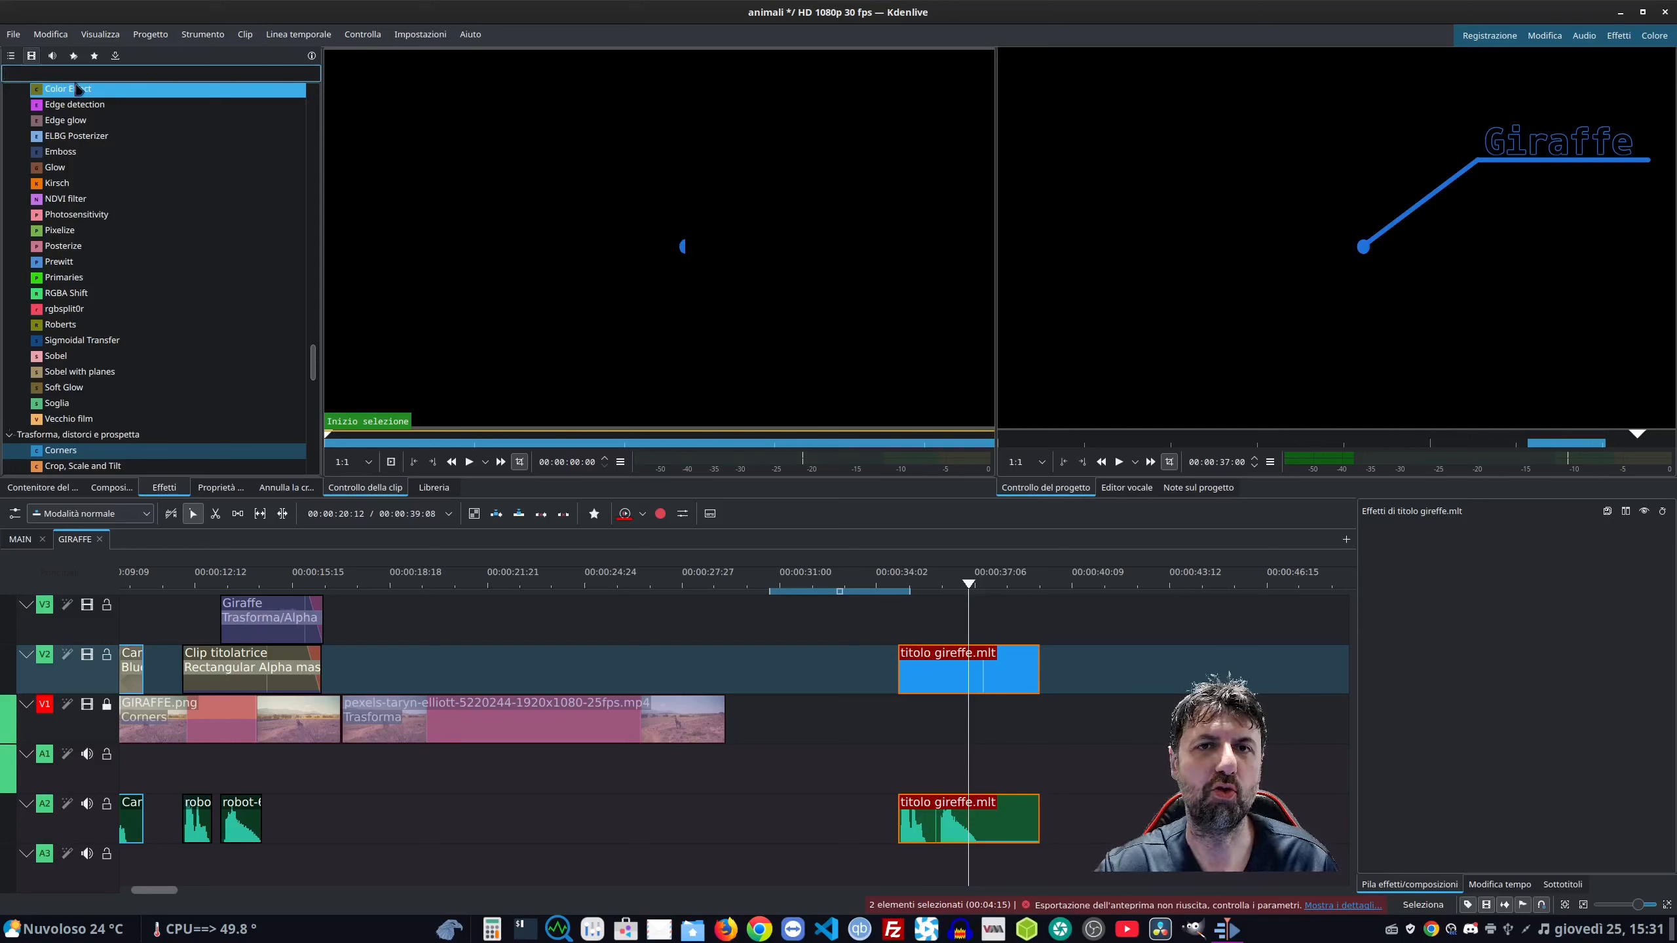
type("color")
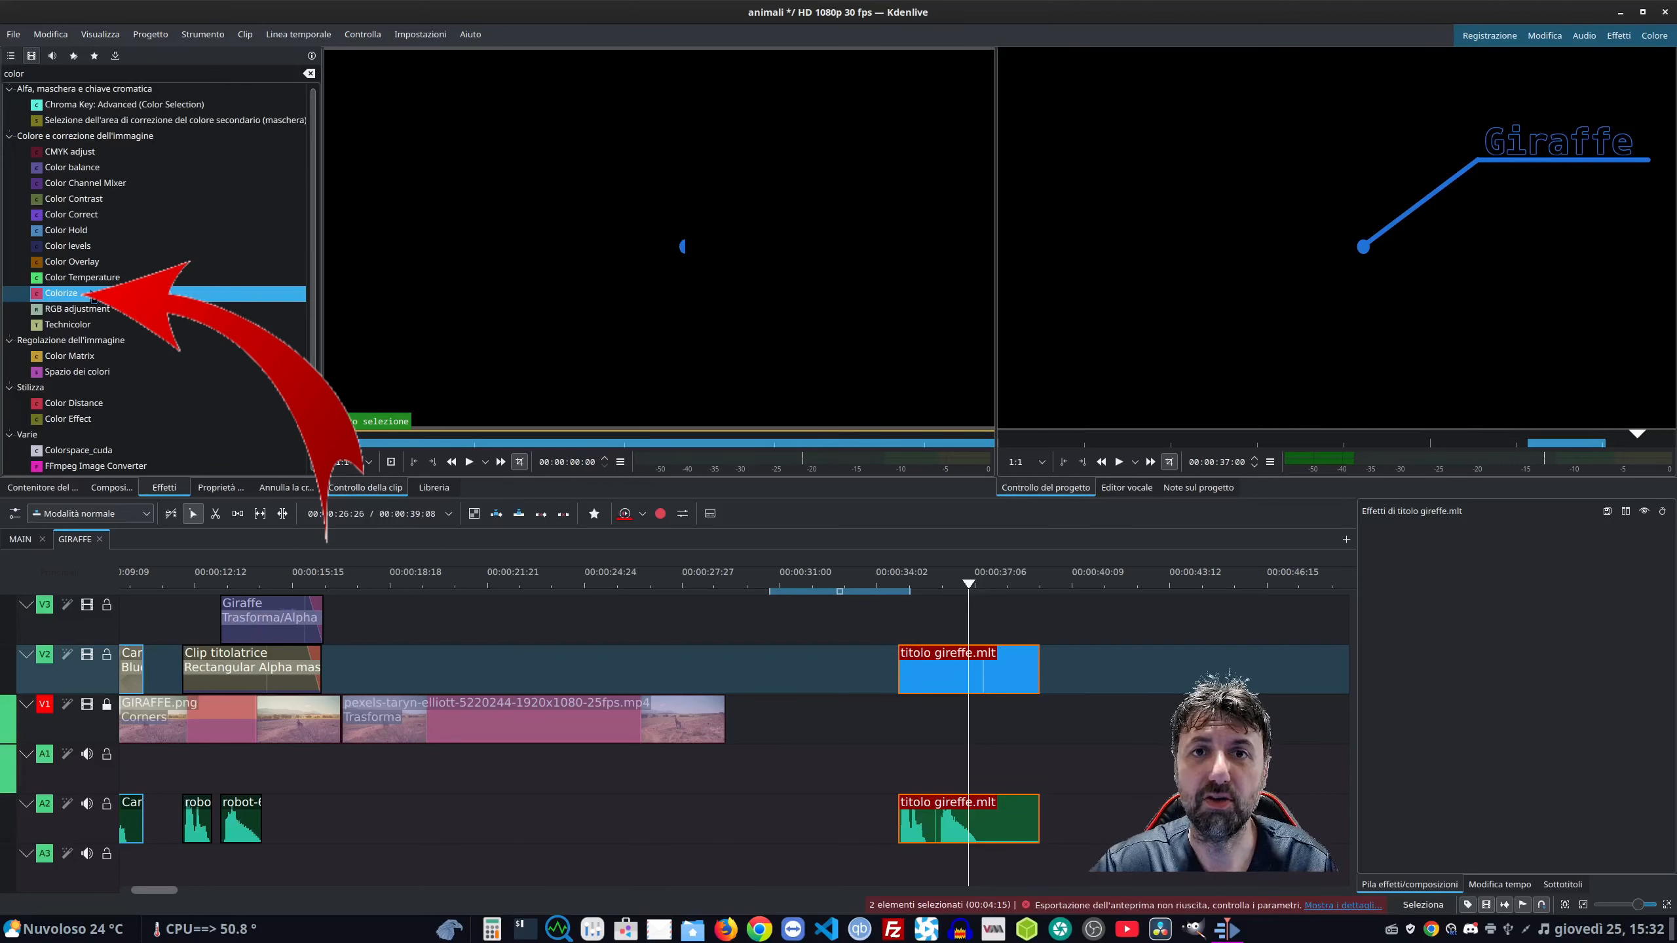
left_click_drag(93, 297, 949, 667)
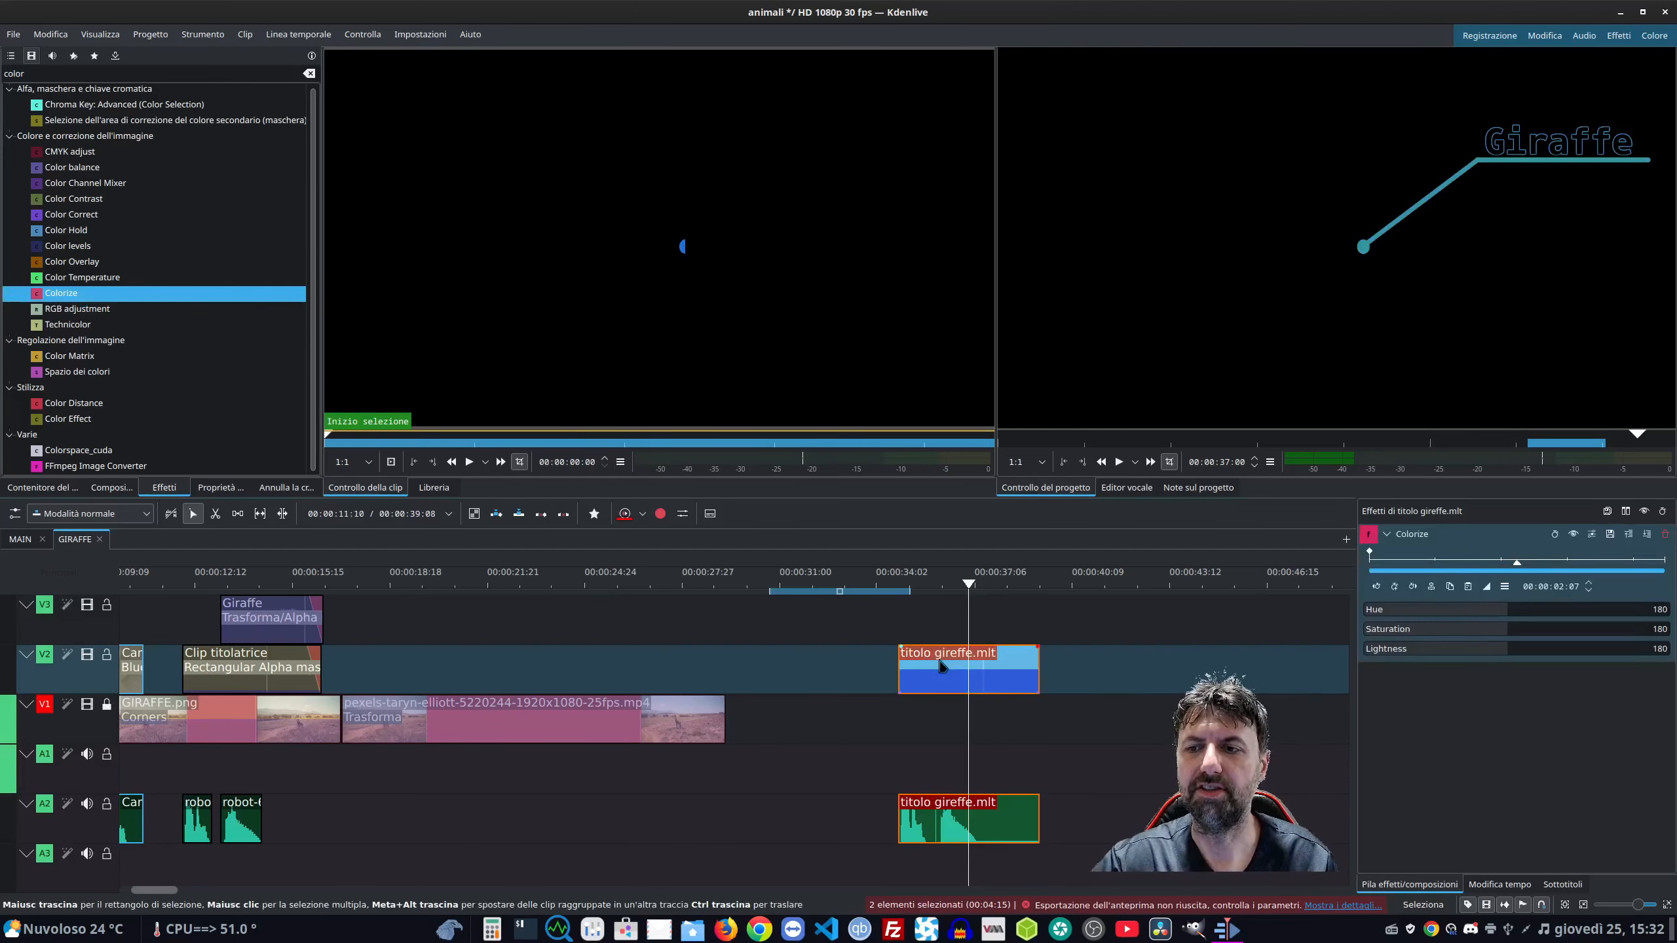
left_click_drag(1373, 611, 1650, 618)
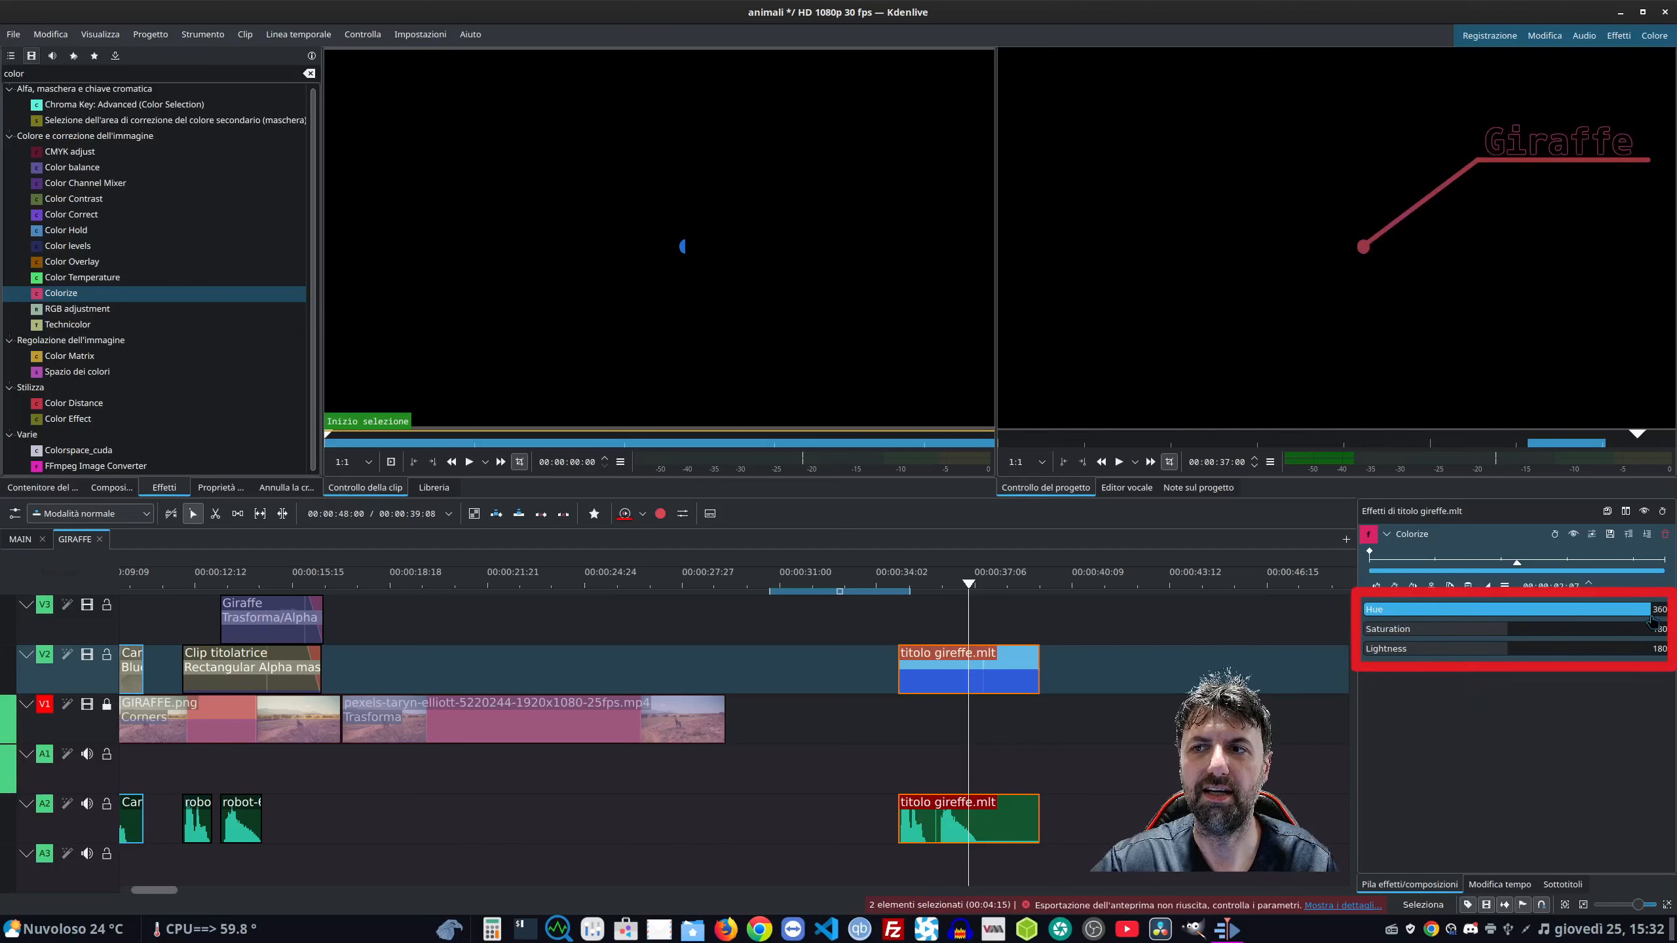
left_click(1119, 461)
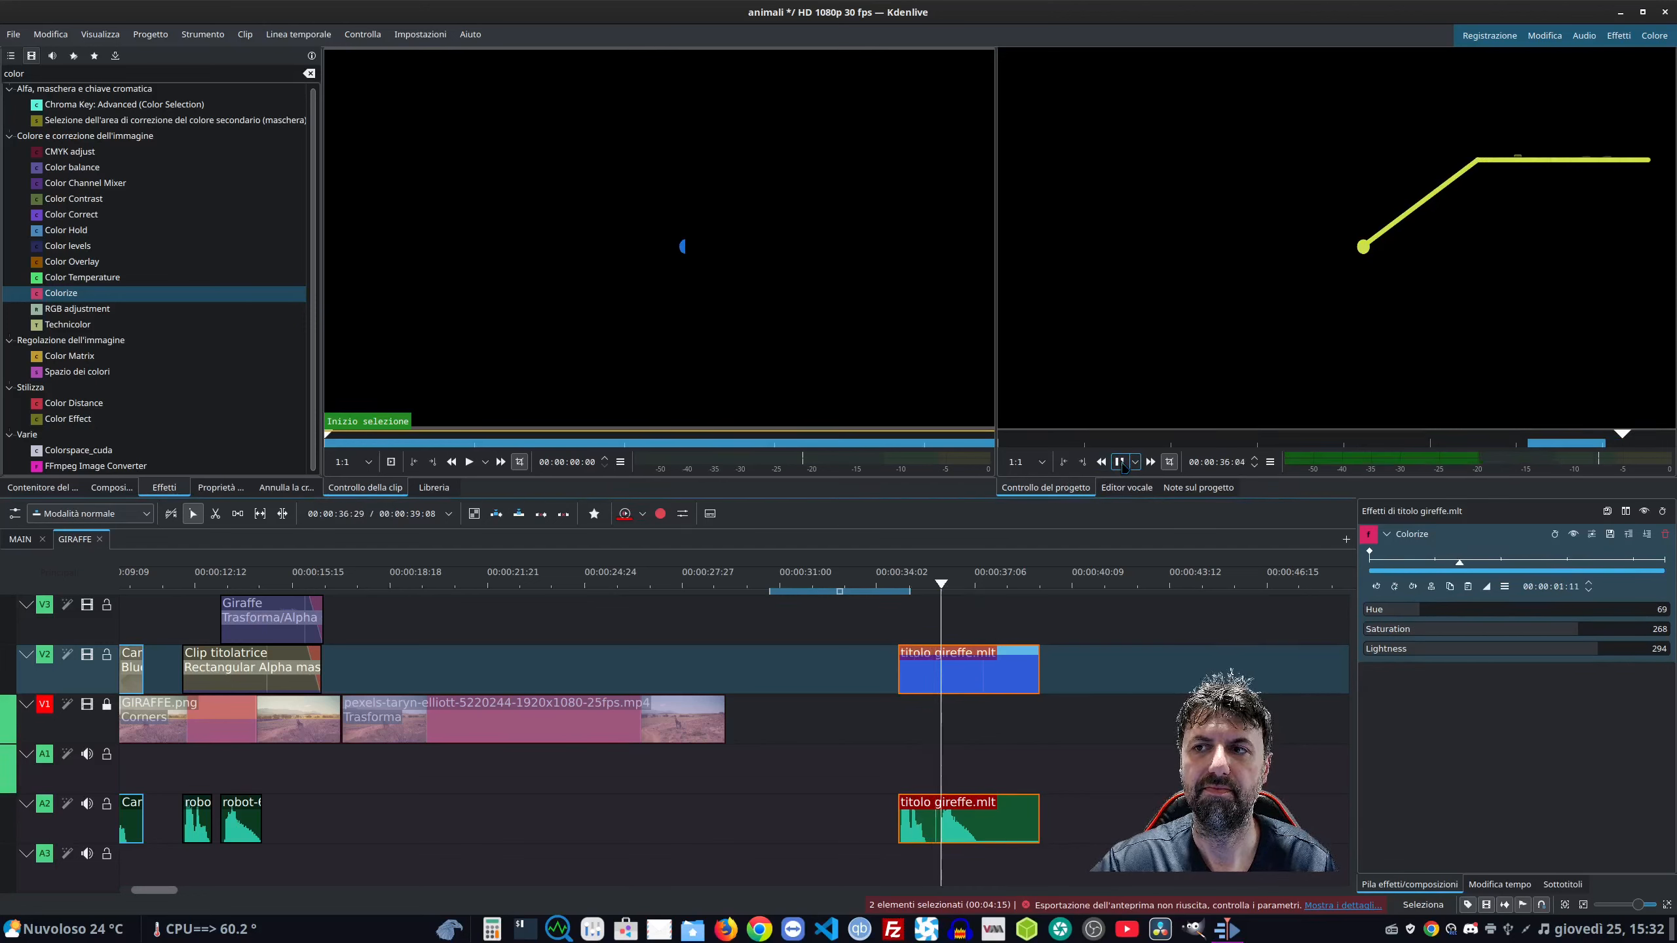
left_click(1120, 463)
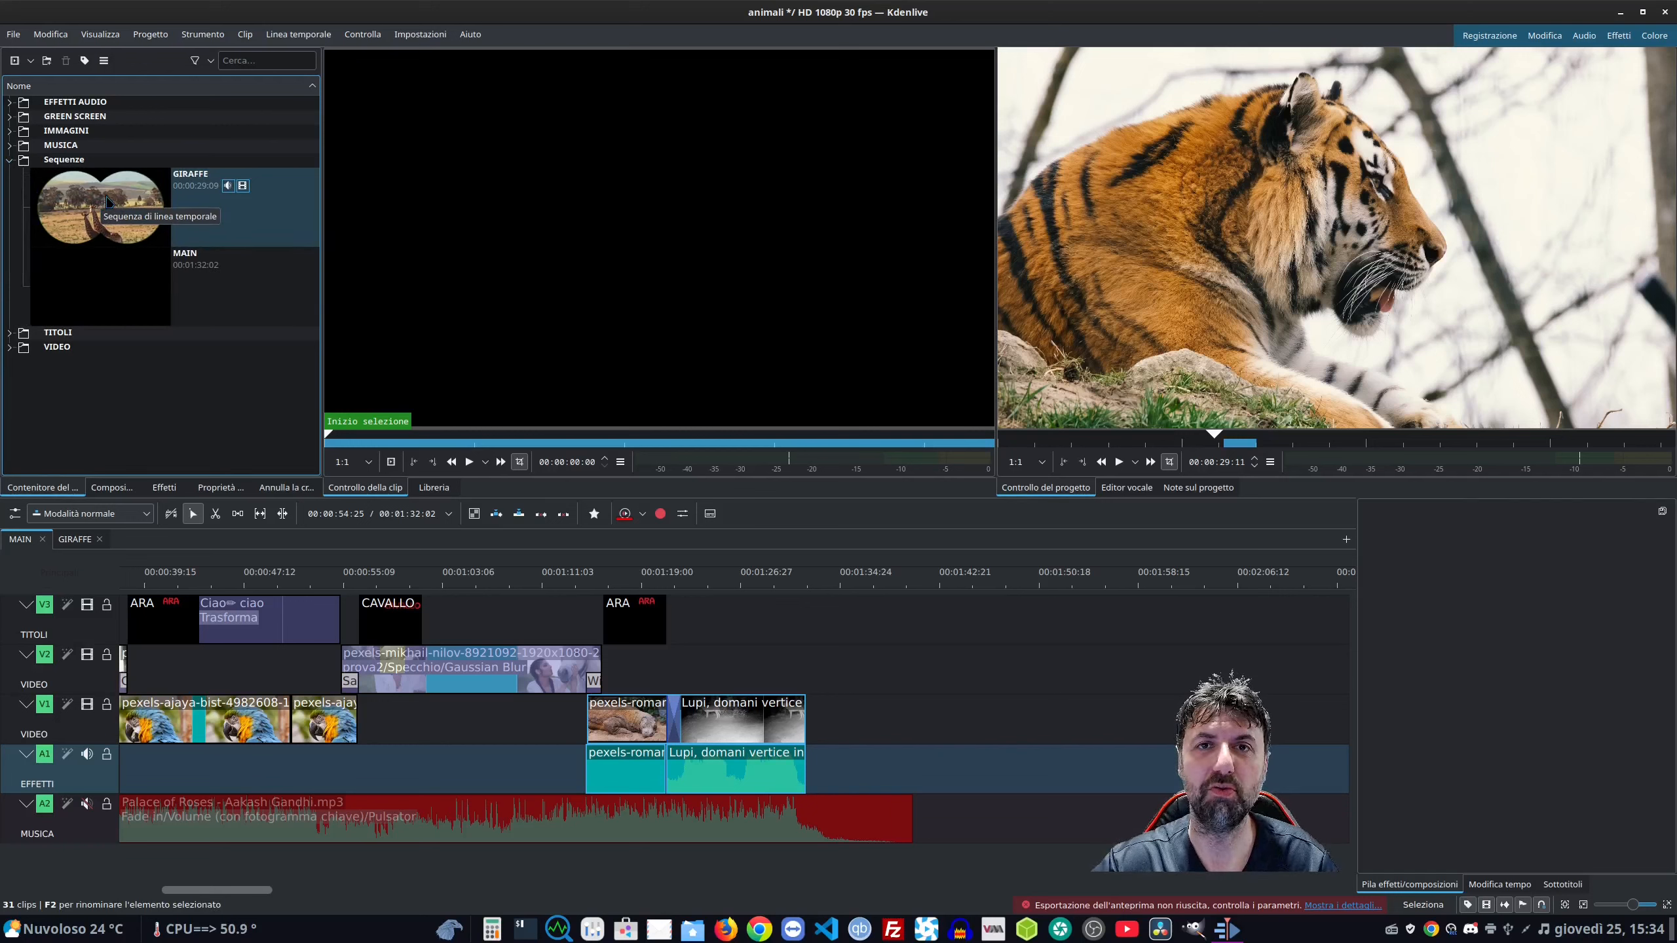
Place the GIRAFFE sequence on track V1 of MAIN directly after the Lupi clip and play it back.
left_click_drag(109, 201, 873, 696)
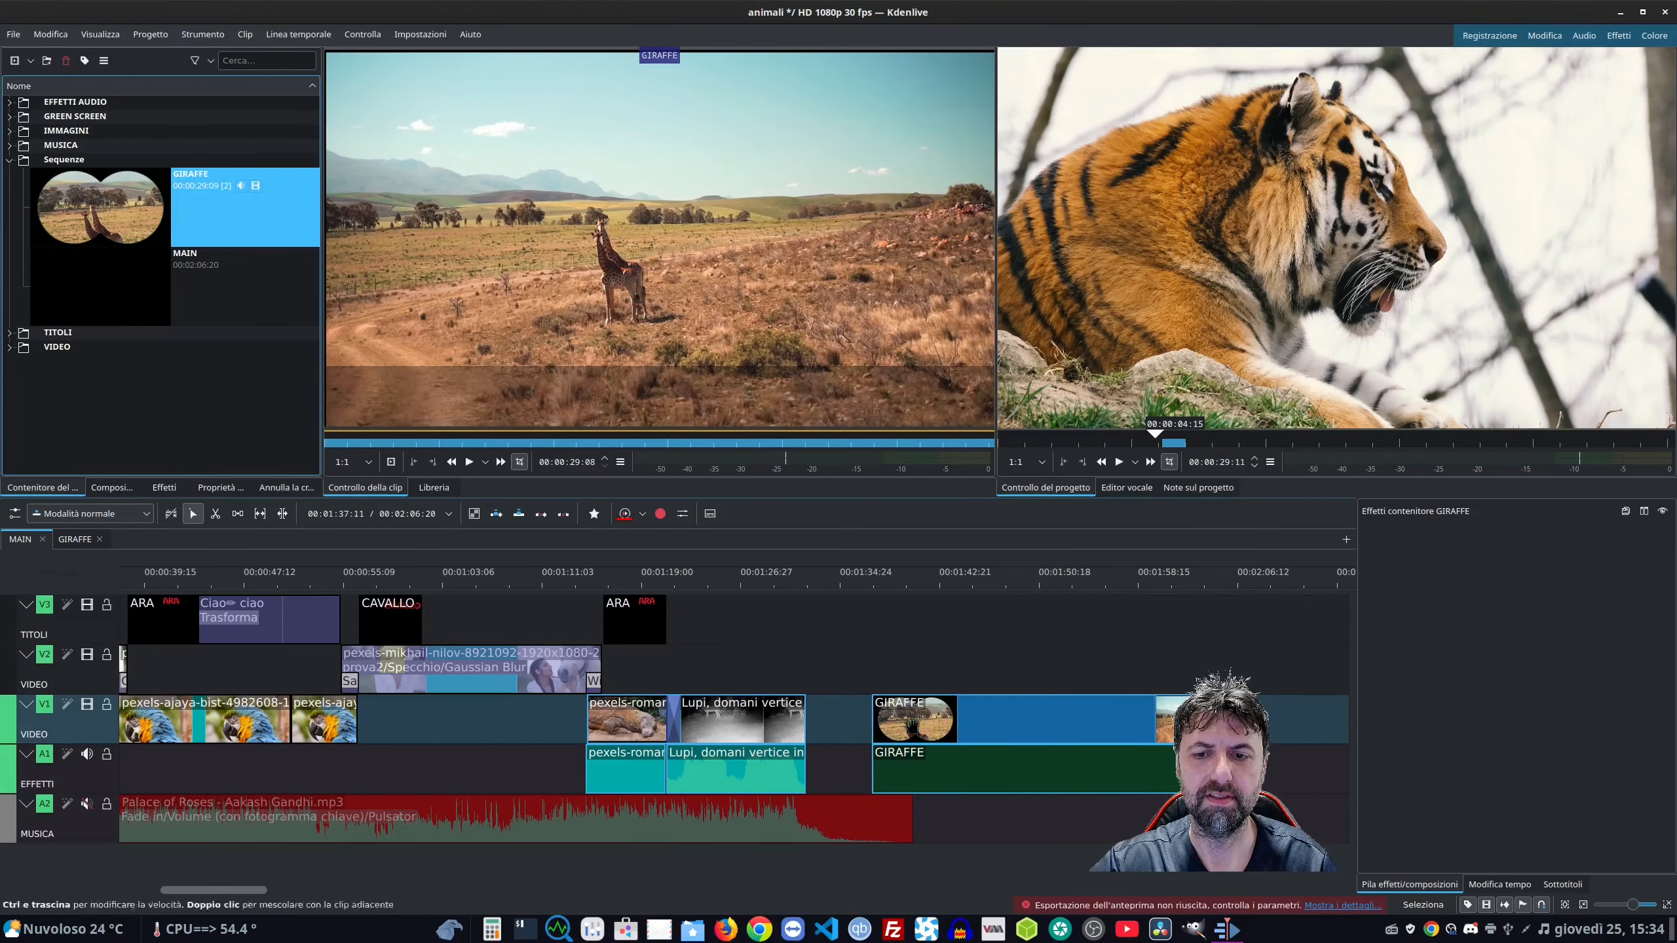
left_click_drag(1033, 730, 966, 730)
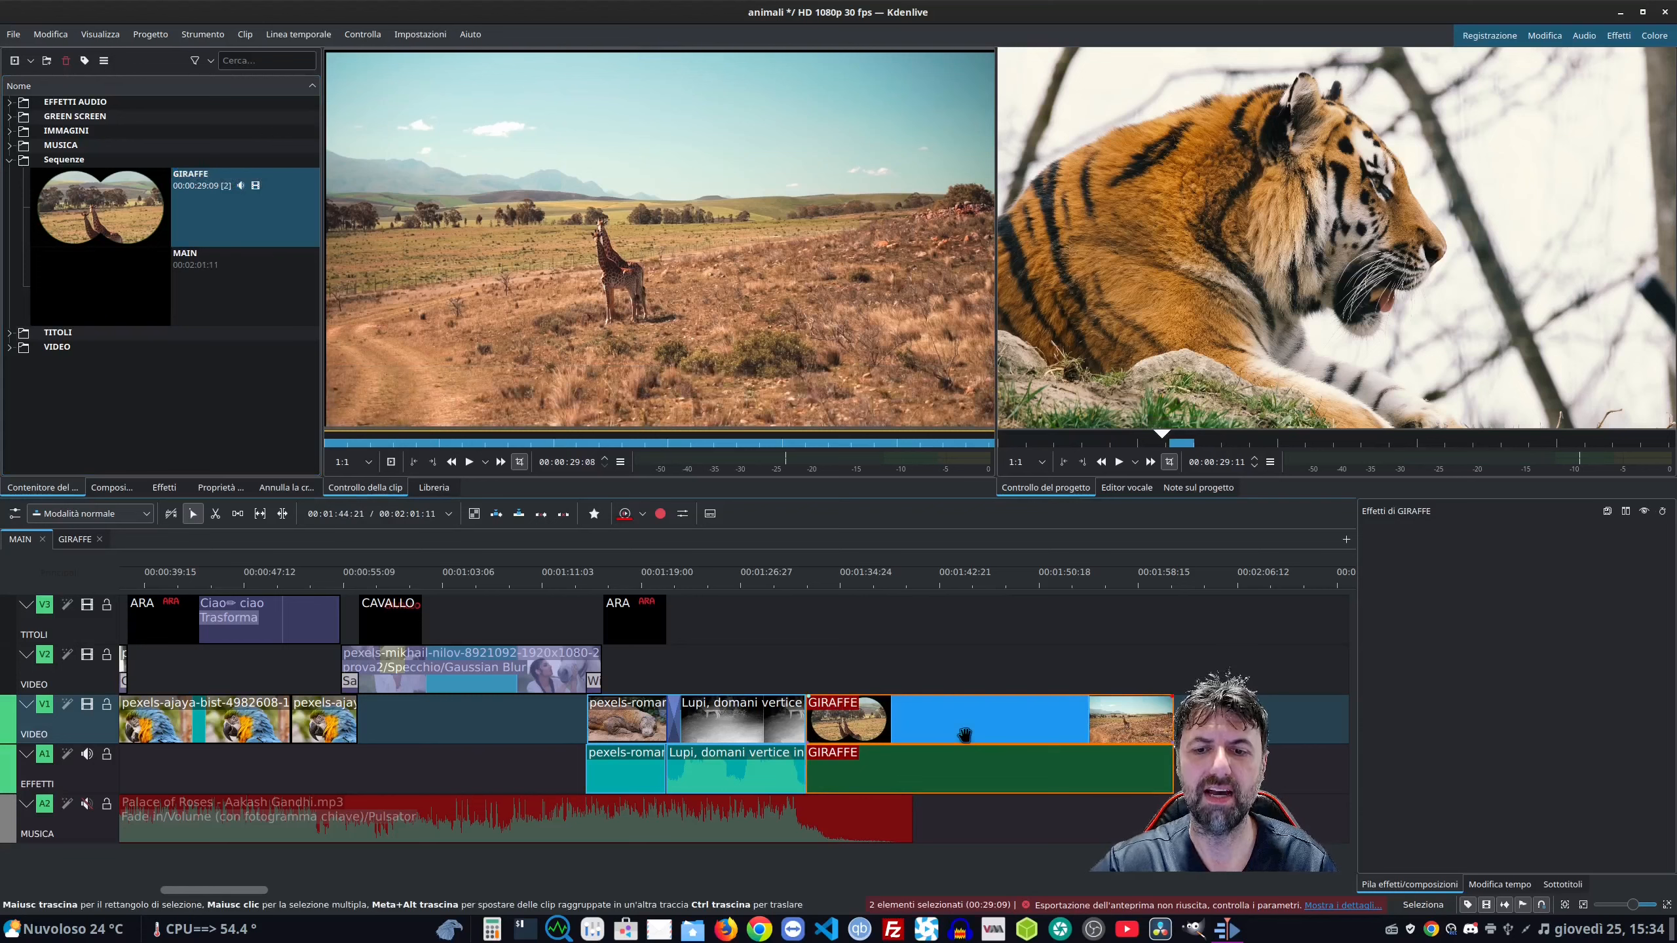
left_click(1119, 463)
left_click(1119, 462)
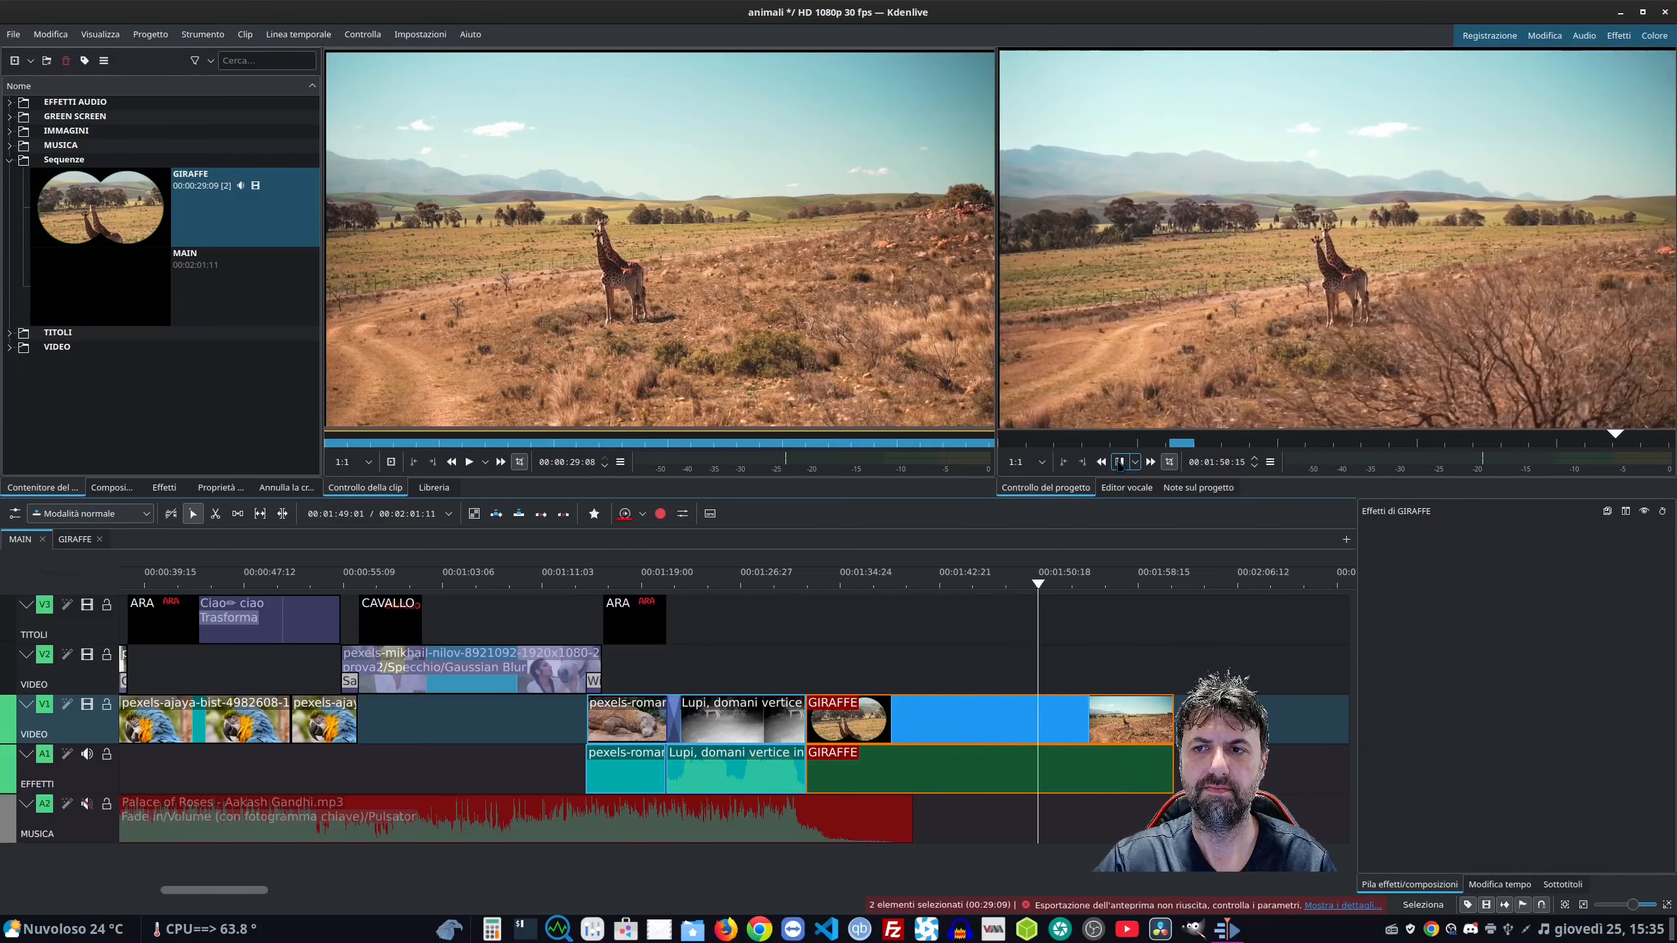
left_click(1118, 462)
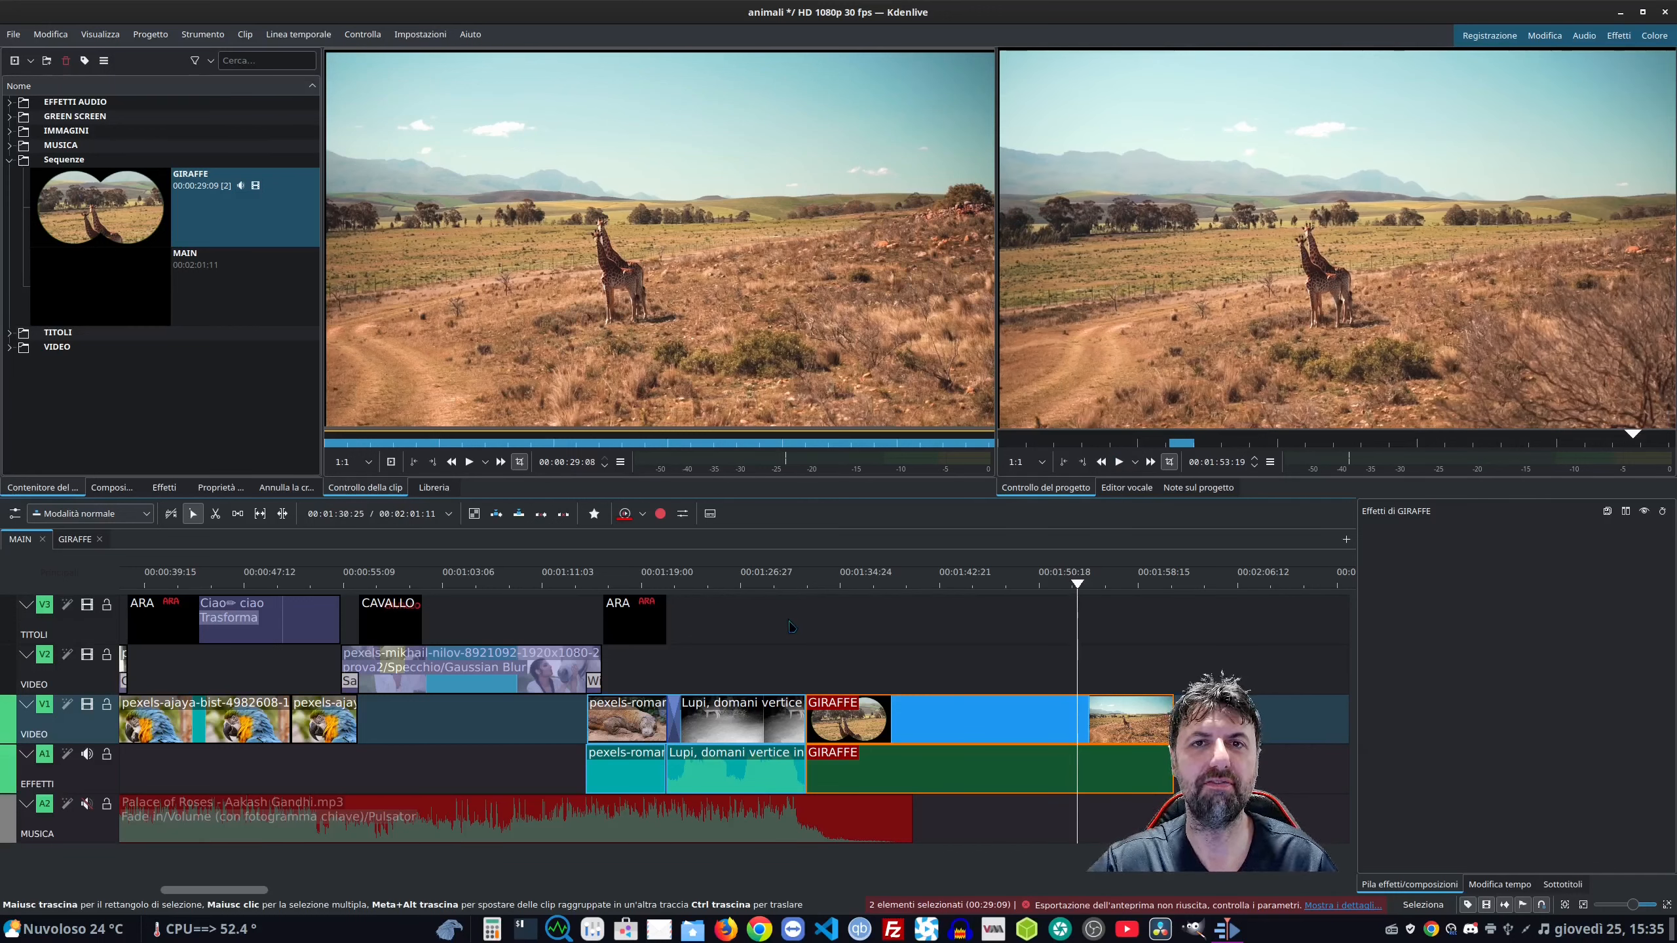
Move the GIRAFFE sequence to V2 overlapping the end of the Lupi clip, add a Wipe at its start, and place the playhead at 00:01:28:17.
left_click_drag(899, 720, 865, 674)
left_click(773, 693)
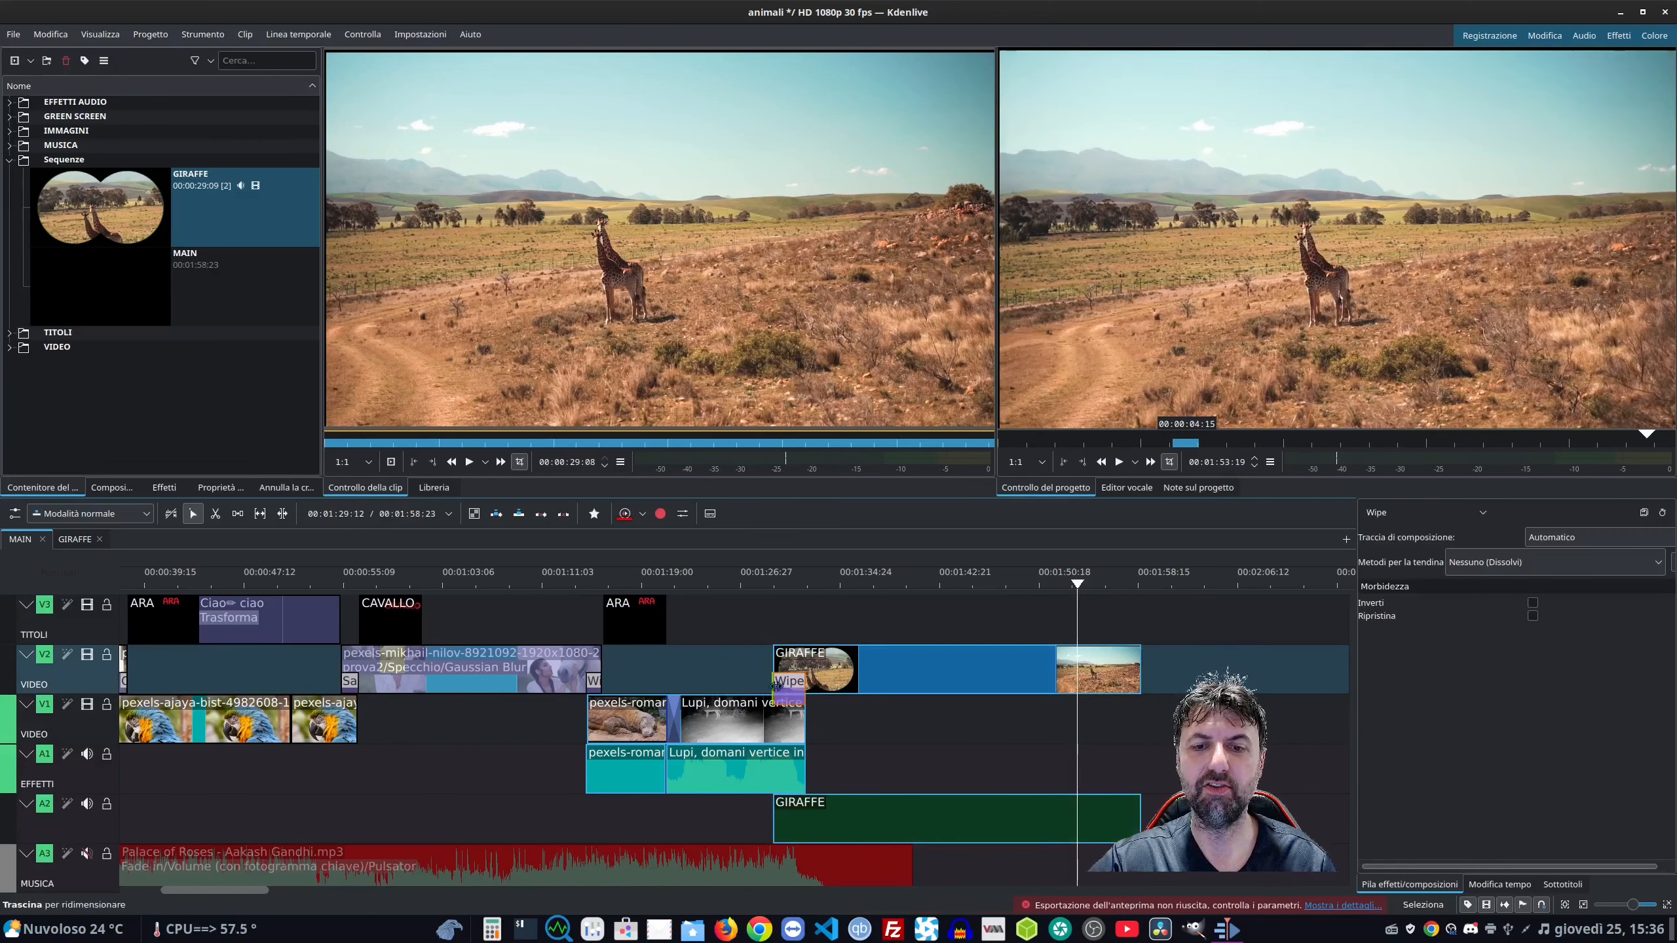
left_click(763, 580)
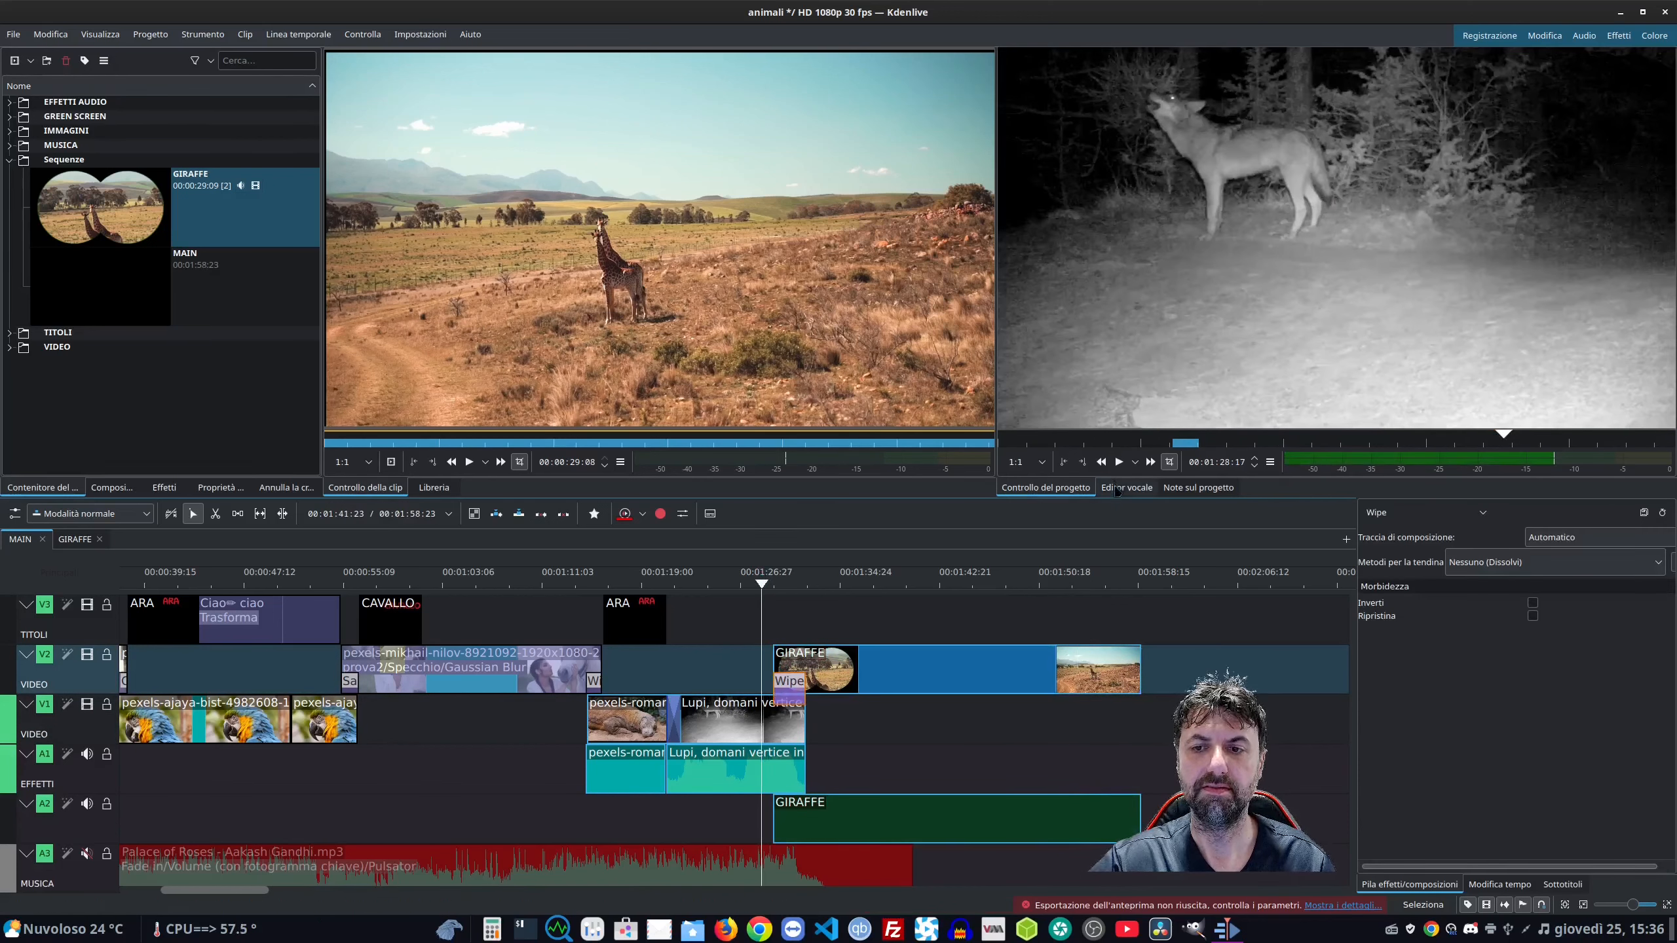
Play back the Wipe from the Lupi clip into the GIRAFFE sequence in MAIN.
left_click(1119, 462)
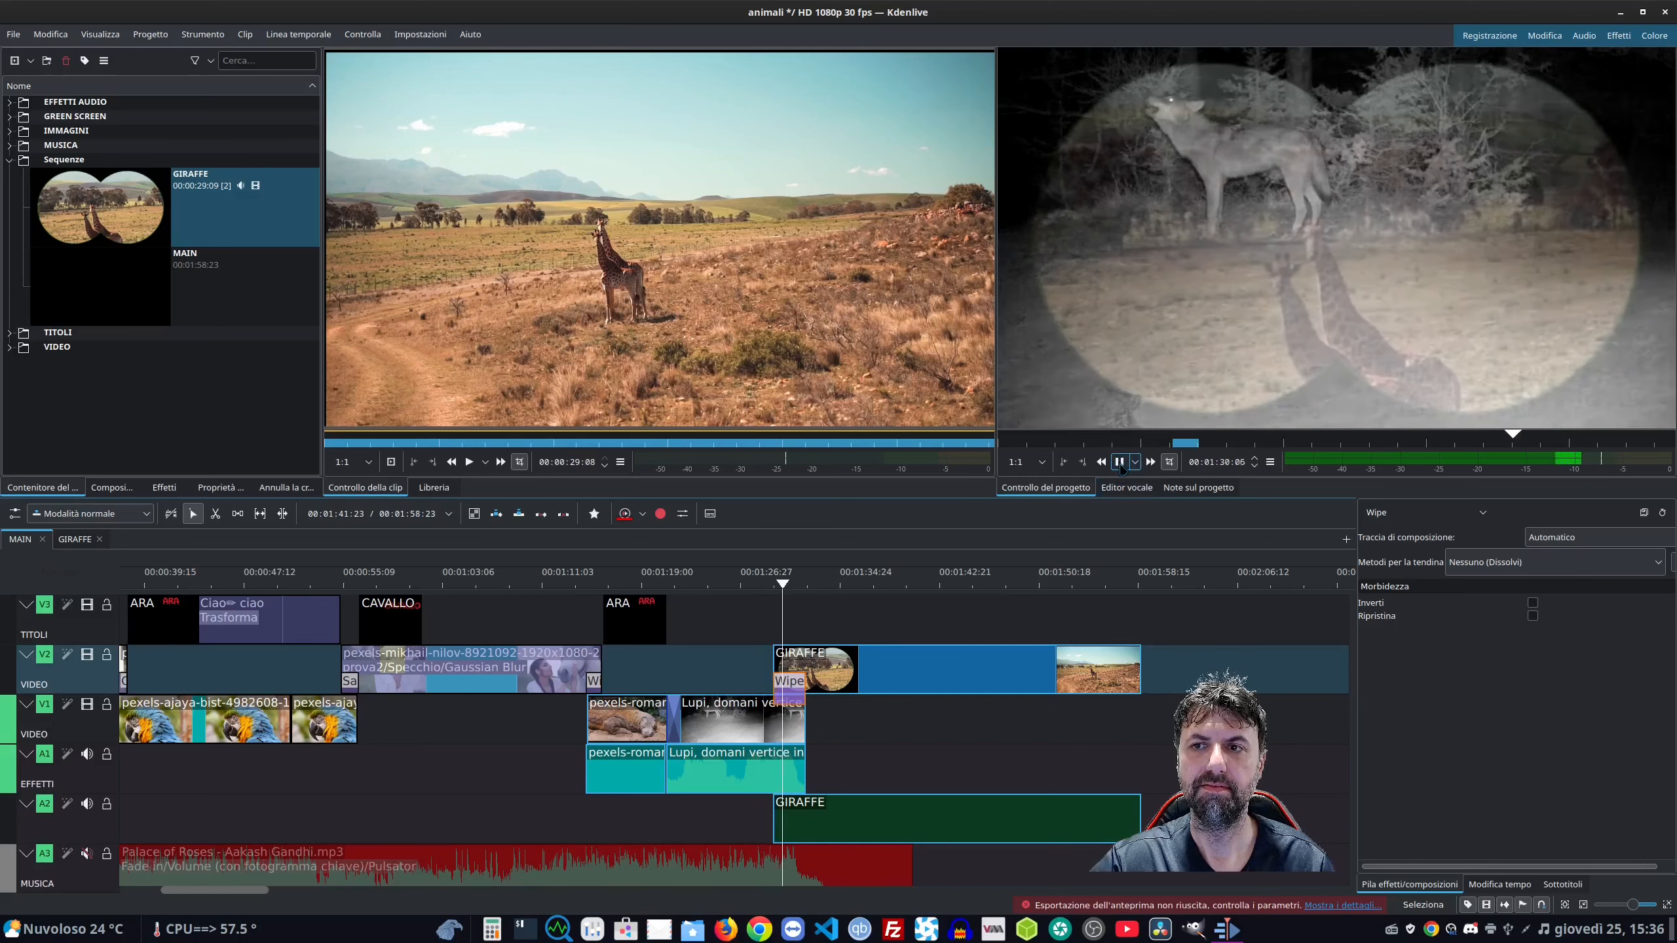
left_click(1118, 462)
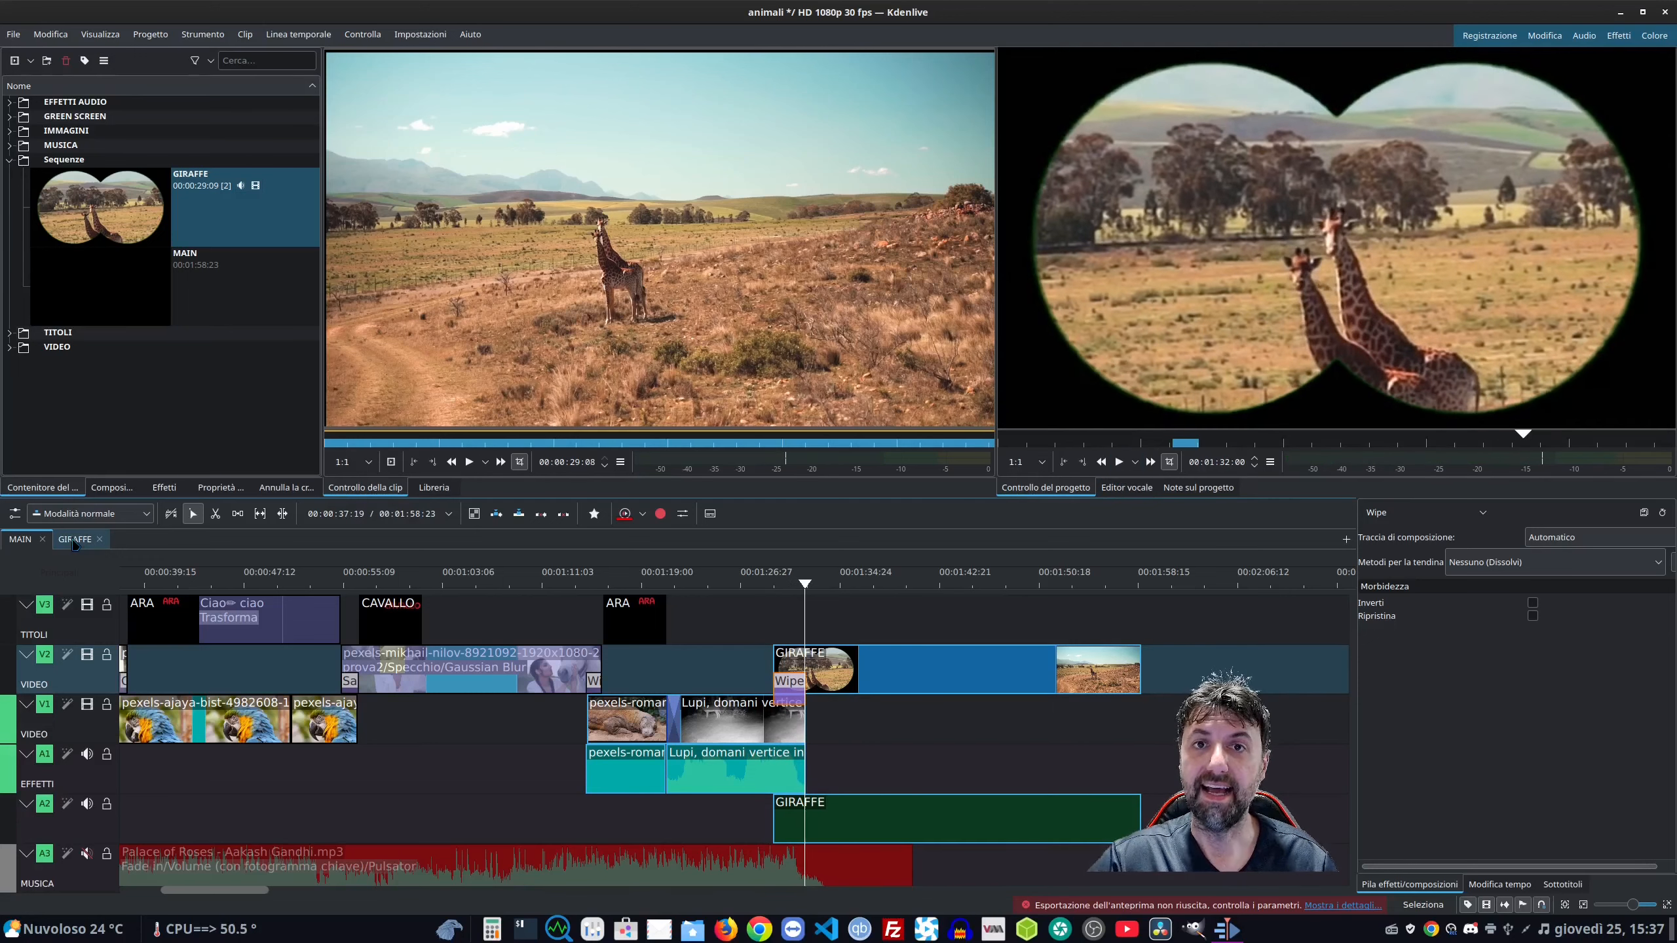
Insert wolf_1f43a.png on track V3 at the start of the GIRAFFE sequence and check the change in MAIN.
left_click(74, 541)
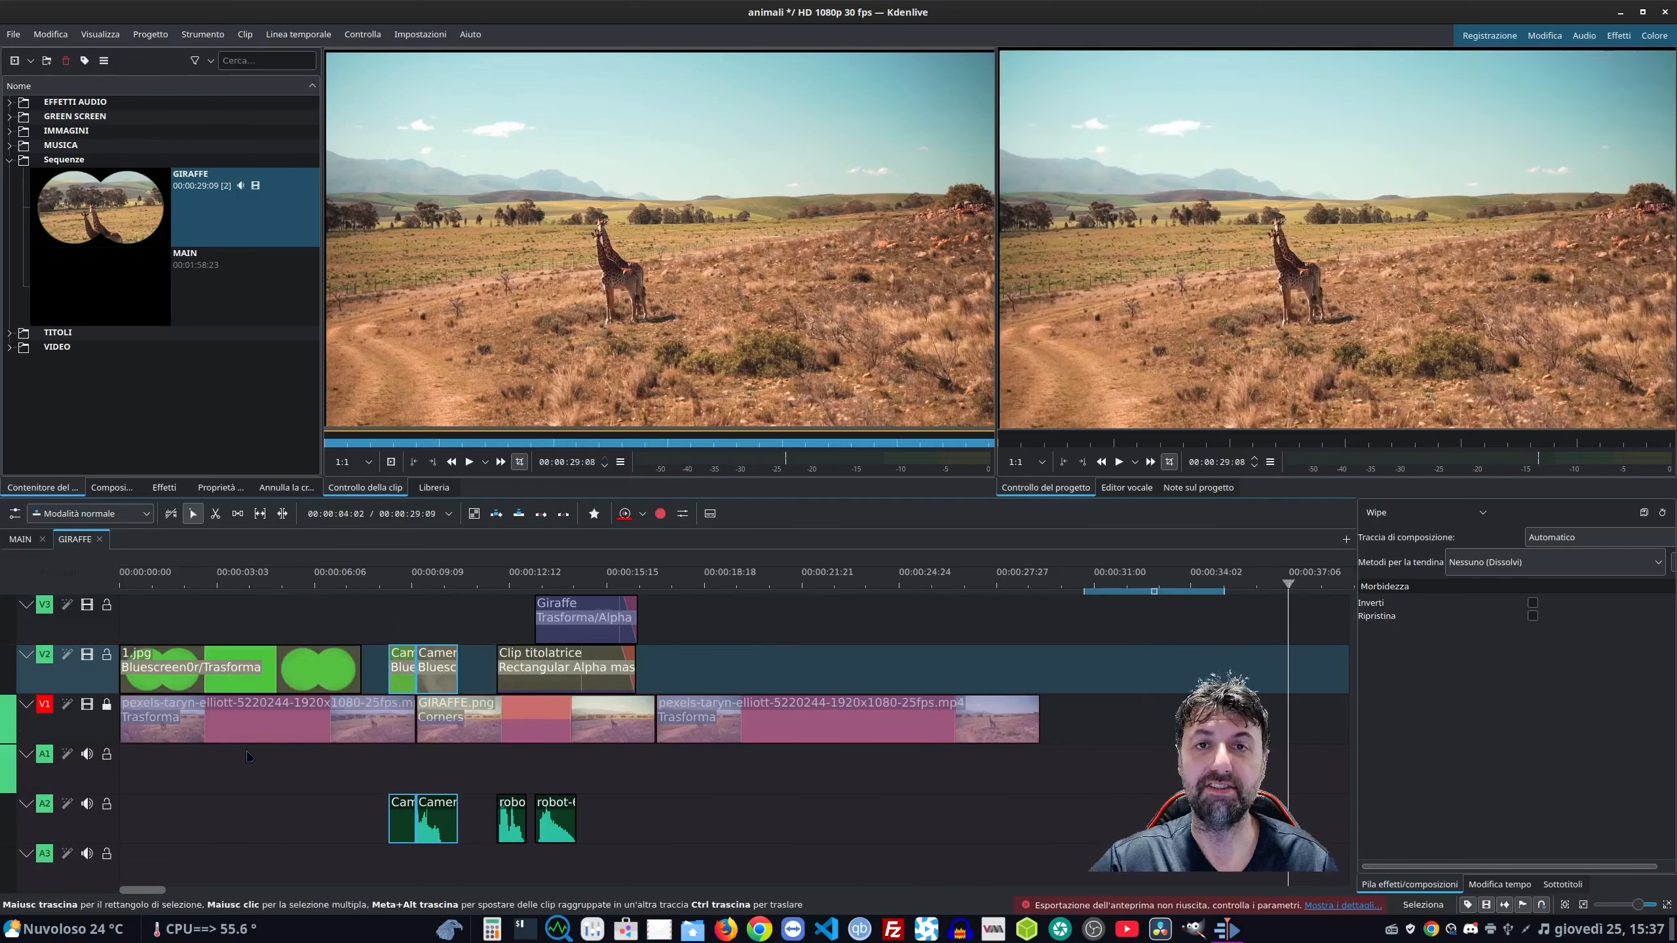
left_click(9, 131)
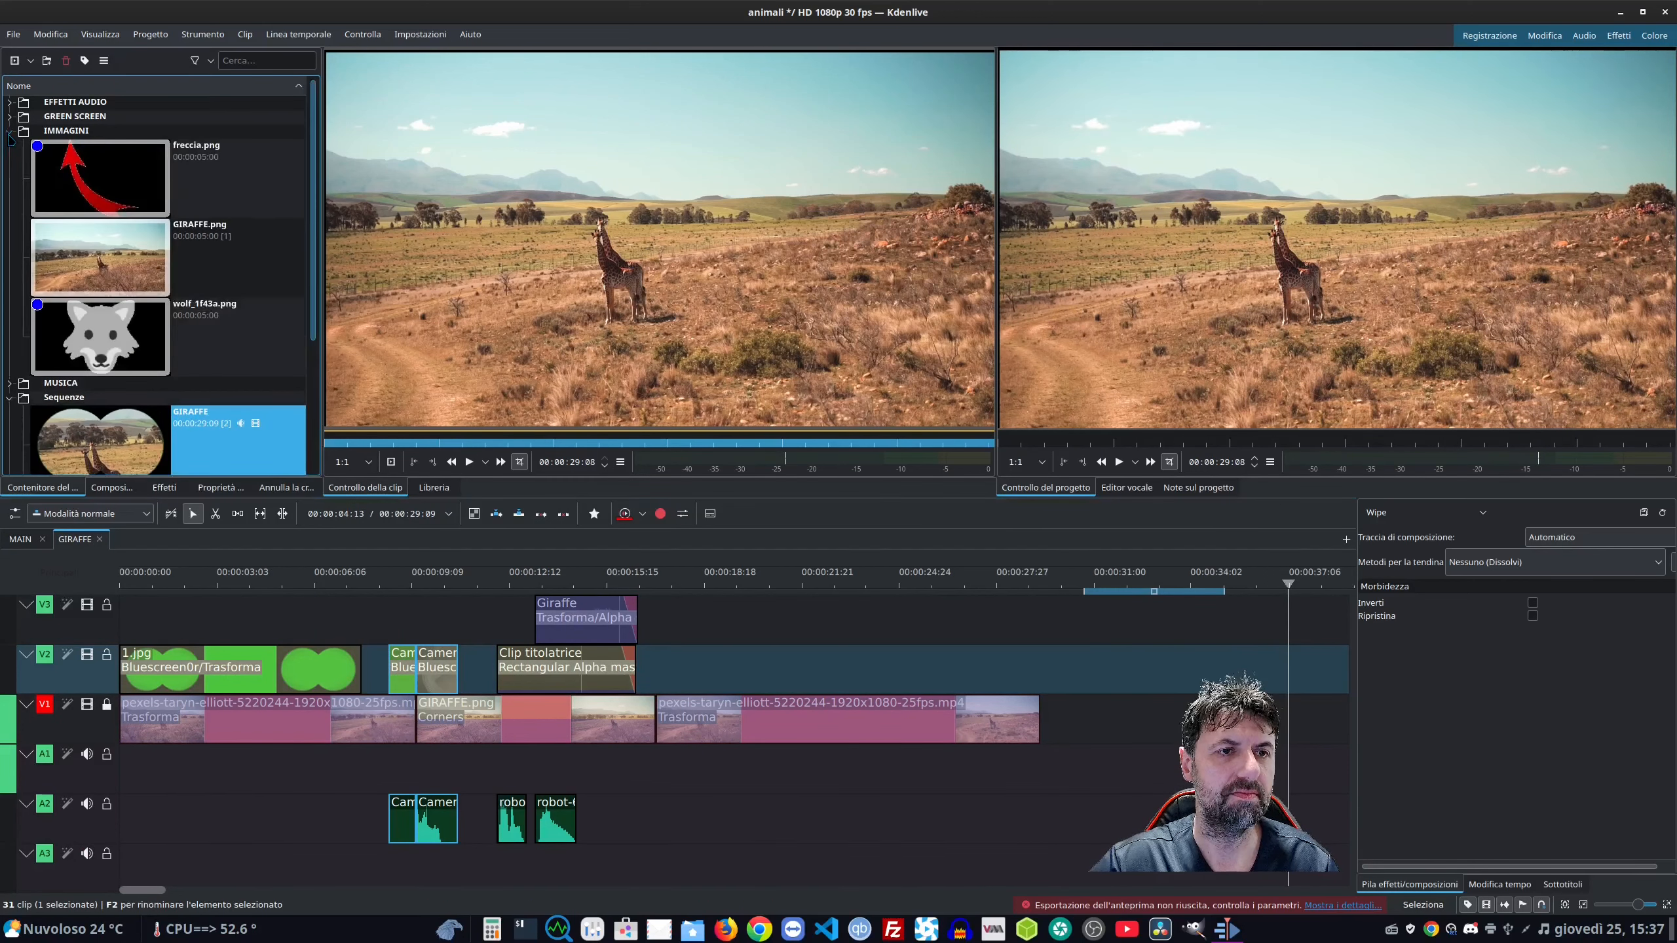
left_click(95, 344)
left_click_drag(95, 343, 119, 631)
left_click(171, 581)
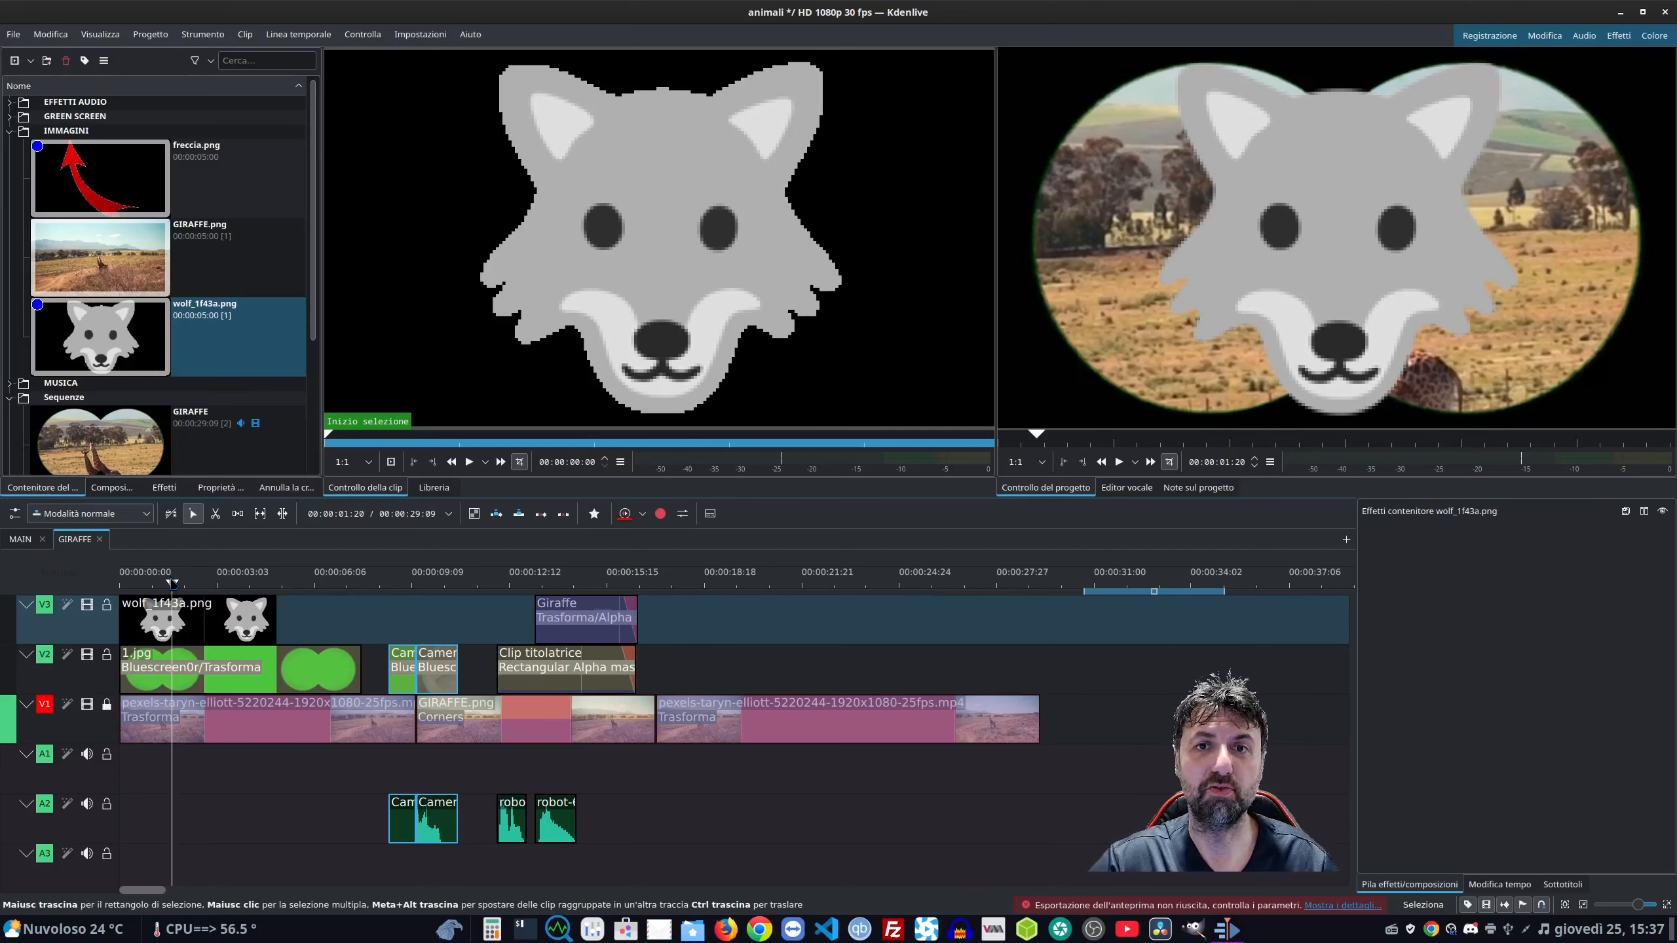
left_click(20, 539)
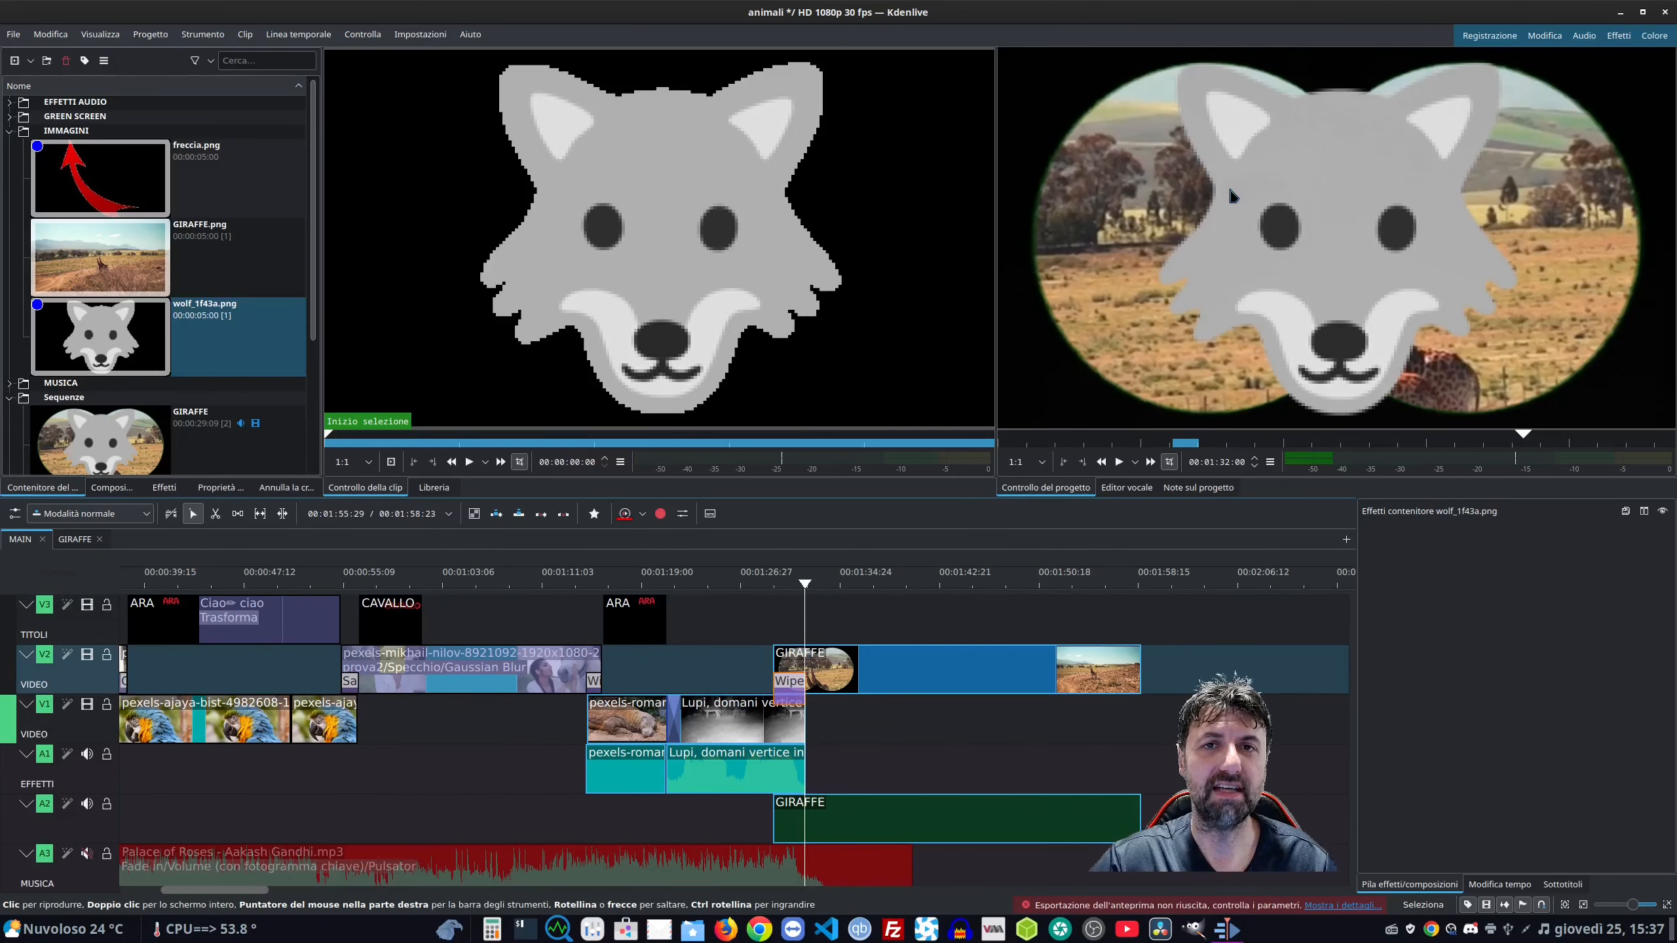
Create a sequence named leone from the LEONE title and the first lion clip in MAIN, with 3 video and 2 audio tracks.
scroll(514, 760, "up", 5)
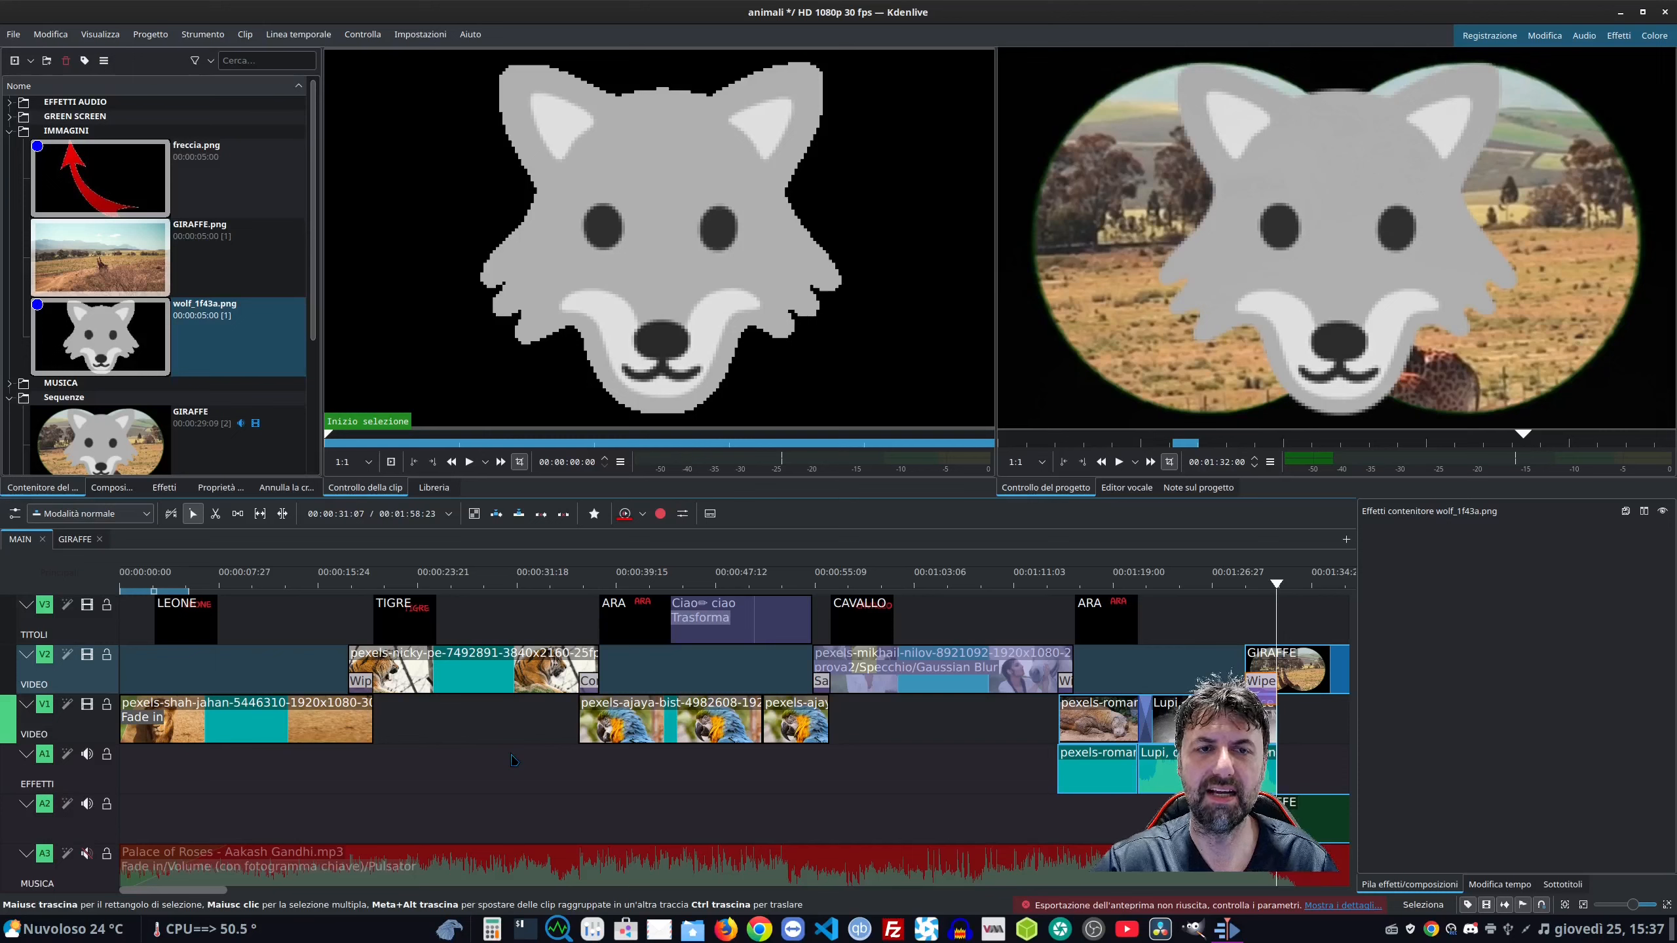
left_click(242, 671)
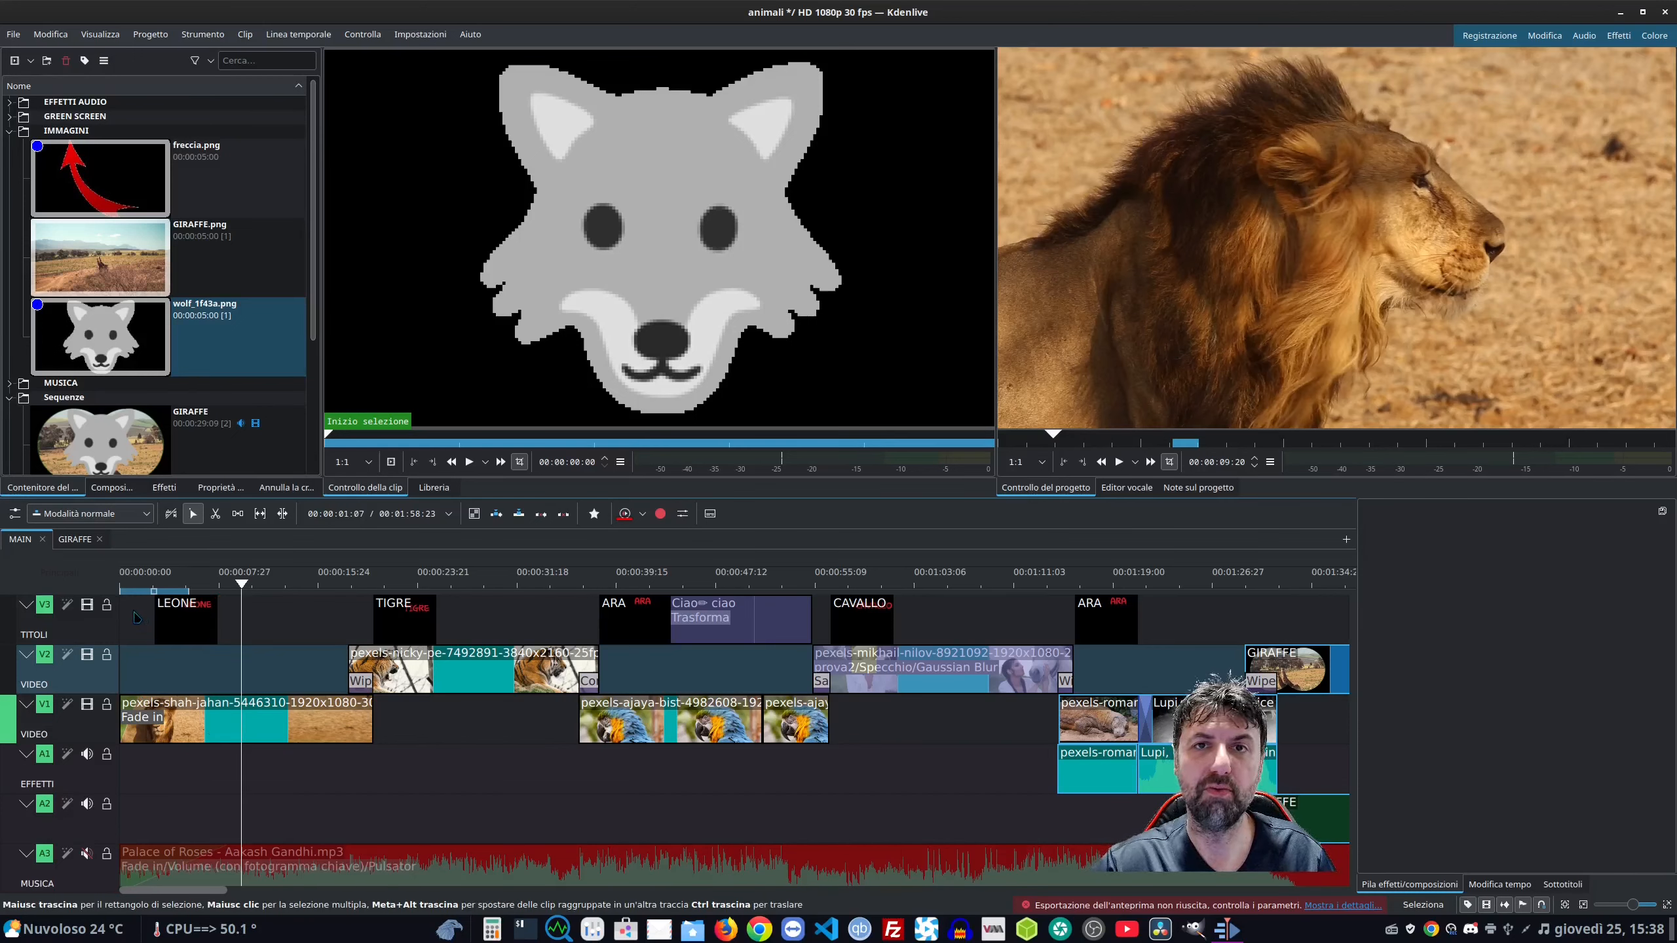
left_click_drag(132, 615, 330, 796)
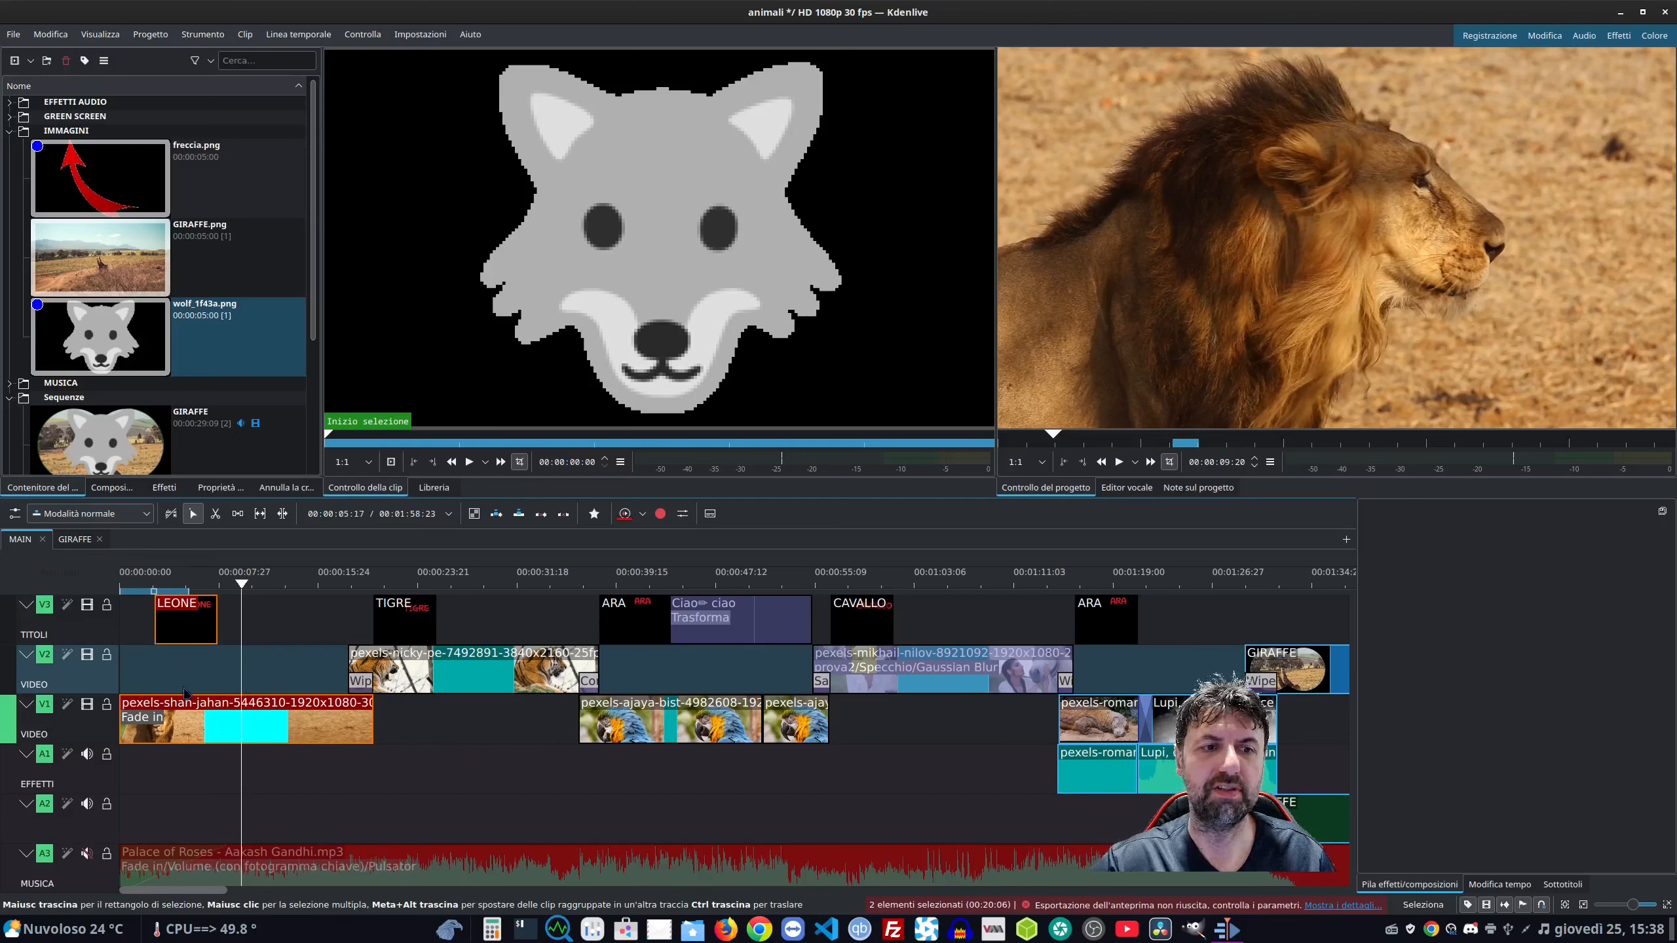
right_click(205, 720)
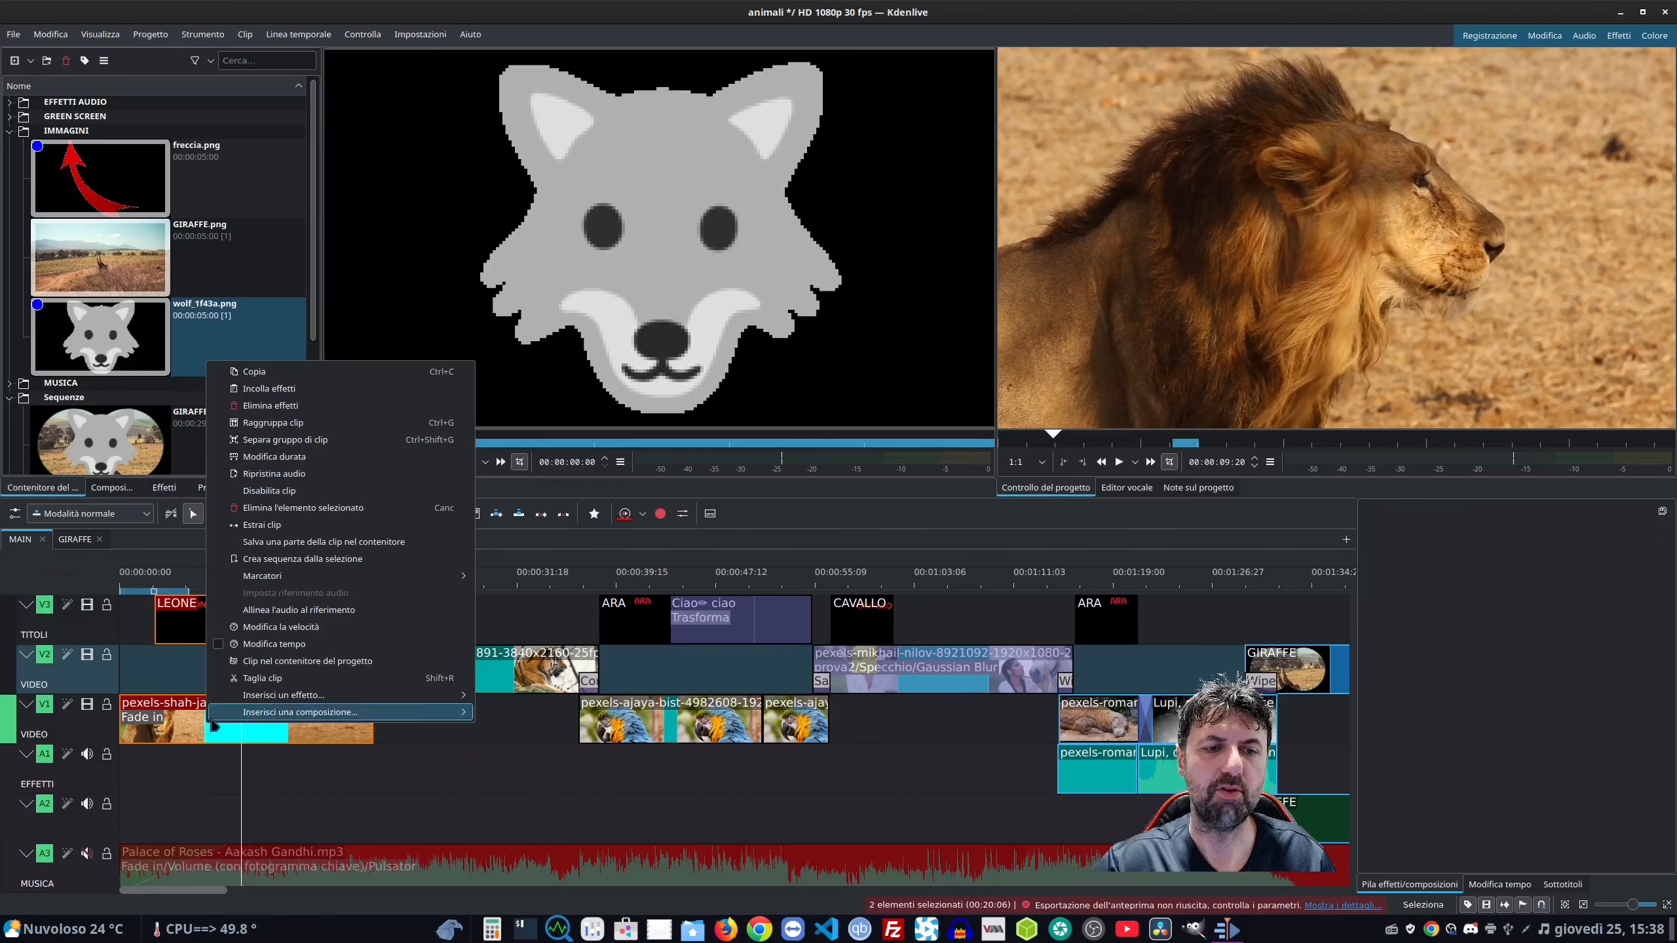
left_click(308, 560)
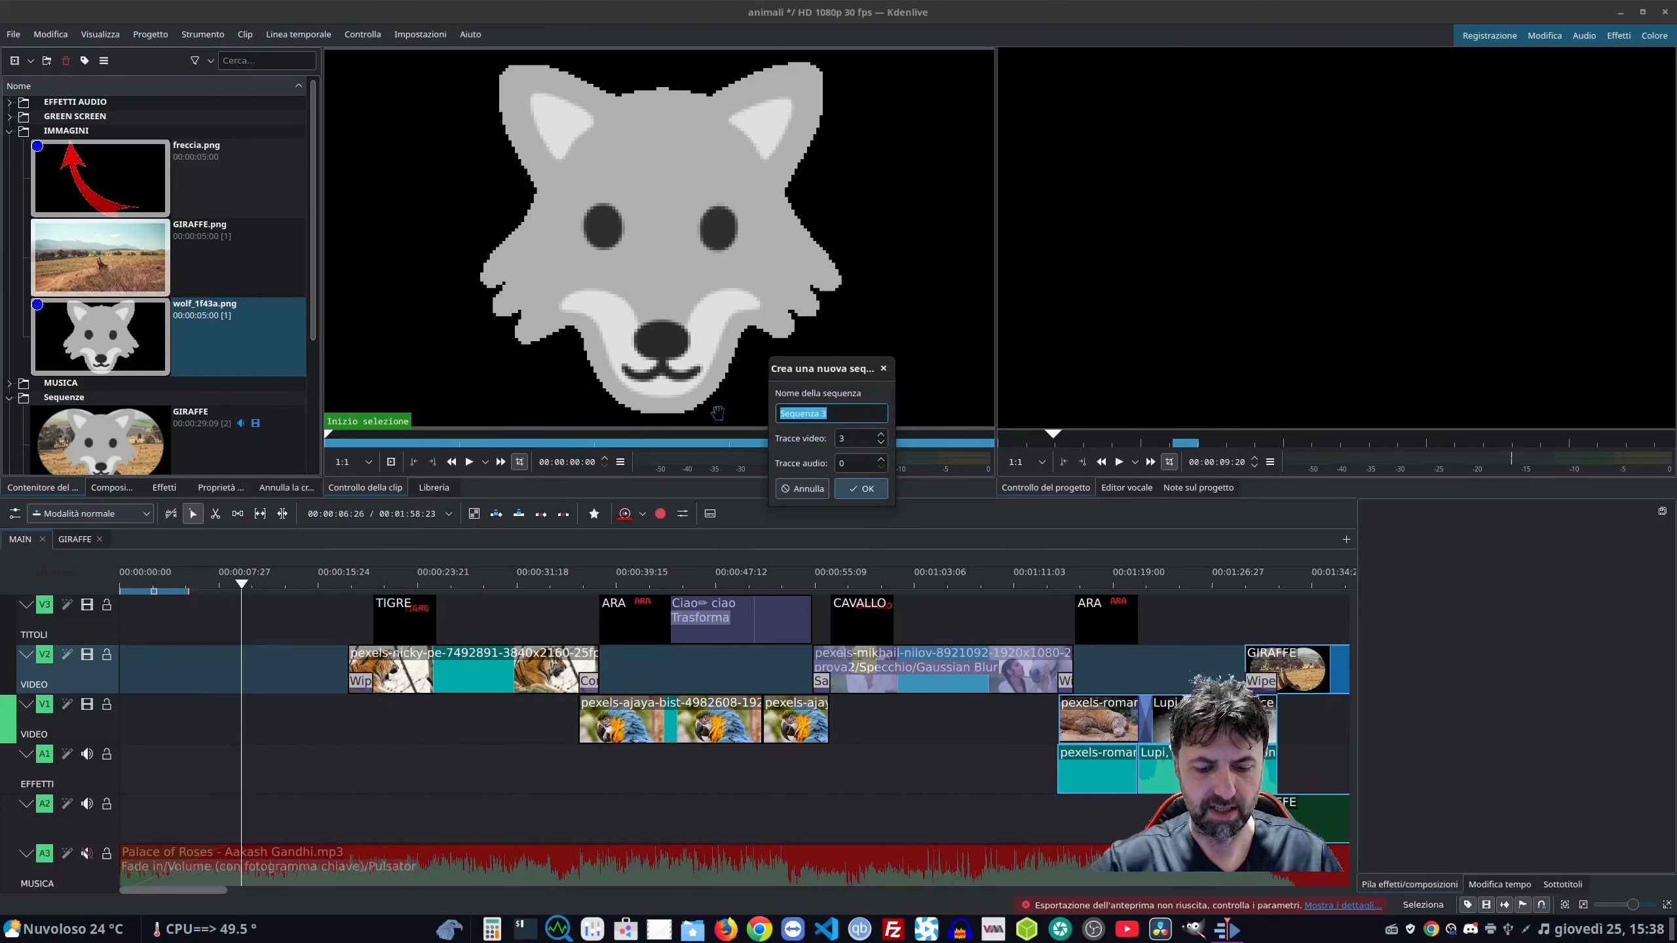
key("BackSpace")
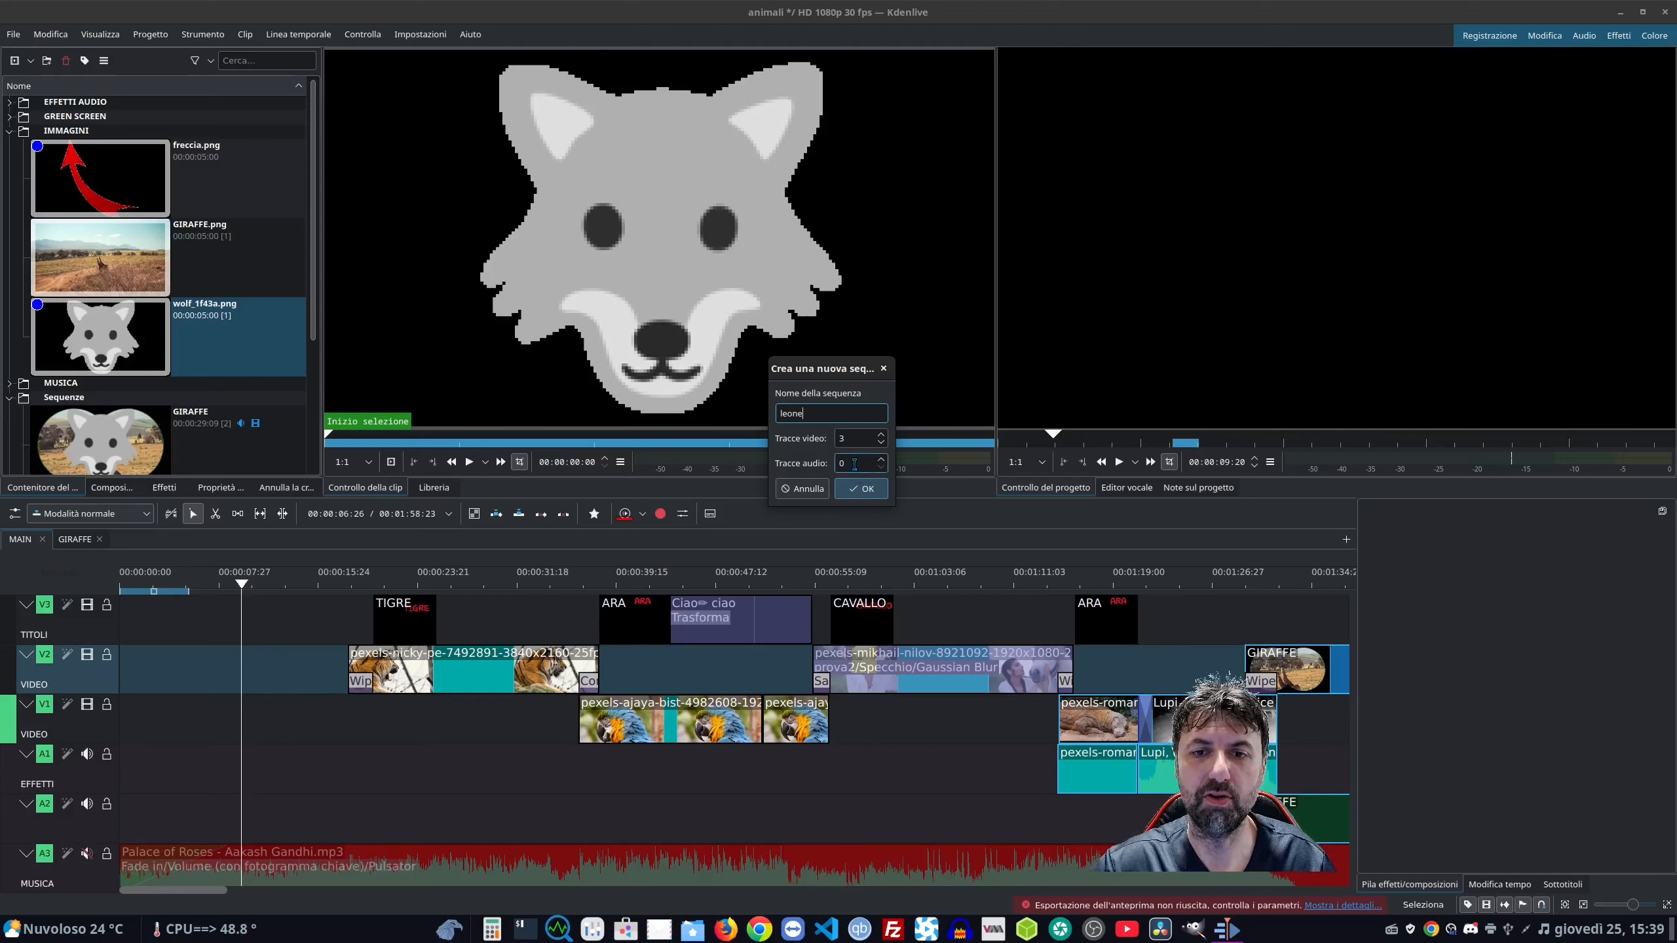
key("Tab")
key("Tab")
type("2")
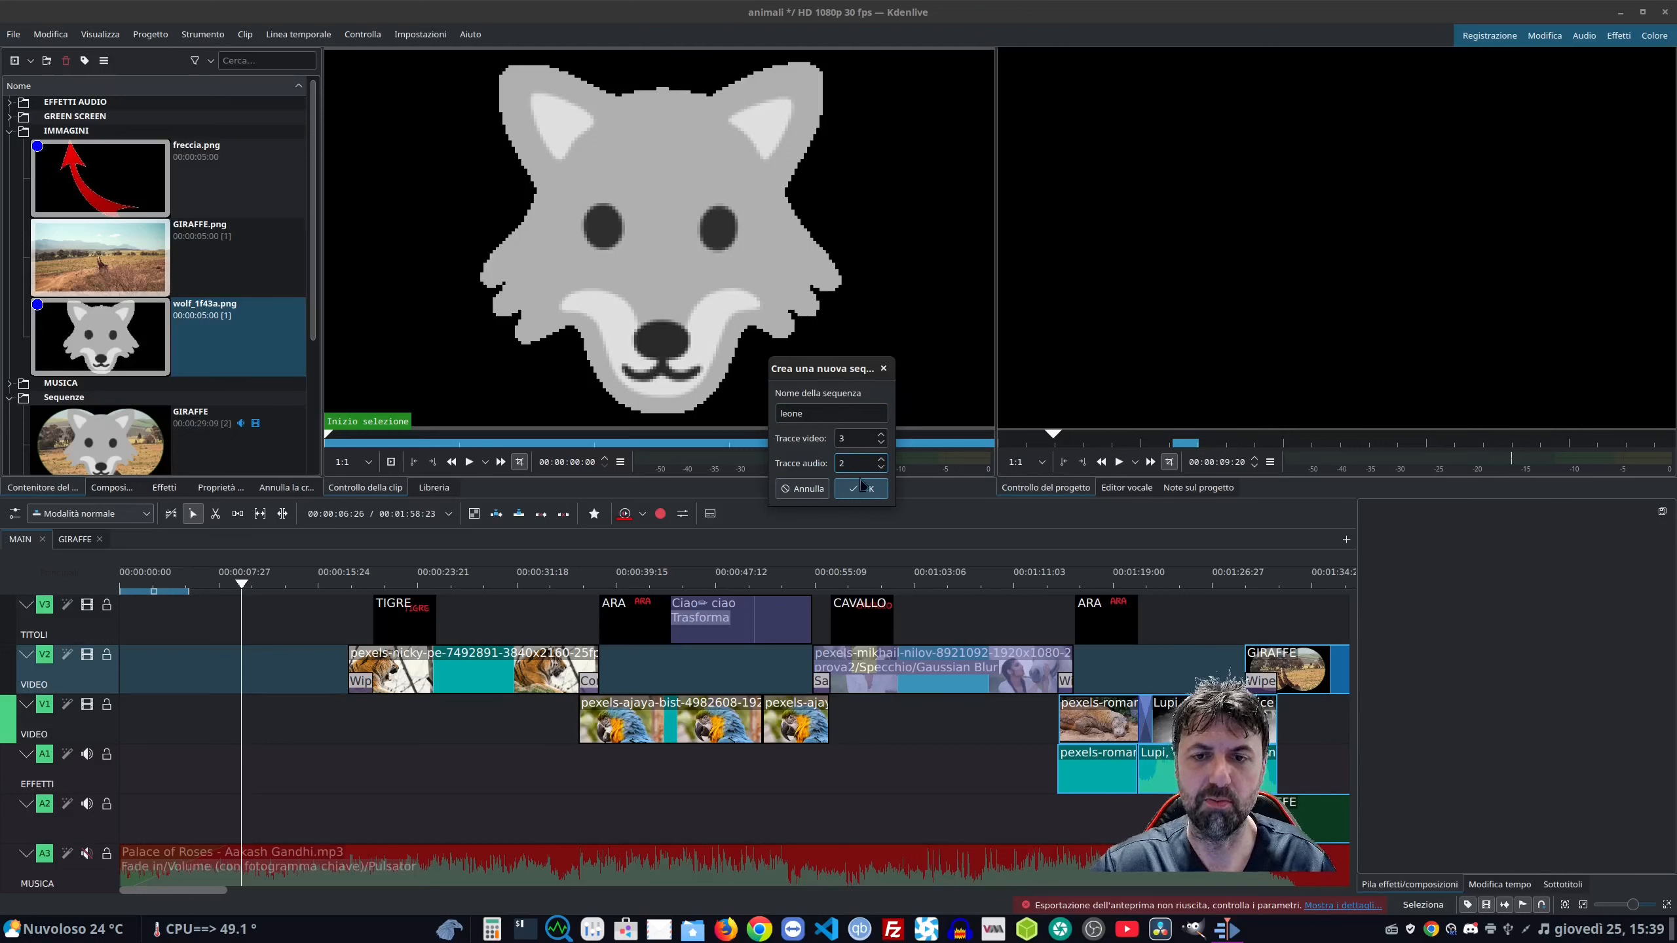
left_click(862, 488)
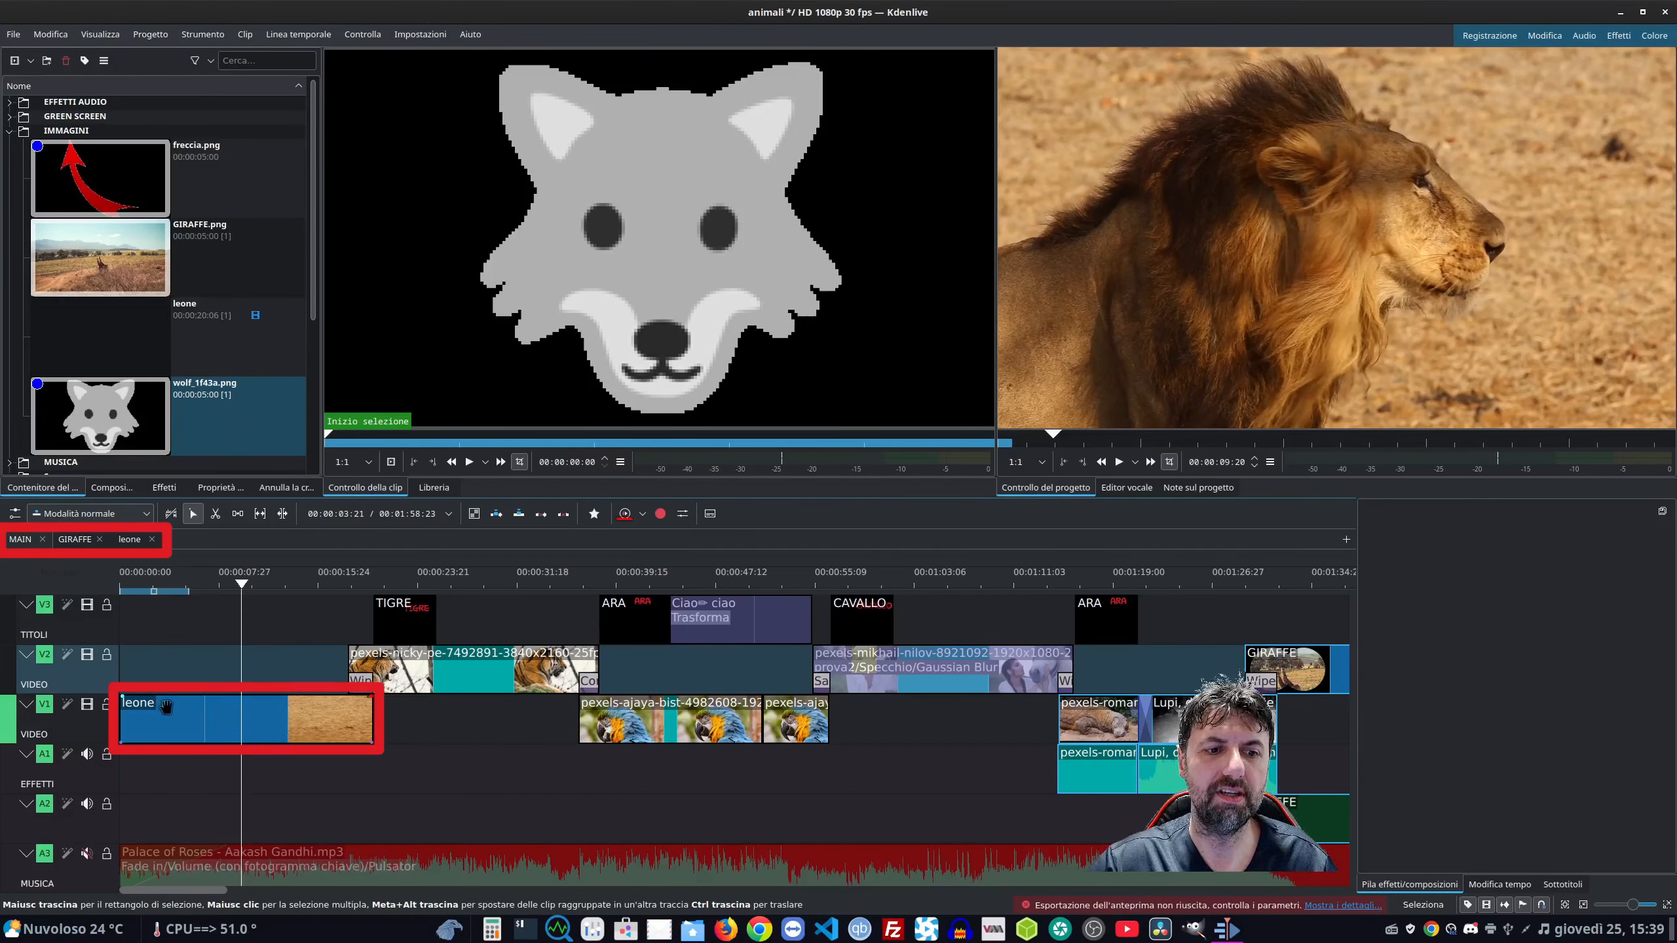
Open the leone sequence and preview a frame early in its lion clip.
left_click(132, 547)
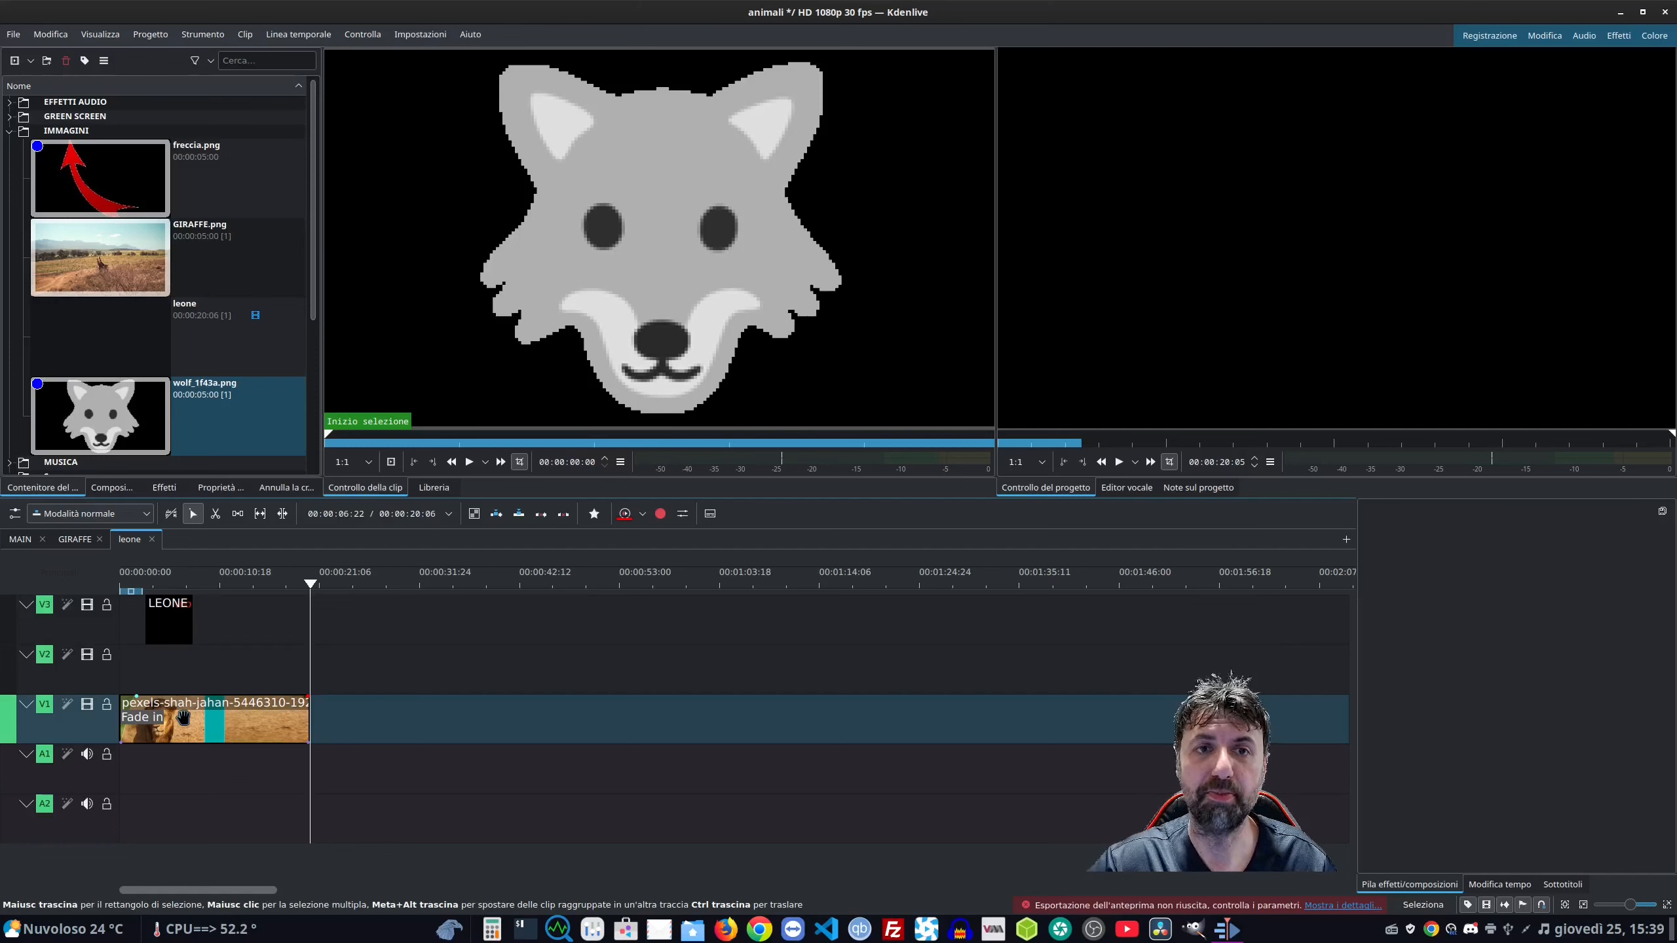
left_click(163, 581)
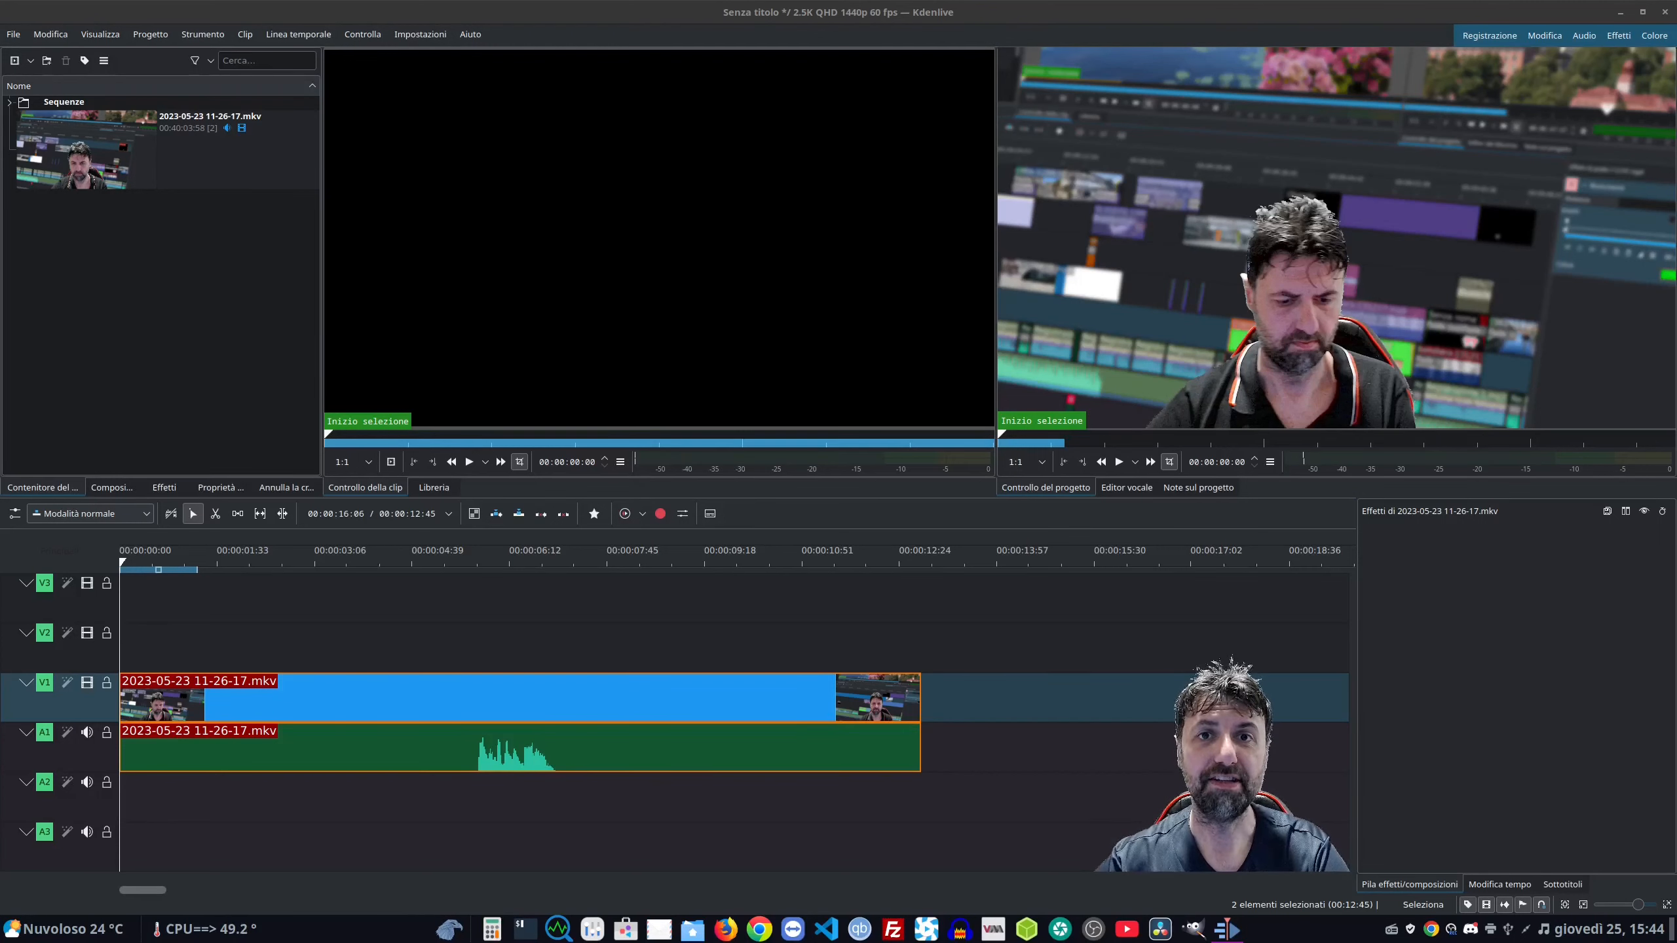
left_click(163, 489)
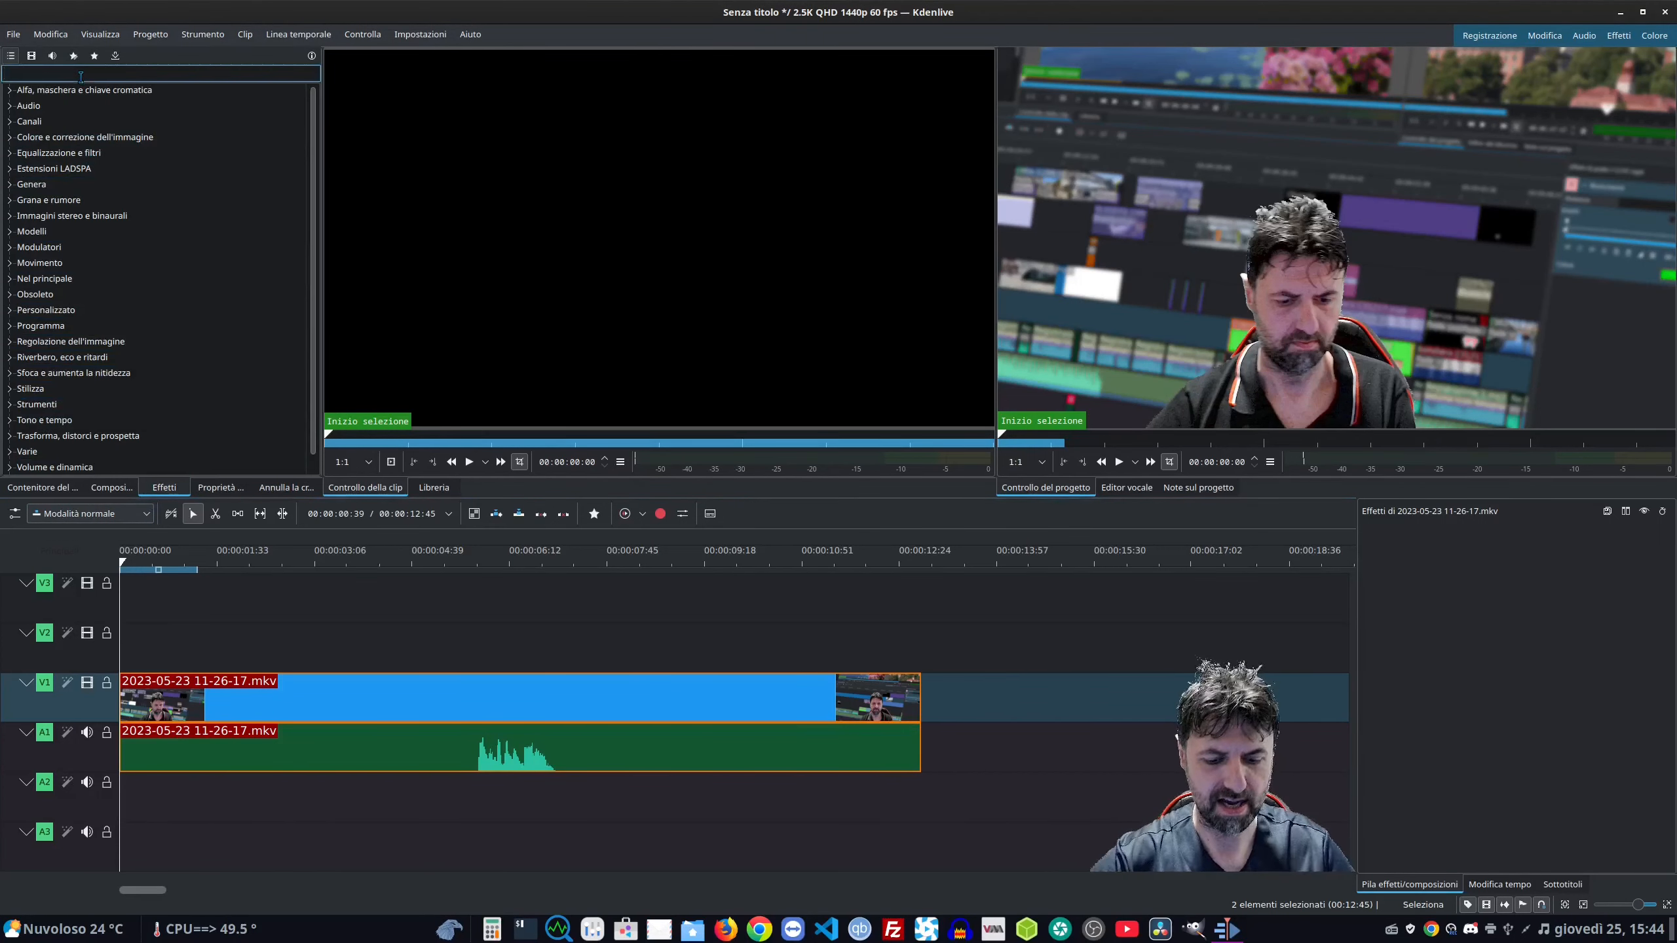
type("pix")
left_click(51, 122)
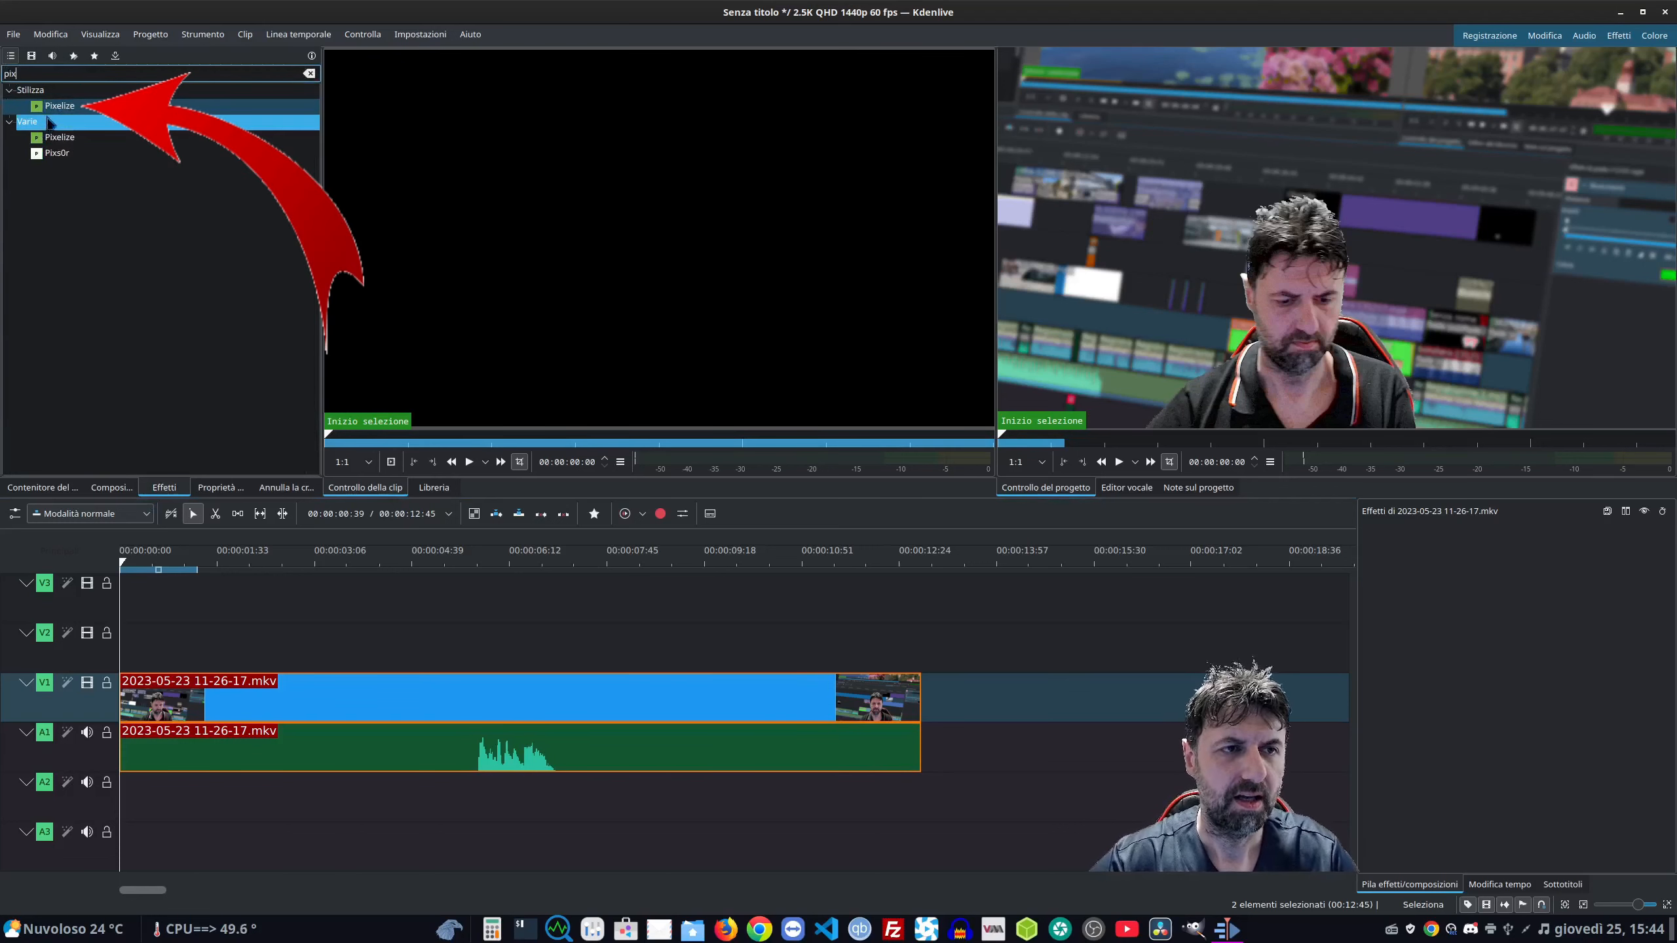
left_click_drag(61, 106, 507, 702)
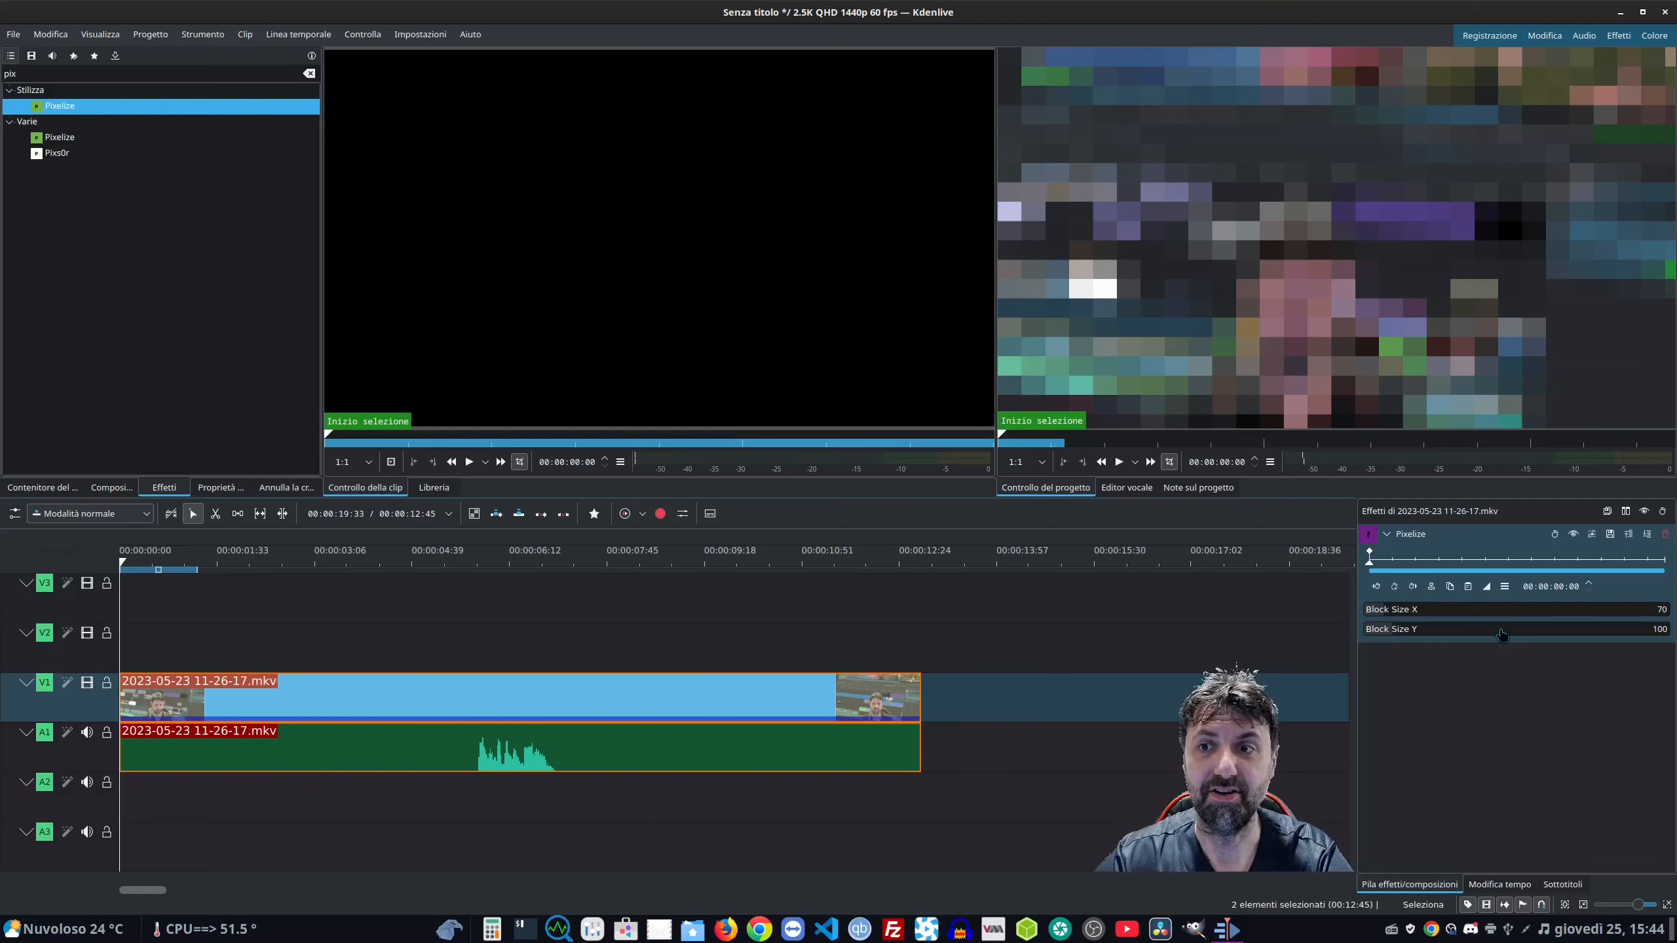
left_click_drag(1387, 609, 1365, 639)
left_click(1119, 462)
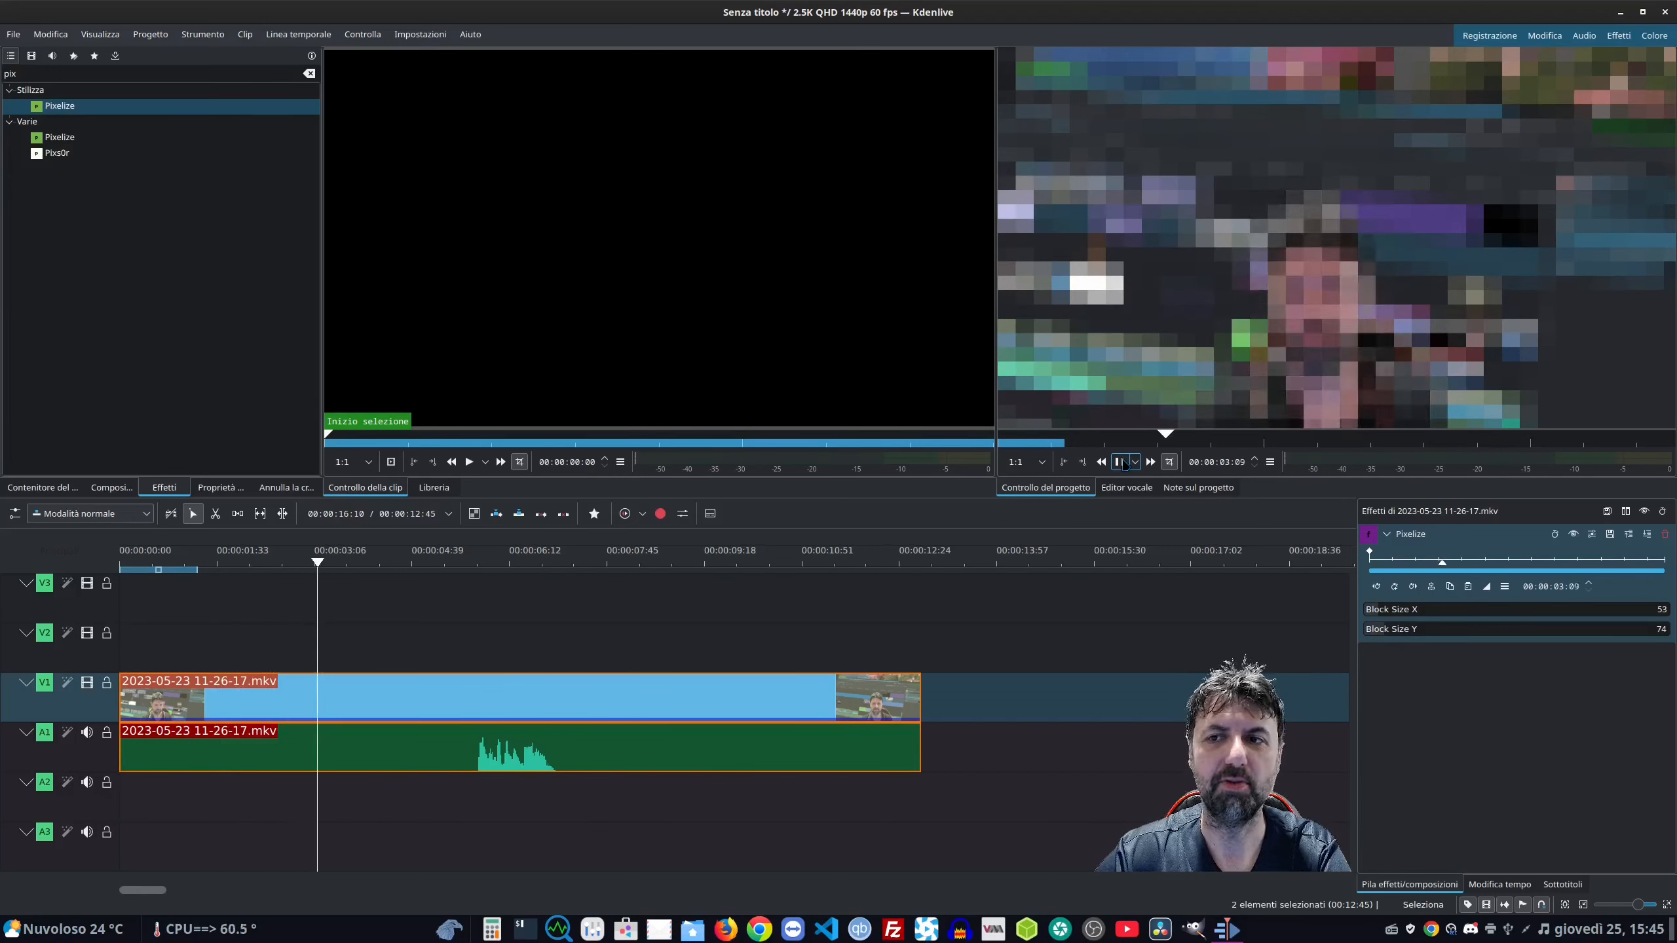
key("space")
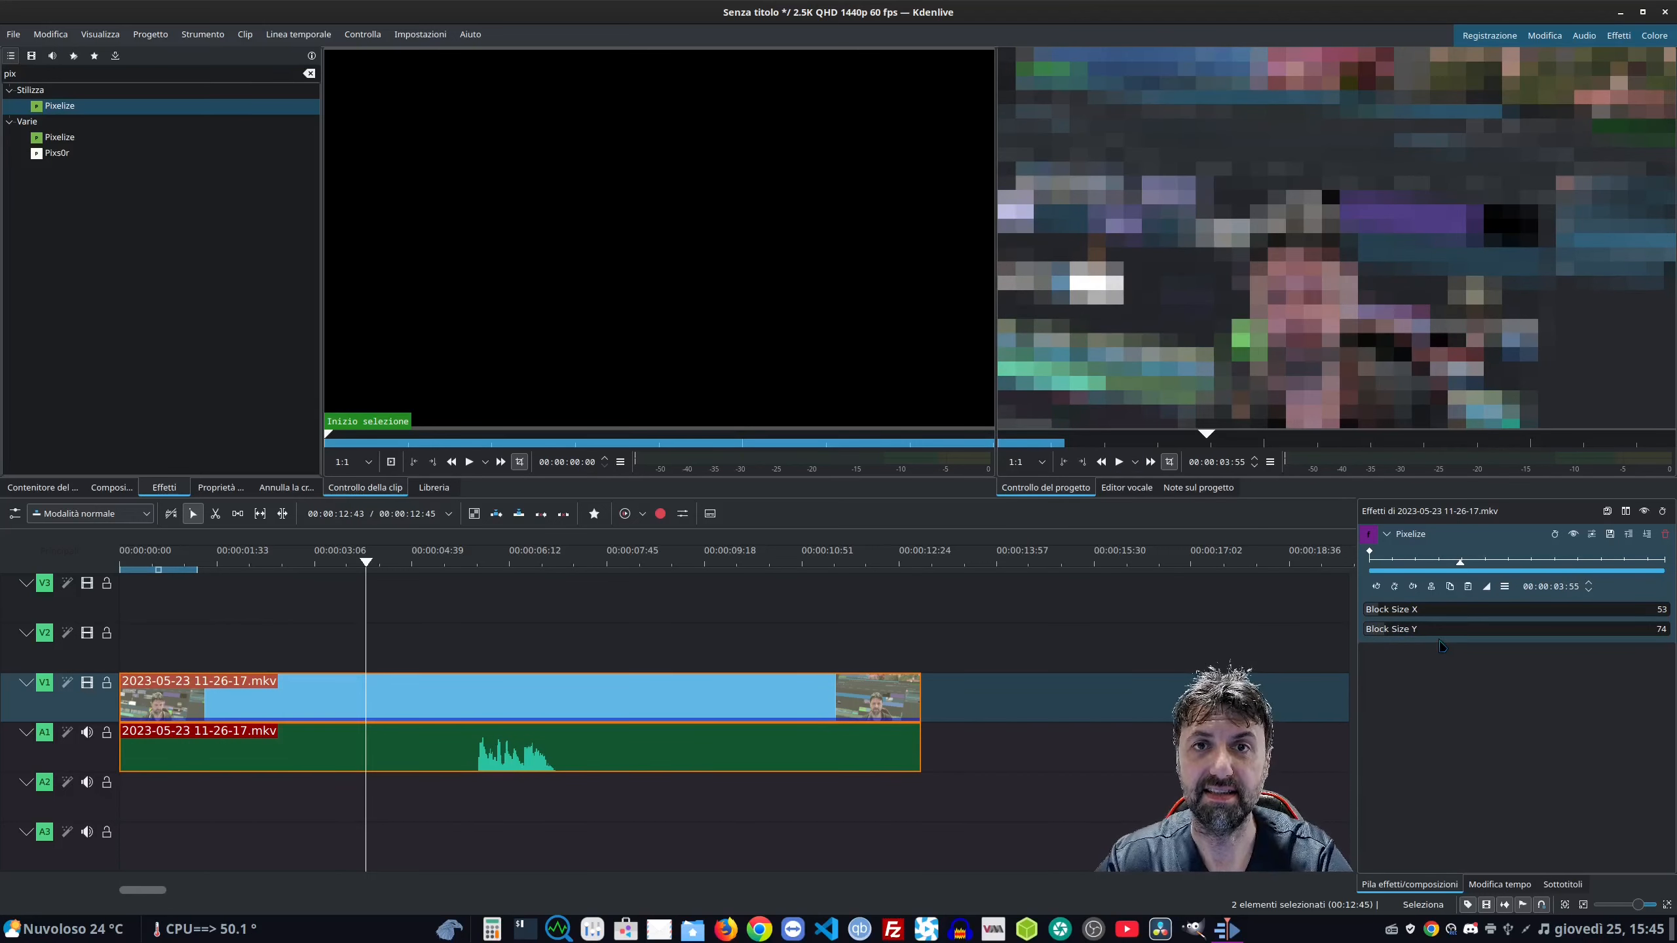
Add a Pixelize keyframe at 00:00:02:57 with Block Size X and Y at 0, and play back the animation.
left_click(1369, 553)
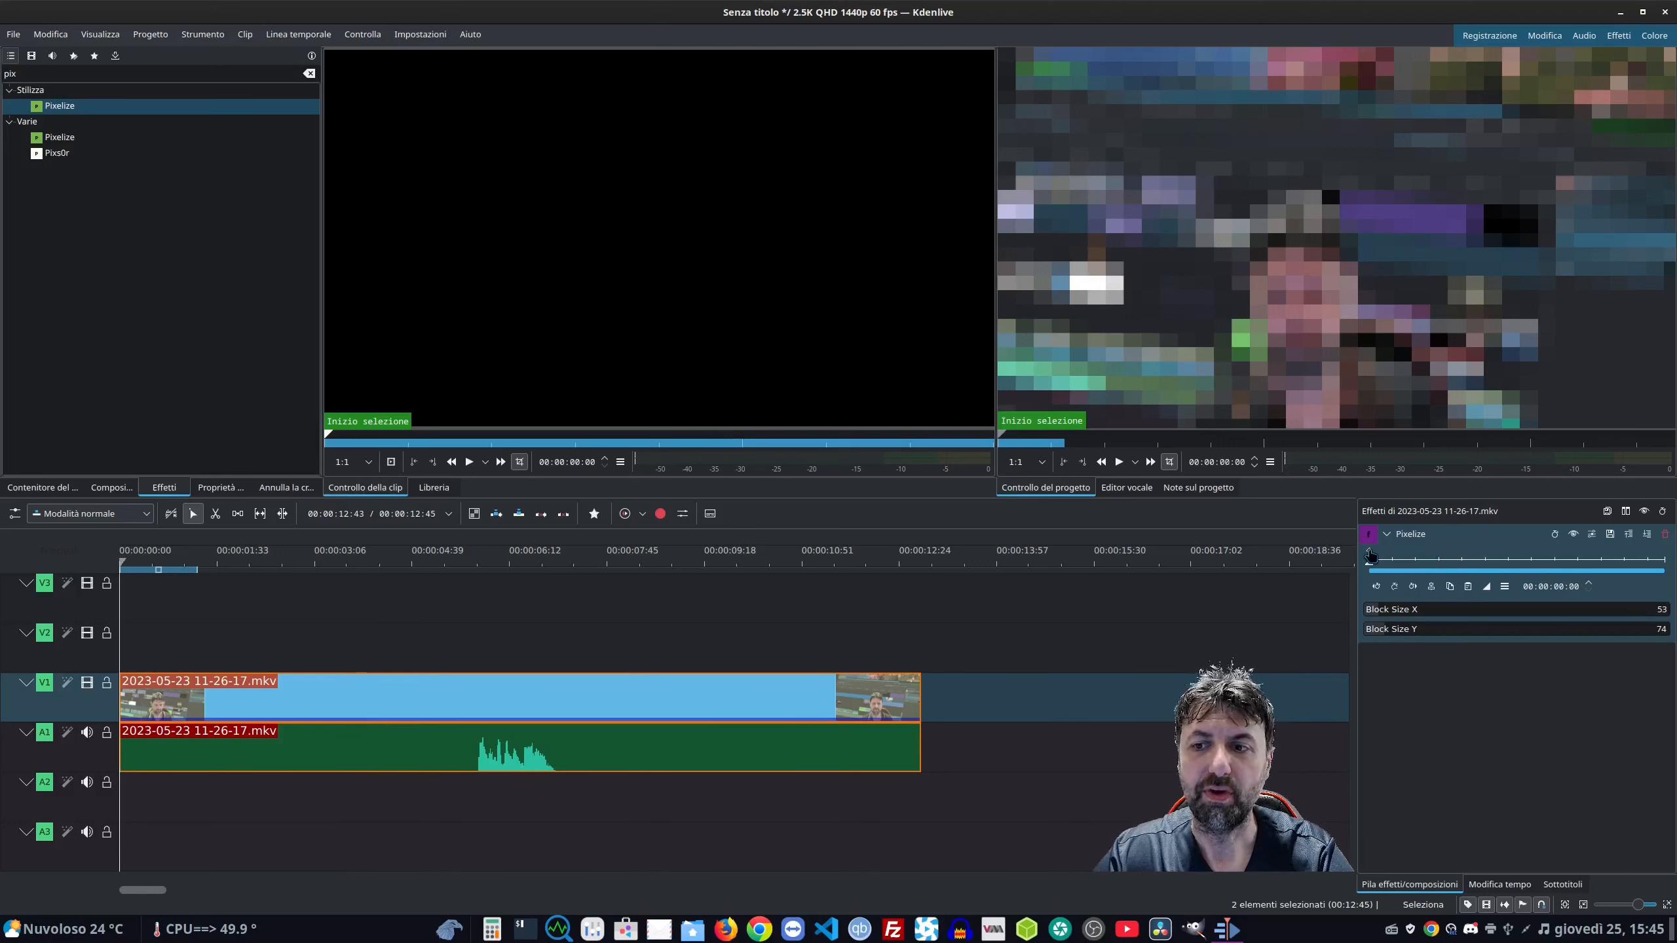
left_click(1437, 559)
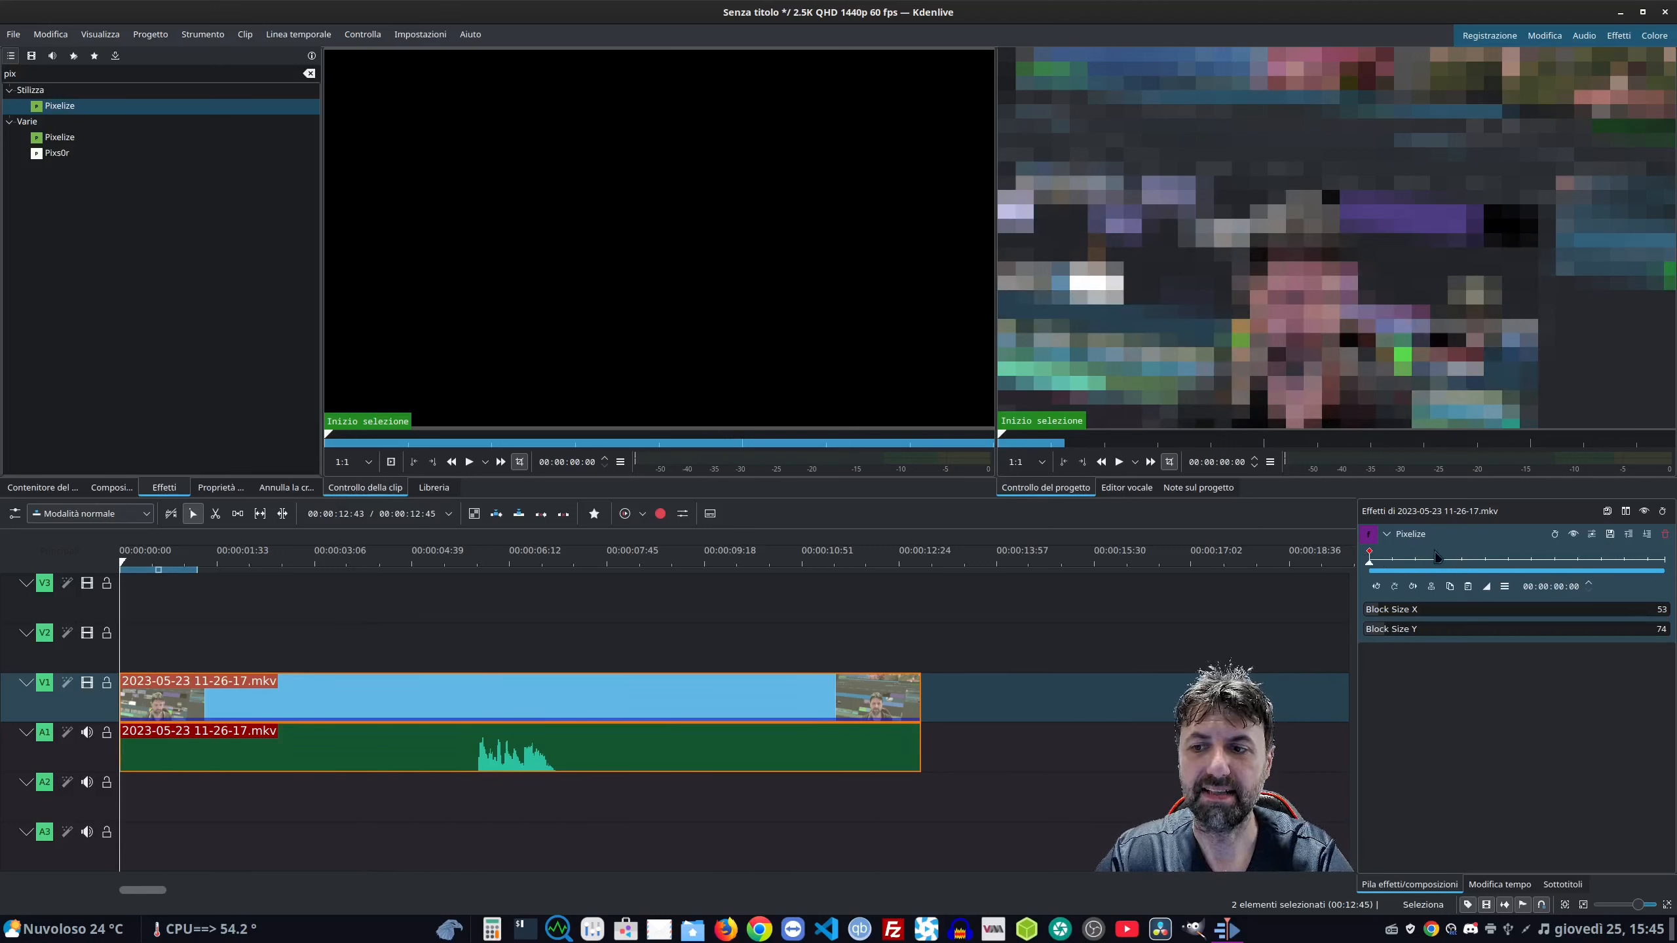
left_click(1395, 586)
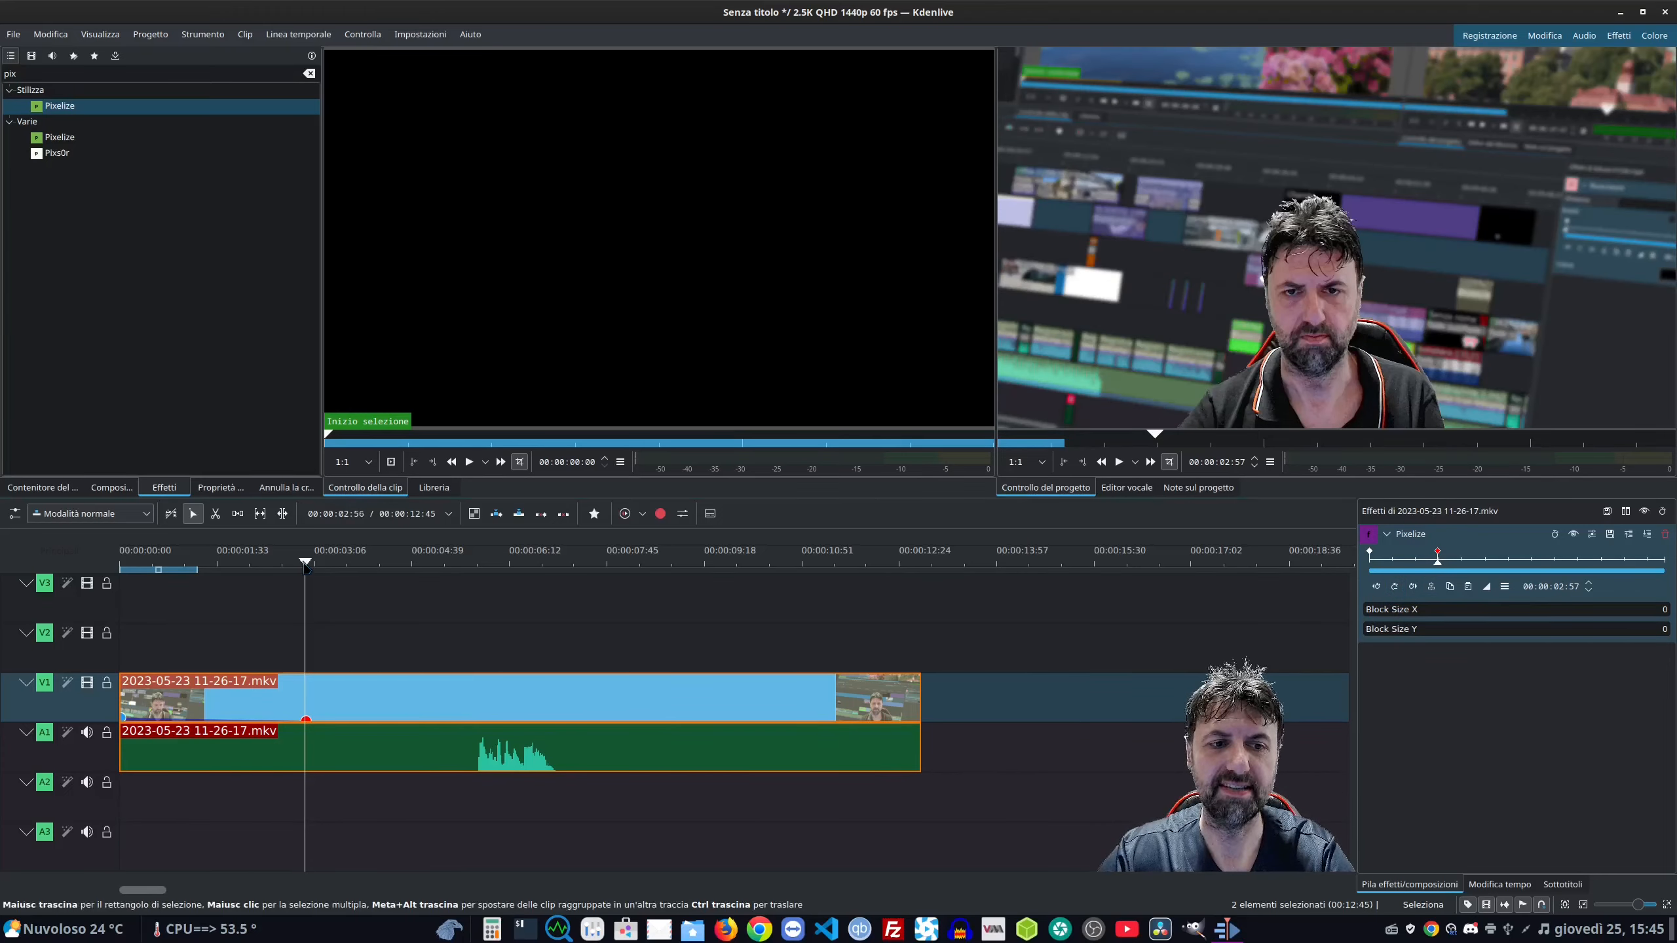
left_click(1118, 462)
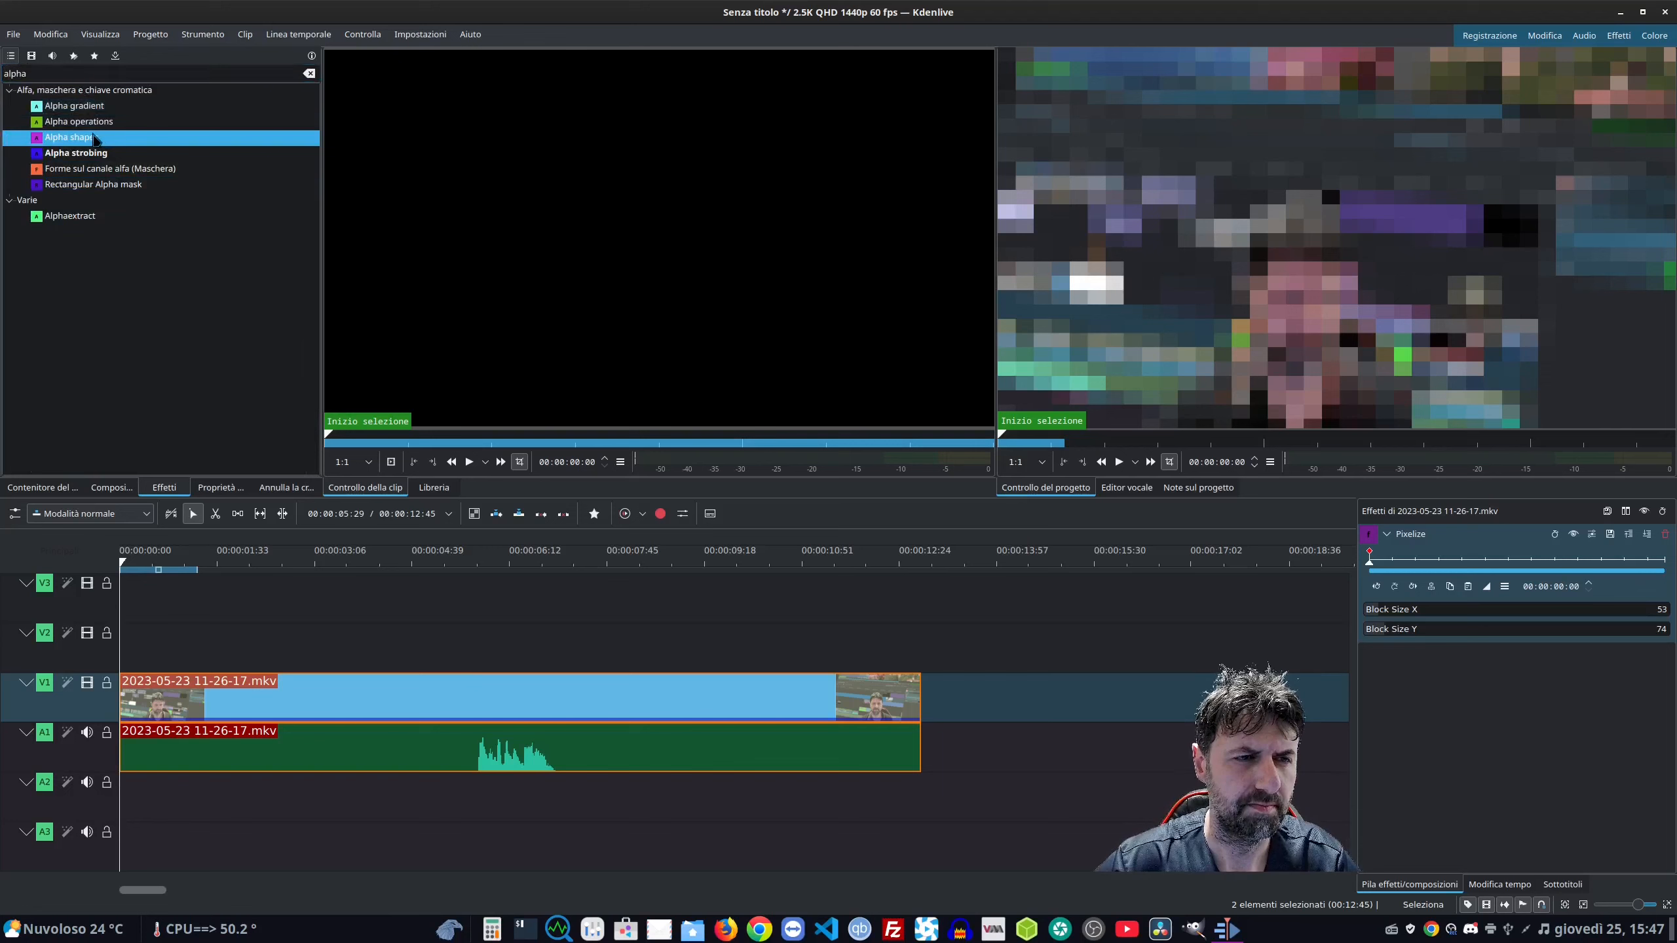
Add Alpha shapes to the pixelated clip and fit its rectangle over the face at position 454, 691 with size 84 by 190.
left_click_drag(323, 655, 337, 699)
left_click_drag(1399, 272, 1409, 385)
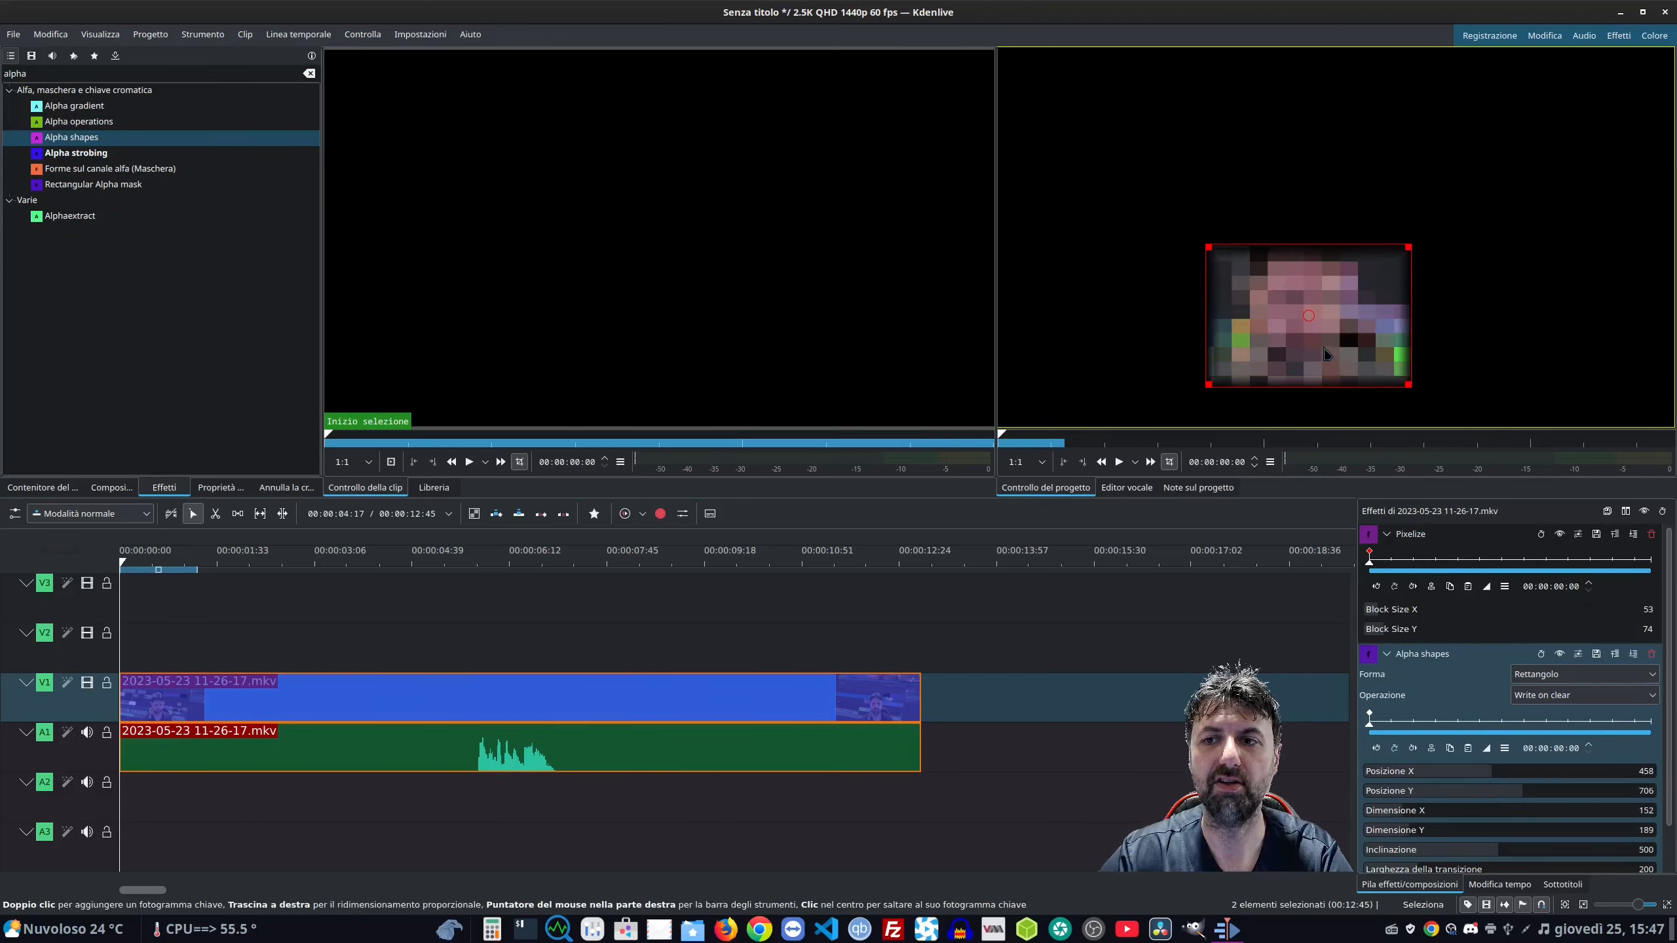
left_click_drag(1311, 319, 1316, 225)
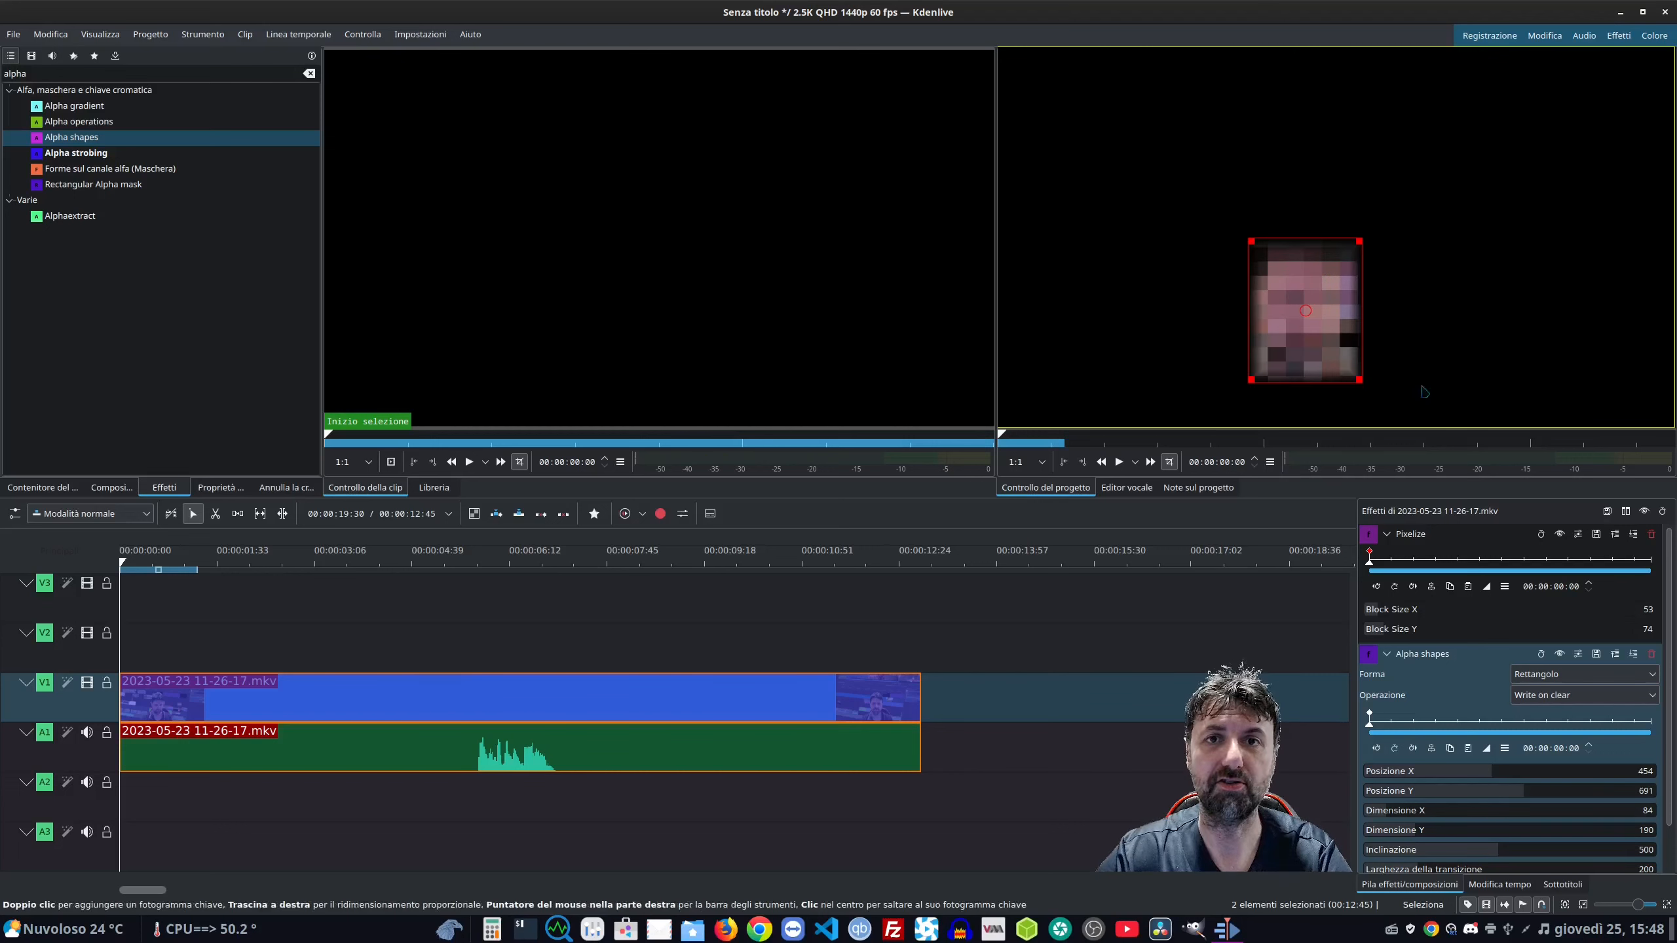
Ungroup the clip's video from its audio, and place the pixelated original on V2 above a copy on V1, both starting at 00:00:00:00.
right_click(536, 701)
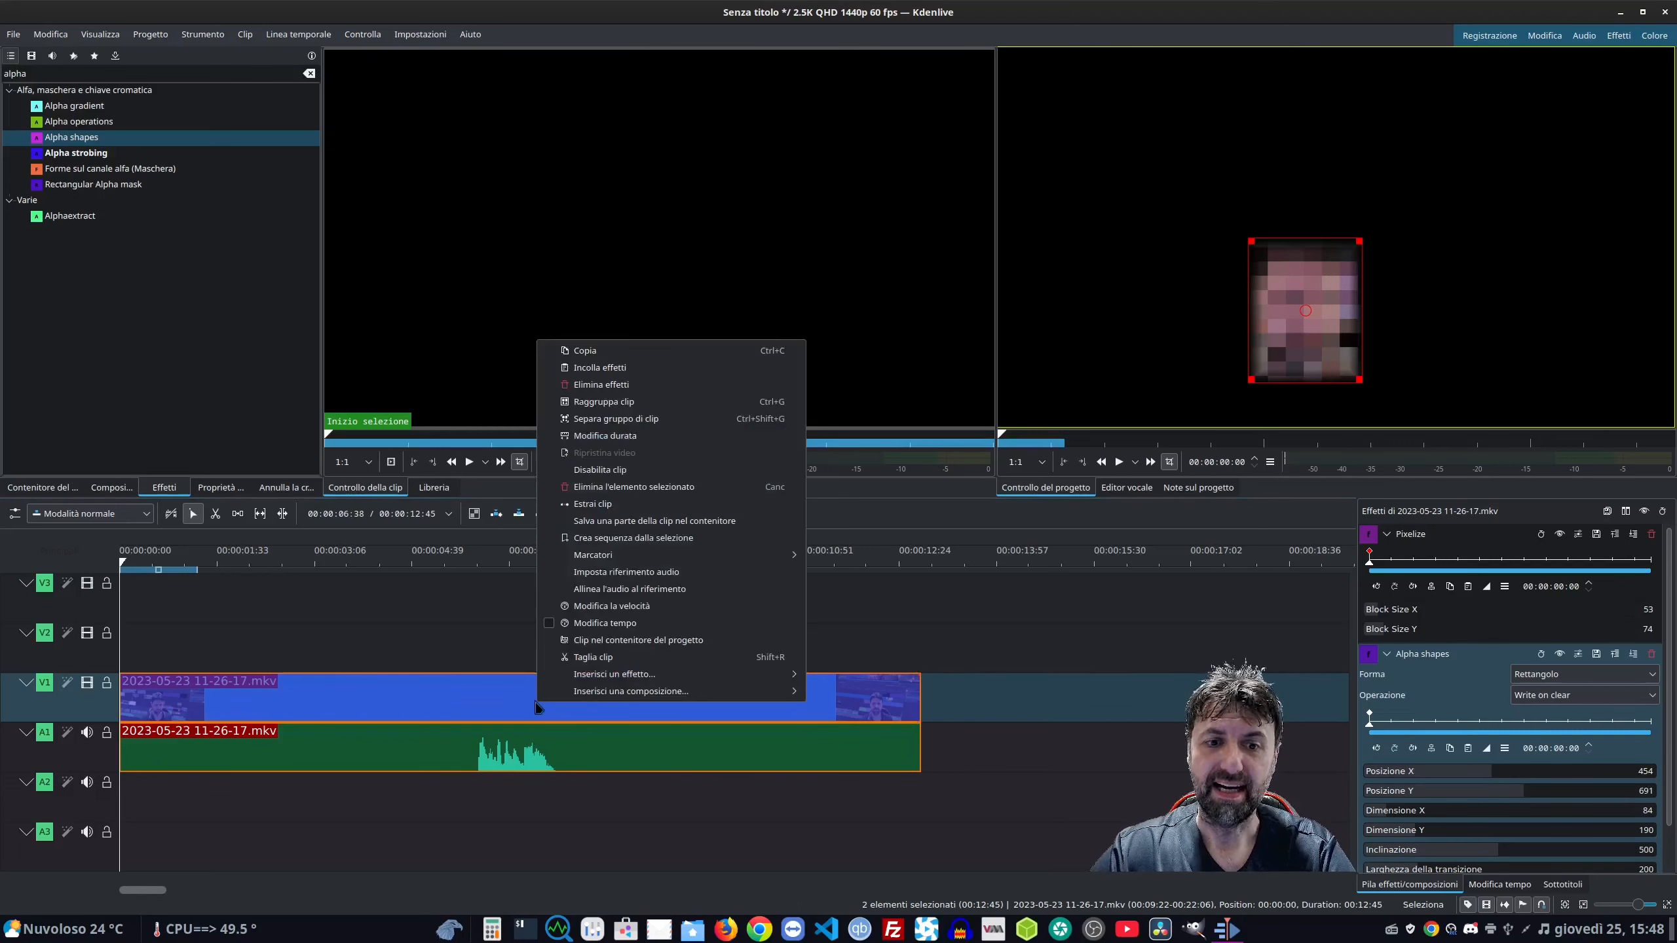
left_click(657, 418)
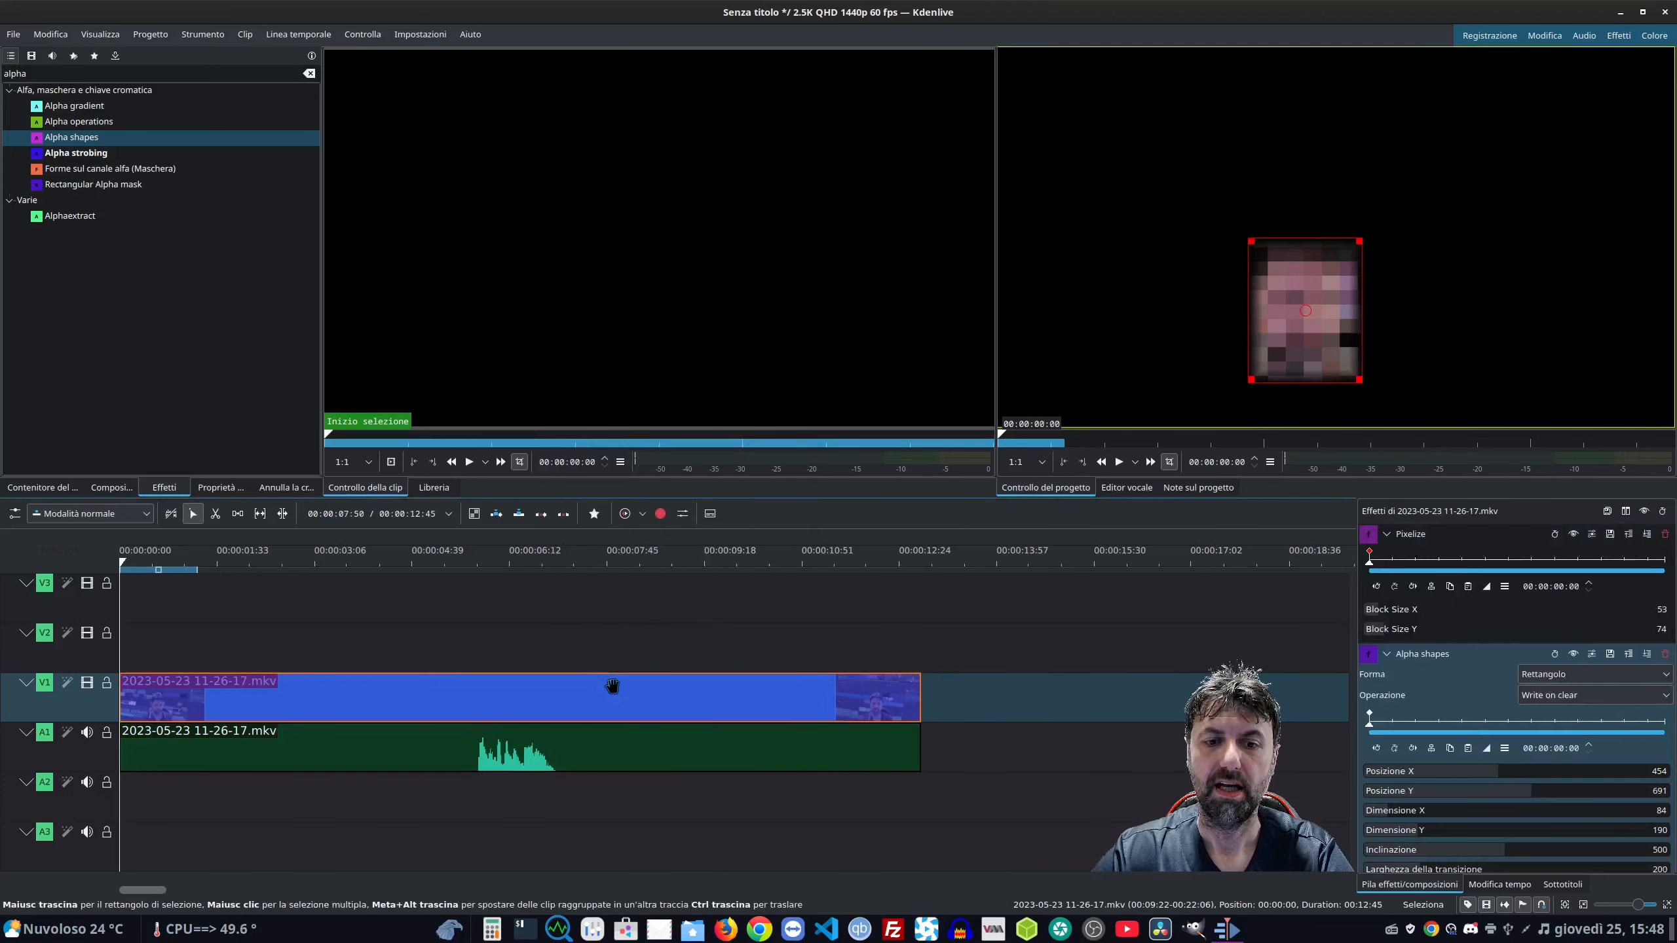
right_click(614, 686)
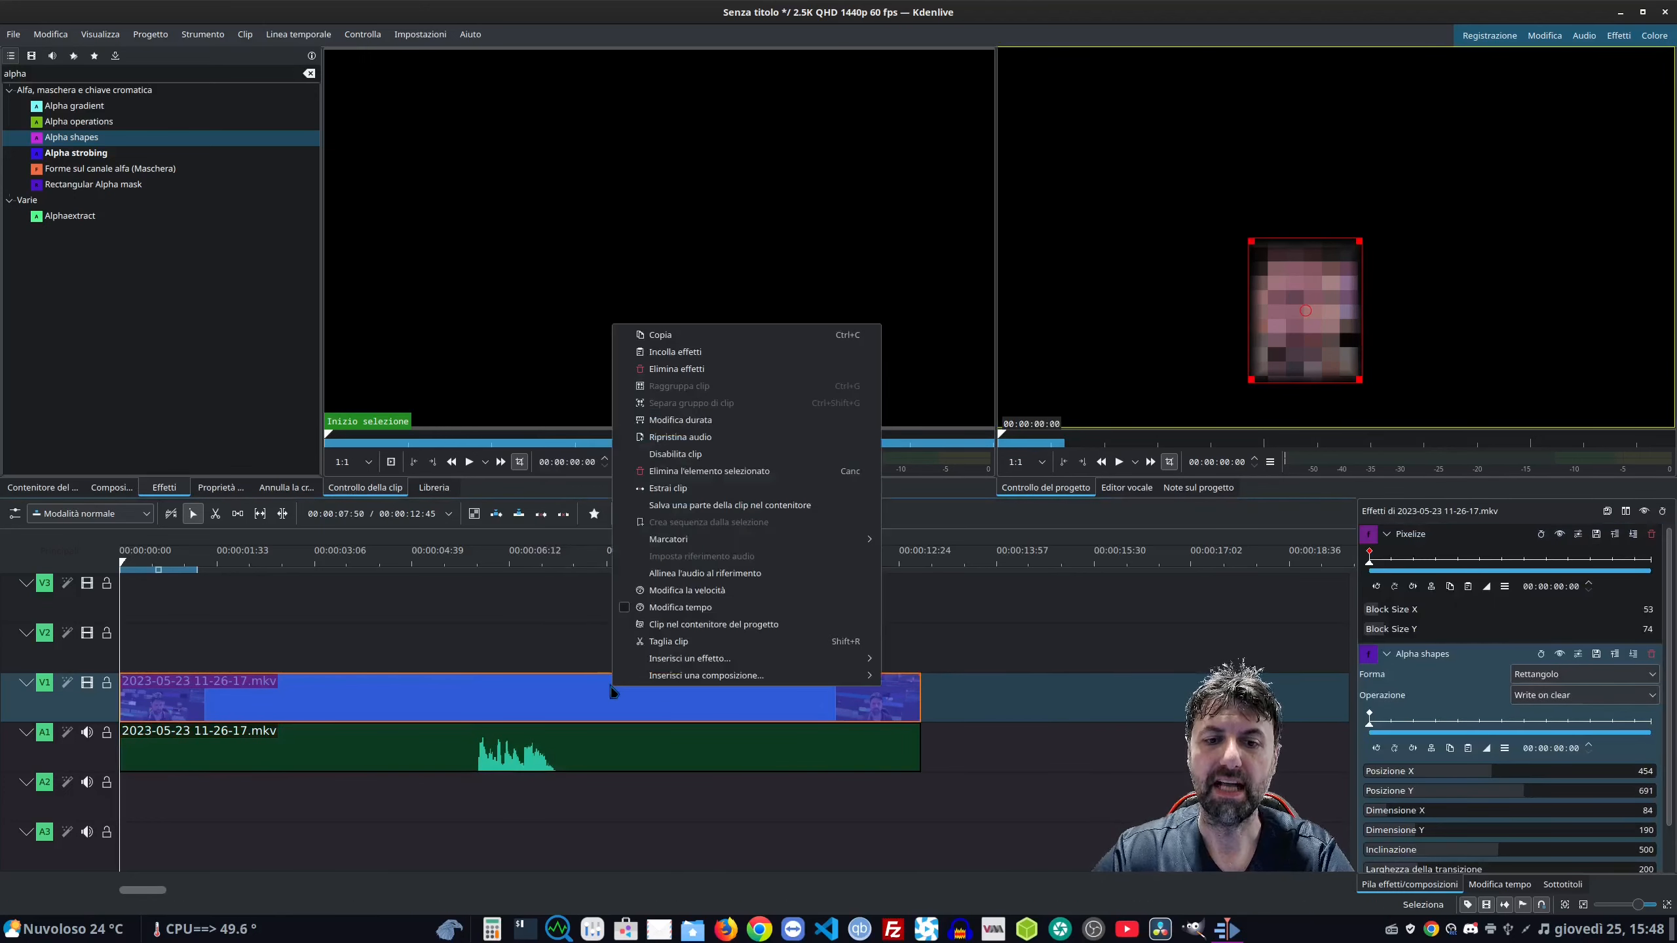
left_click(660, 334)
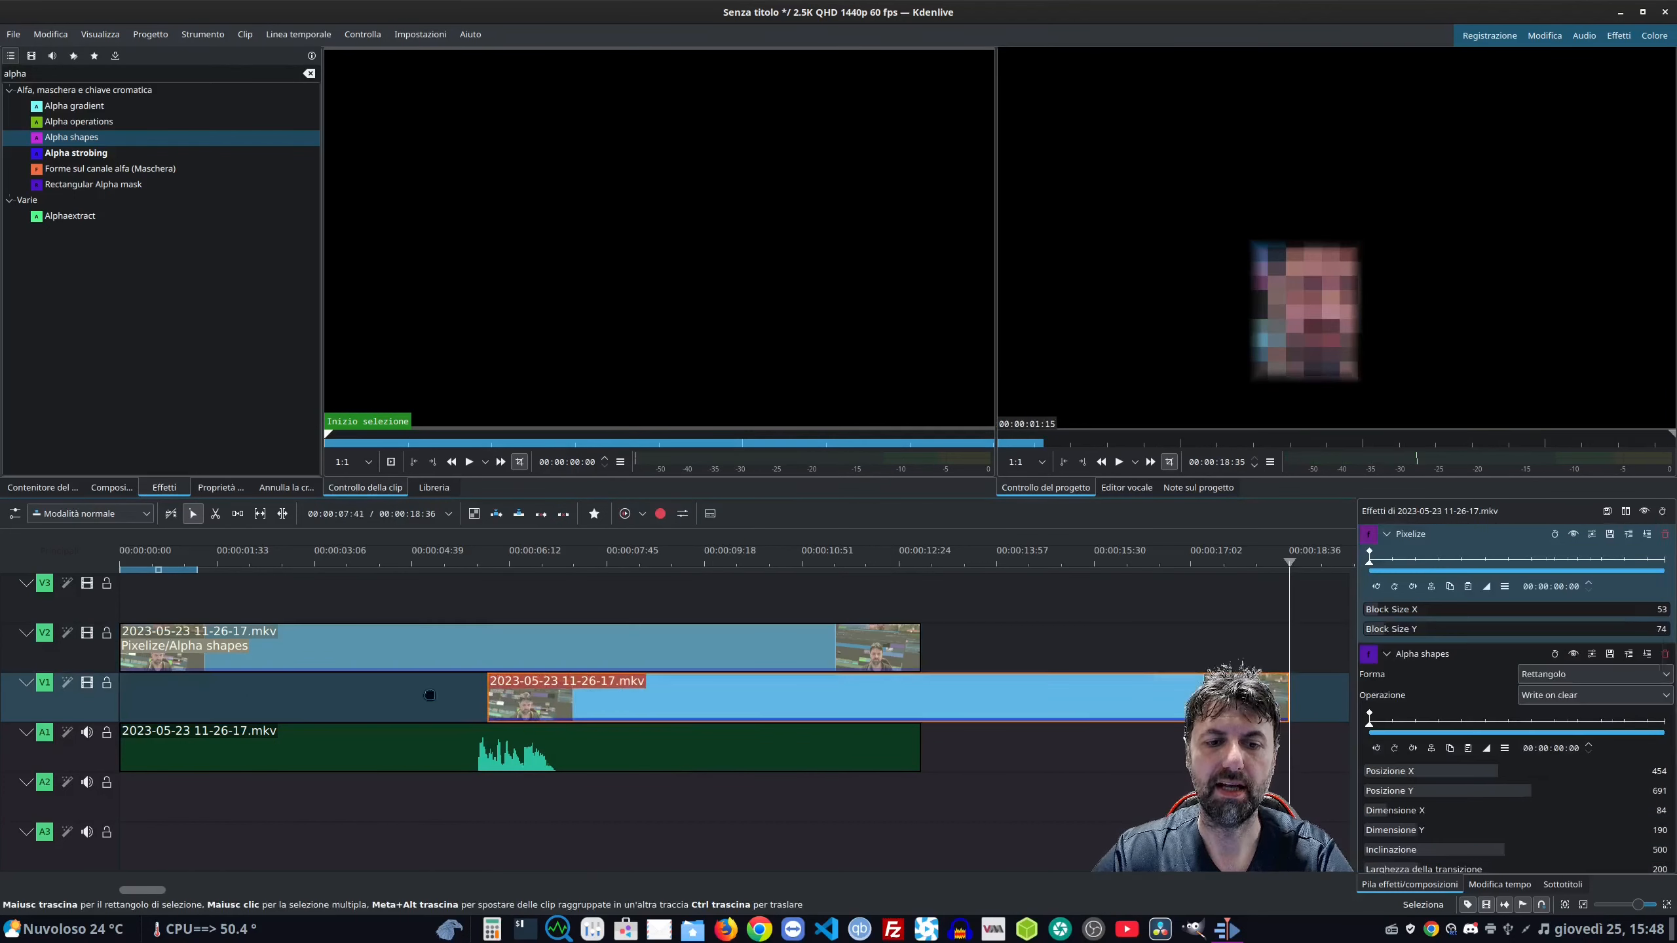
left_click_drag(430, 695, 132, 695)
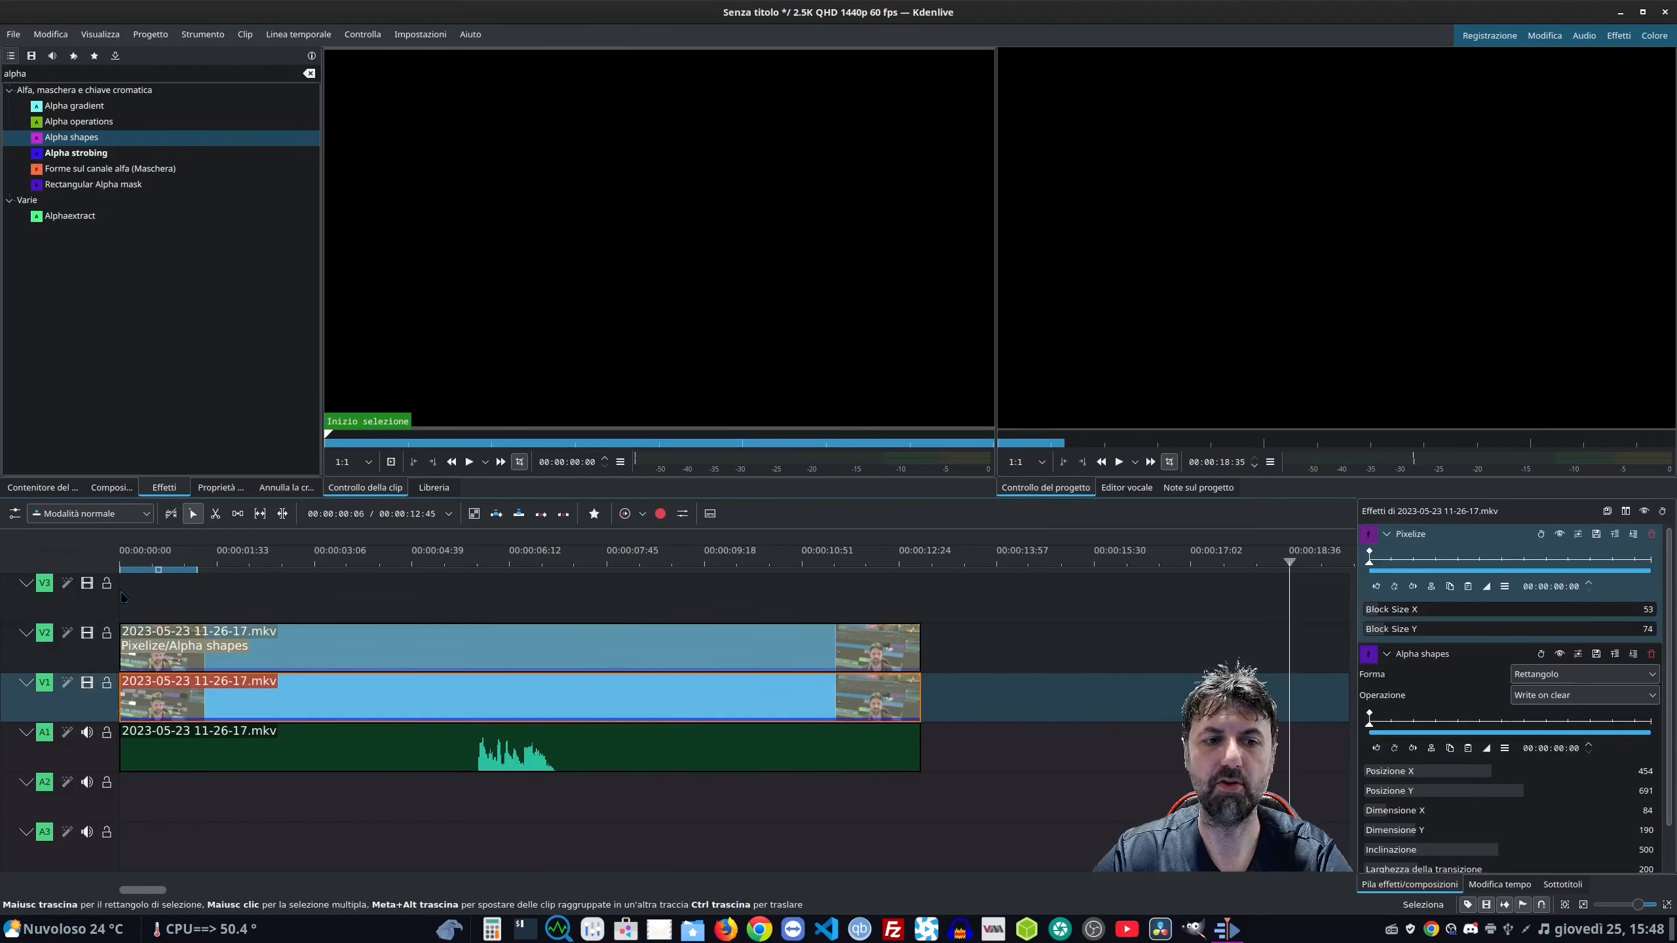
Remove the Alpha shapes and Pixelize effects from the V1 copy, and return the playhead to the clip's start.
left_click_drag(203, 563, 132, 563)
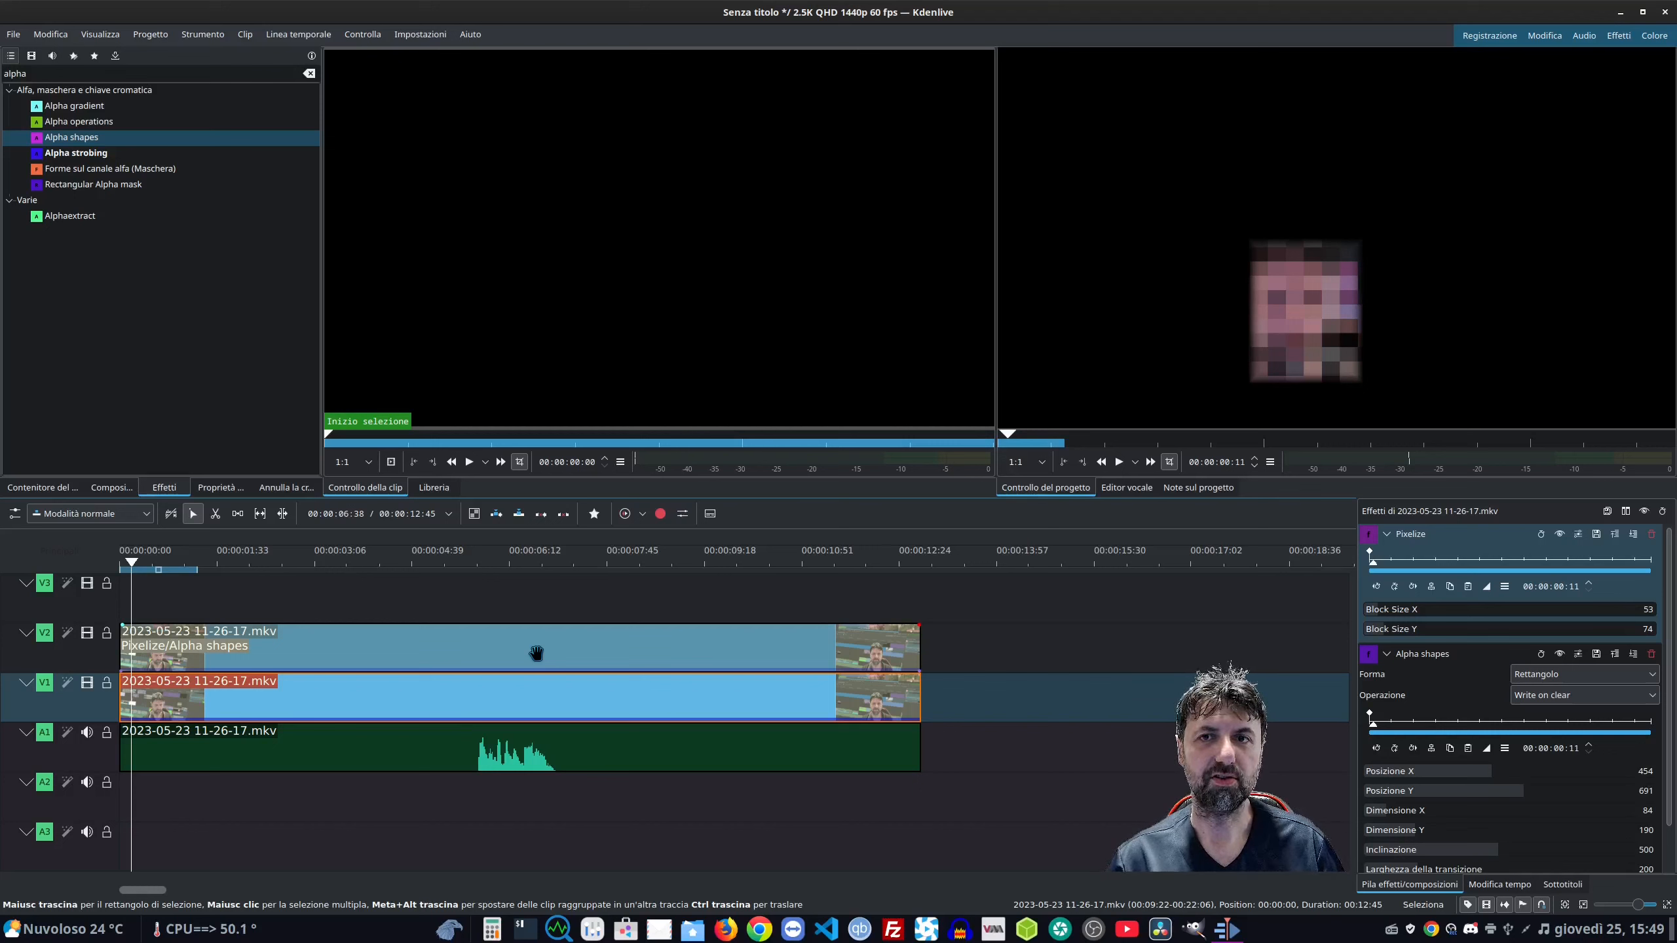
left_click(535, 653)
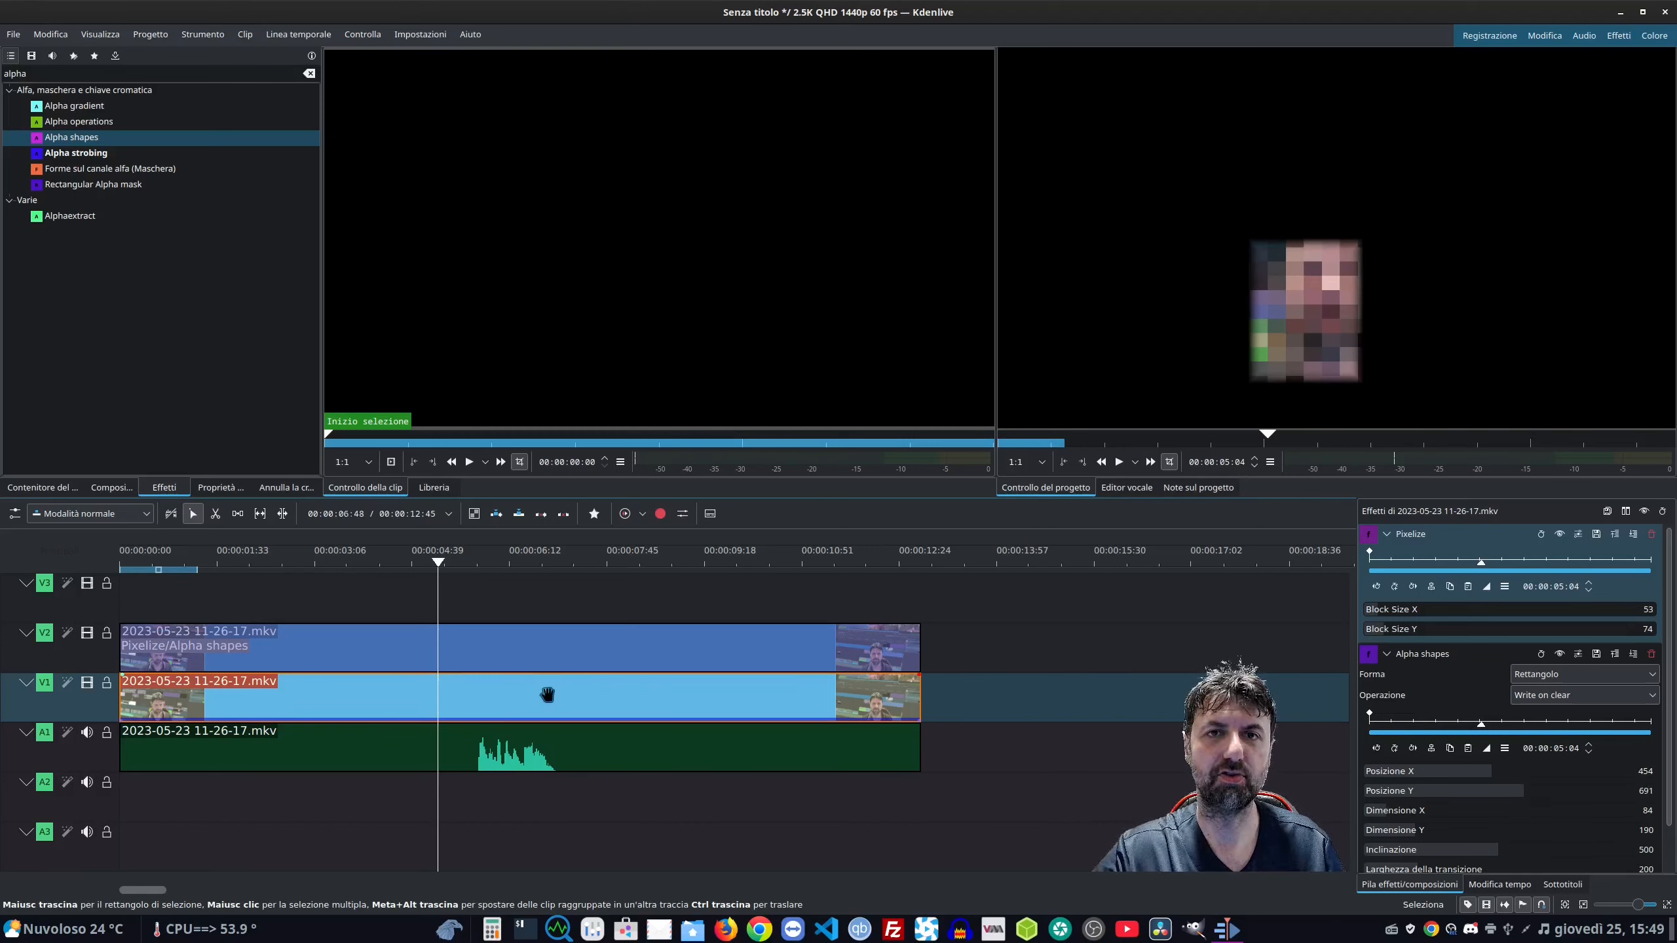
left_click(1388, 535)
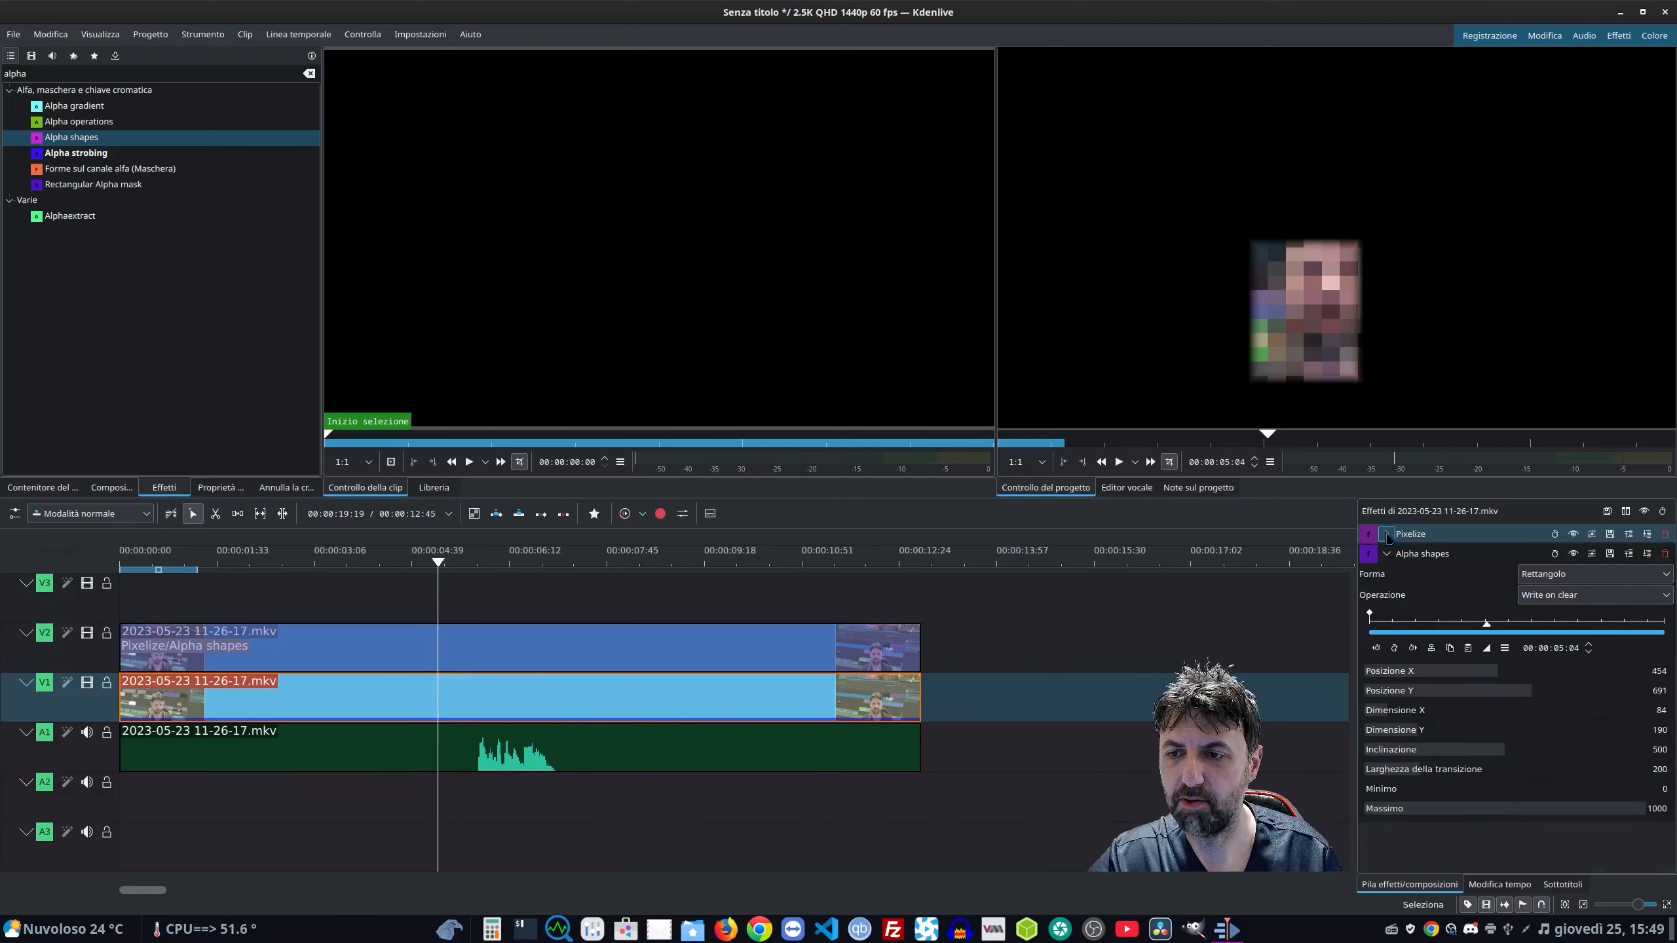
left_click(1665, 555)
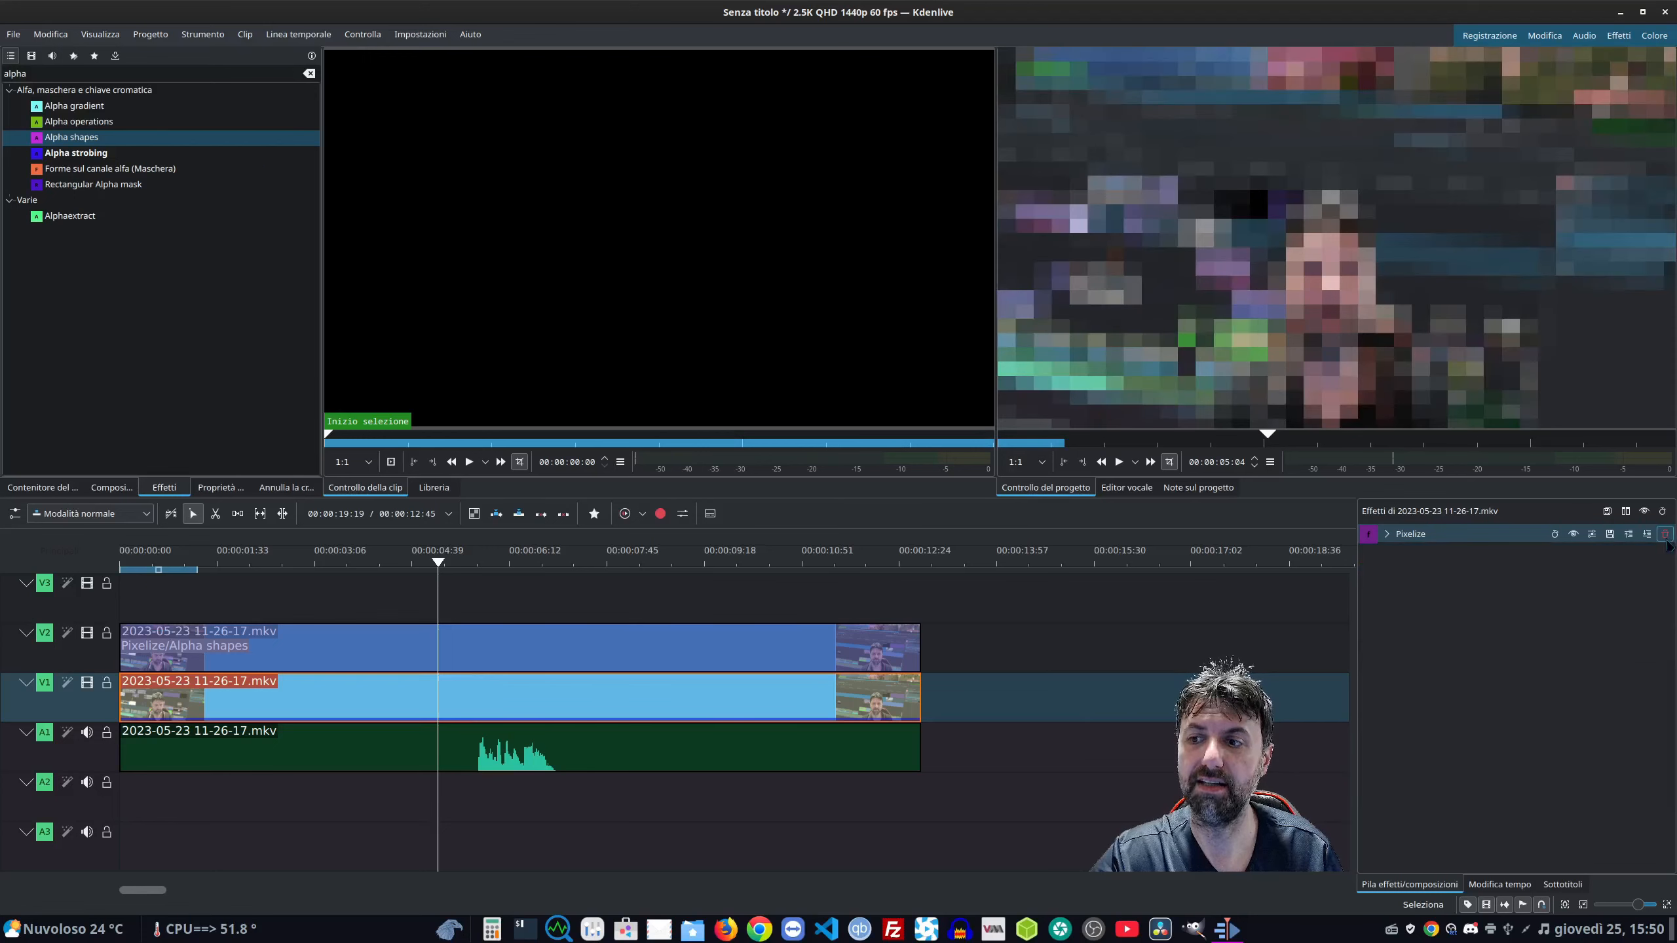
left_click(1665, 536)
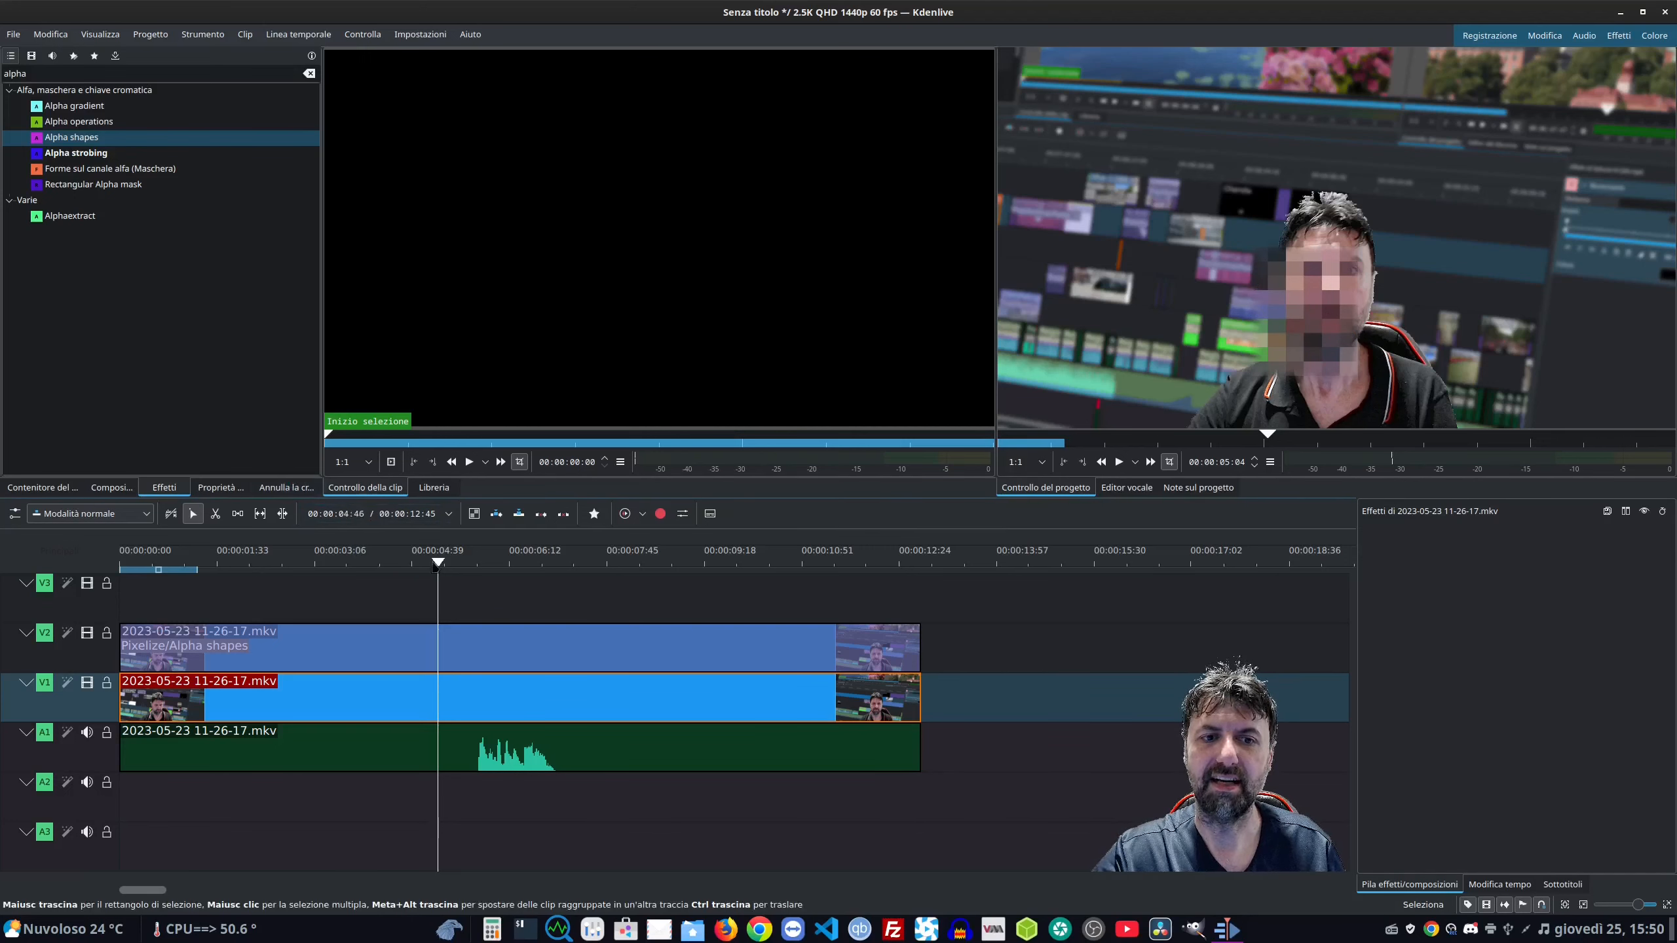
left_click_drag(439, 566, 152, 583)
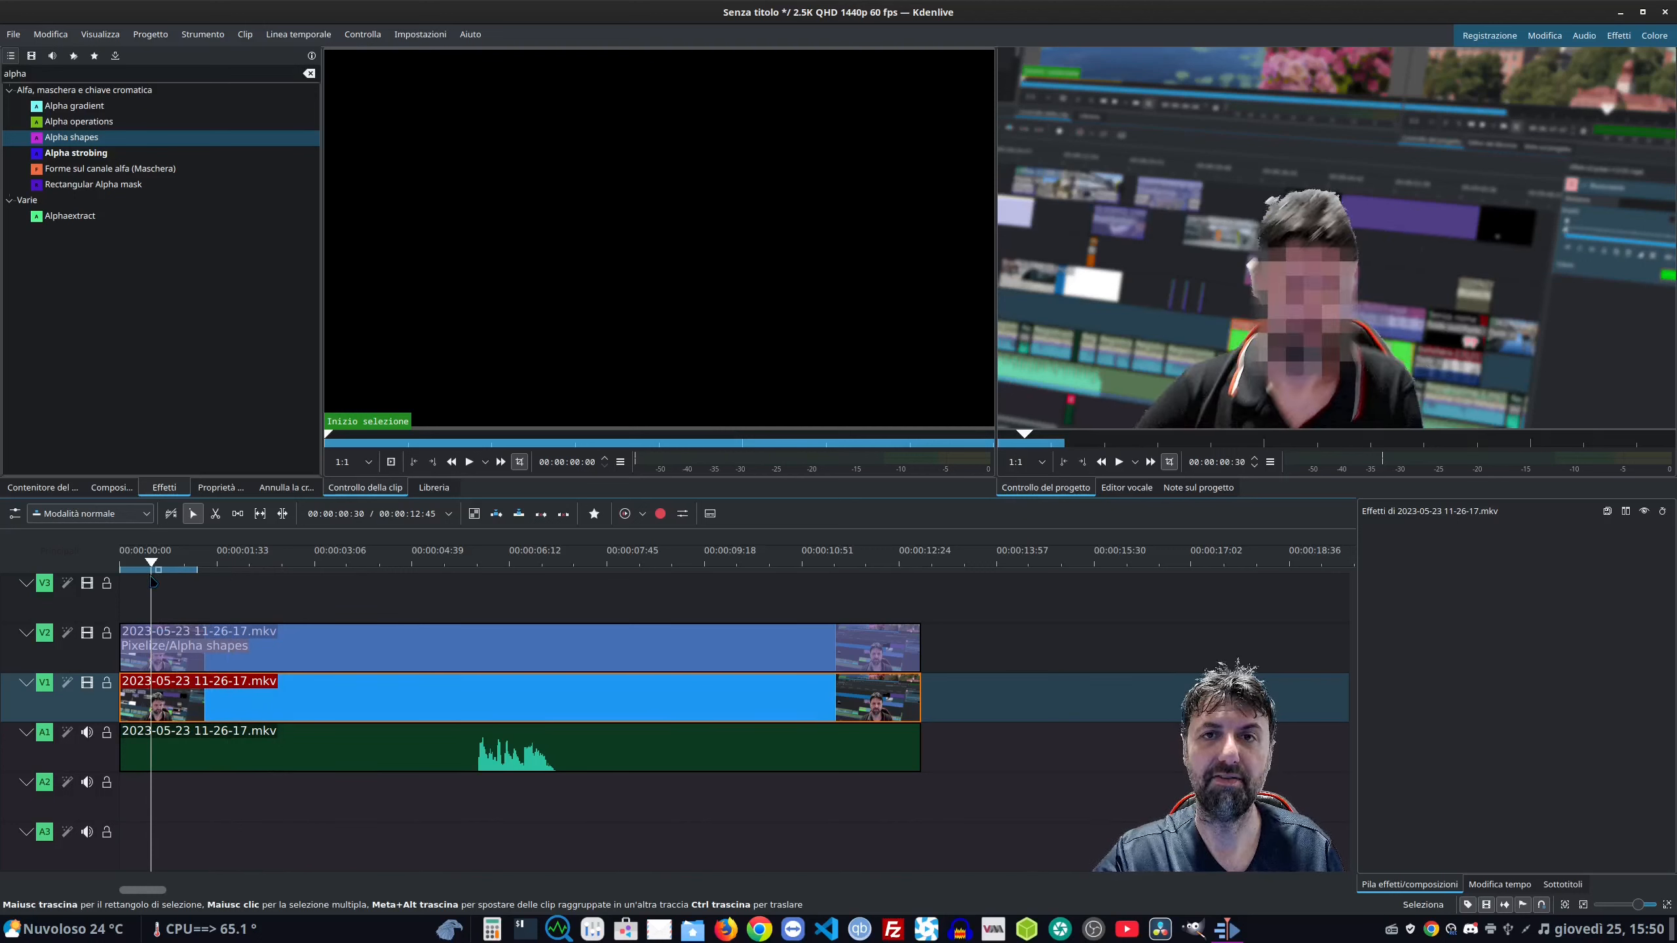
left_click_drag(152, 583, 97, 585)
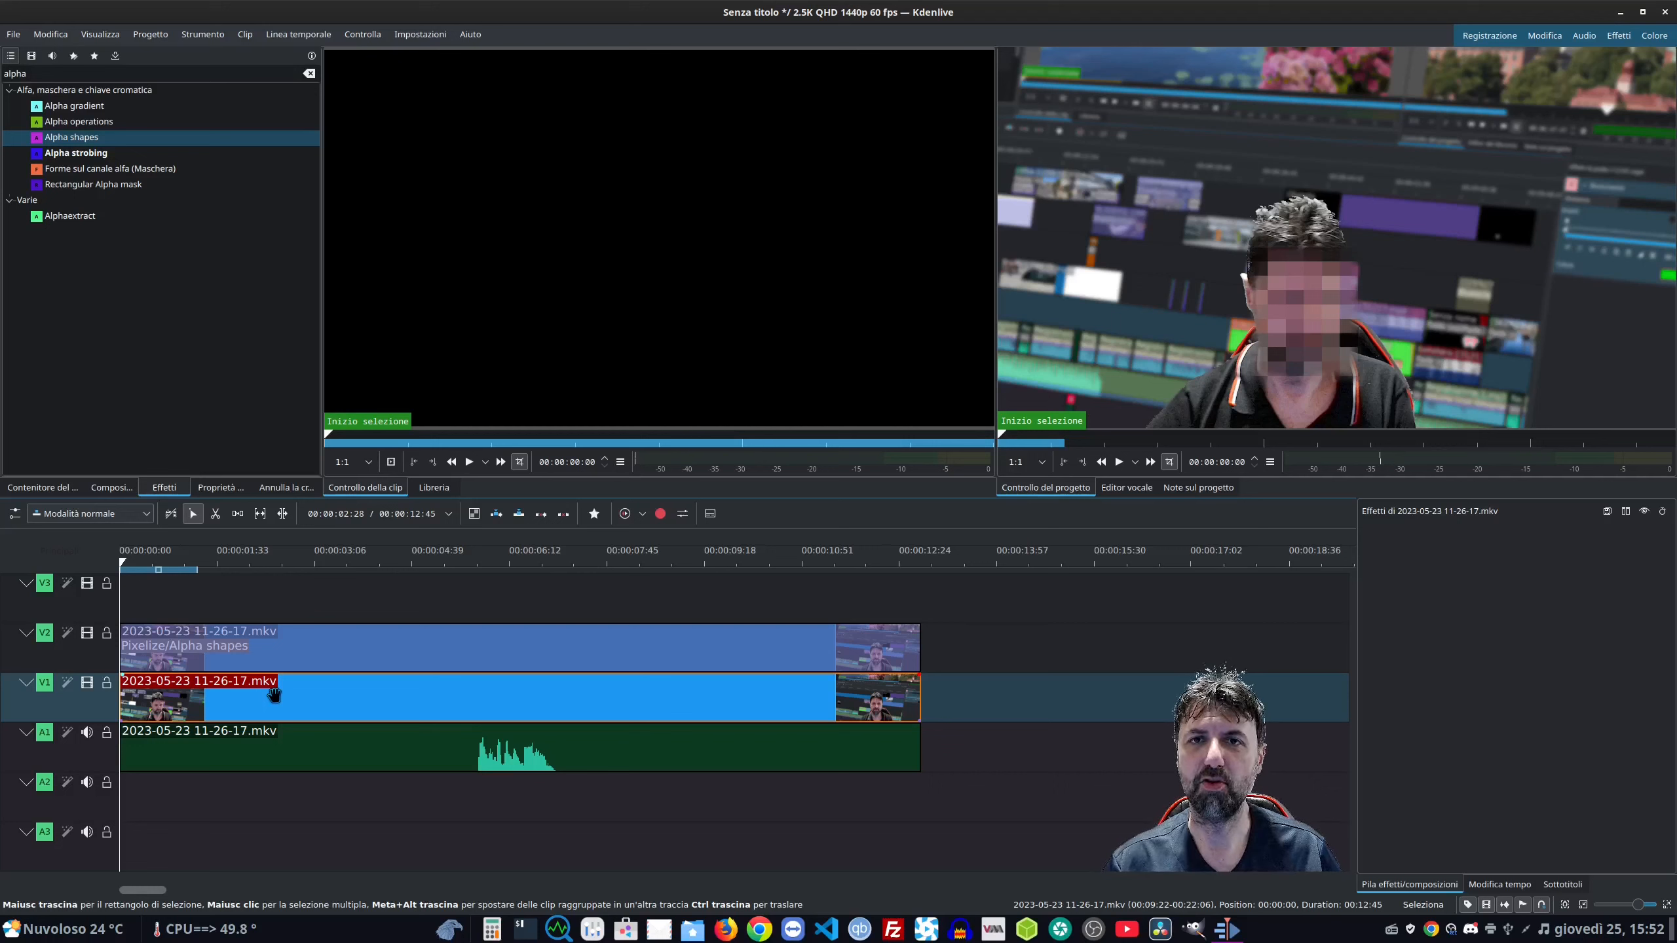
Add an Alpha shapes keyframe at 00:00:00:14 on the V2 clip and move its rectangle back over the face.
left_click(292, 641)
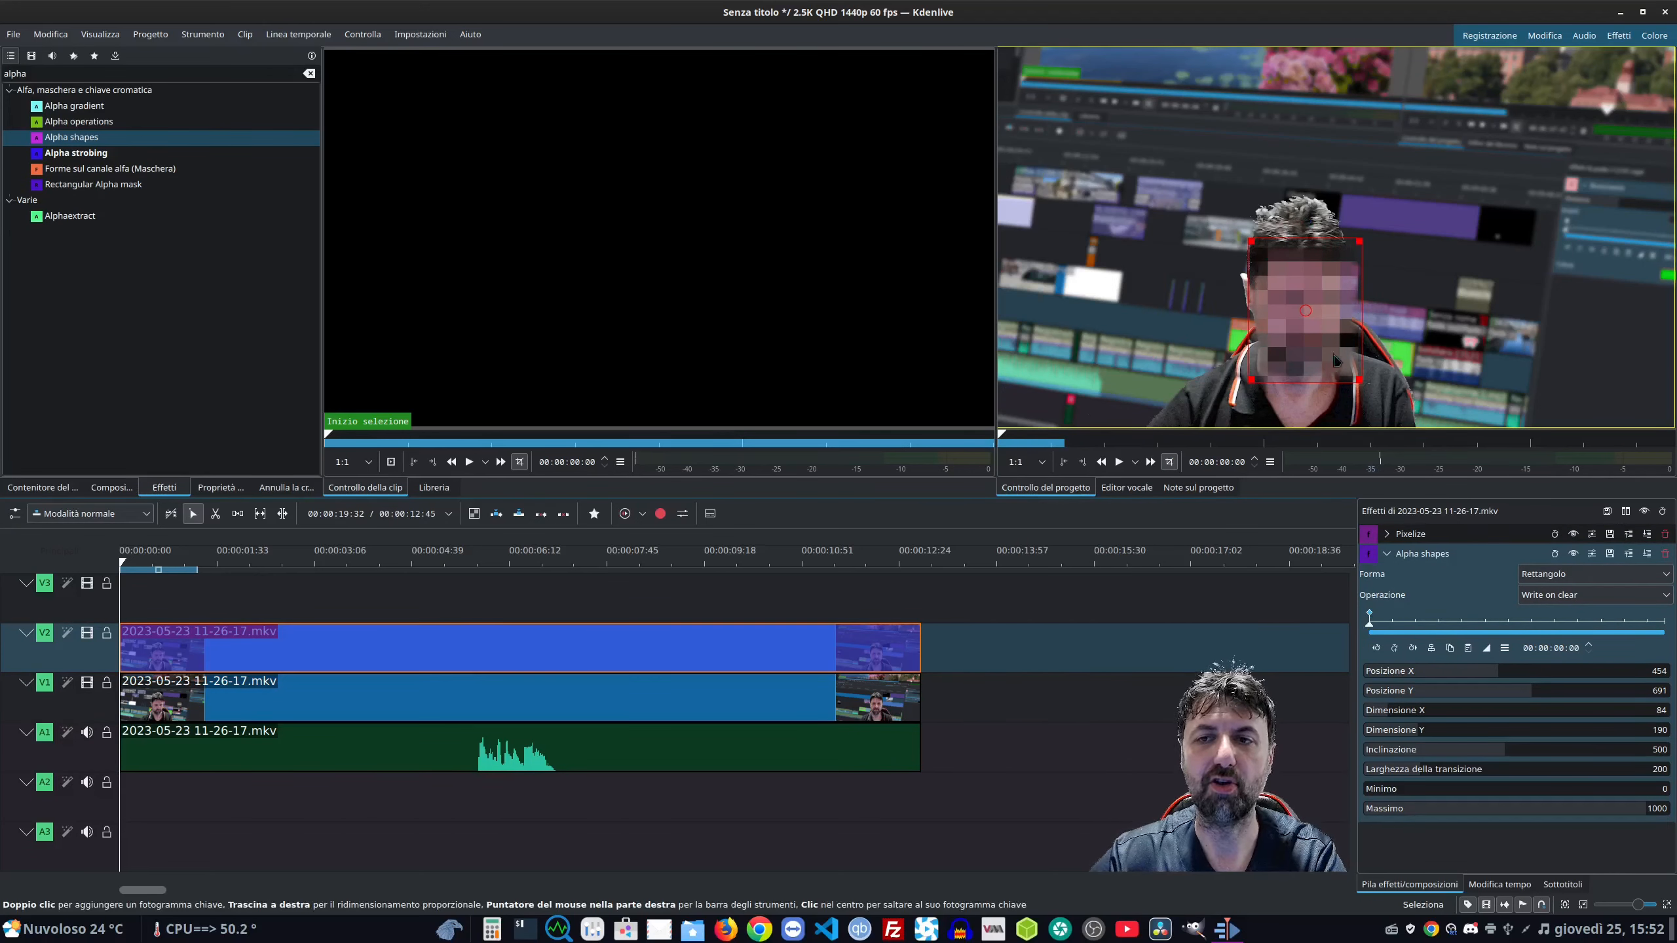
left_click(124, 566)
left_click_drag(124, 566, 134, 568)
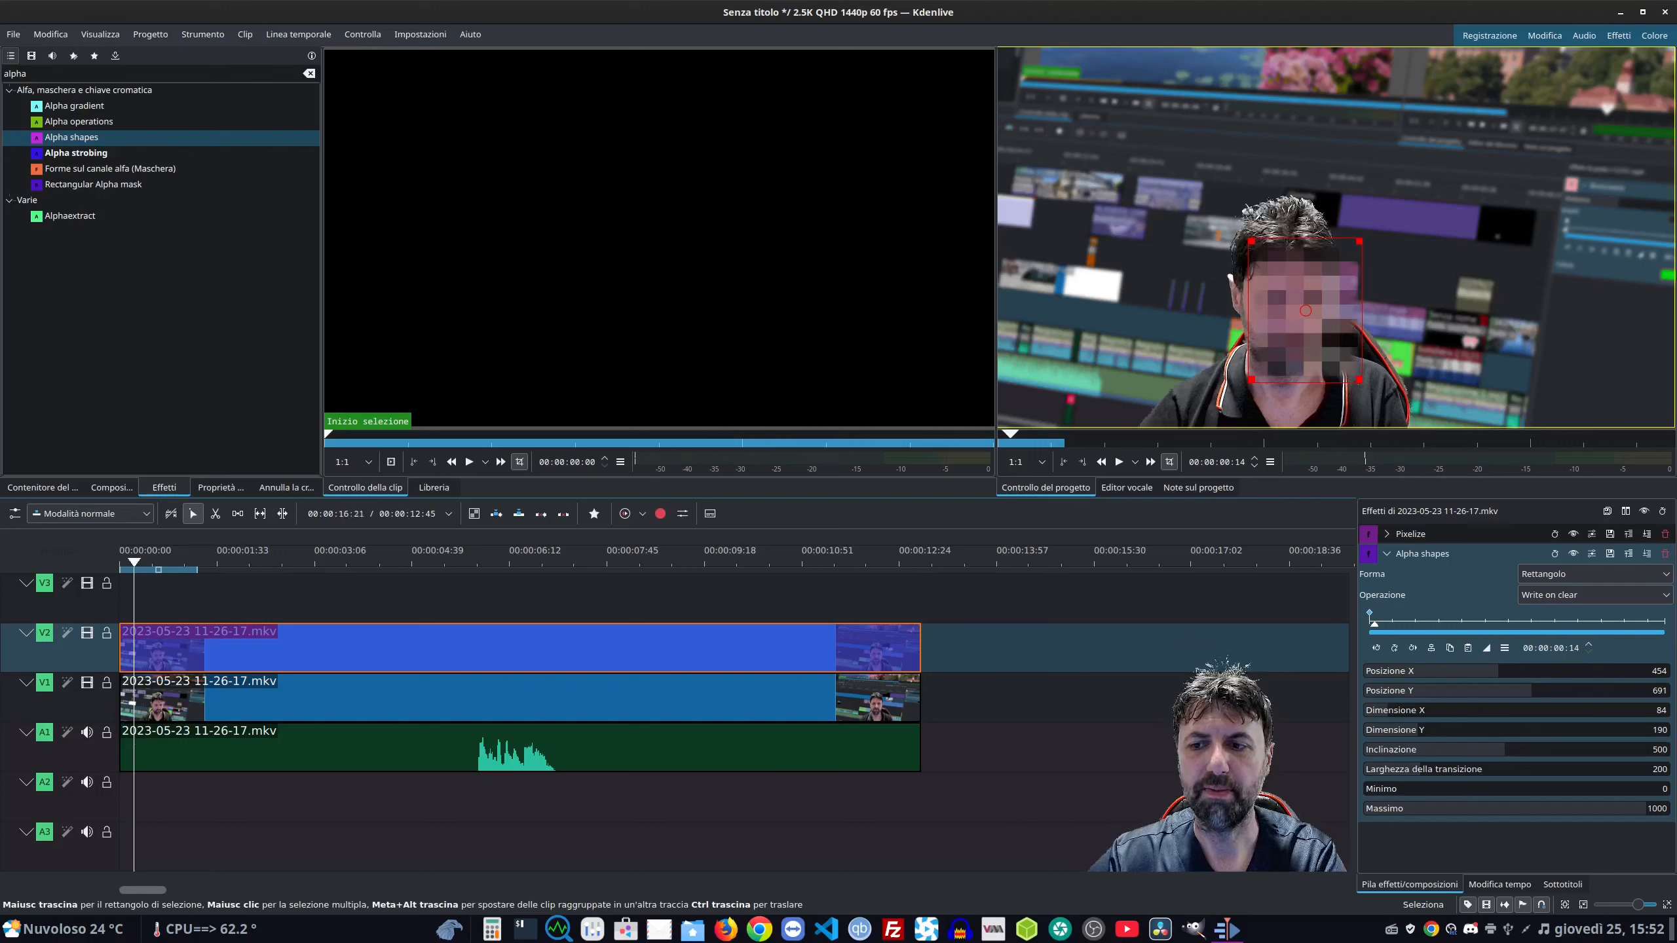
left_click(1394, 651)
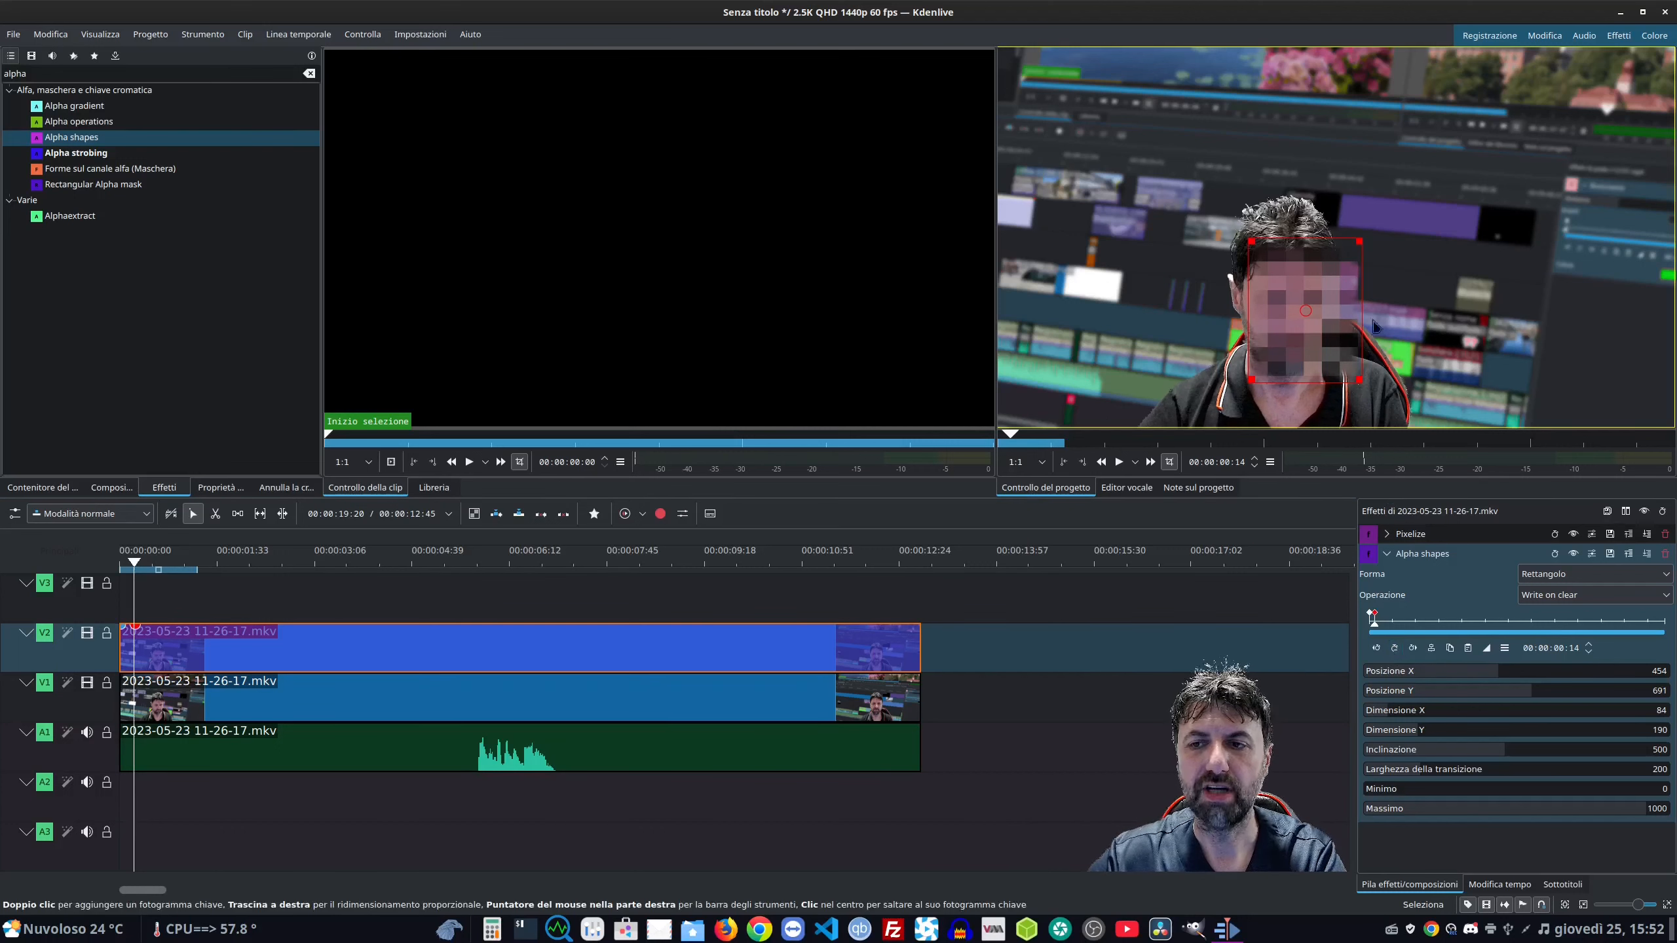
left_click_drag(1308, 309, 1288, 310)
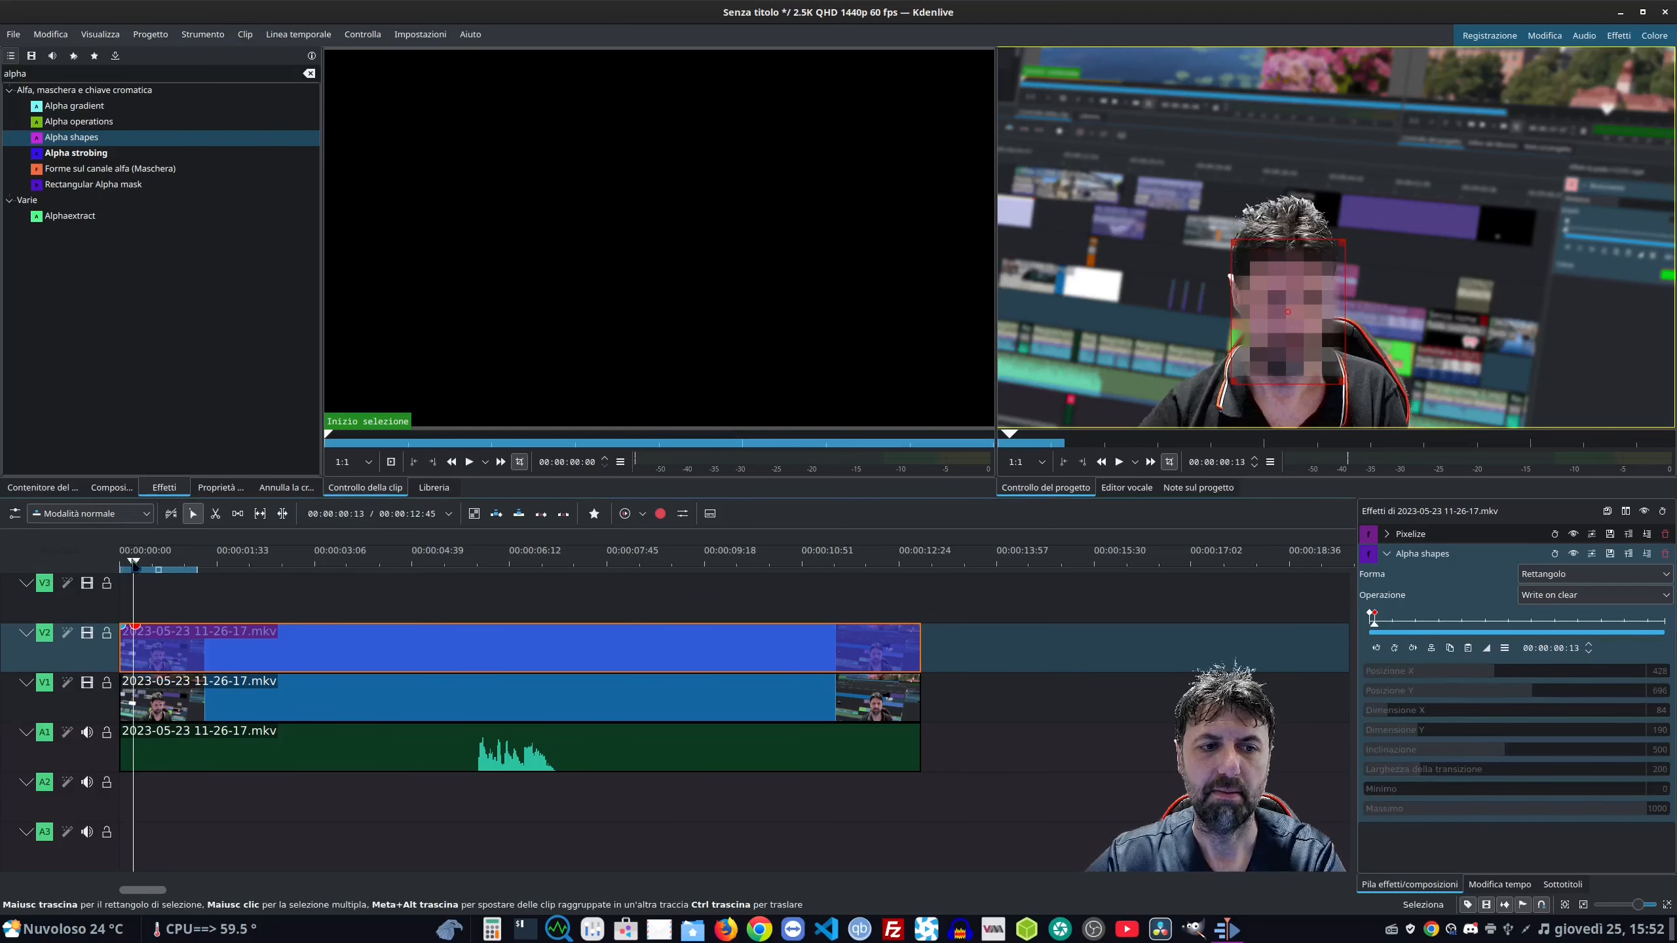
Add an Alpha shapes keyframe at 00:00:00:28 with position 448, 661, and another a few frames further at position 489, 584.
left_click_drag(134, 566, 149, 567)
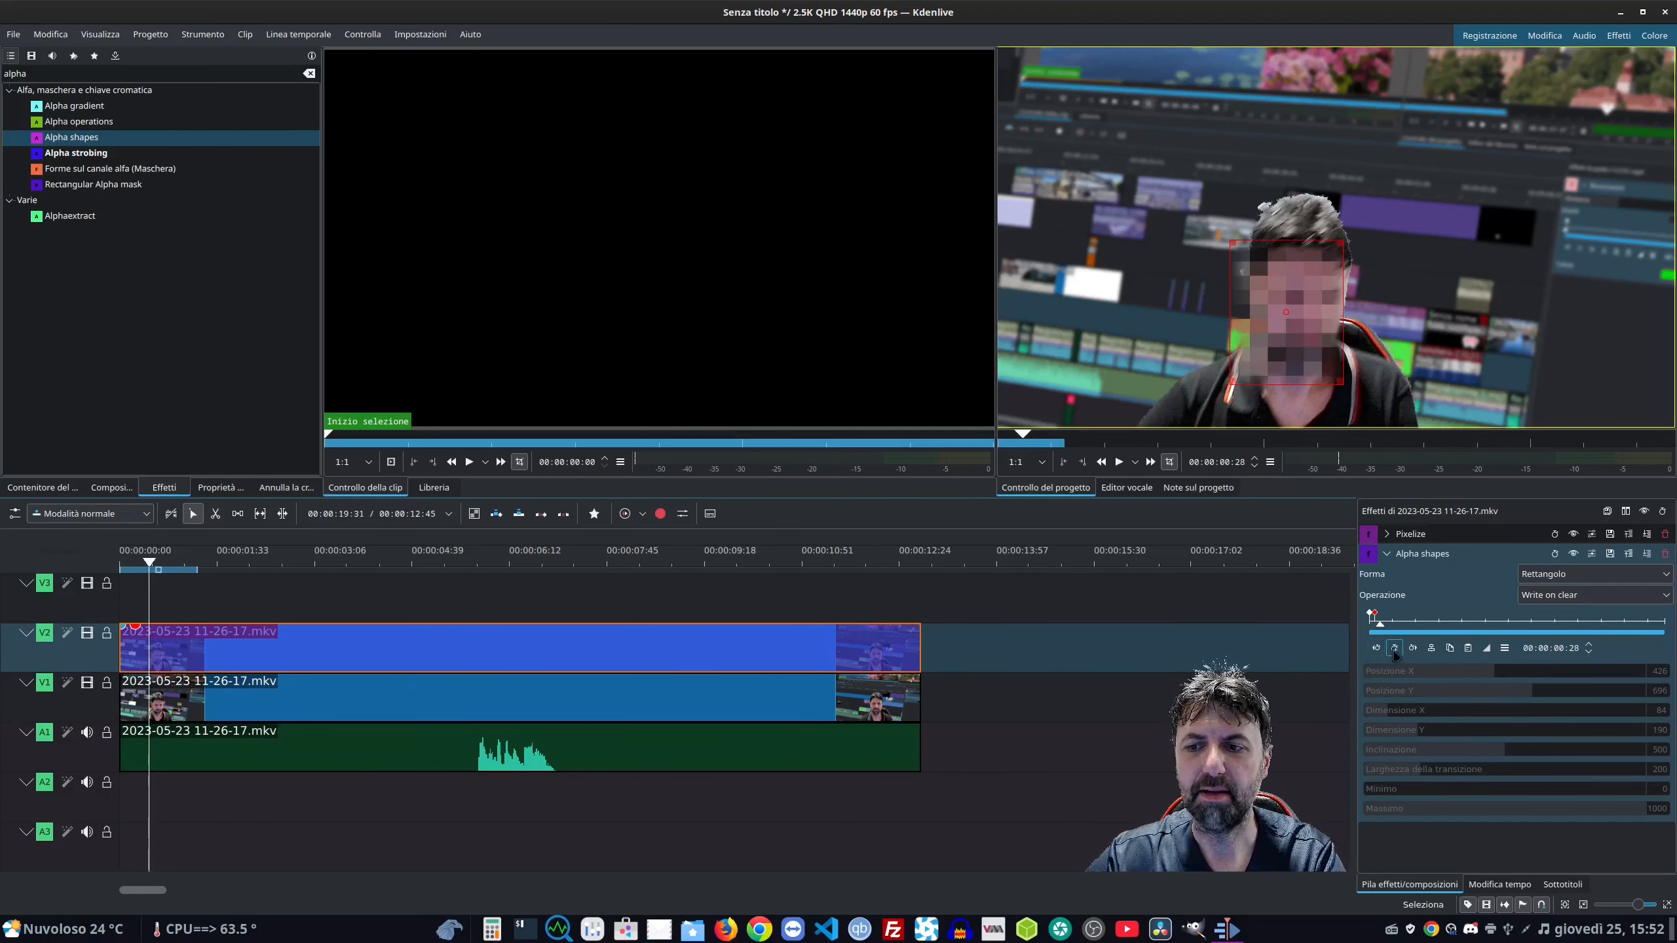
left_click(1394, 651)
left_click_drag(1284, 309, 1299, 296)
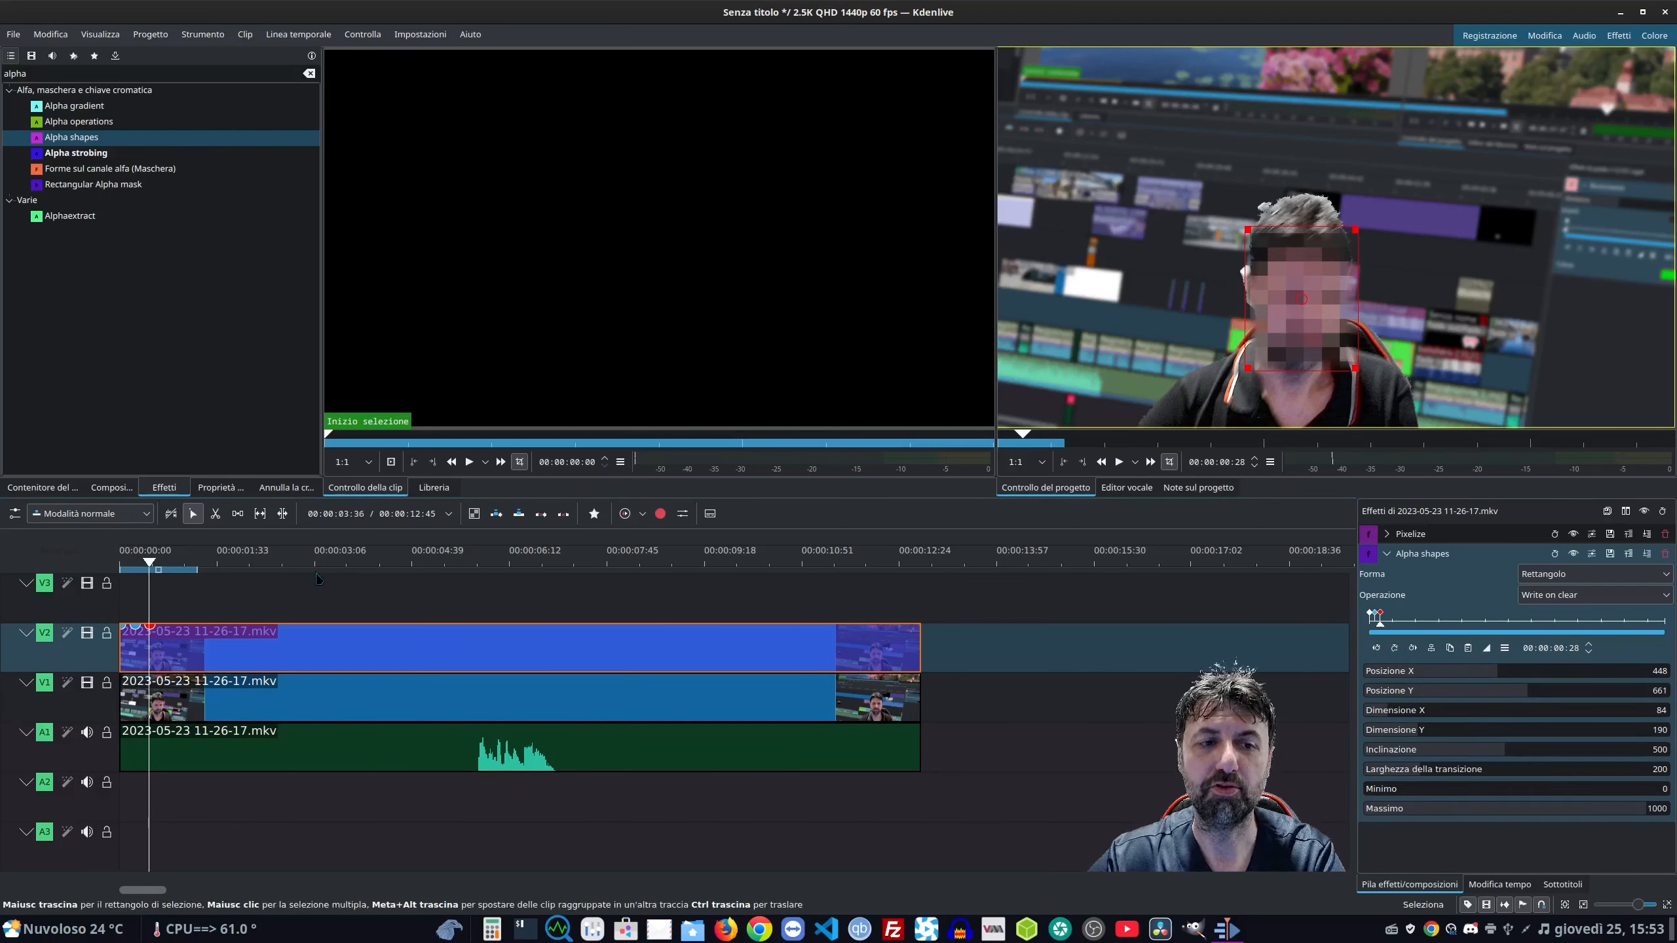
left_click_drag(149, 566, 156, 567)
left_click(1394, 649)
left_click_drag(1302, 300, 1328, 274)
Add four more closely spaced Alpha shapes keyframes from 00:00:00:39, repositioning the rectangle over the moving face at each one.
left_click_drag(156, 567, 161, 567)
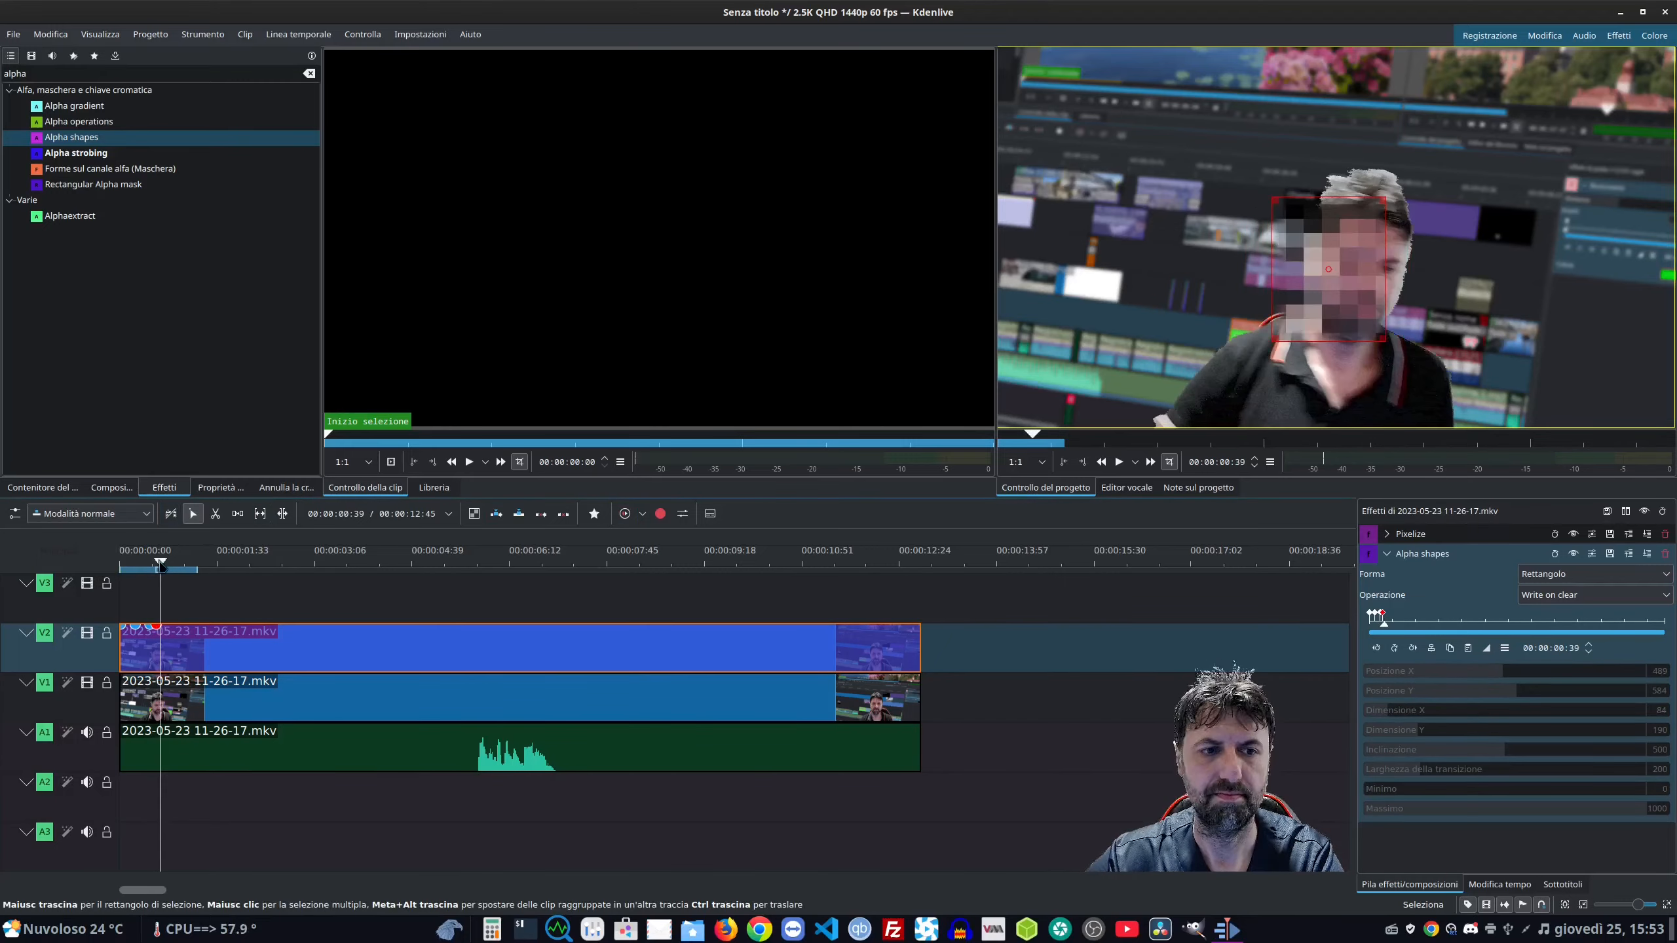
left_click(1394, 649)
left_click_drag(1327, 274, 1367, 258)
left_click_drag(161, 567, 168, 566)
left_click(1394, 649)
left_click_drag(1367, 258, 1393, 270)
left_click_drag(168, 566, 176, 566)
left_click(1394, 649)
left_click_drag(1394, 269, 1407, 284)
left_click_drag(176, 567, 190, 567)
left_click(1394, 648)
left_click_drag(1406, 285, 1390, 294)
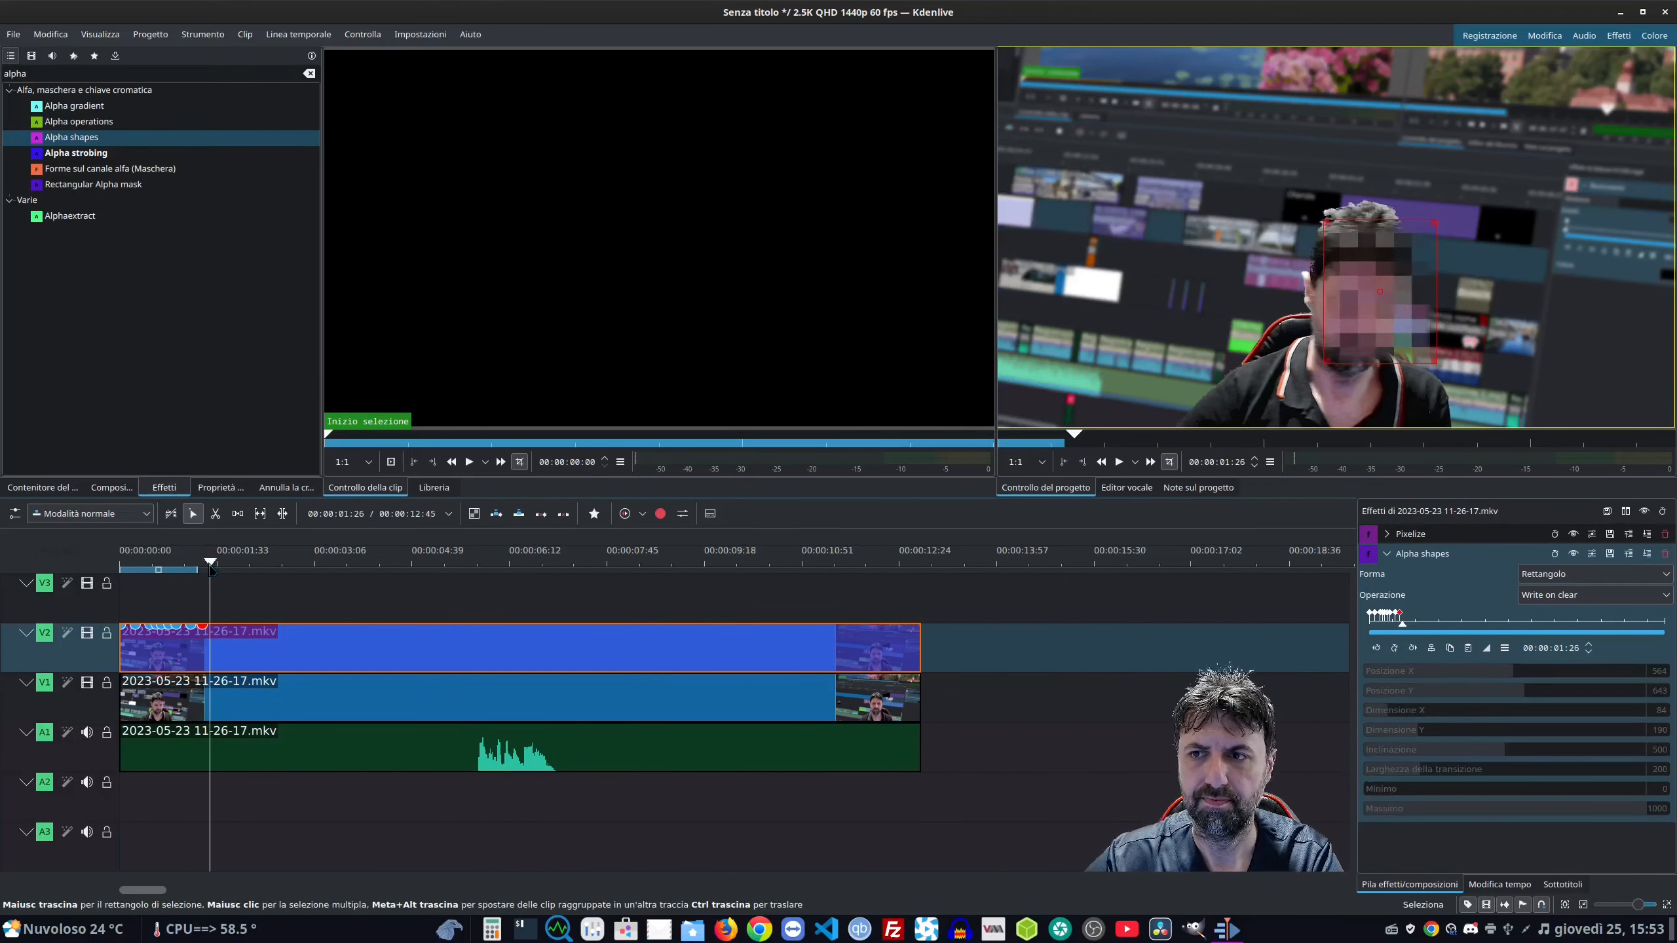
Extend the Alpha shapes keyframes to 00:00:02:55, keeping the rectangle centred on the face.
left_click_drag(224, 567, 258, 566)
left_click(1394, 649)
left_click_drag(1348, 285, 1340, 288)
left_click_drag(257, 566, 304, 566)
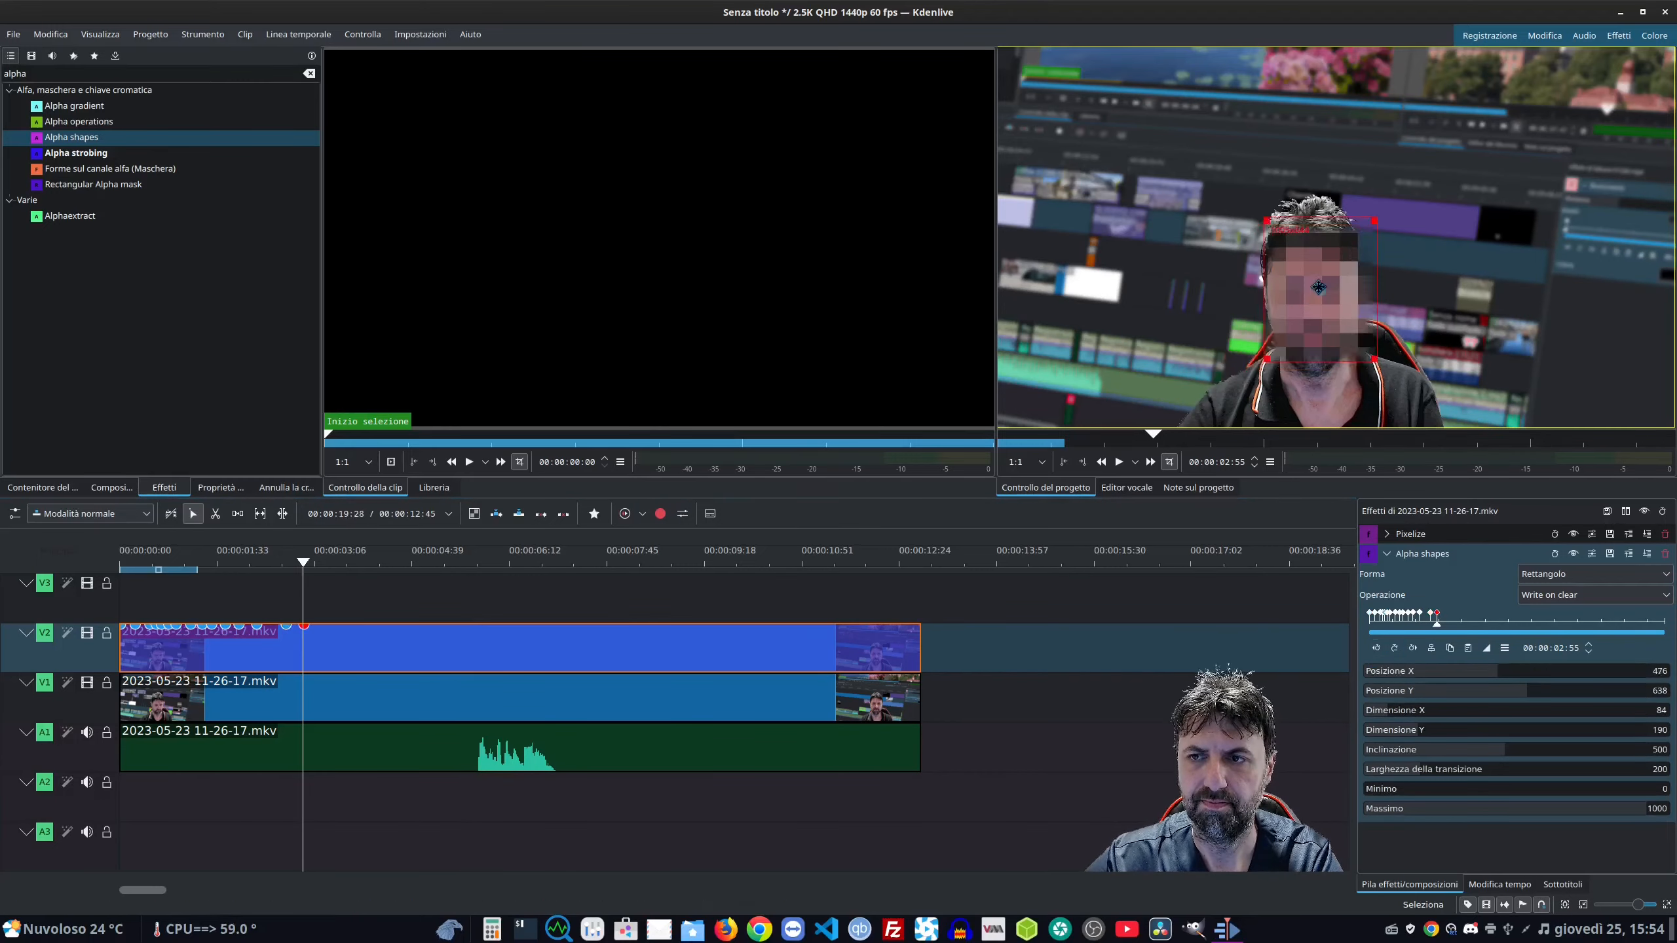
left_click(1394, 648)
left_click_drag(1340, 288, 1334, 289)
Scrub to the end of the clip, and play the sequence from the start to check the face-following pixelation.
left_click_drag(304, 567, 914, 566)
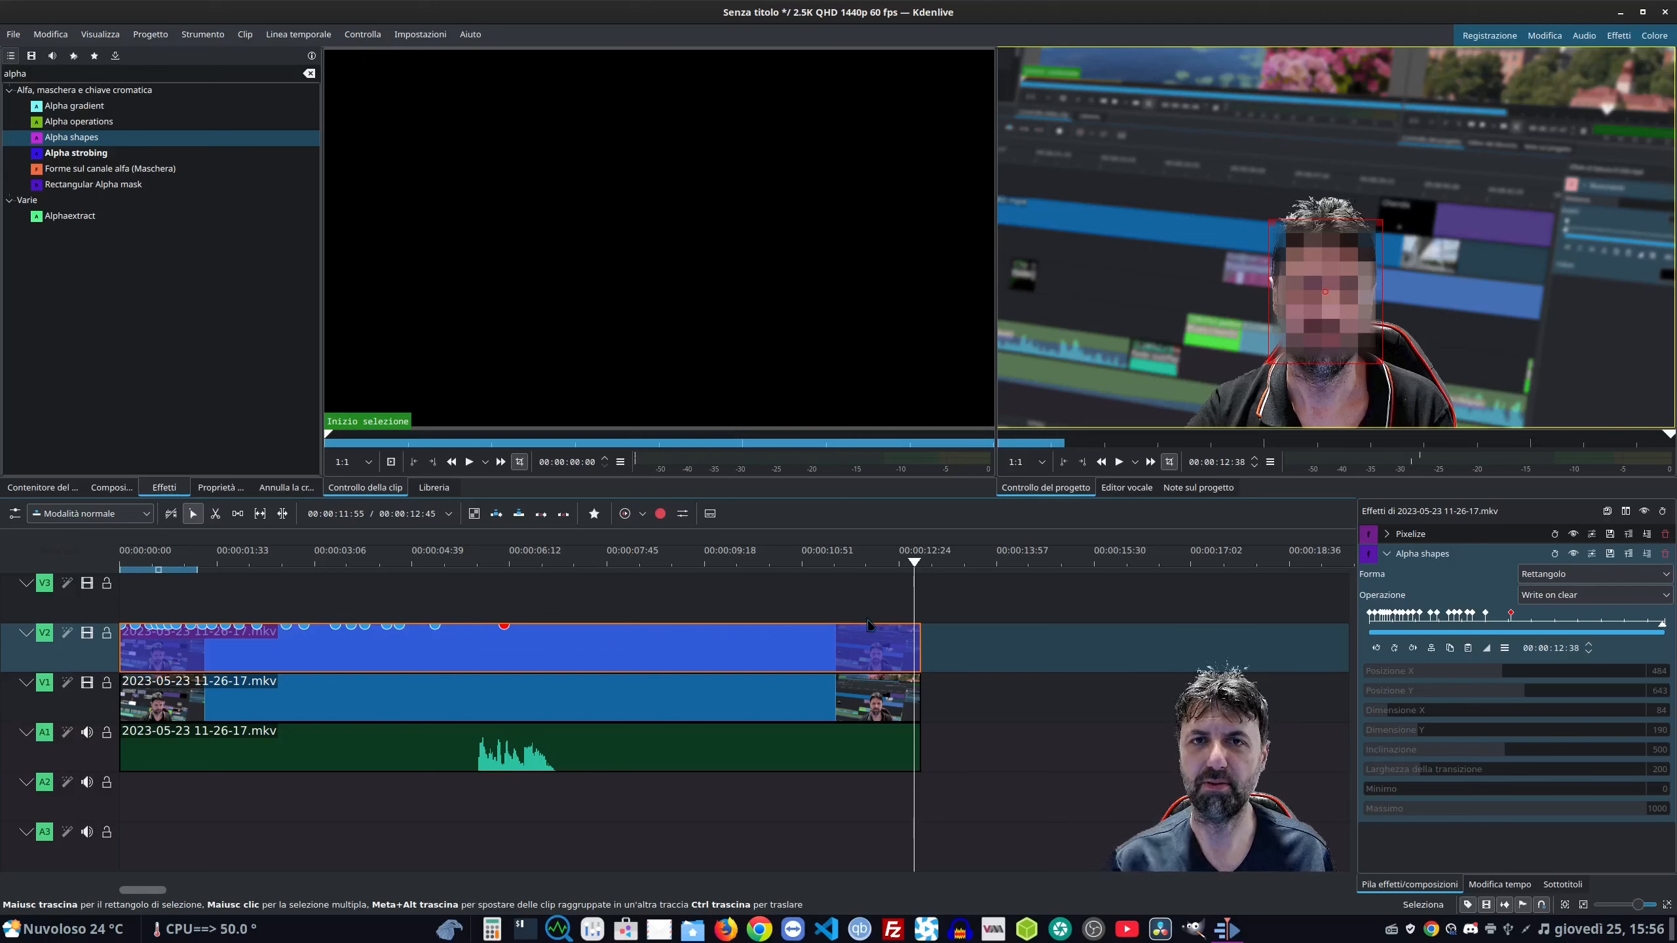
left_click_drag(352, 561, 119, 561)
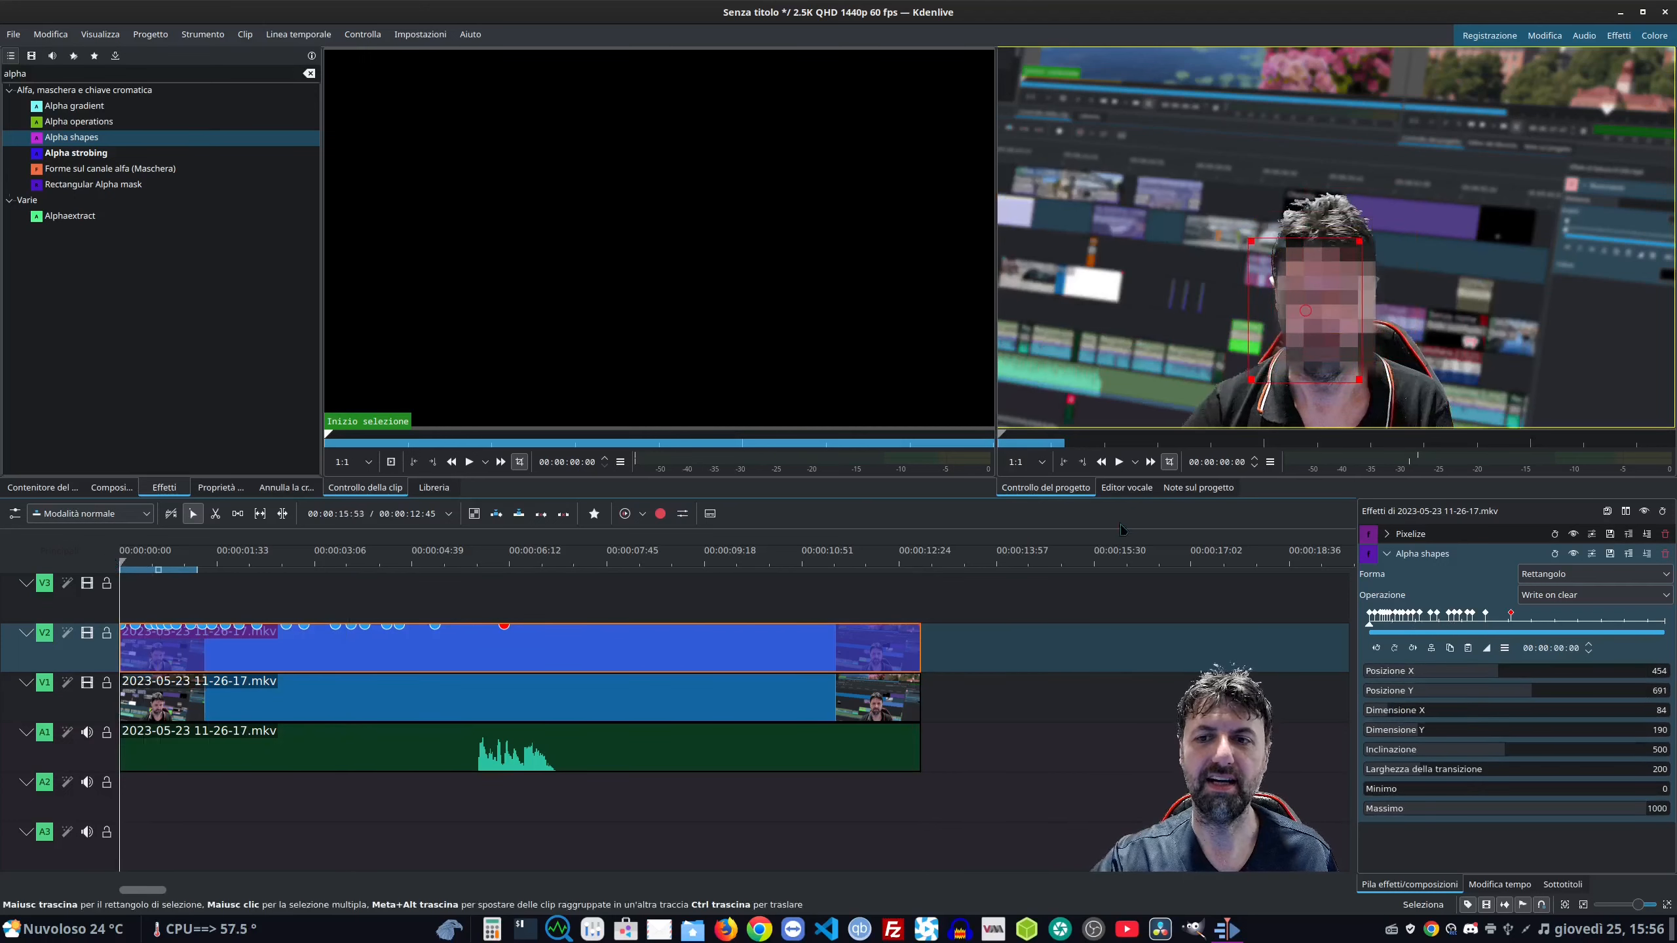
left_click(1311, 727)
key("space")
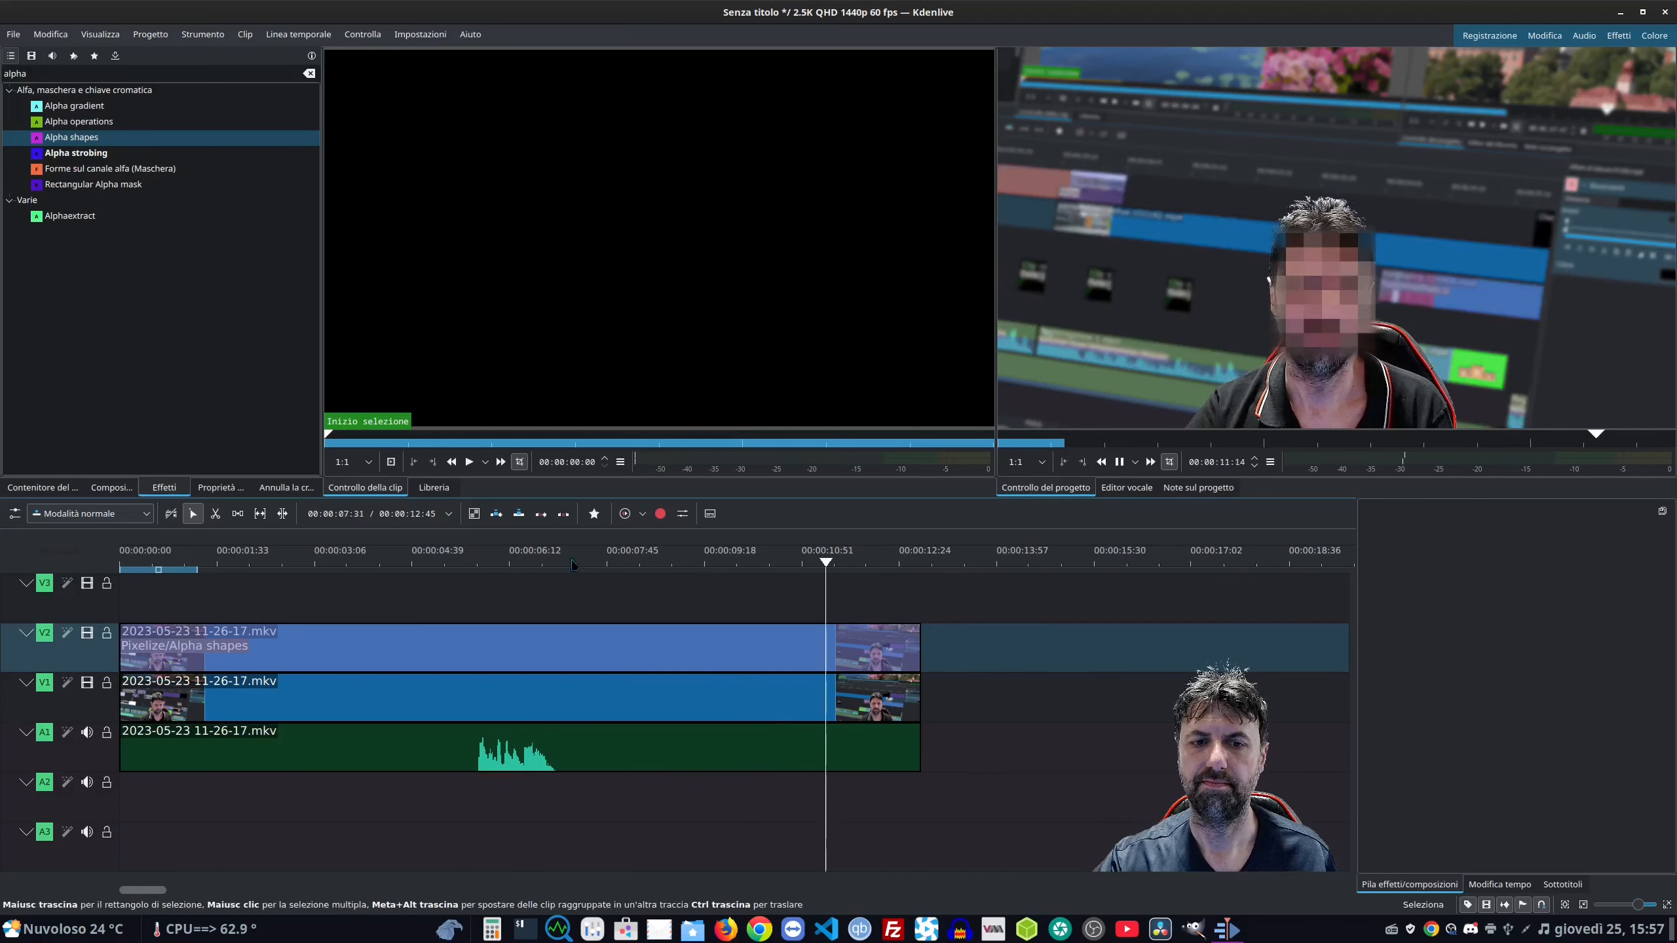
left_click(1118, 462)
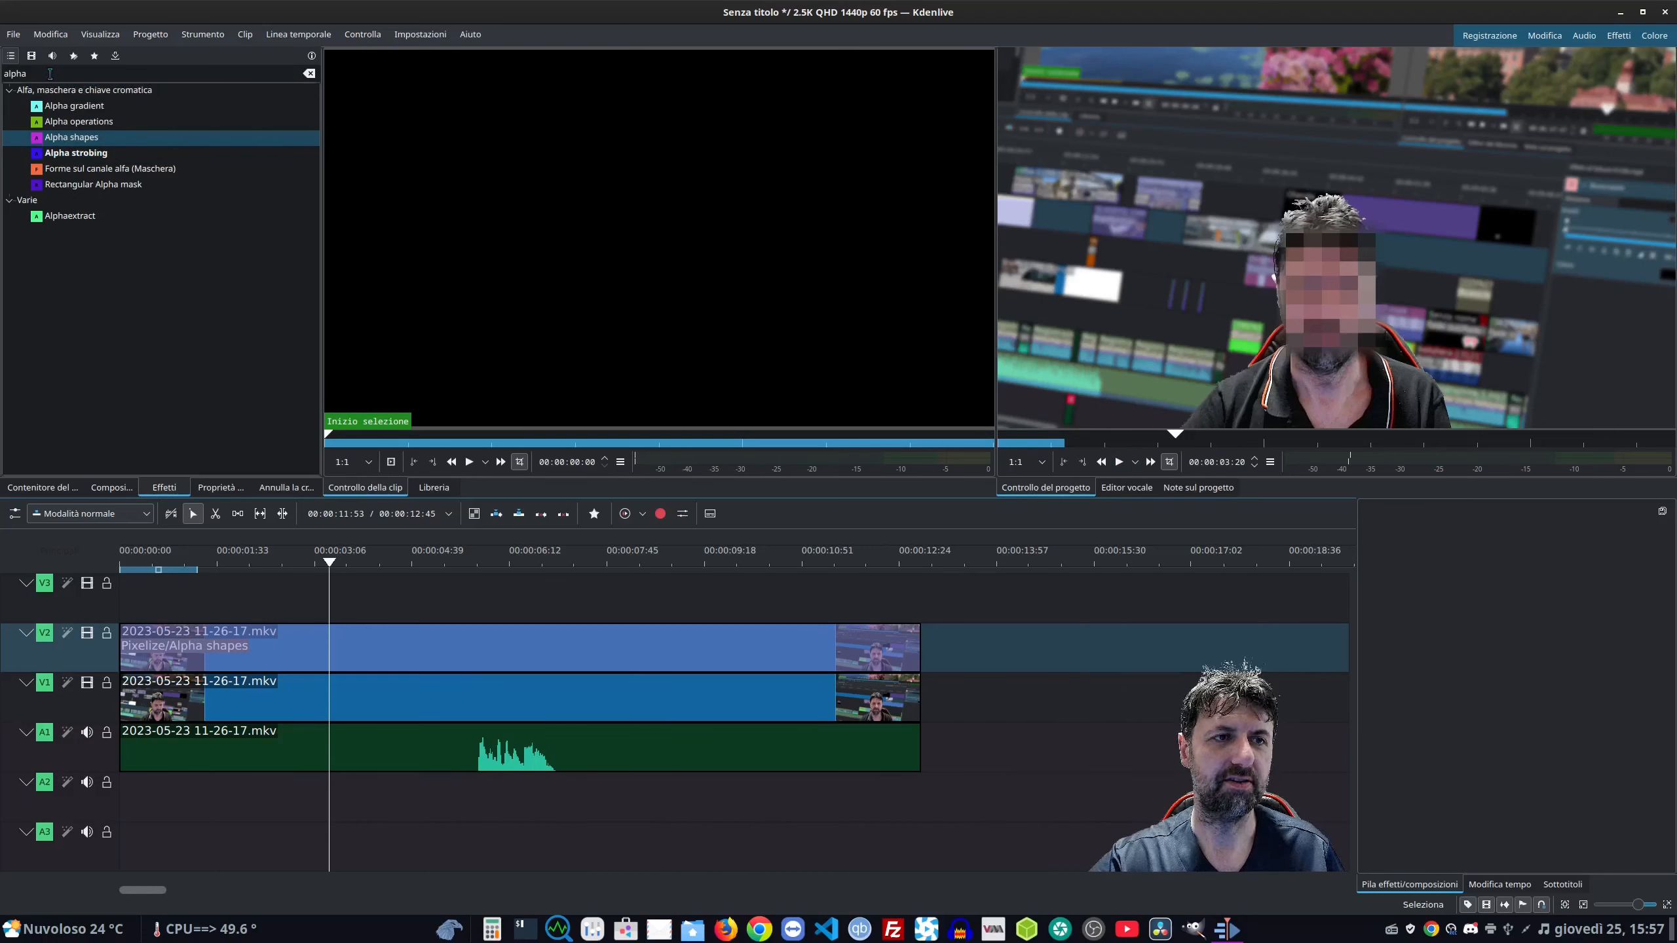
Clear the effect search, limit the list to audio effects, search for "rub" and select Cambia ottava Rubberband.
key("BackSpace")
key("BackSpace")
key("BackSpace")
key("BackSpace")
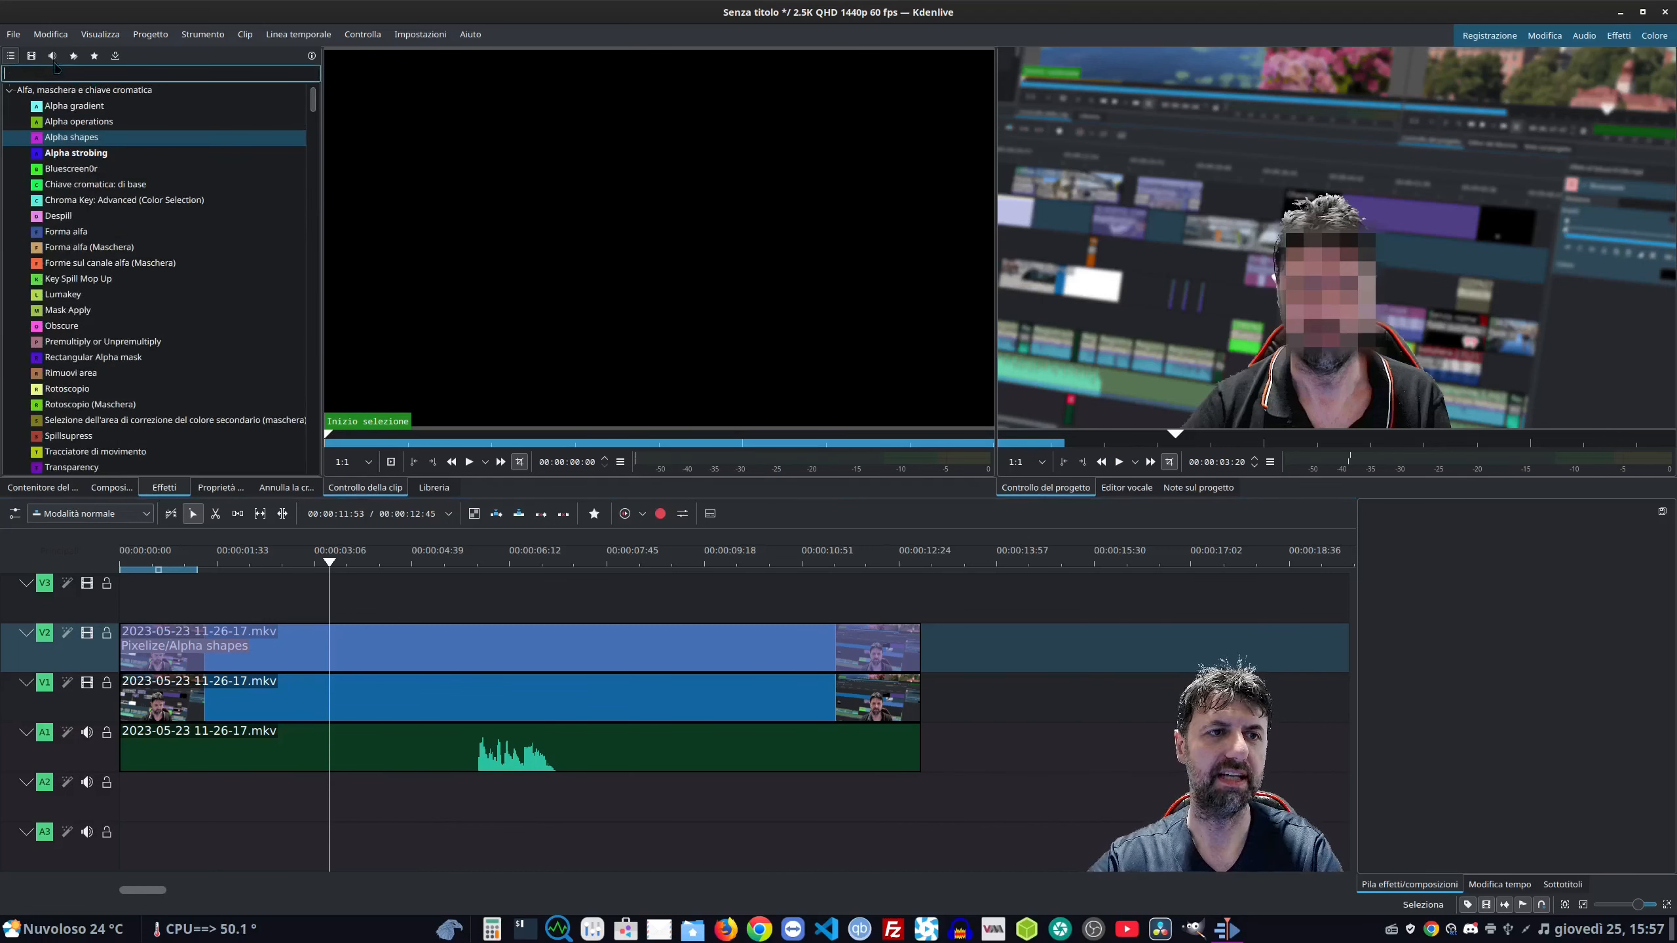
left_click(54, 56)
left_click(63, 73)
type("rub")
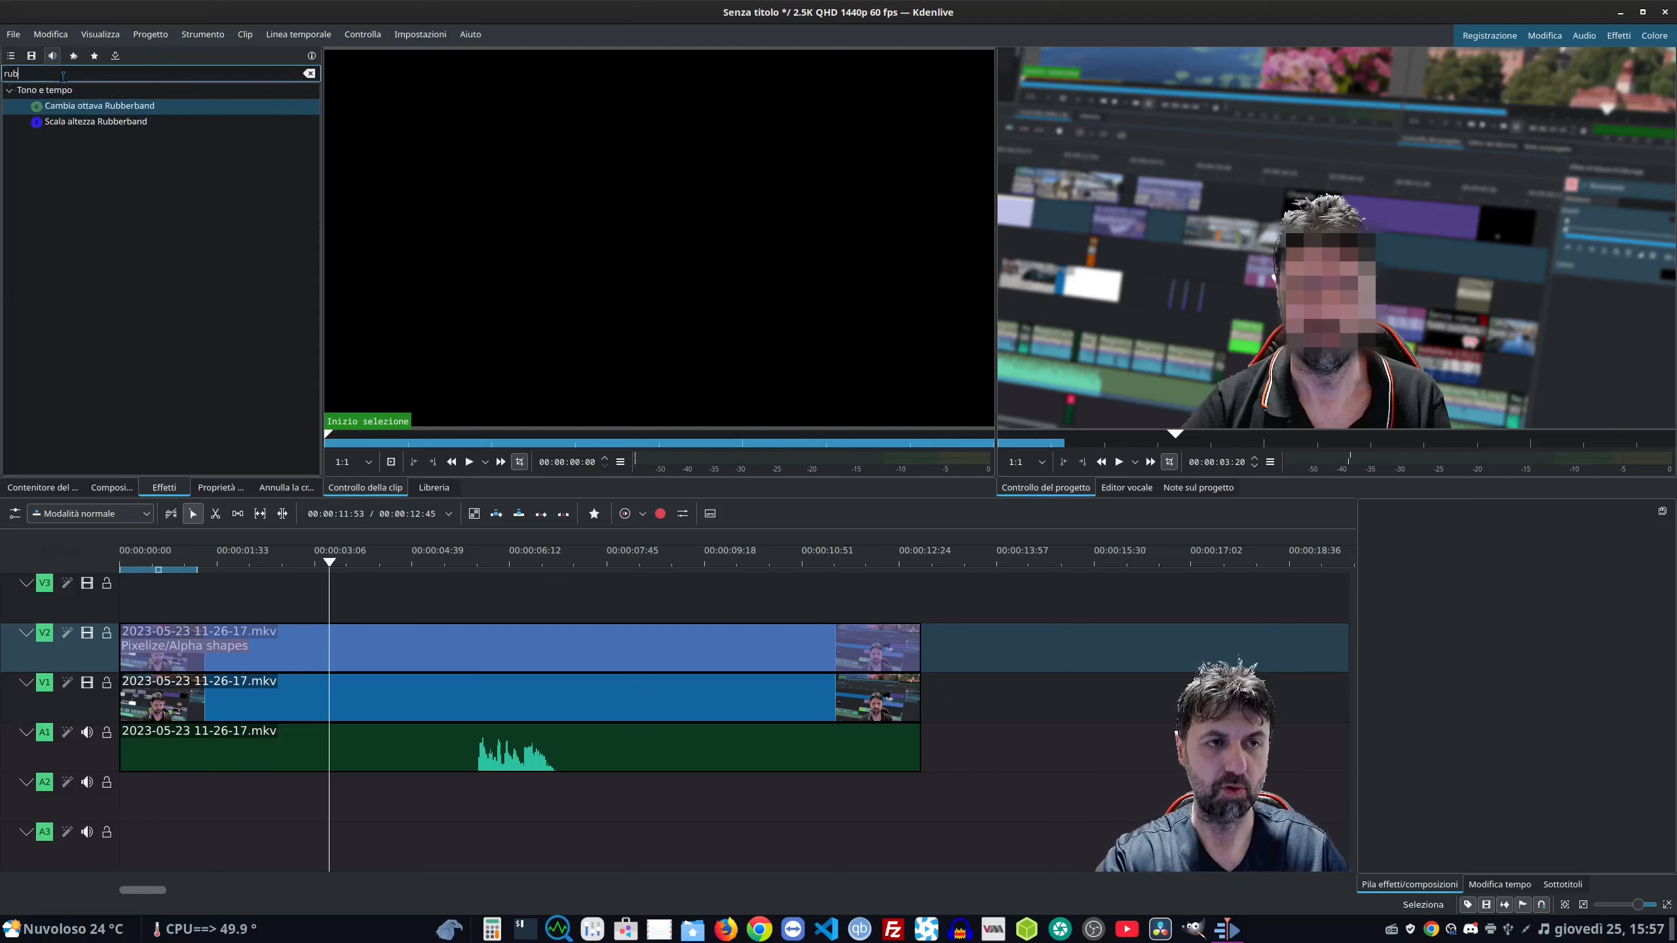
left_click(110, 112)
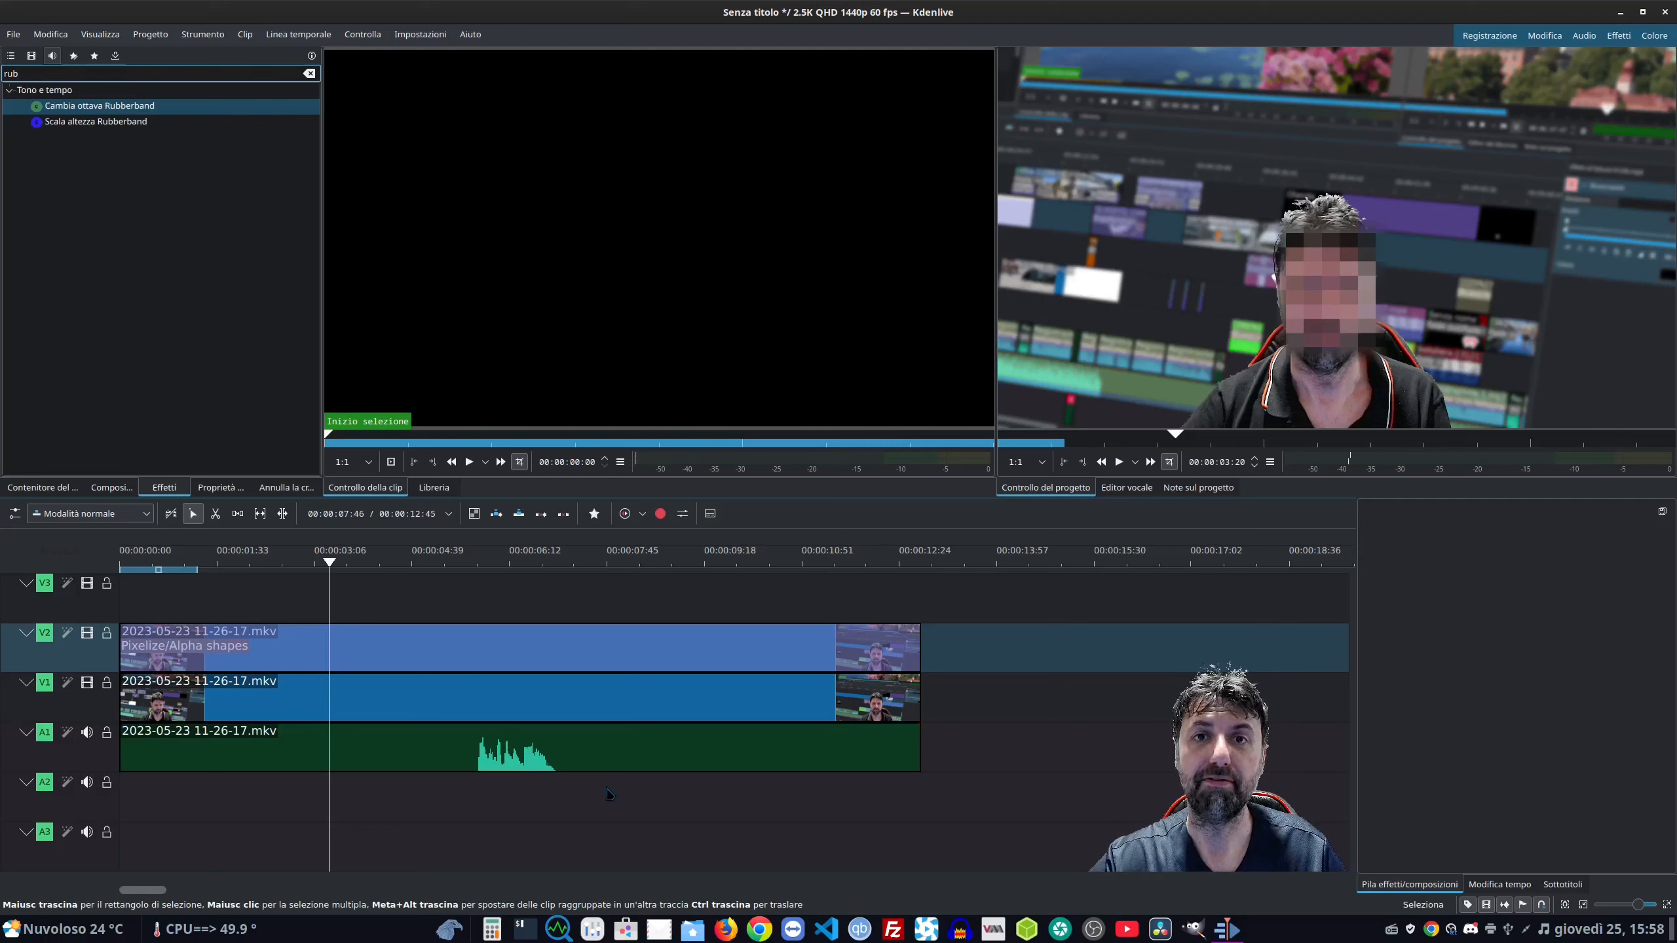
Show the recording controls on track A2 and record a voice-over there from 00:00:00:00.
scroll(608, 794, "right", 5)
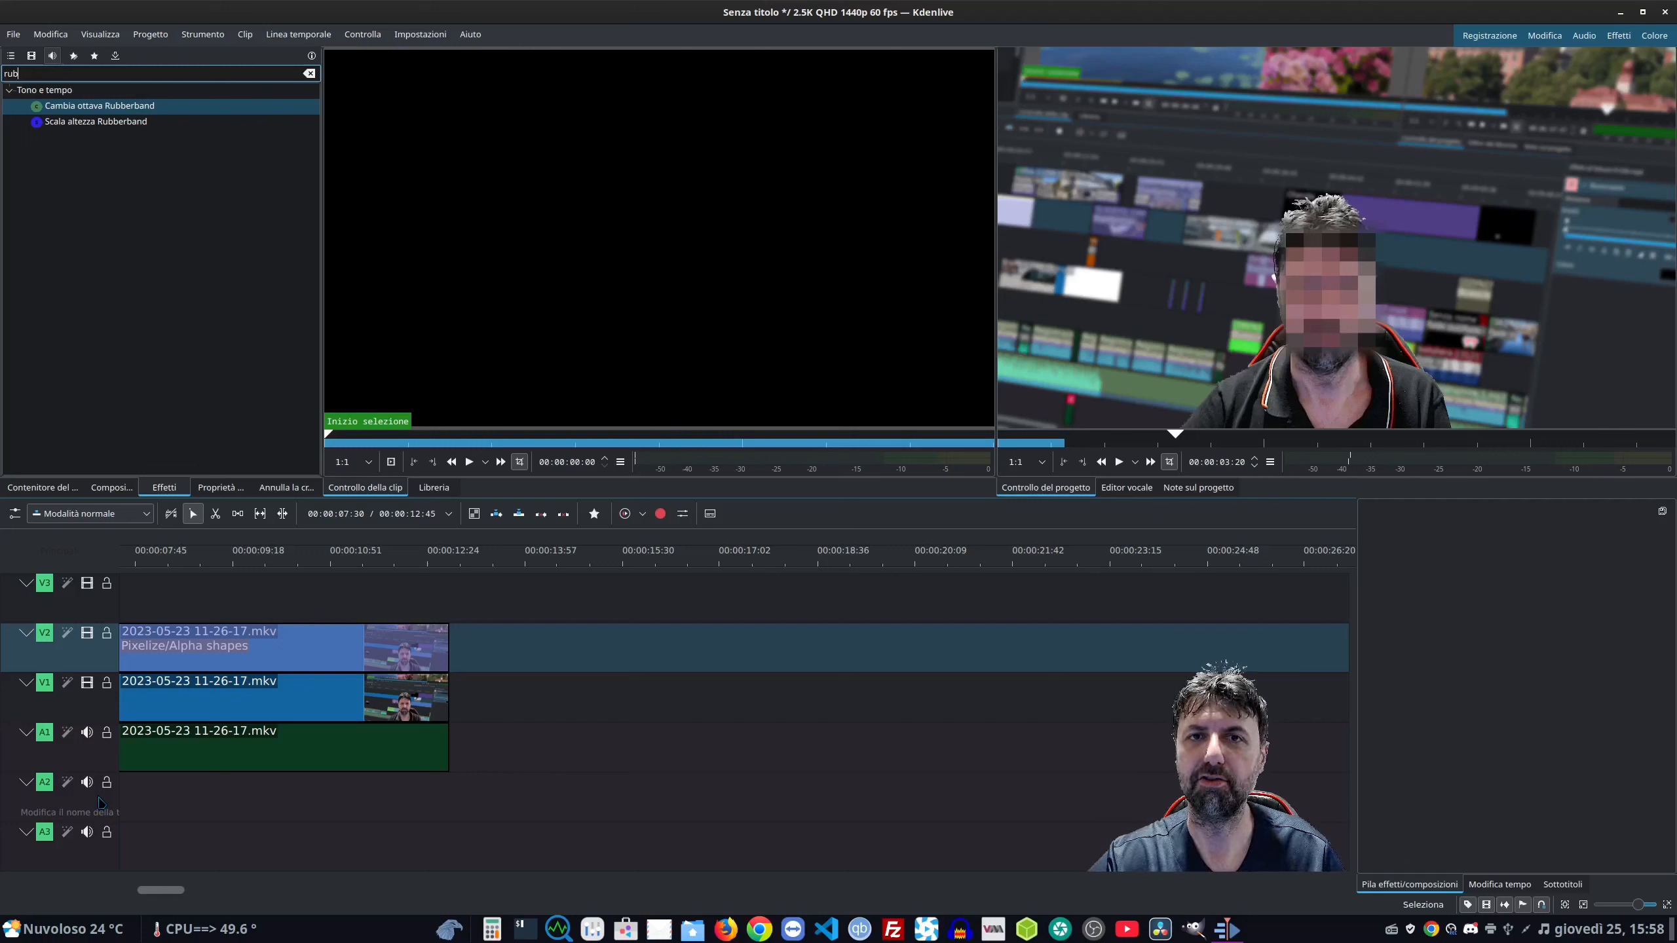
right_click(101, 802)
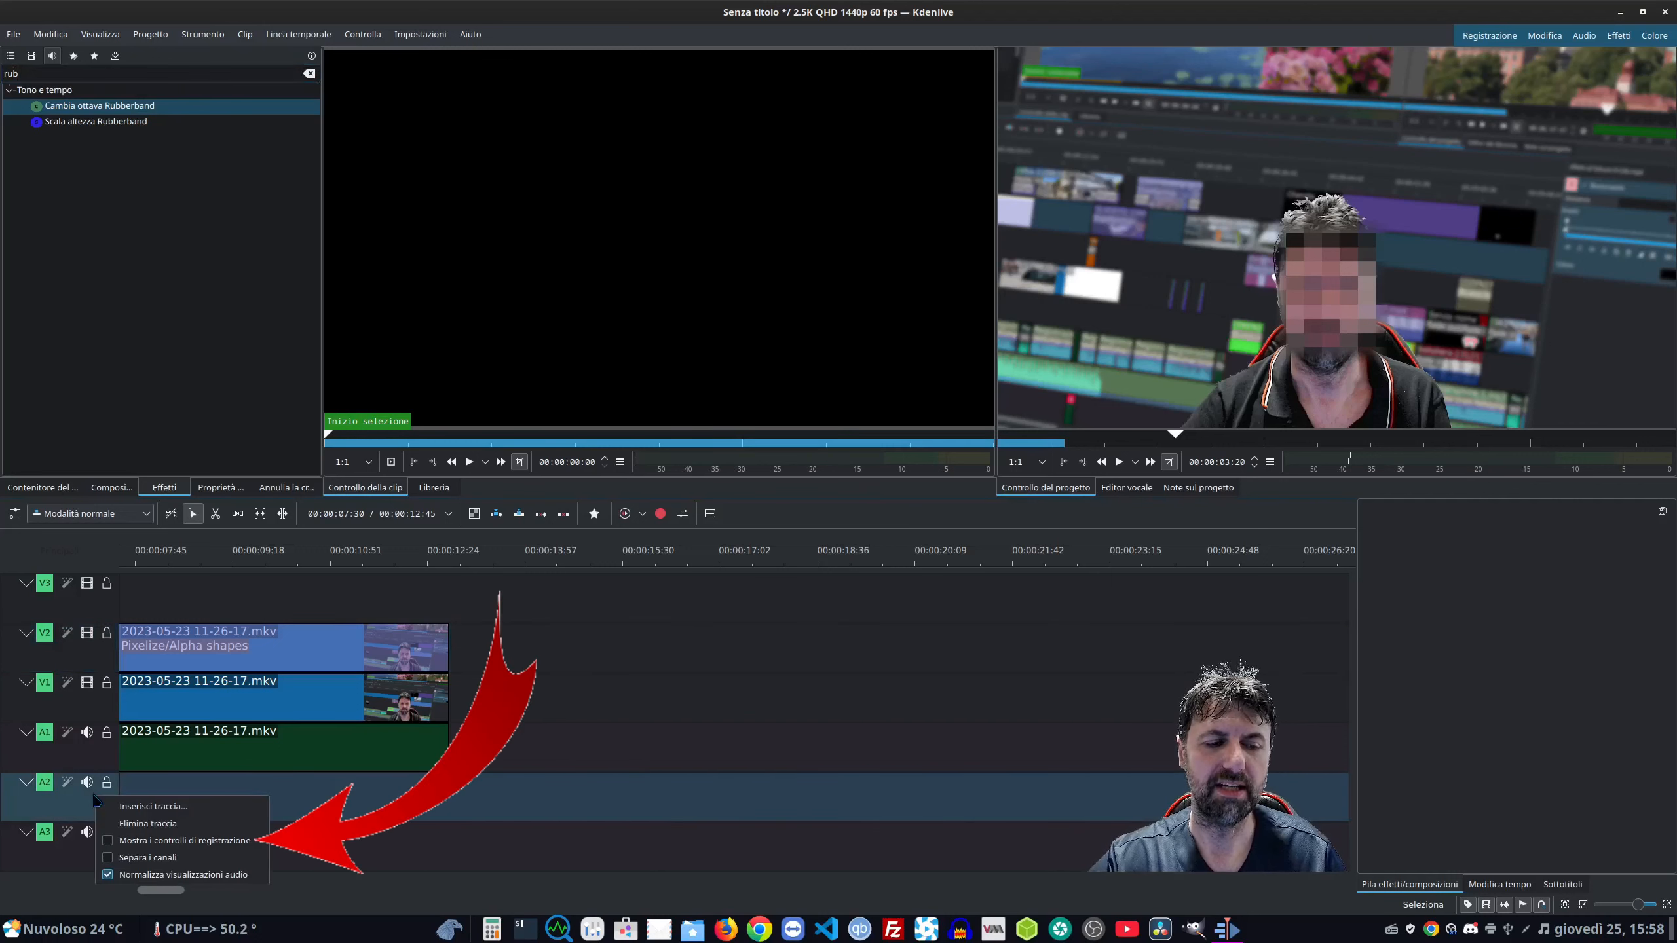
left_click(191, 840)
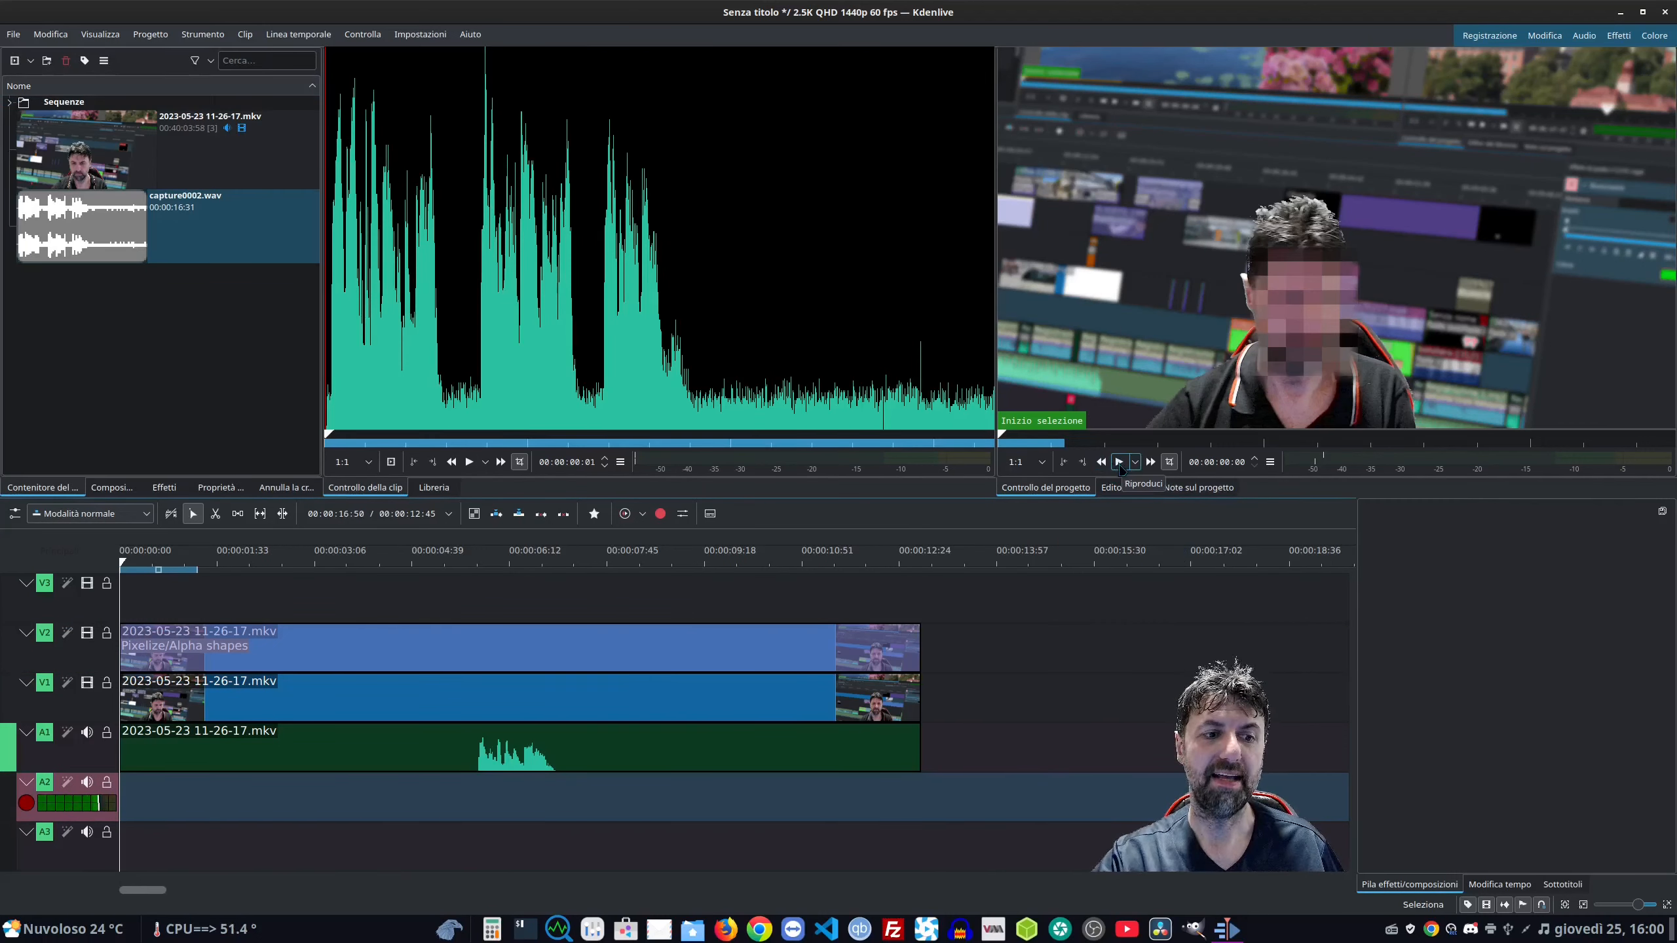
left_click(26, 804)
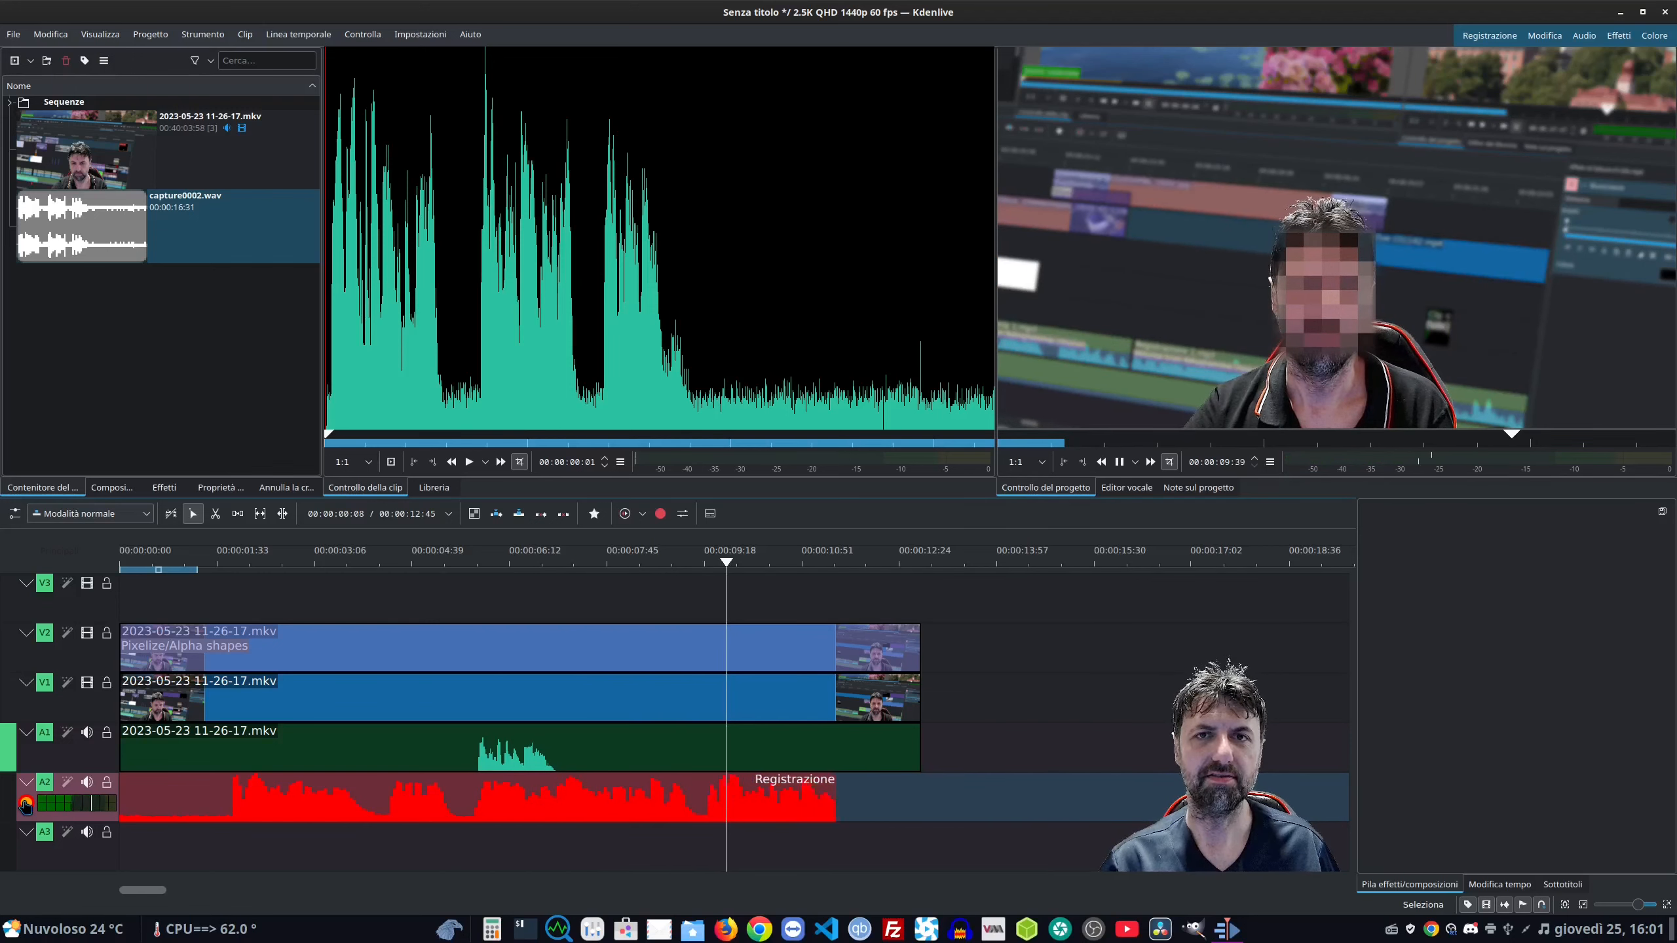
left_click(26, 803)
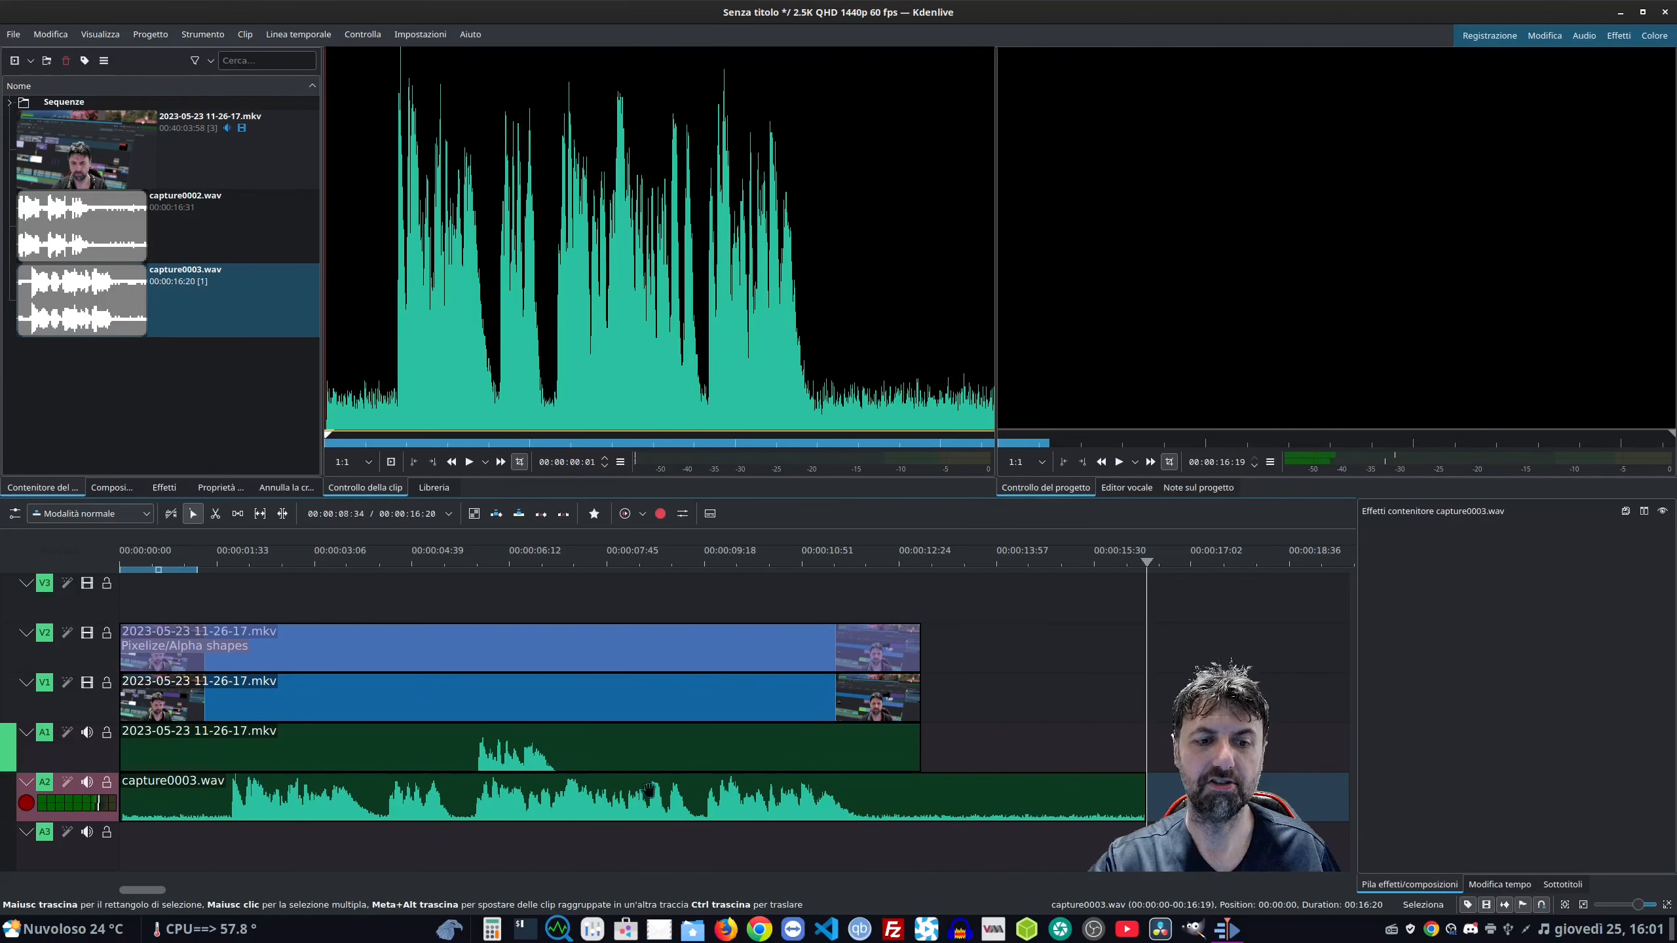
Mute track A1 and apply Cambia ottava Rubberband to the capture0003.wav recording on A2.
left_click(87, 732)
left_click(165, 486)
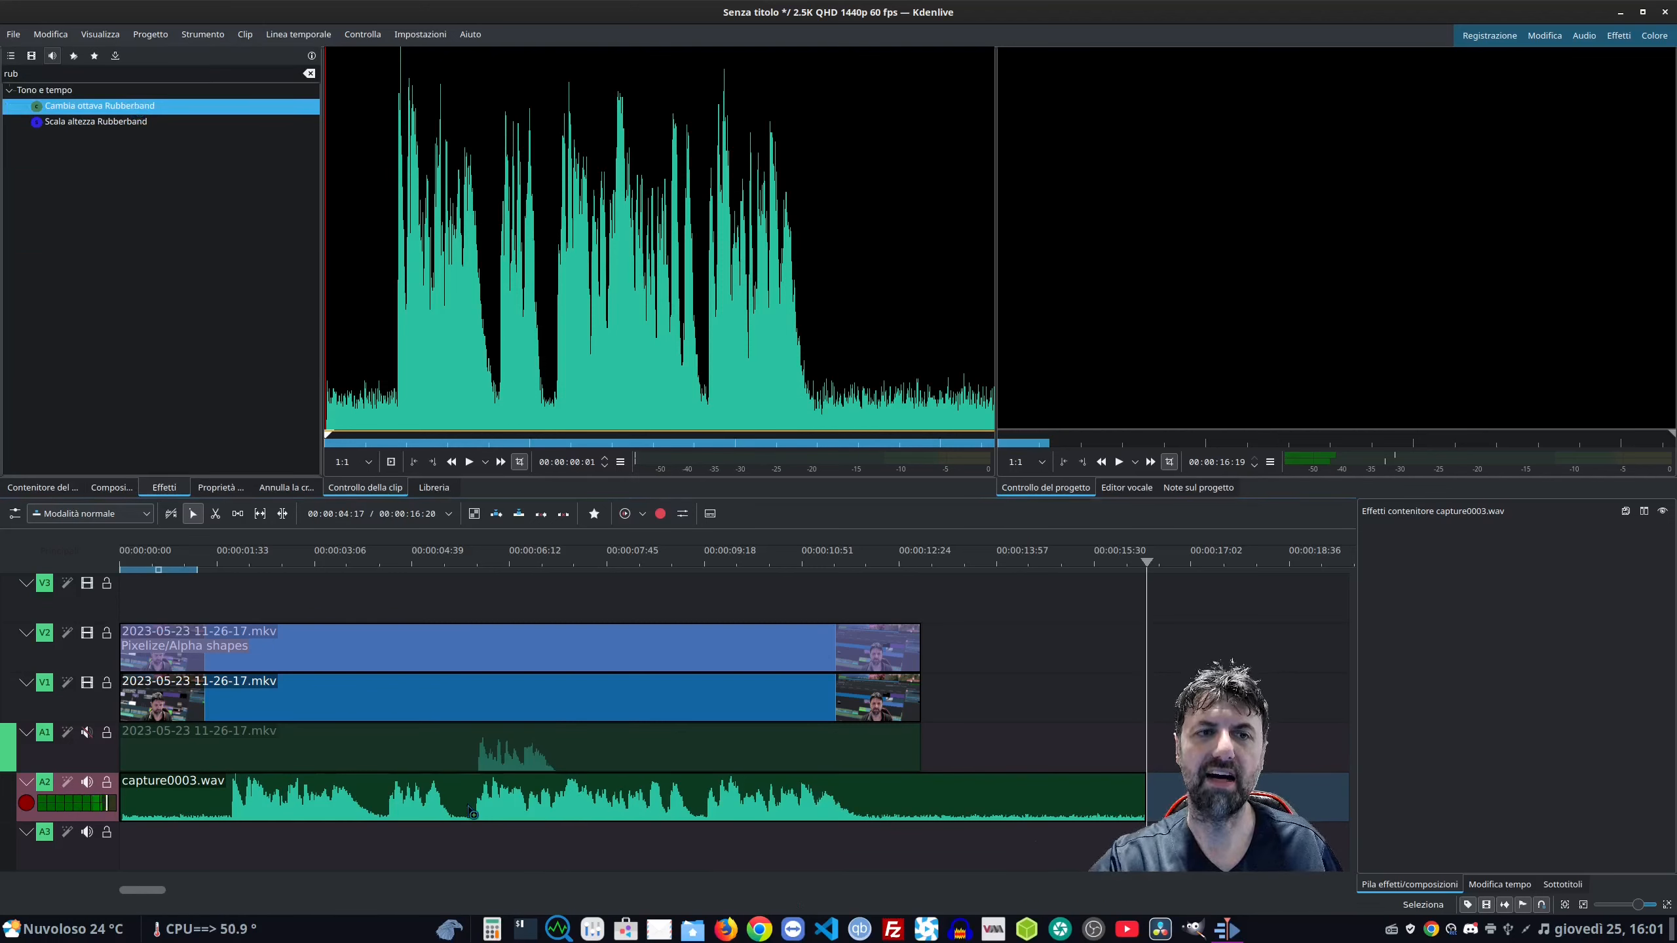
left_click_drag(473, 814, 473, 814)
left_click(587, 802)
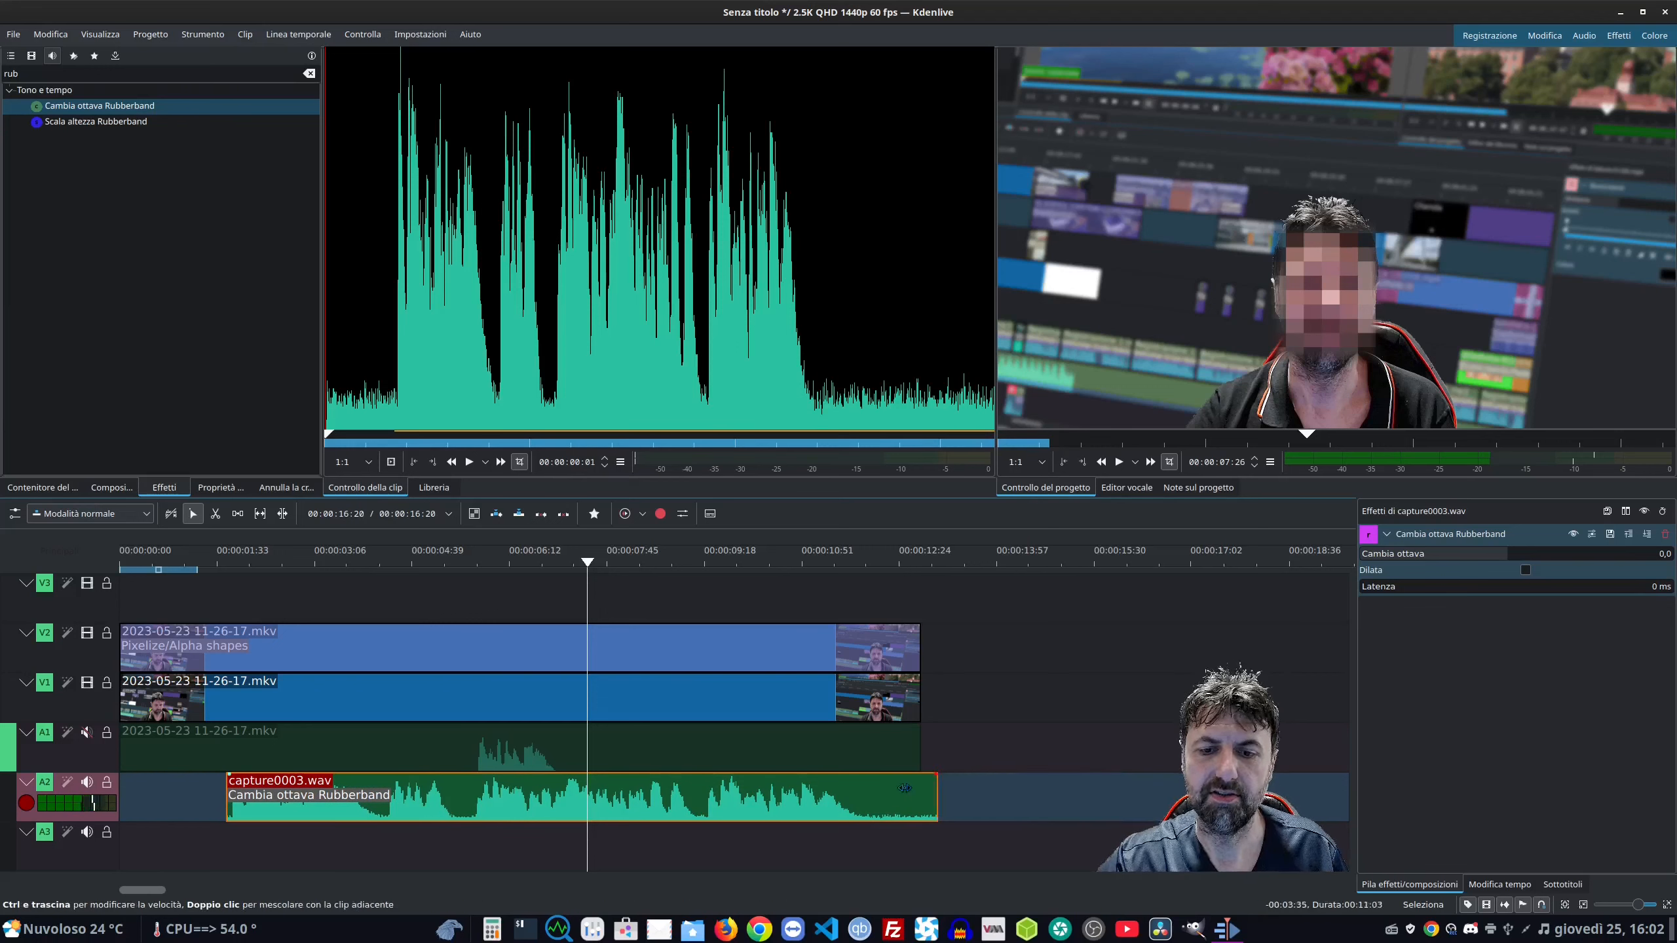
Trim the silent end of the A2 recording and cut it at both sides of its three pauses.
left_click_drag(904, 788, 823, 788)
key("x")
left_click(448, 799)
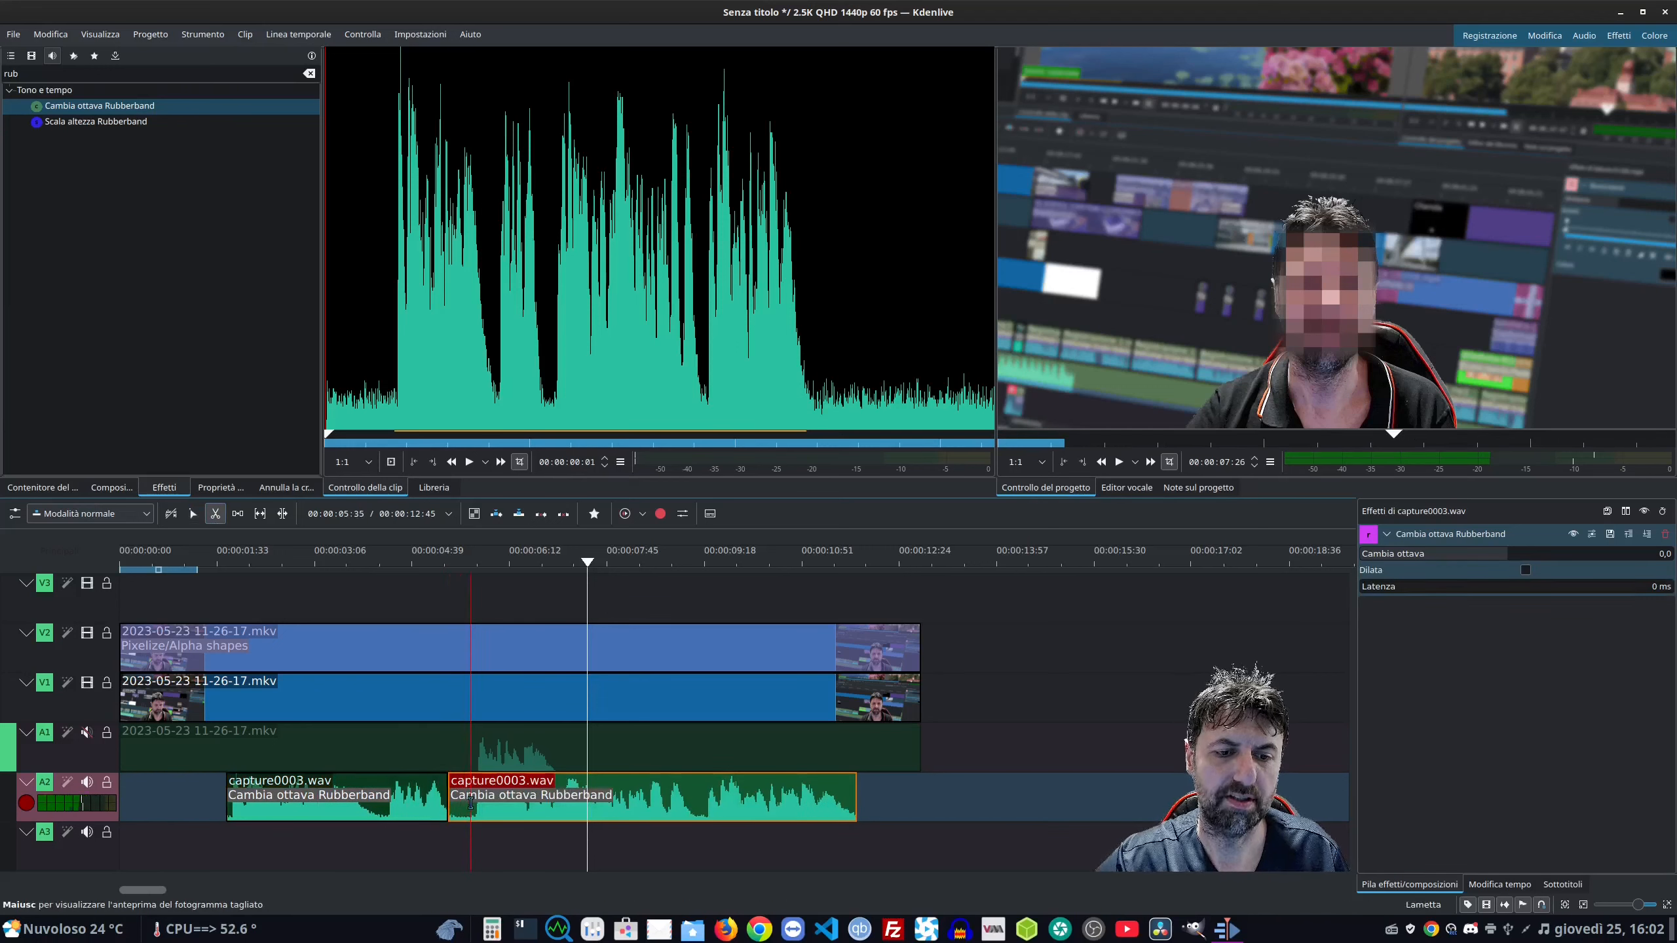
left_click(471, 800)
left_click(367, 801)
left_click(387, 801)
left_click(690, 801)
left_click(702, 801)
key("s")
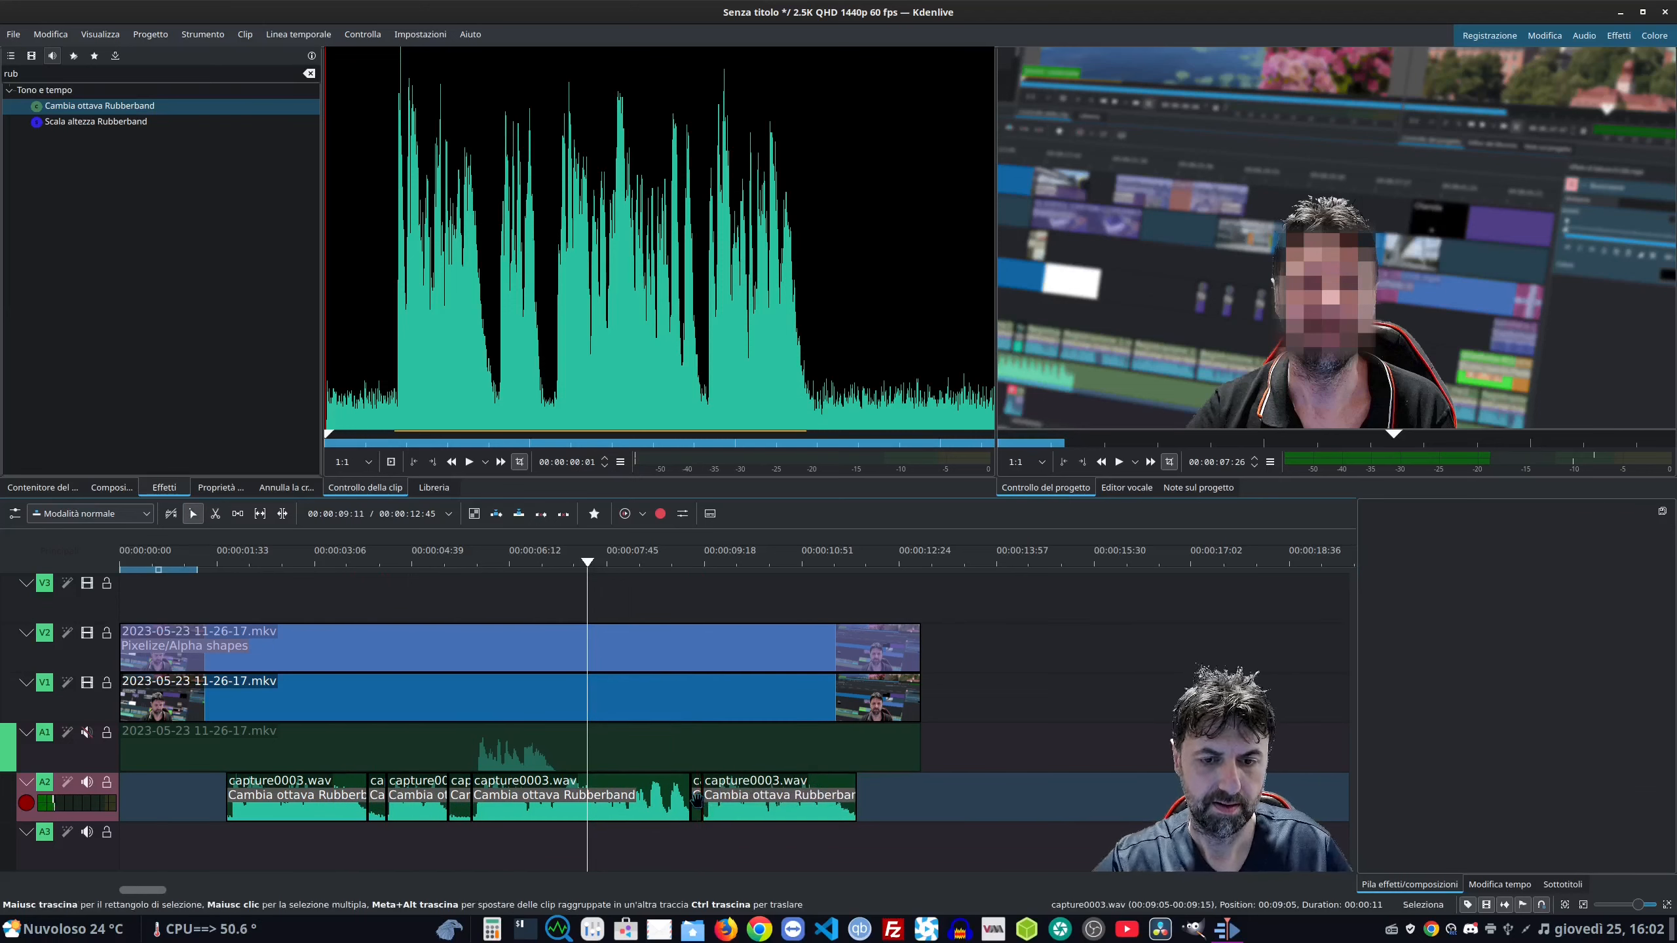
Delete the three silent pieces from the A2 recording and close the gaps between the remaining segments.
left_click(696, 799)
key("Delete")
left_click(460, 800)
key("Delete")
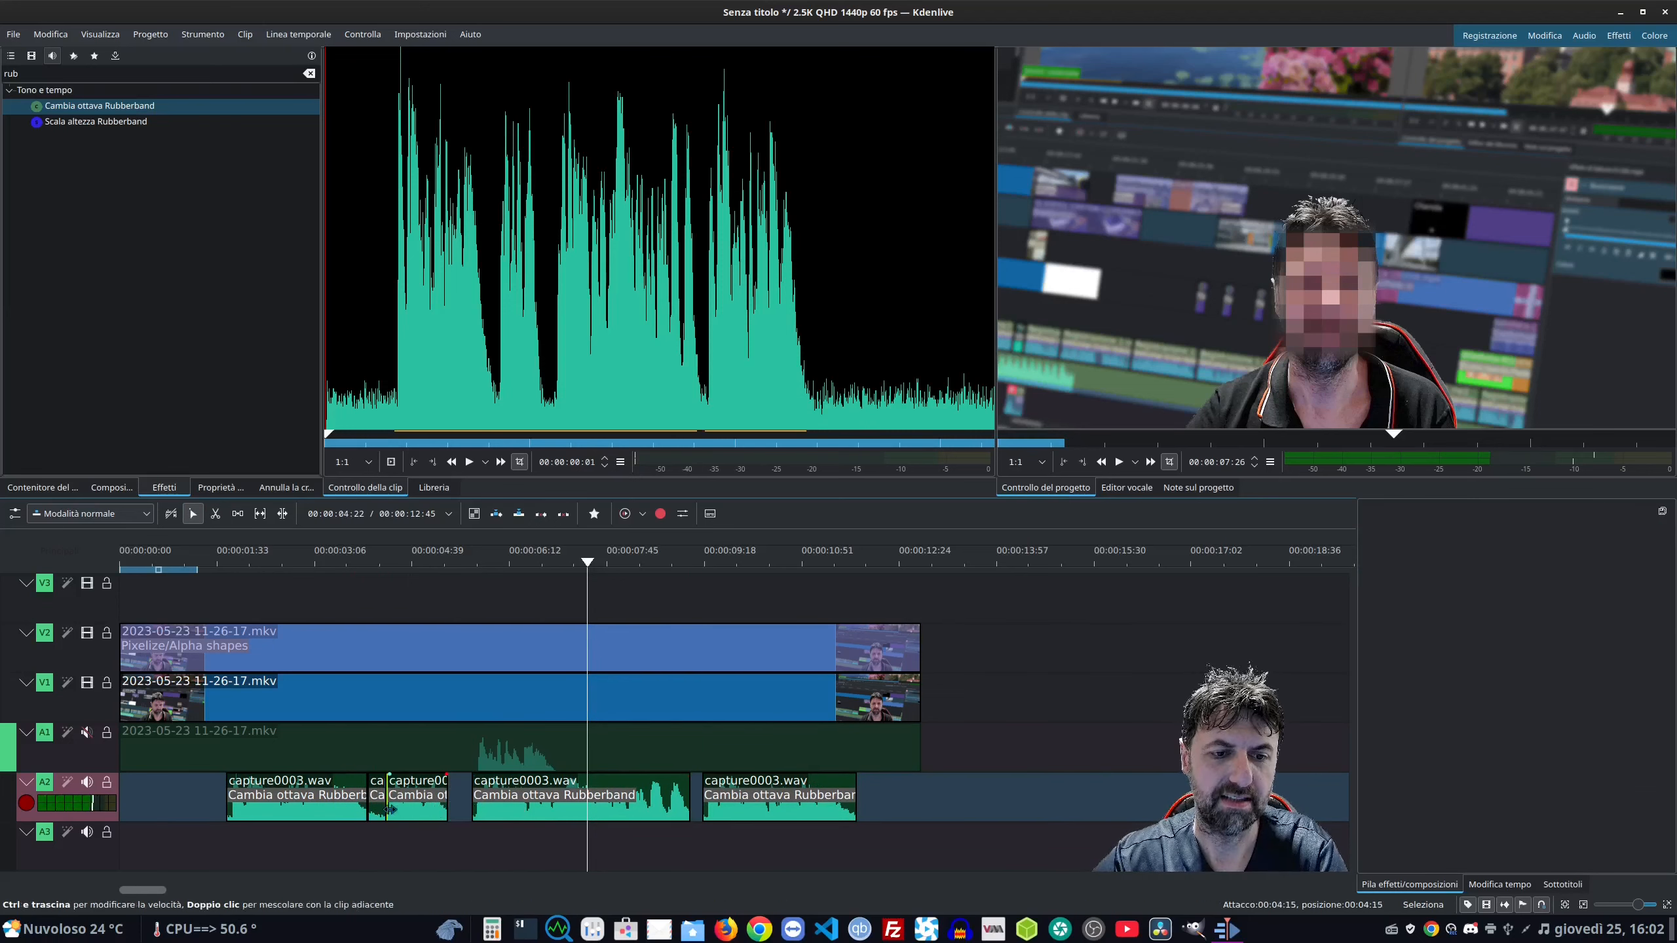
left_click(378, 799)
key("Delete")
left_click_drag(418, 805, 401, 804)
left_click_drag(574, 808, 532, 809)
left_click_drag(790, 812, 736, 812)
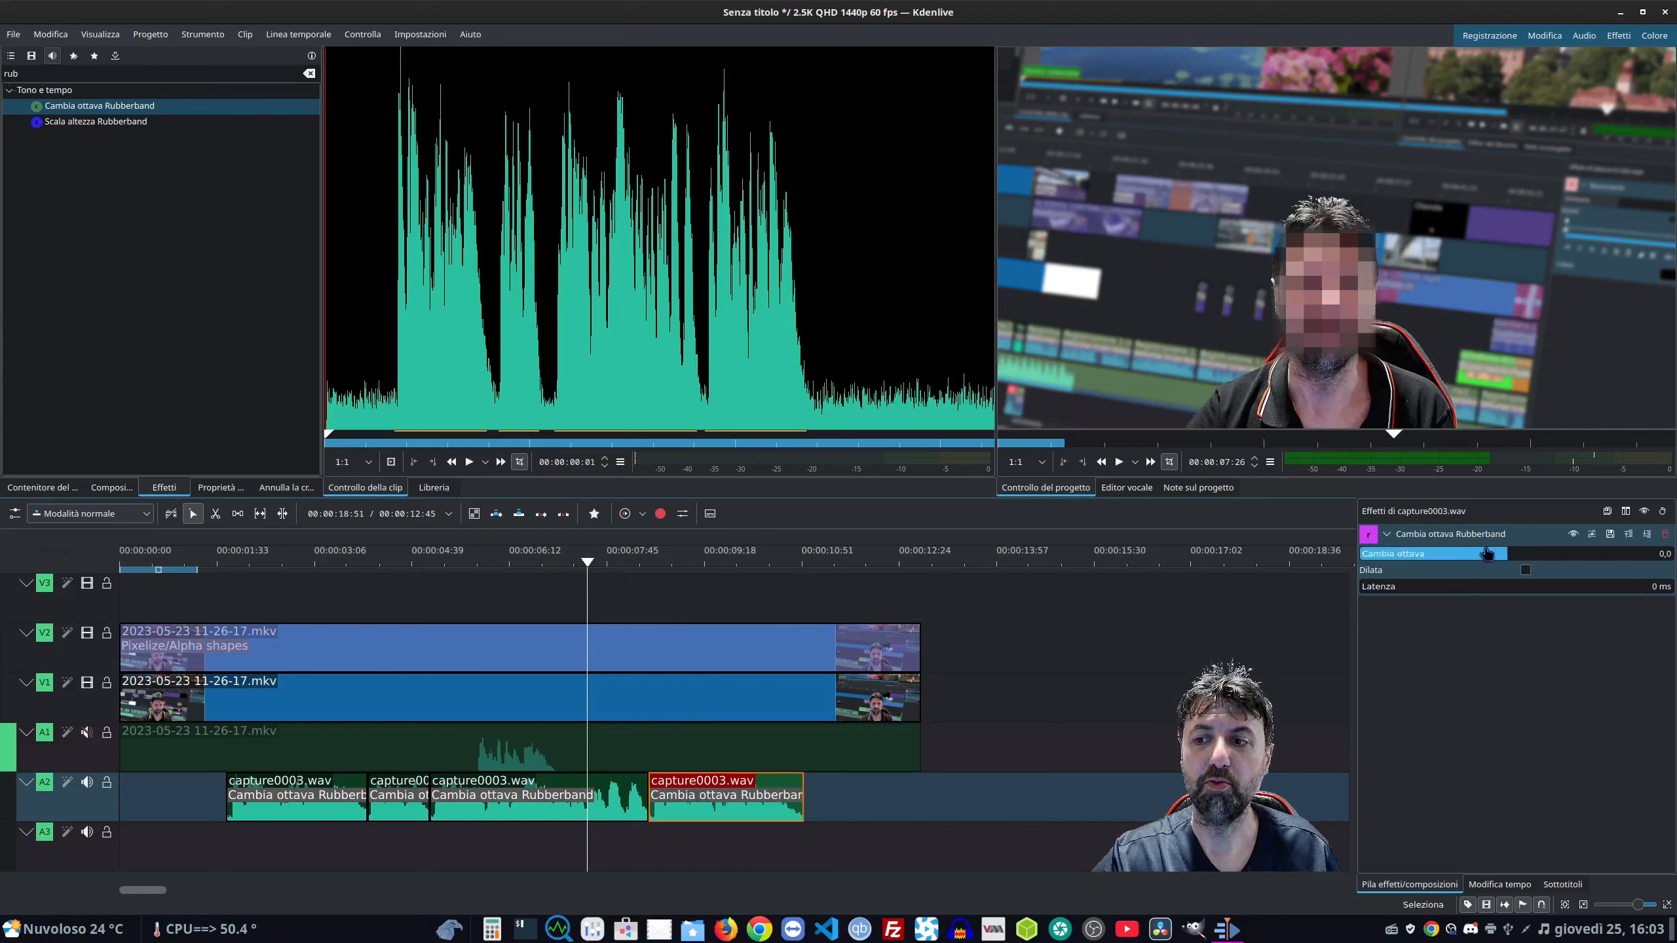
Set Cambia ottava to 3,3 in the Rubberband effect of the last voice segment on A2.
left_click_drag(1487, 553, 1671, 555)
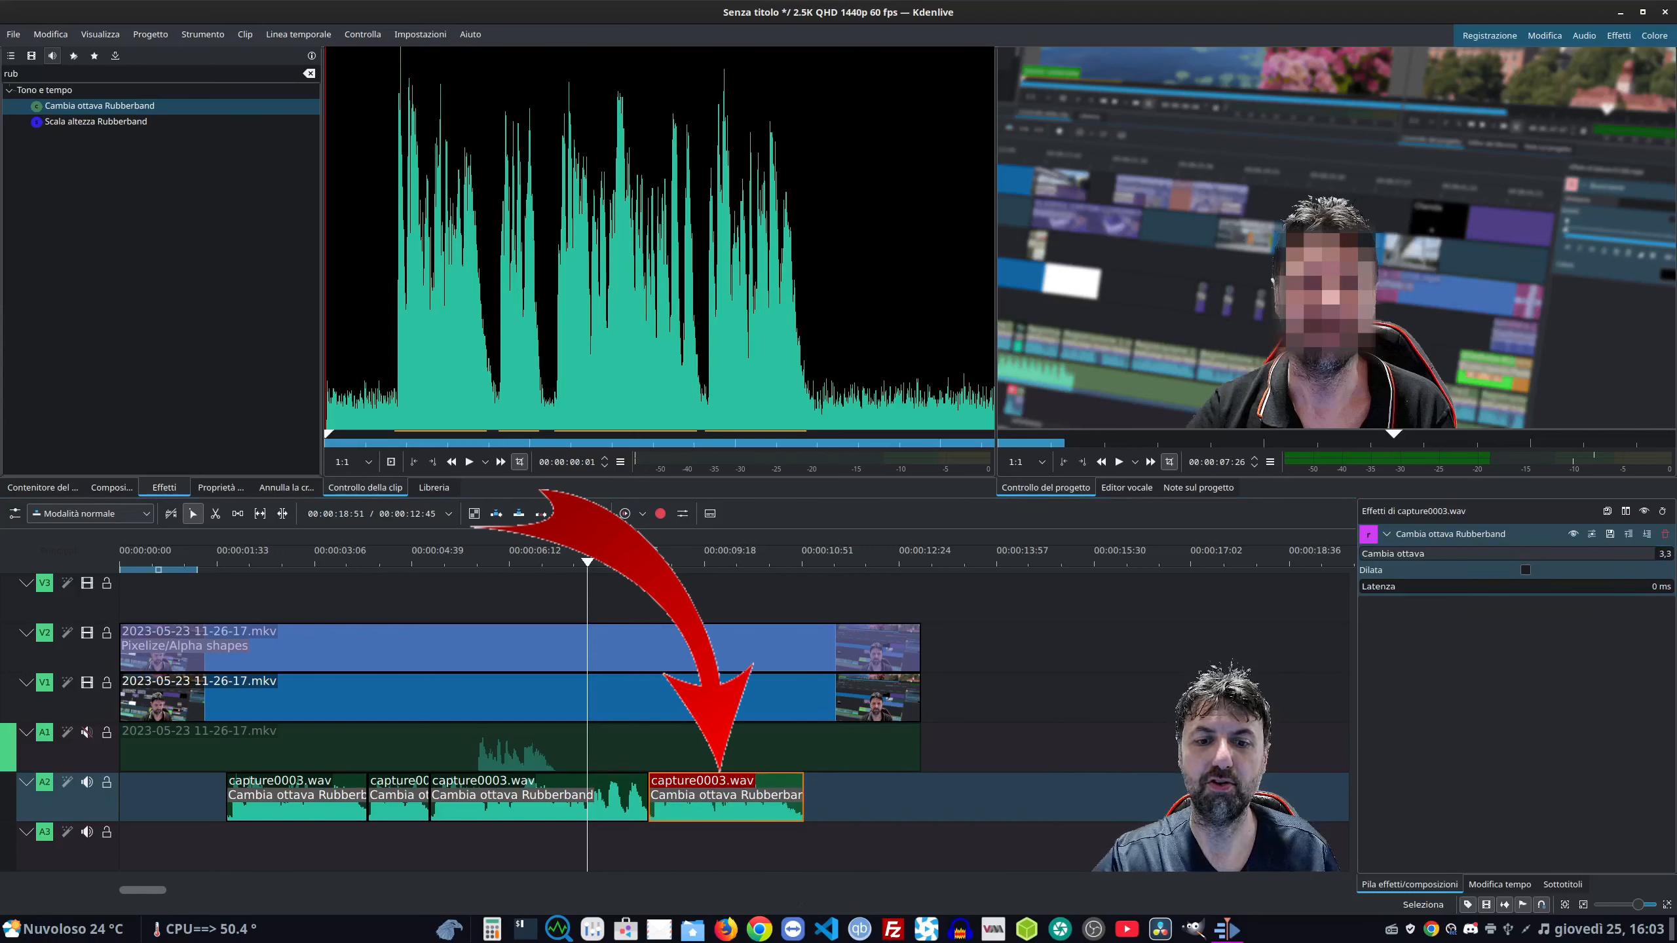
Remove the Cambia ottava Rubberband effect from all four capture0003.wav segments on track A2.
left_click(538, 802)
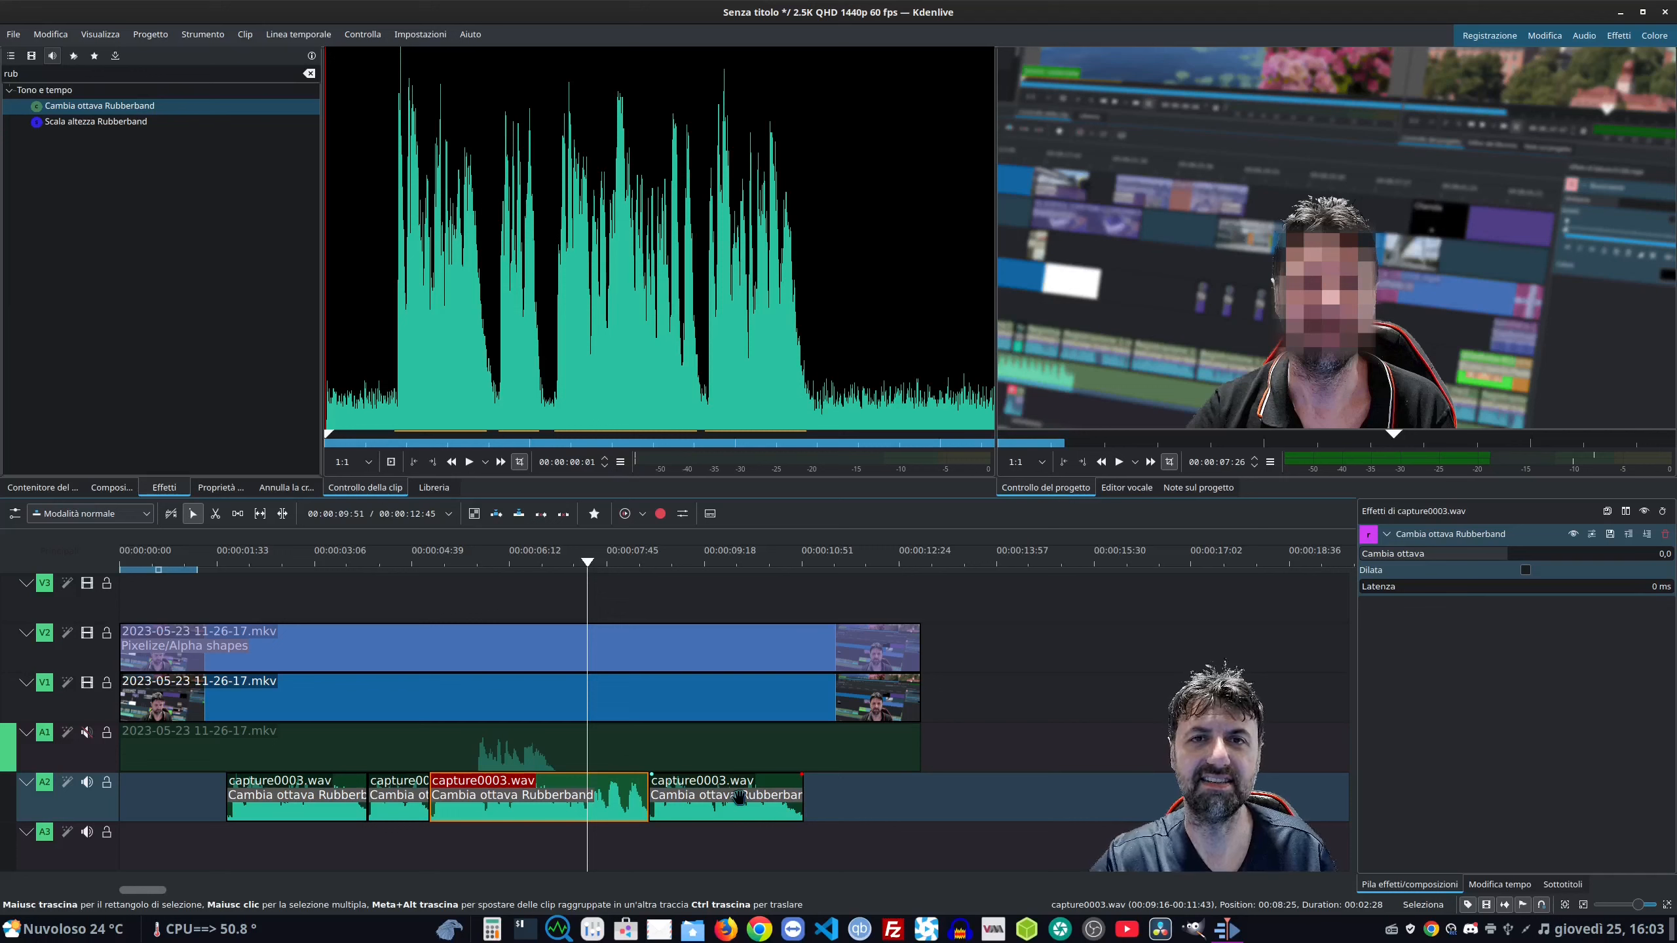
left_click(1665, 534)
left_click(746, 796)
left_click(1665, 534)
left_click(400, 796)
left_click(1665, 535)
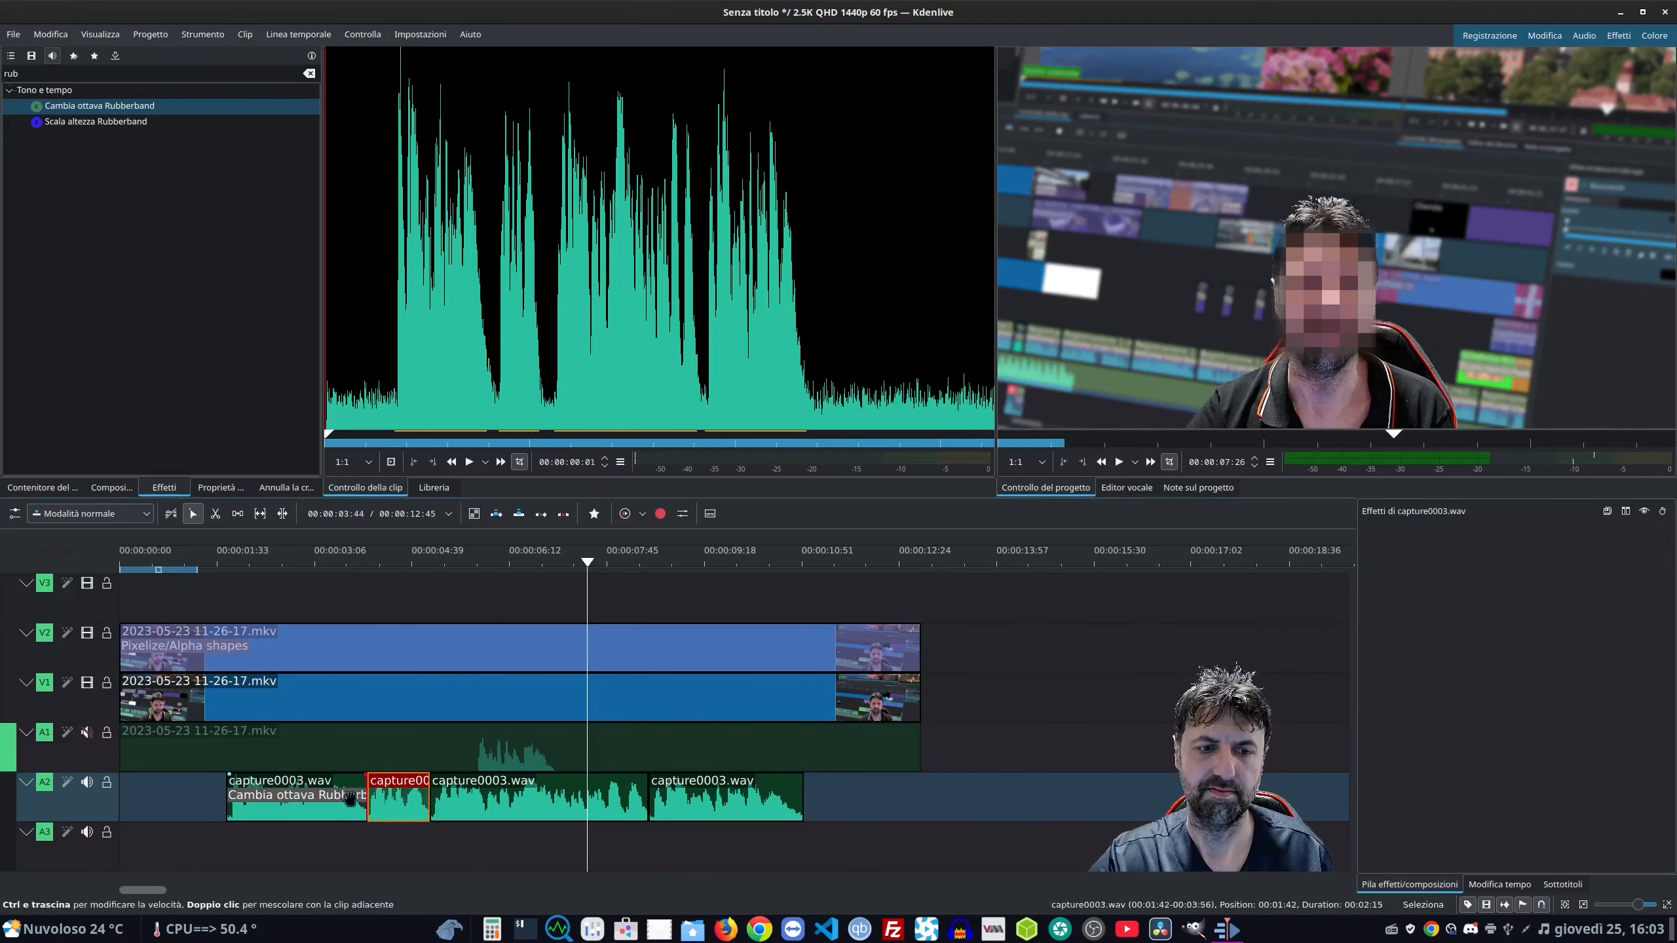
left_click(294, 796)
left_click(1666, 535)
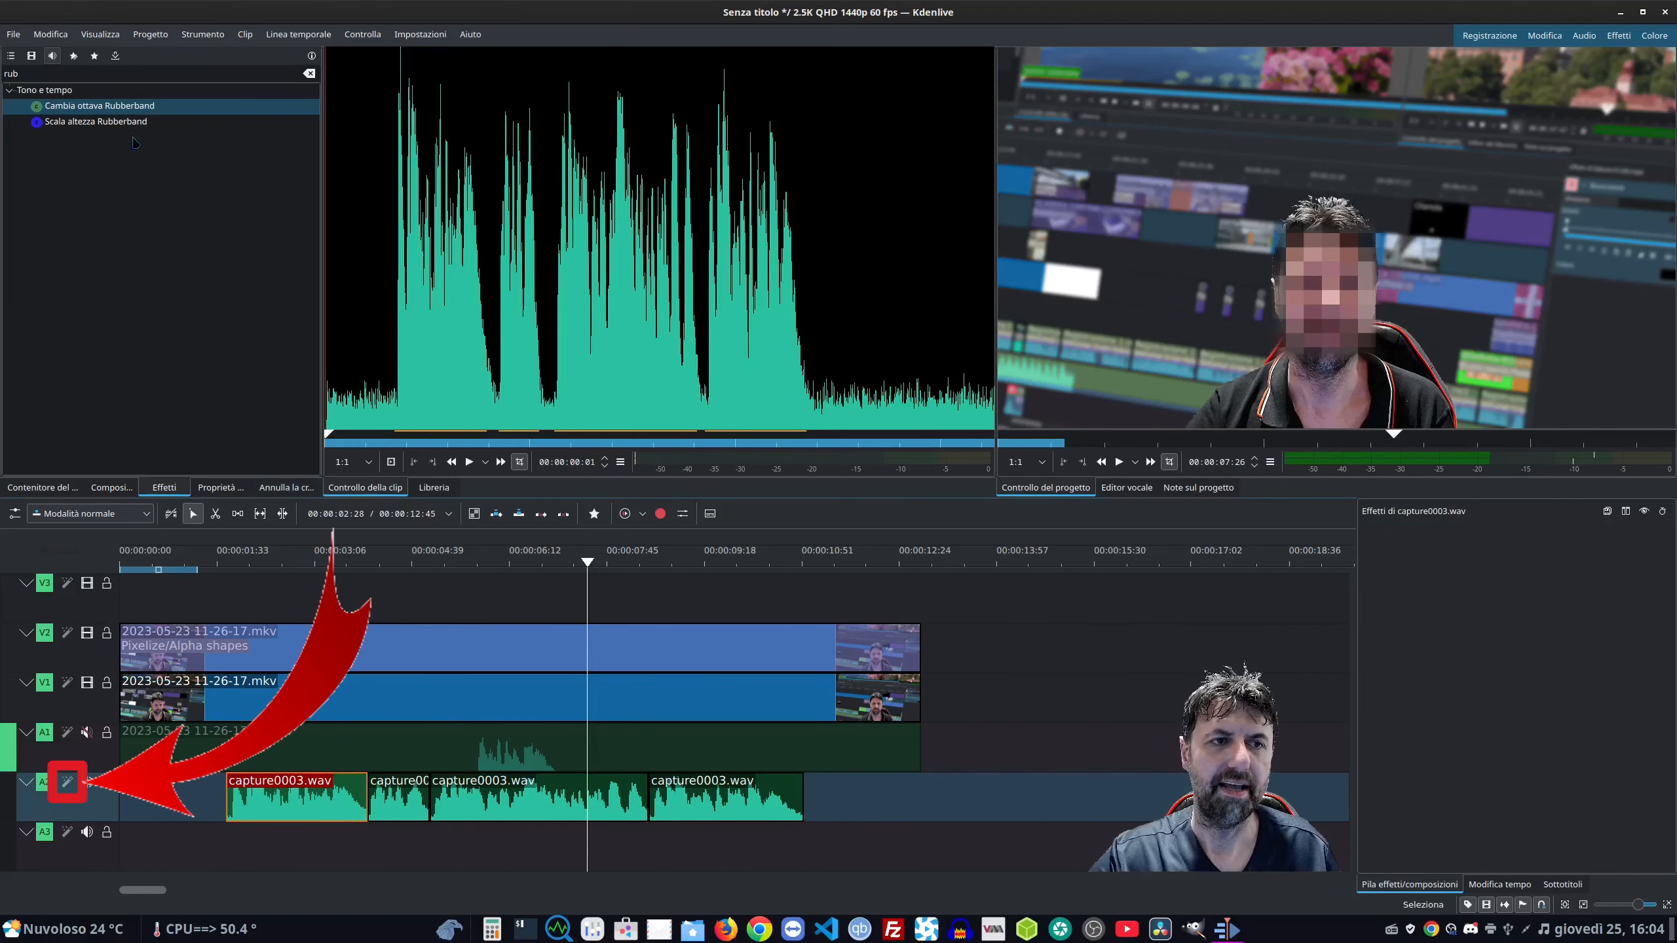
Apply Cambia ottava Rubberband to the whole A2 track and play the timeline from the start of the first voice segment.
left_click_drag(132, 109, 68, 785)
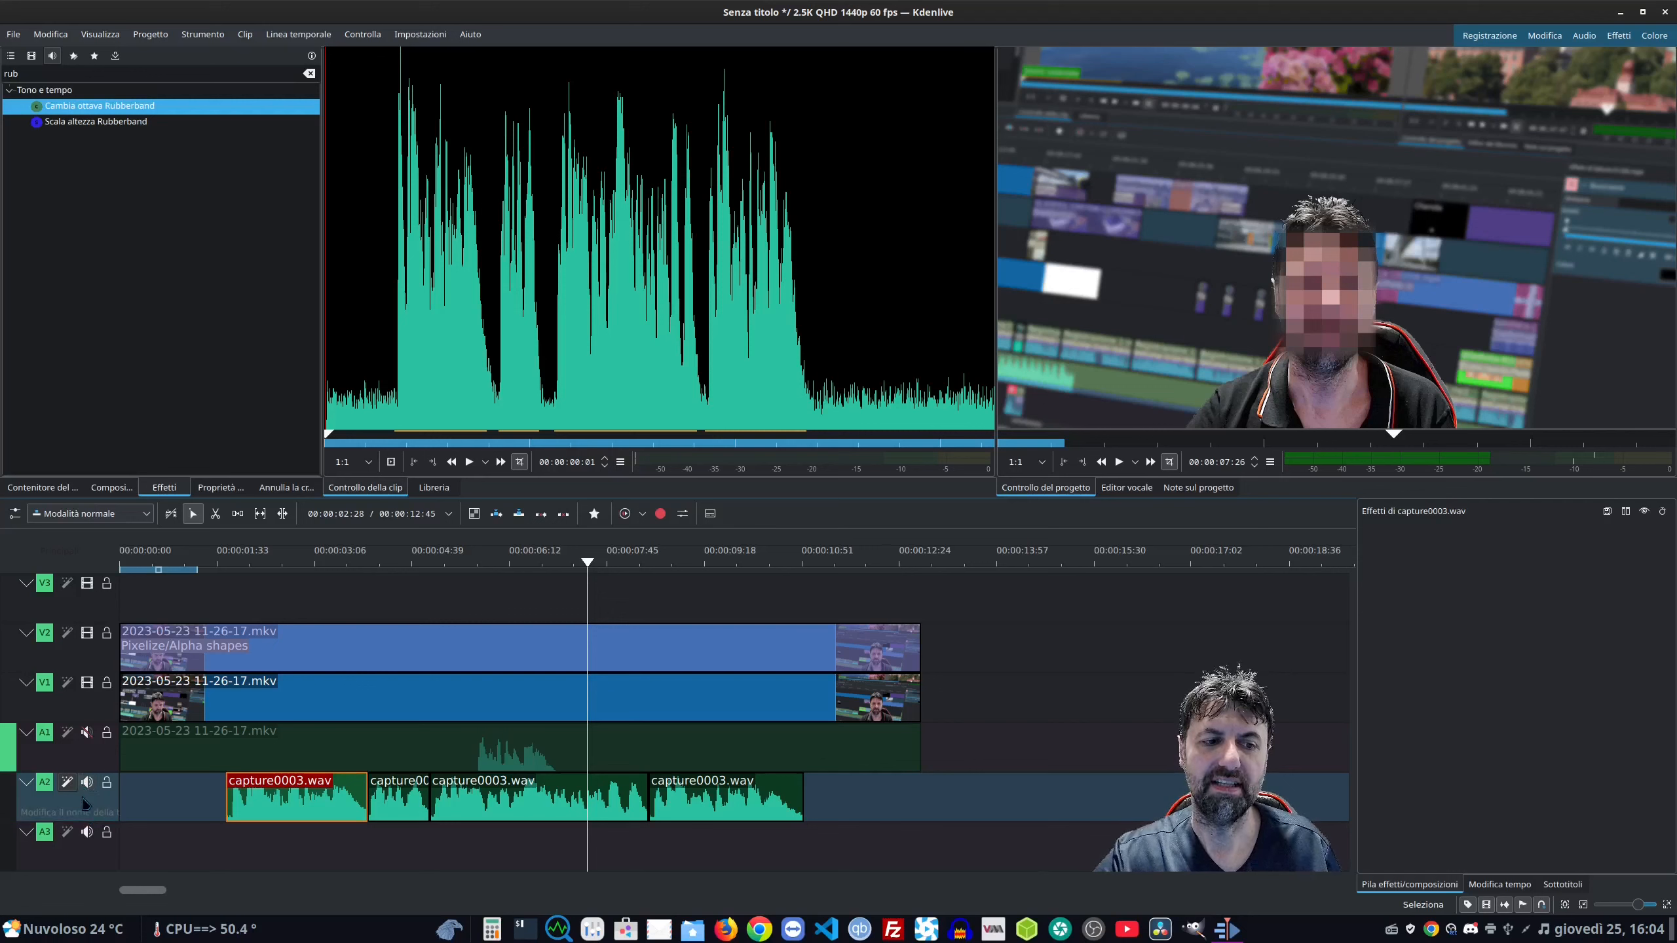
left_click(84, 803)
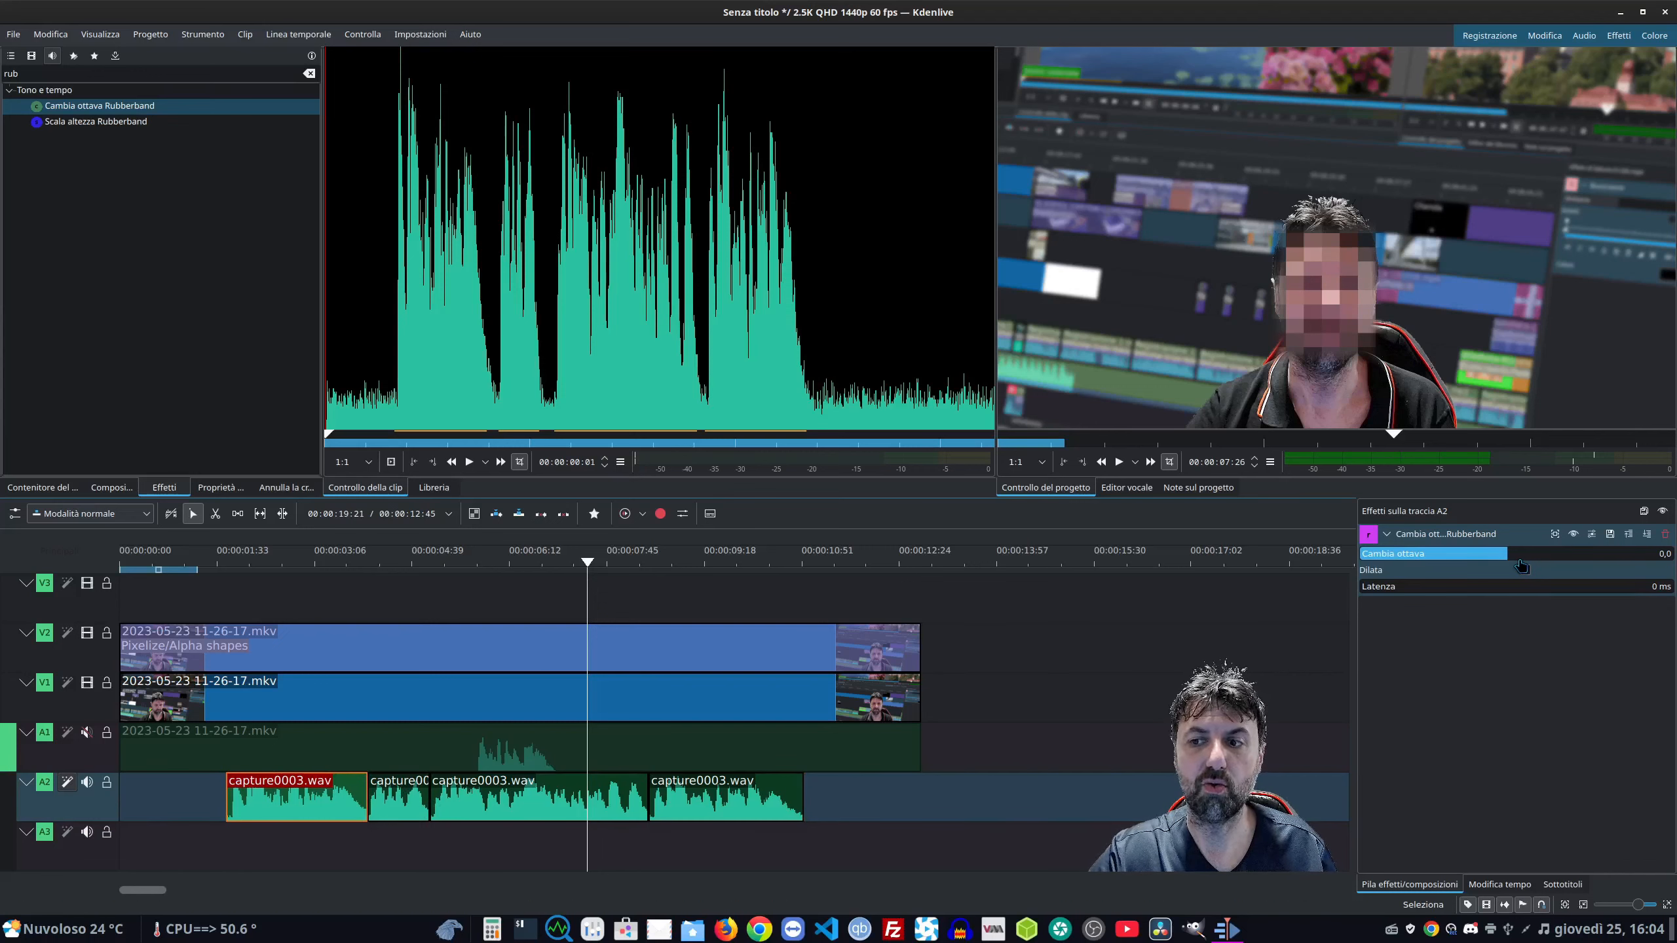
left_click(228, 564)
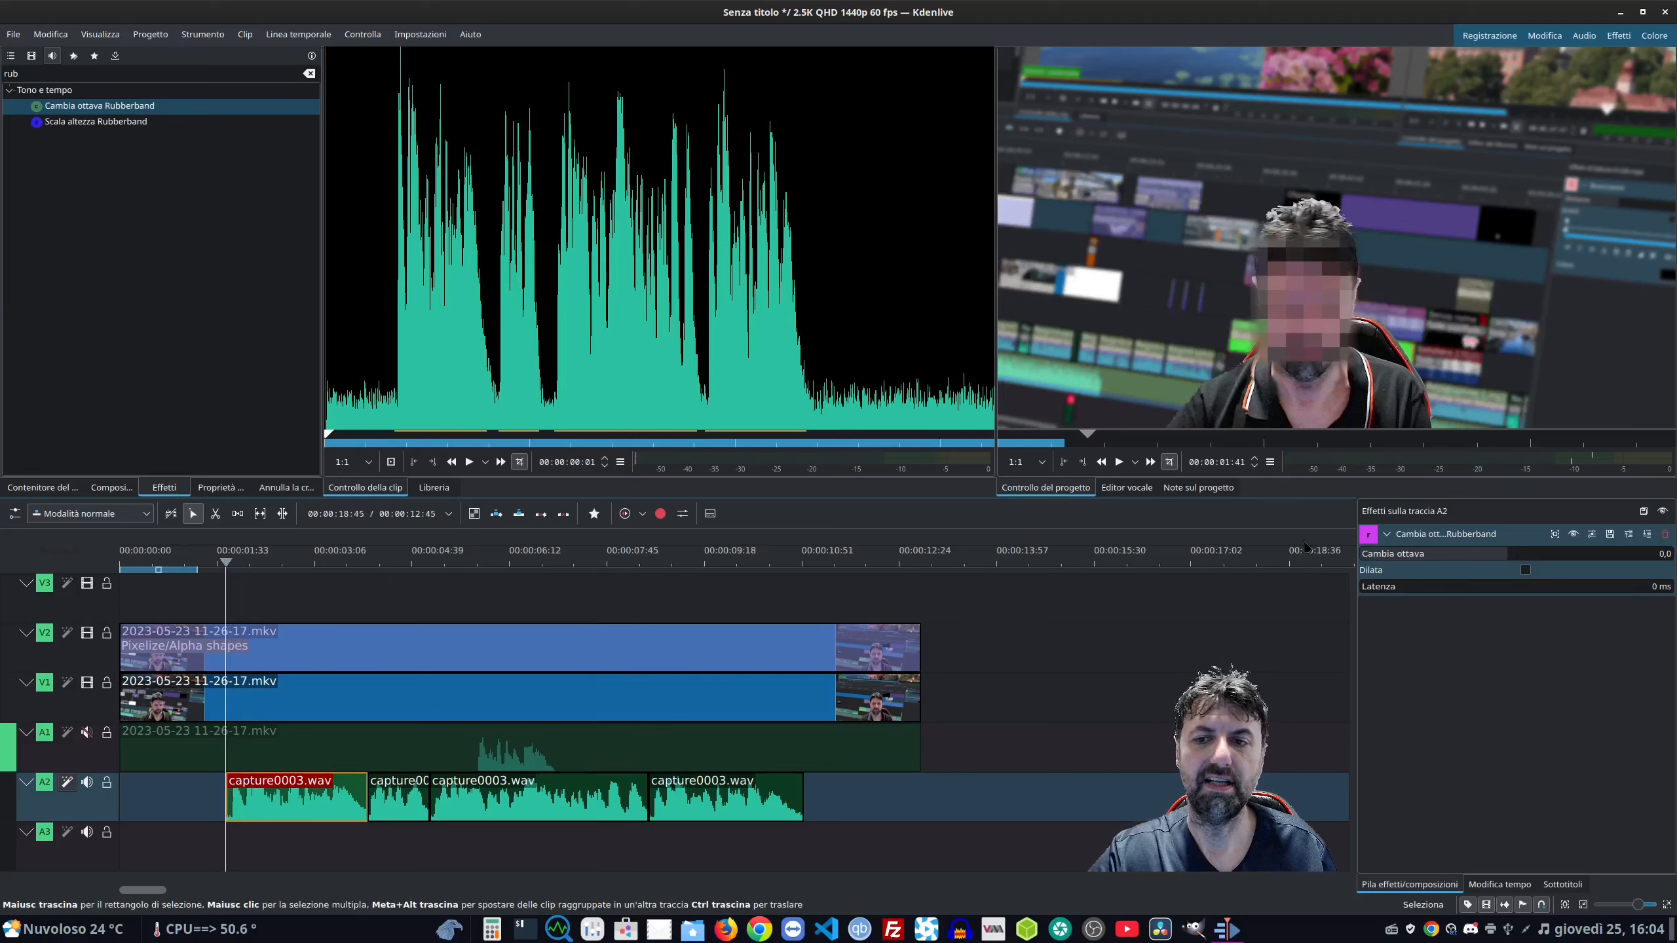
left_click(1119, 462)
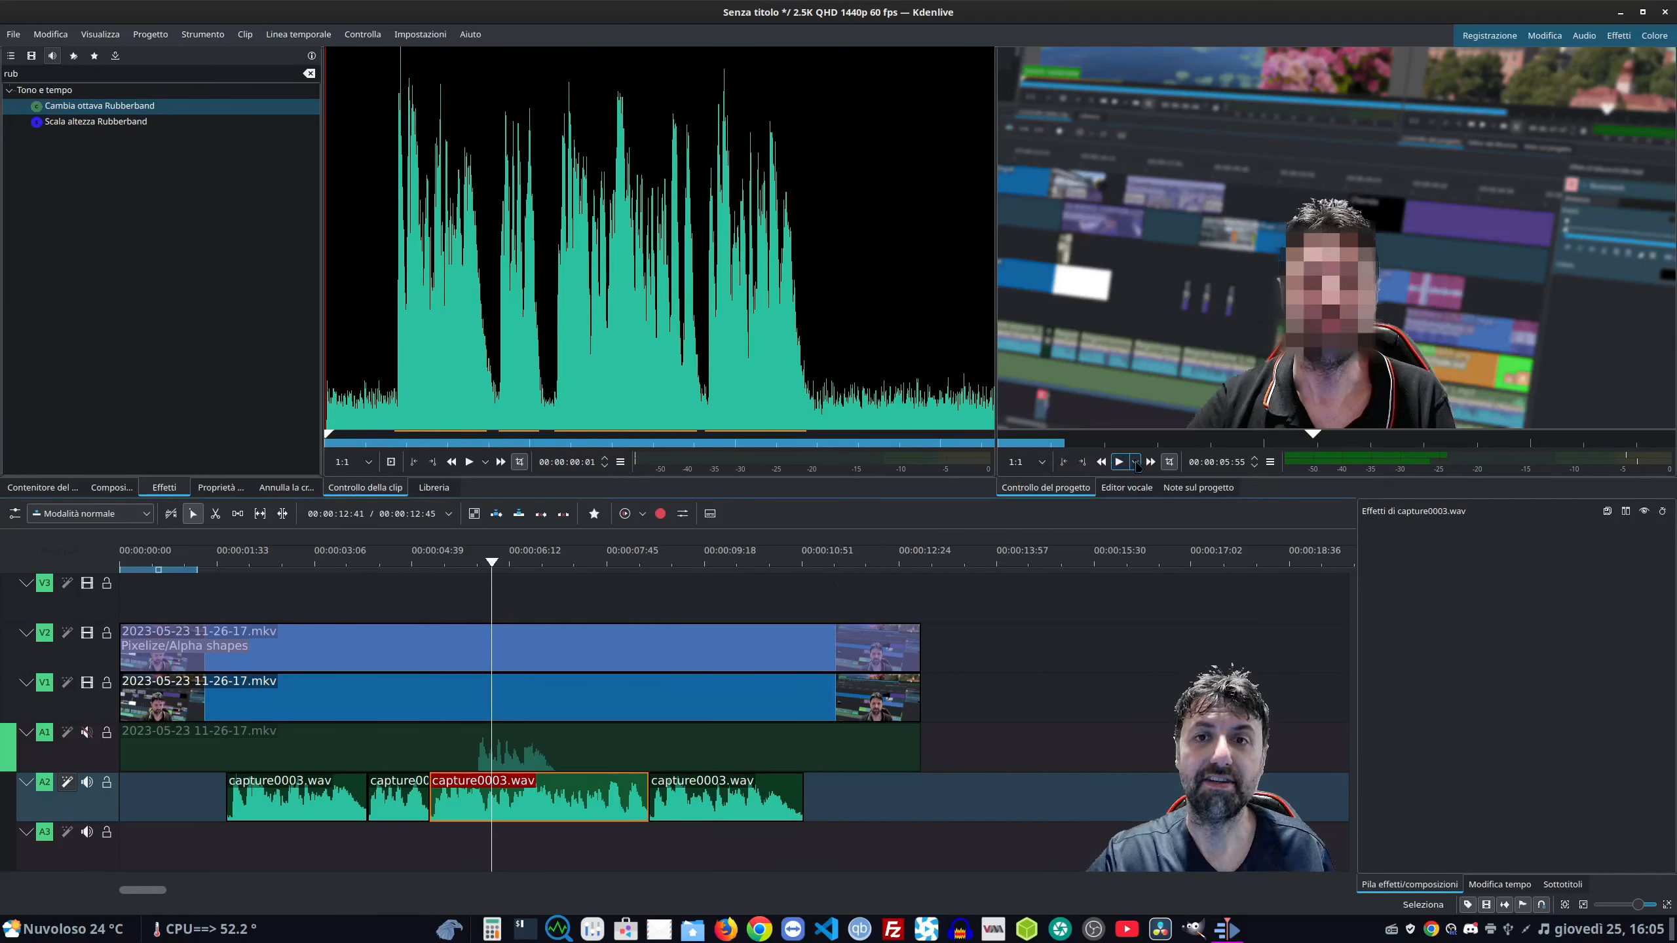
Move and extend the timeline zone to cover all four voice segments on A2 and start looped playback.
left_click(1135, 462)
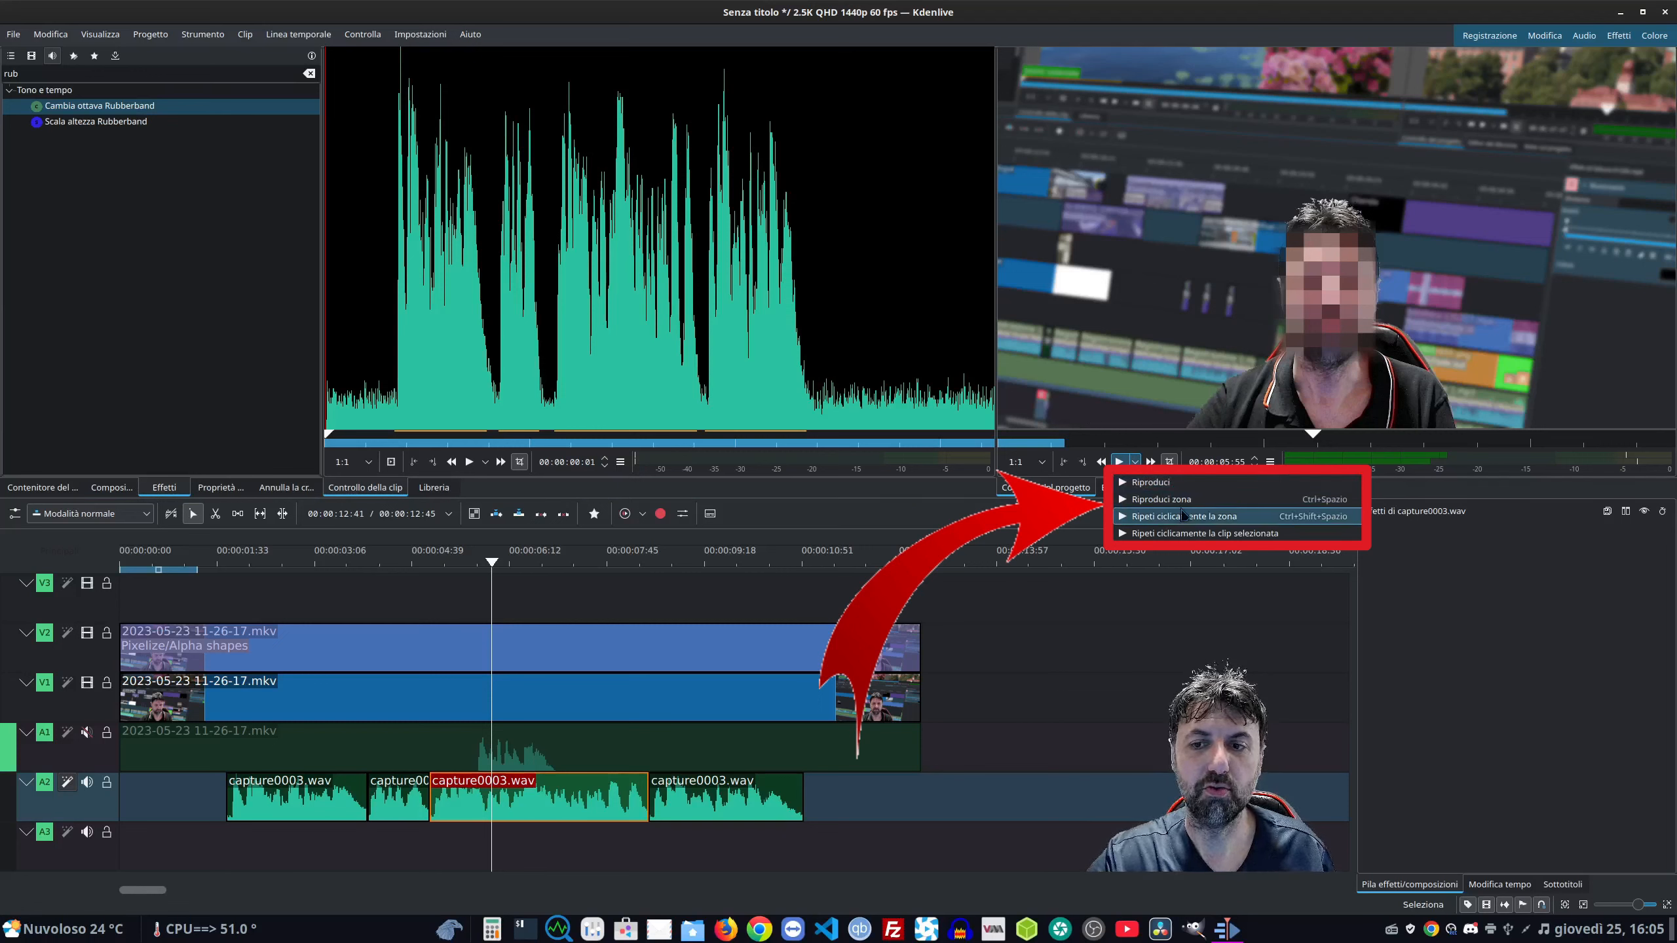
left_click(163, 572)
left_click_drag(162, 572, 277, 580)
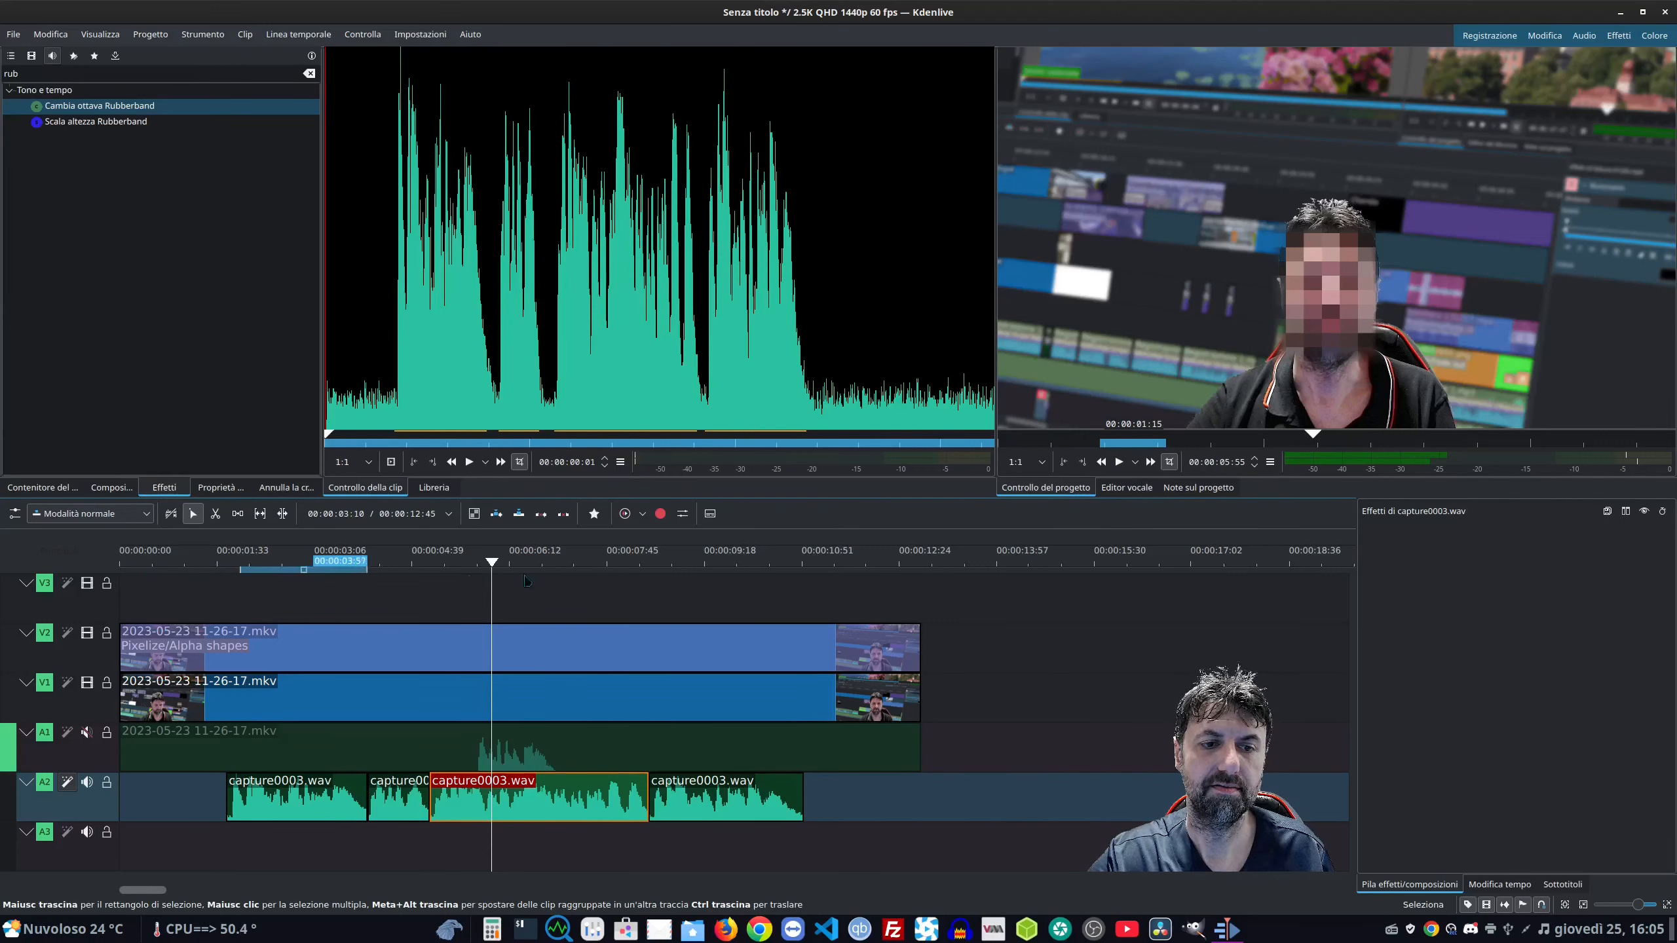
left_click_drag(525, 579, 825, 582)
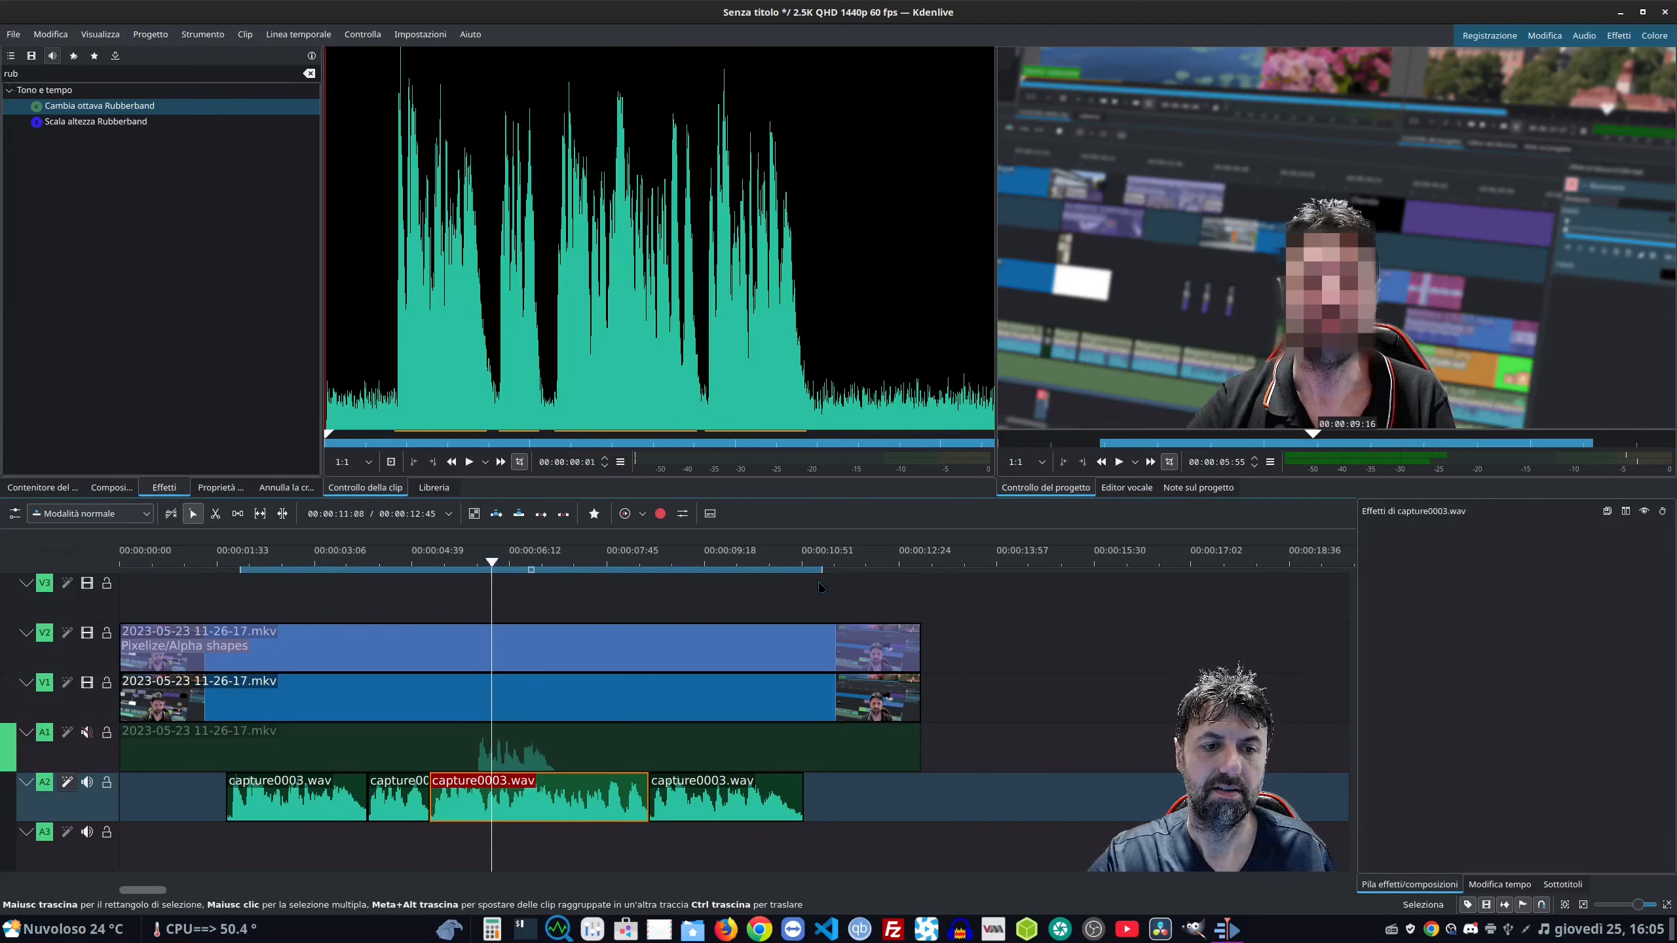
left_click(1135, 462)
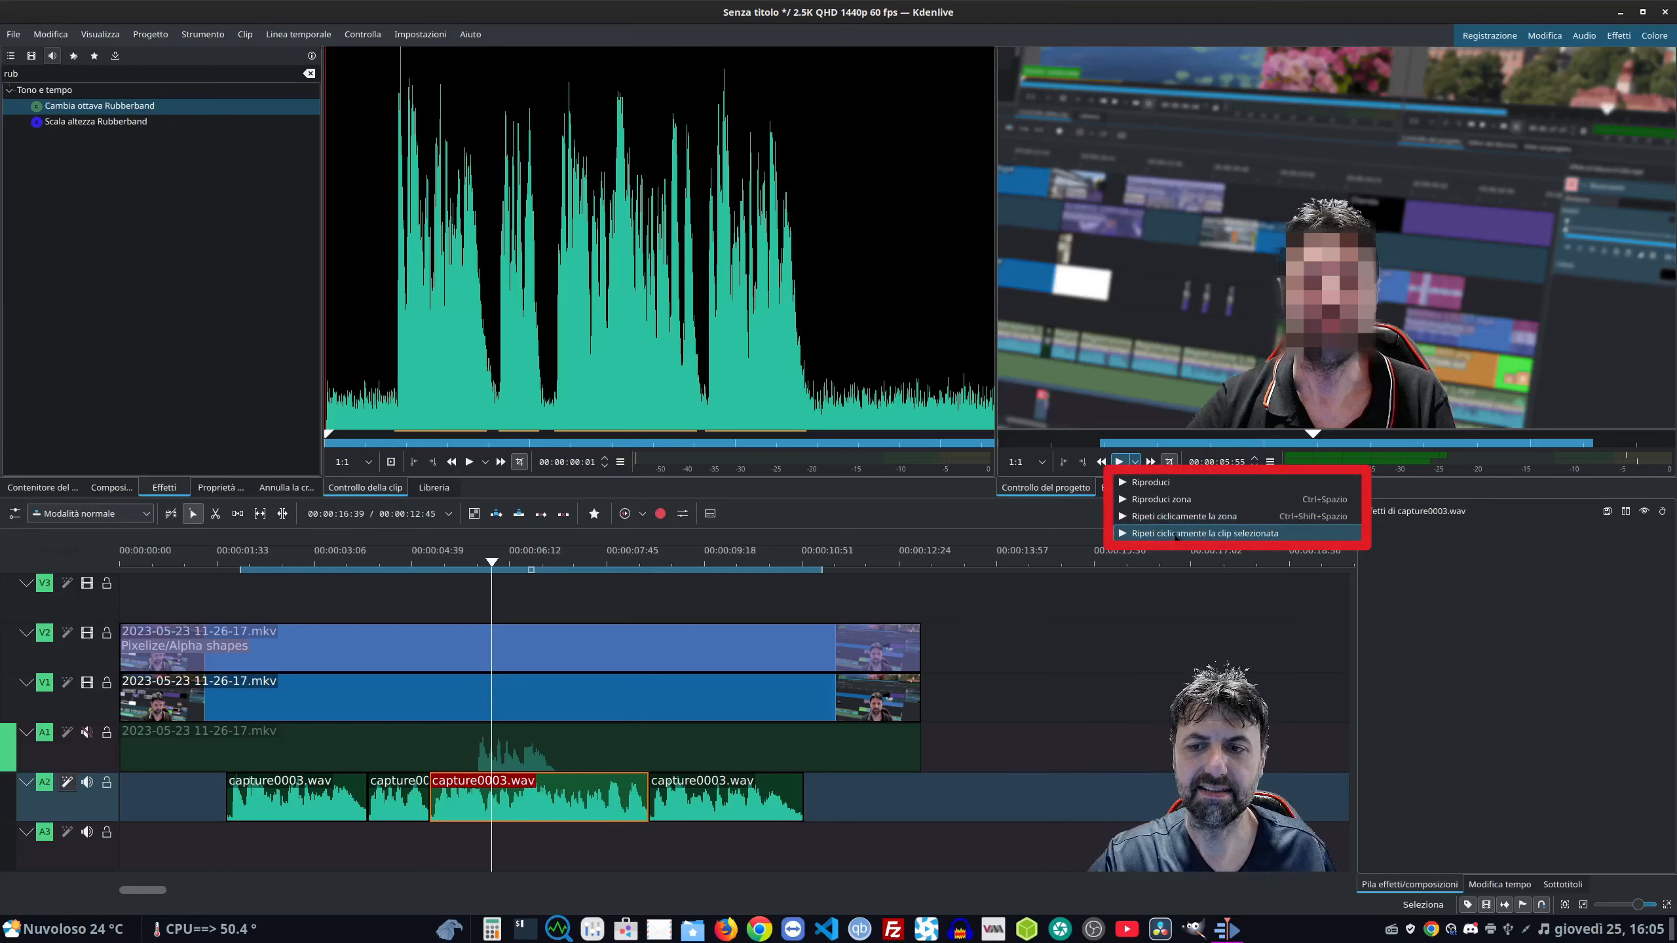
left_click(1172, 534)
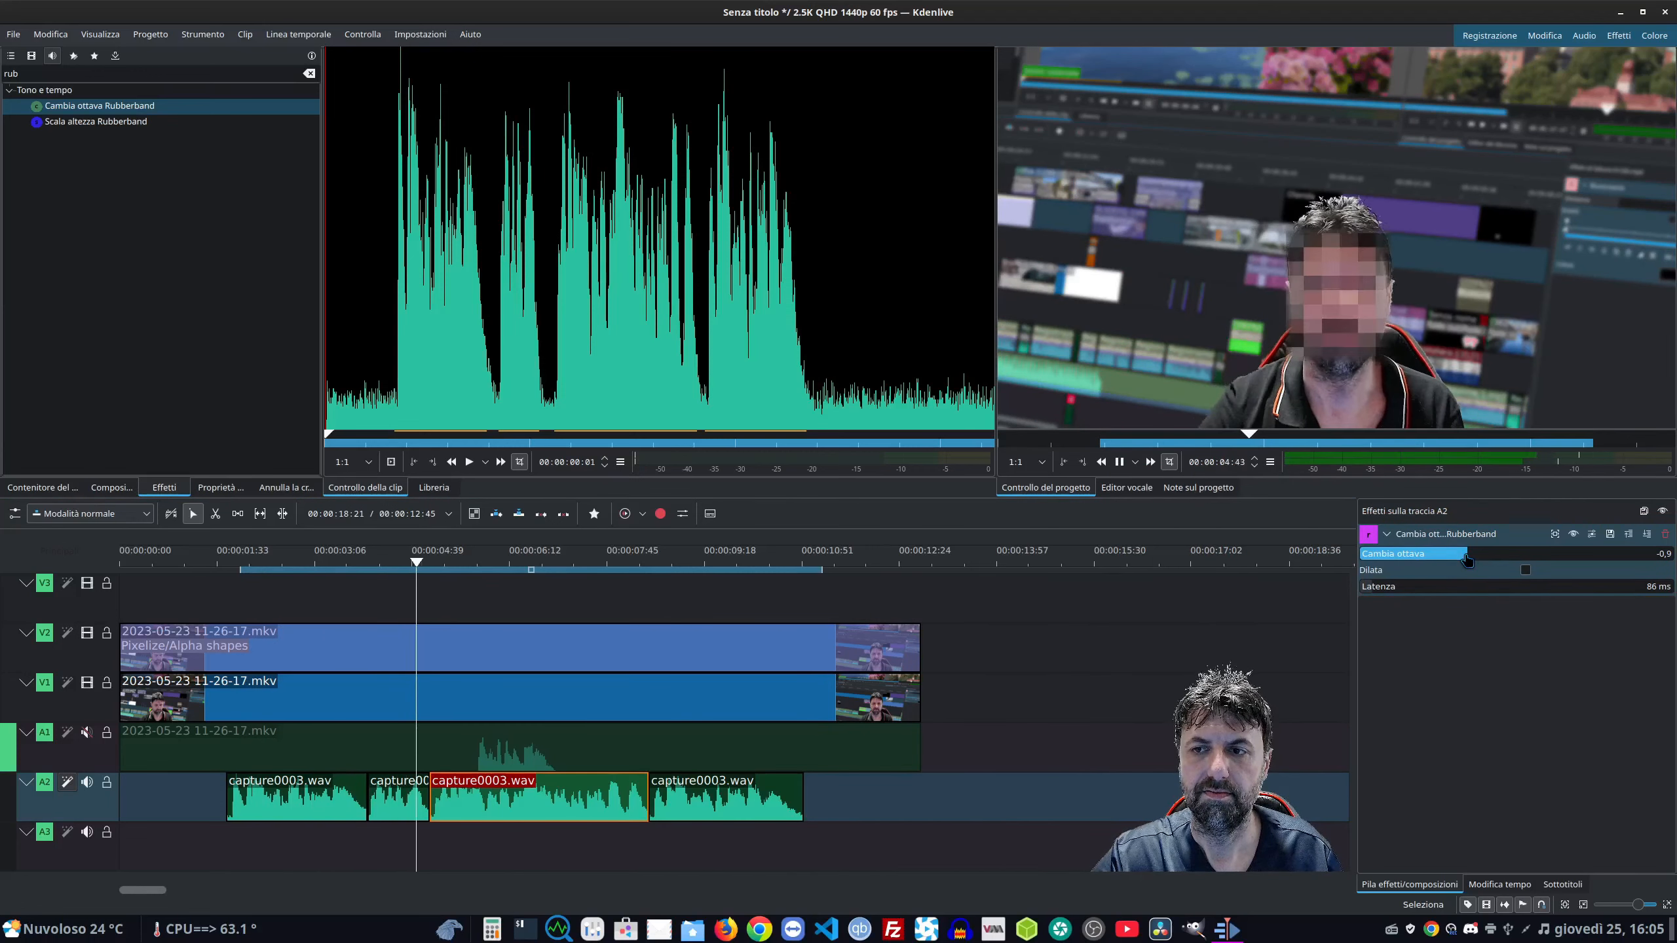
Try Cambia ottava at 1,0 and 1,4 in the A2 track effect during playback, set it to -0,6 and stop playback.
left_click(1549, 555)
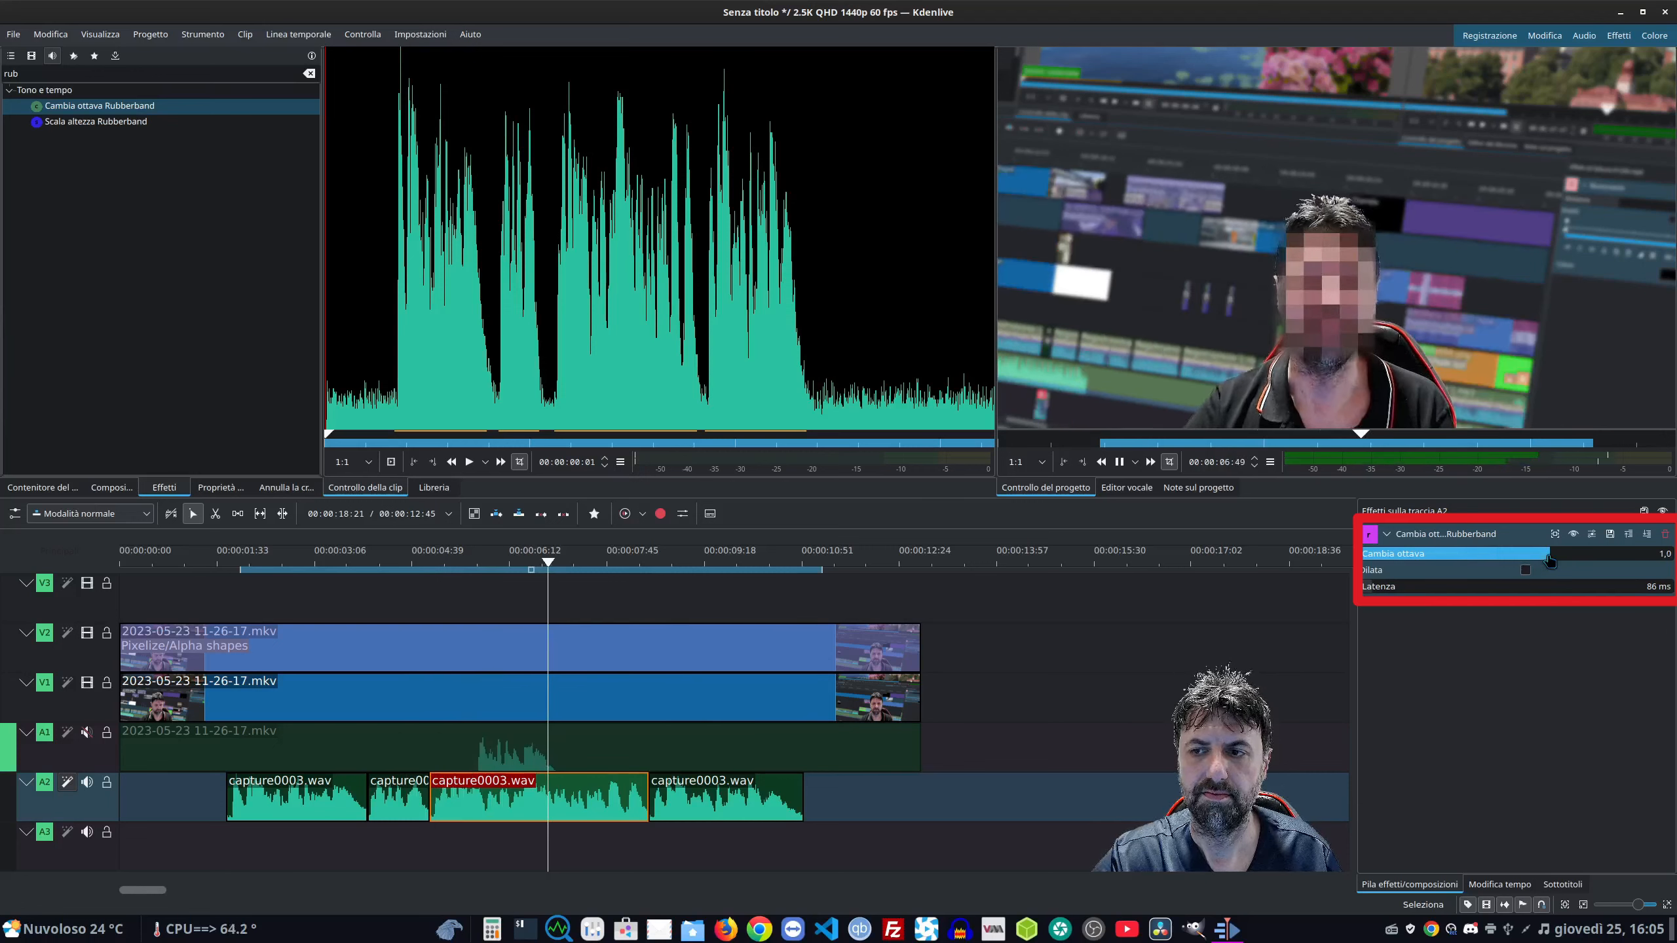
left_click_drag(1549, 555, 1570, 555)
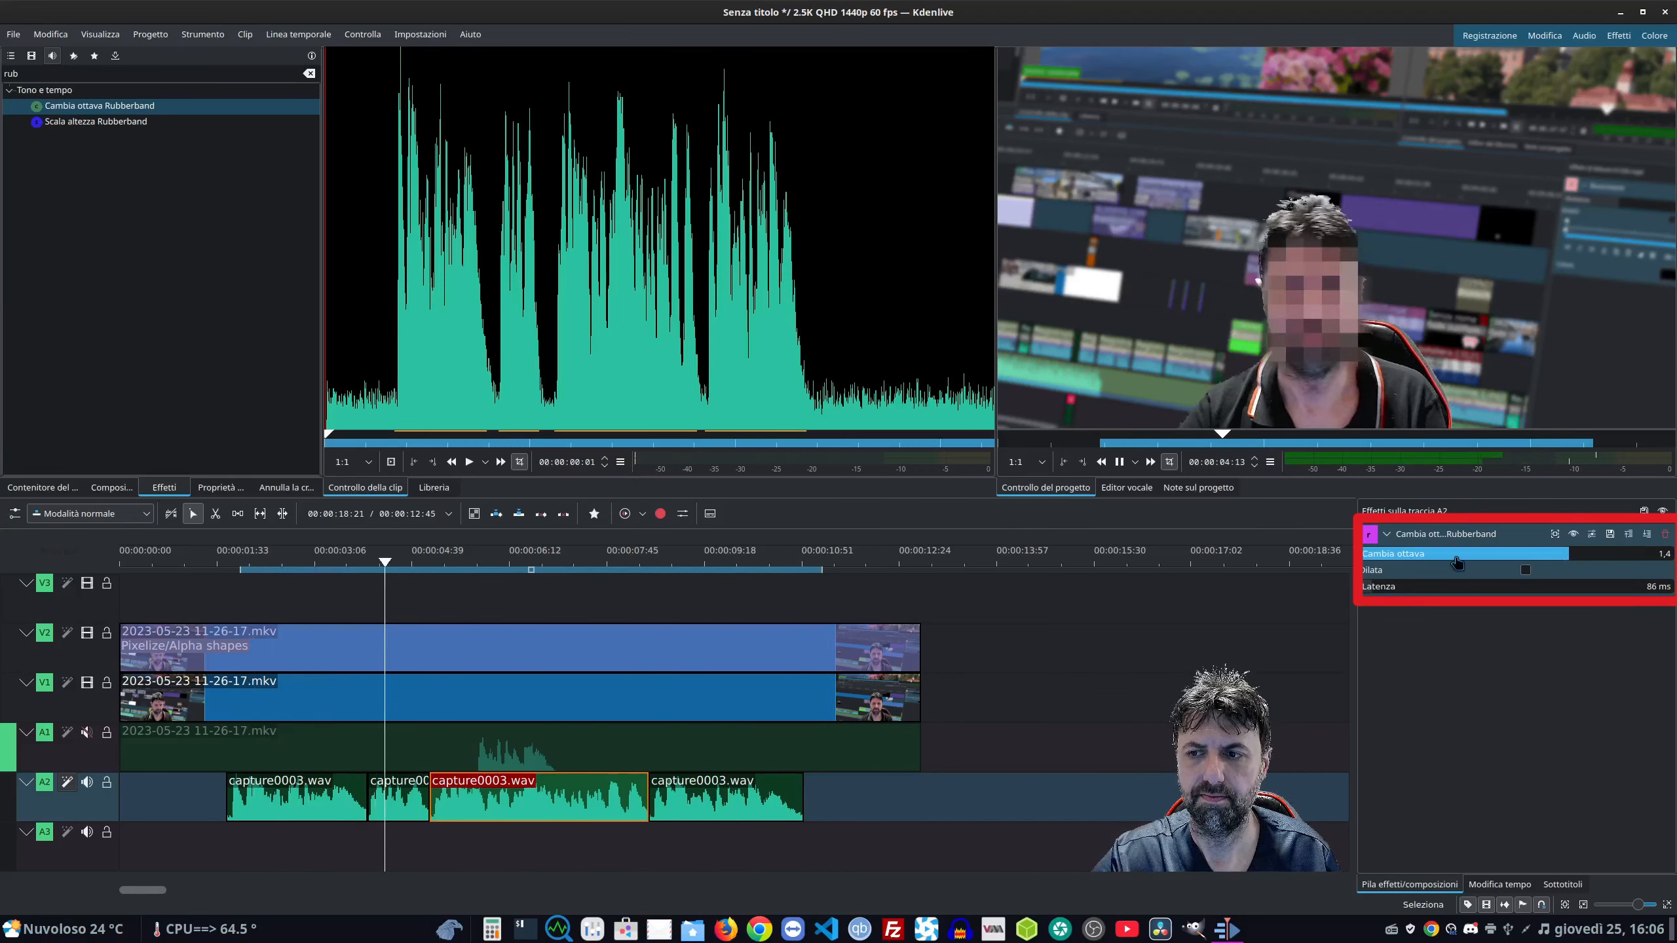
left_click_drag(1546, 562, 1483, 561)
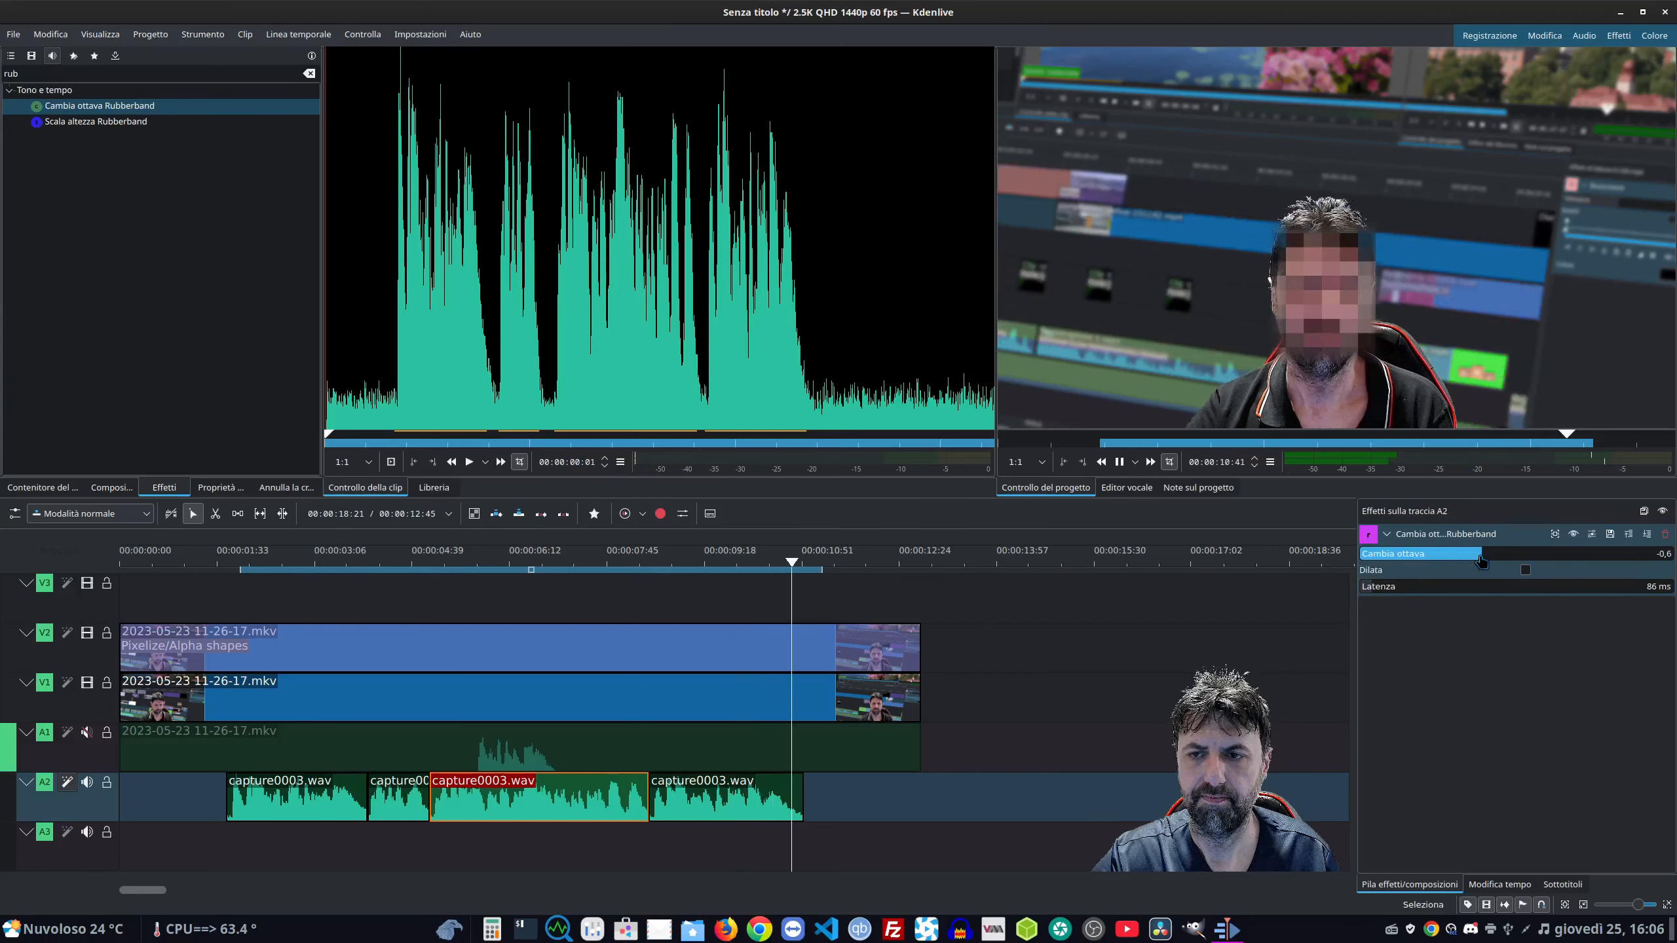
key("space")
Search the effects for "pass", add Band-pass to track A2 and disable the track's Rubberband effect.
left_click(39, 75)
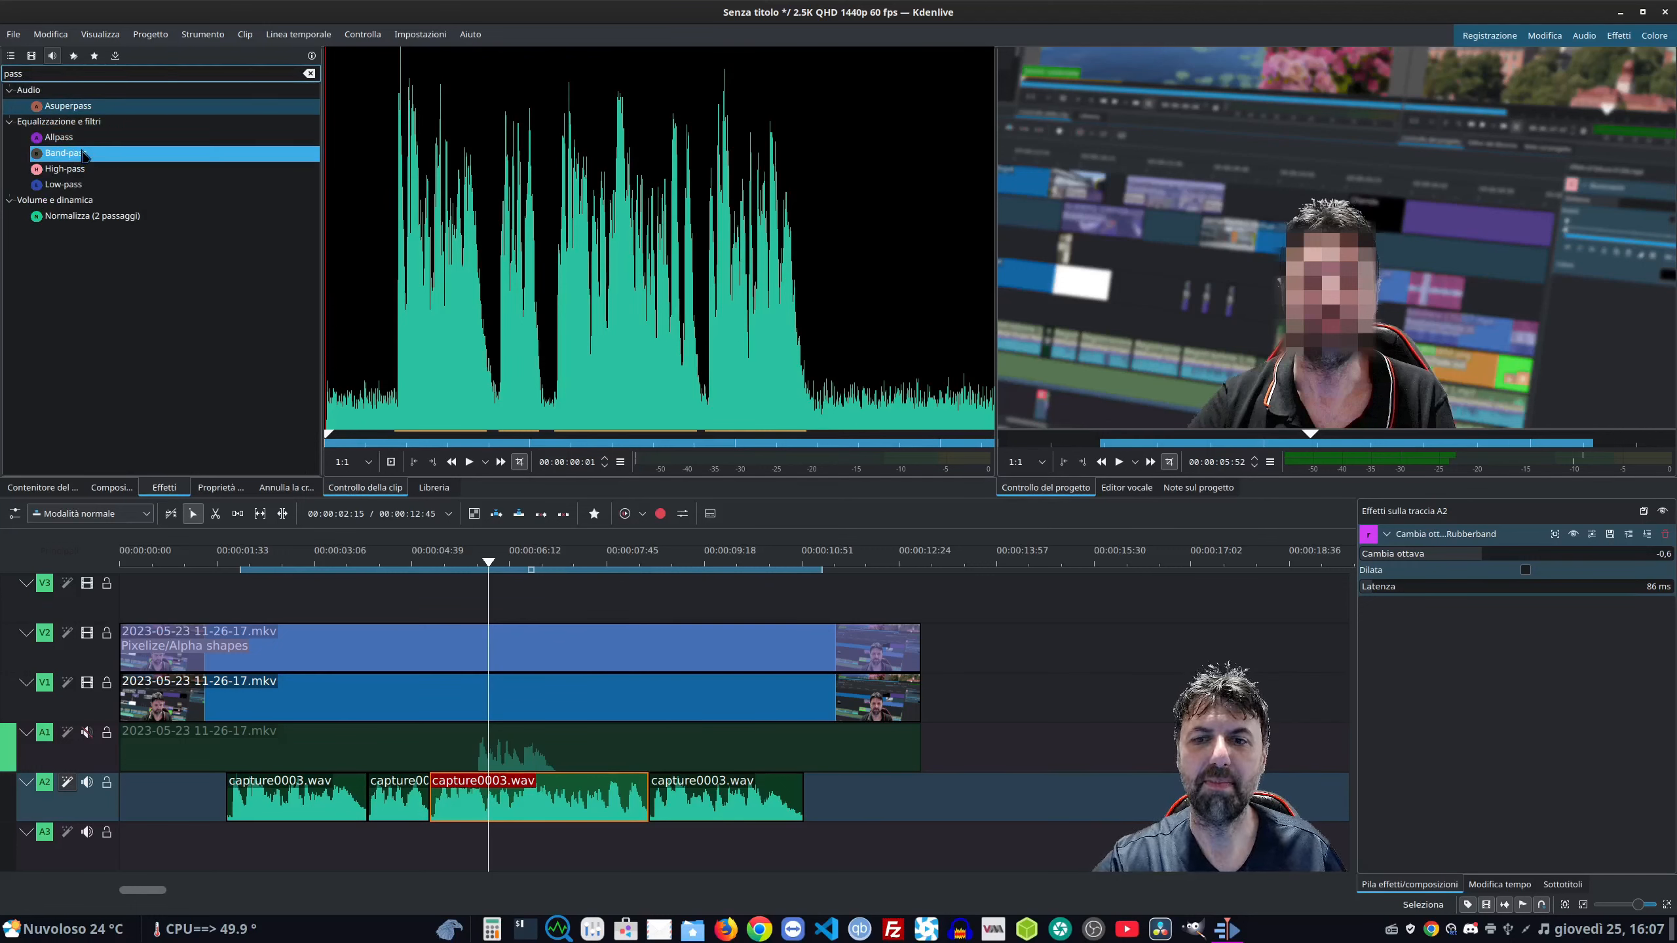
left_click_drag(1454, 699, 1447, 694)
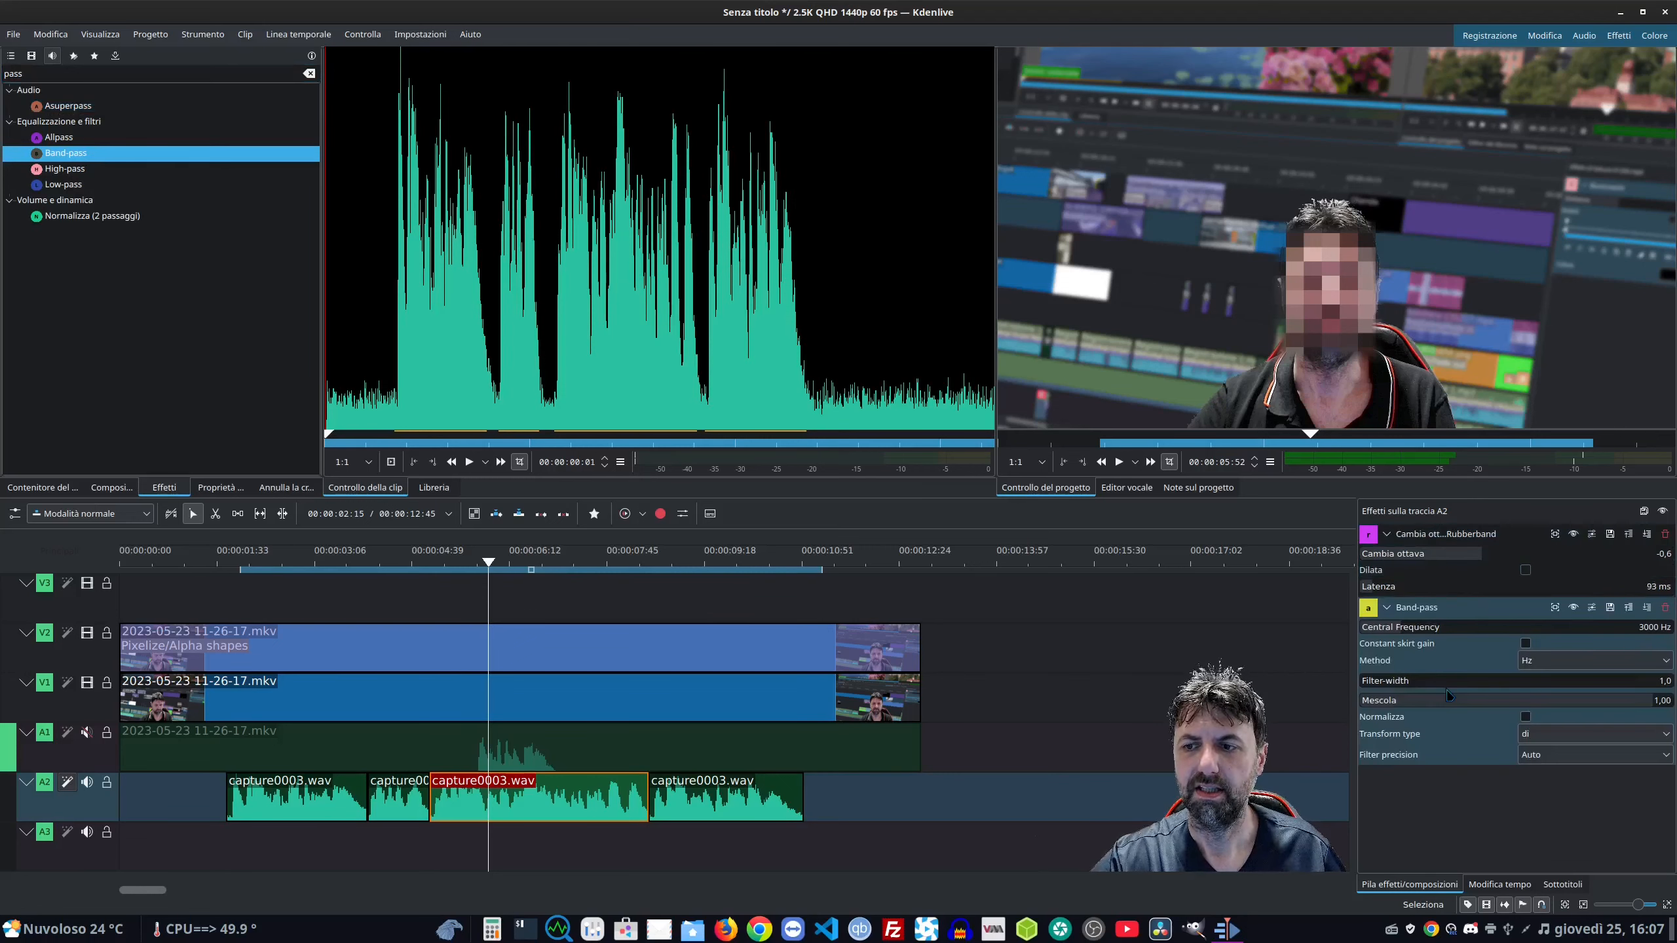
left_click(1573, 535)
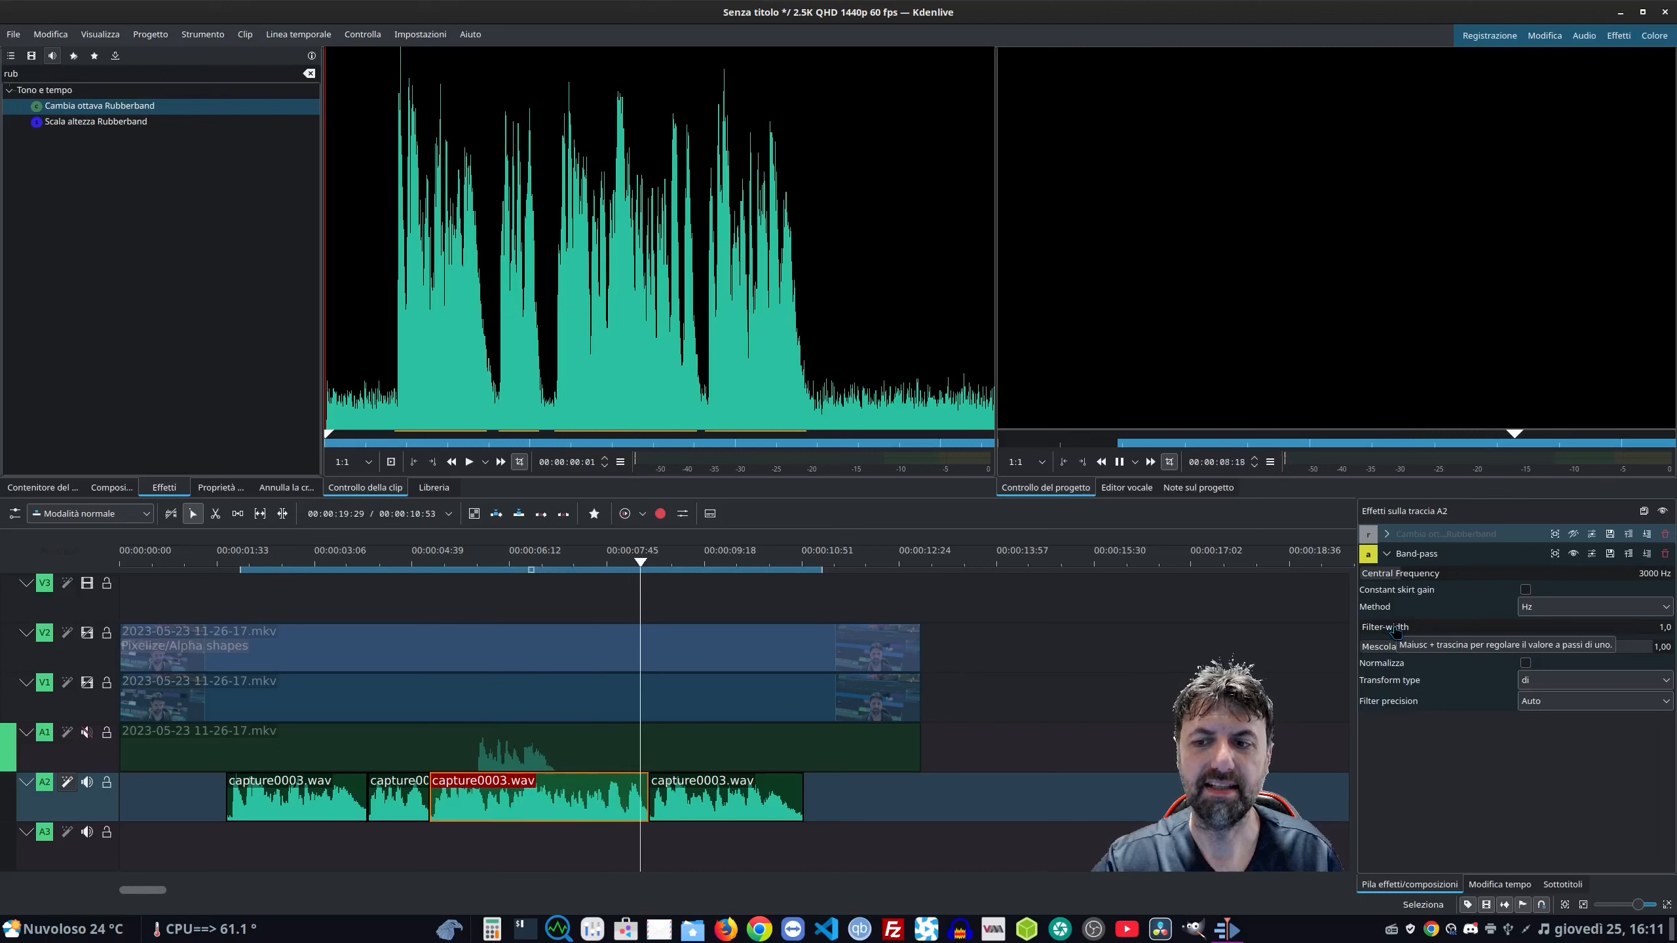
Raise the A2 Band-pass Filter-width in stages to 7999,4 during playback, set Central Frequency to 4475 Hz and stop playback.
left_click(1395, 634)
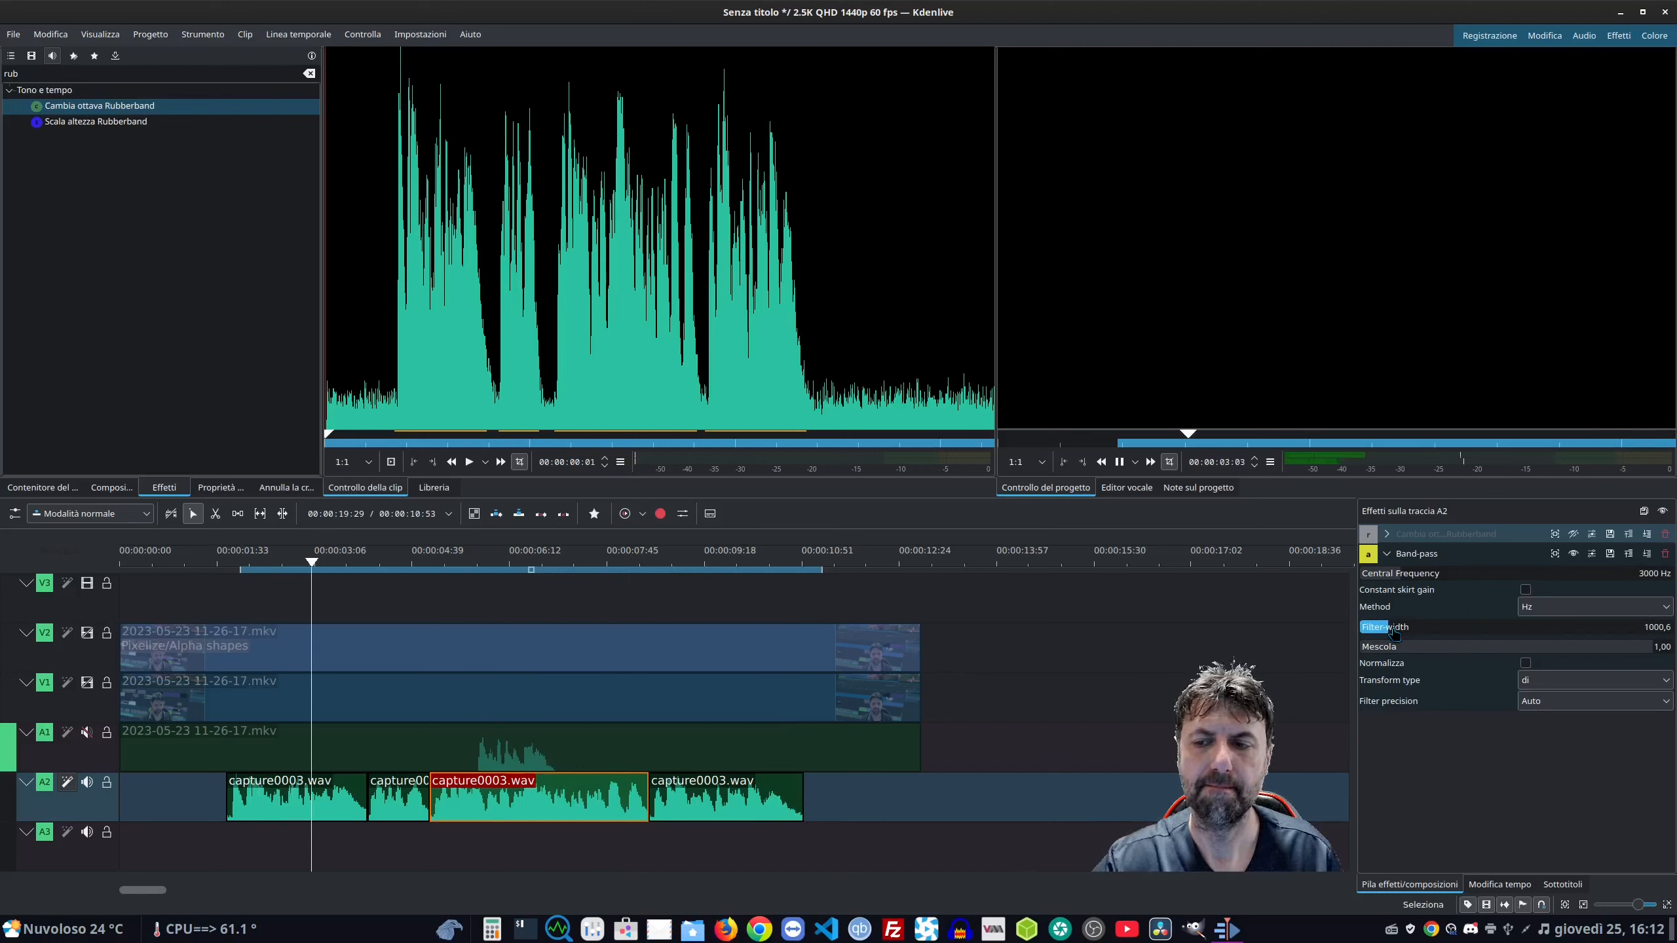
left_click_drag(1426, 631, 1444, 633)
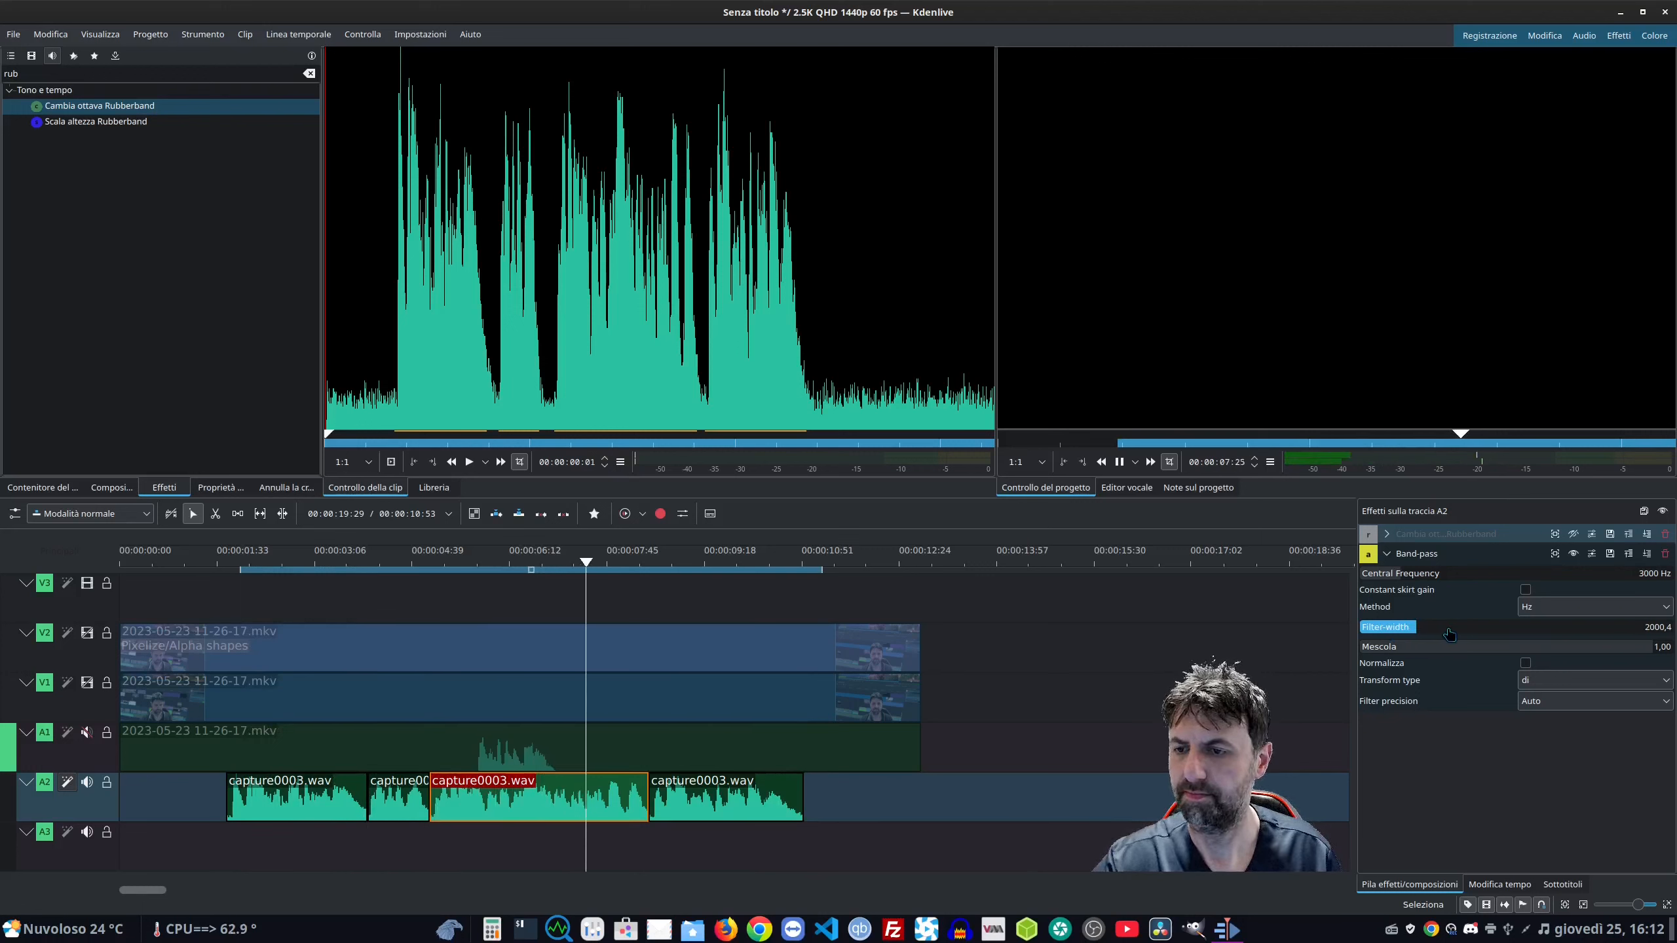
left_click_drag(1464, 636, 1481, 635)
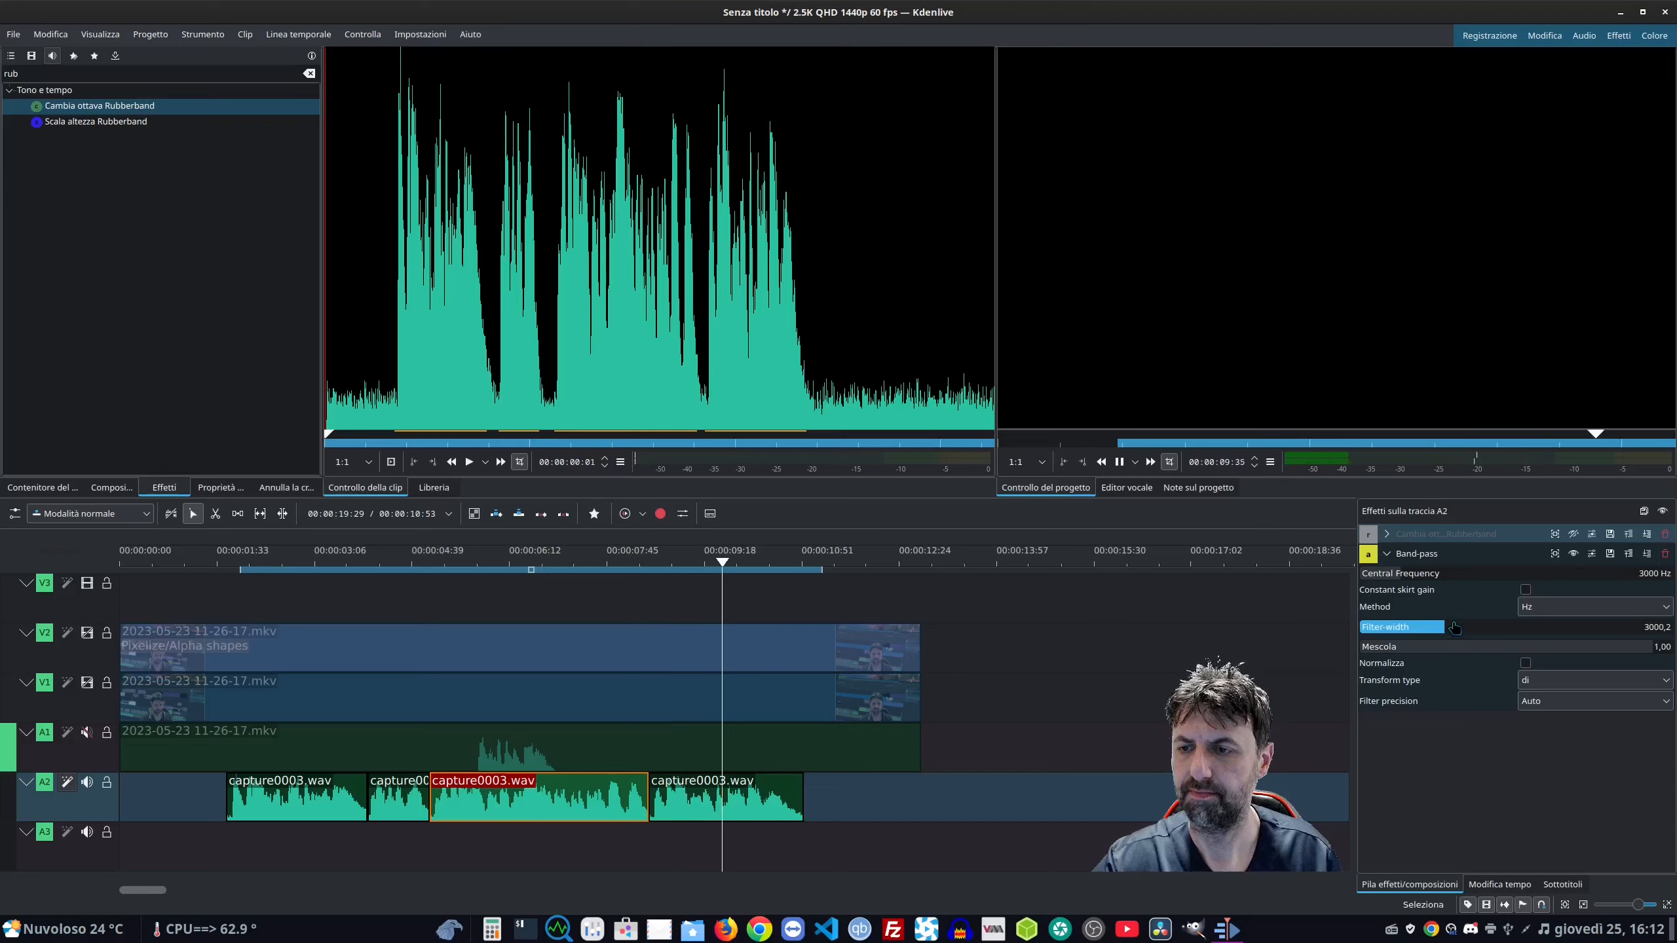
left_click(1120, 462)
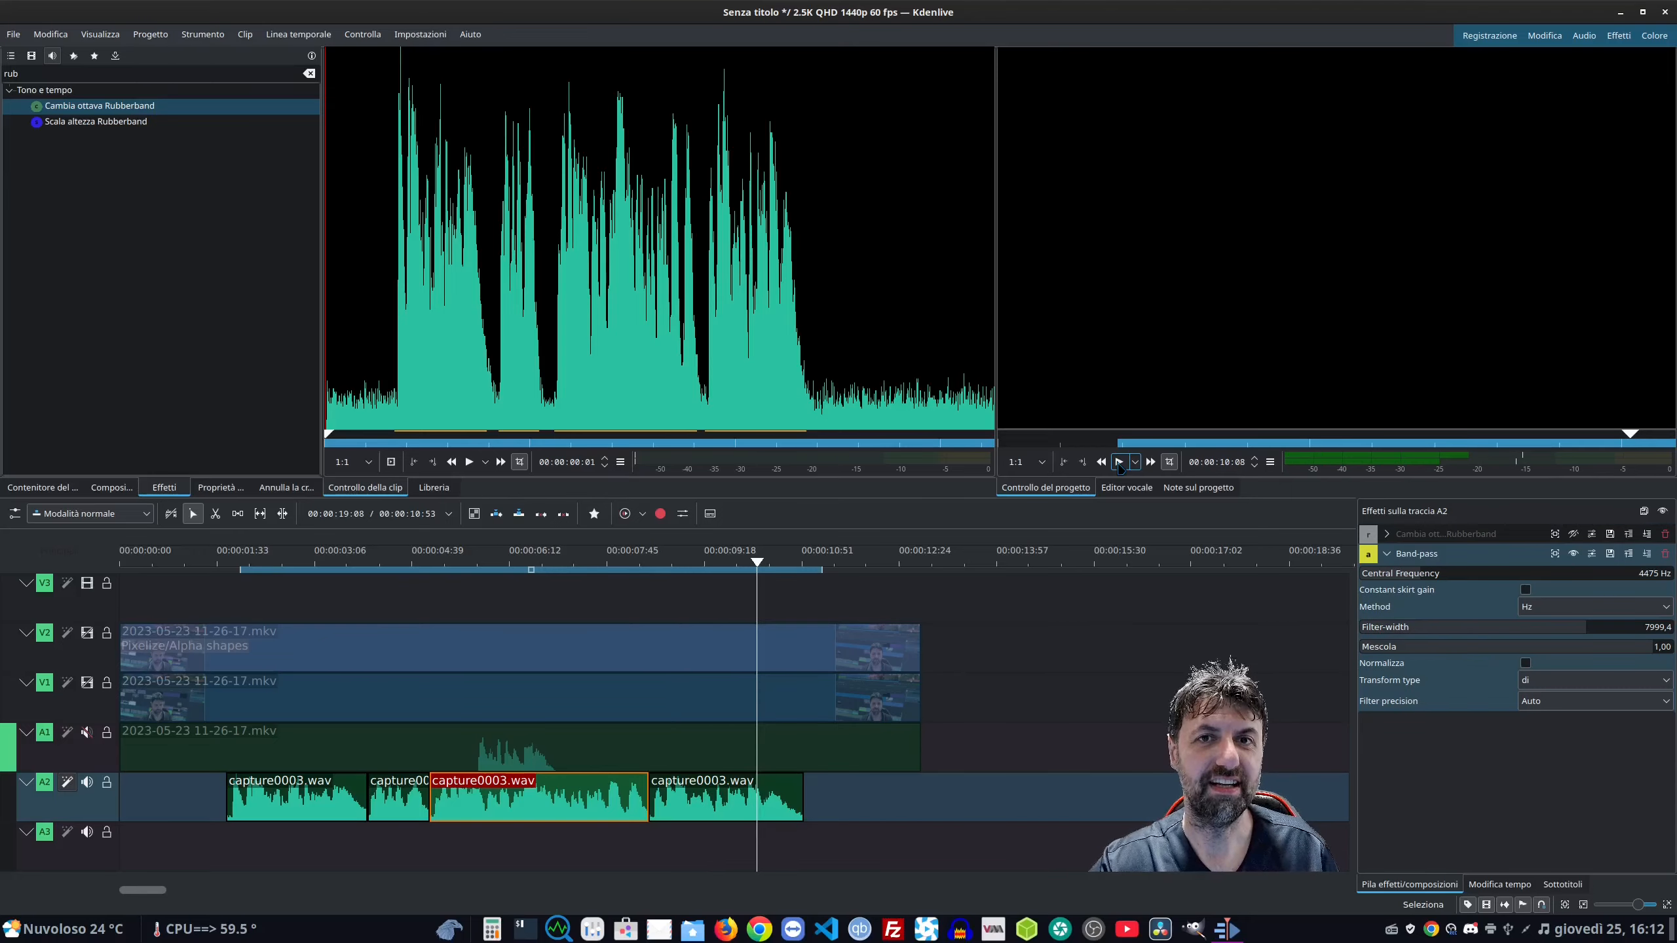